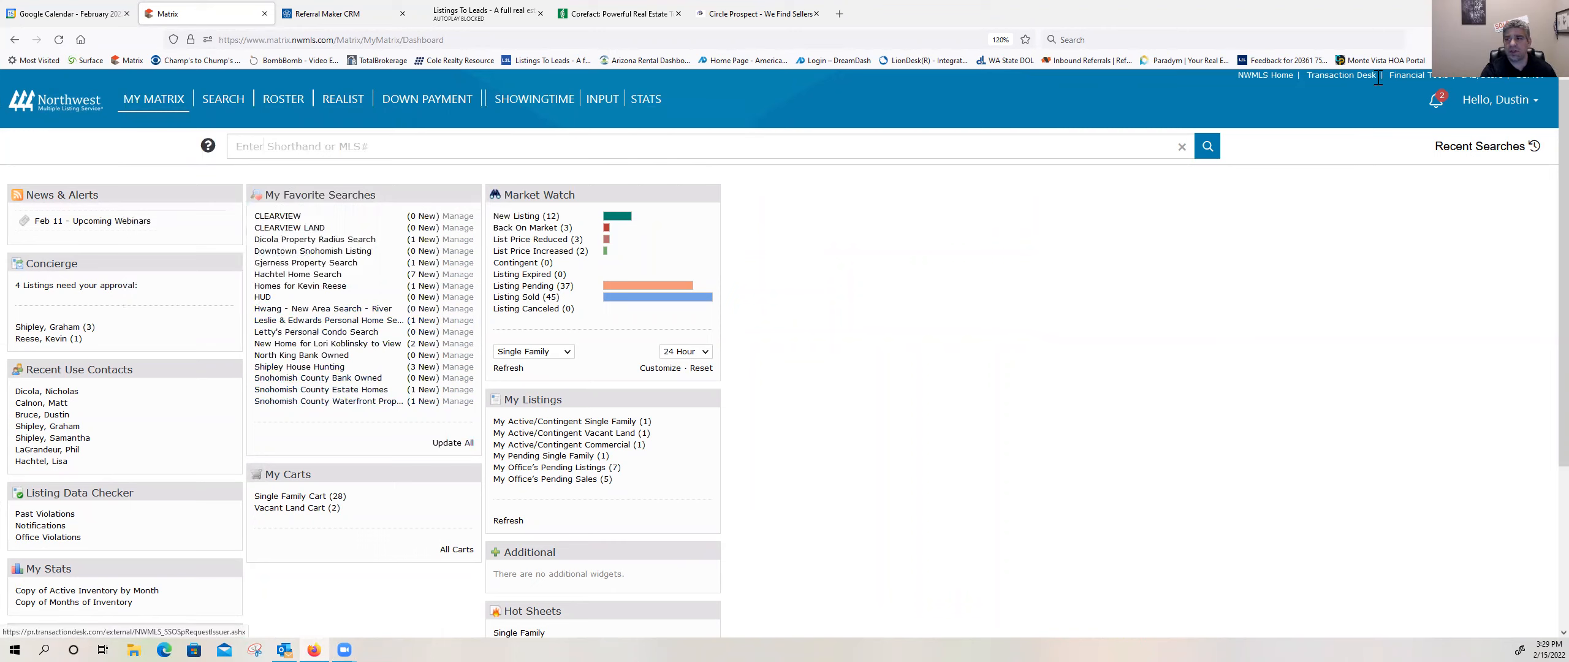
click(1327, 76)
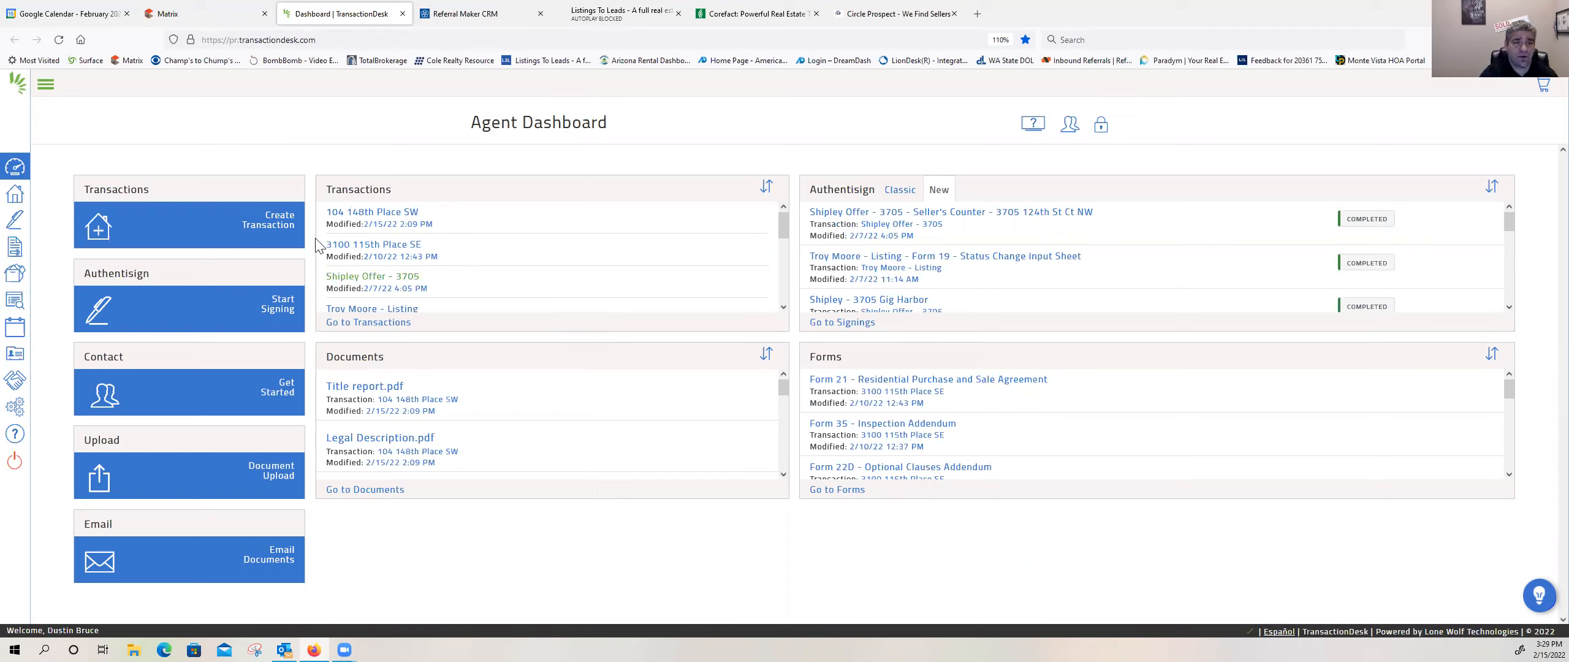
click(279, 225)
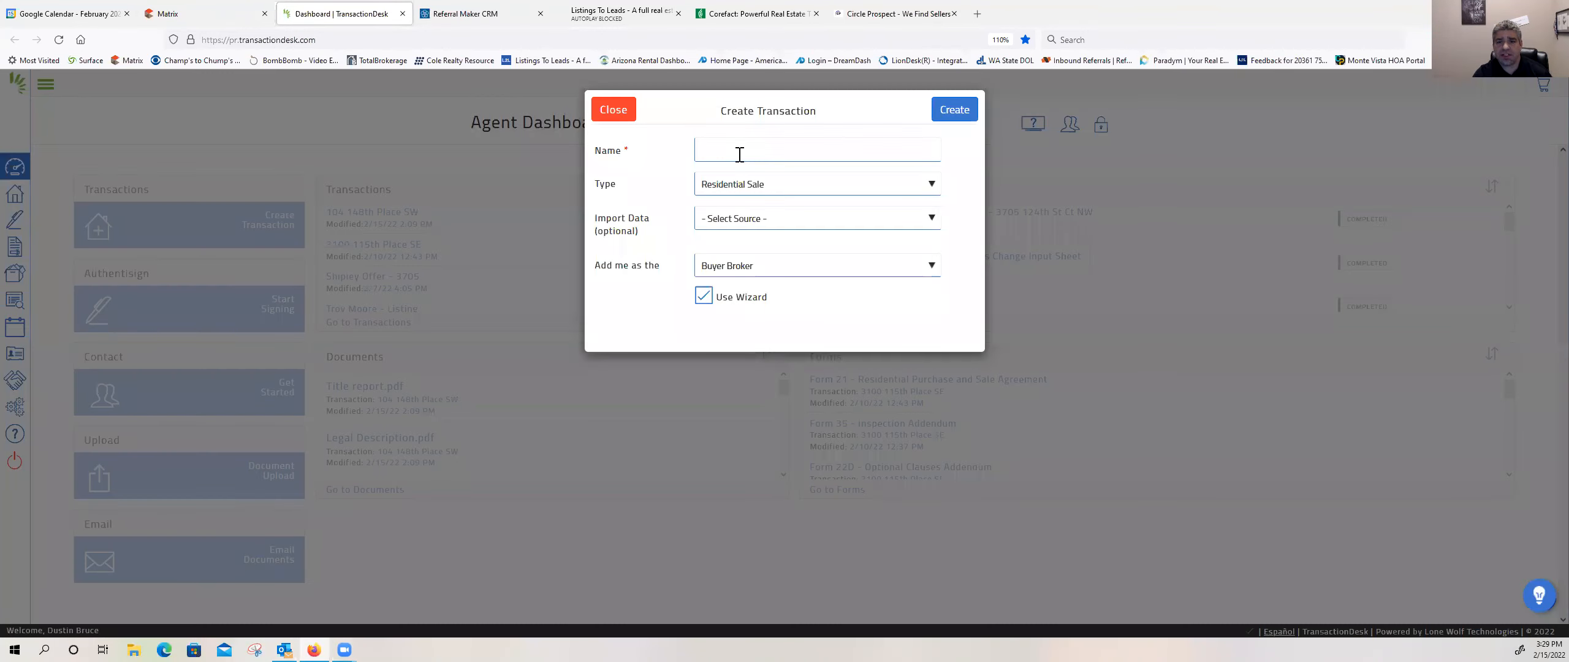
click(740, 154)
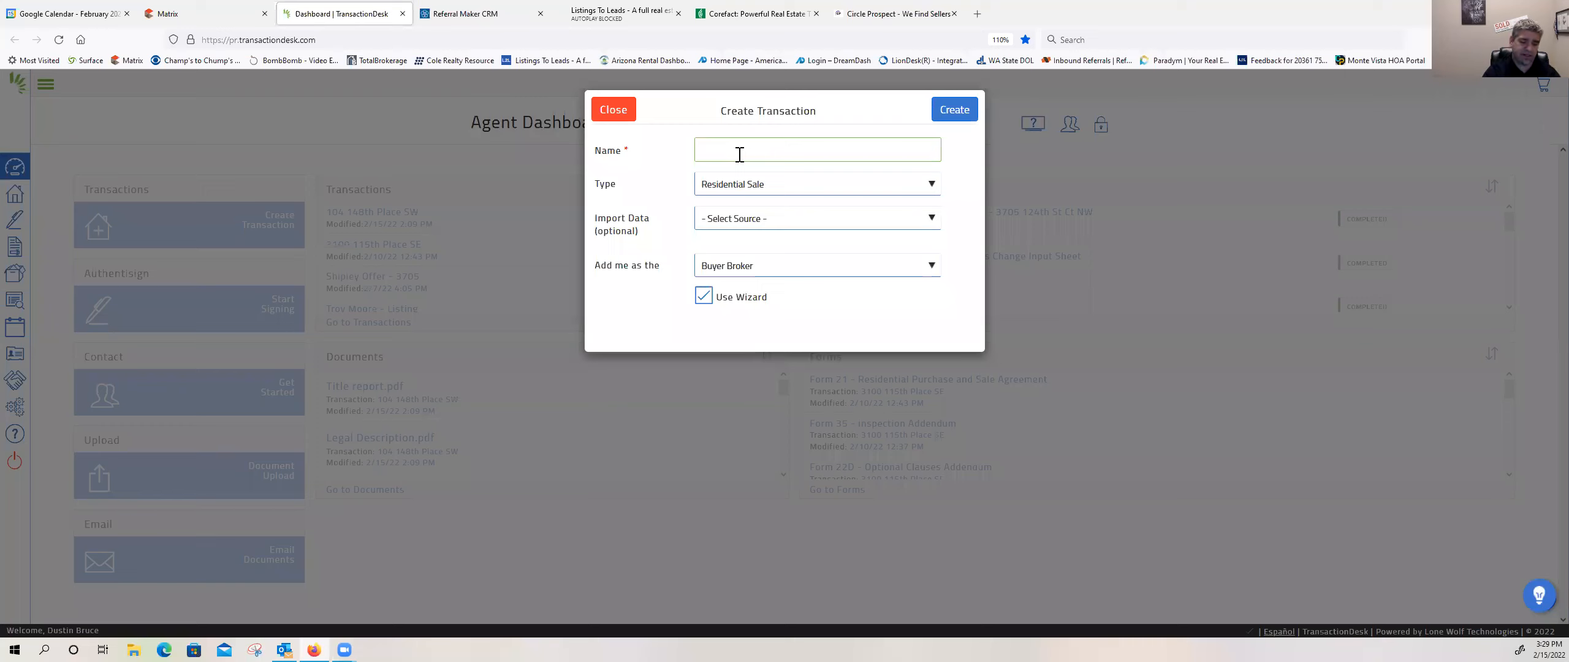
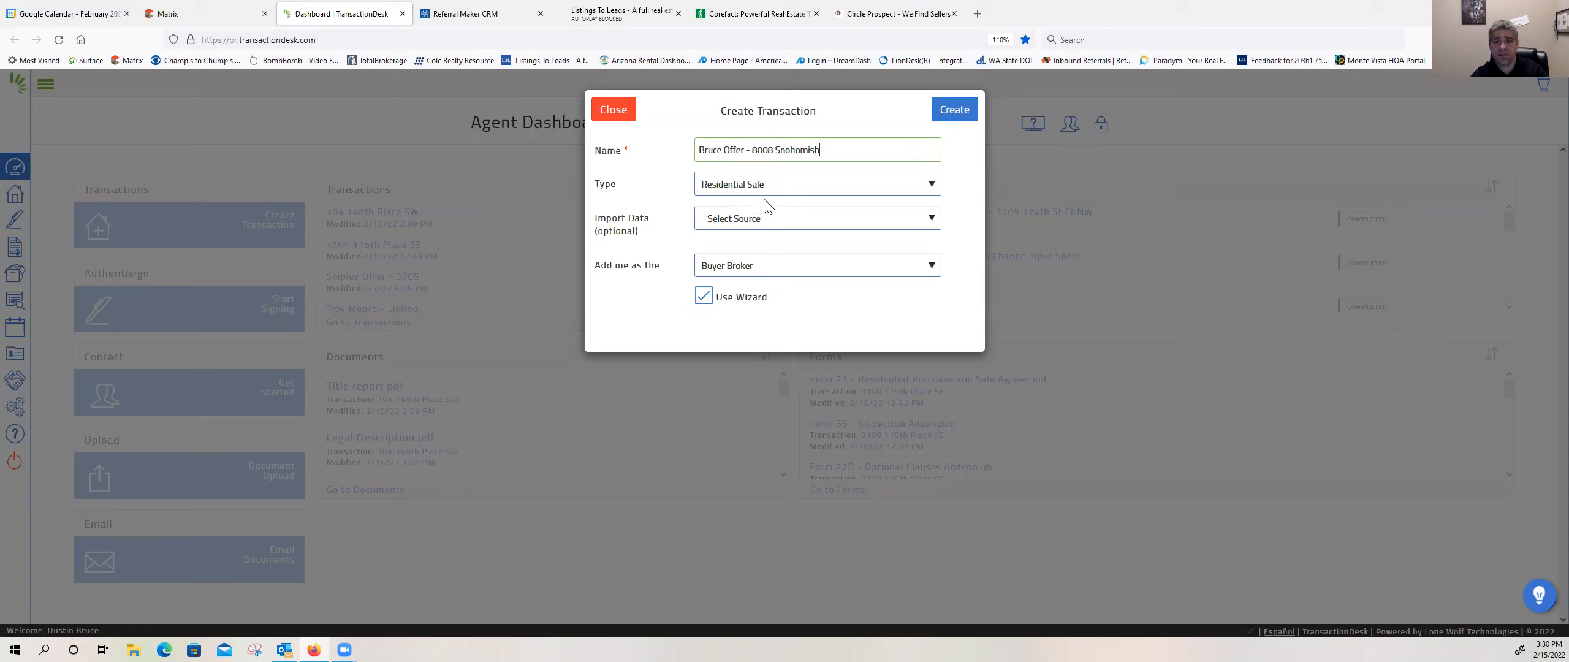
click(752, 221)
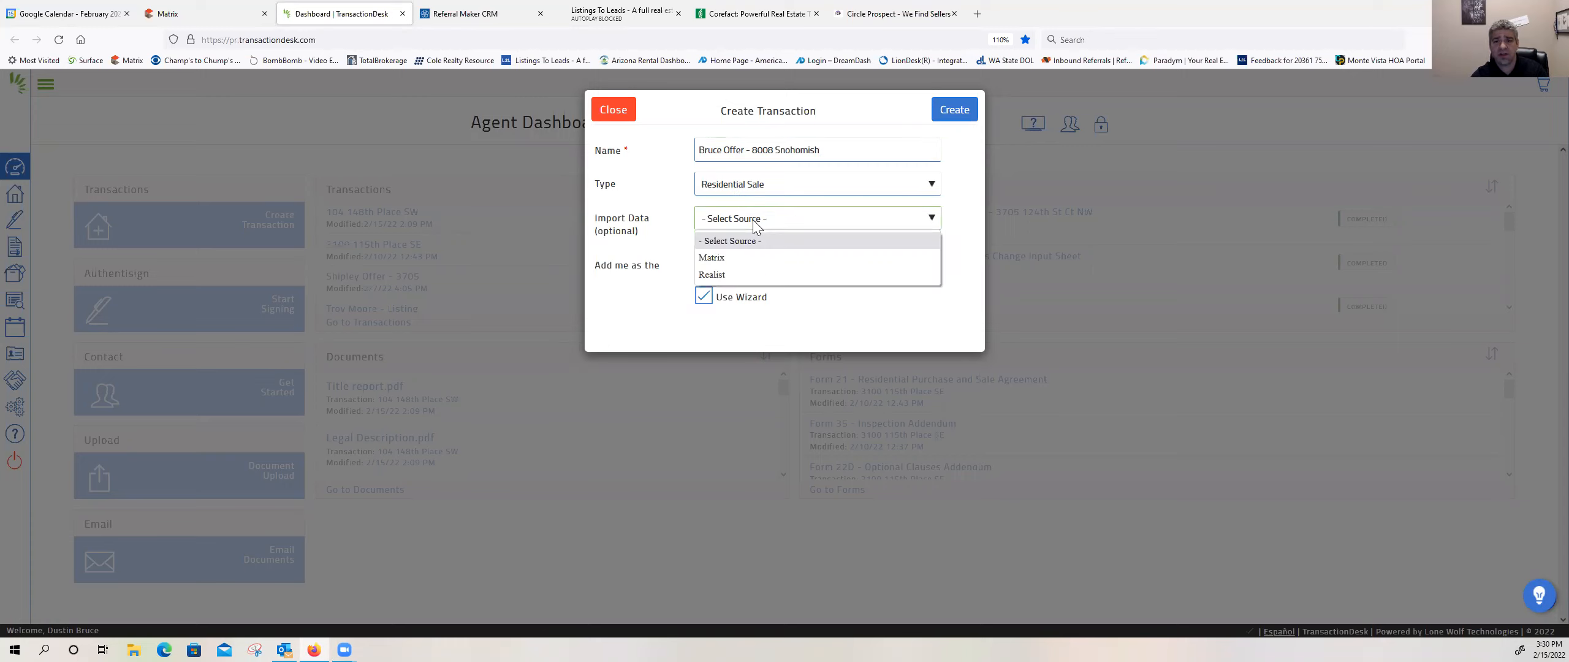
click(747, 256)
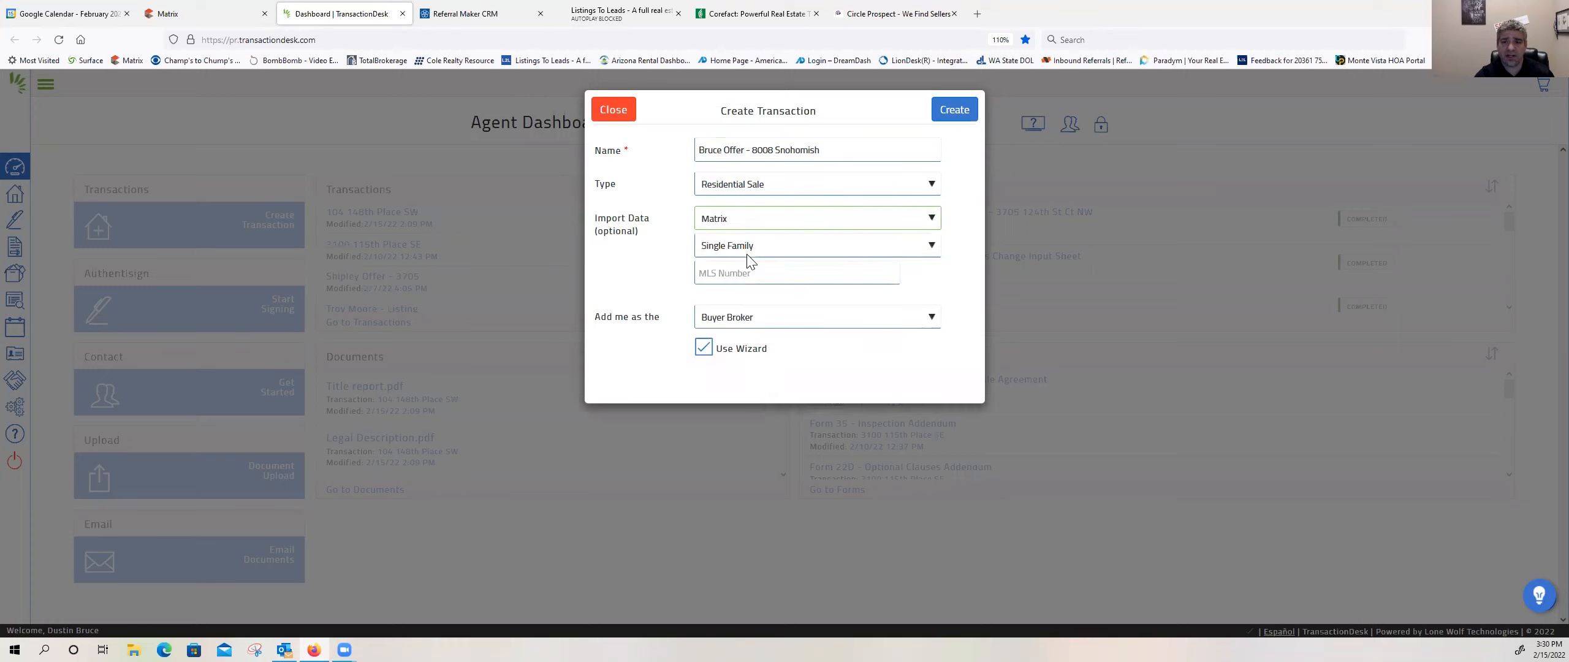
click(711, 274)
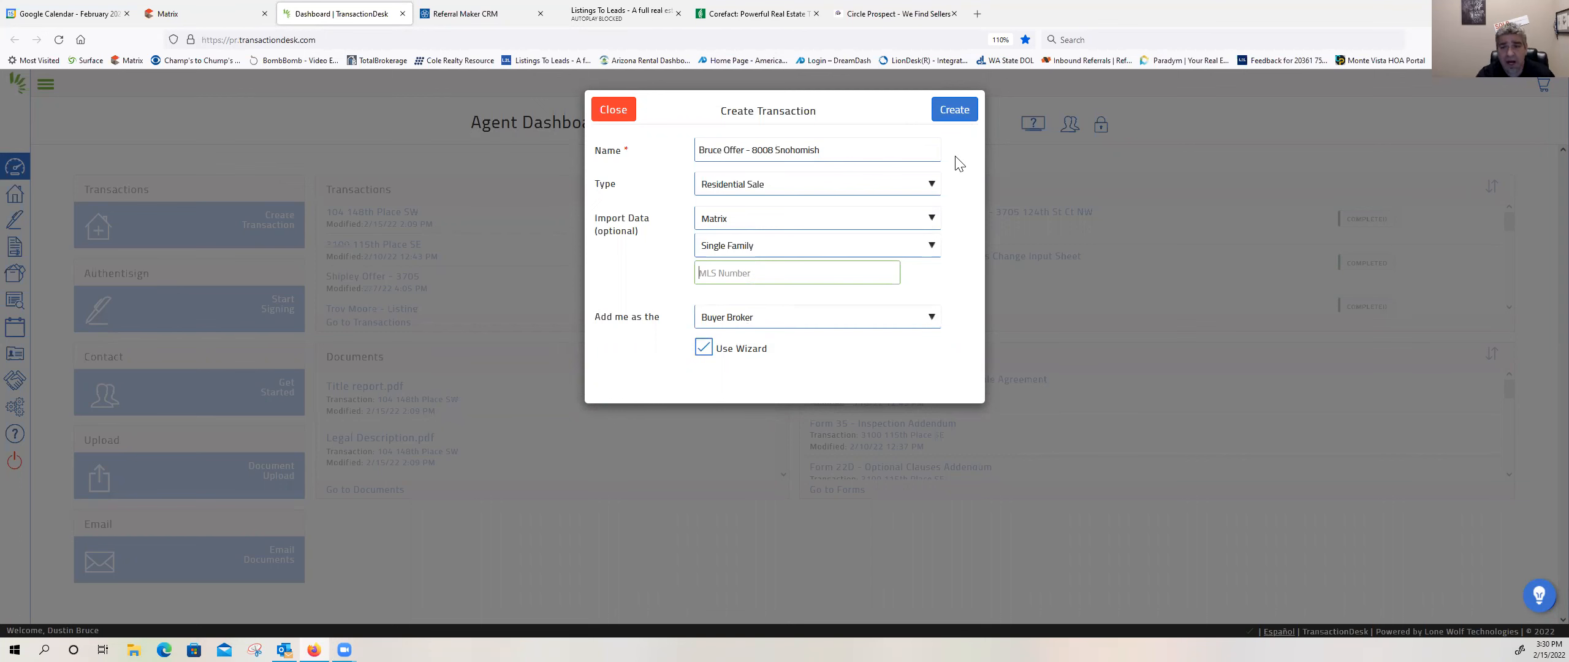
click(620, 114)
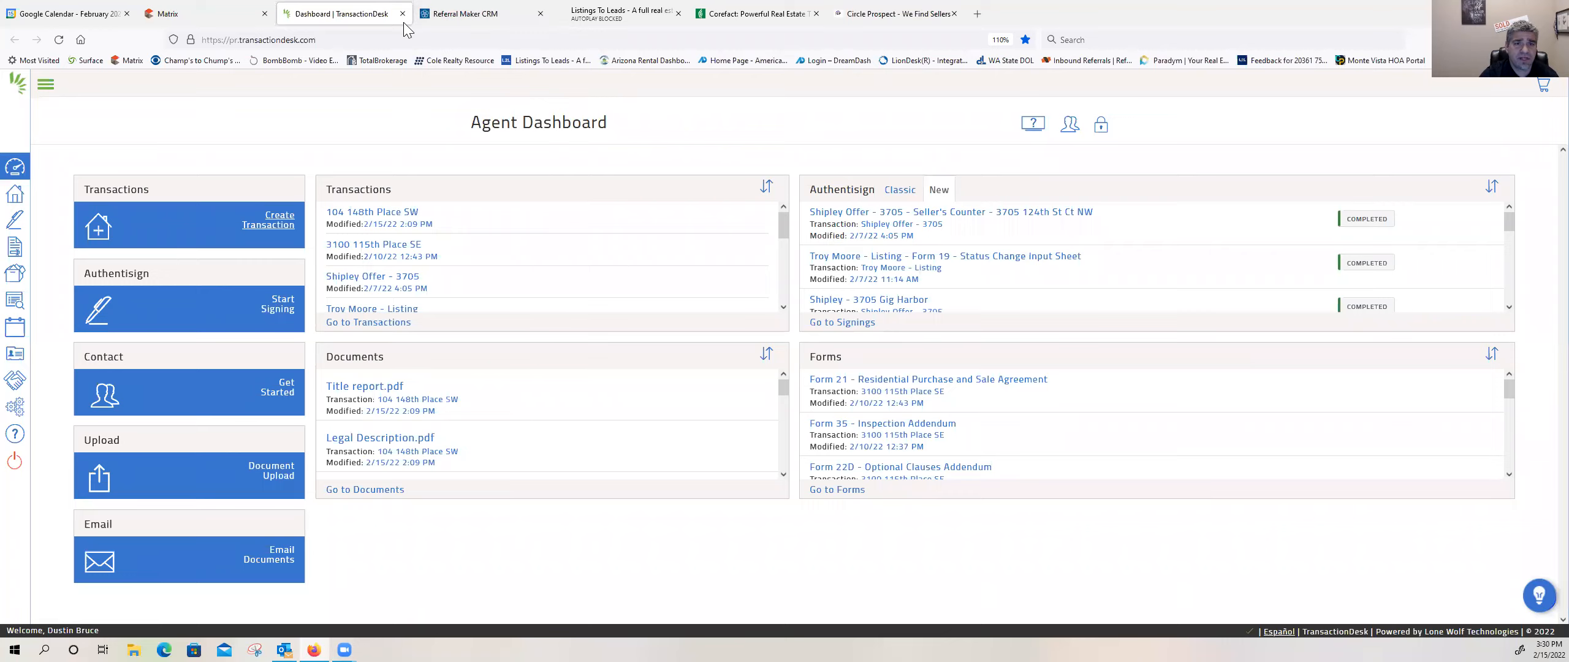
key(ctrl+w)
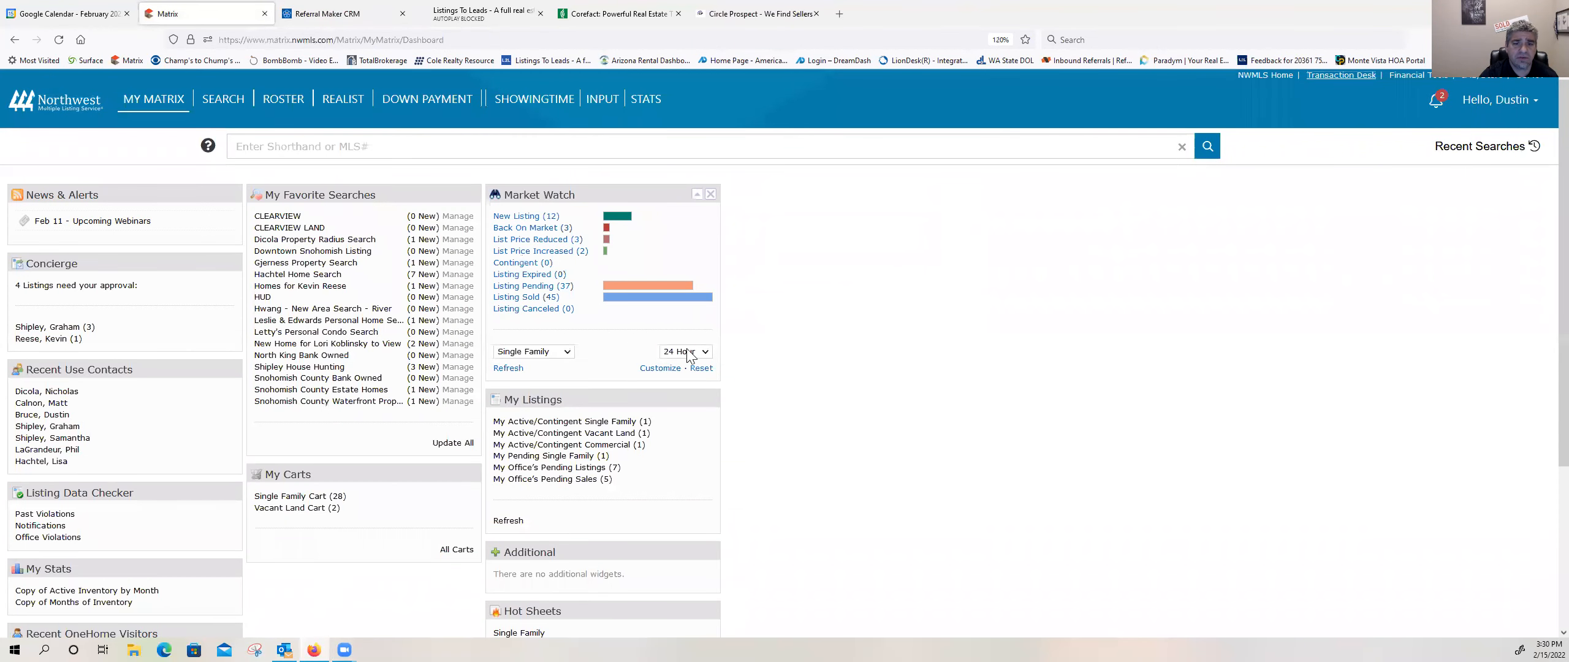
Step: Open the Market Watch new single-family listings and look through the results for a property to write an offer on
click(531, 222)
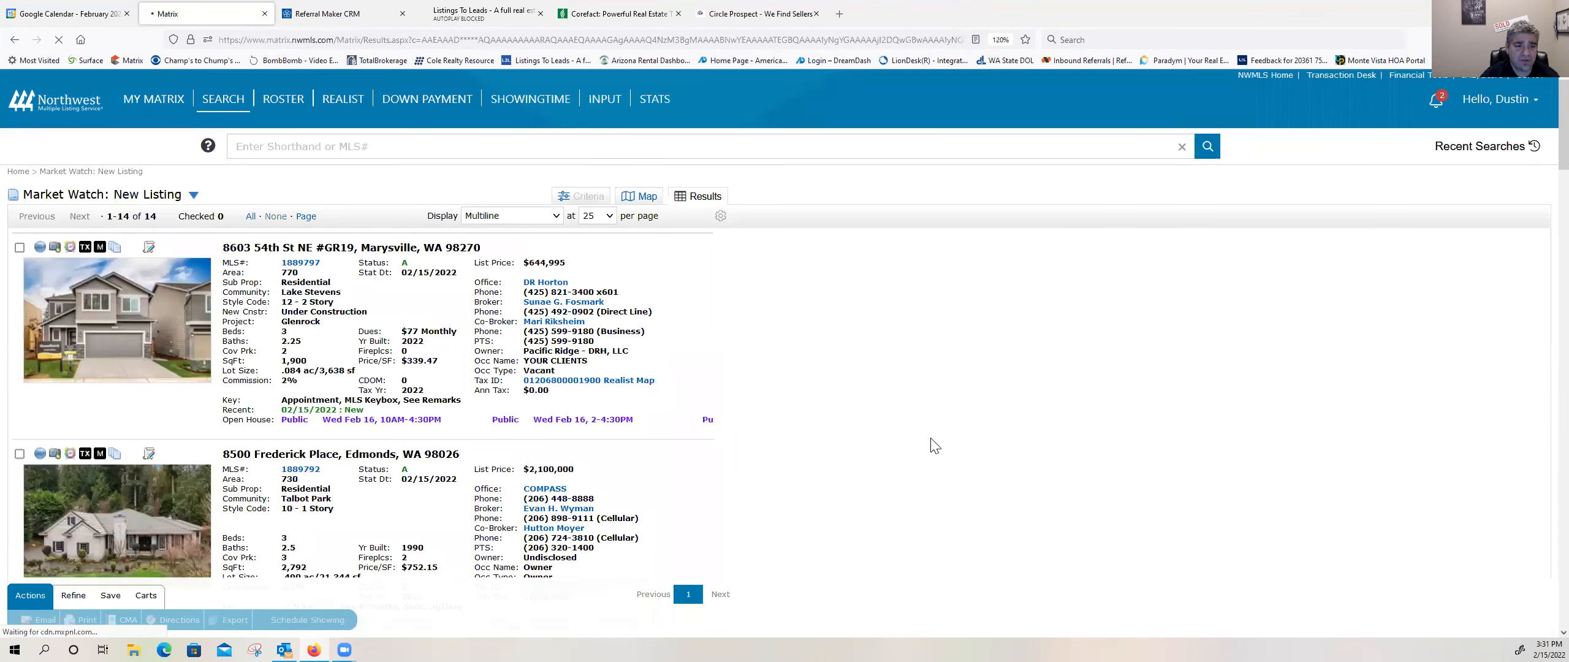
scroll(935, 444, down, 4)
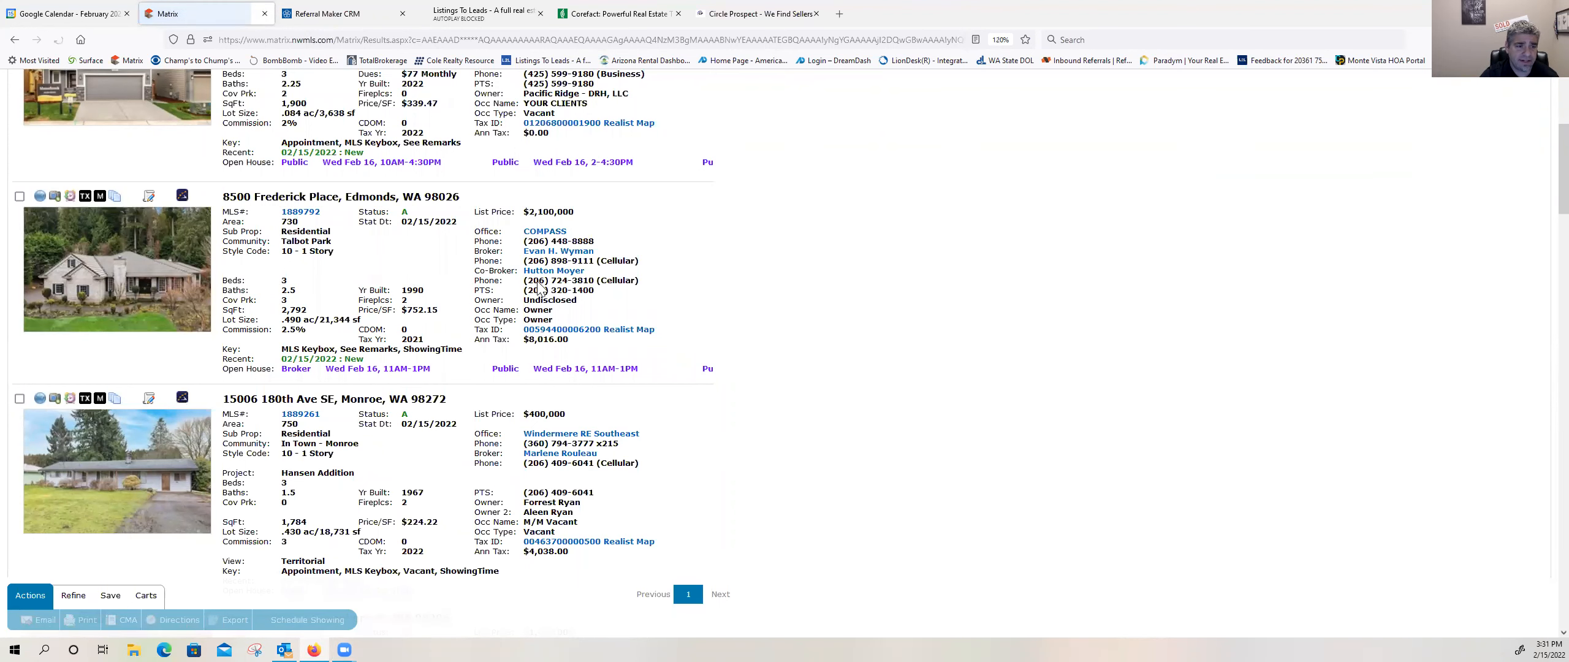
scroll(728, 347, down, 2)
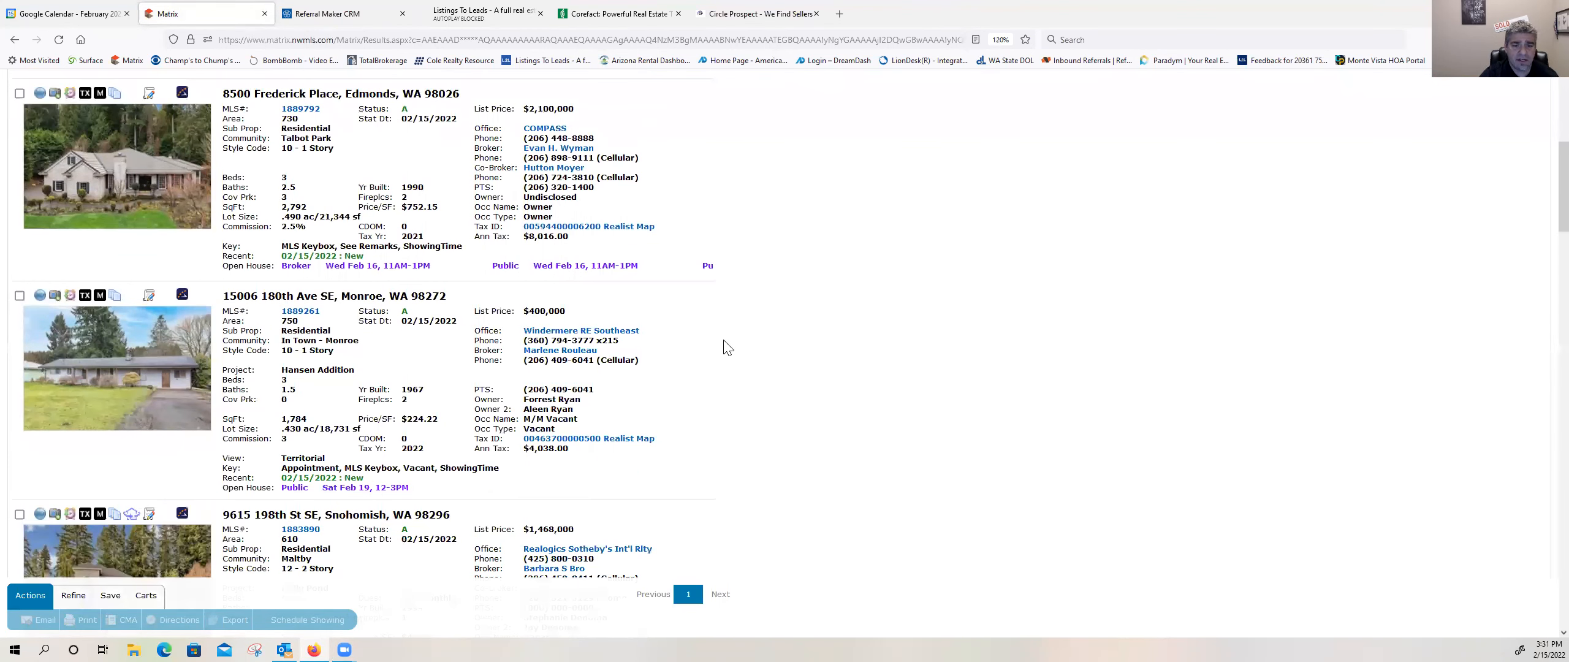
scroll(724, 349, down, 4)
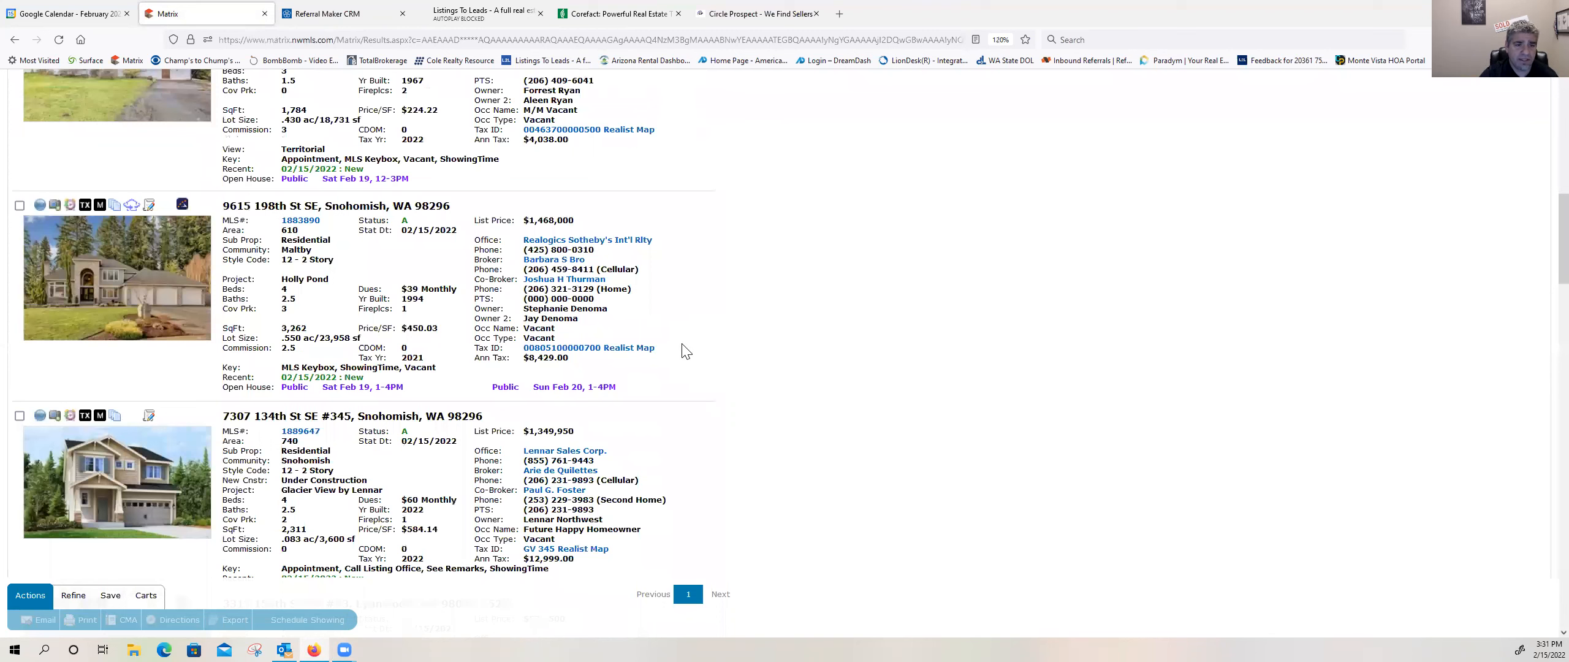
scroll(686, 353, down, 1)
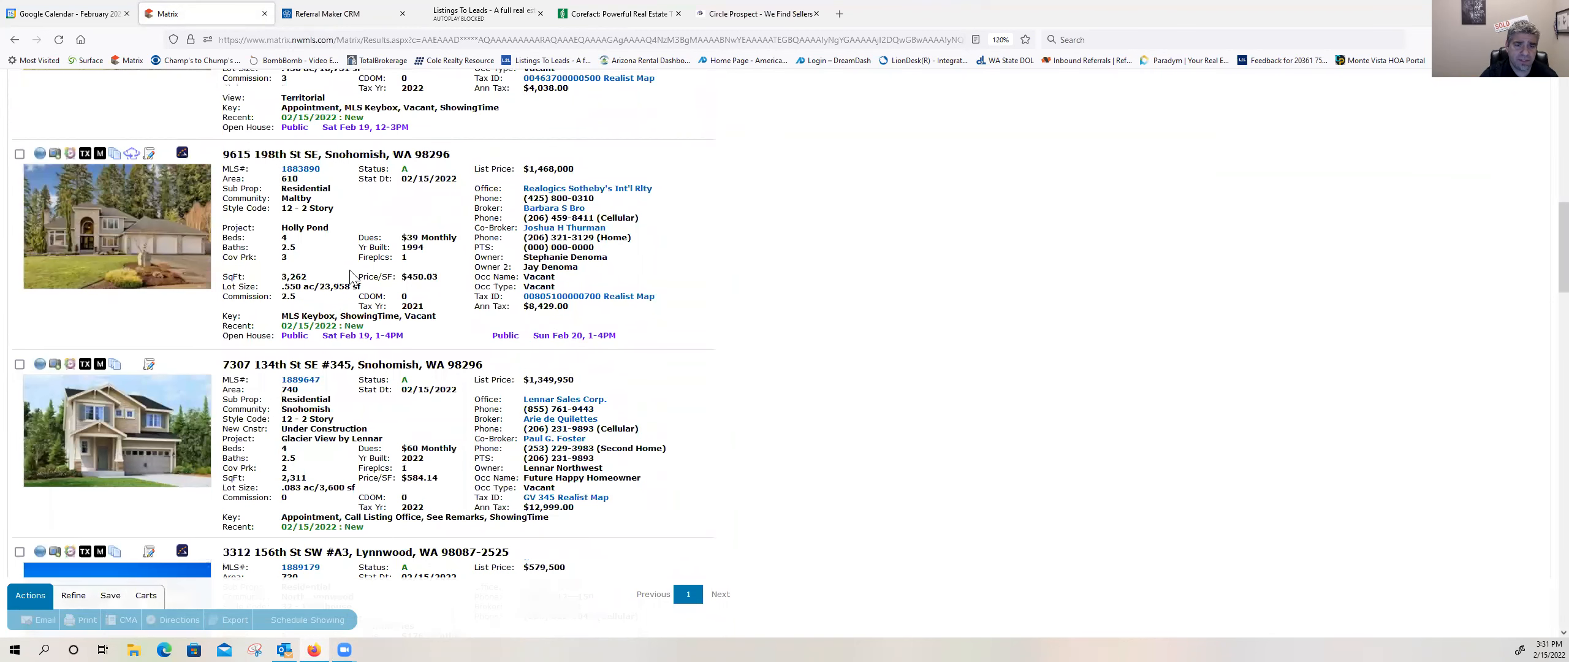
scroll(351, 269, up, 2)
scroll(349, 277, down, 4)
scroll(349, 279, down, 5)
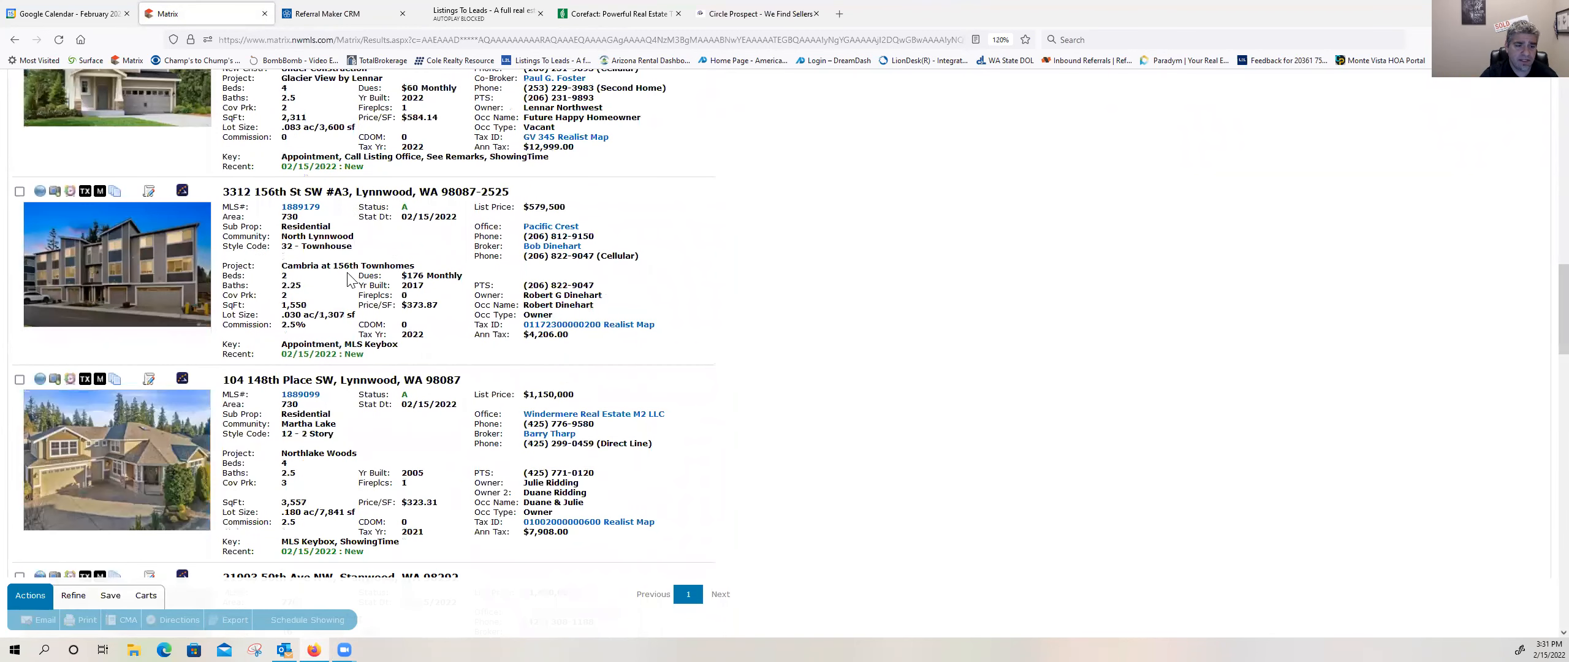
scroll(348, 279, down, 4)
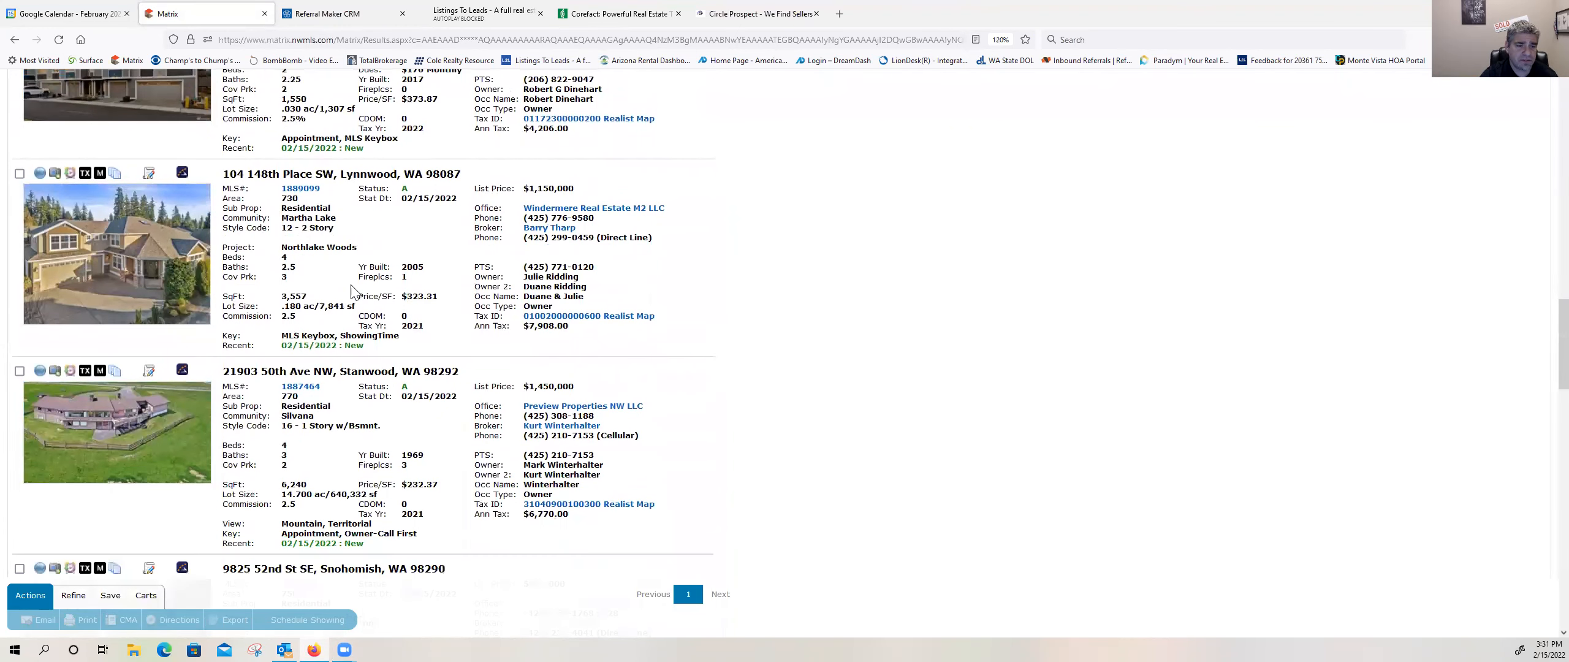
scroll(362, 298, down, 4)
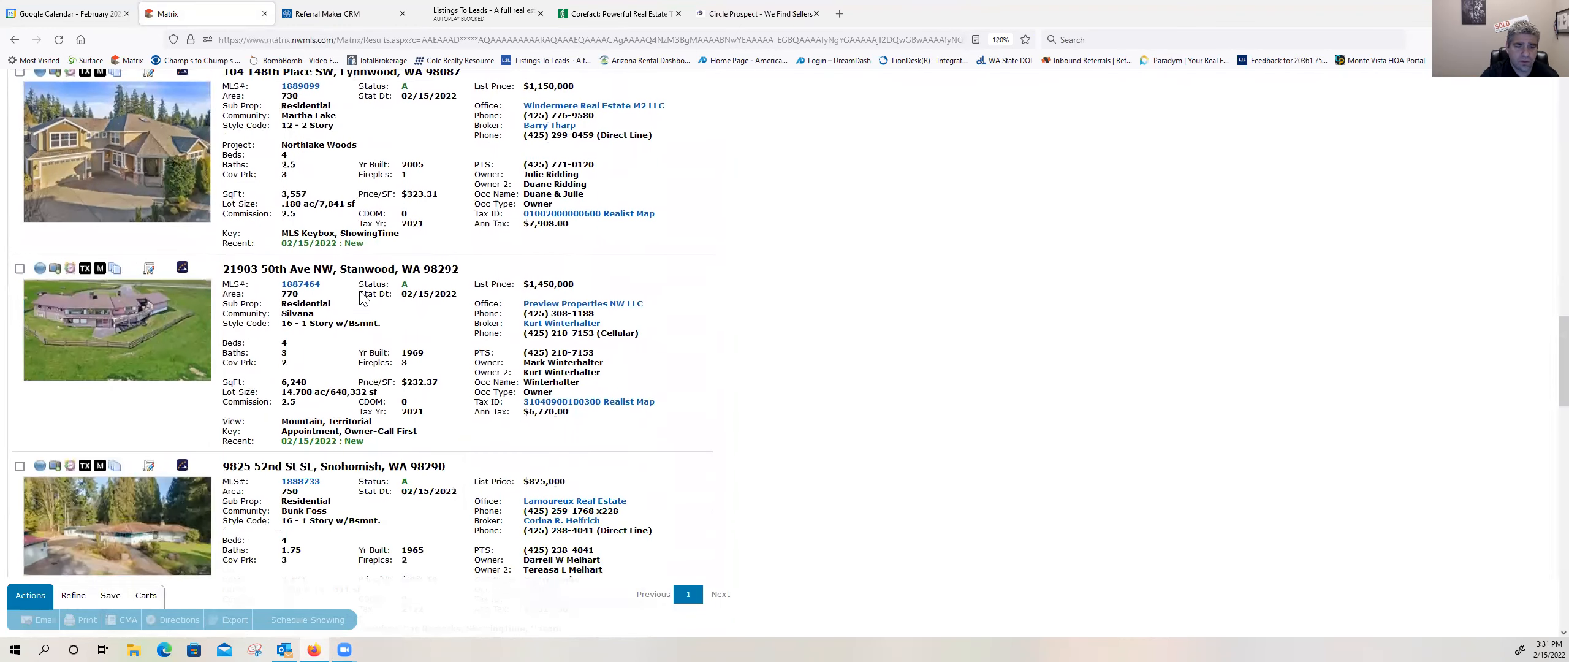
scroll(362, 299, down, 3)
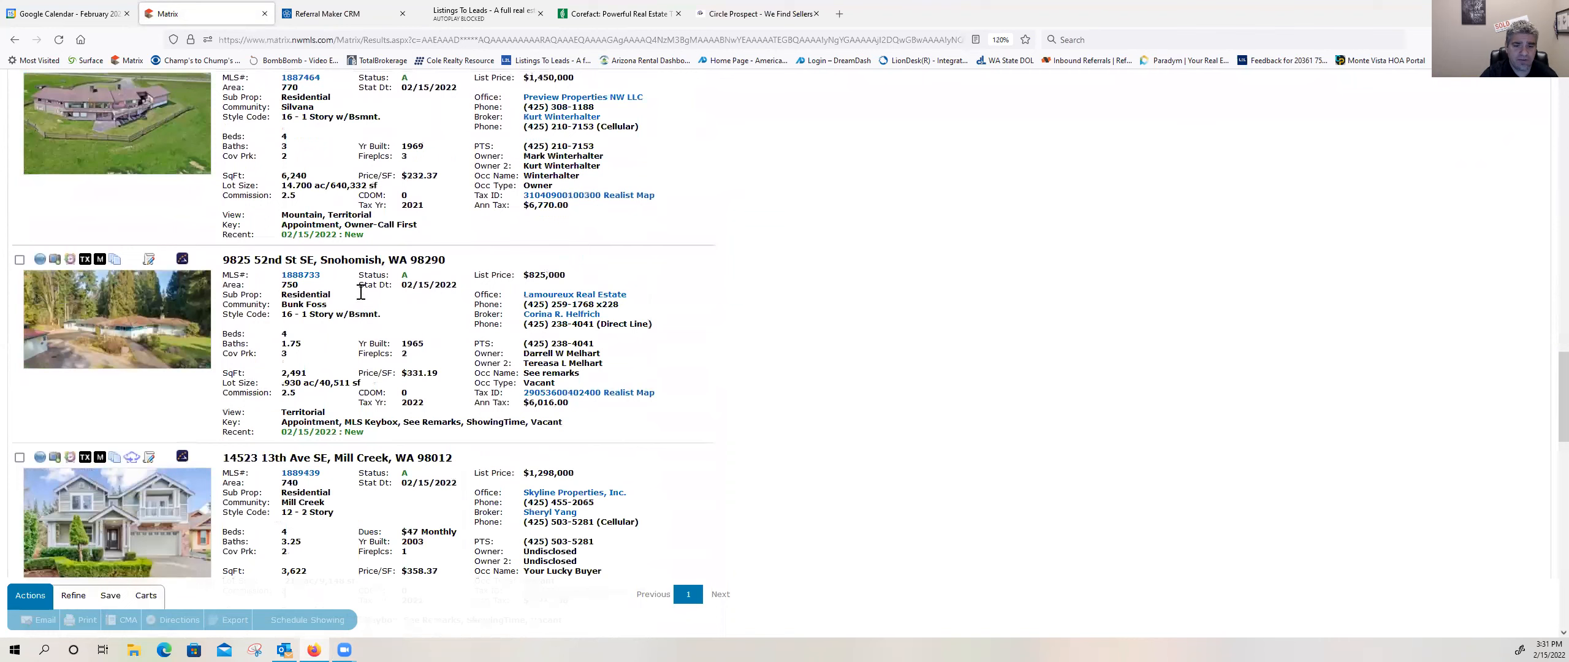
scroll(362, 293, down, 3)
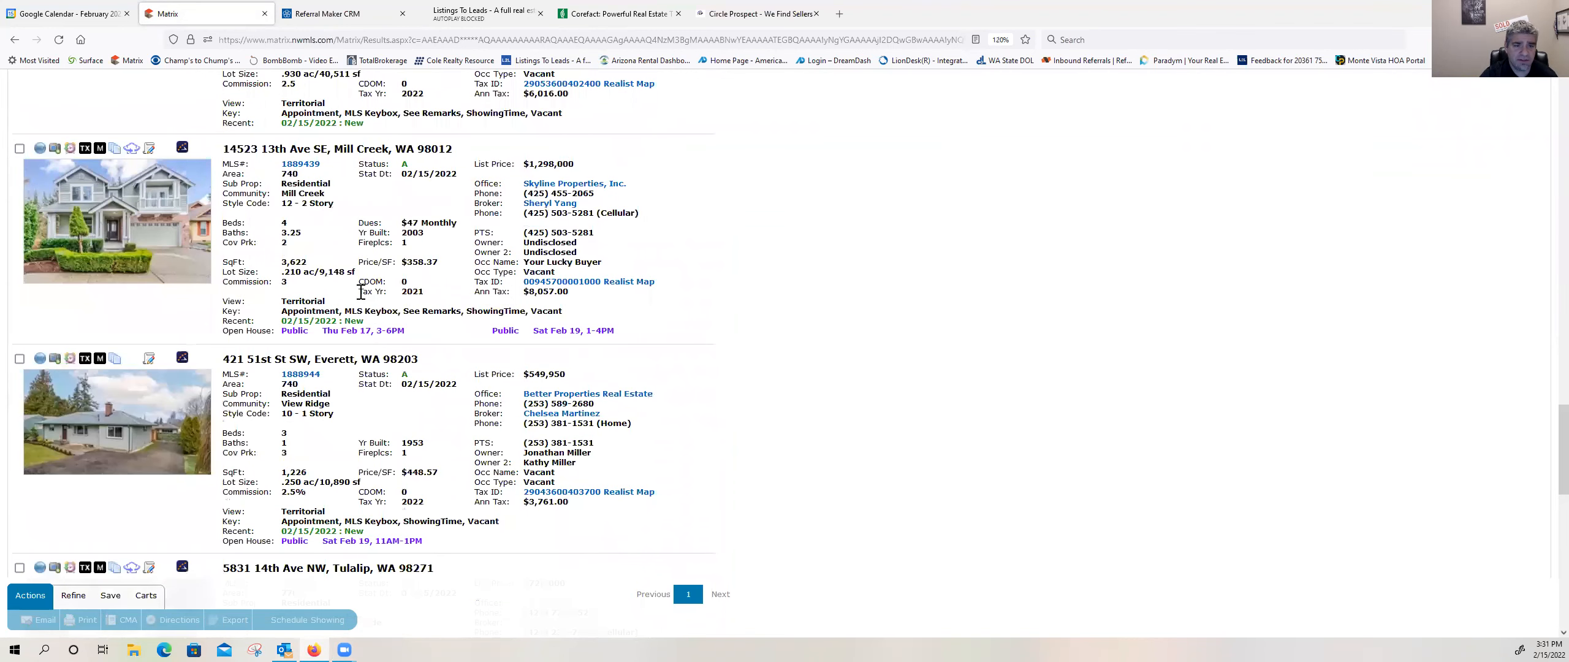
scroll(361, 292, down, 3)
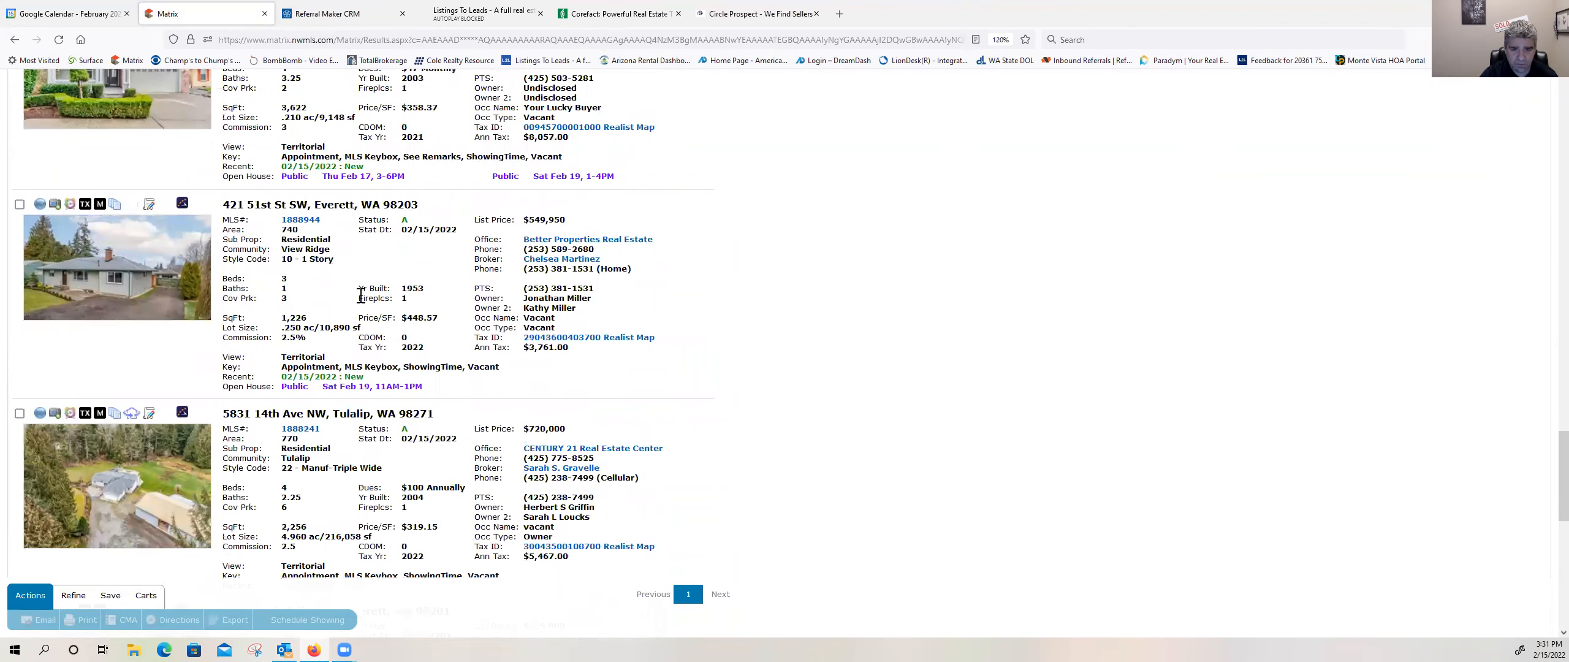
scroll(361, 297, down, 15)
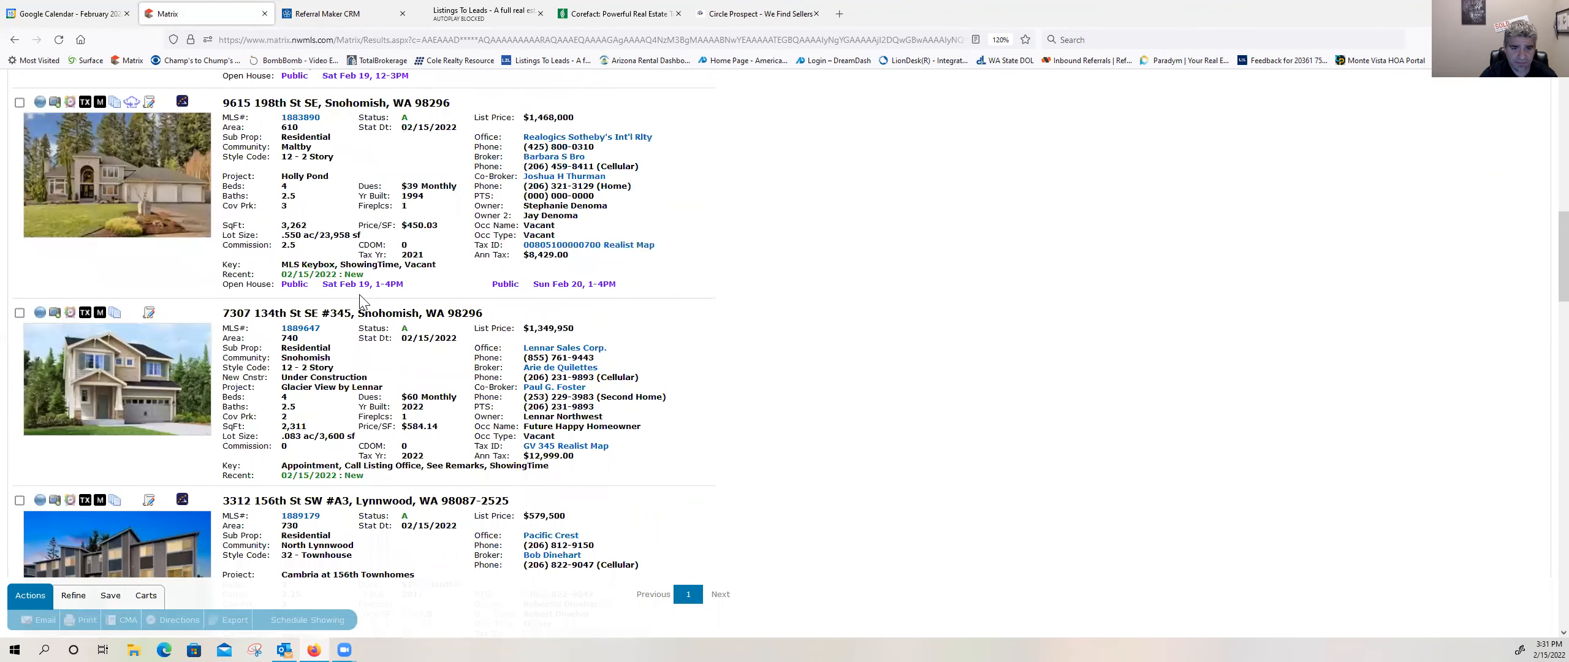
scroll(359, 295, up, 3)
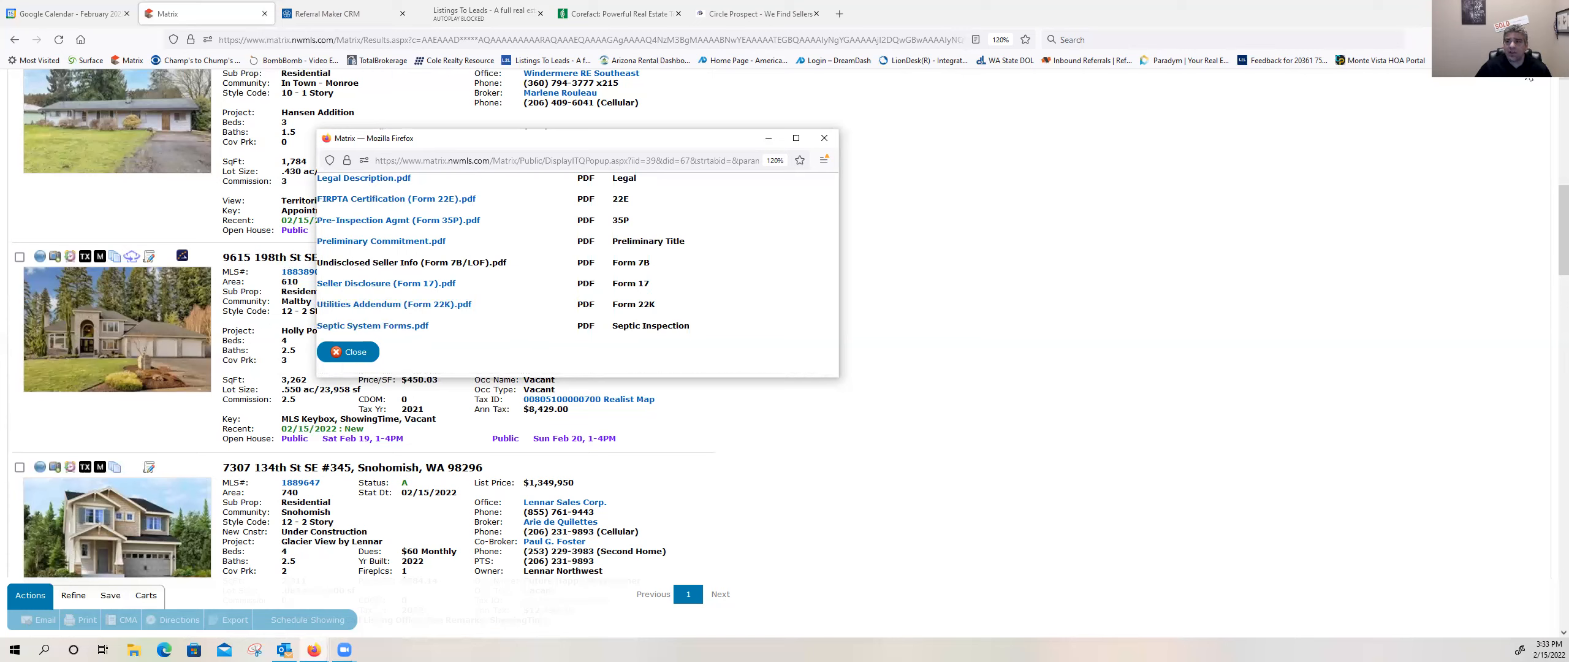
Step: Open the Septic System Forms PDF for the Holly Pond listing in Snohomish, review both pages of the inspection report, and close it
click(1506, 40)
click(1359, 73)
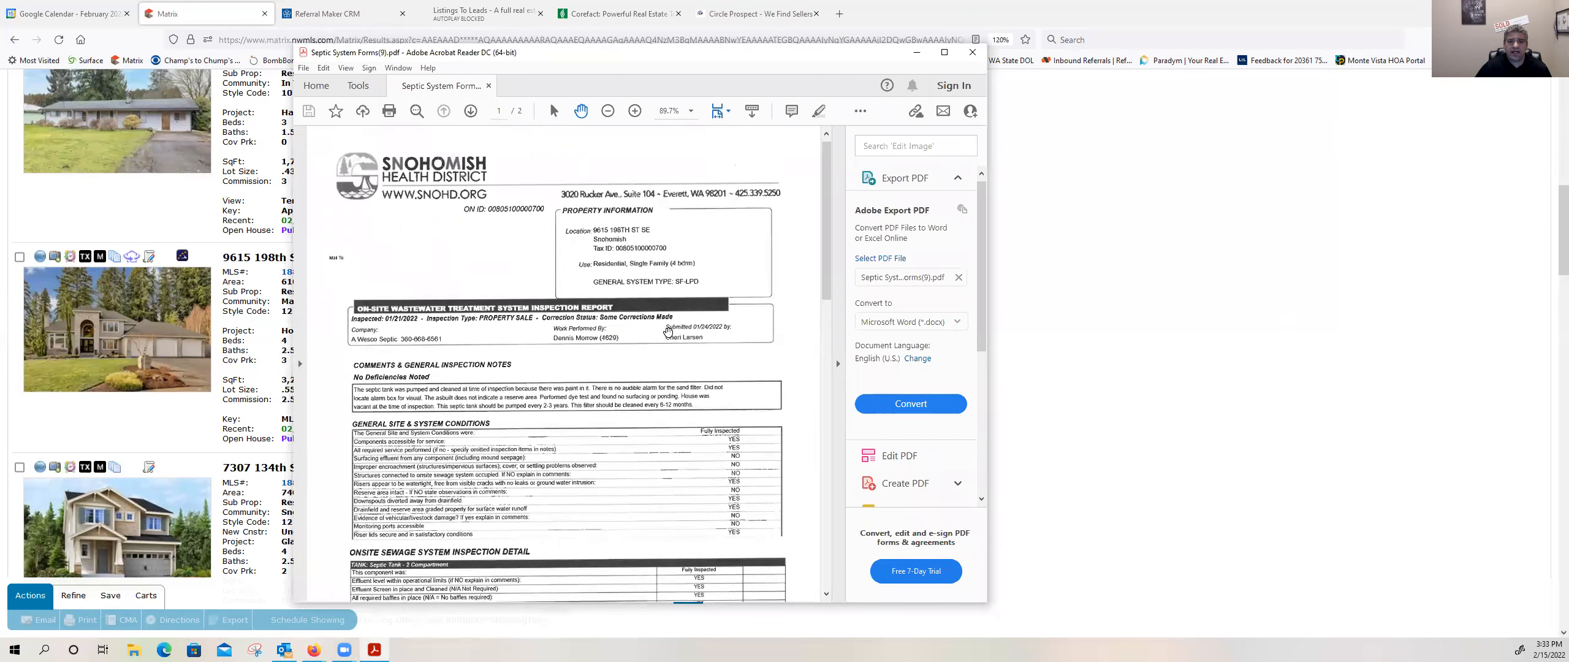
scroll(668, 344, down, 5)
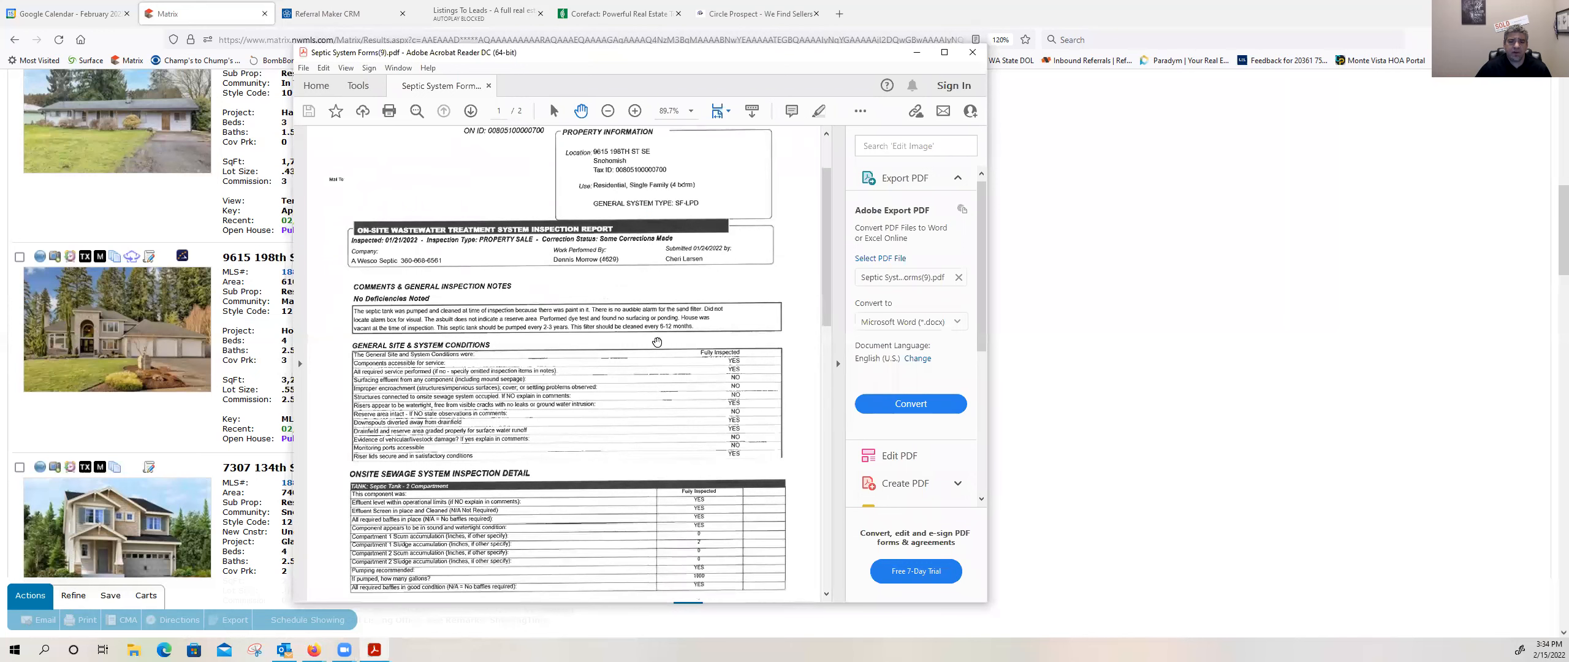
scroll(558, 305, down, 12)
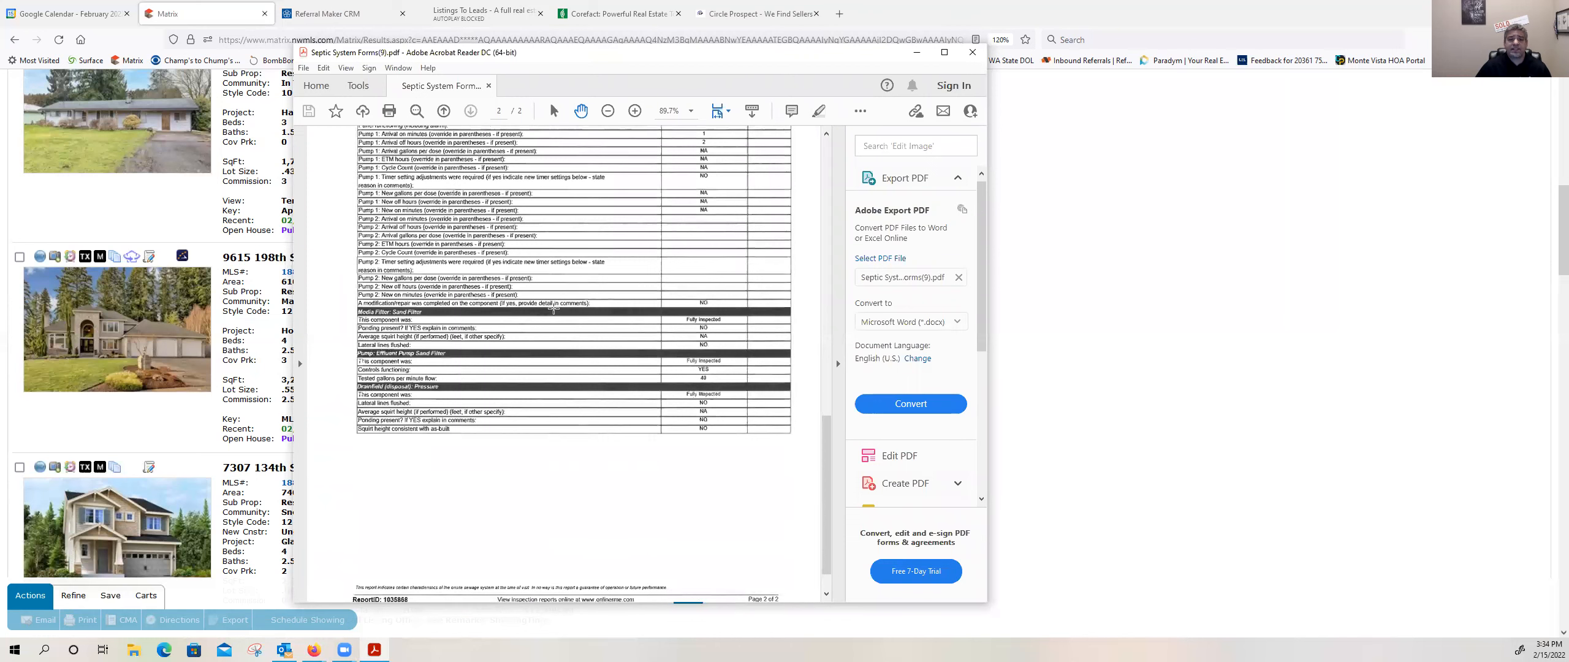
scroll(554, 310, up, 10)
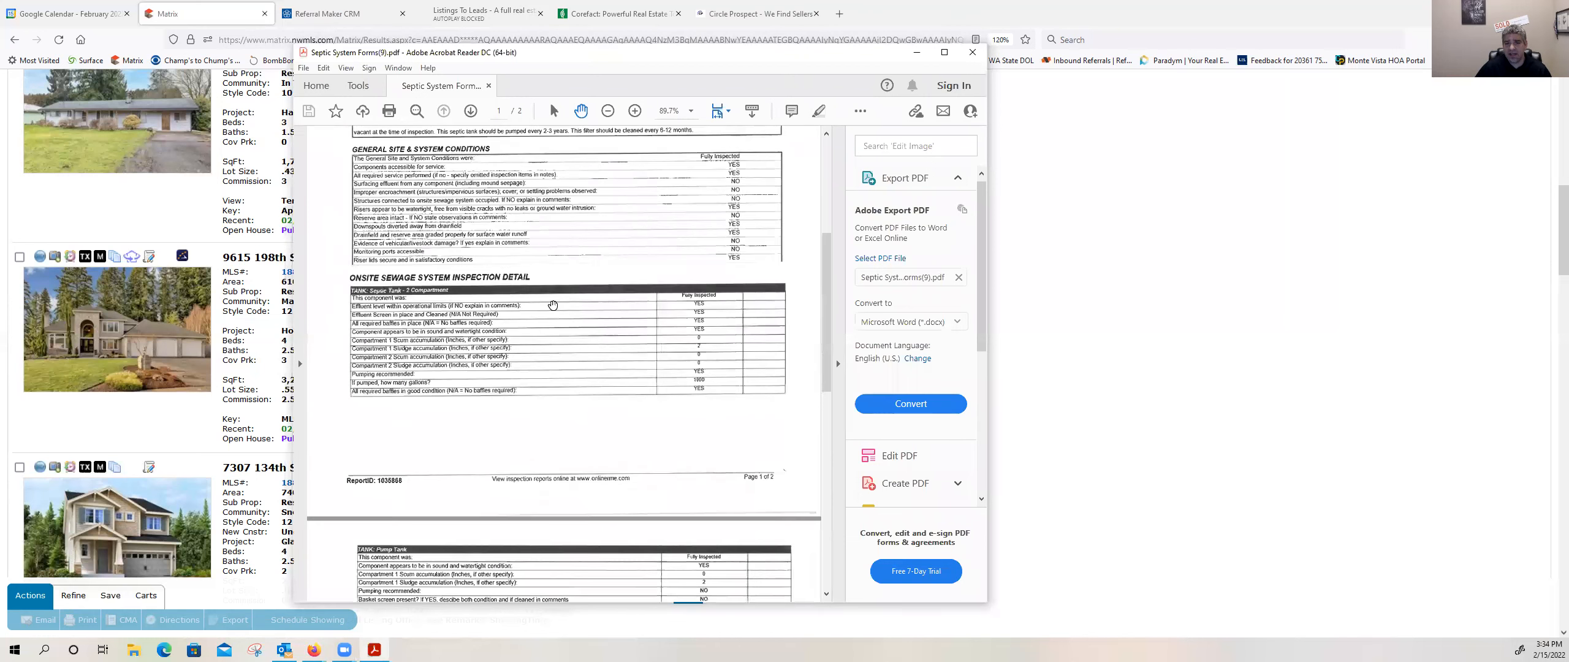
scroll(552, 305, up, 4)
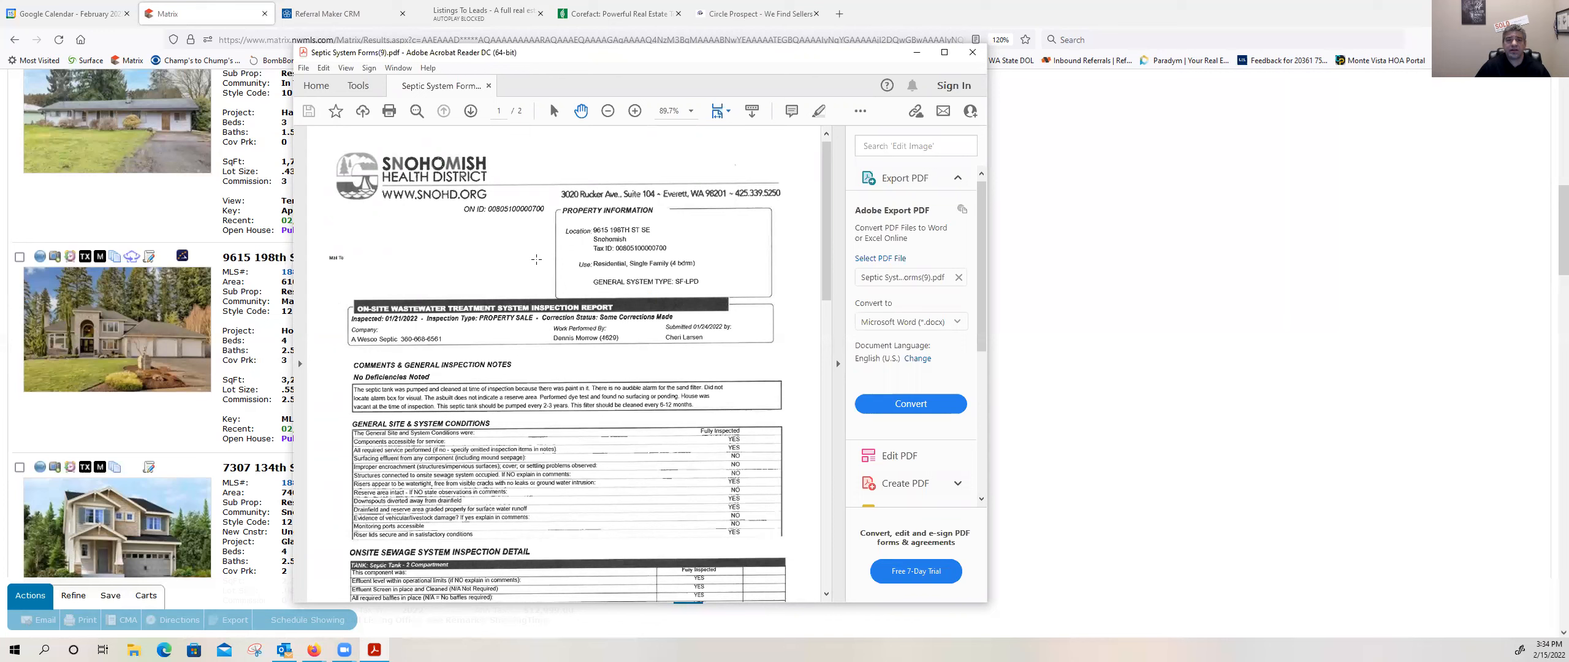
scroll(489, 270, down, 1)
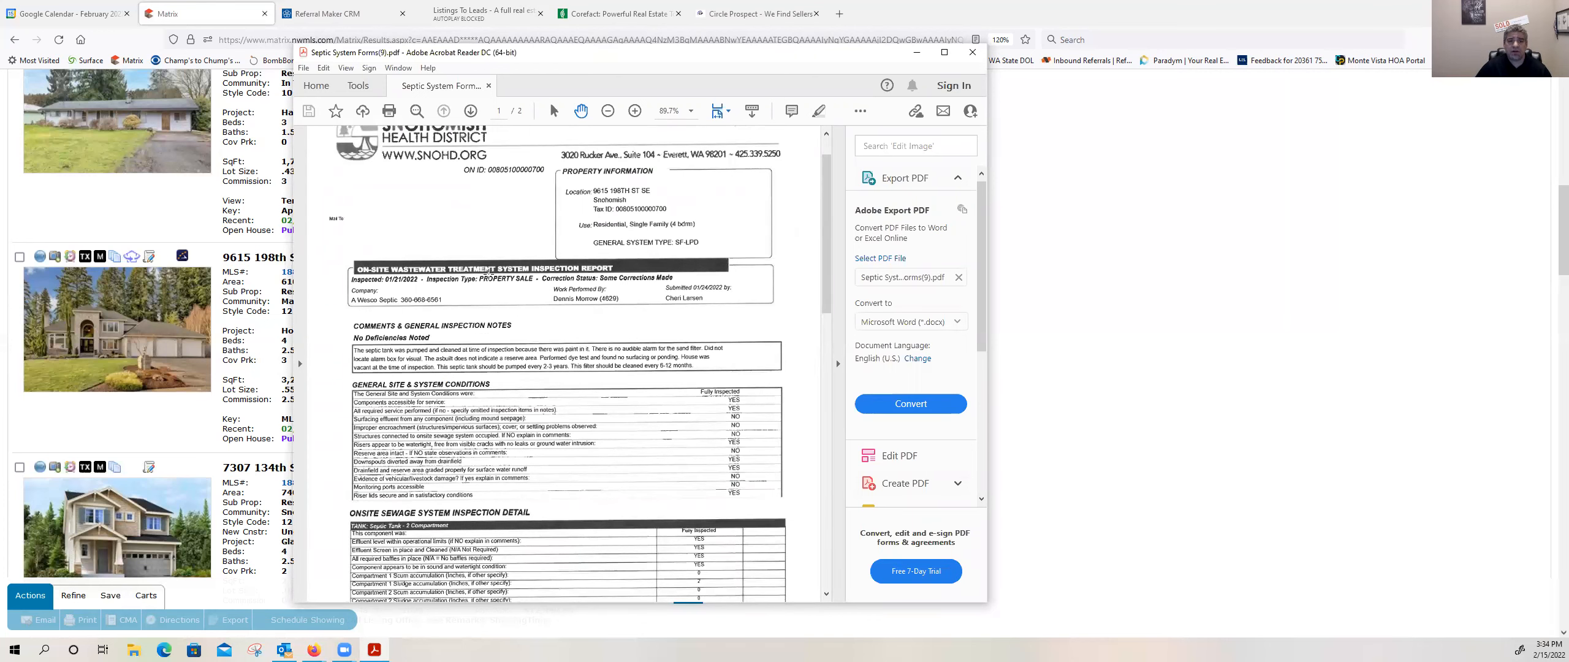
scroll(489, 270, up, 1)
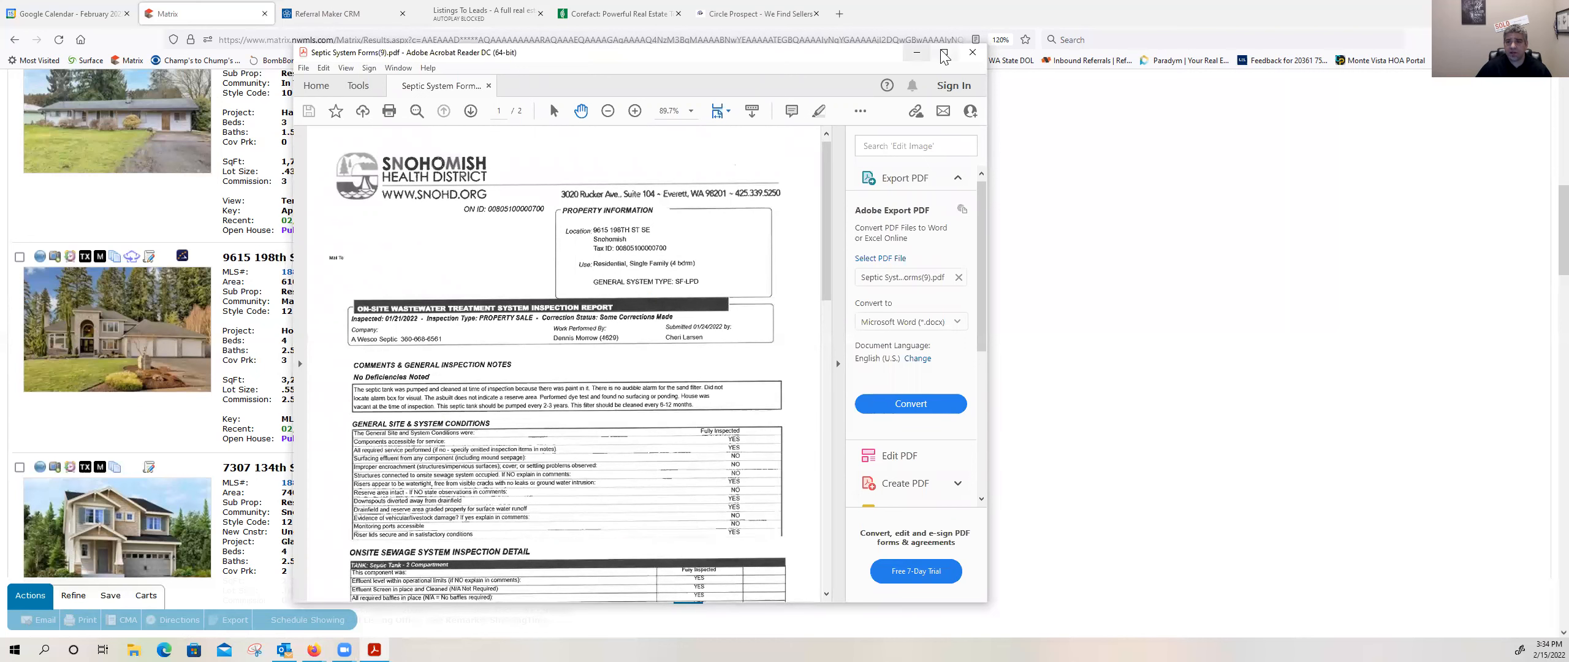
click(972, 52)
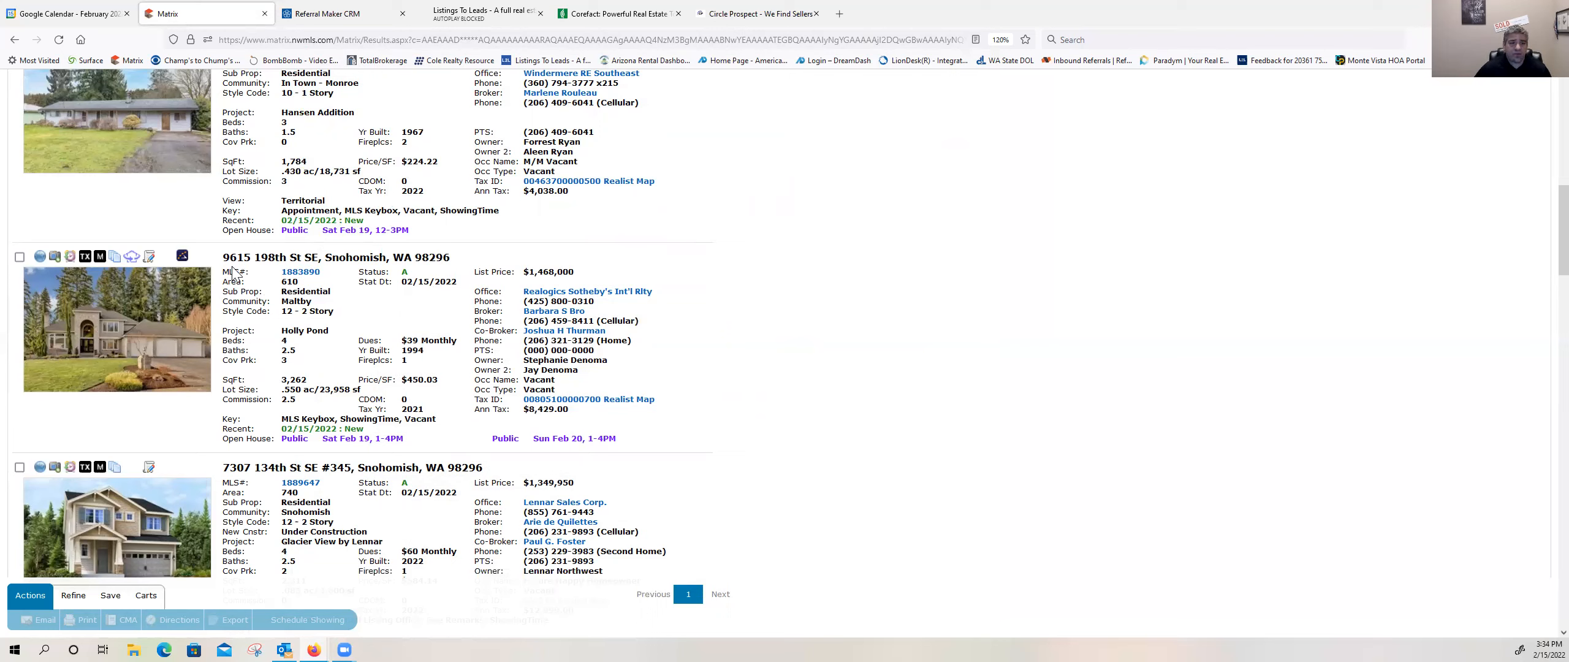
Step: Start a TransactionDesk transaction from the Holly Pond listing and replace its name with "Offer for" followed by the client's surname
click(147, 256)
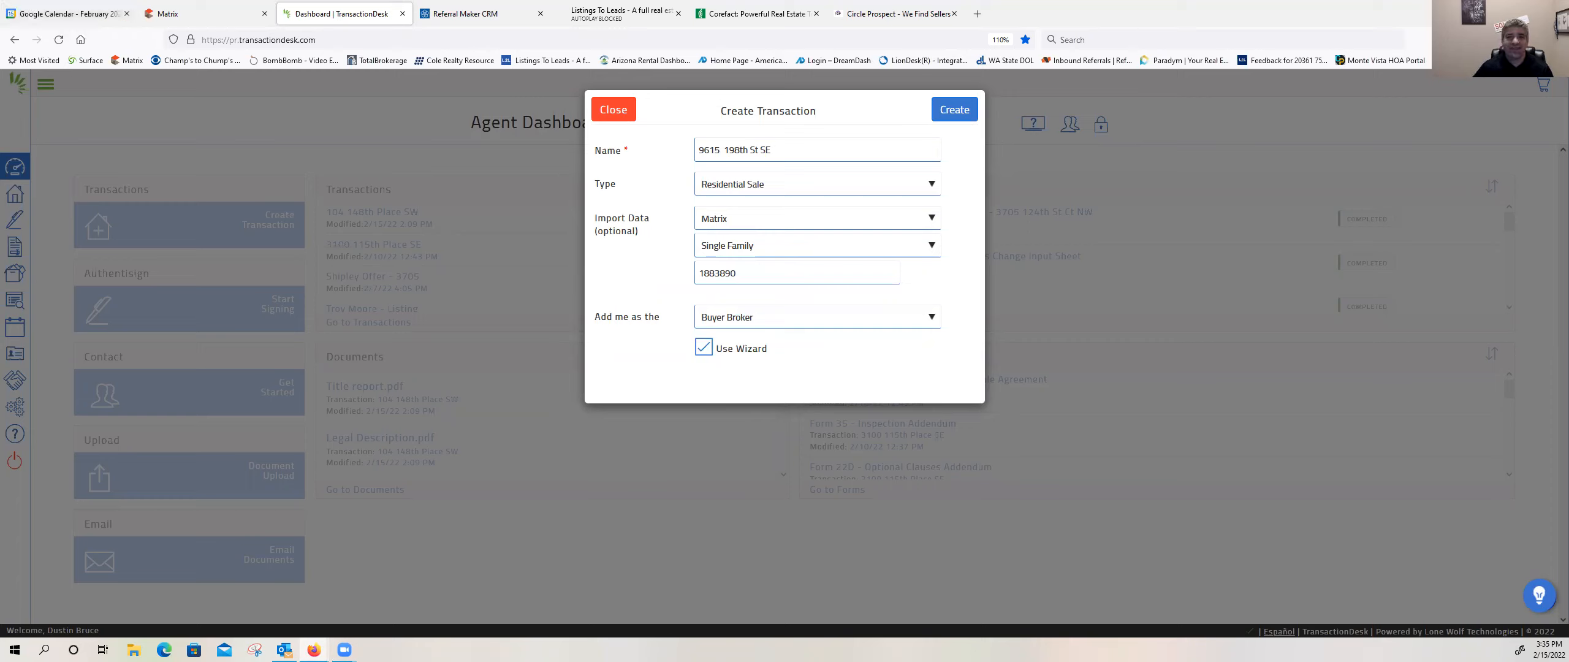
click(776, 150)
triple_click(697, 150)
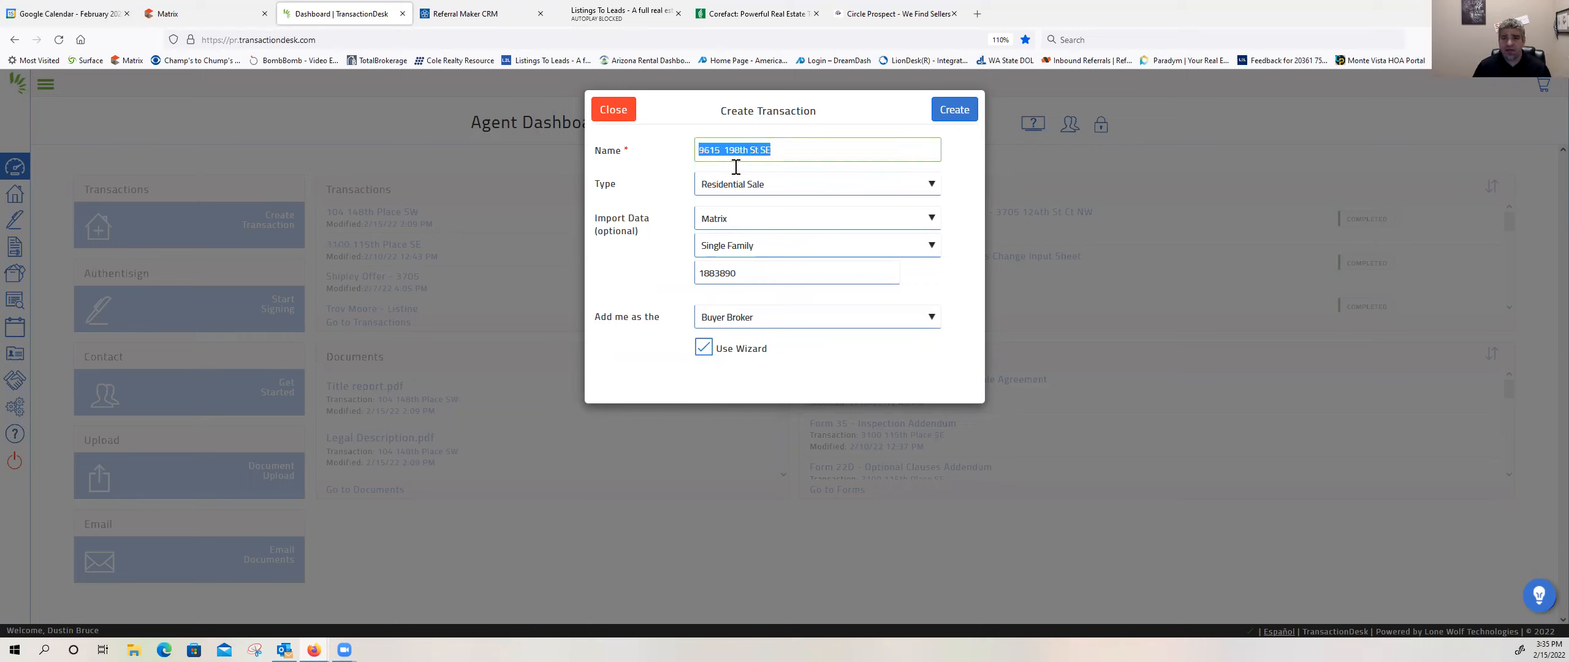
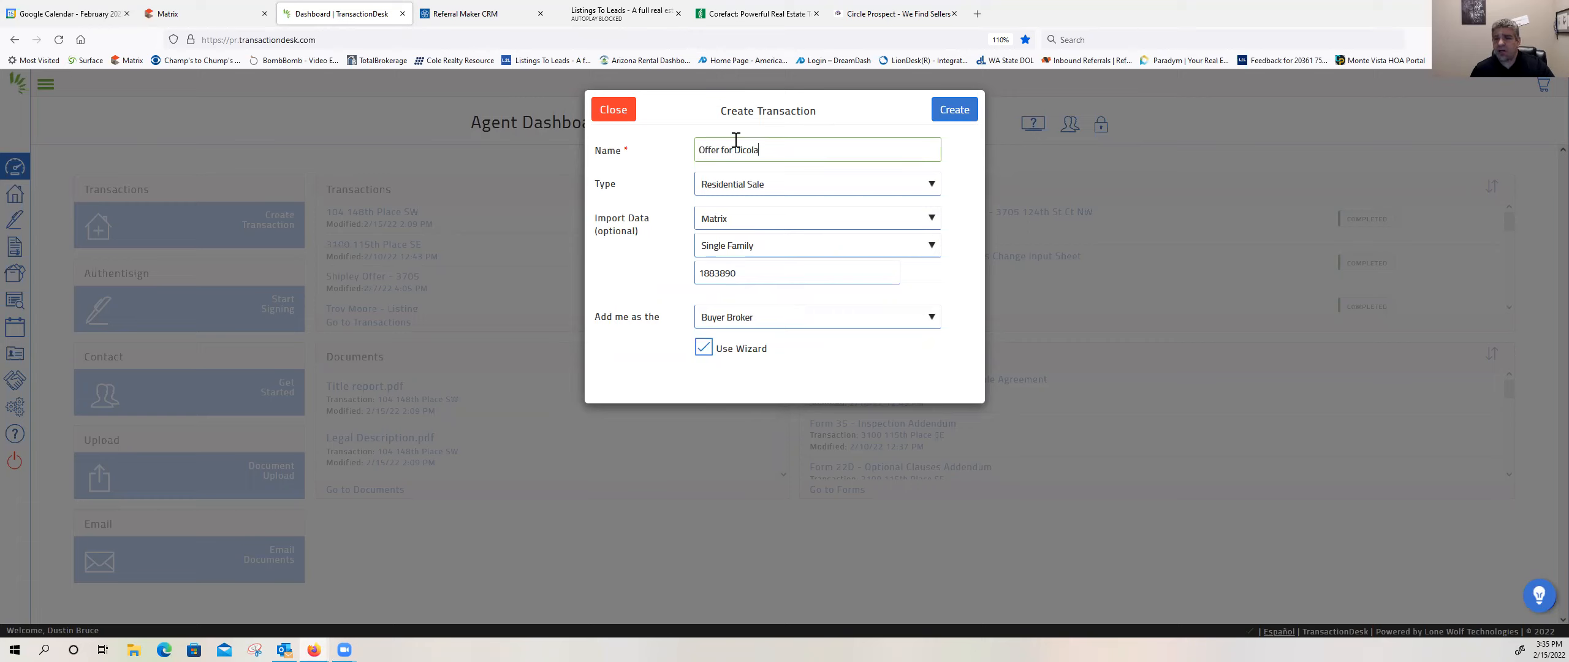
Step: Create the residential sale transaction with the single-family listing data imported from Matrix and the wizard enabled
drag(699, 150, 753, 153)
click(776, 166)
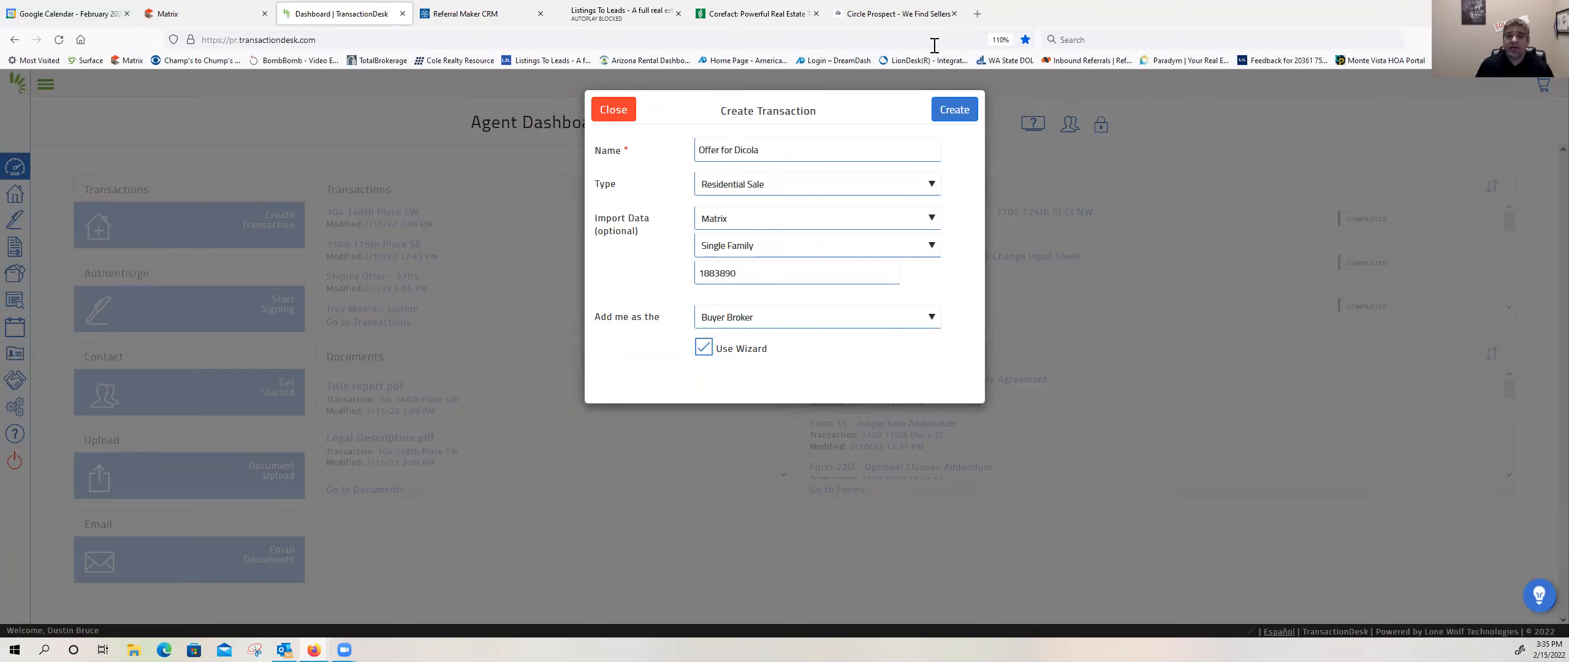
click(950, 110)
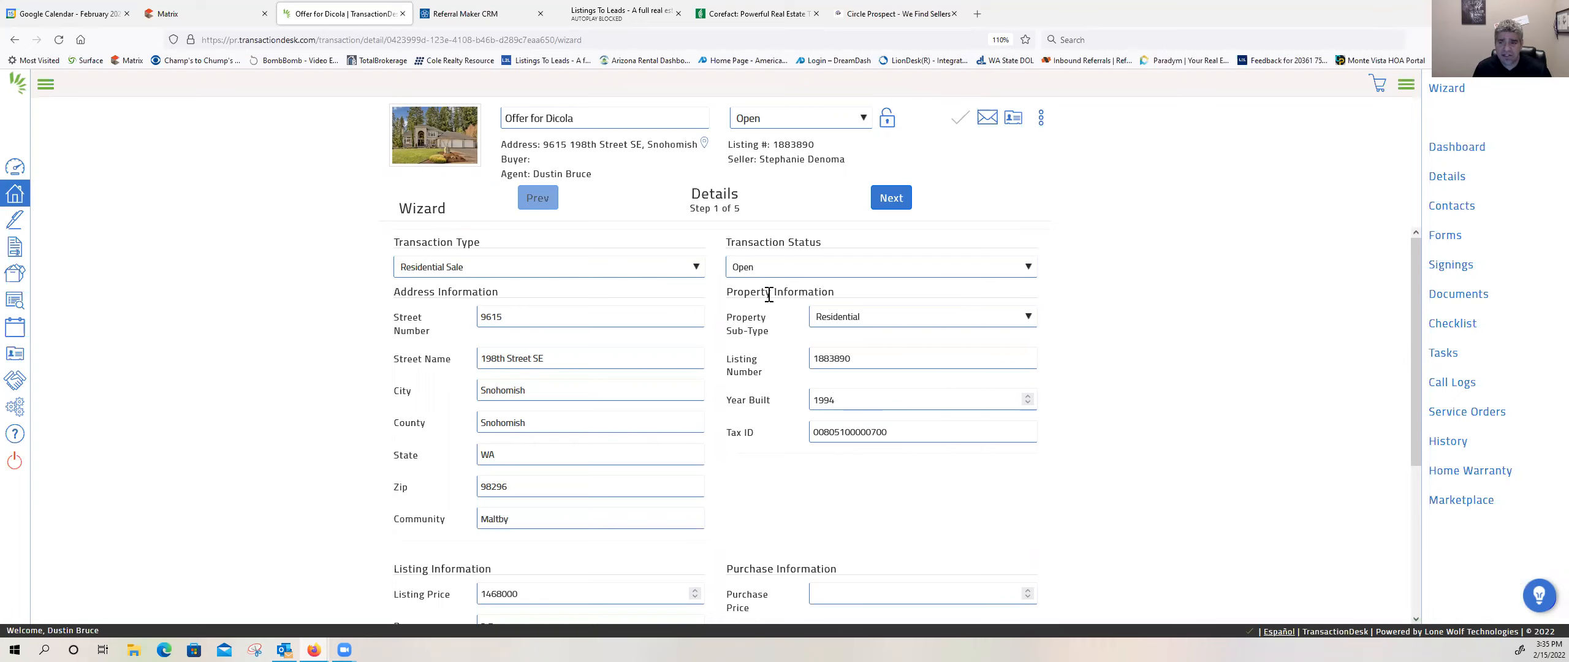
Step: Enter a purchase price of 1500000 in the transaction details and review the imported listing information
scroll(766, 301, down, 3)
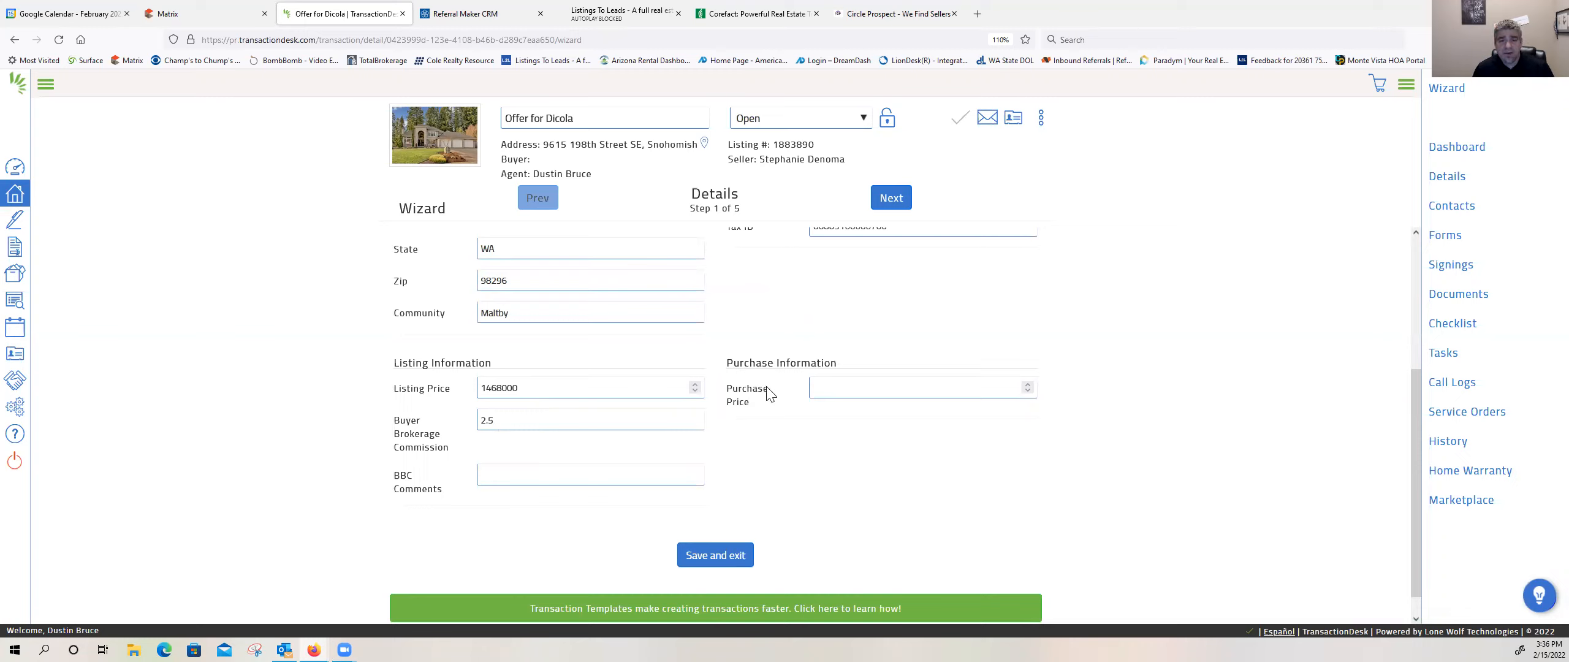
click(825, 390)
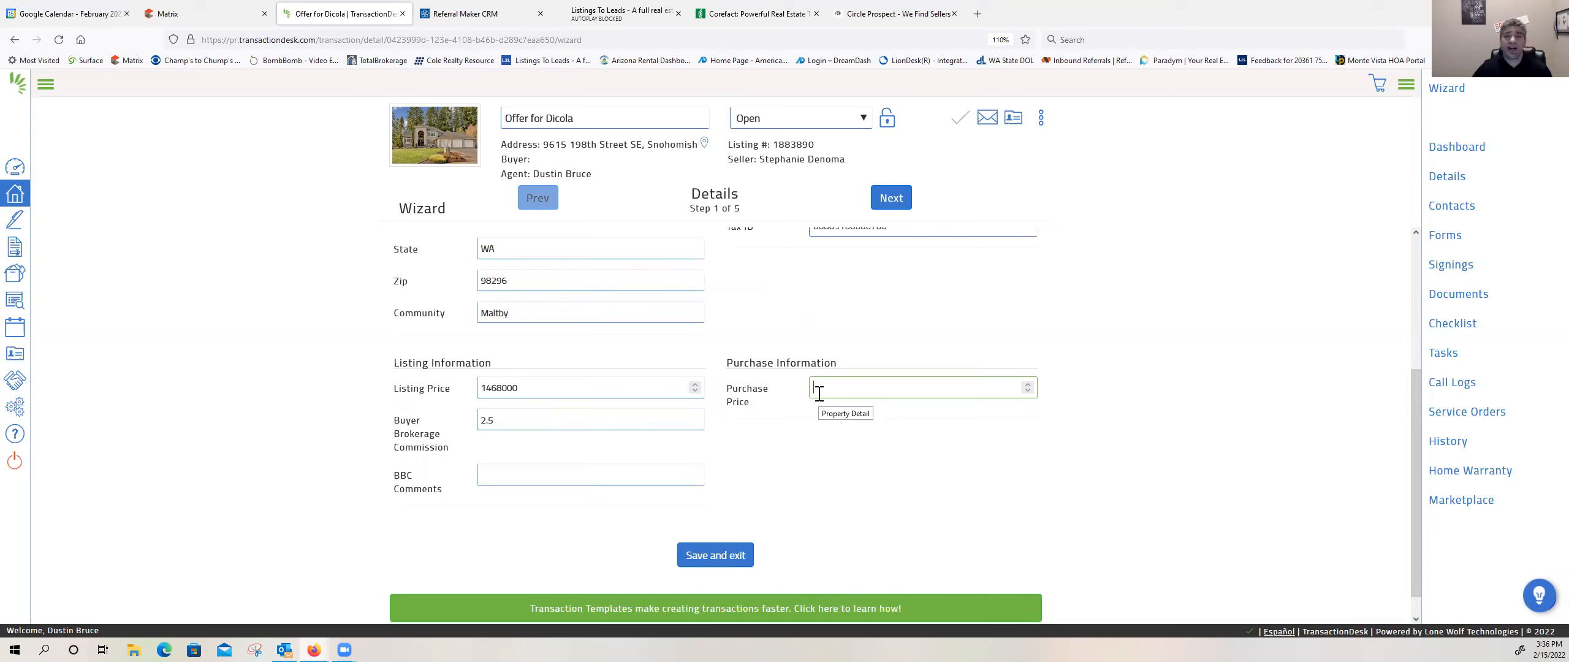
text(1)
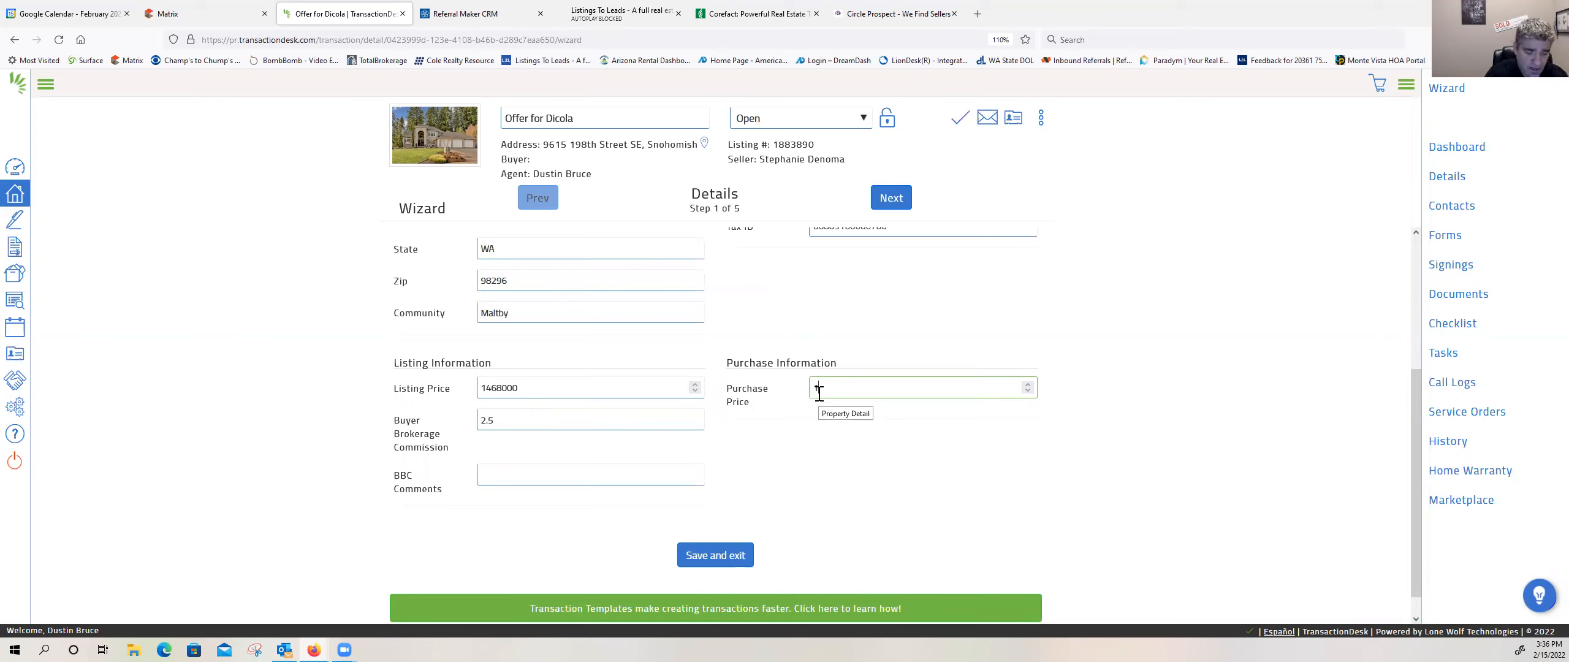
text(500000)
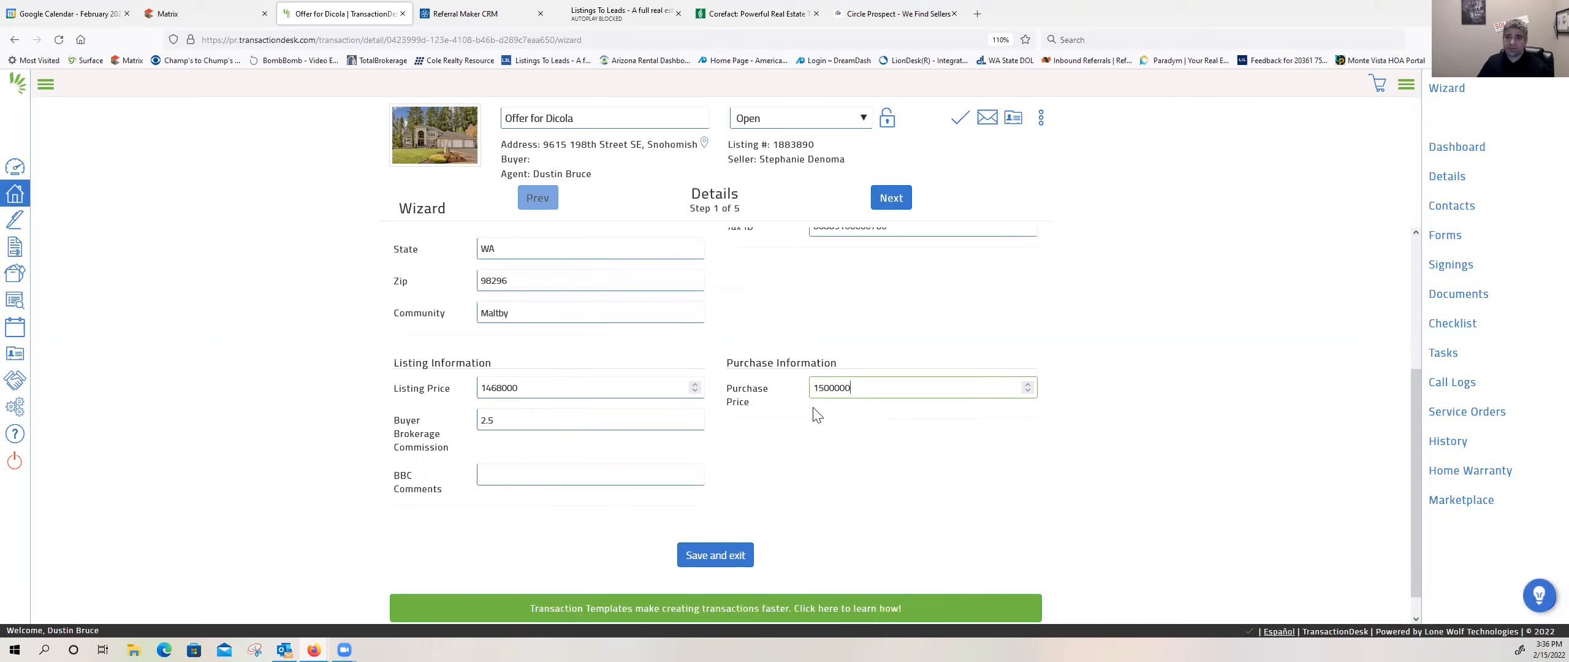
scroll(817, 417, up, 3)
scroll(820, 427, down, 3)
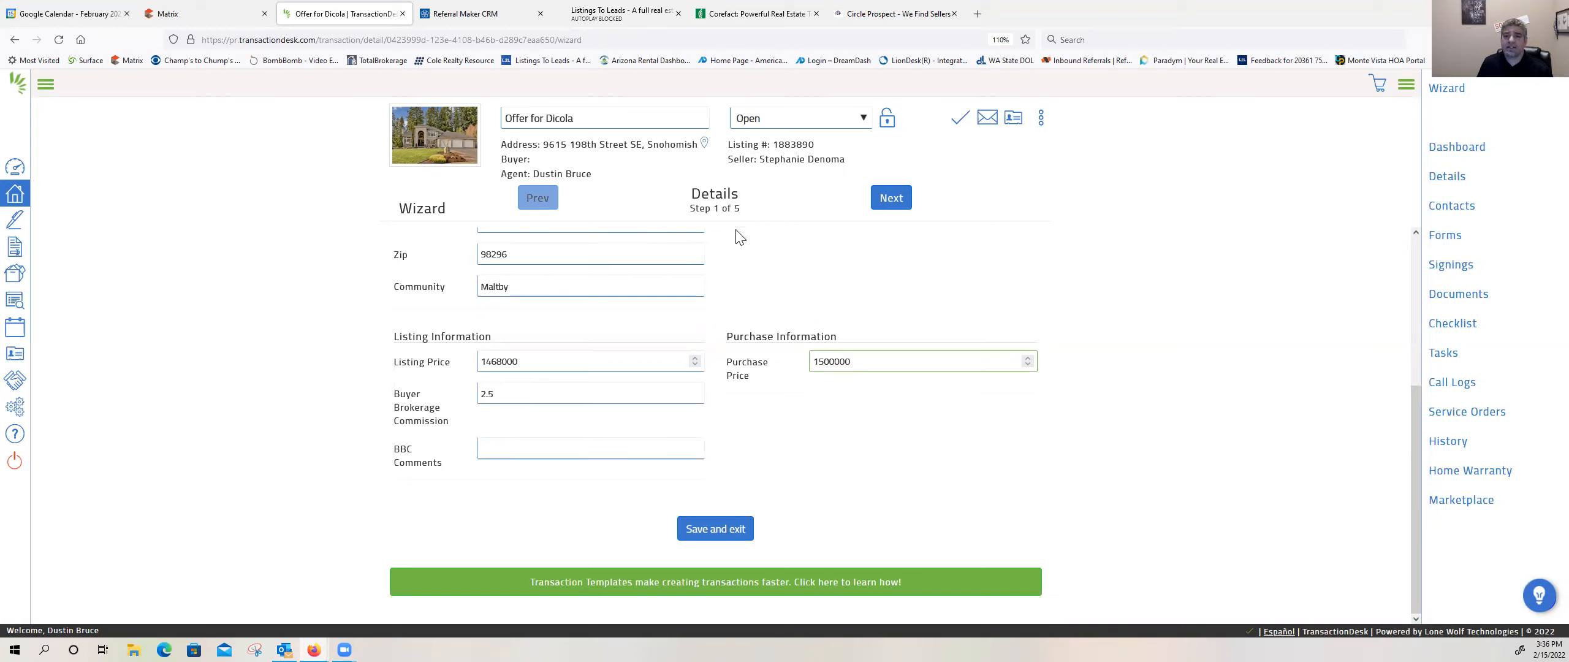
Step: Advance the wizard to the transaction dates and set the Purchase & Sale Agreement date to 02/15/2022
click(890, 209)
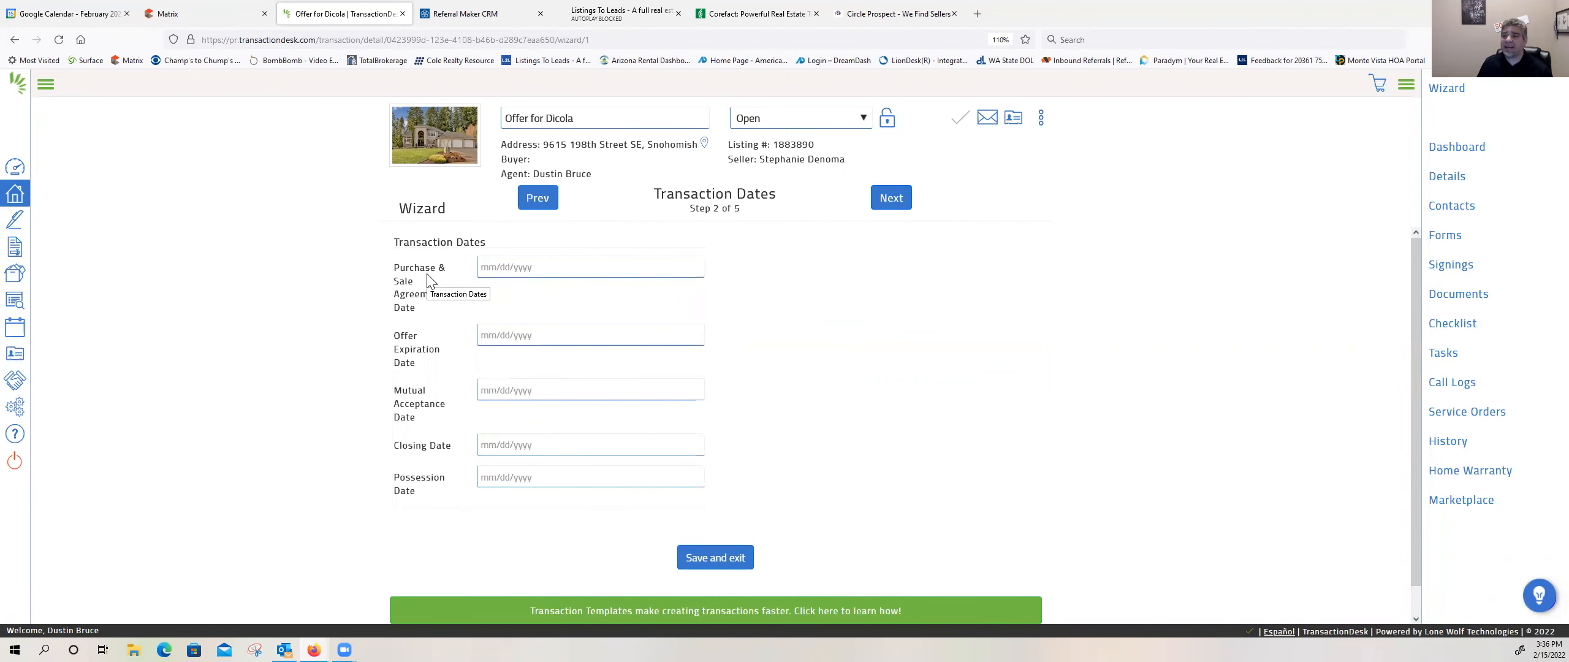
click(512, 265)
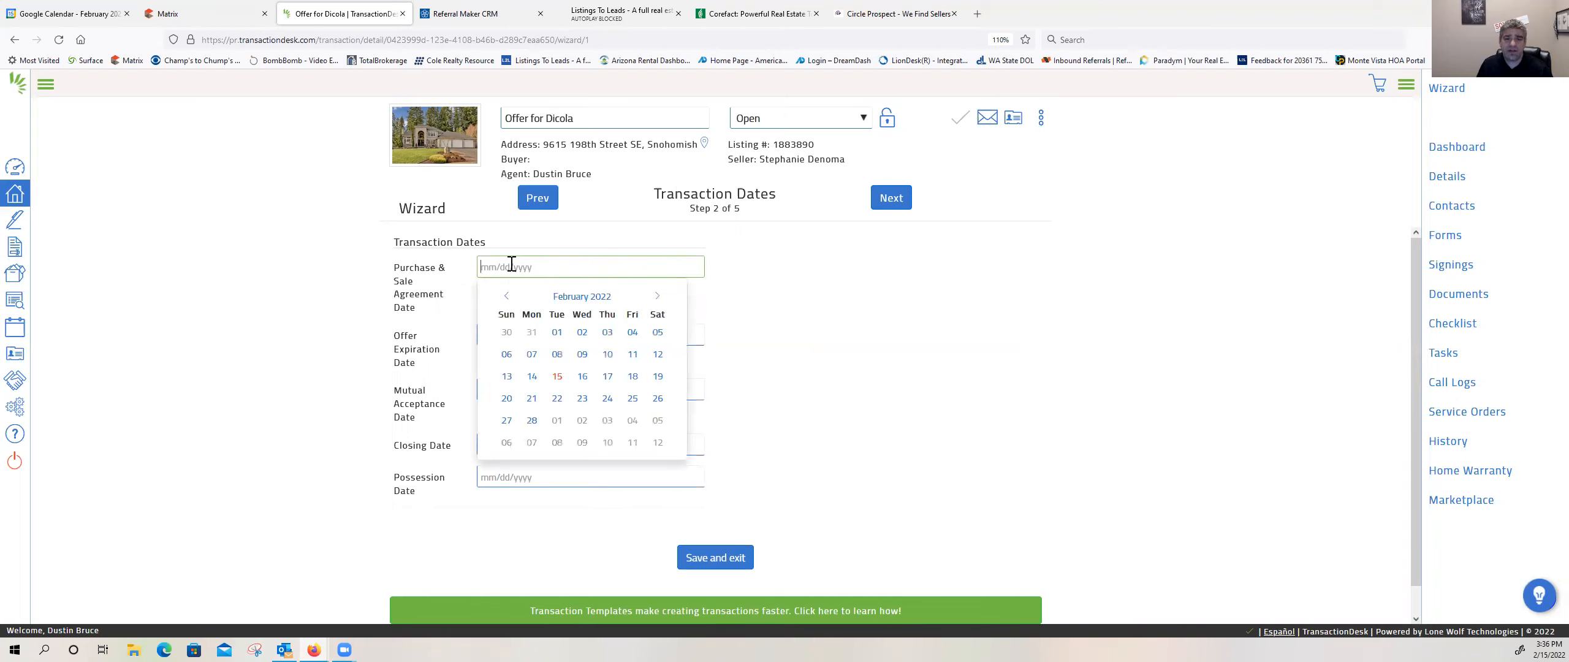
click(555, 377)
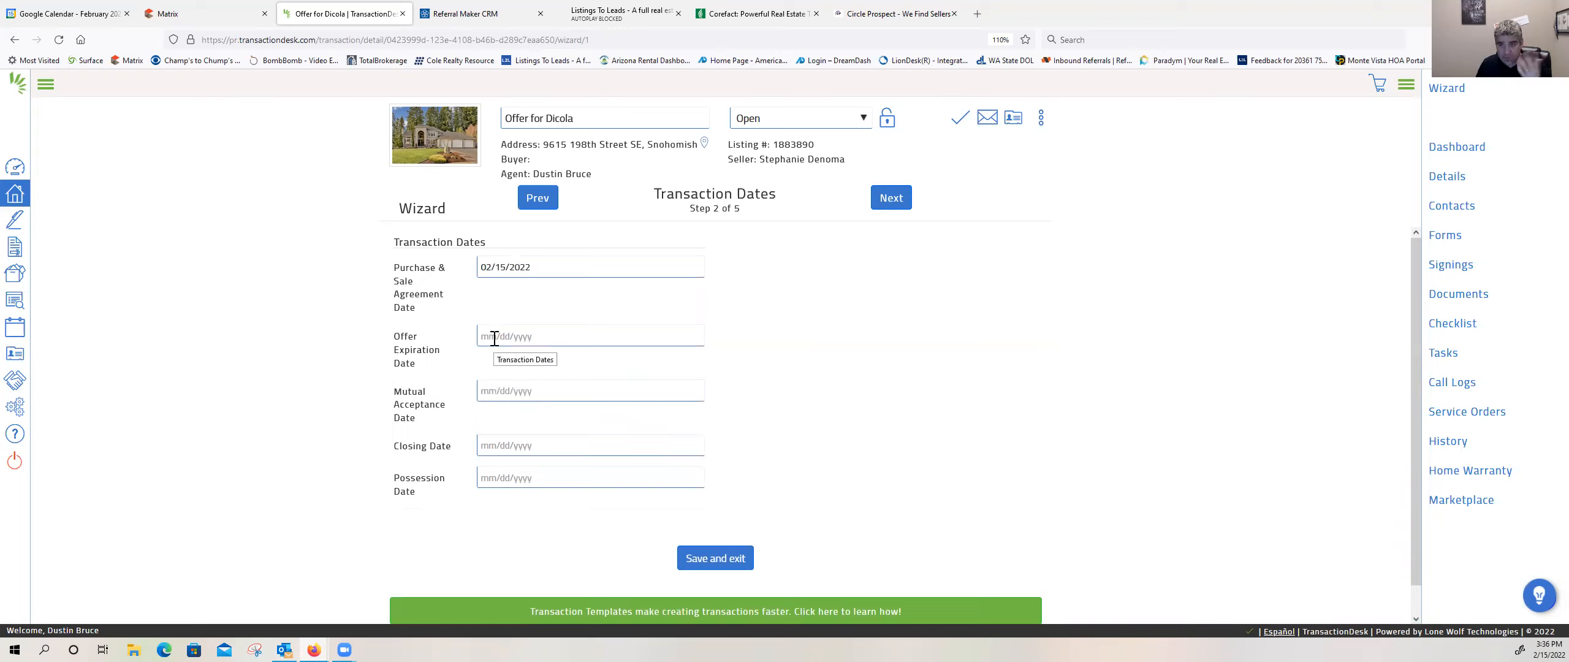
Step: Check the offer review date in the Matrix listing and set the transaction's offer expiration date to 02/21/2022
click(222, 16)
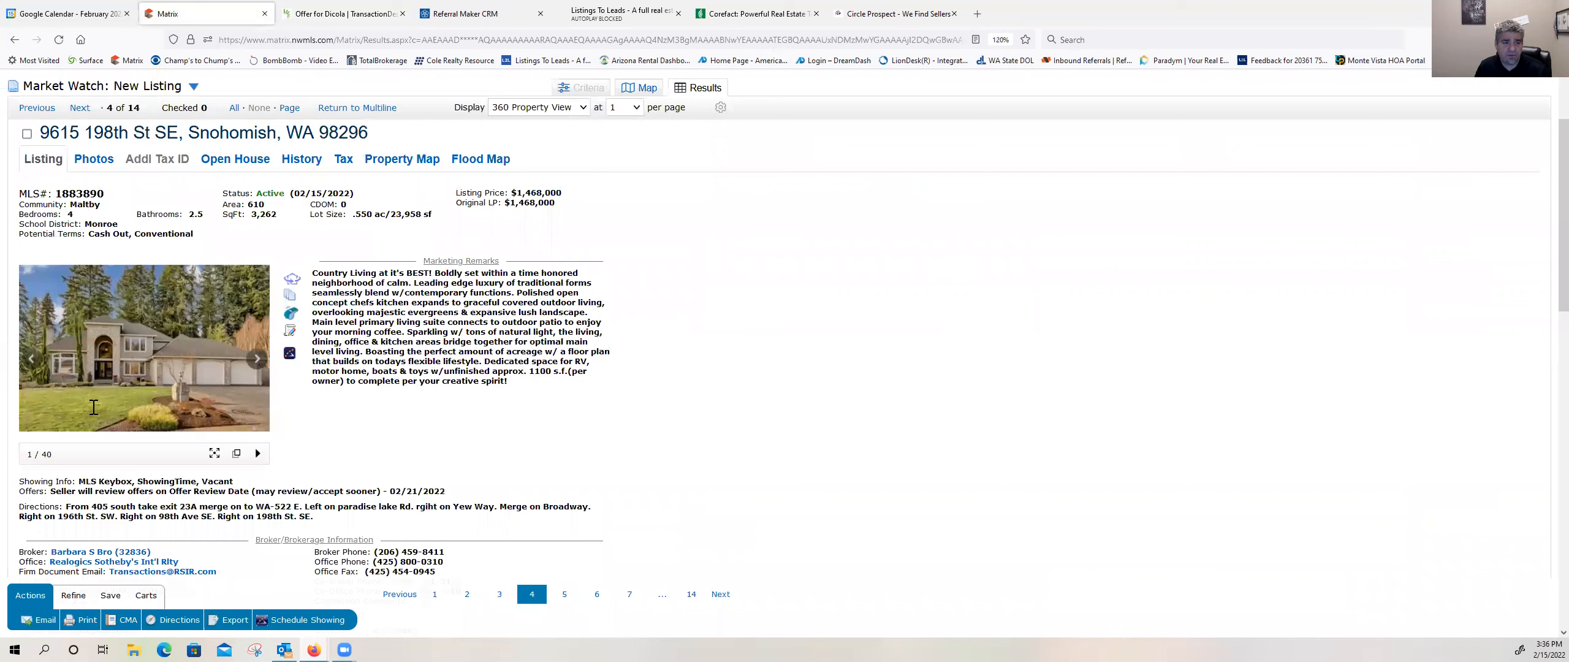
scroll(93, 409, down, 3)
drag(48, 393, 446, 396)
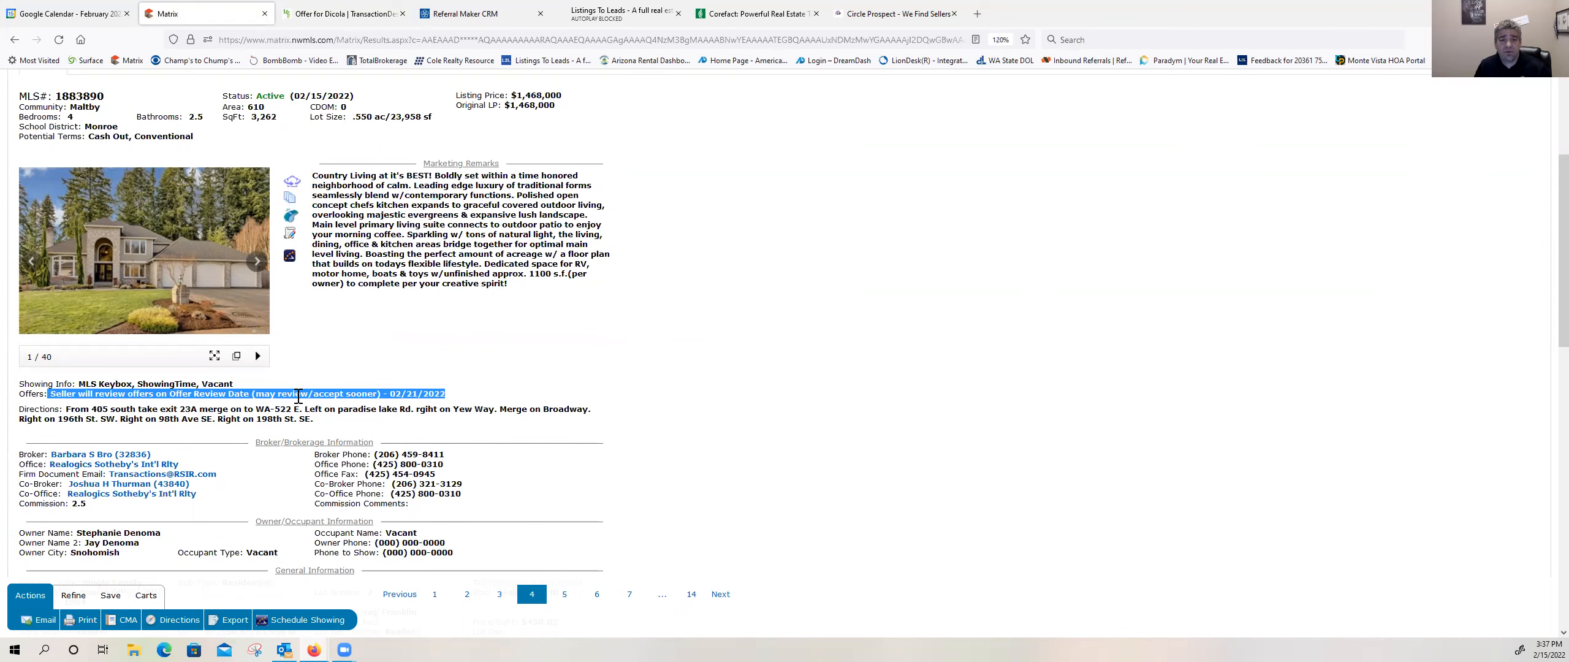
click(355, 23)
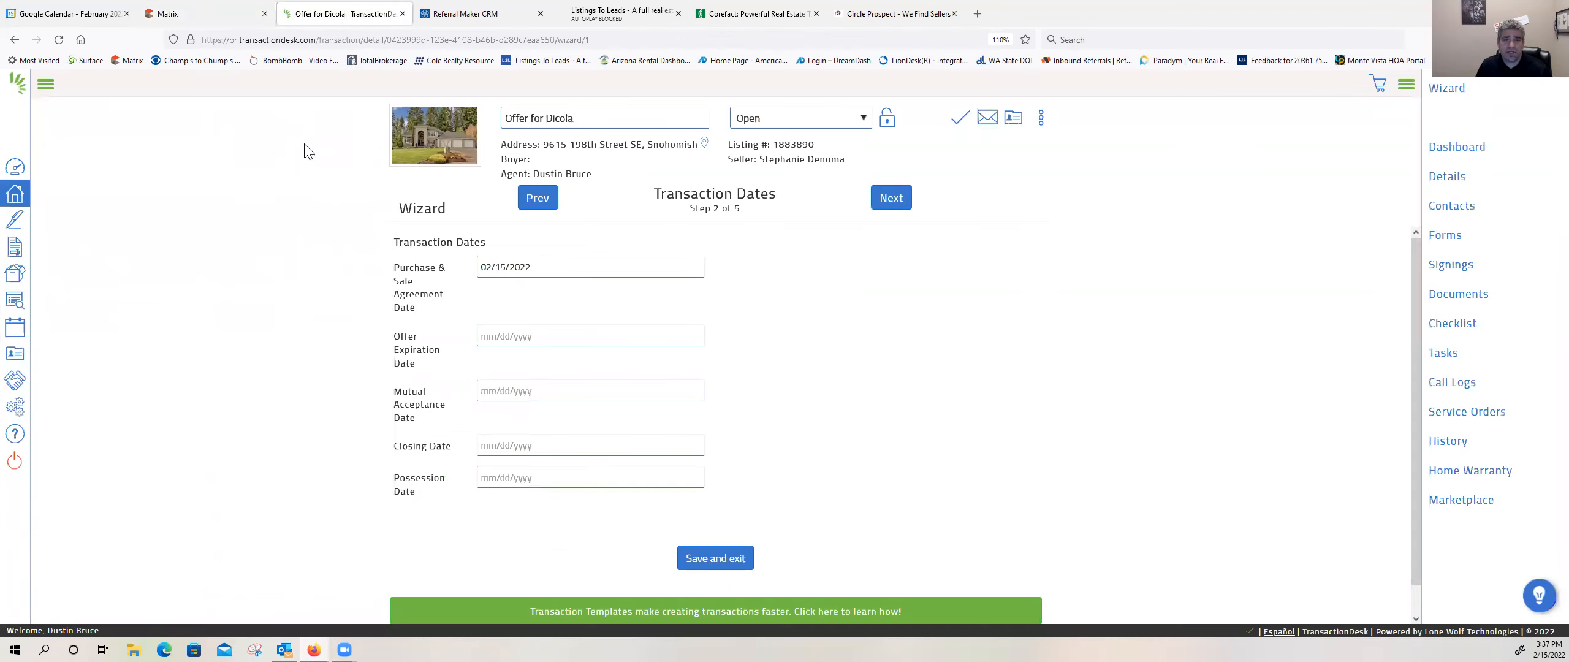
click(519, 336)
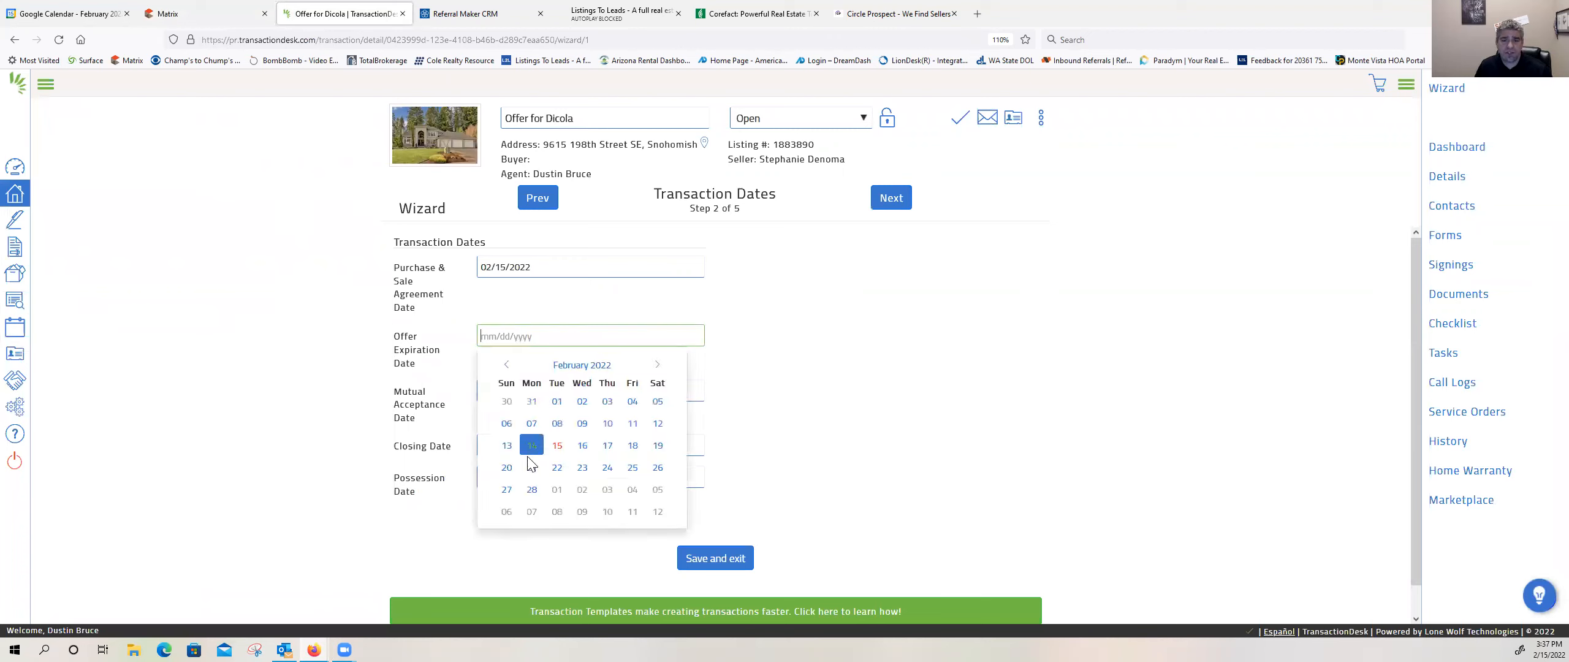
click(532, 467)
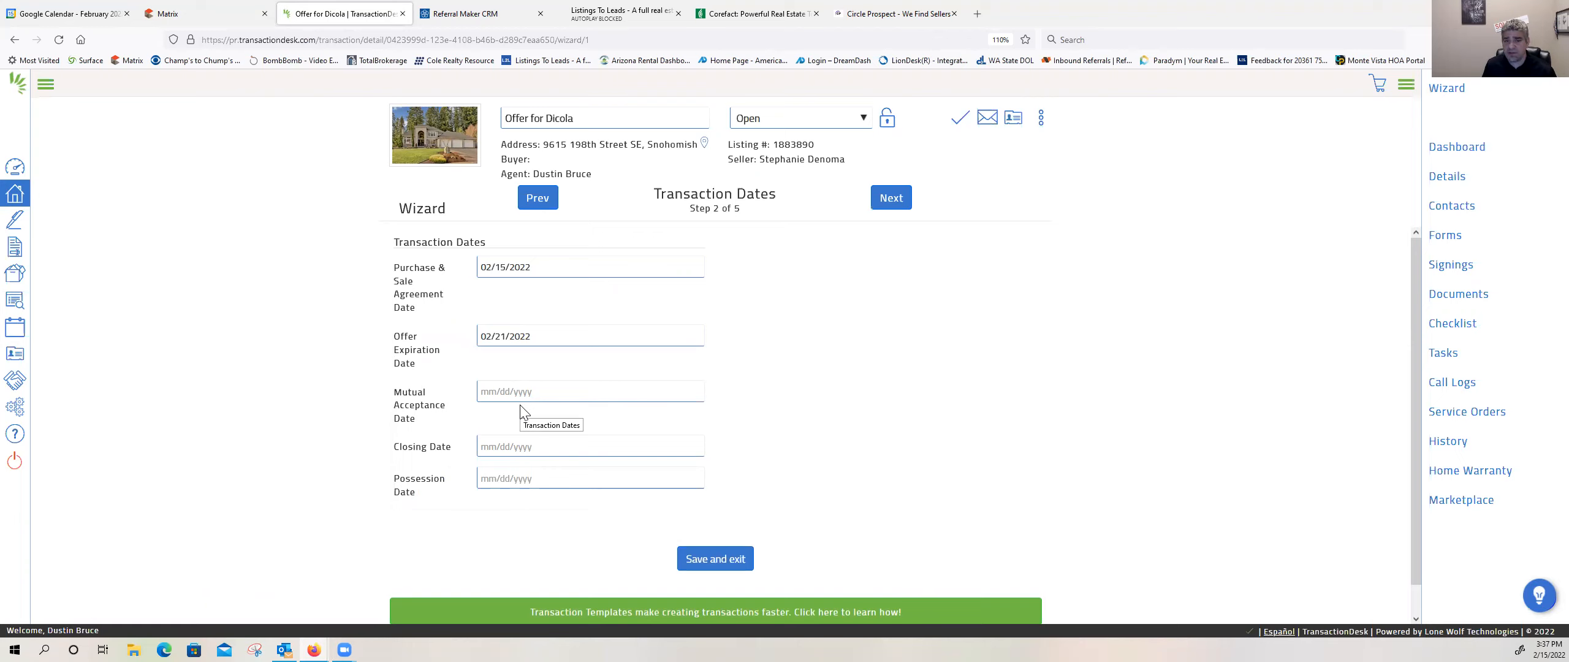
Step: Set the closing date and possession date to 03/23/2022
click(510, 453)
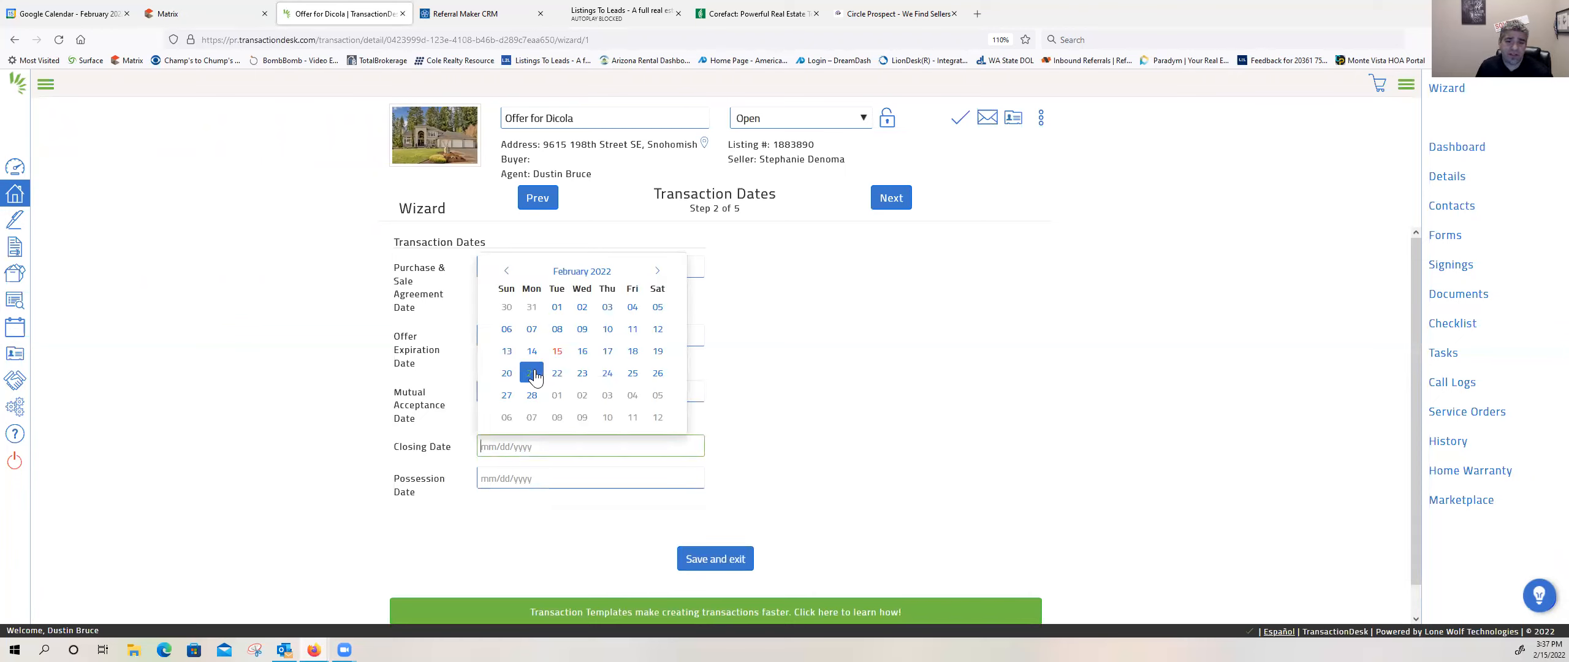
click(657, 271)
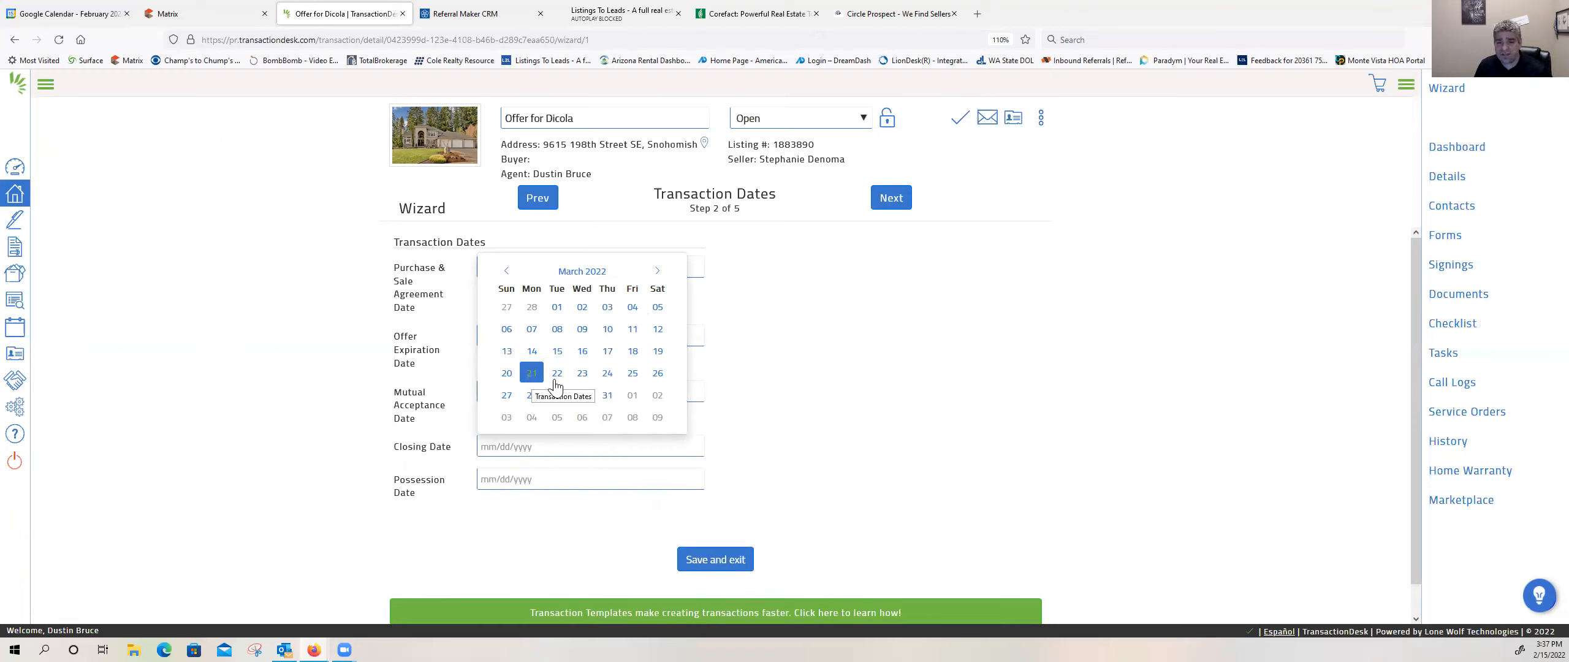
click(583, 375)
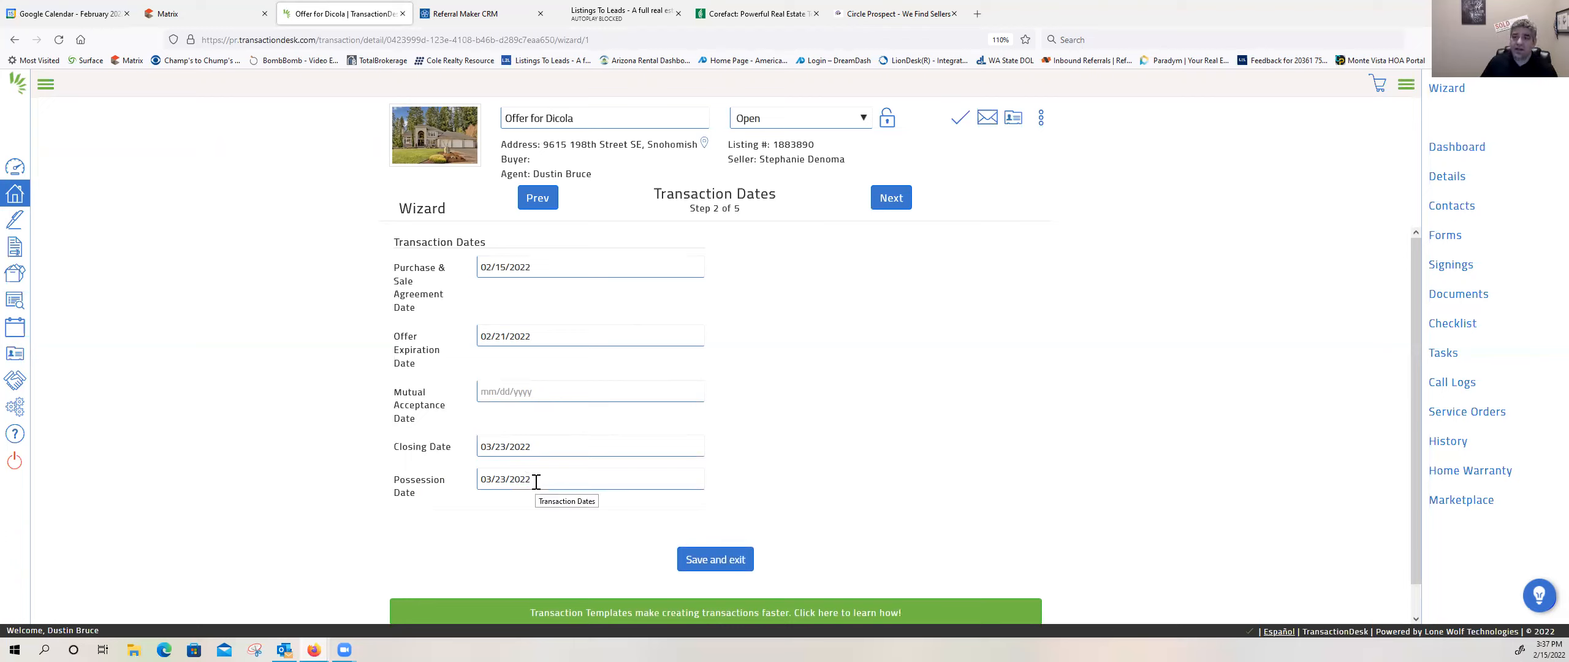
Step: Examine the Matrix listing's owner, property and possession details, and return to the TransactionDesk dates
click(175, 16)
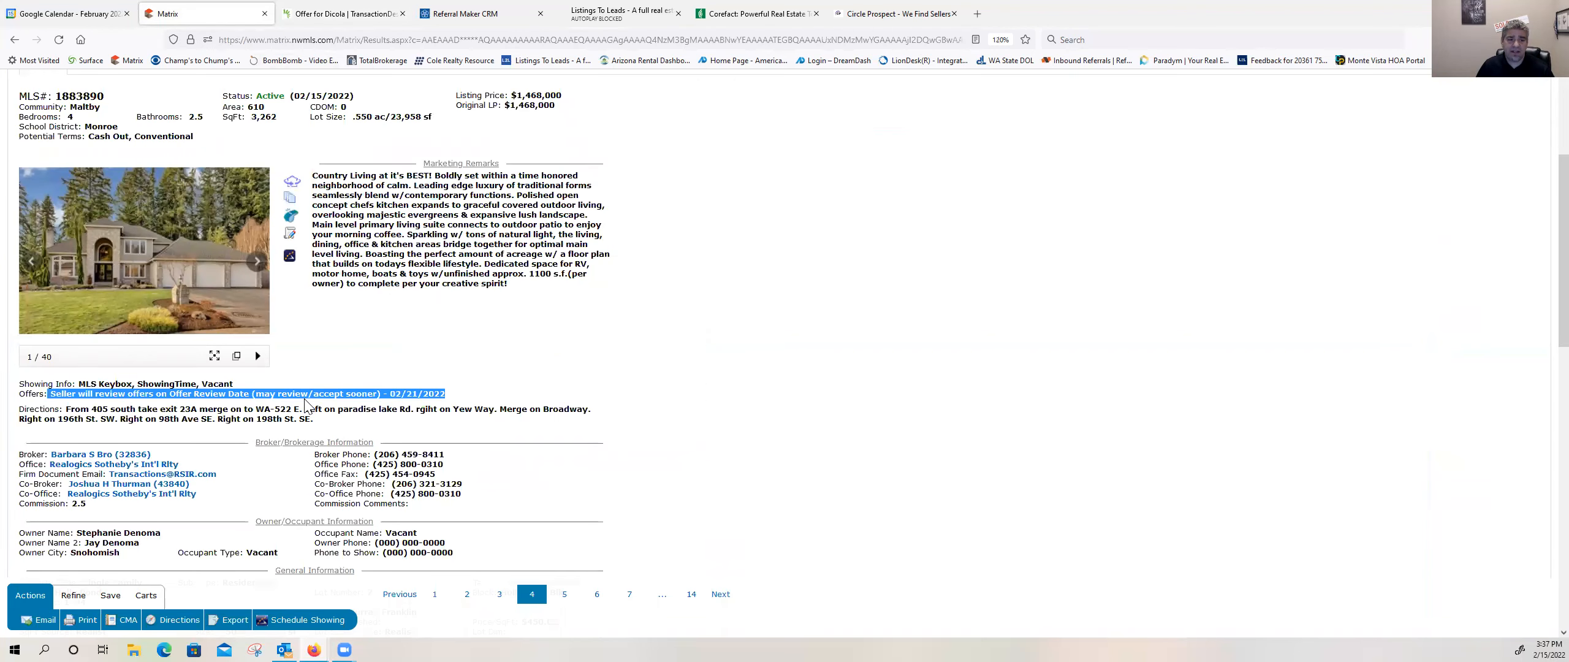
scroll(305, 405, down, 1)
scroll(24, 377, down, 4)
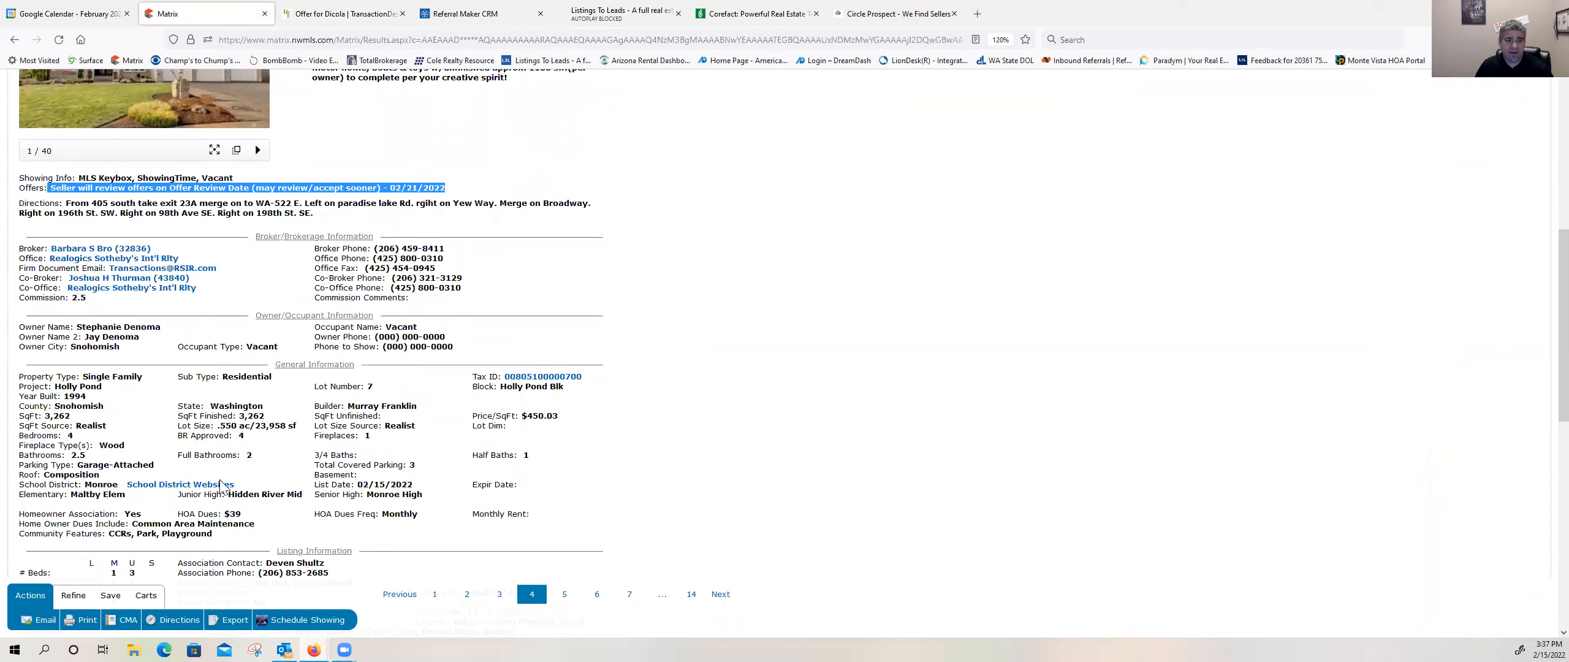
scroll(220, 484, down, 4)
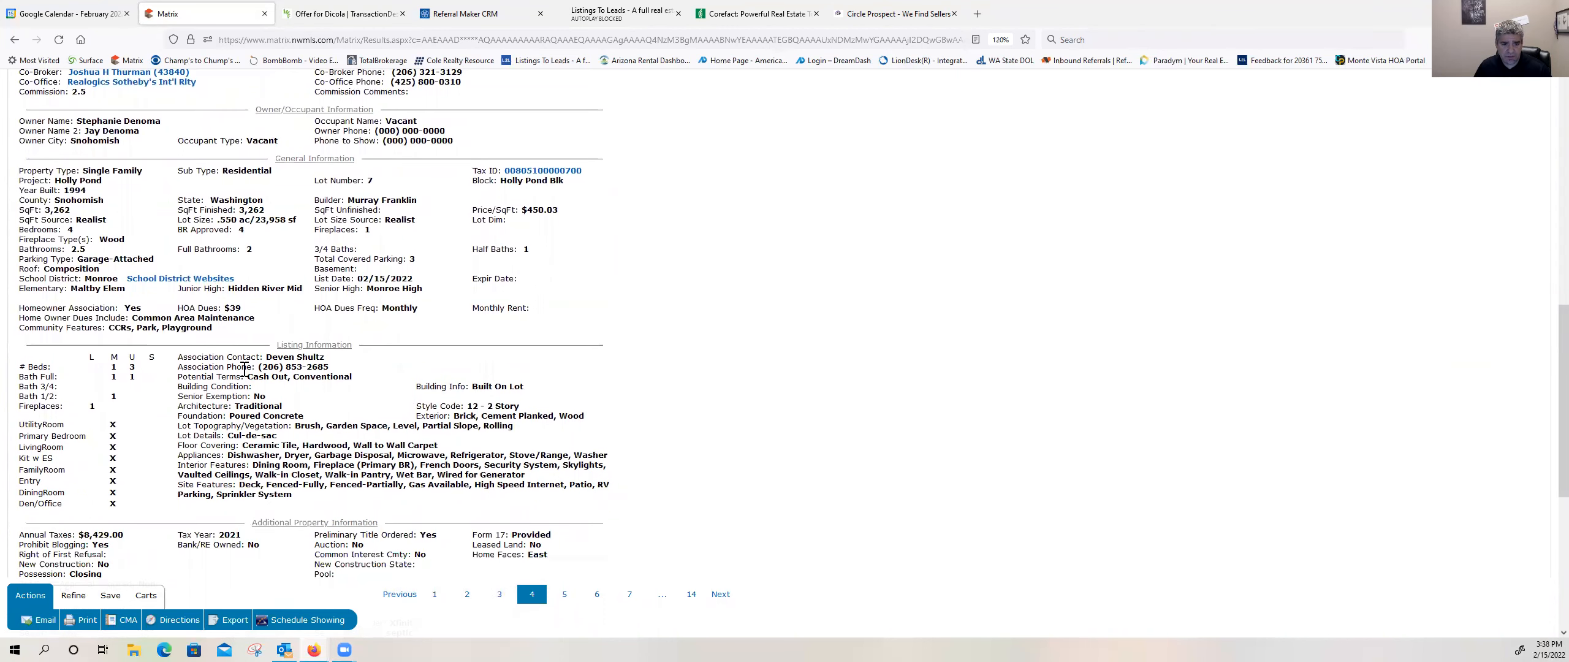
scroll(244, 370, up, 1)
scroll(244, 369, up, 2)
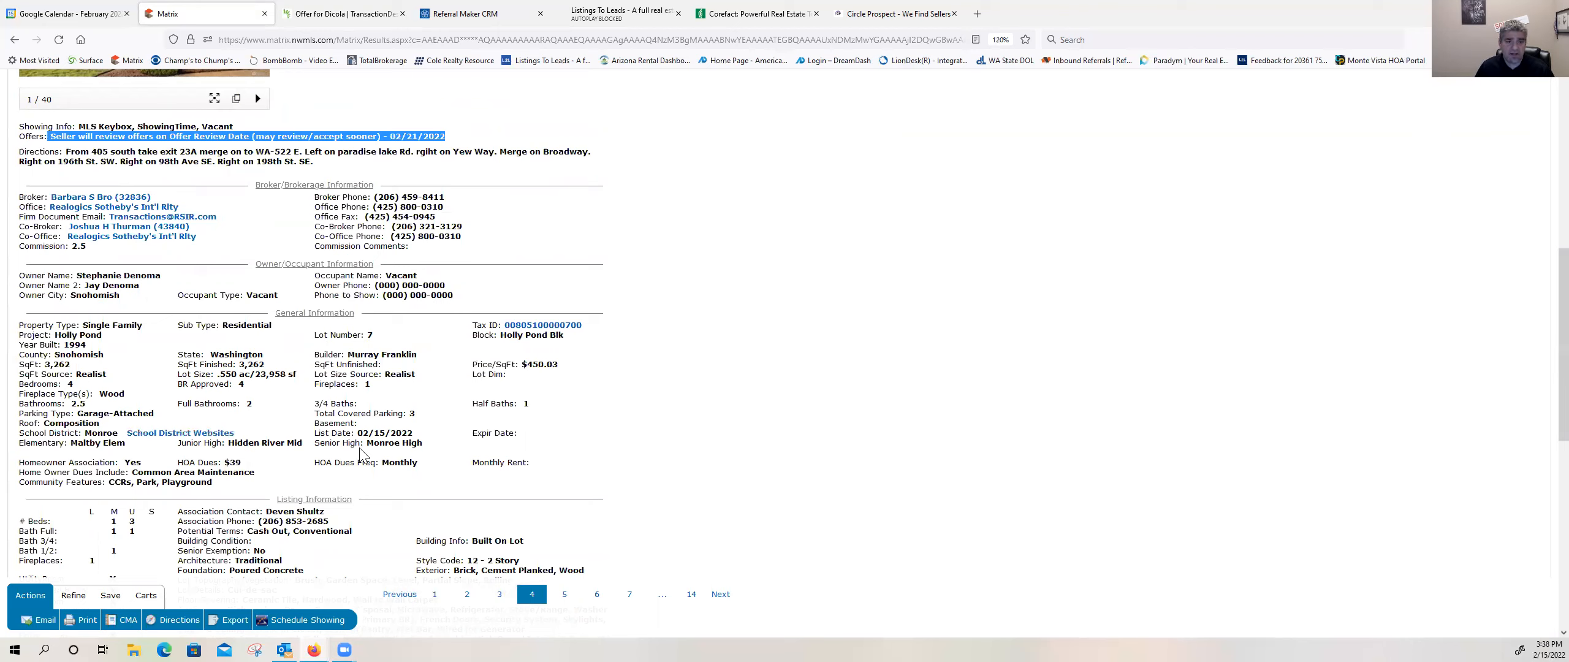
scroll(348, 463, down, 1)
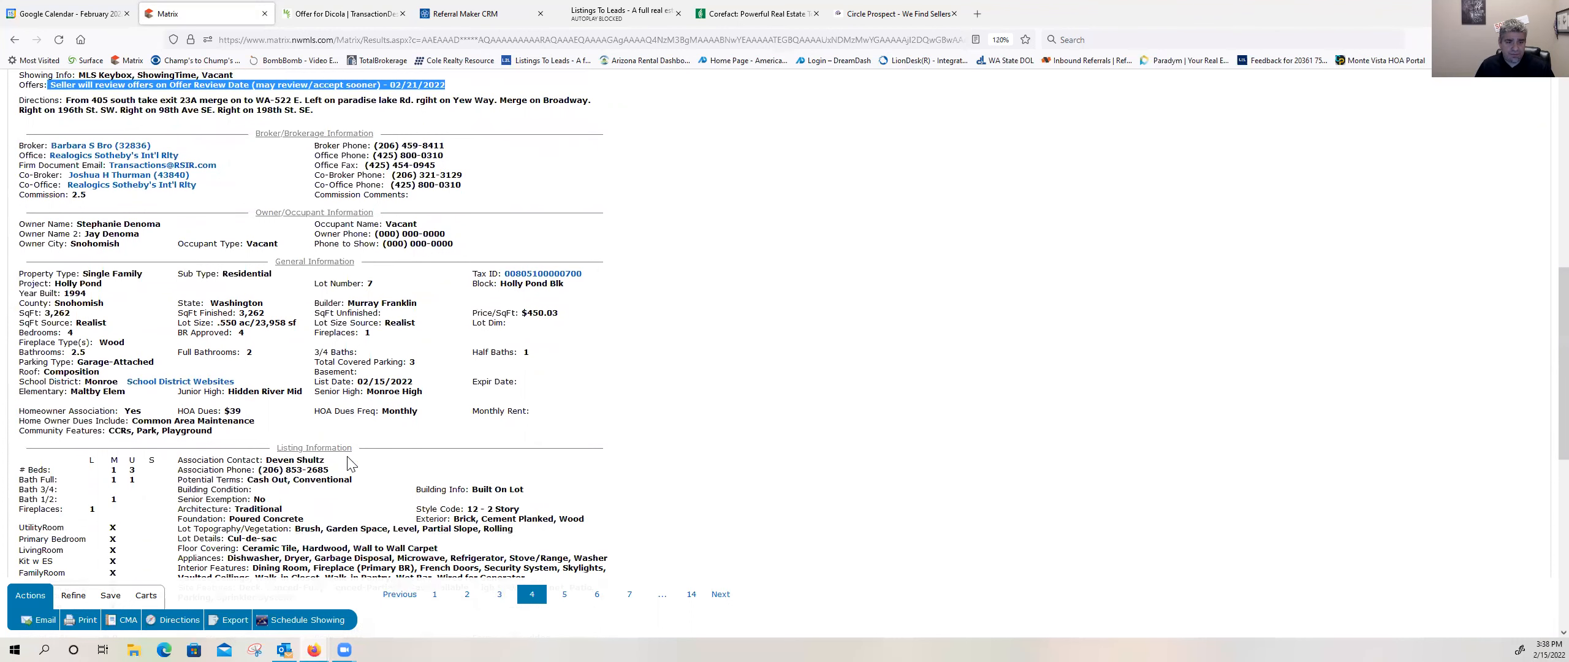
scroll(349, 463, down, 1)
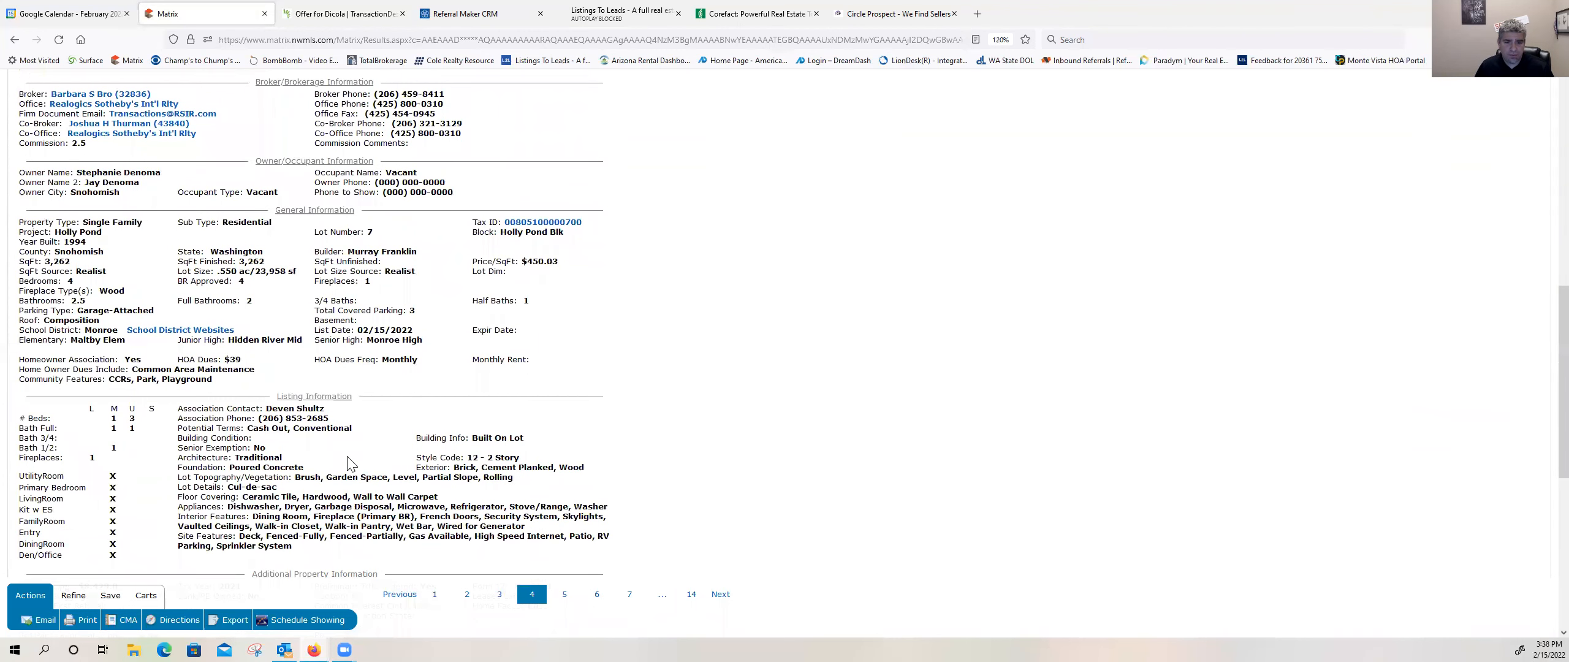
scroll(347, 463, down, 2)
drag(109, 528, 7, 508)
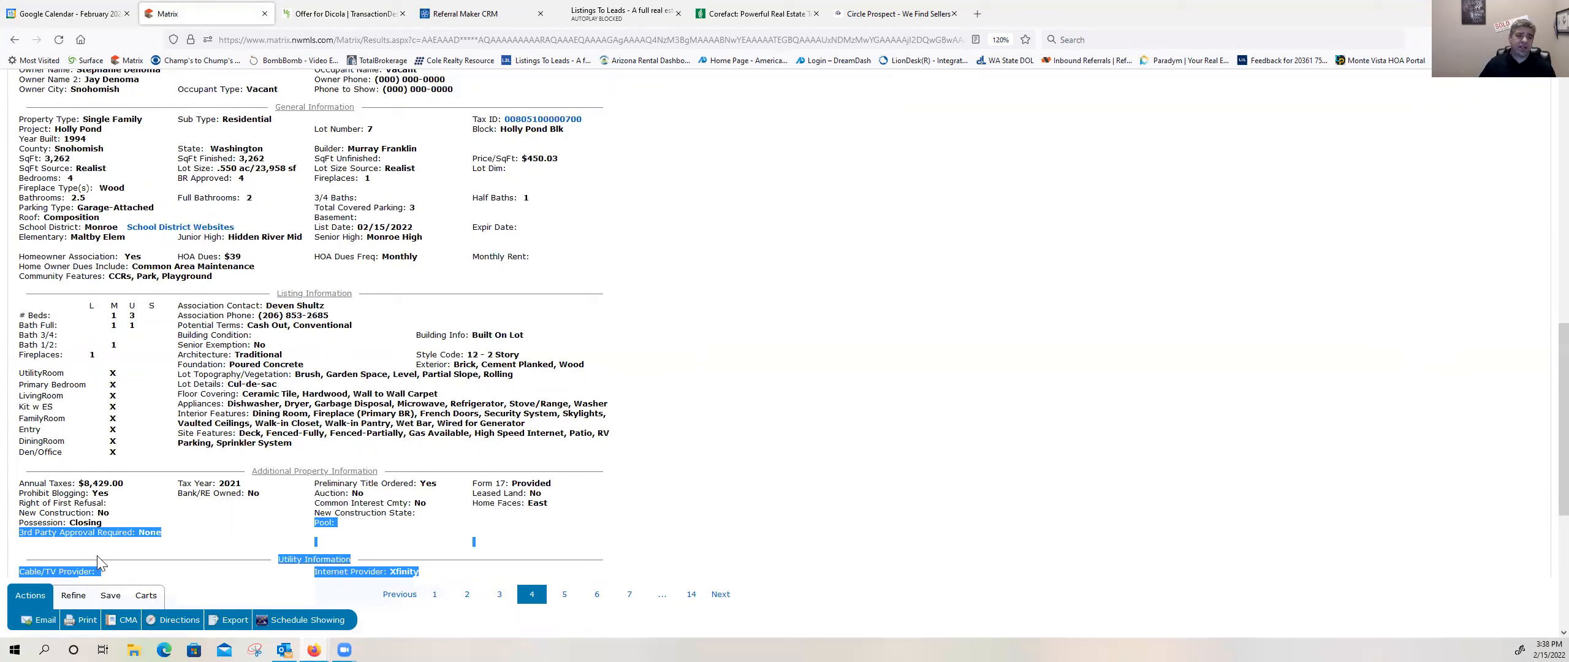
click(125, 547)
drag(103, 523, 65, 532)
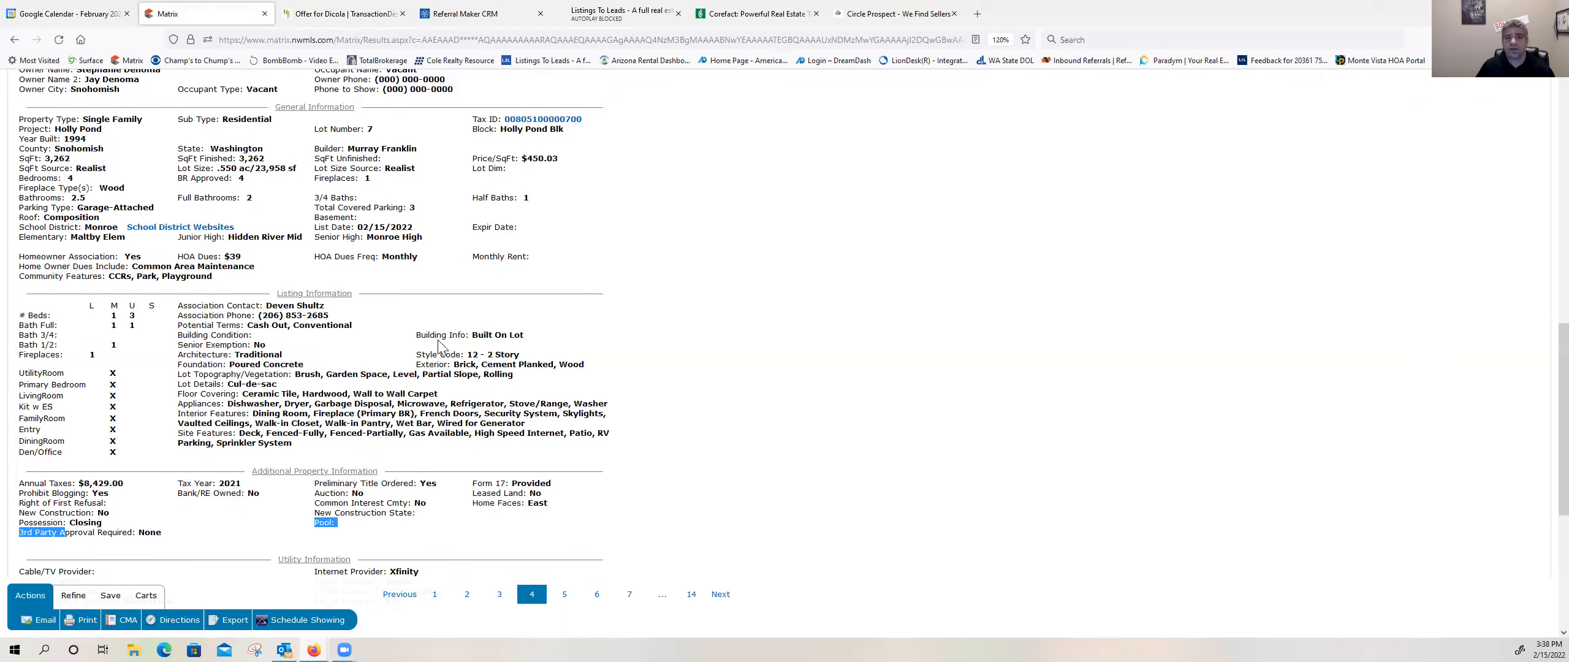
click(320, 10)
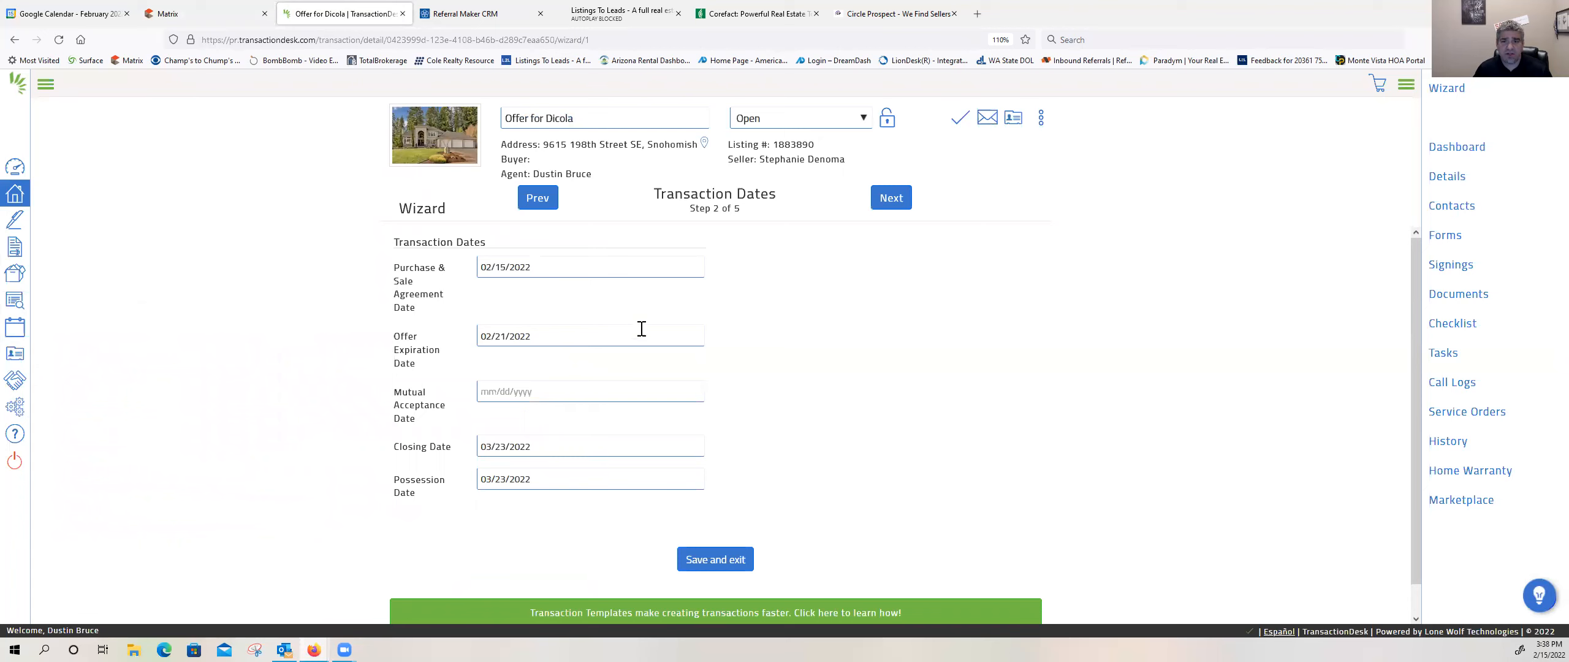
Step: Advance the wizard to the contacts and start a new transaction contact of type Buyer
click(879, 201)
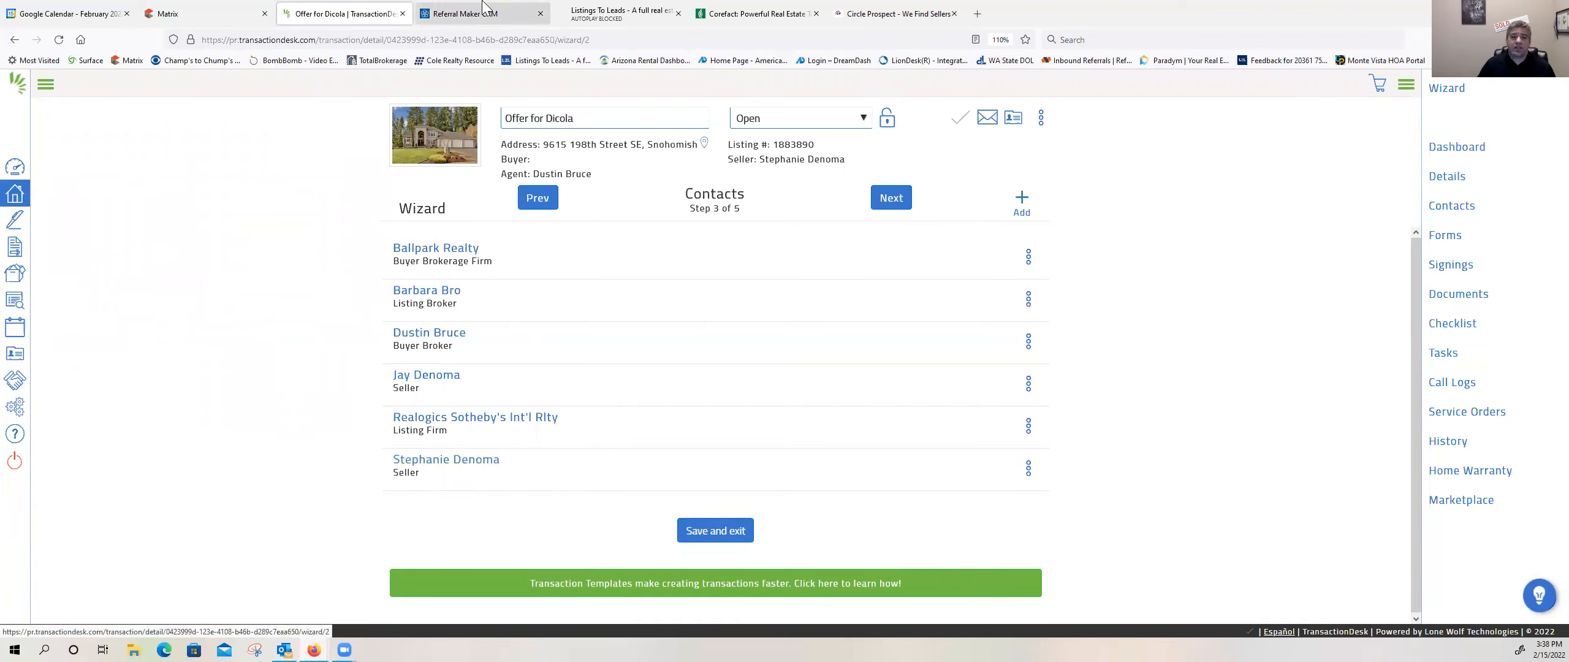
click(1020, 208)
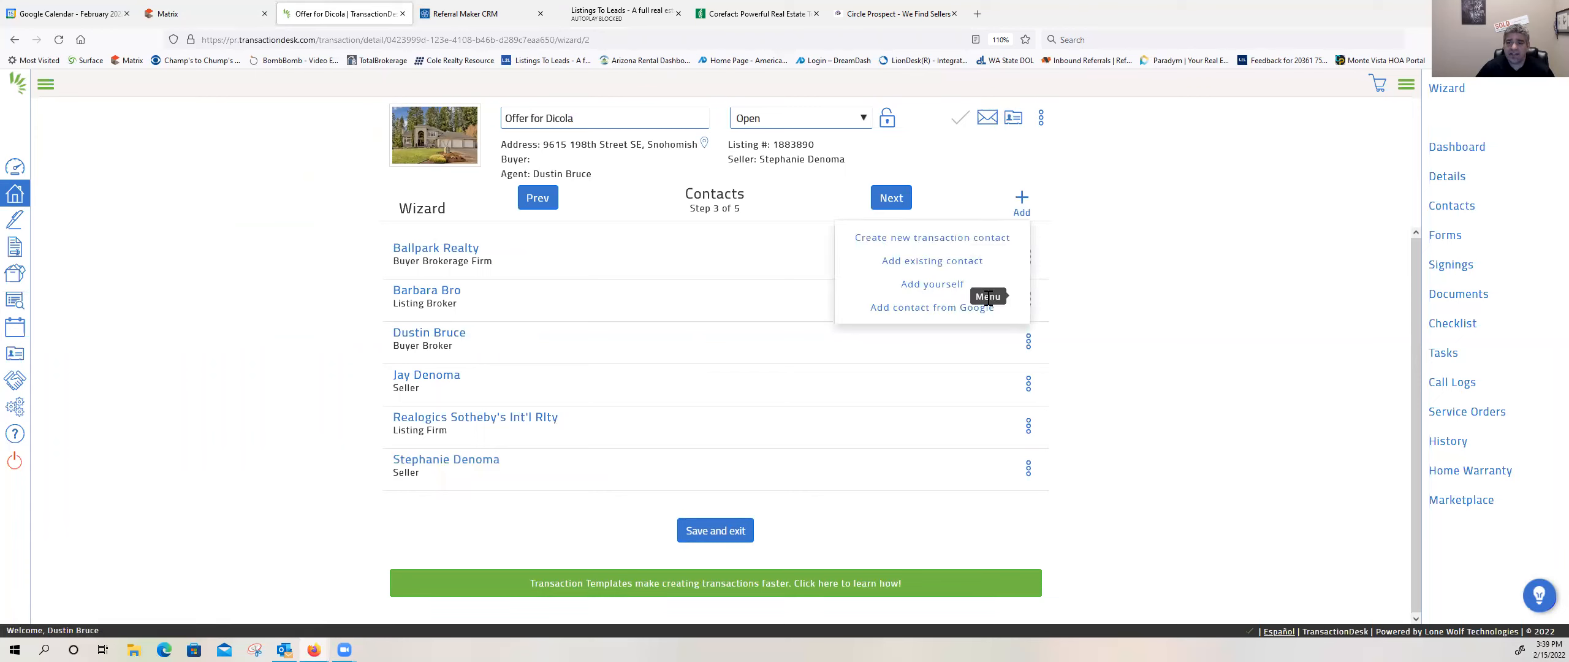
click(939, 242)
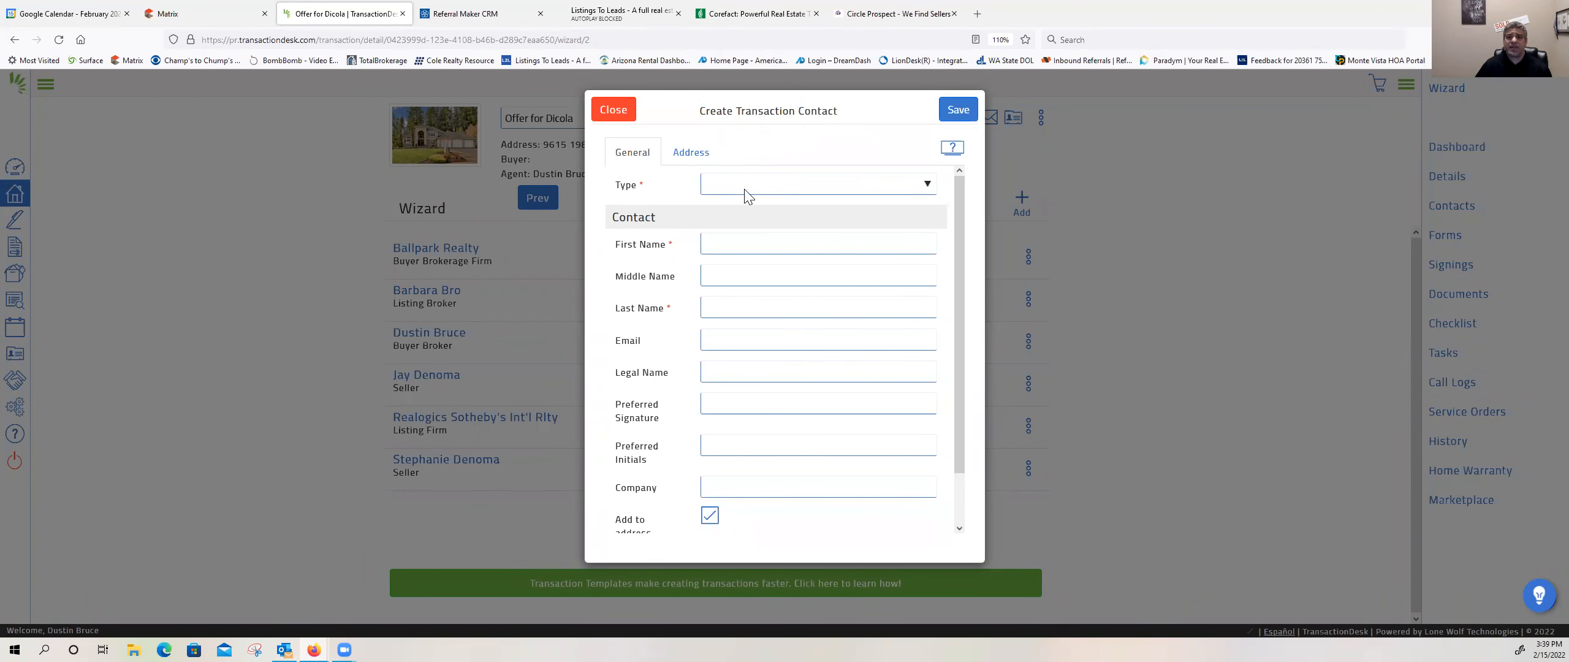
click(747, 196)
click(743, 240)
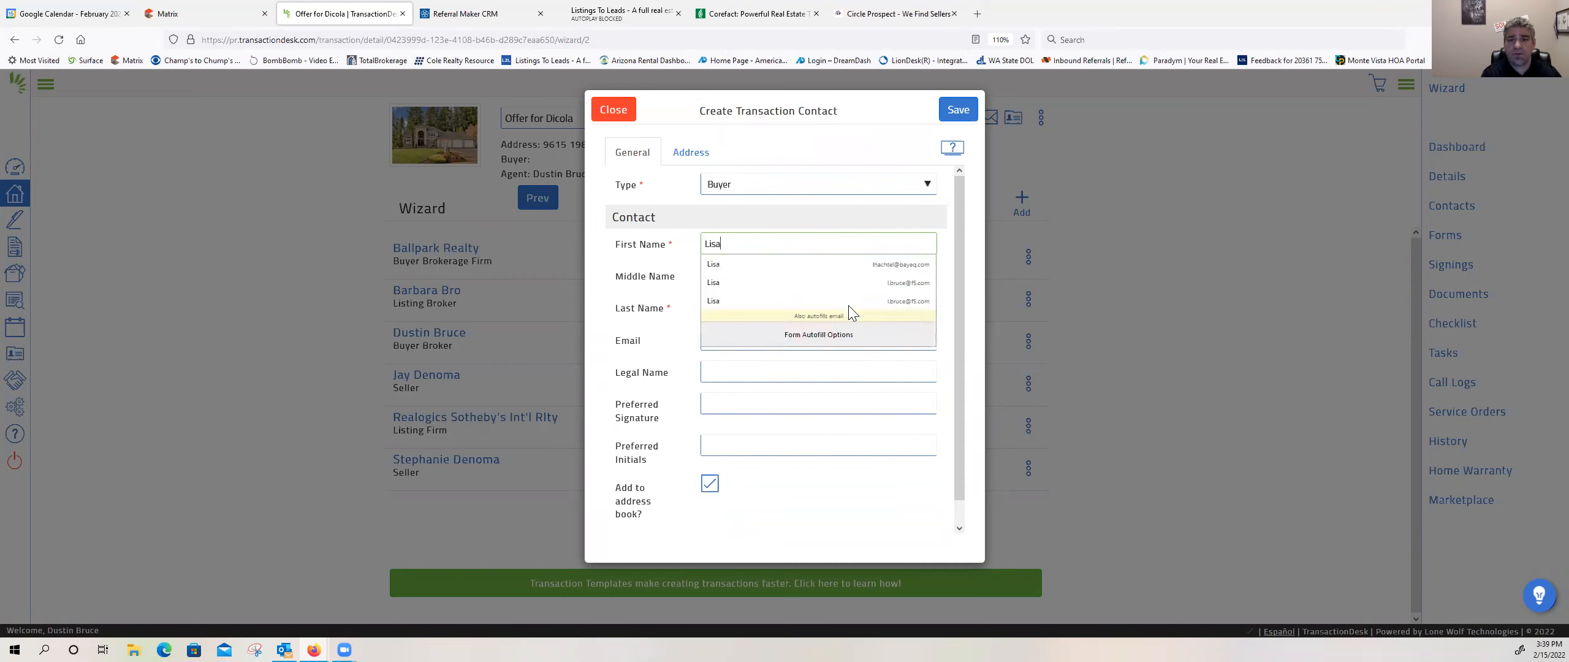
Step: Enter the buyer's first name, last name and e-mail address in the new contact
key(Tab)
key(Tab)
key(Tab)
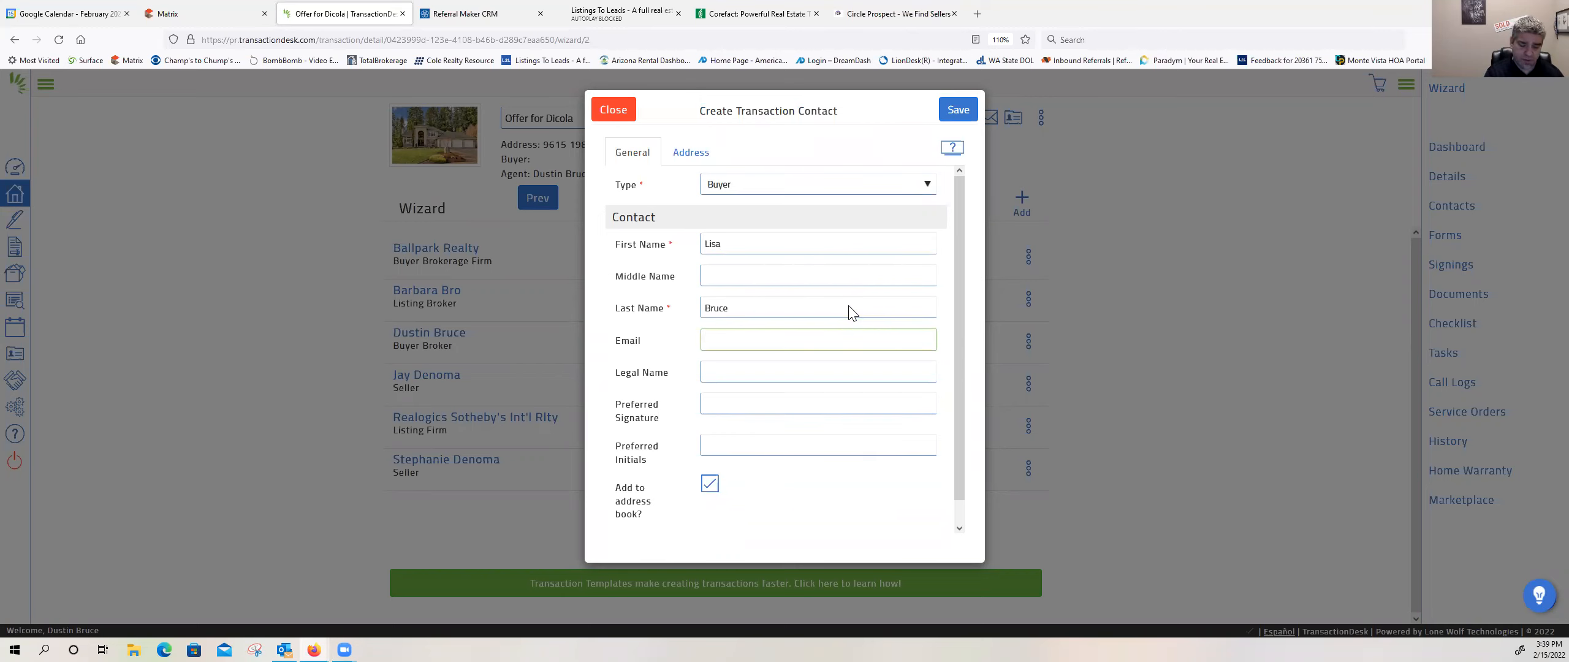
key(Tab)
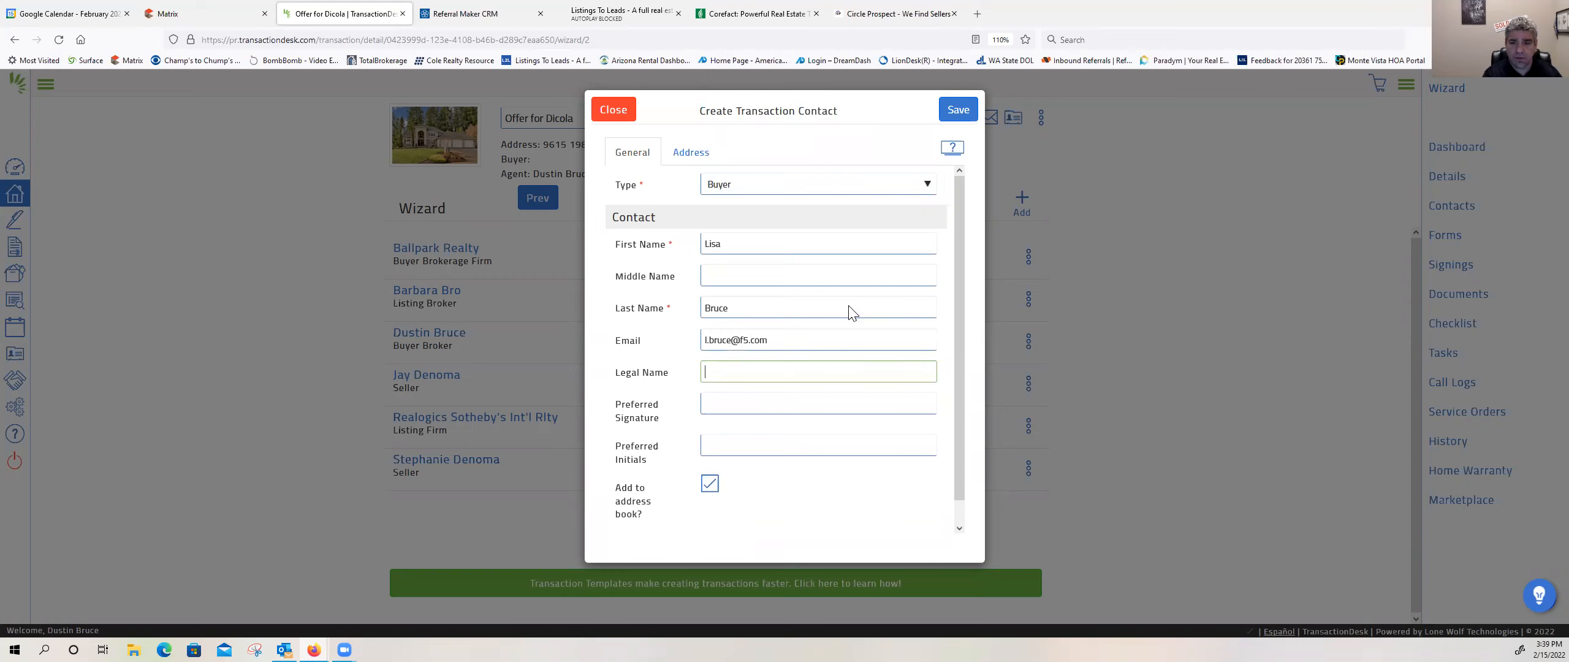
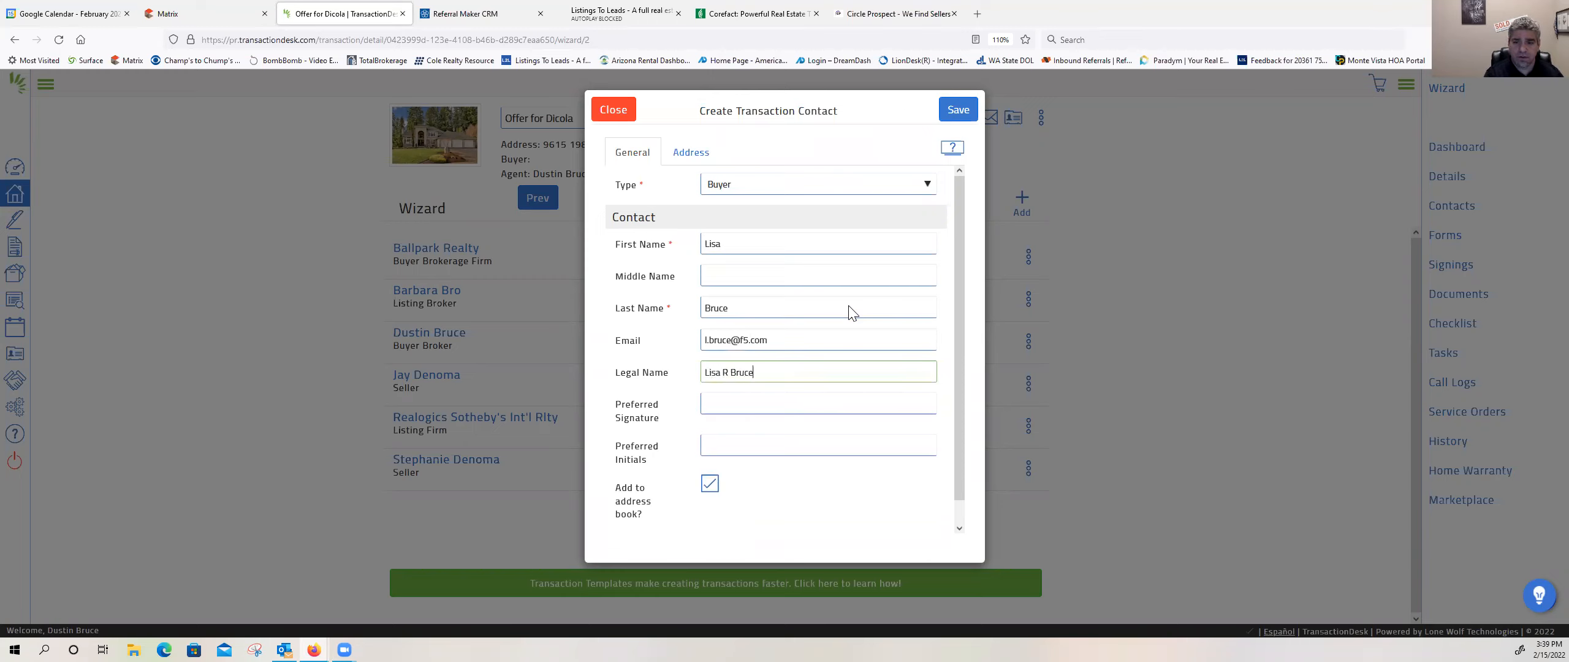
Step: Fill in the buyer's legal name, preferred signature and preferred initials, fixing the capitalization error in the signature
key(Tab)
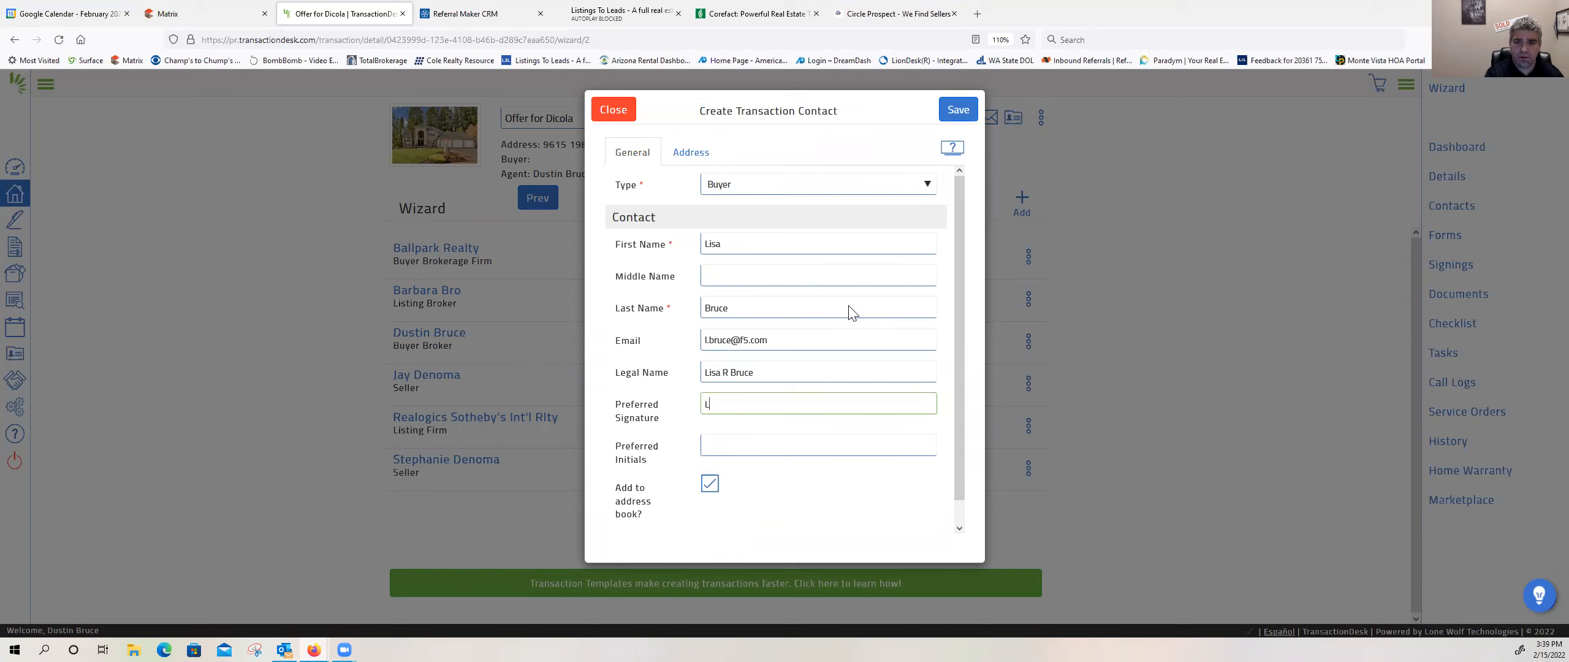
key(Tab)
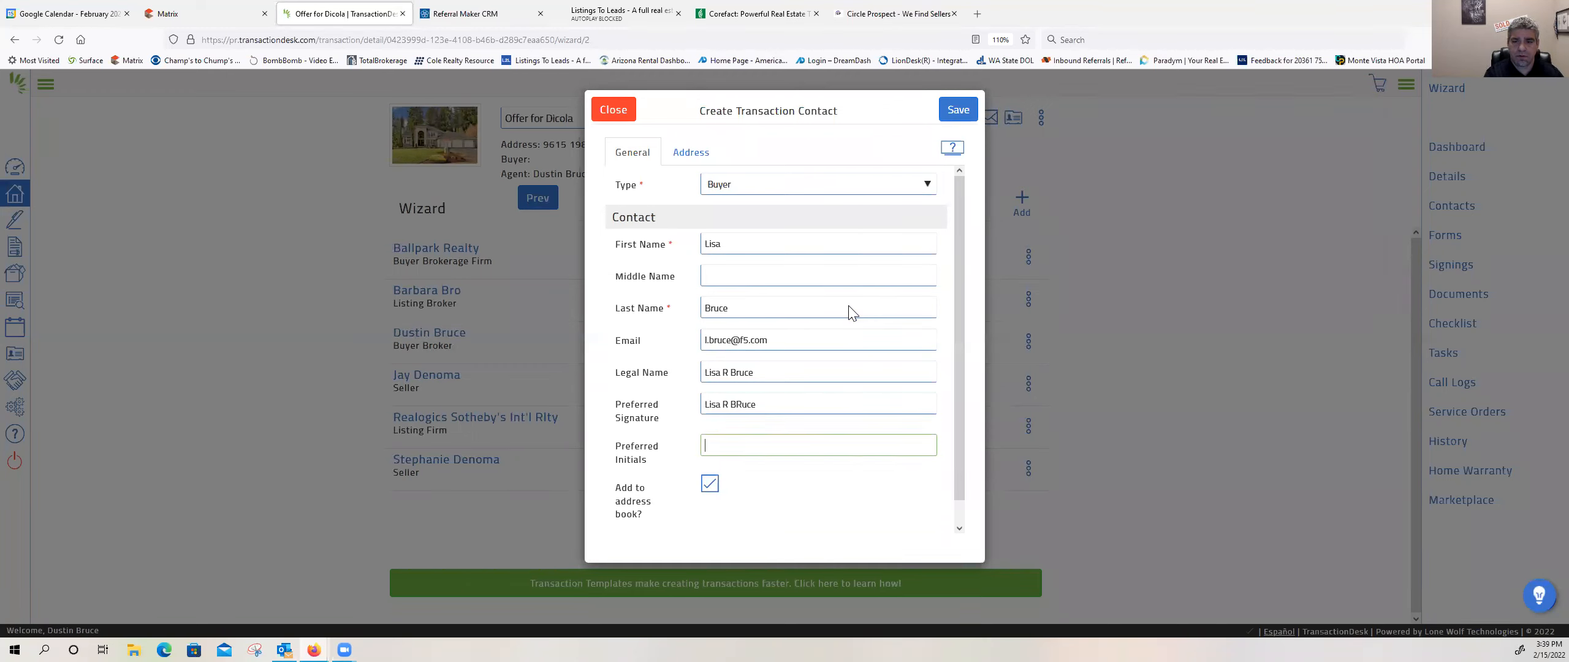
click(741, 405)
key(BackSpace)
text(r)
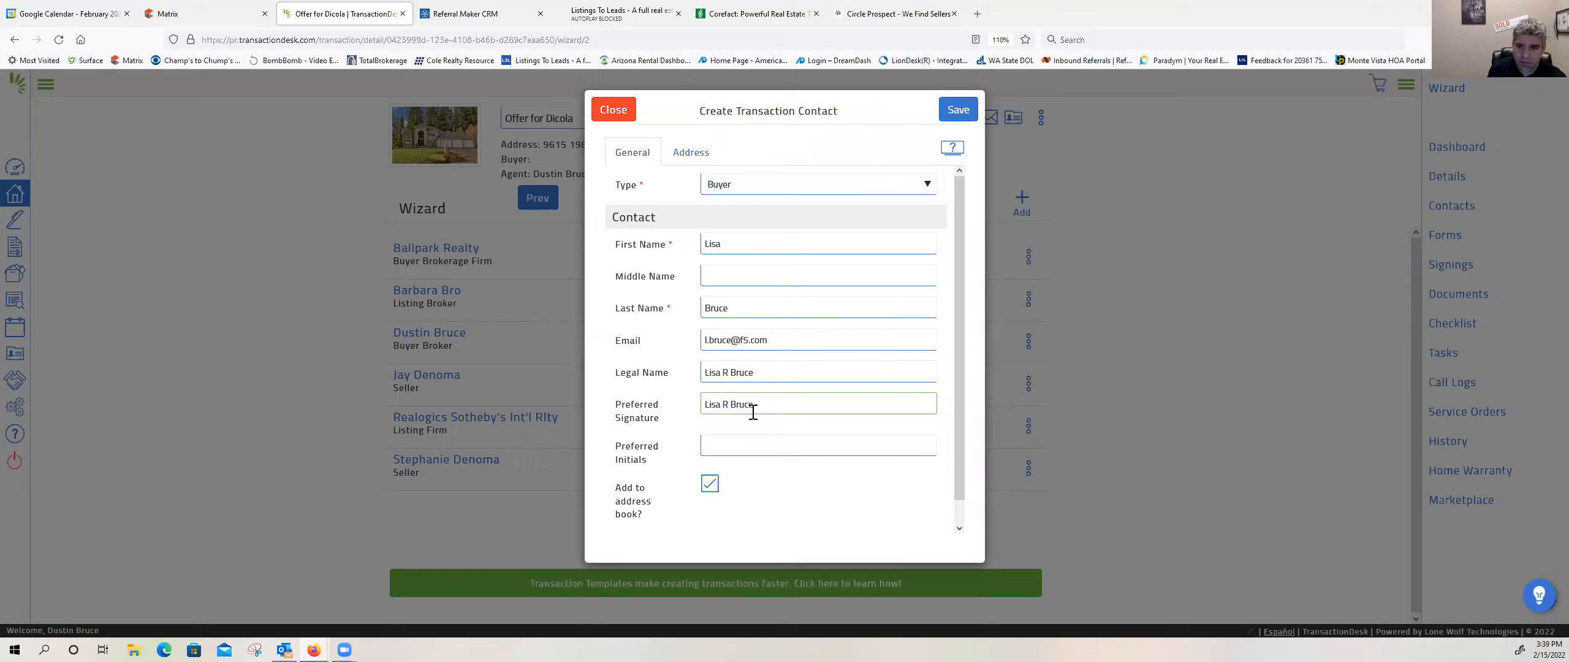
click(711, 447)
text(LRB)
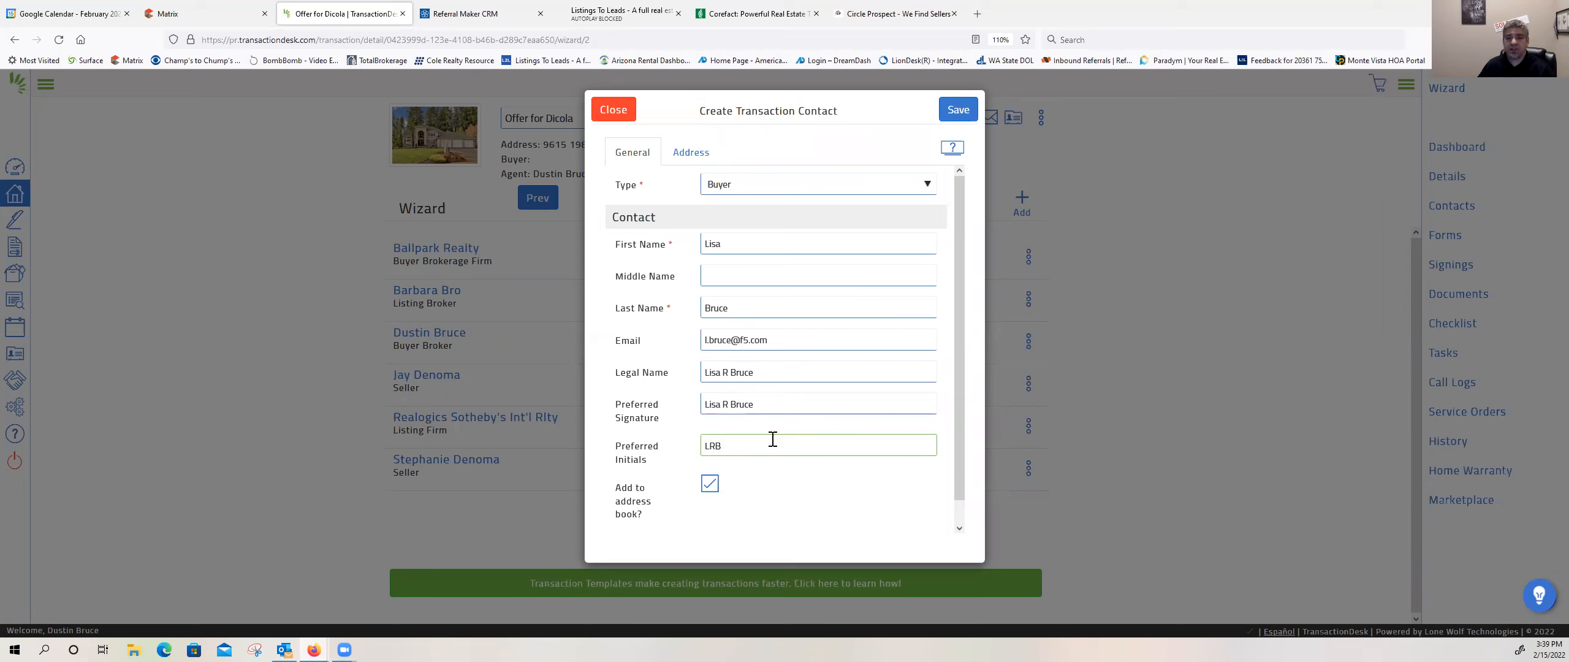
Step: Enter the buyer's street number, street name, city, state, zip code and phone number in the contact's address details
click(697, 154)
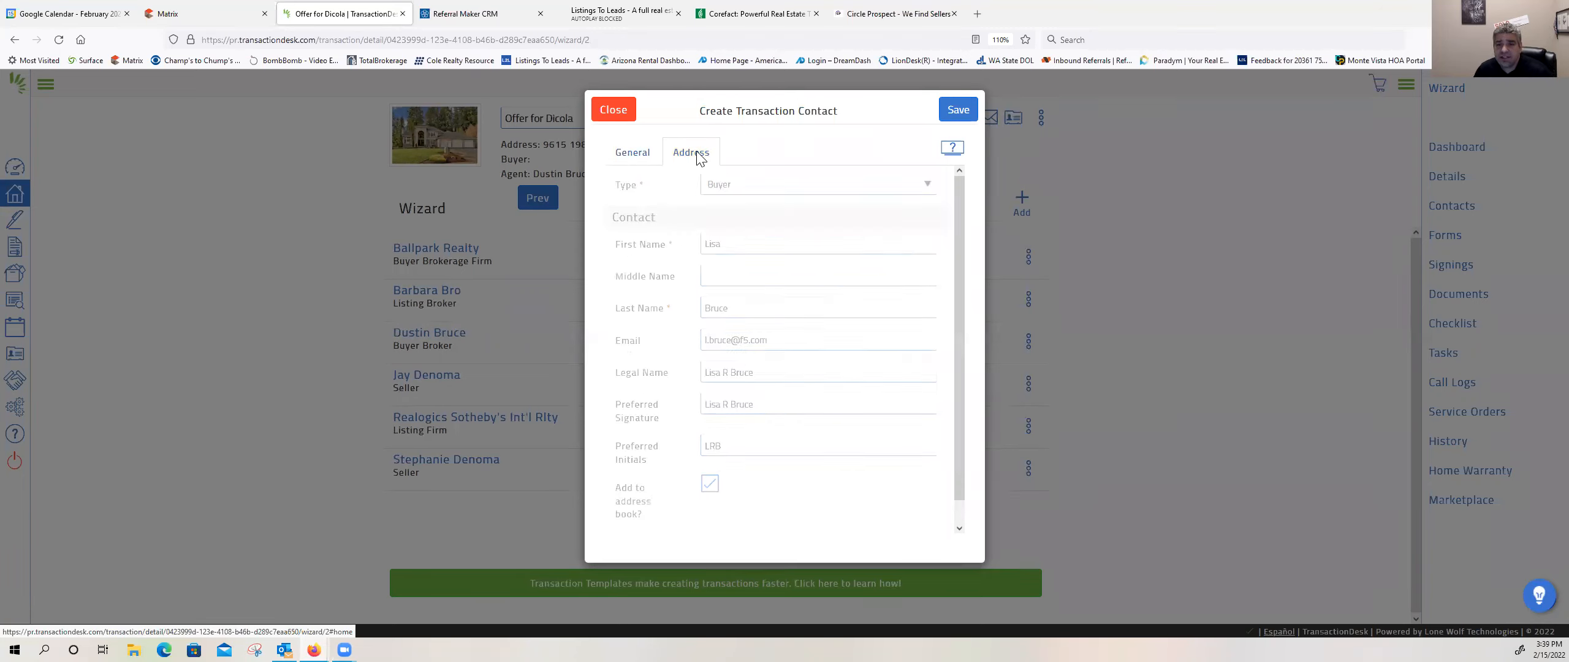
click(721, 178)
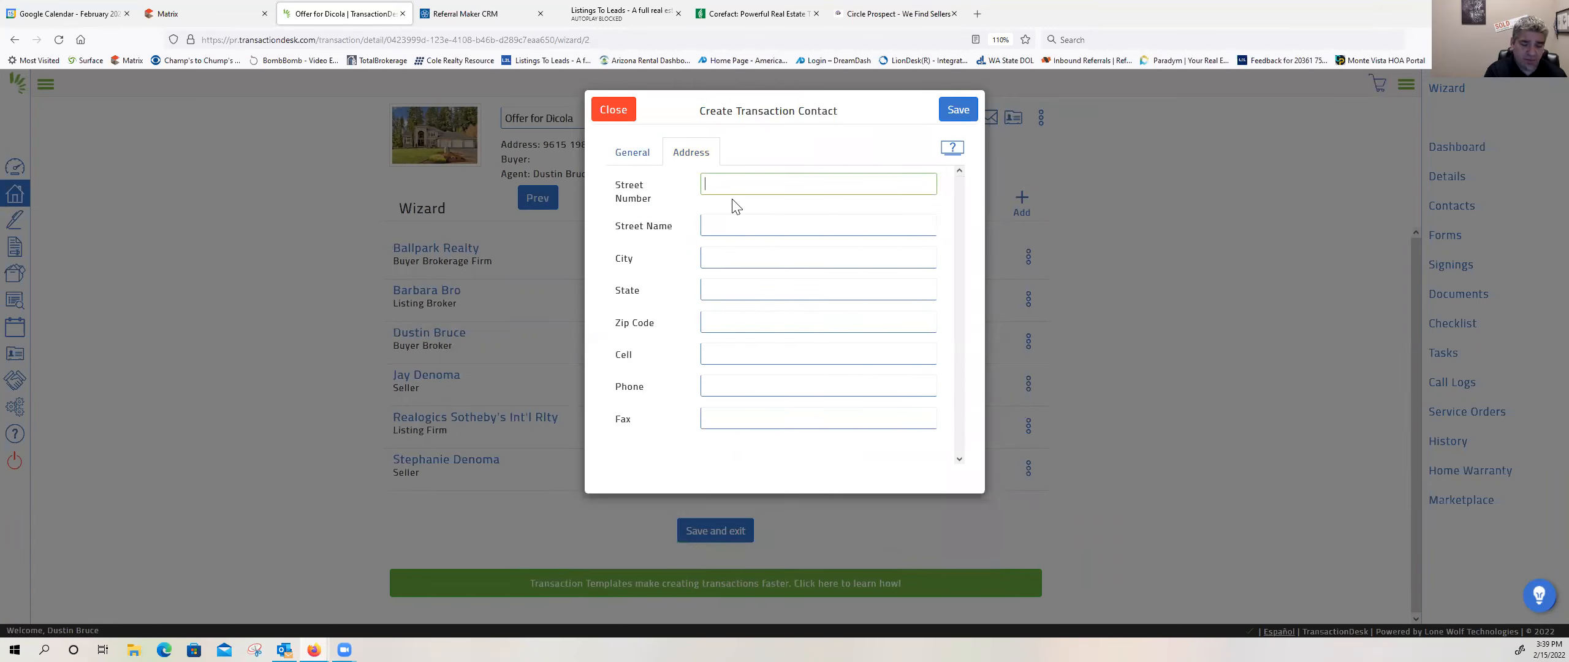
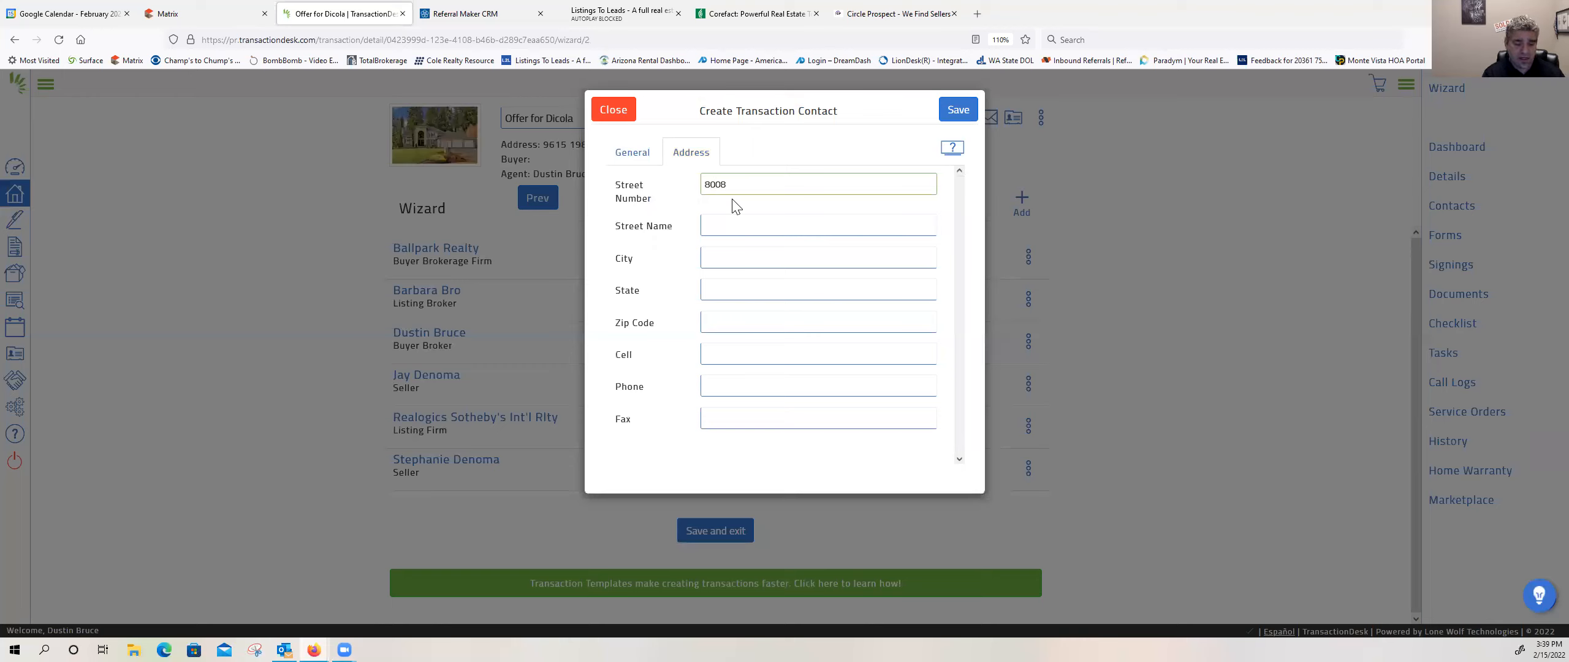
key(Tab)
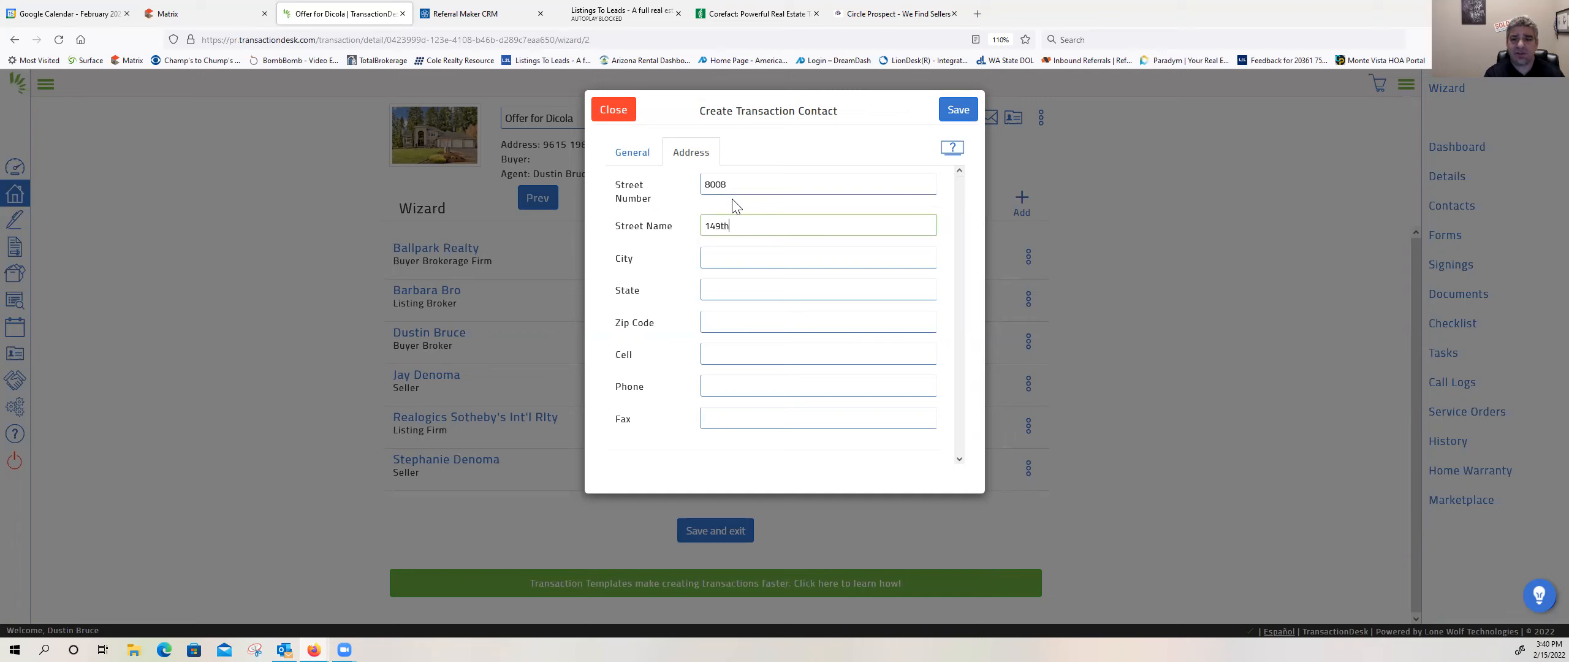
key(Tab)
text(Snohomish)
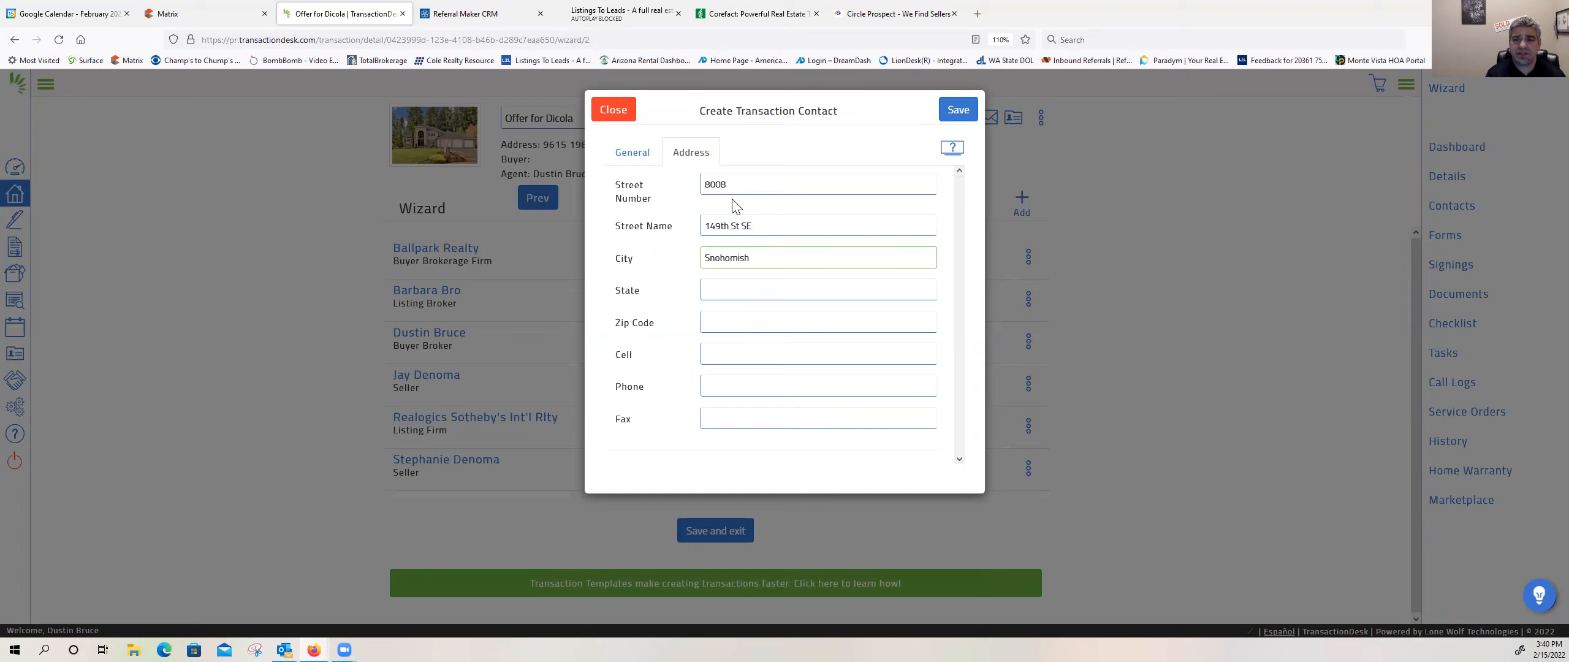
key(Tab)
text(W)
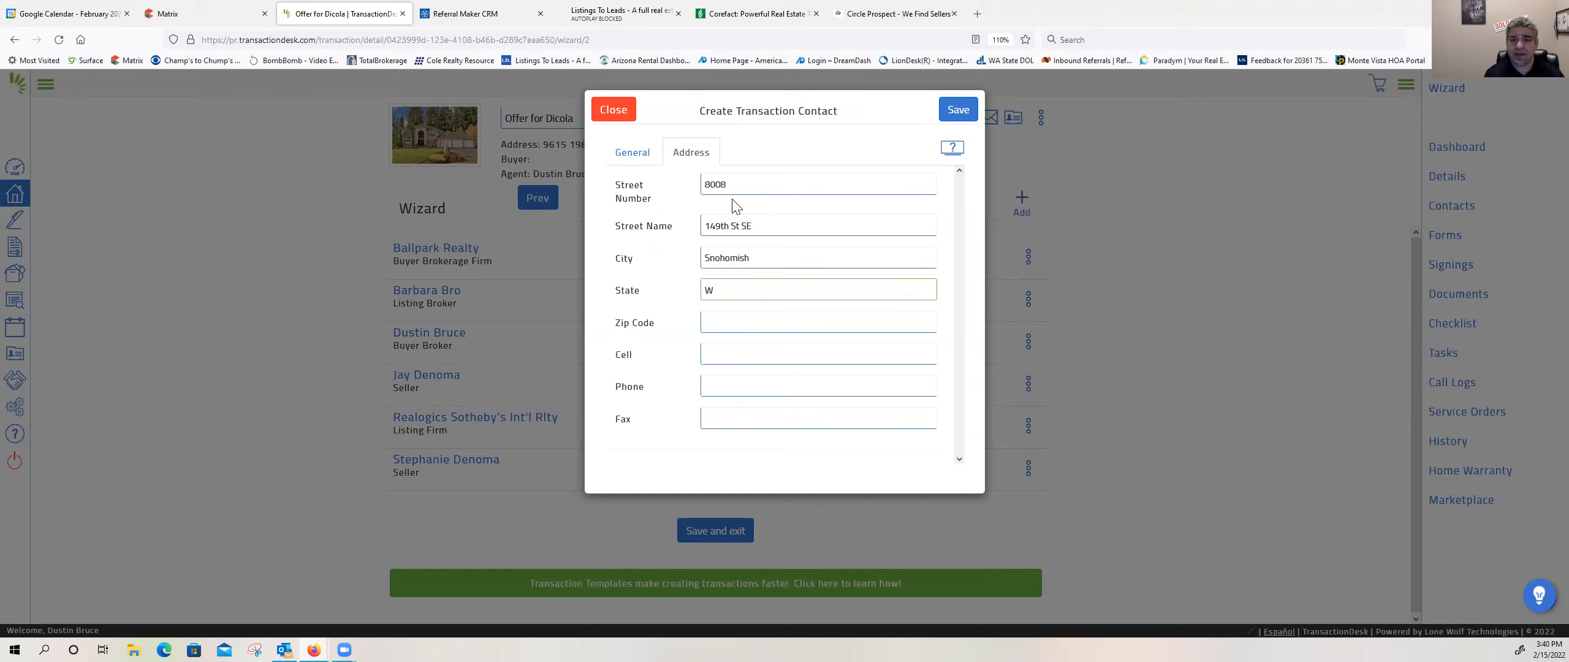
key(Tab)
text(98296)
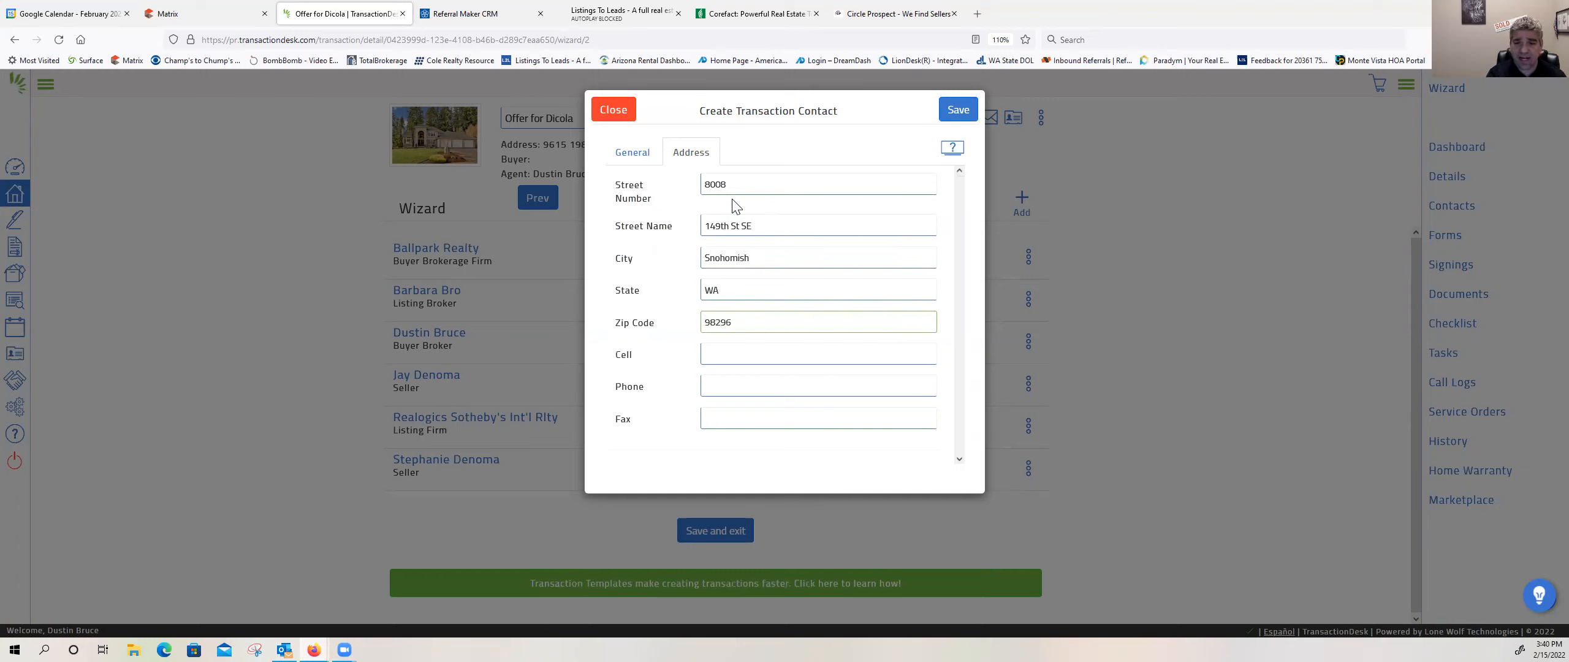
key(Tab)
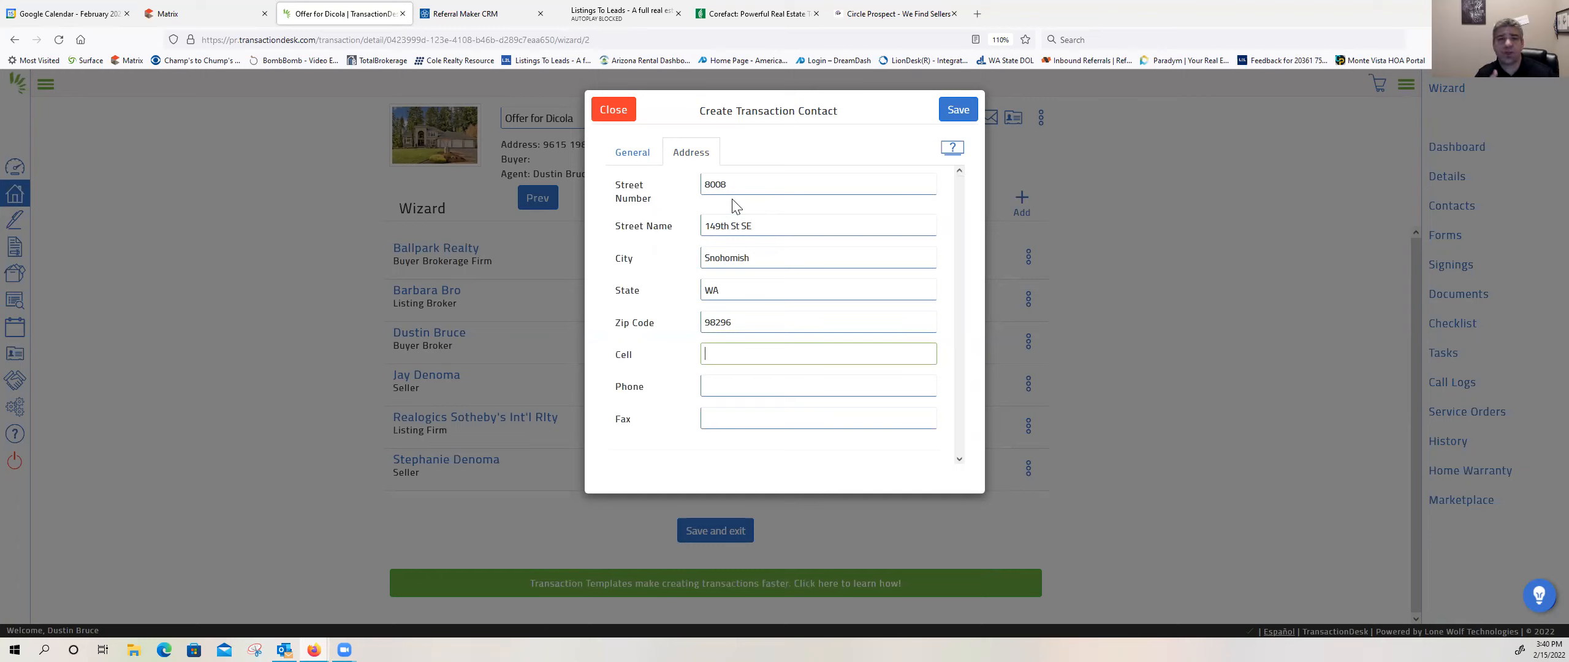
key(Tab)
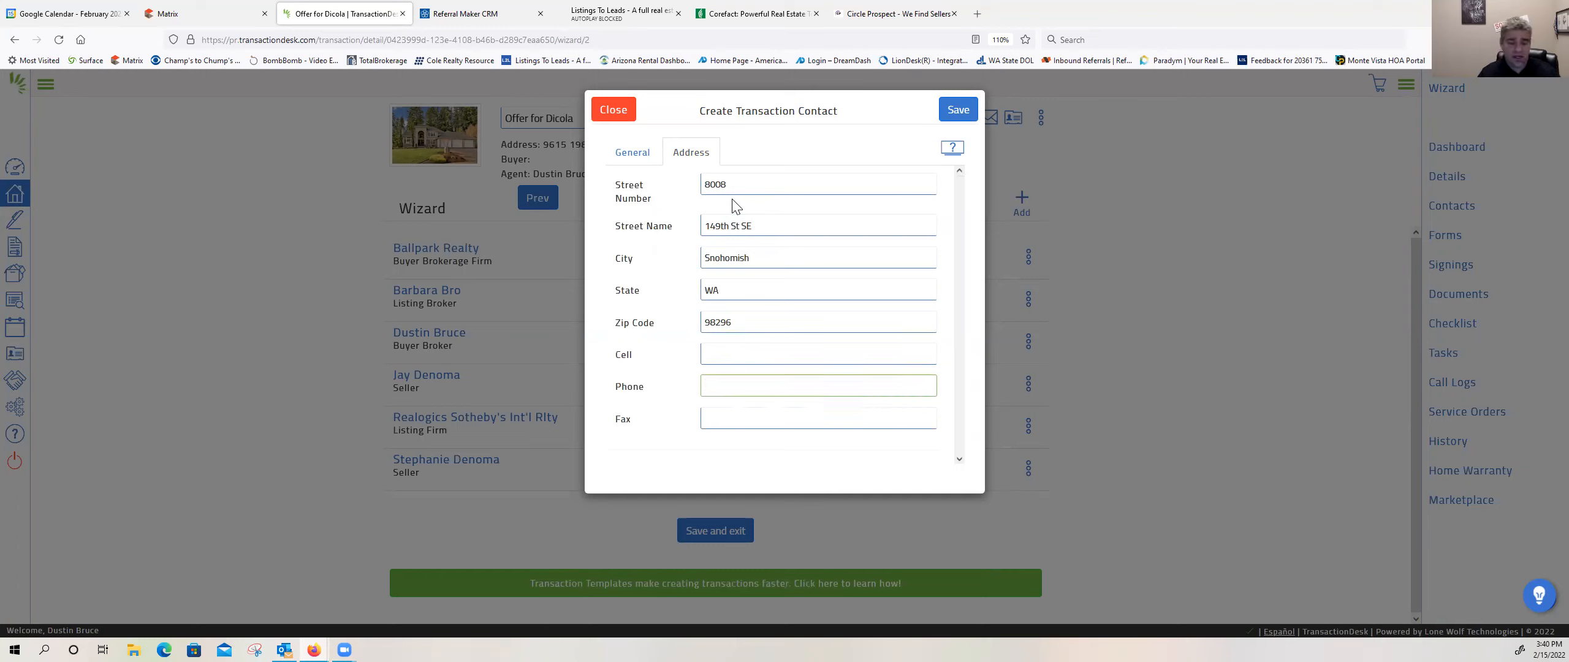
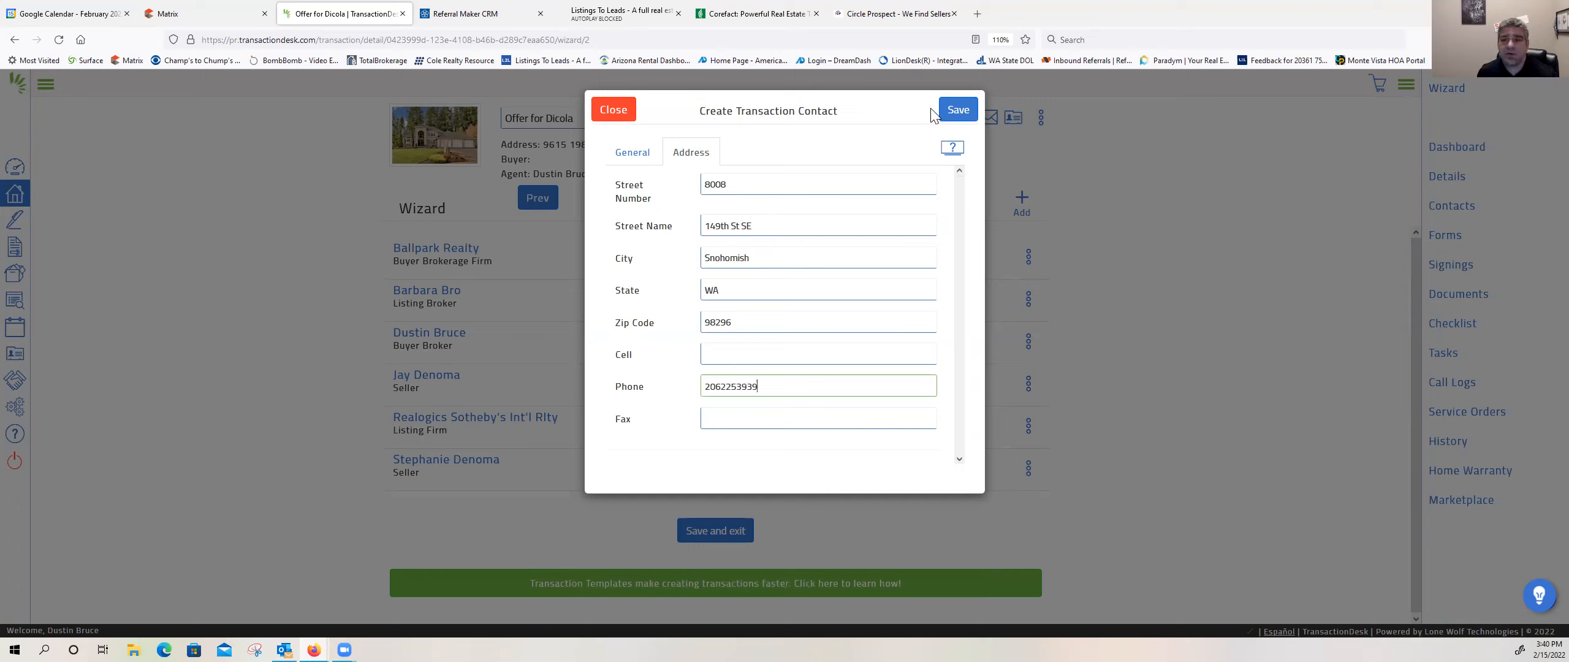
Step: Save the new buyer contact and advance the wizard to the forms
click(950, 114)
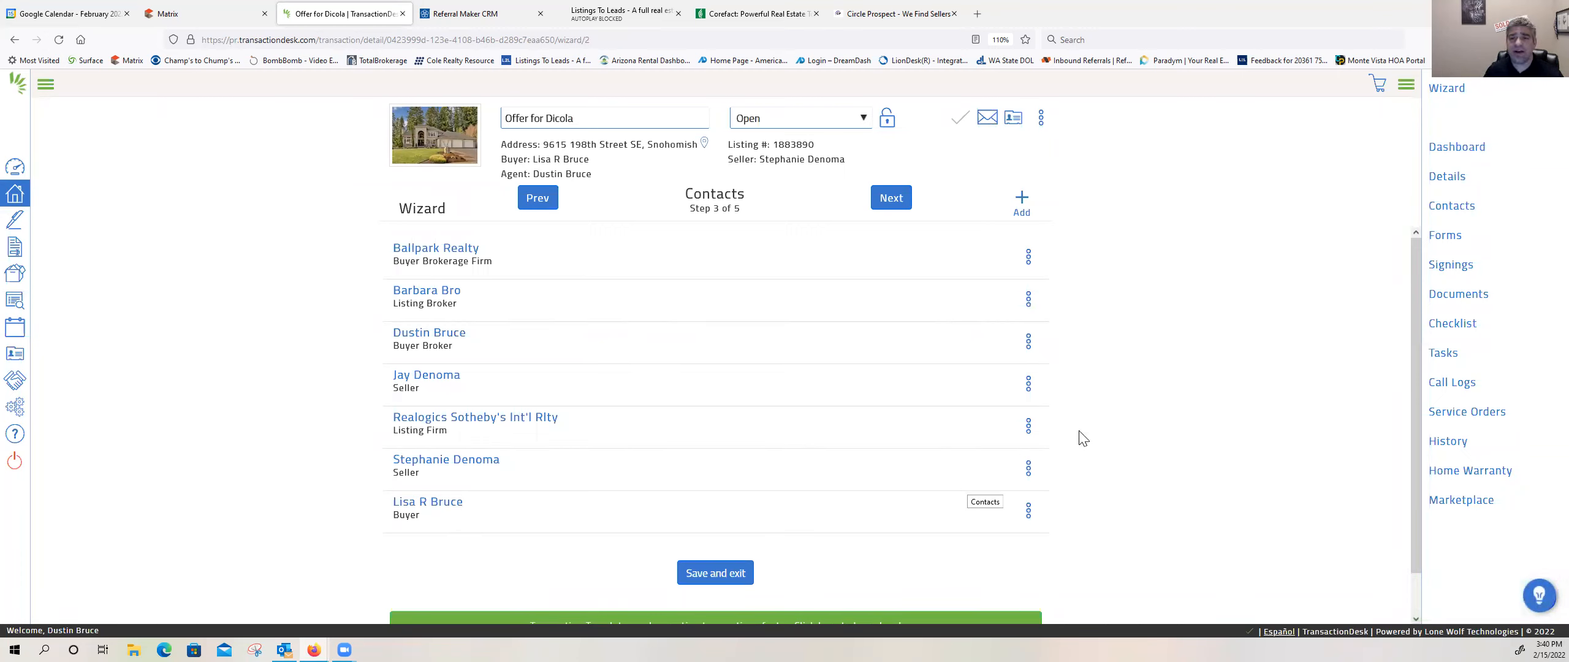
click(901, 201)
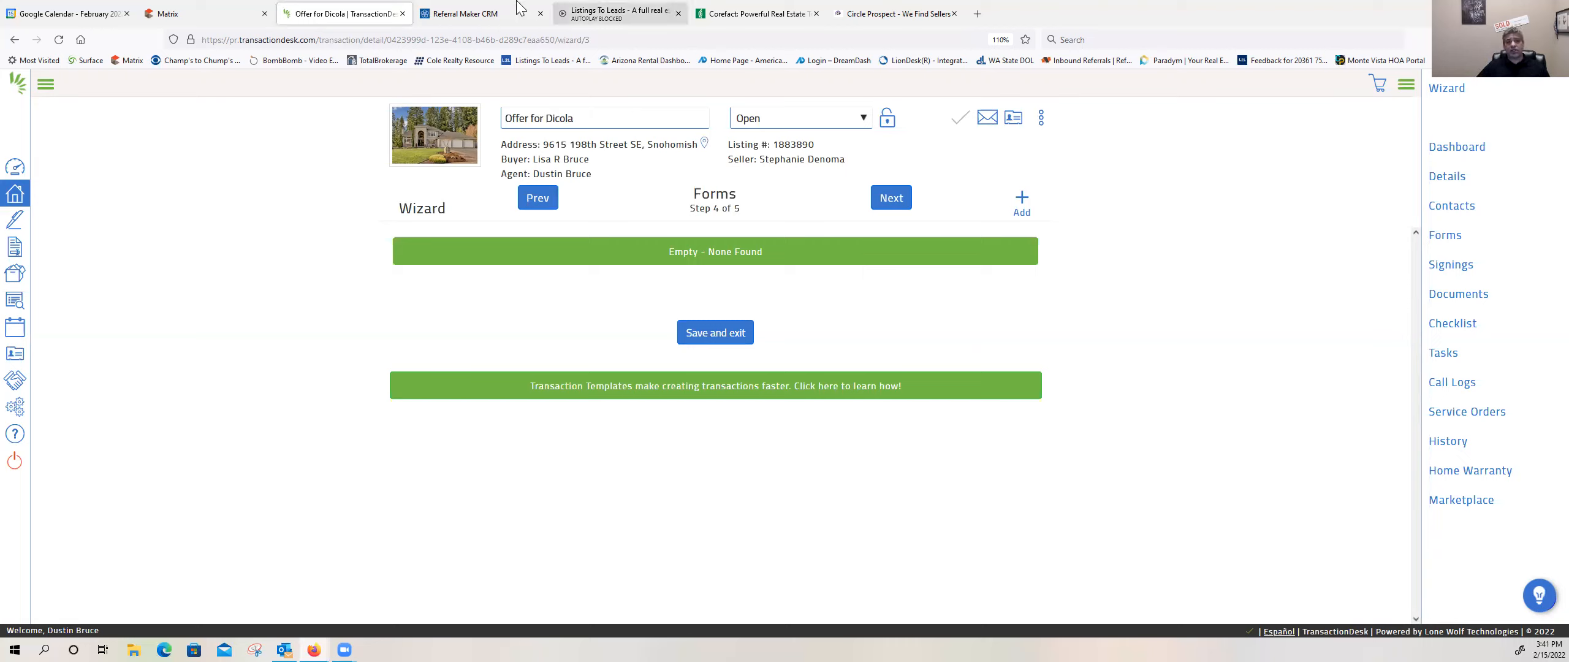
Step: Examine the Matrix listing's property, utility and homeowner association dues details, and return to the TransactionDesk forms
click(222, 17)
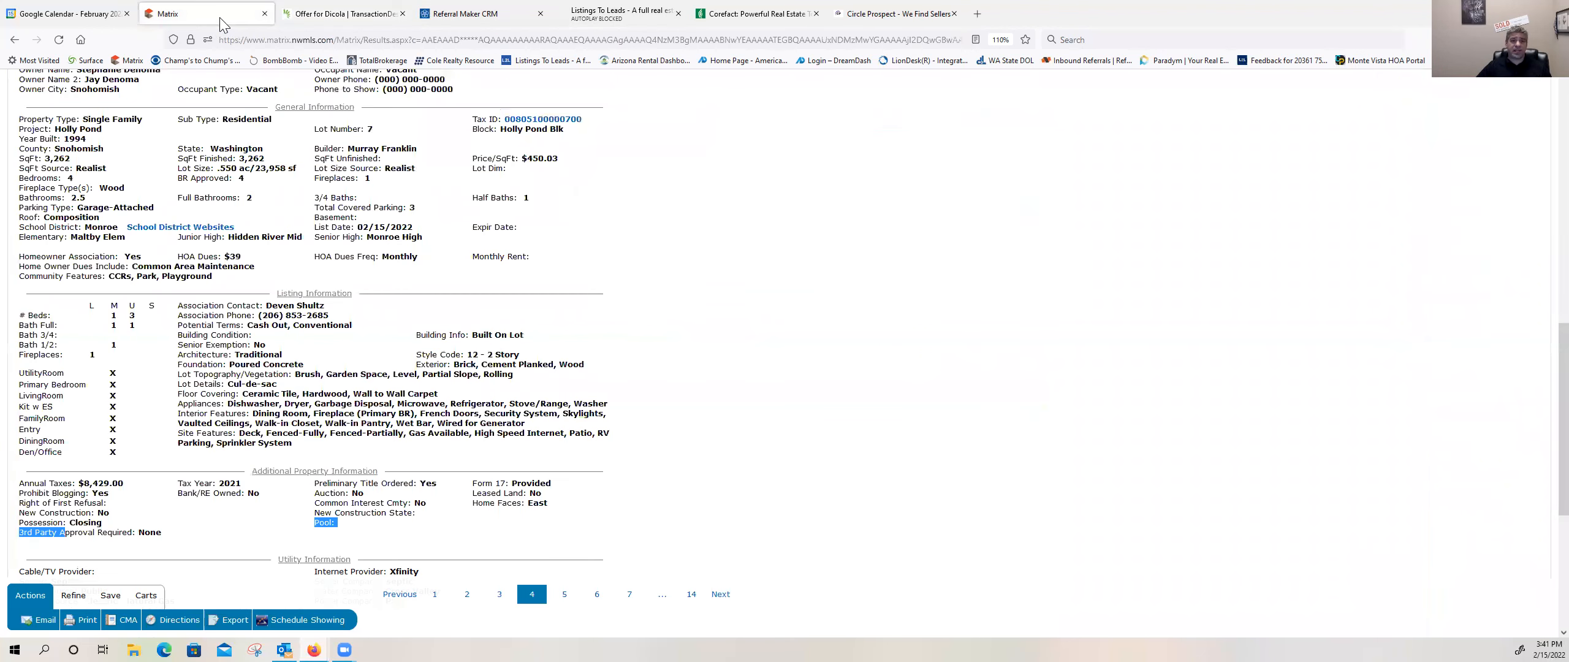
scroll(270, 356, down, 3)
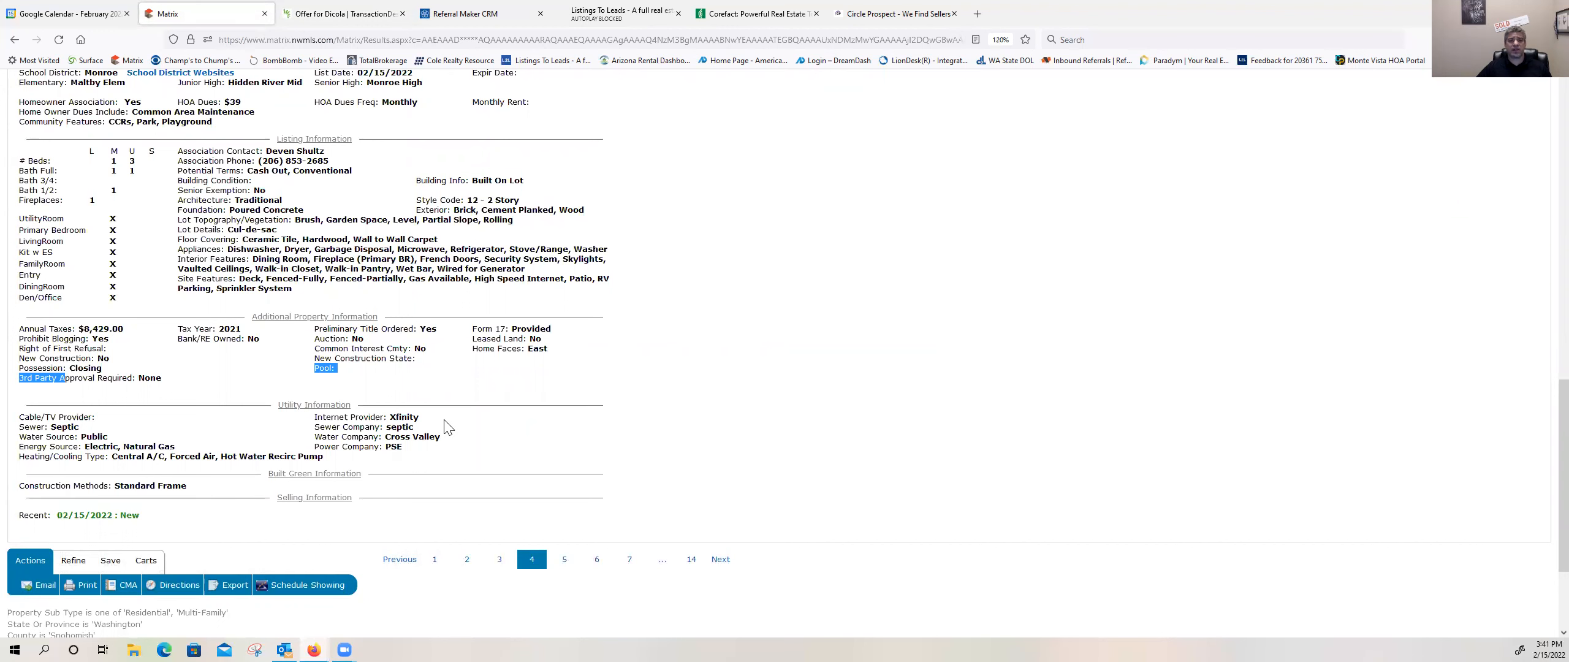
scroll(446, 427, up, 3)
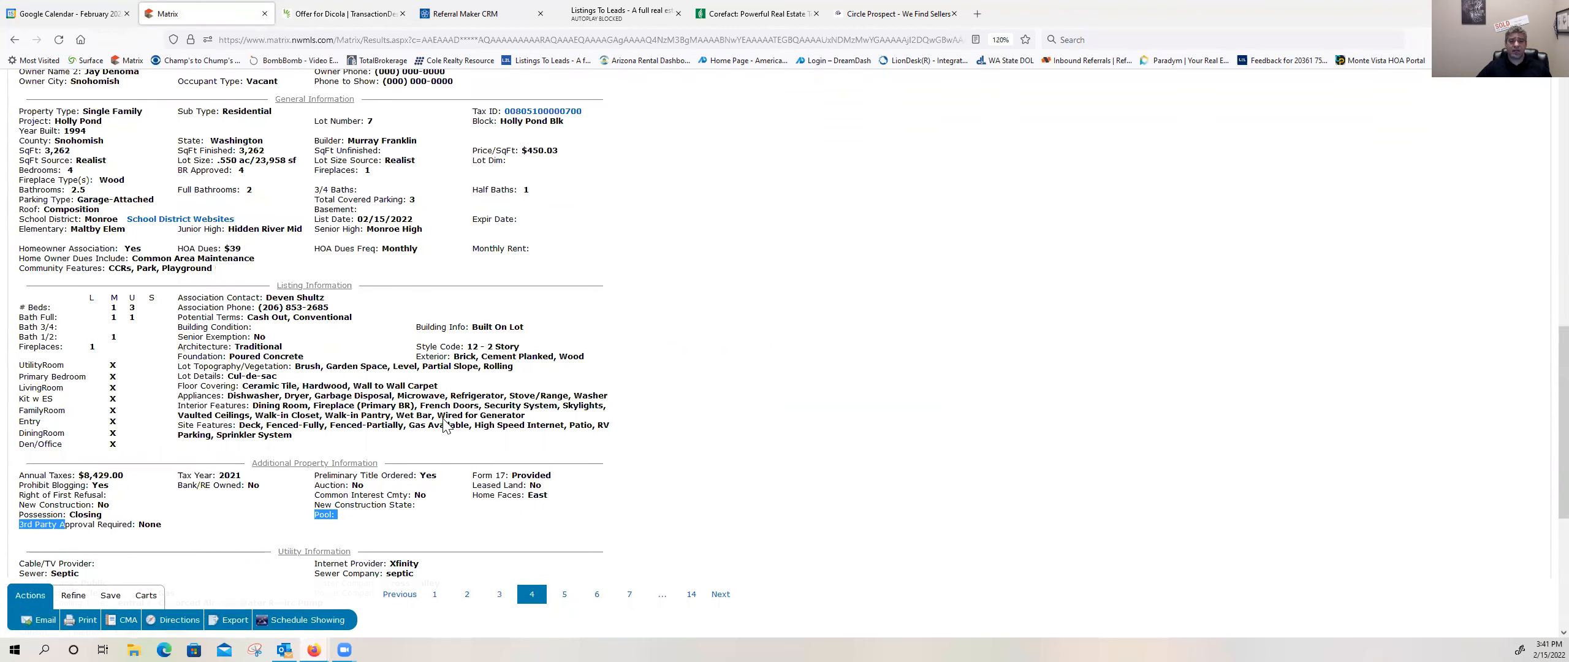
scroll(446, 428, up, 6)
scroll(446, 426, down, 3)
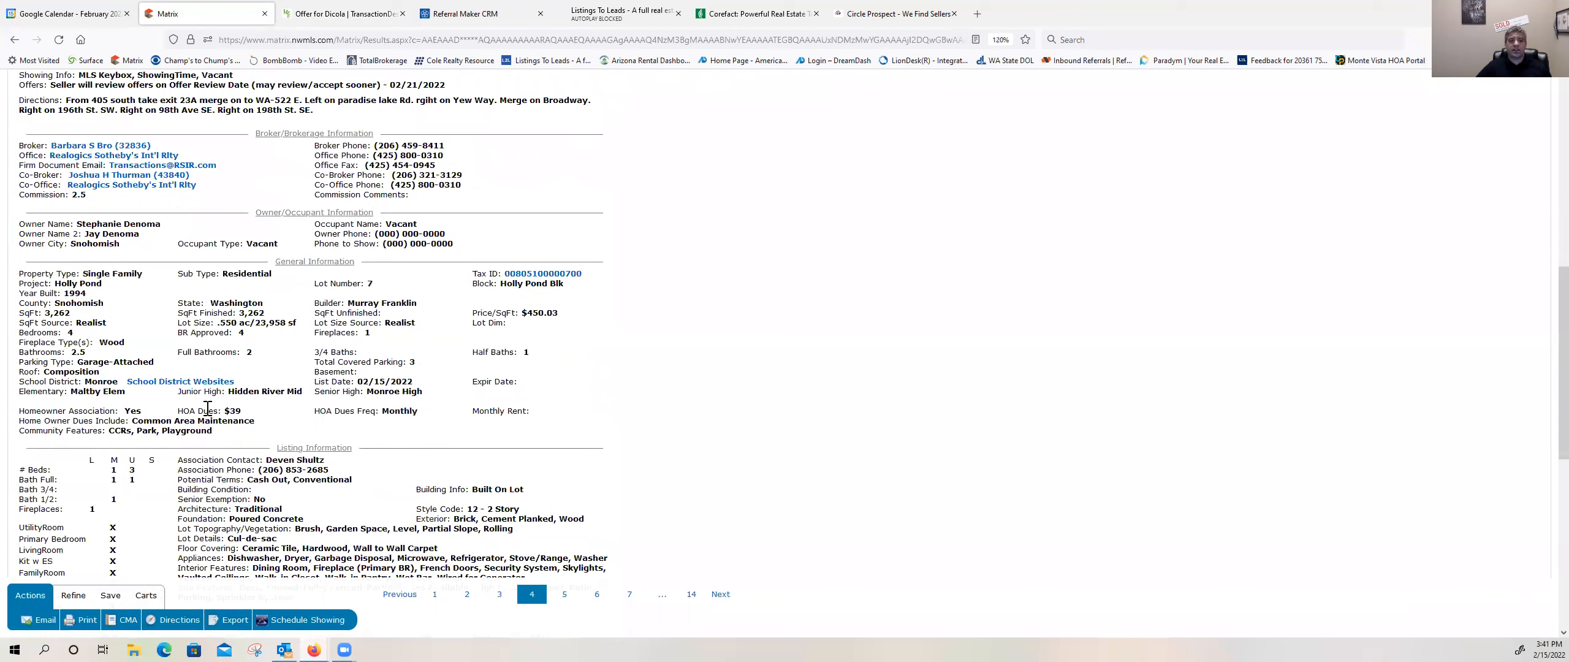
drag(177, 412, 420, 415)
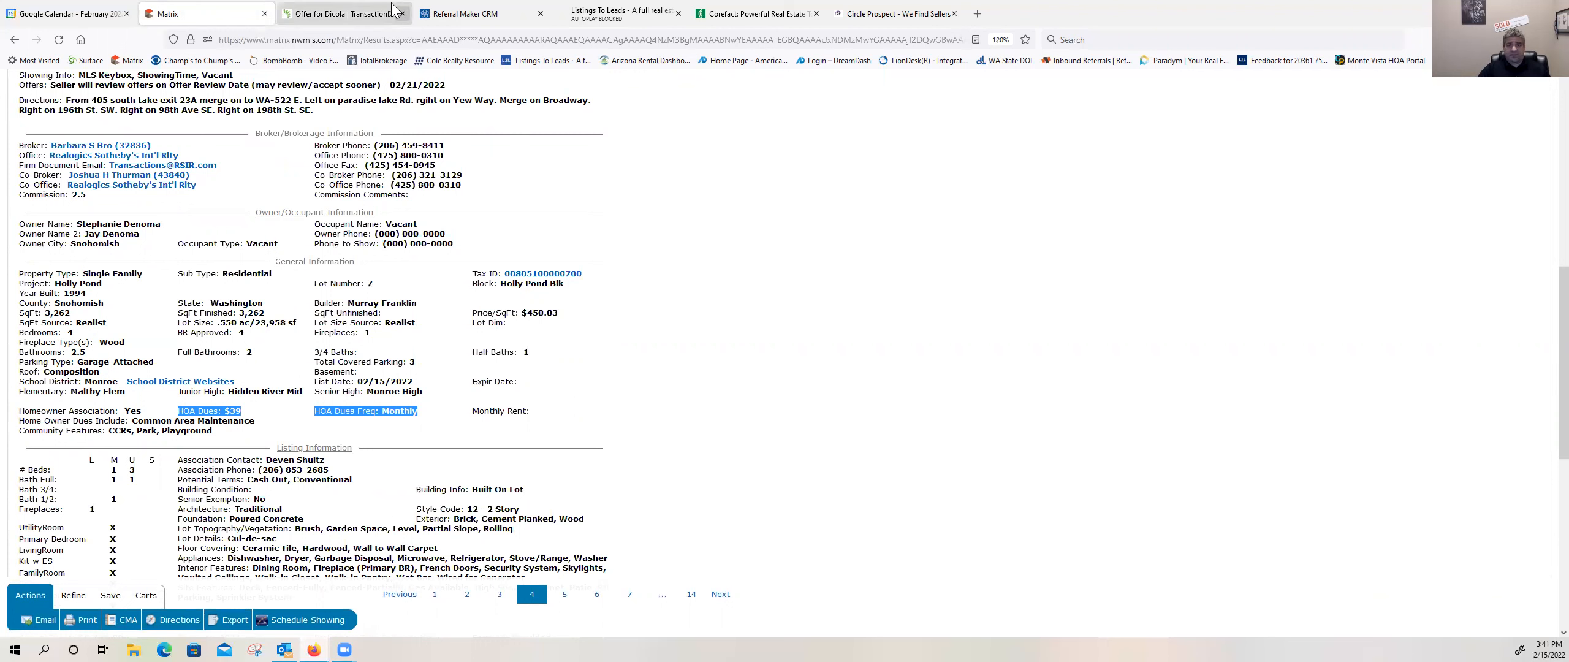
click(359, 18)
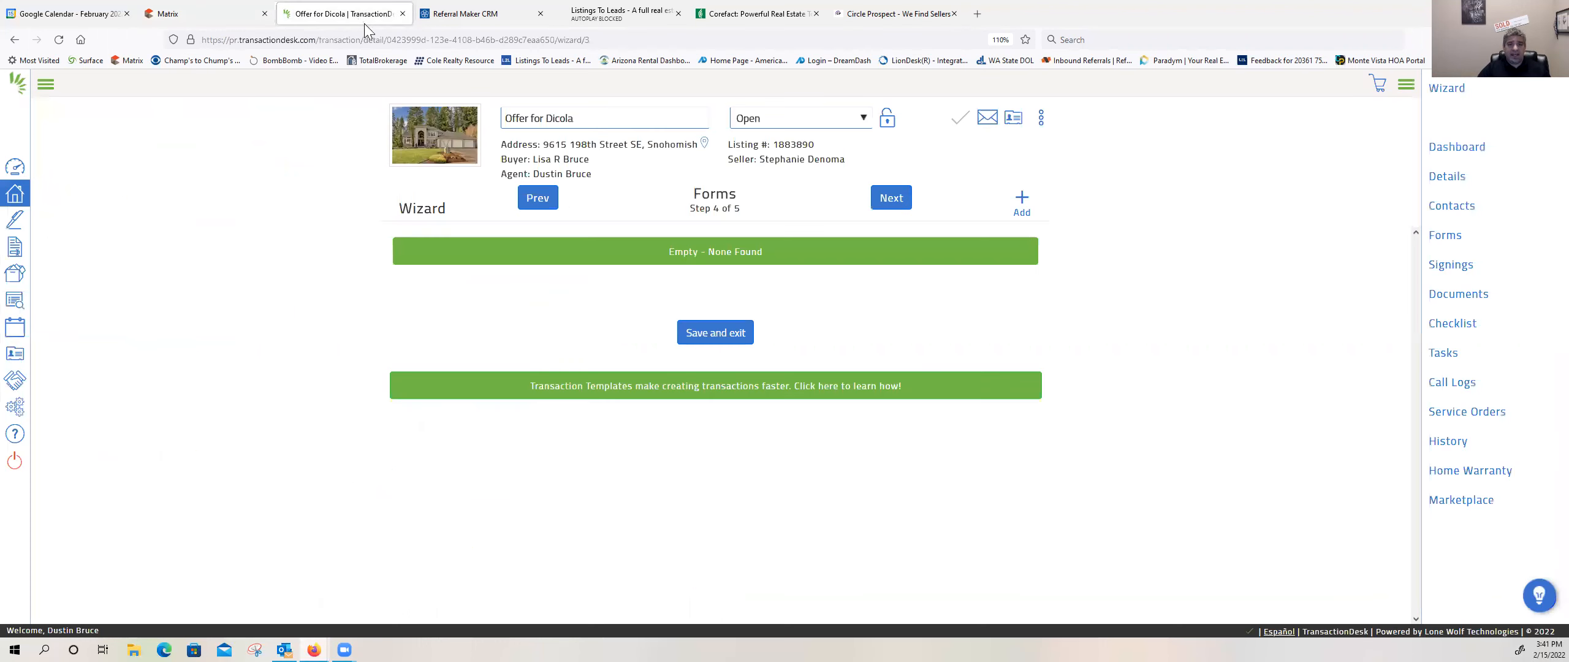
Step: Start adding forms from All Statewide Forms and select Form 21 - Residential Purchase and Sale Agreement
click(1022, 199)
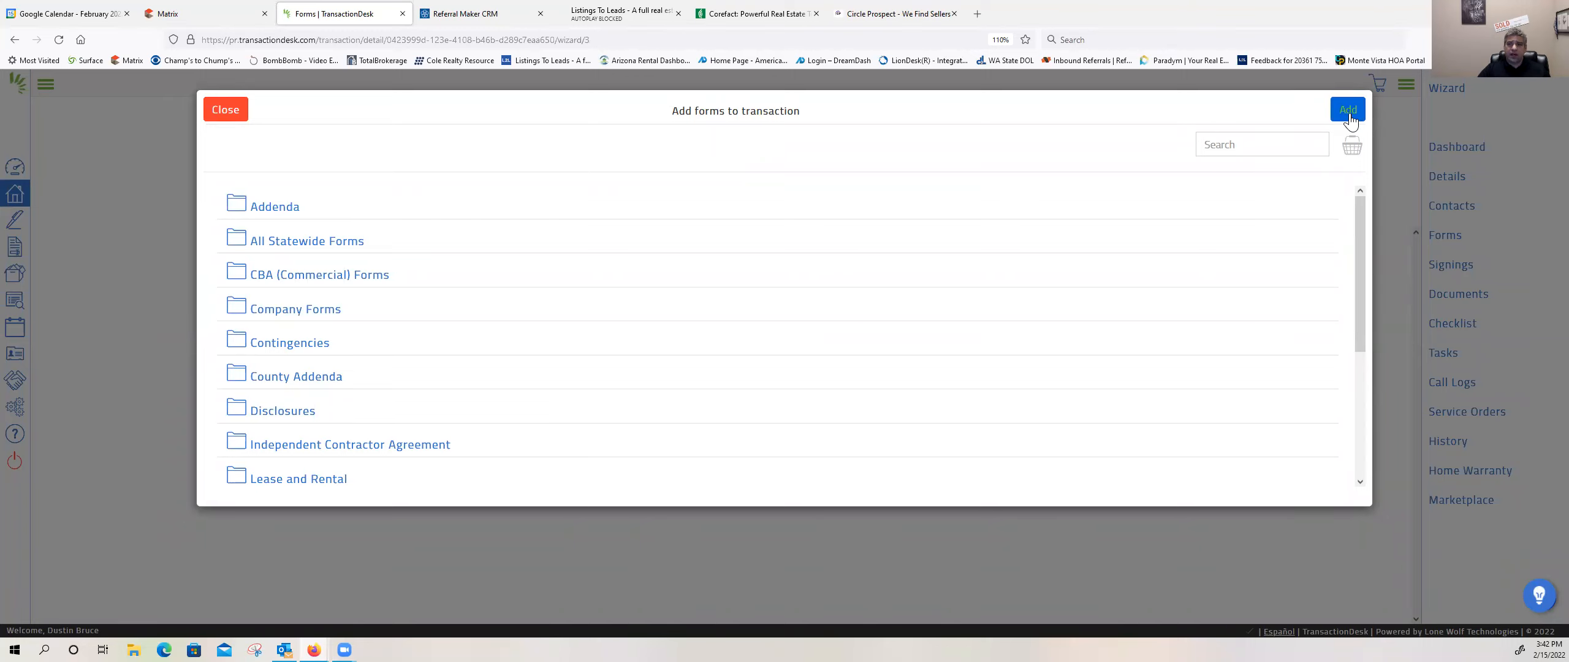
click(317, 243)
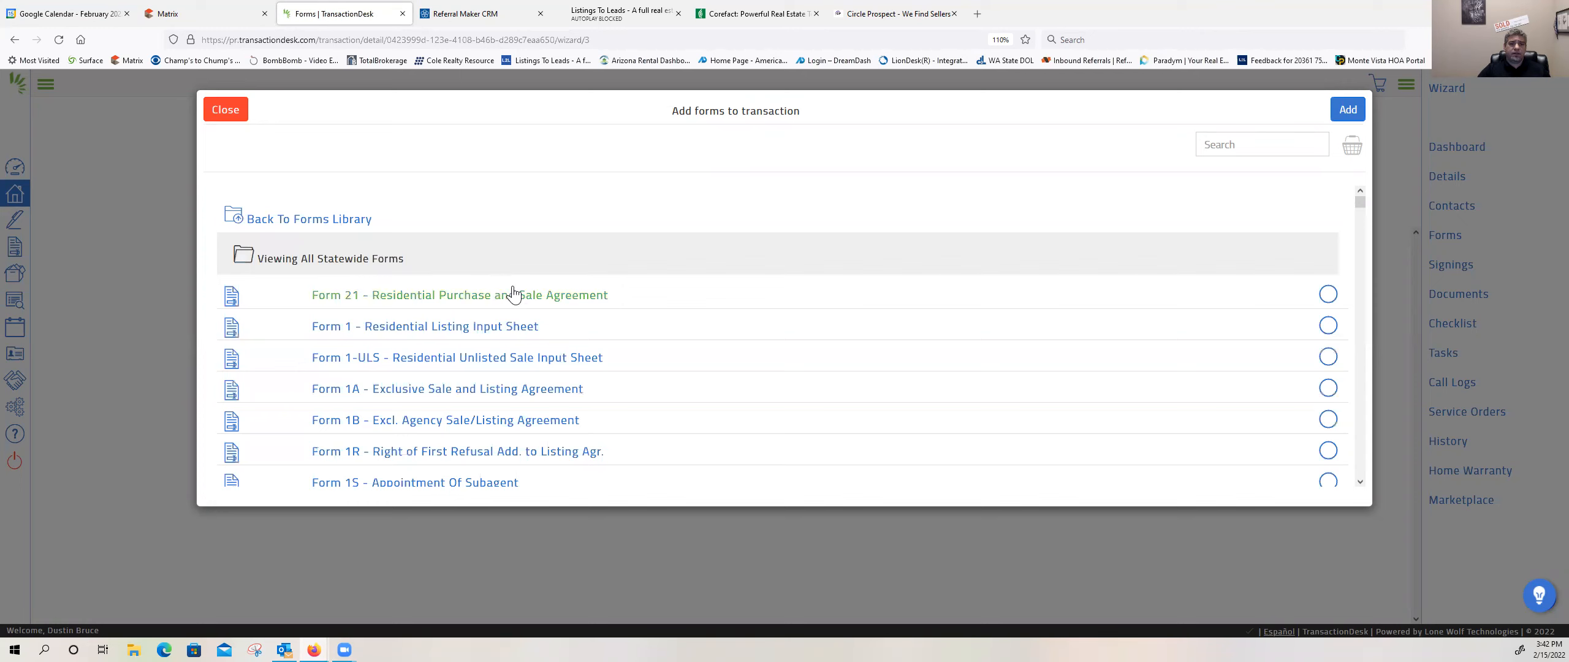
scroll(526, 307, down, 3)
scroll(521, 303, up, 2)
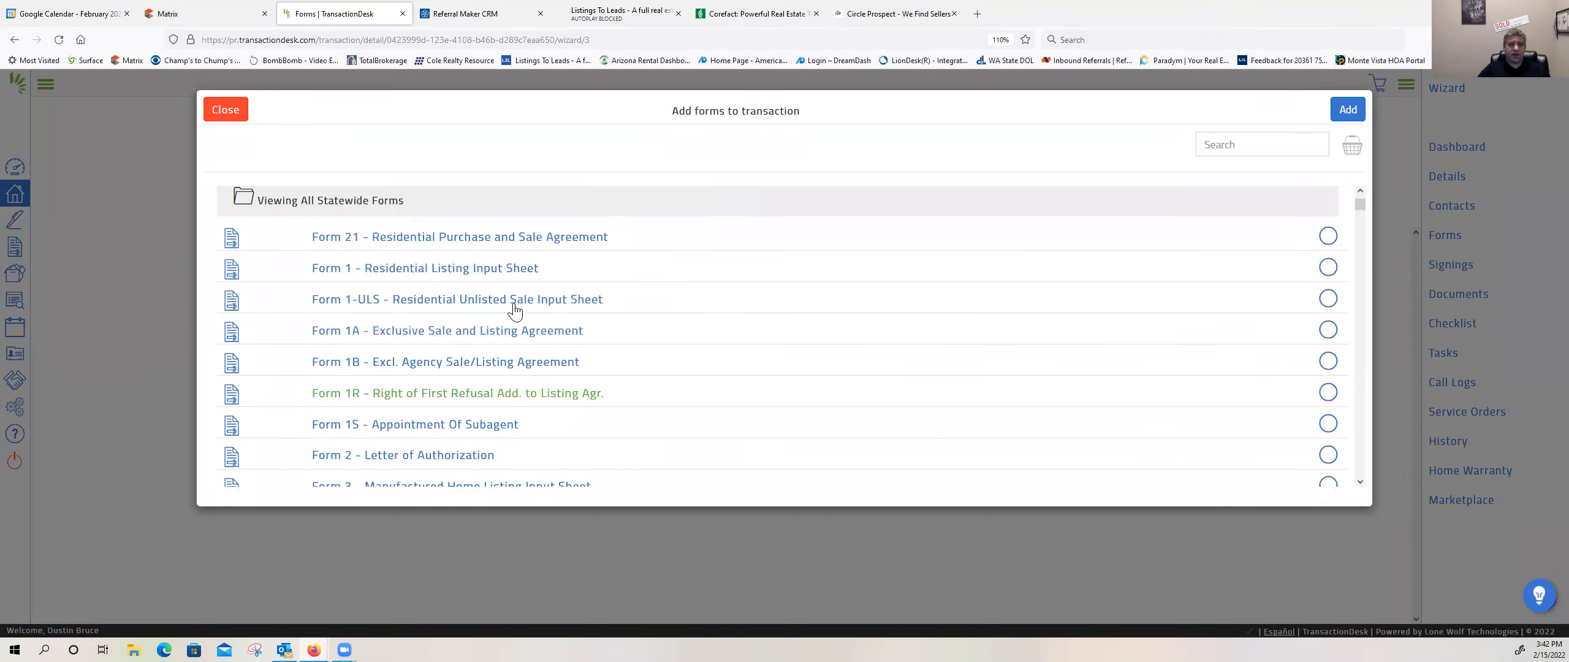
click(1328, 243)
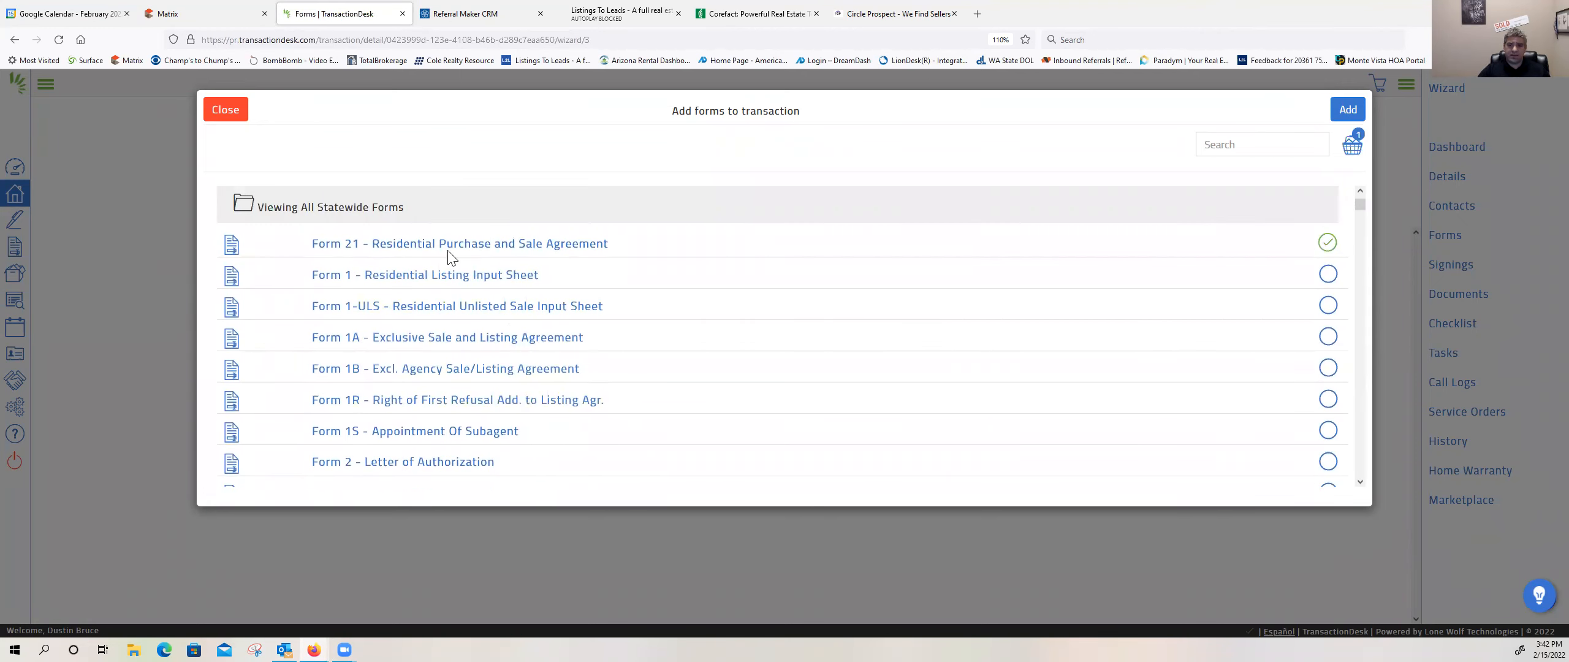
Step: Add Form 22A - Financing Addendum to the form selection
scroll(515, 294, down, 4)
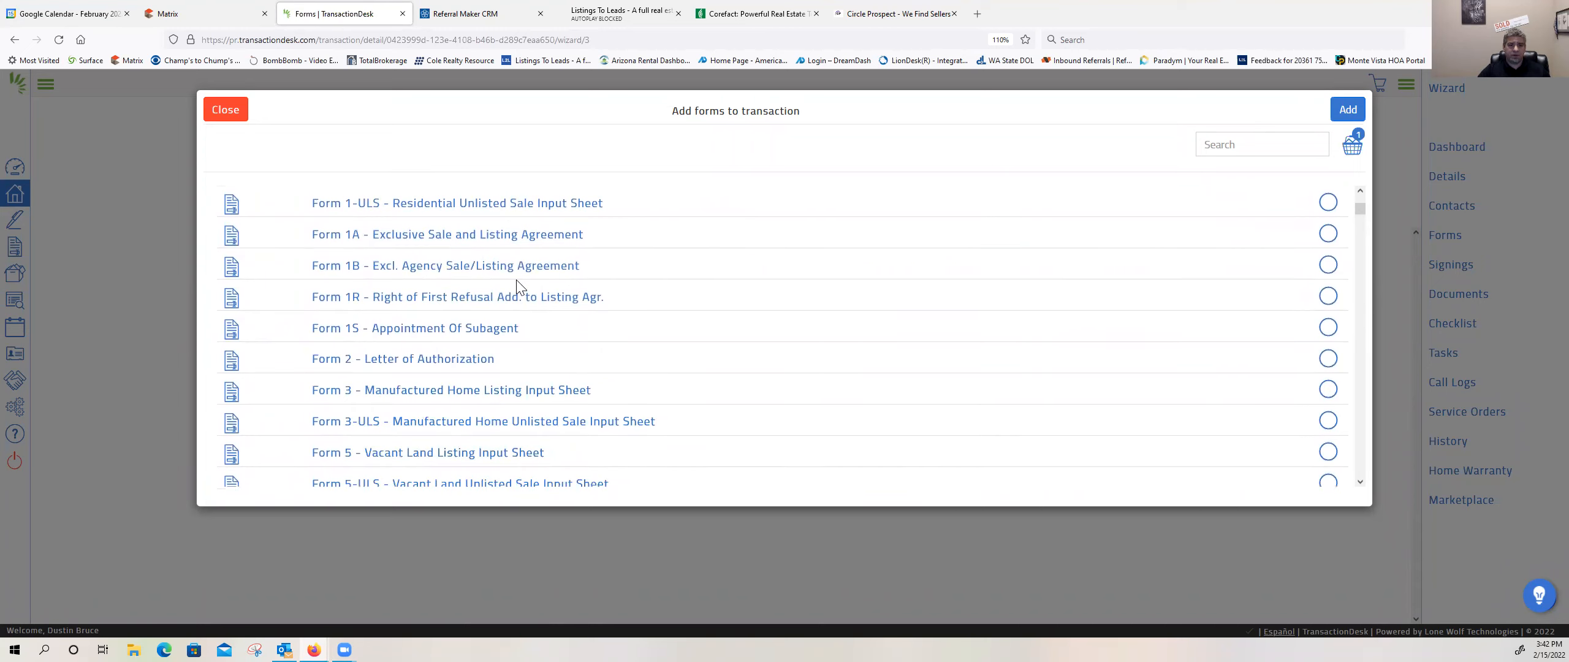
scroll(514, 298, down, 12)
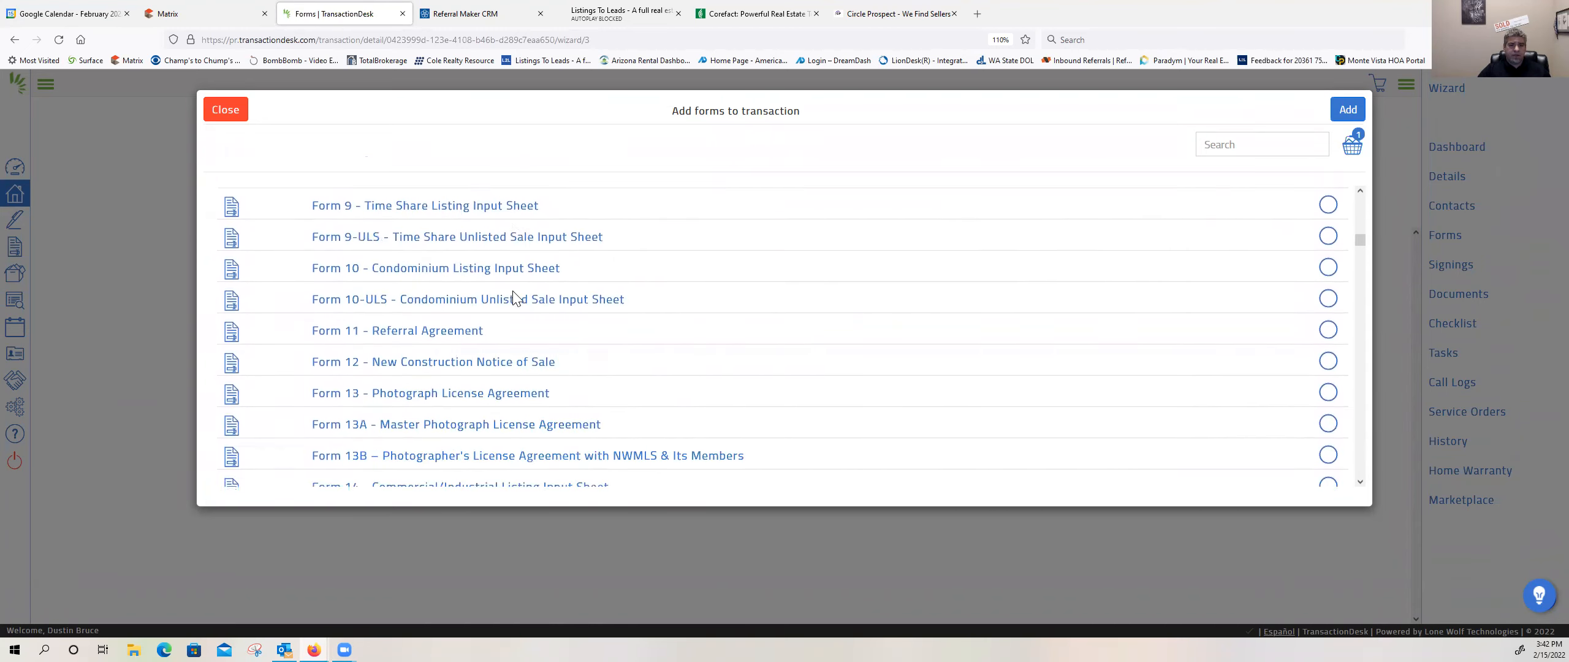
scroll(512, 299, down, 10)
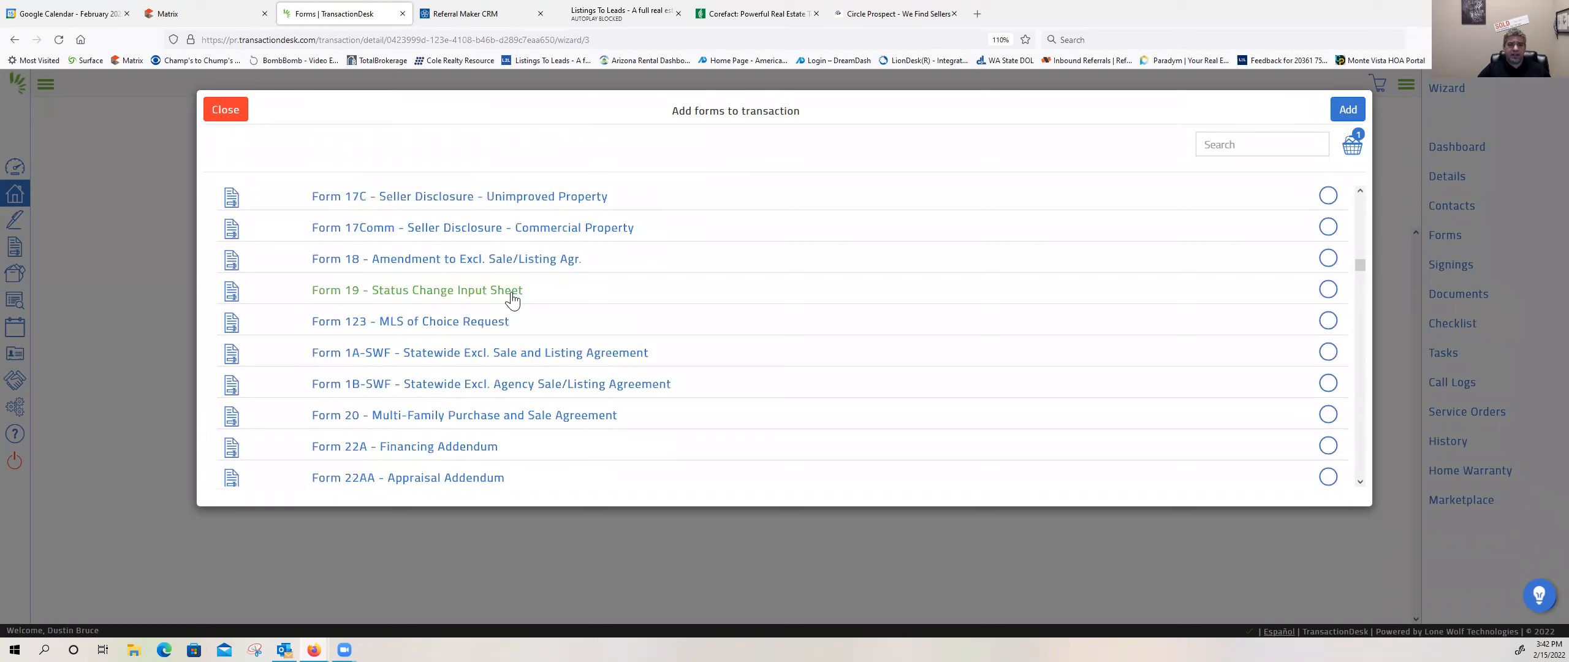
scroll(512, 299, down, 1)
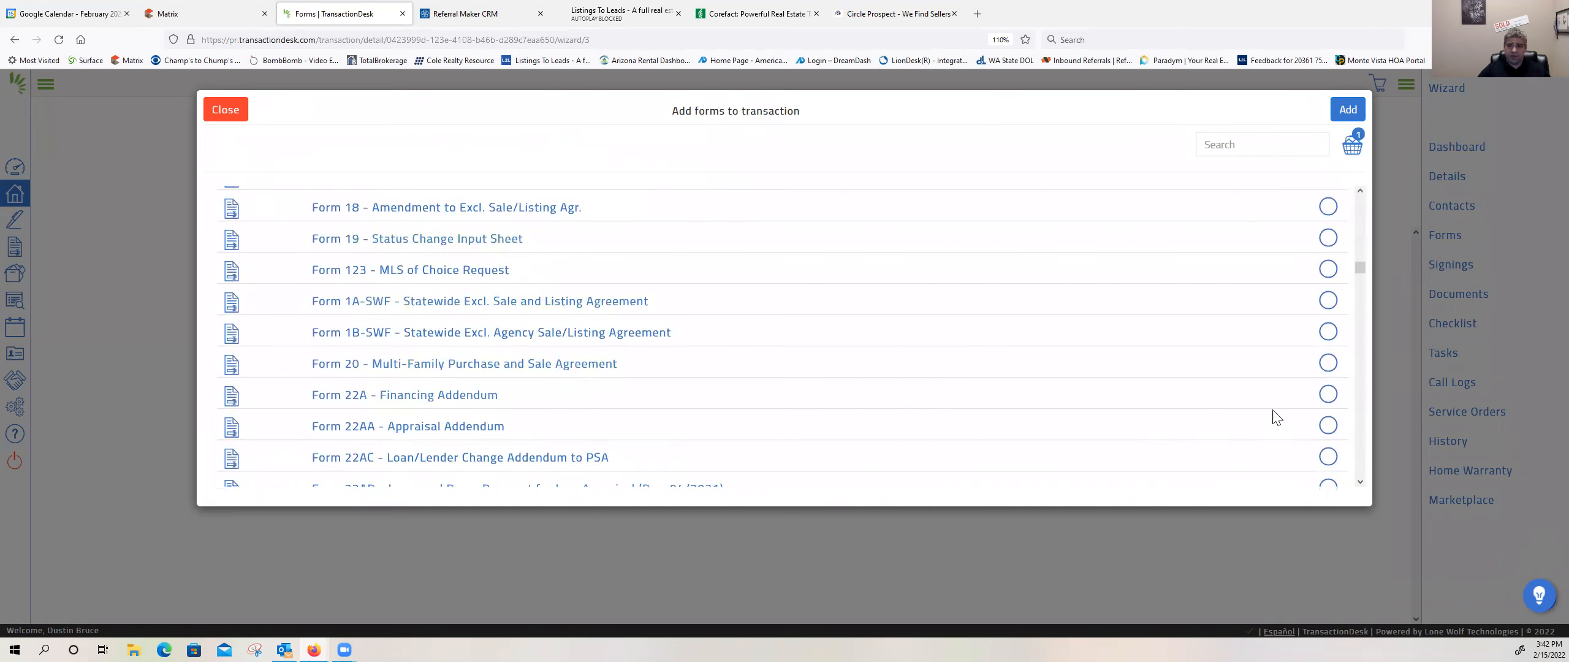
click(1328, 394)
Step: Include Form 22D - Optional Clauses Addendum in the form selection
scroll(662, 326, down, 1)
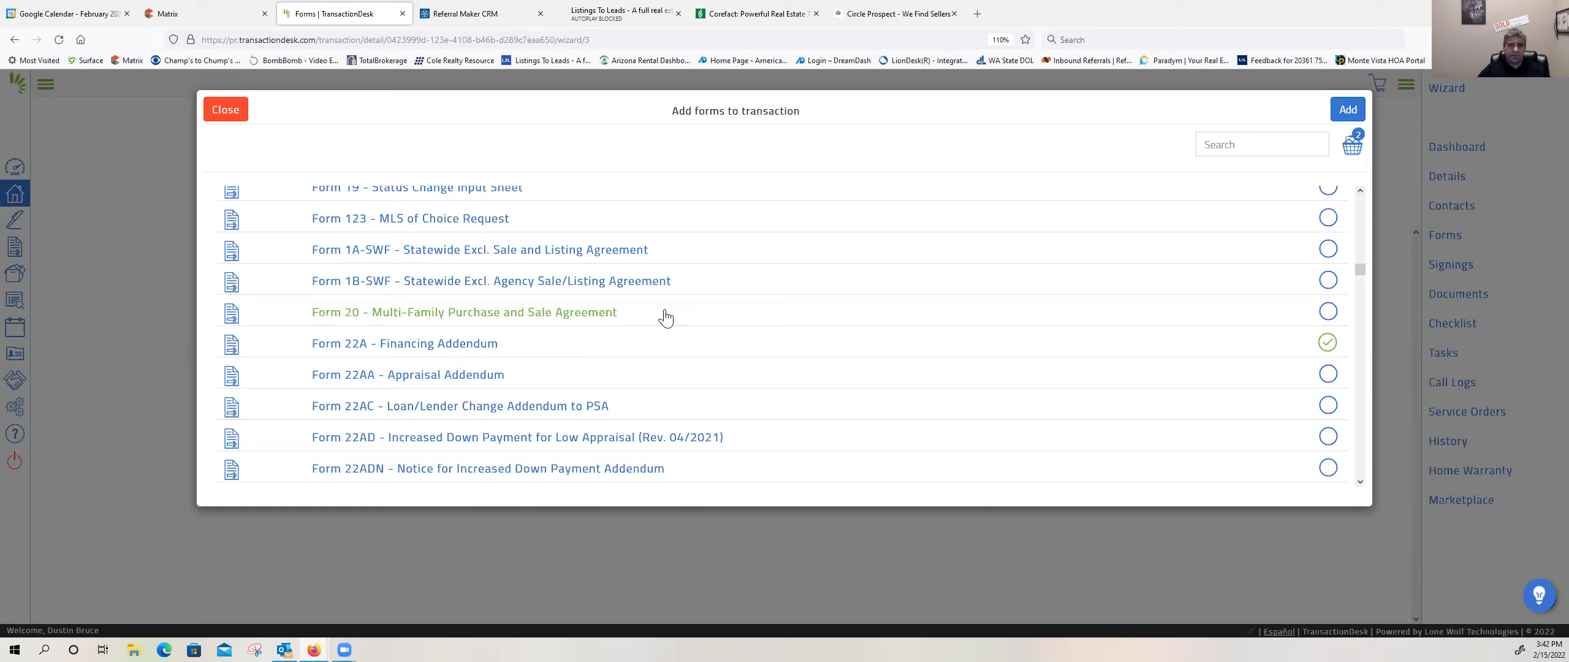
scroll(665, 317, down, 3)
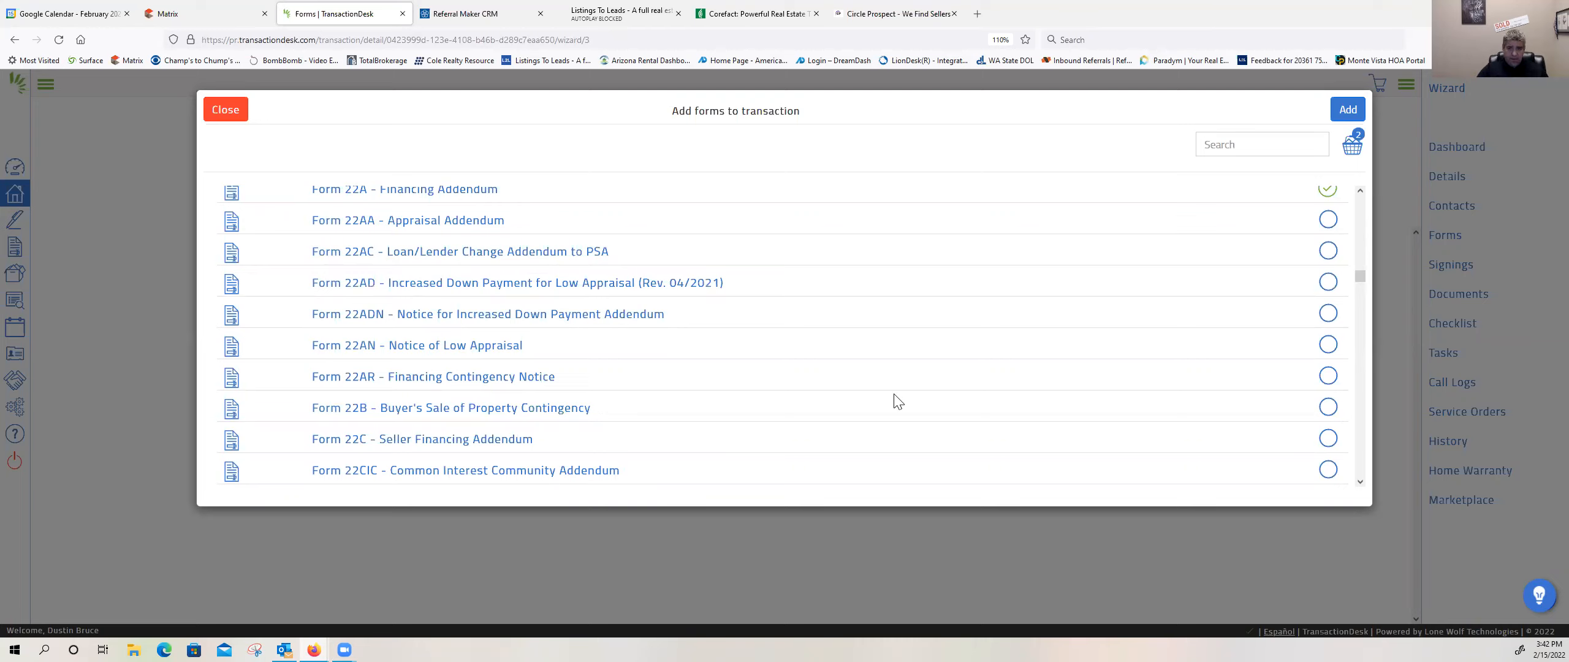
scroll(453, 416, down, 1)
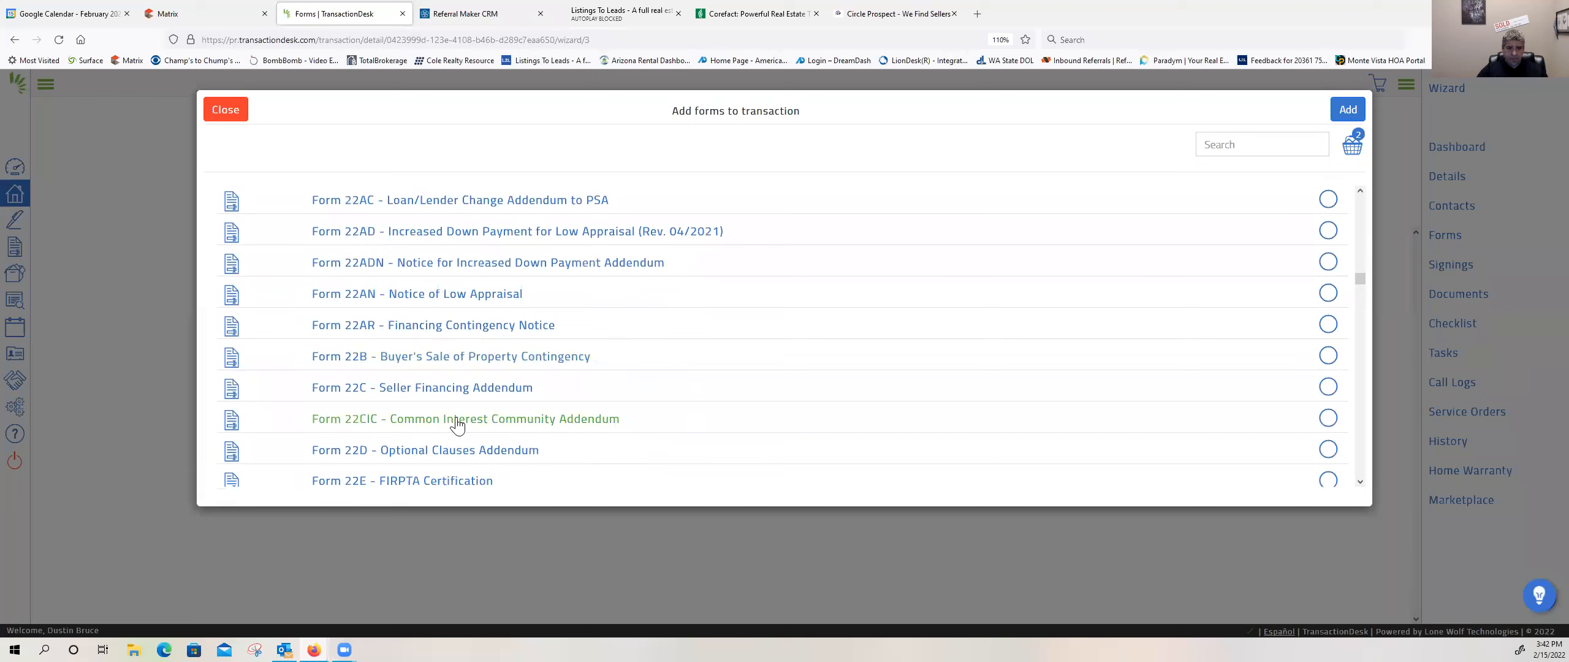
click(1328, 449)
scroll(683, 458, down, 2)
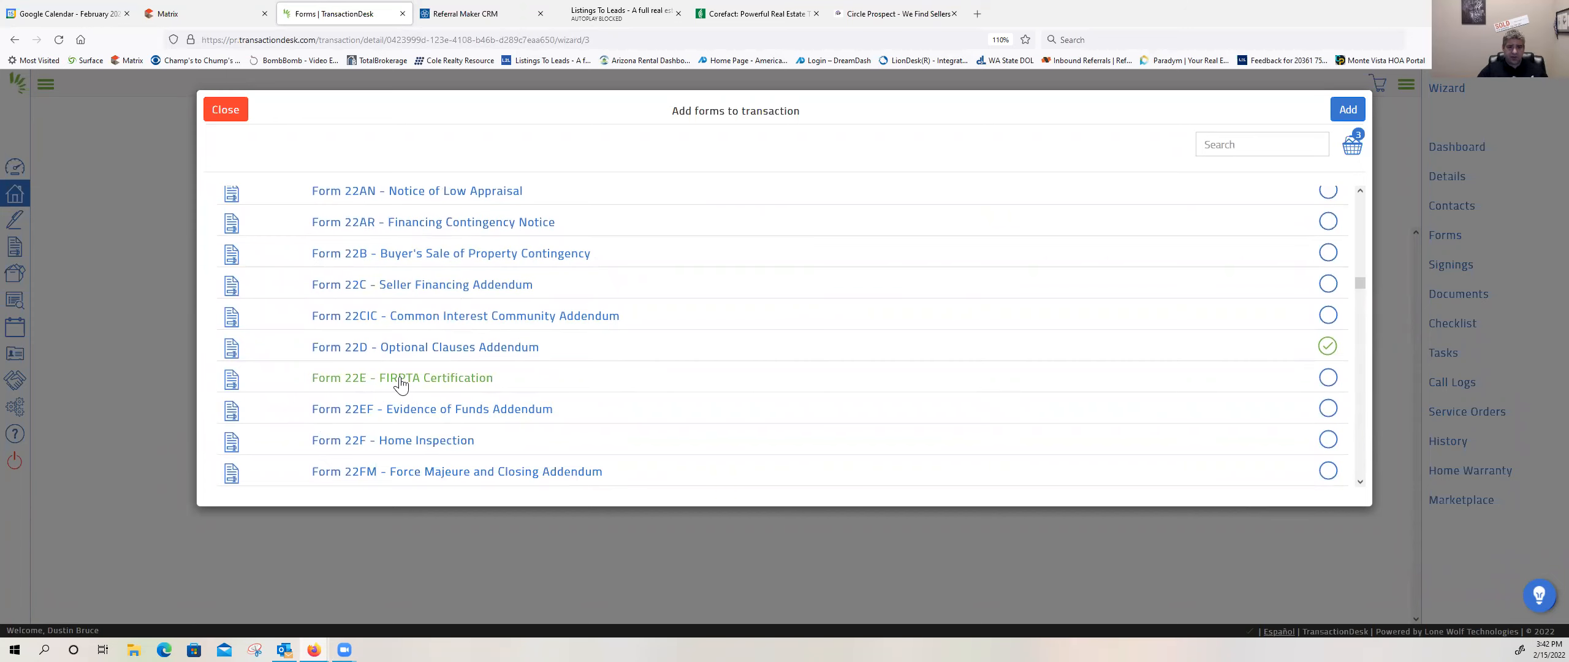
Step: Check the year built in the Matrix listing's general information for the lead-based paint disclosure, and return to the TransactionDesk form selection
scroll(400, 383, down, 3)
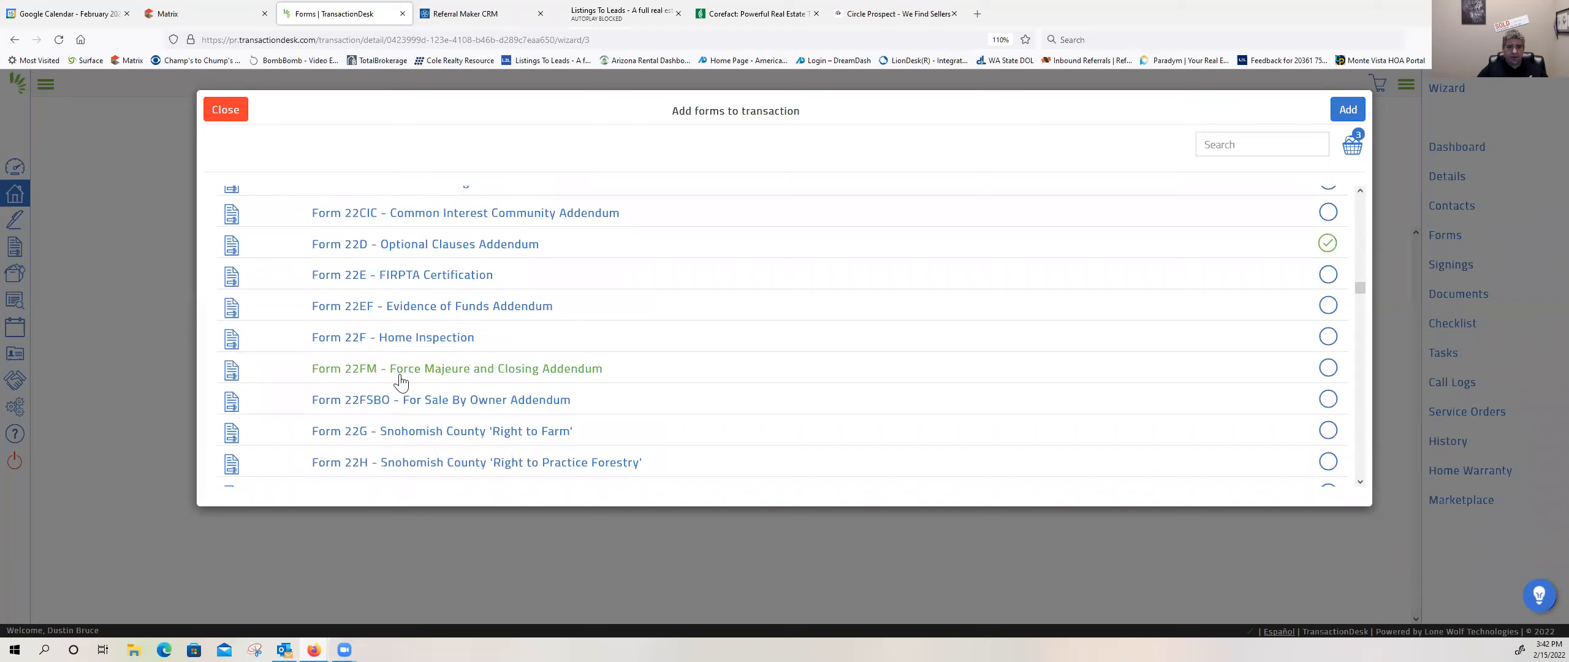
scroll(400, 380, down, 1)
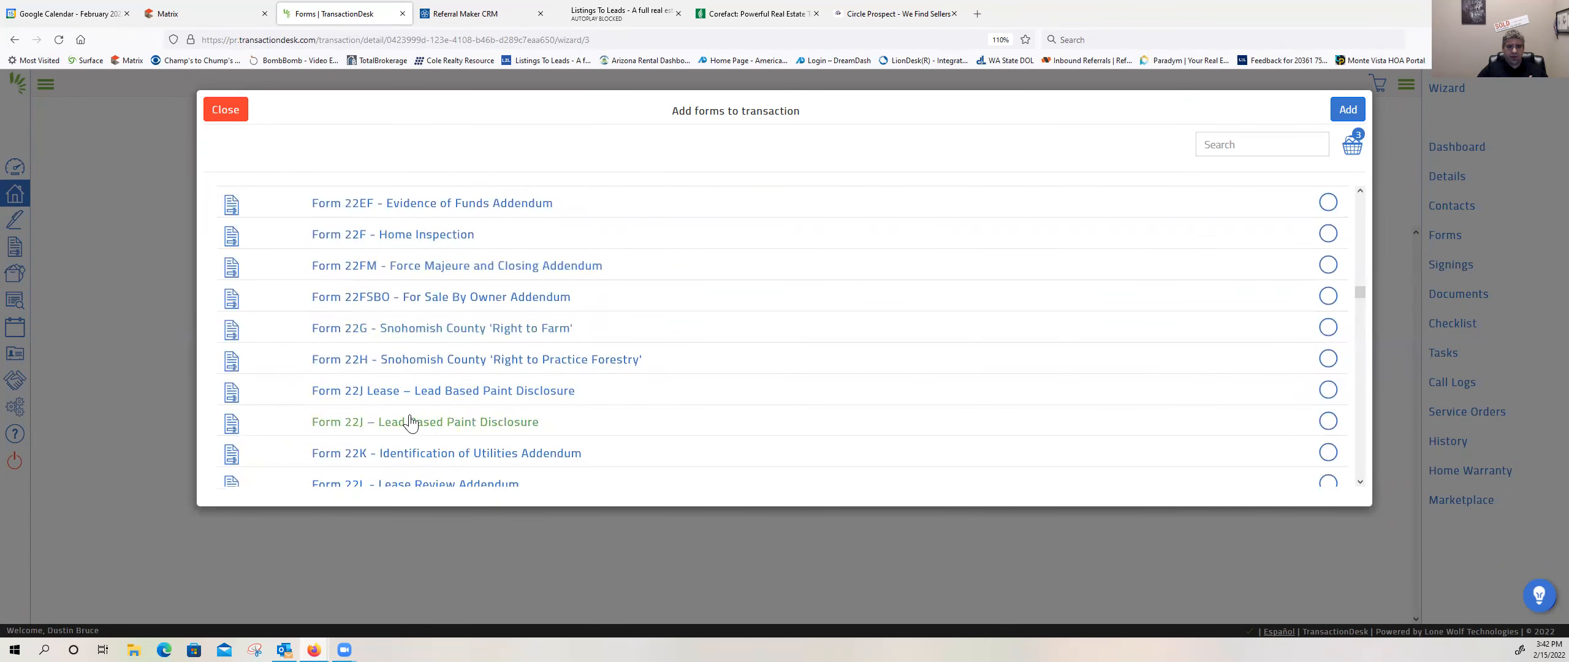
click(239, 16)
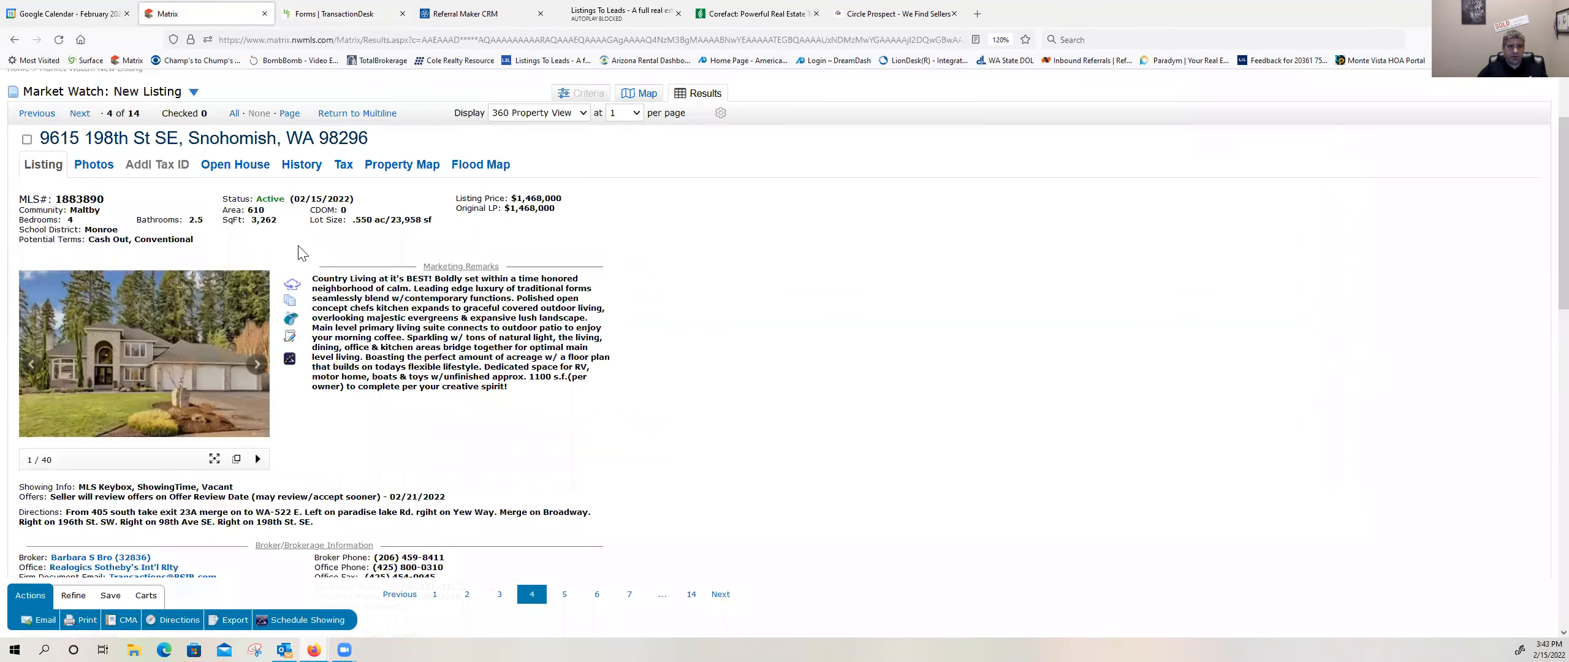
scroll(301, 252, down, 2)
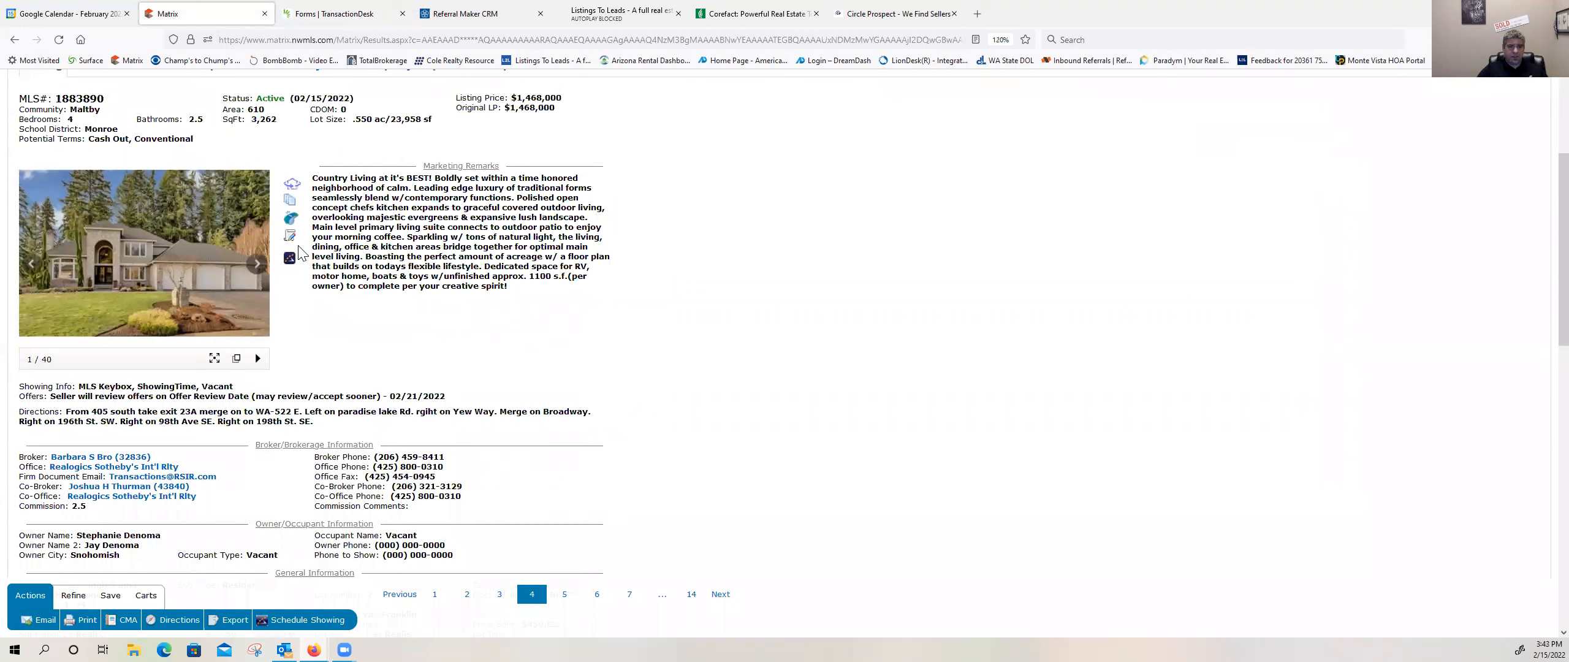
scroll(301, 253, down, 3)
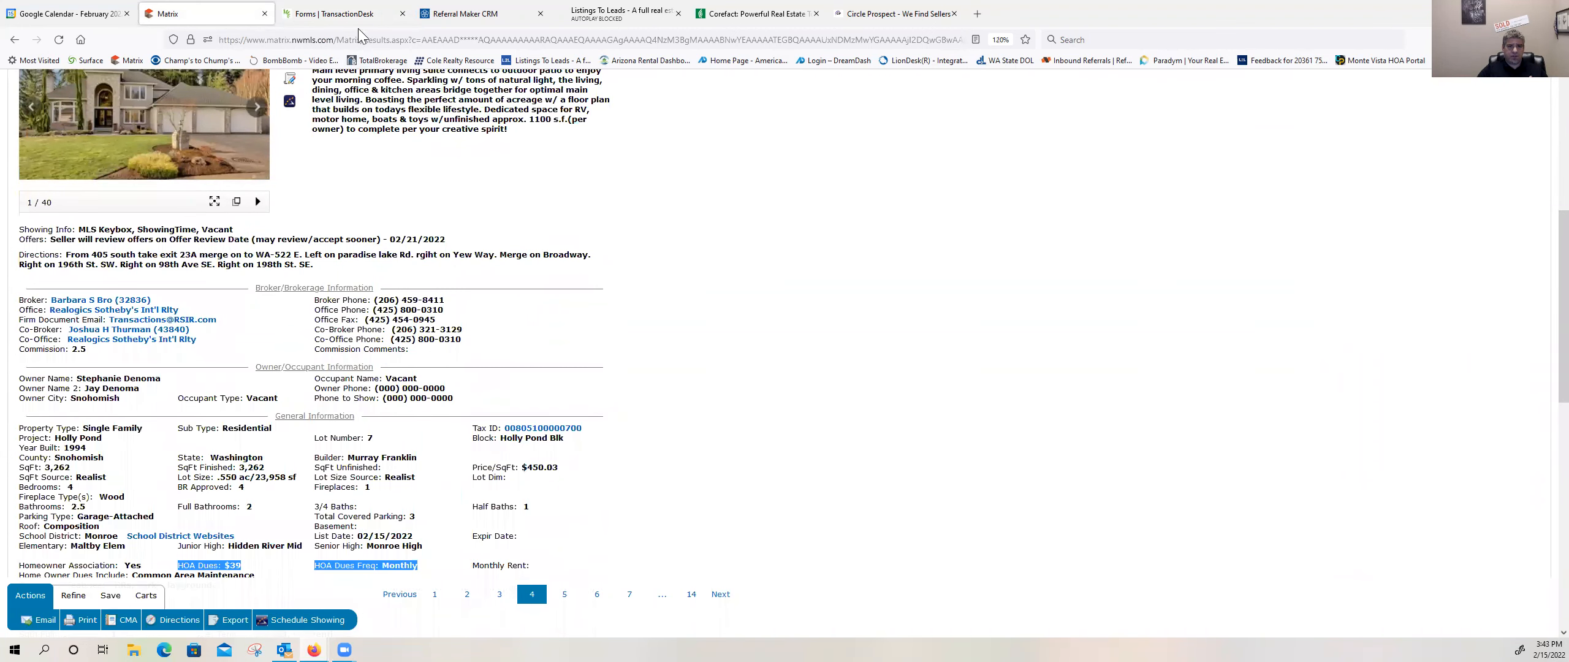
click(343, 15)
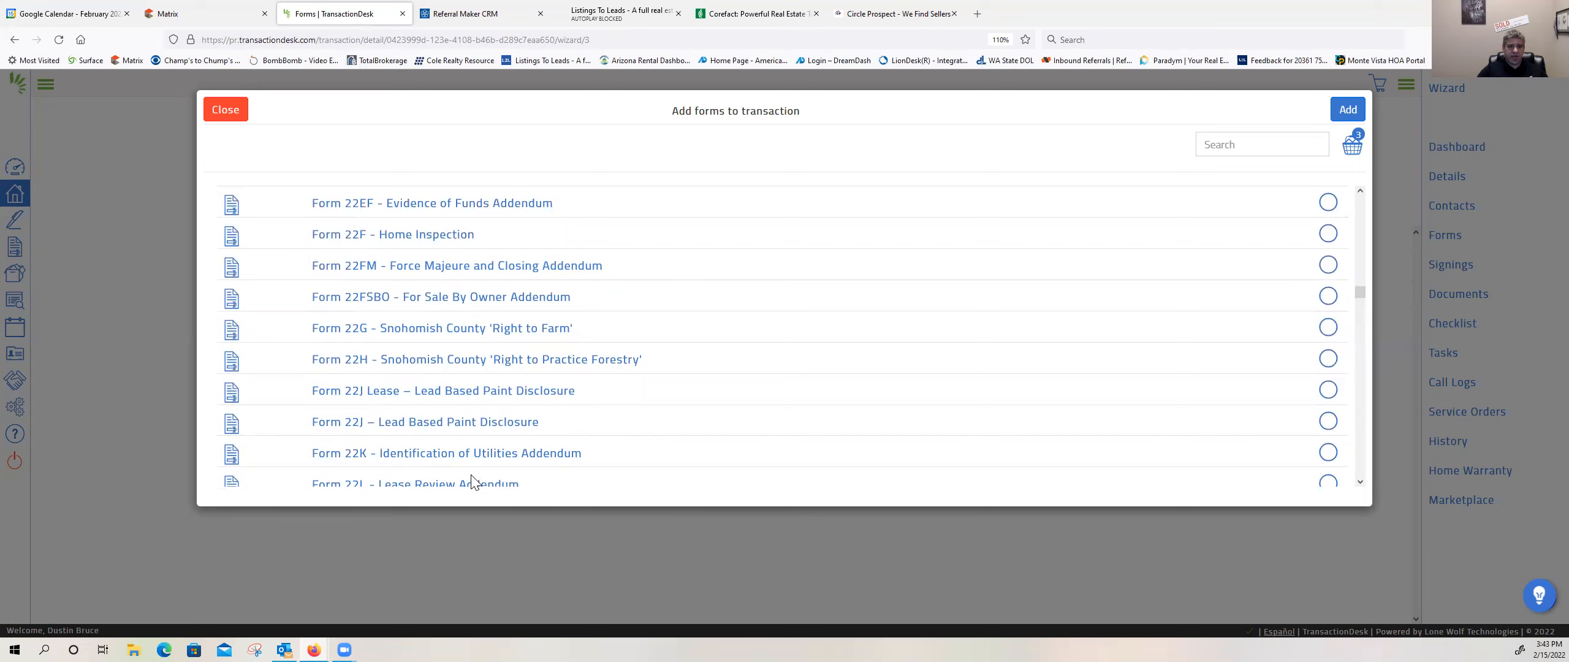
Step: Include Form 35 - Inspection Addendum in the form selection
scroll(502, 464, down, 1)
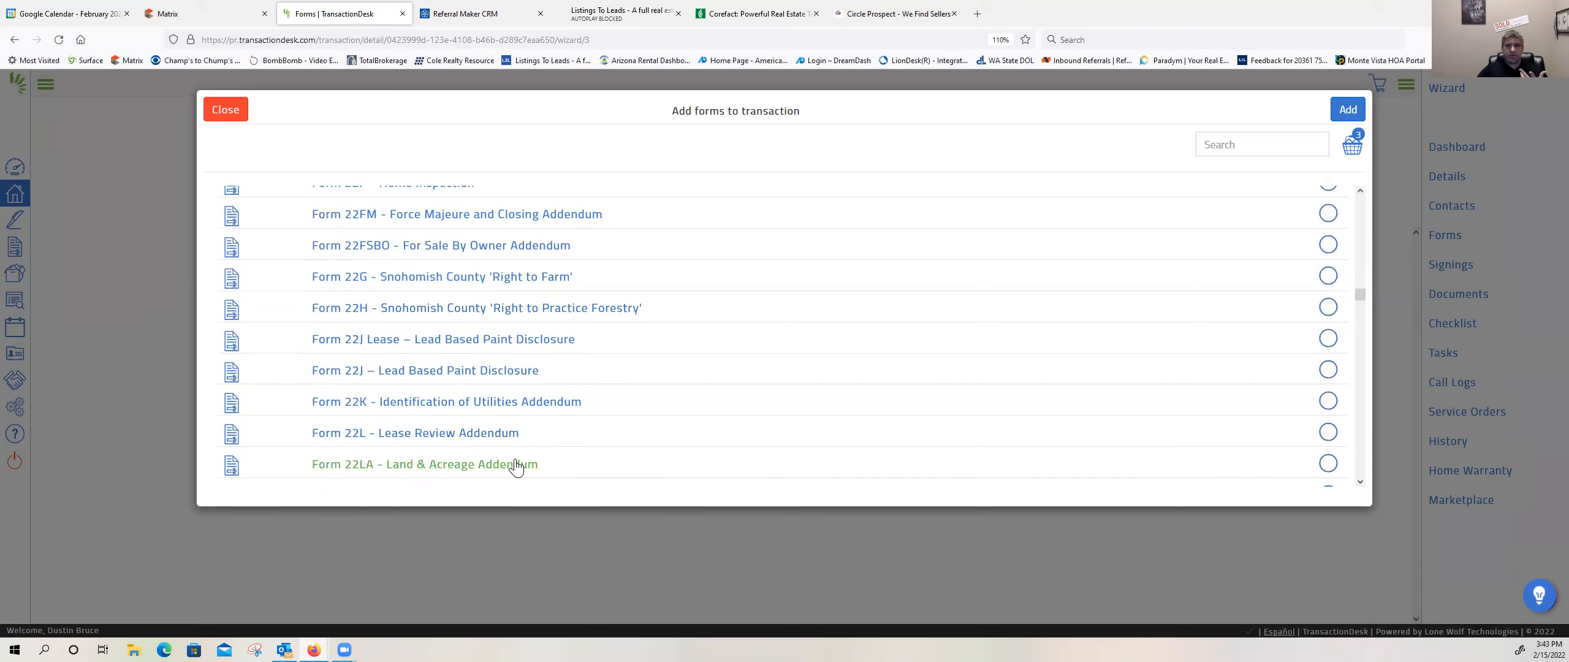
scroll(518, 456, down, 1)
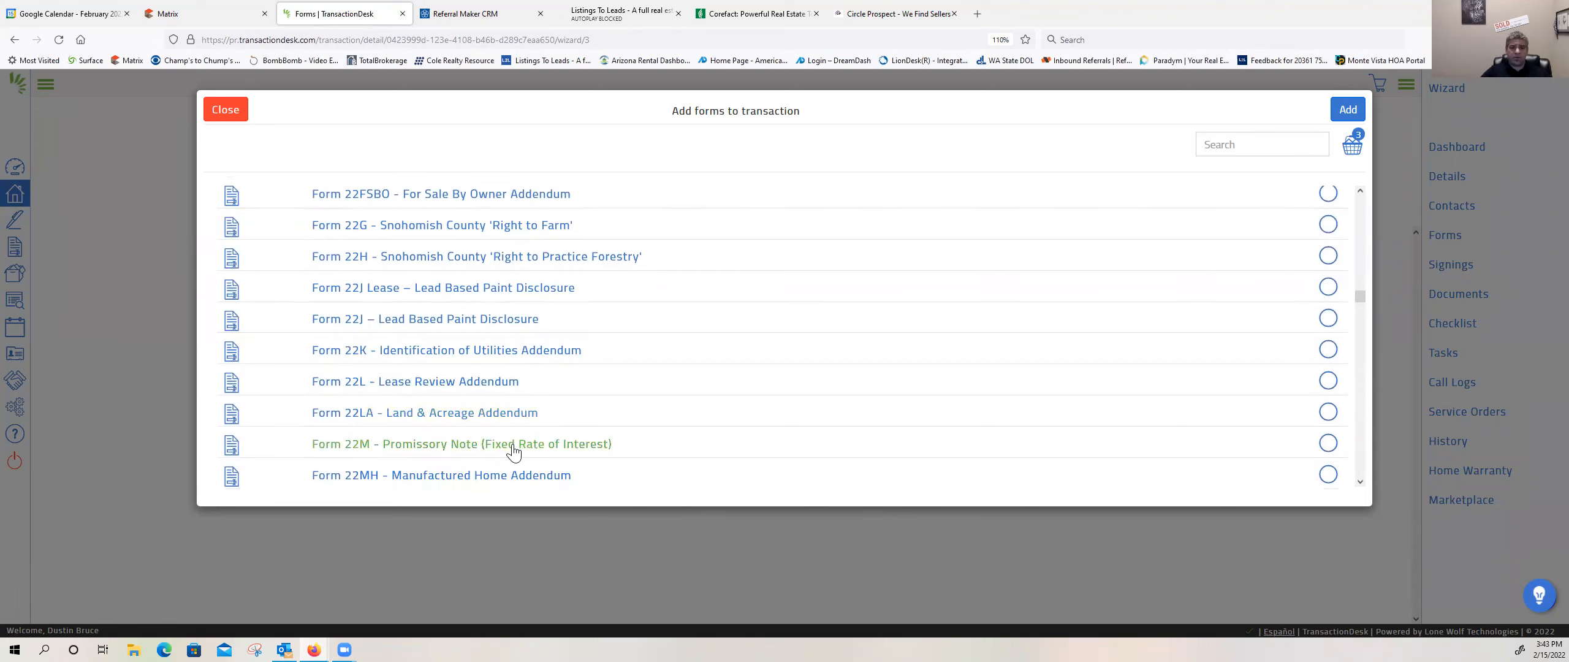
scroll(513, 391, down, 3)
scroll(511, 391, down, 1)
scroll(509, 390, down, 1)
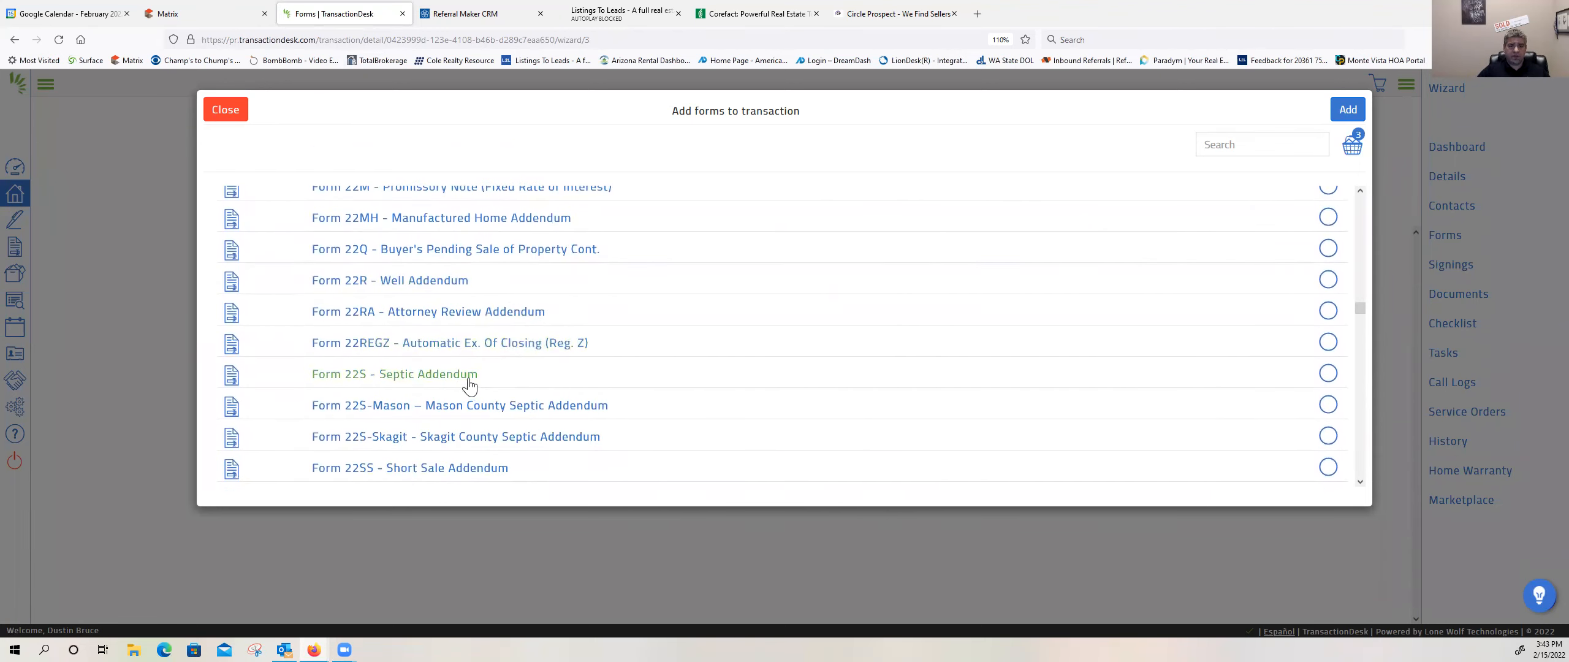
scroll(543, 358, down, 2)
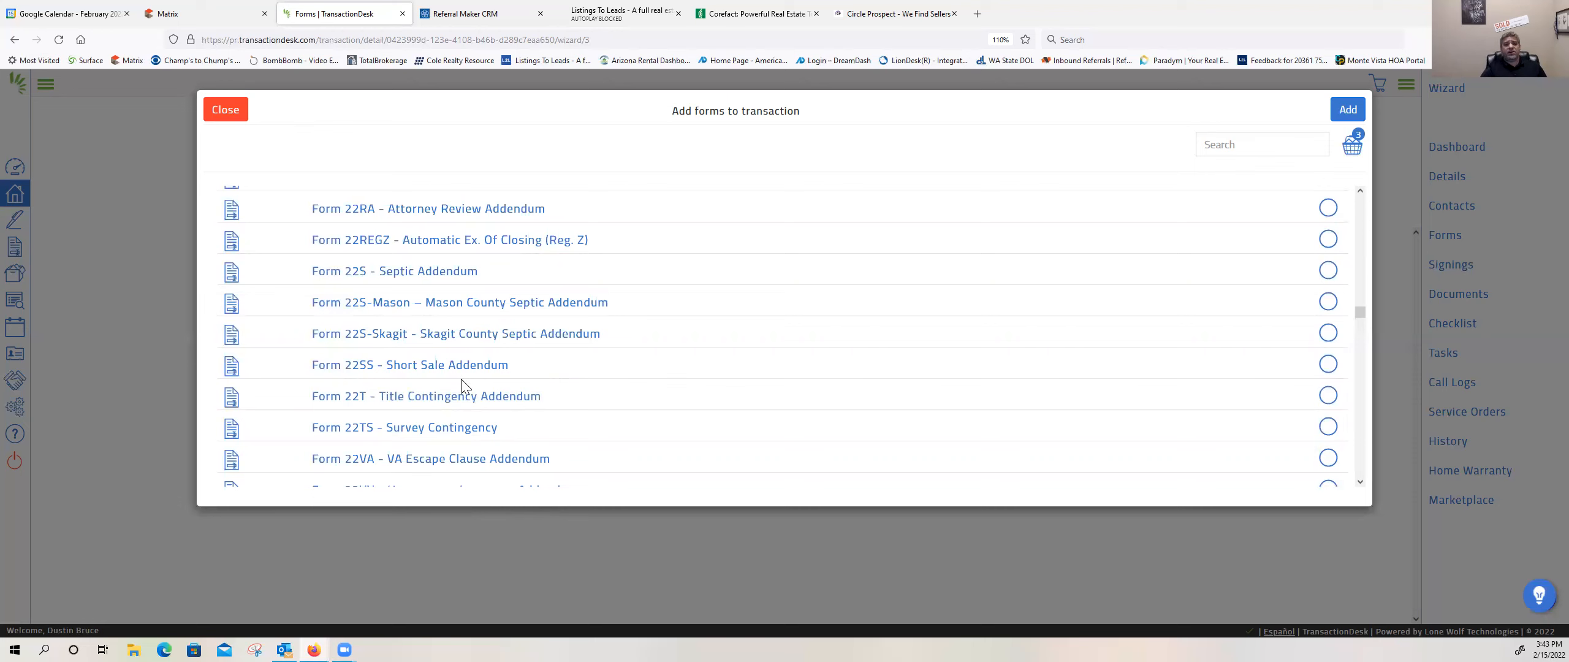
scroll(416, 340, down, 1)
scroll(441, 335, down, 5)
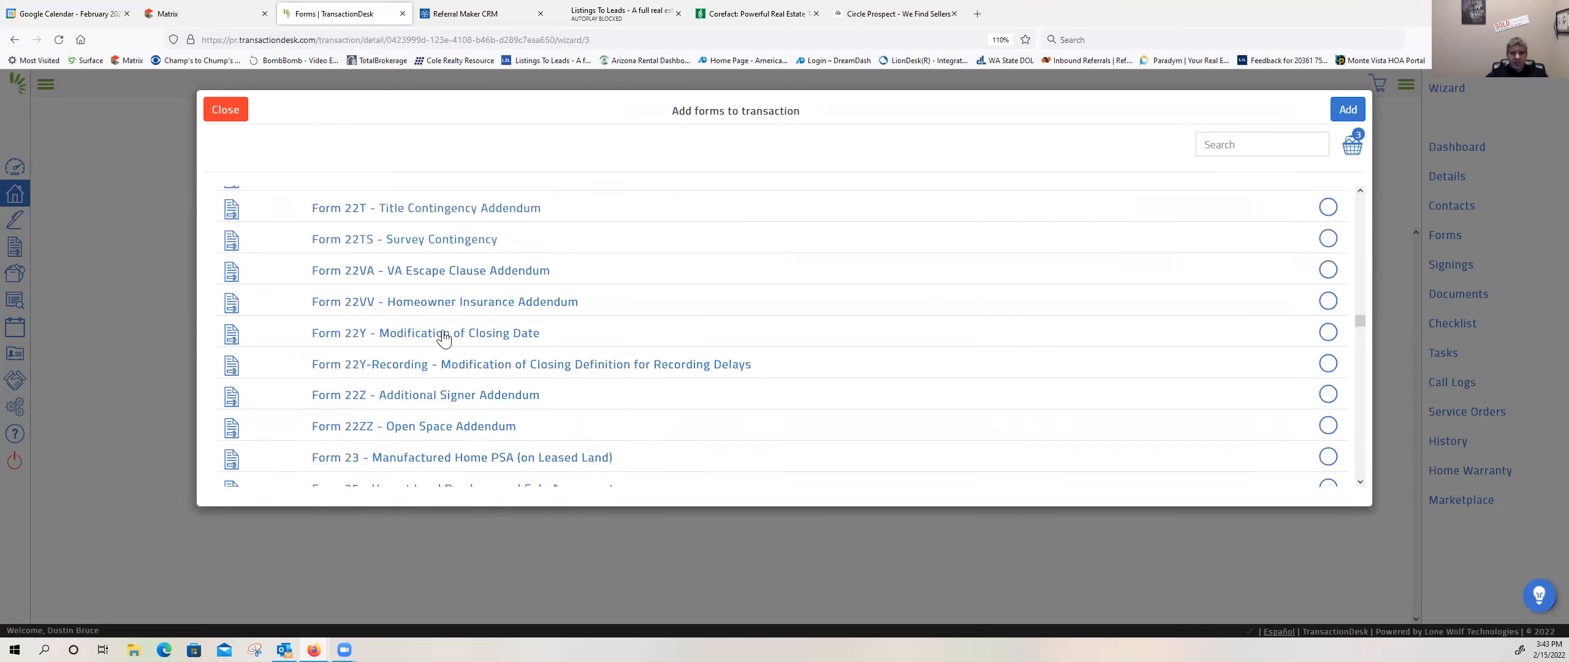
scroll(436, 326, down, 1)
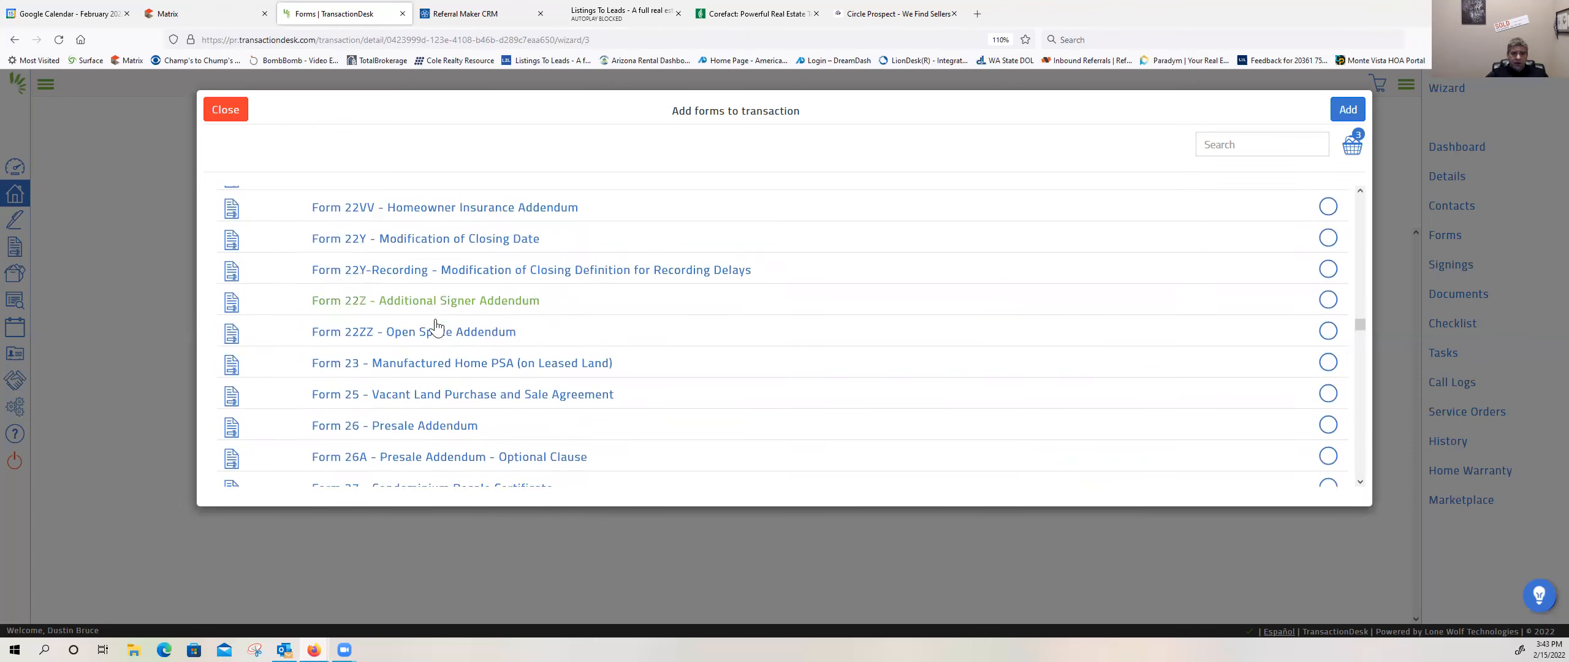
scroll(420, 315, down, 2)
scroll(420, 315, down, 1)
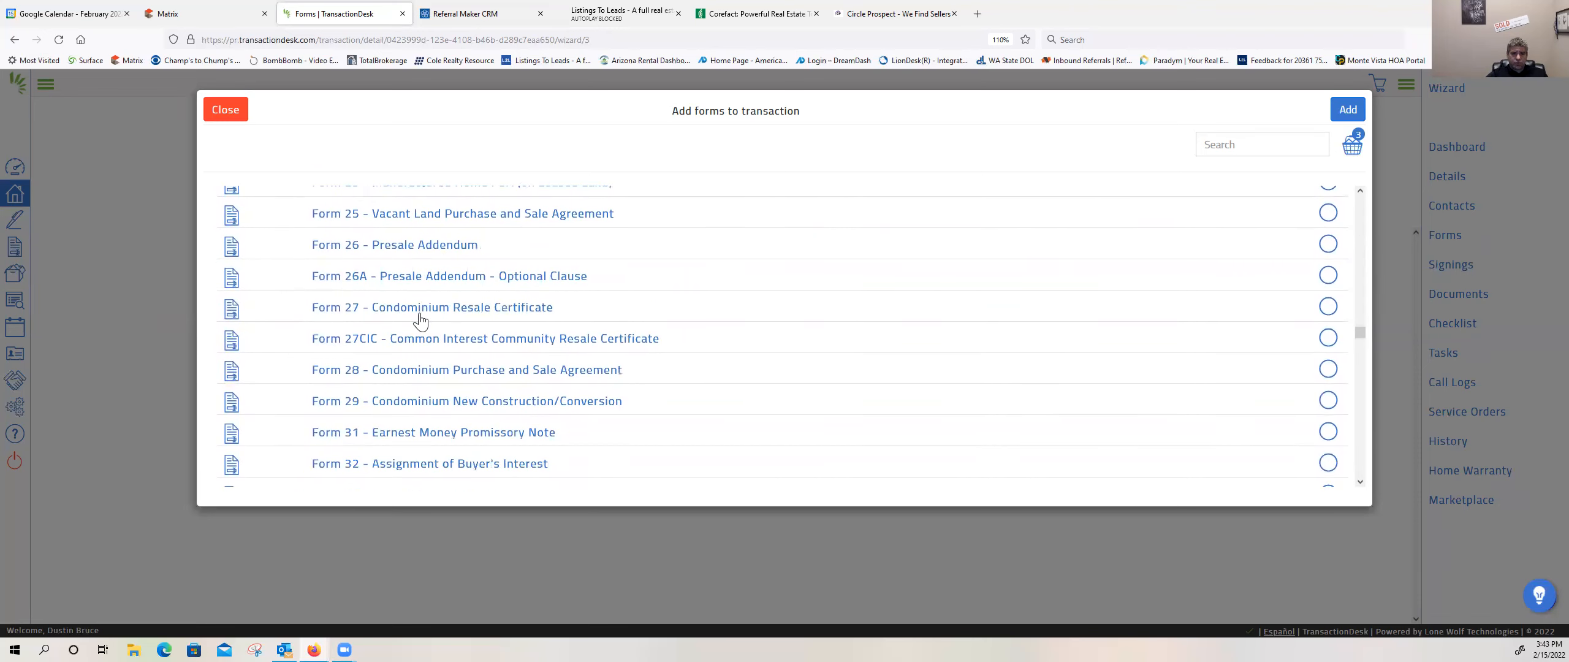
scroll(420, 319, down, 3)
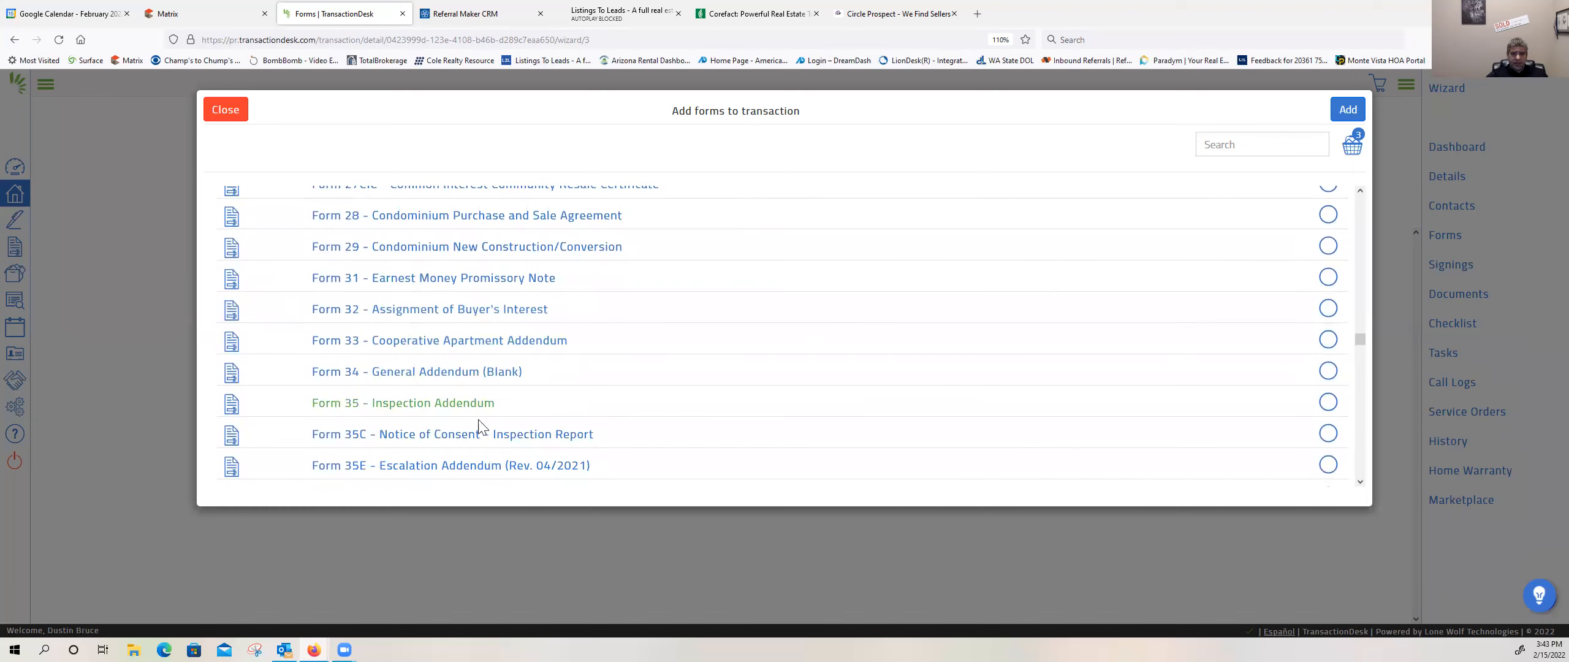
click(1326, 408)
Step: Add Form 42 - Agency Disclosure to the form selection
scroll(635, 429, down, 1)
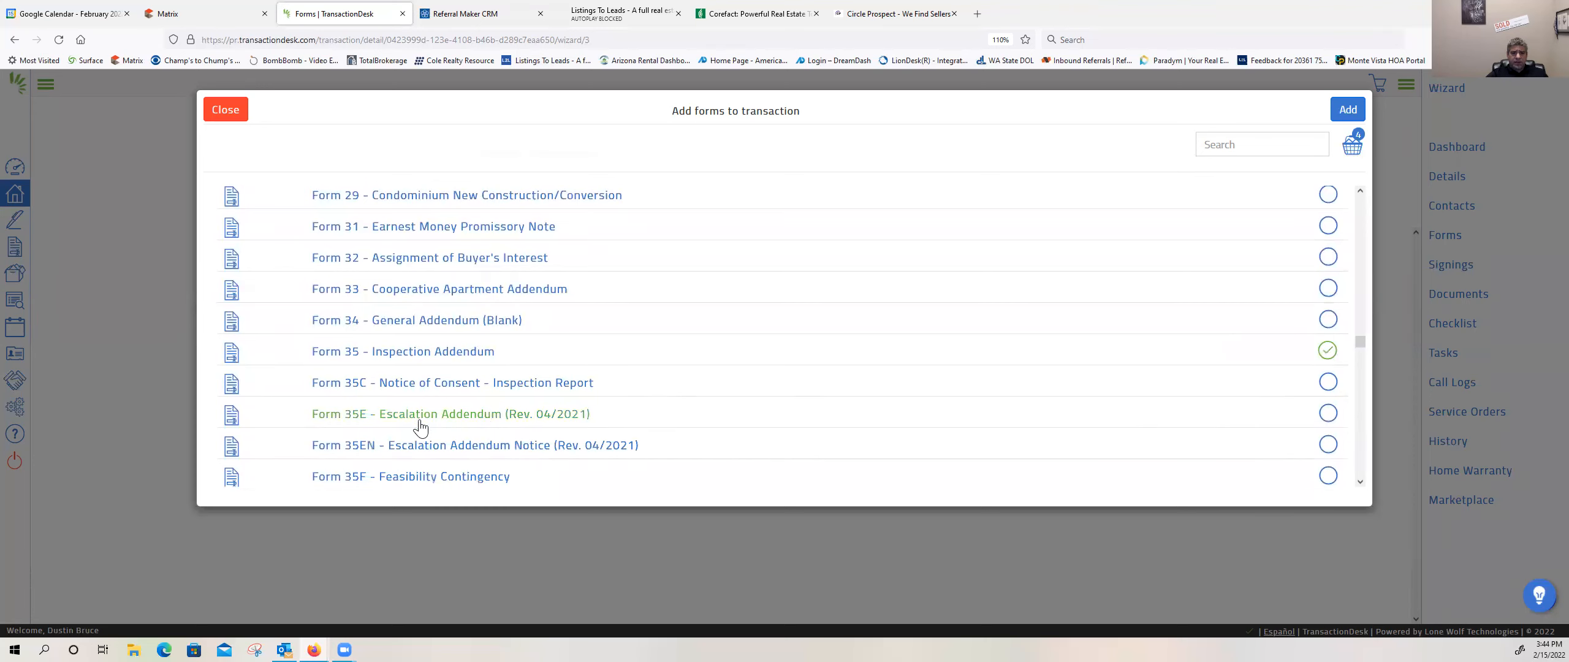
scroll(411, 429, down, 3)
scroll(412, 434, down, 3)
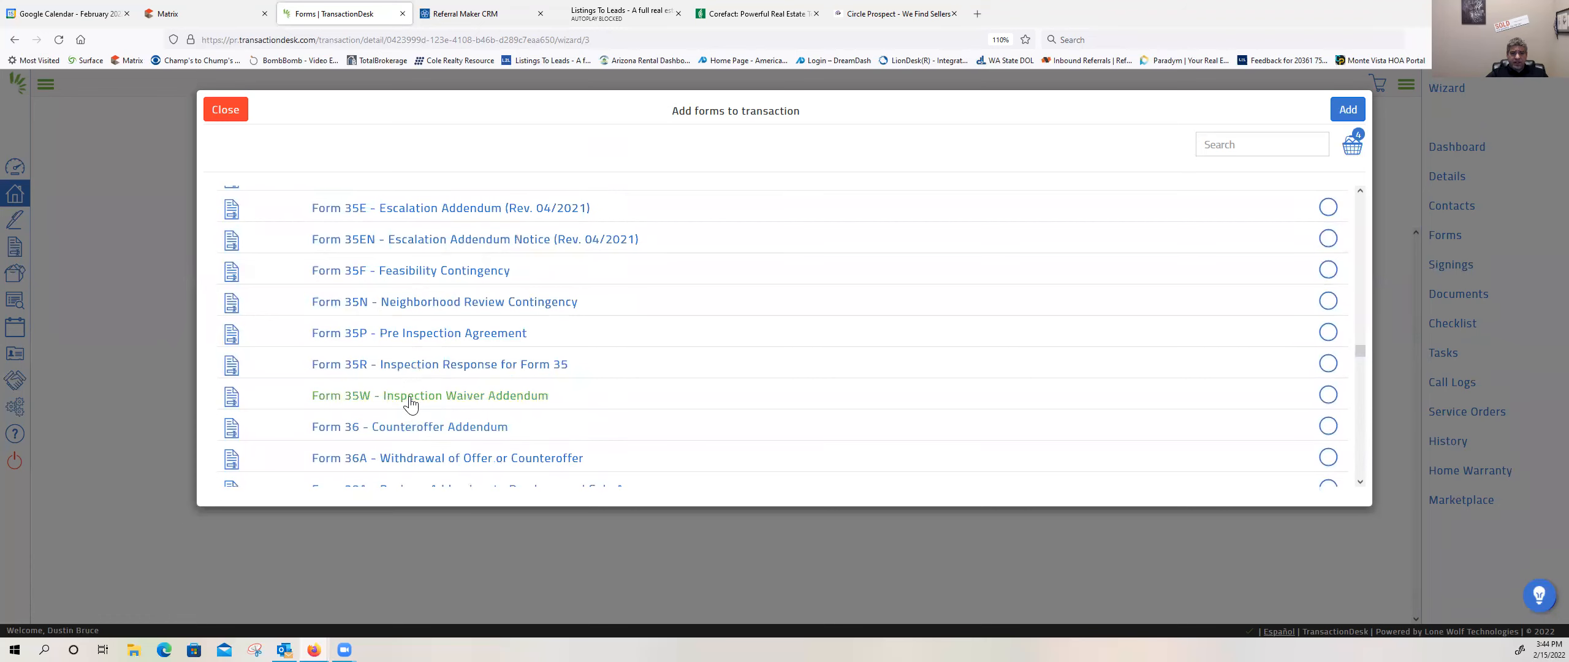
scroll(412, 402, down, 5)
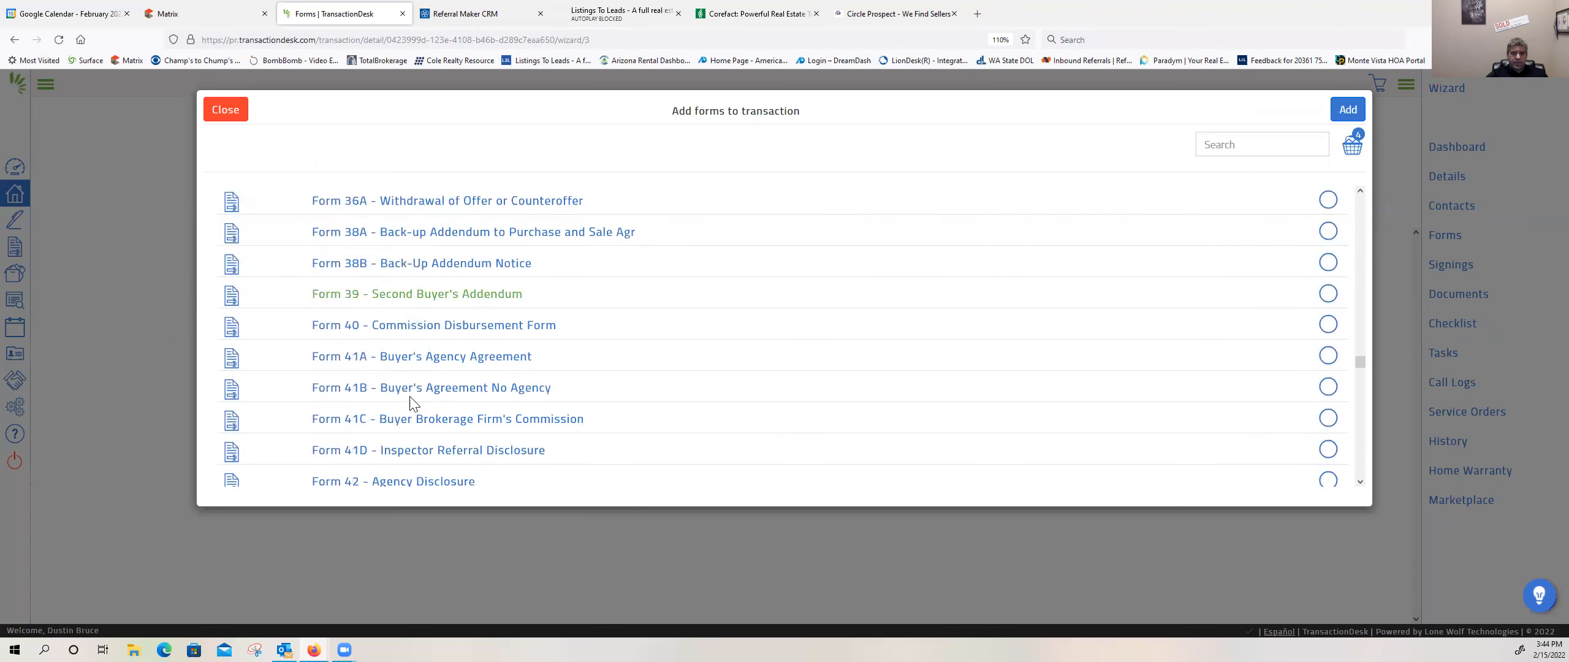
scroll(412, 404, down, 2)
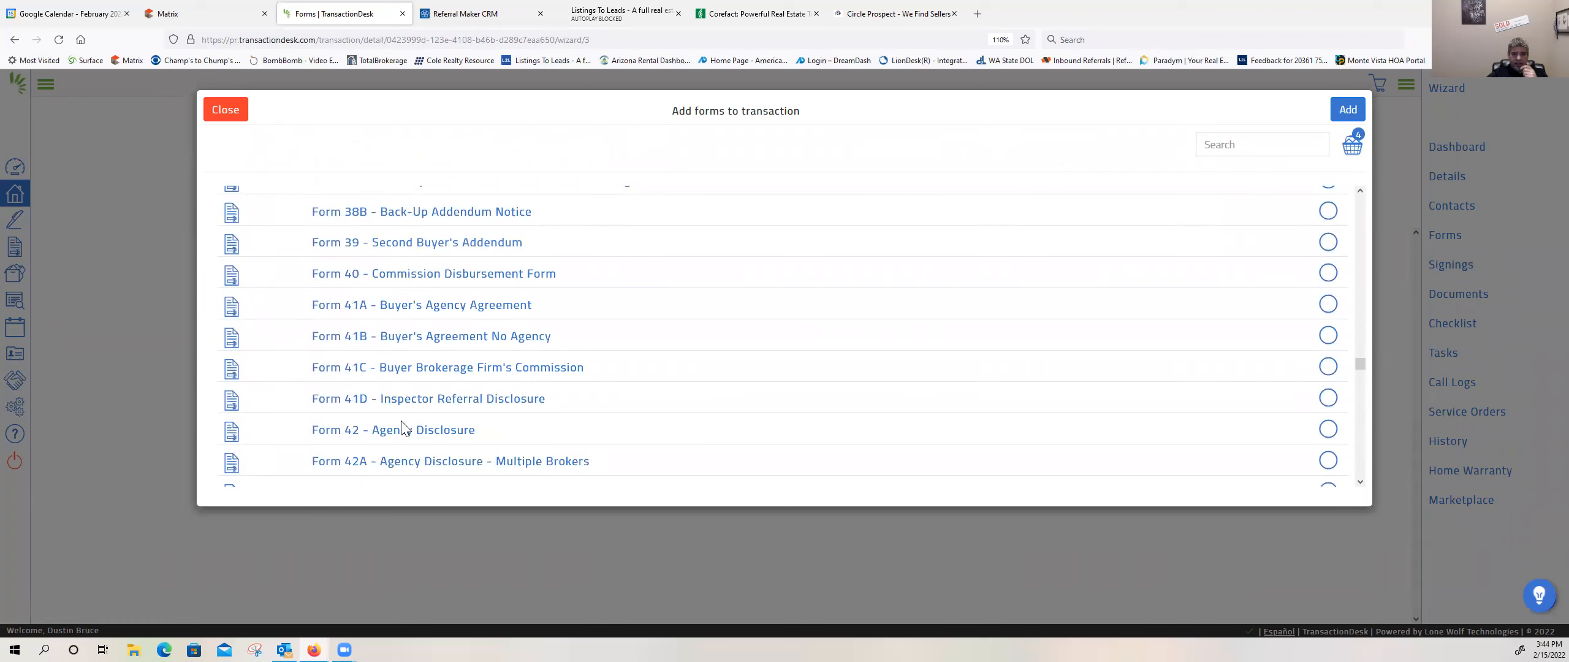
scroll(405, 429, down, 2)
click(1327, 384)
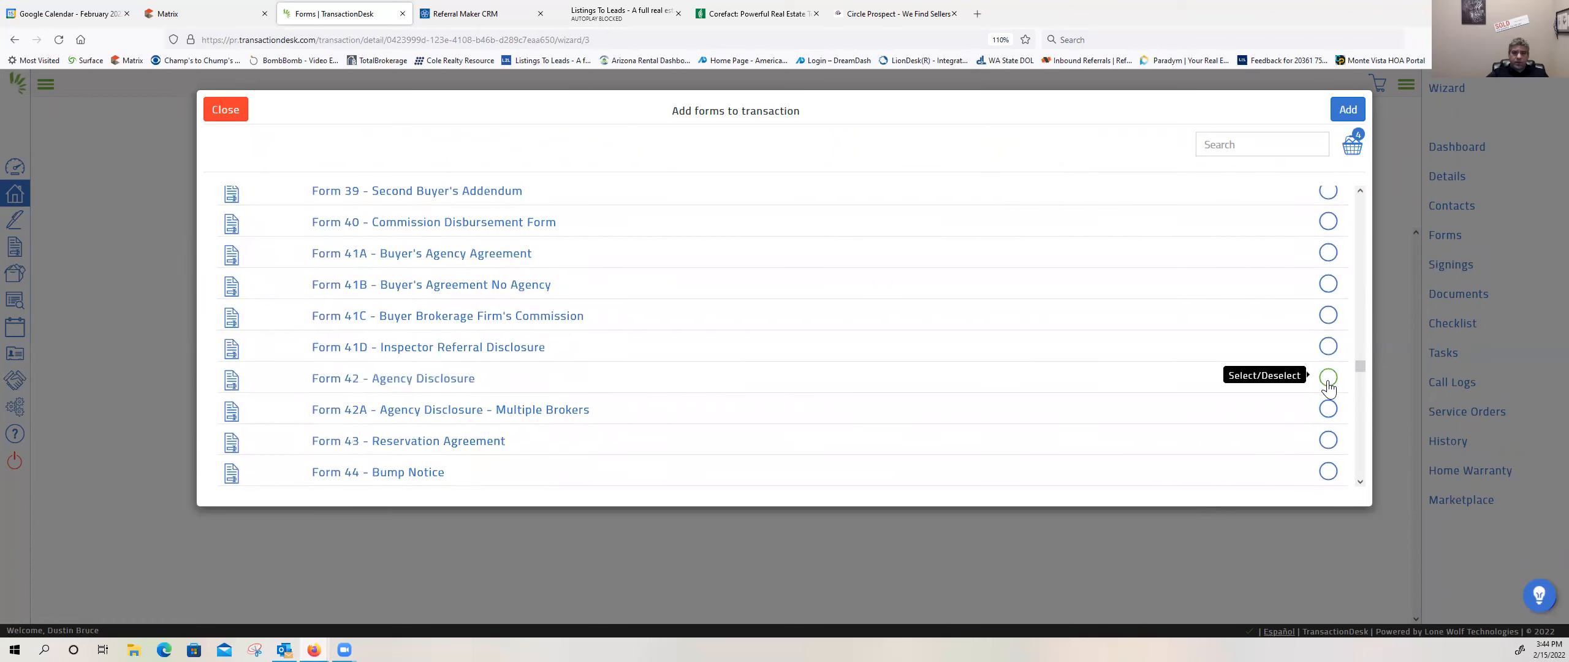
Step: Look back over the selected forms, add them to the transaction, and advance the wizard to the Documents step
scroll(827, 432, down, 5)
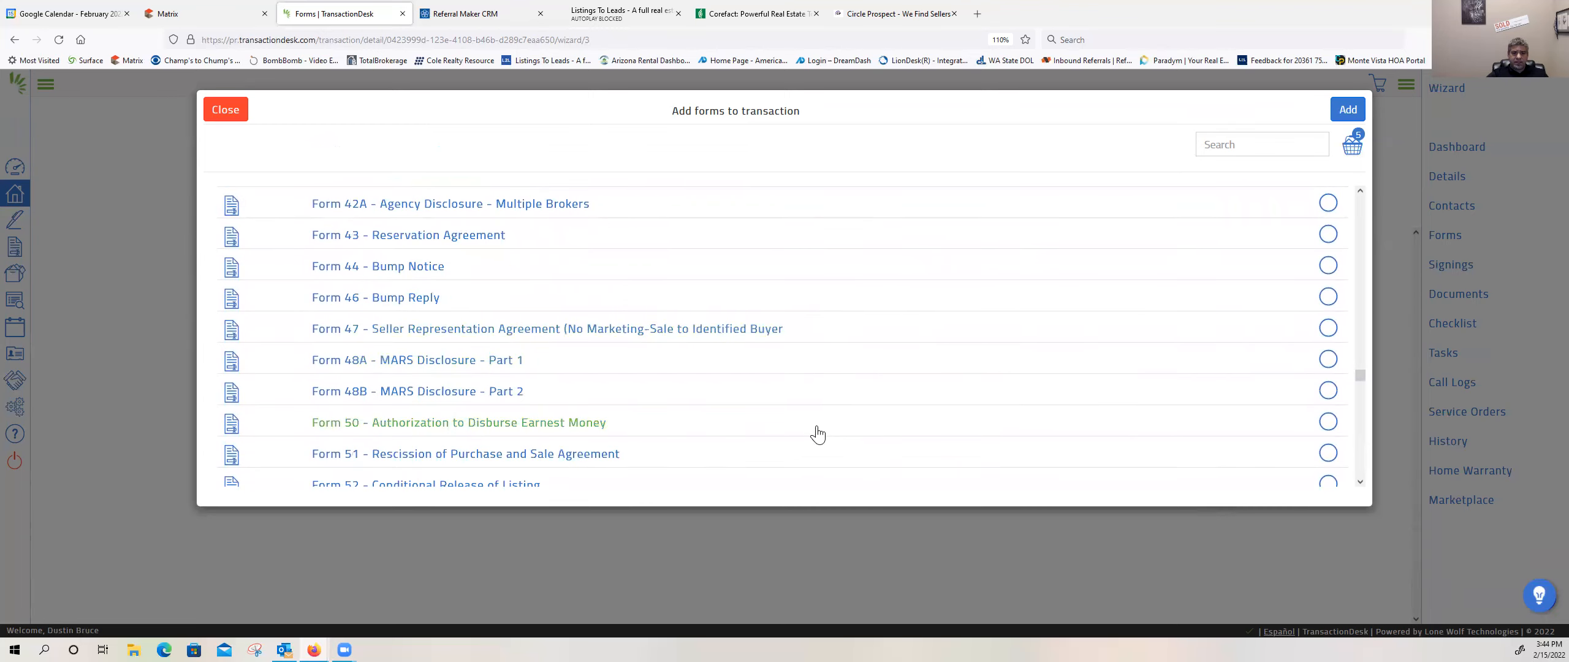
scroll(815, 434, down, 12)
scroll(799, 432, up, 15)
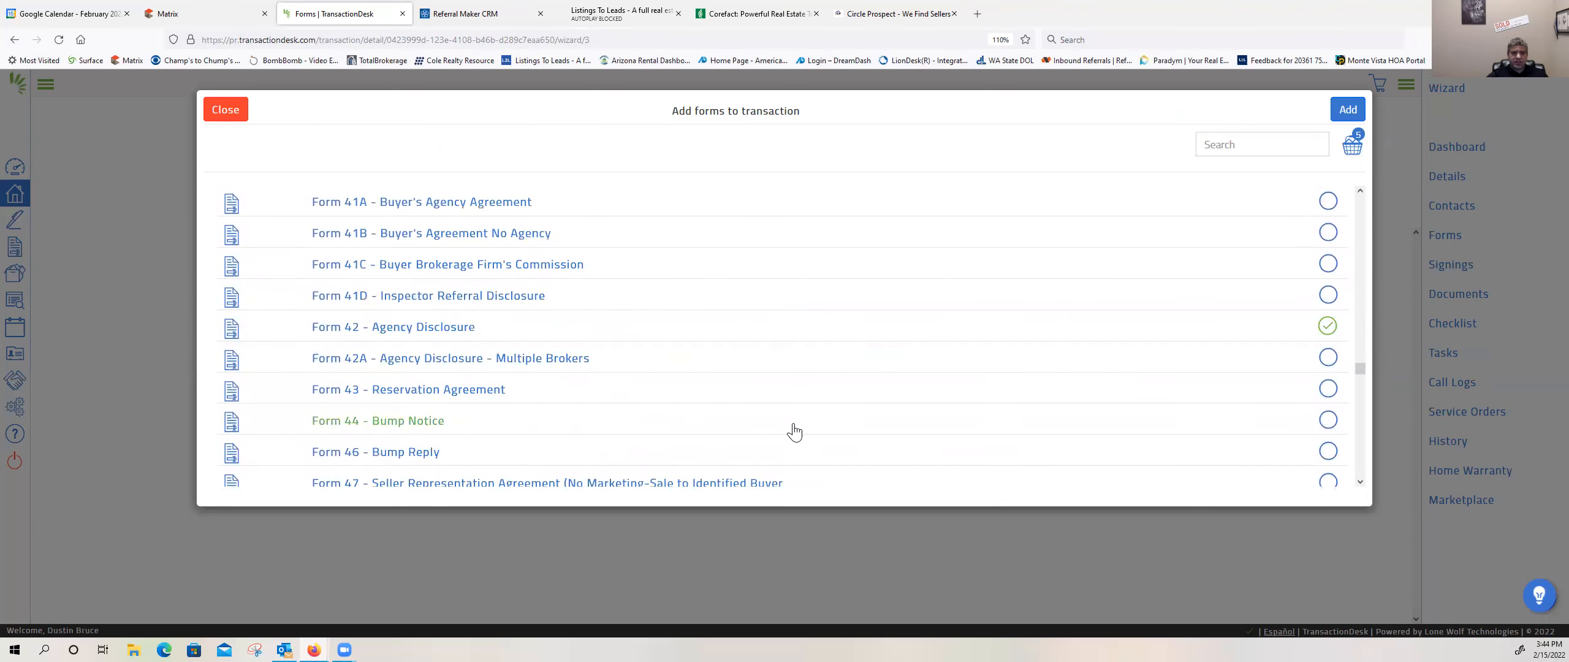
scroll(797, 431, up, 20)
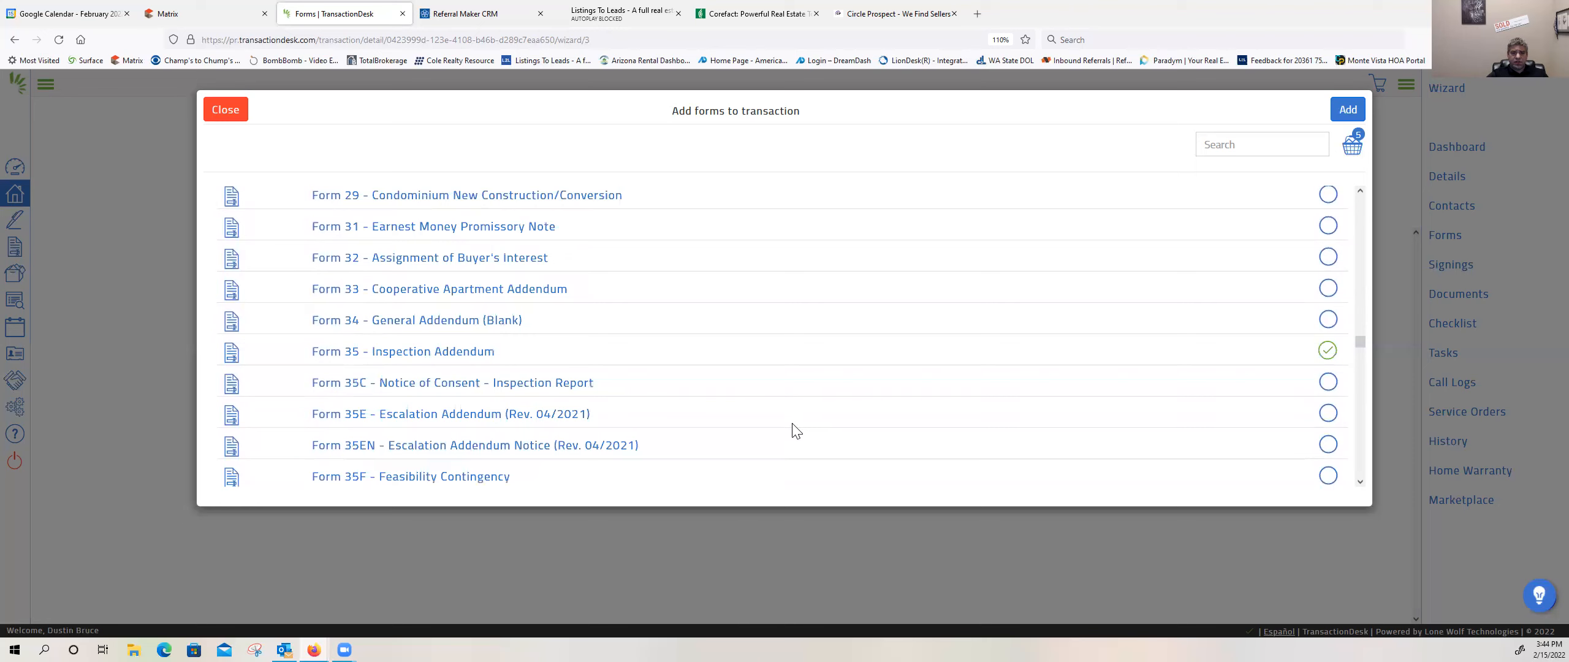
scroll(794, 434, up, 15)
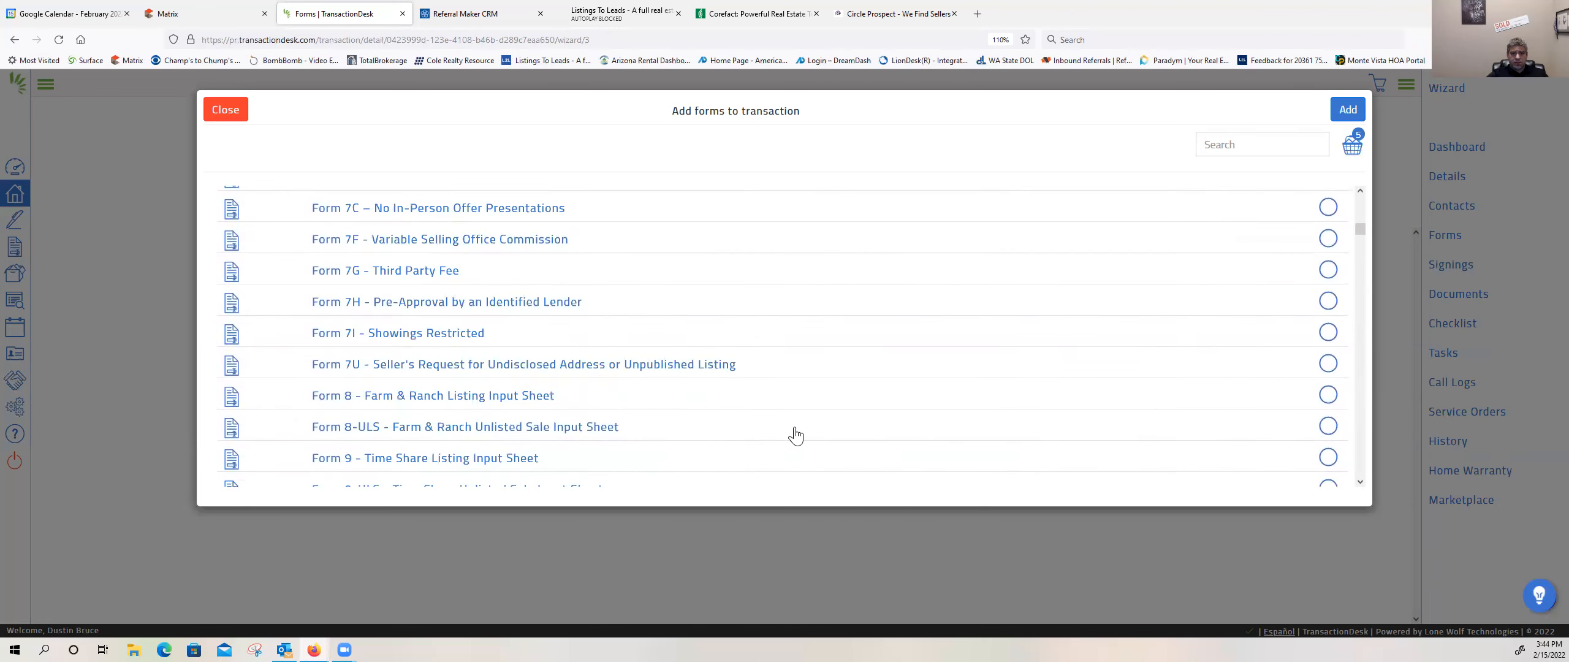
scroll(966, 410, up, 10)
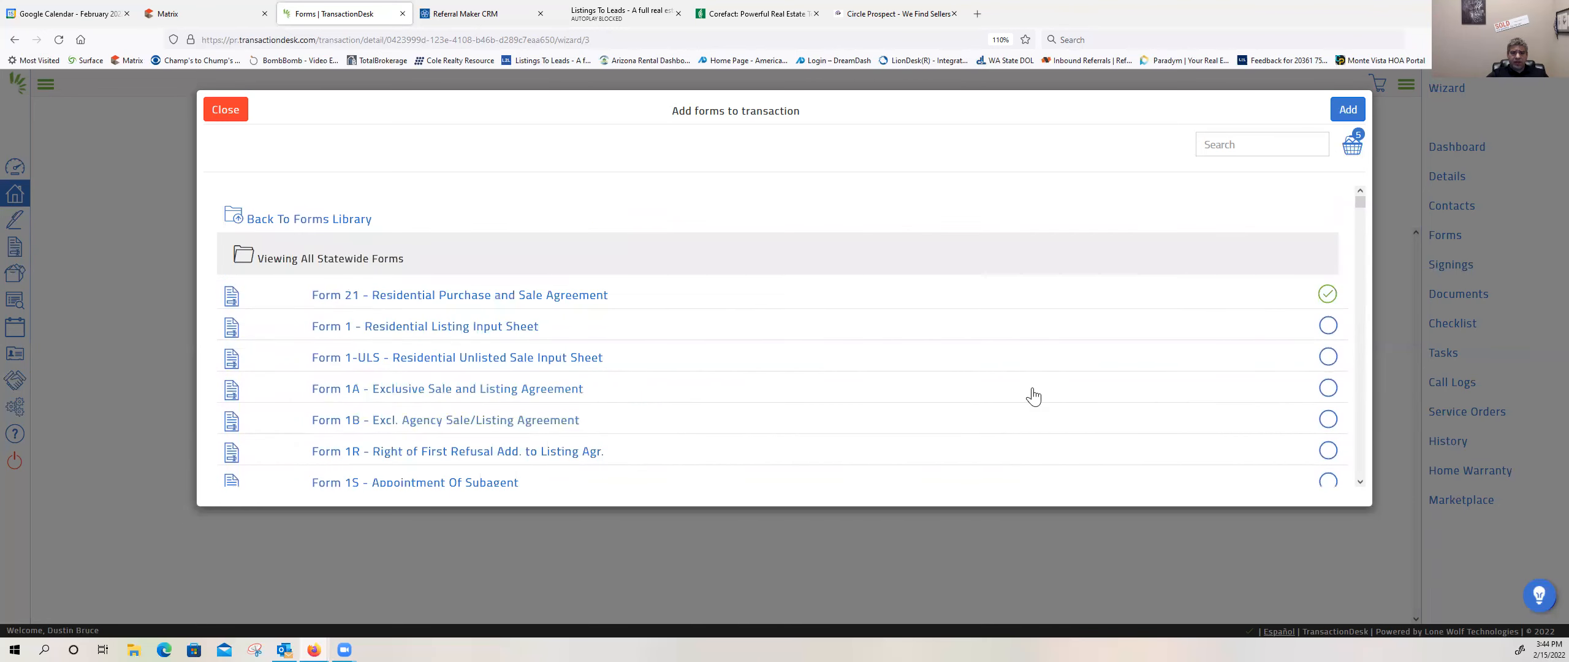
click(1349, 110)
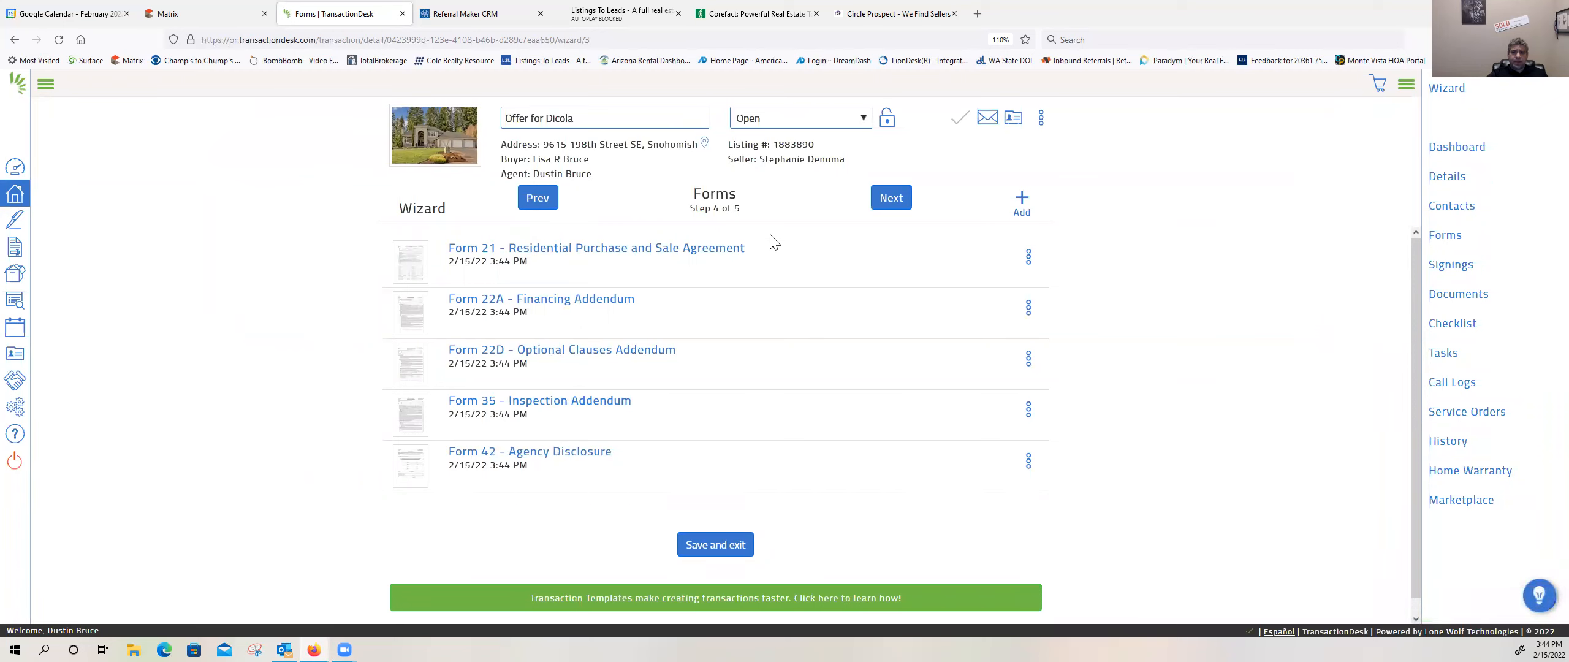
click(886, 197)
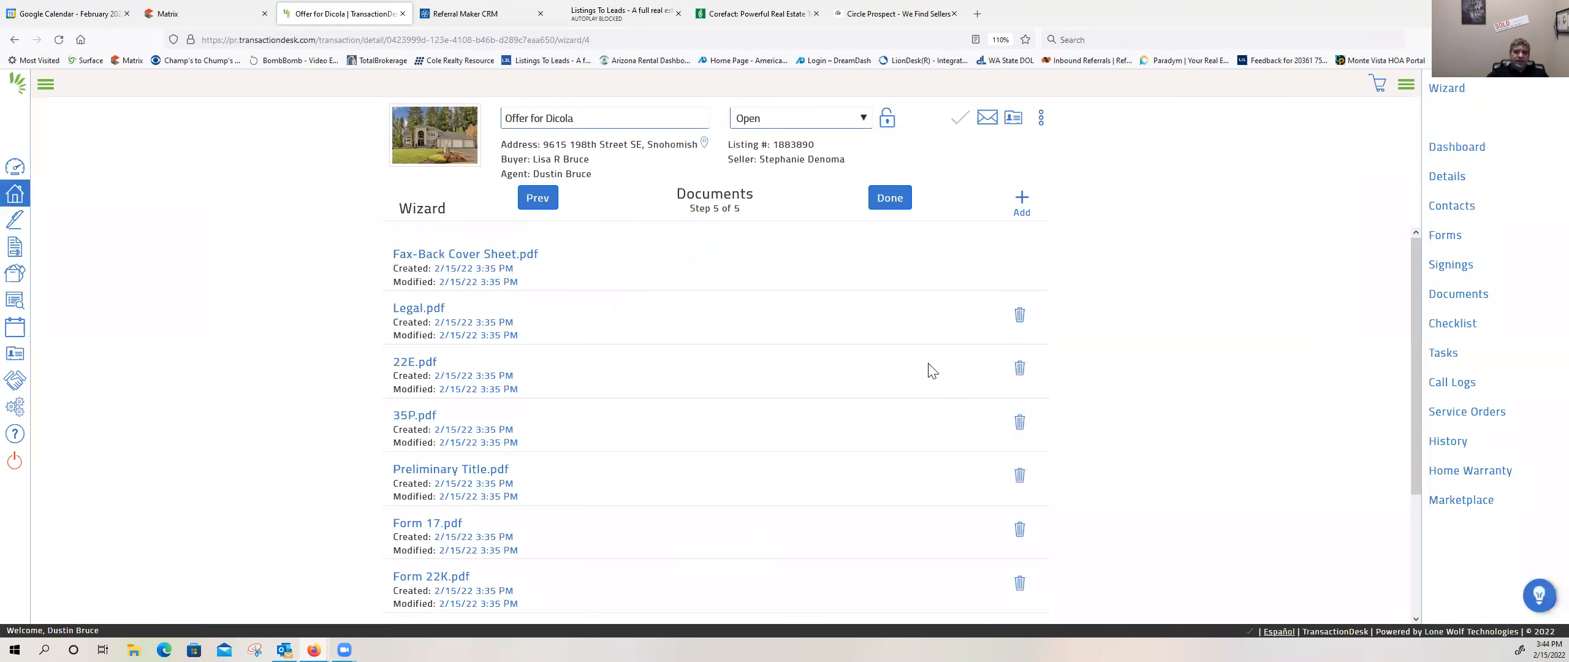
Step: Review the transaction's documents from the fax-back cover sheet through the septic inspection
scroll(926, 385, down, 1)
scroll(926, 384, up, 1)
scroll(1180, 375, down, 2)
scroll(1180, 371, up, 2)
scroll(468, 390, down, 2)
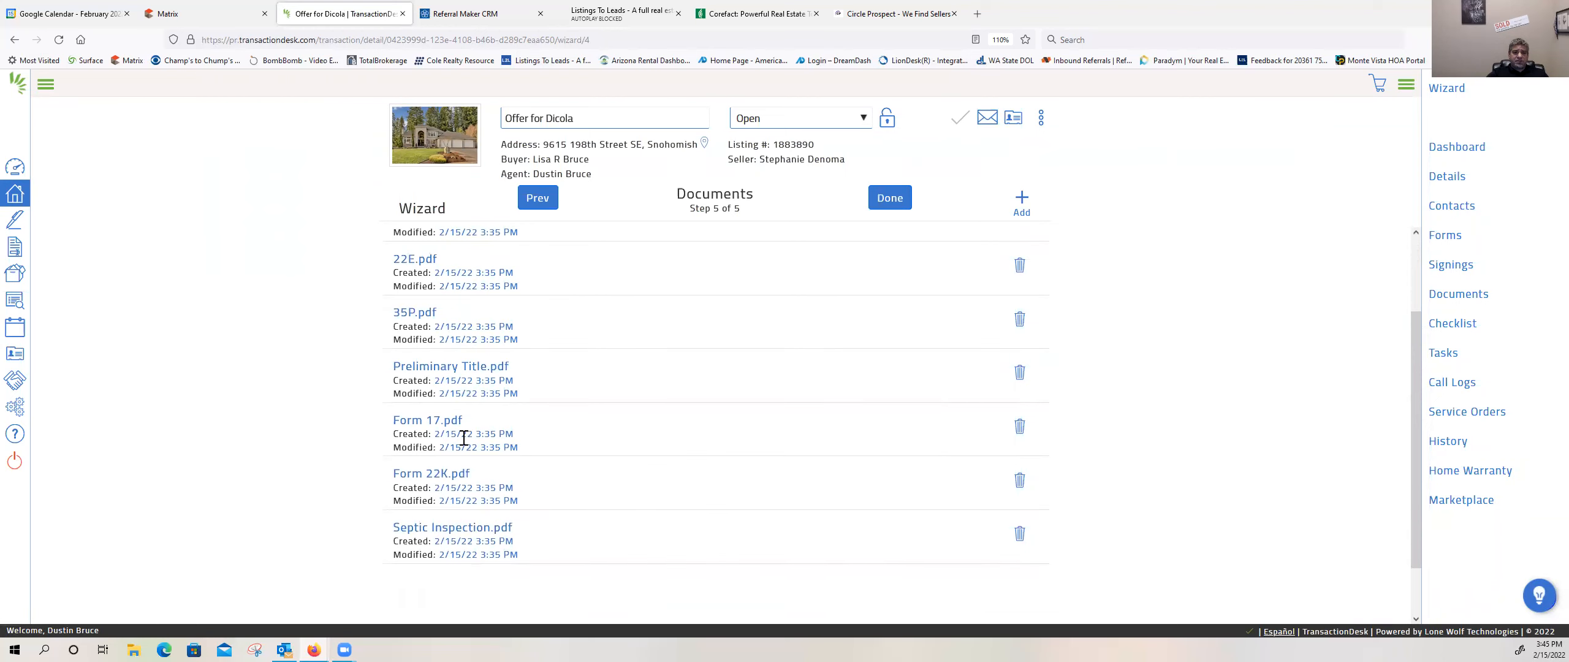
scroll(442, 386, up, 2)
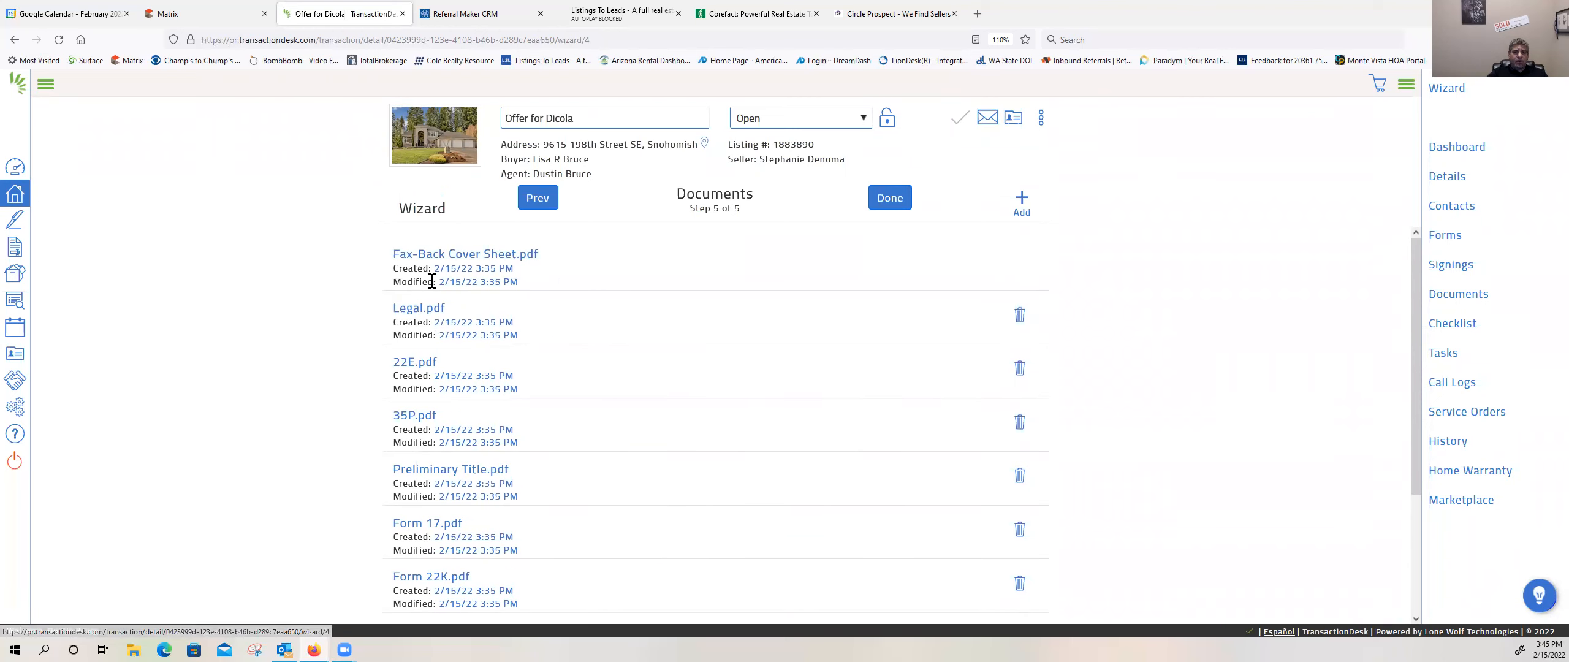
Step: View the Matrix listing's attached PDF documents for comparison, close their list, and return to the TransactionDesk documents
click(184, 13)
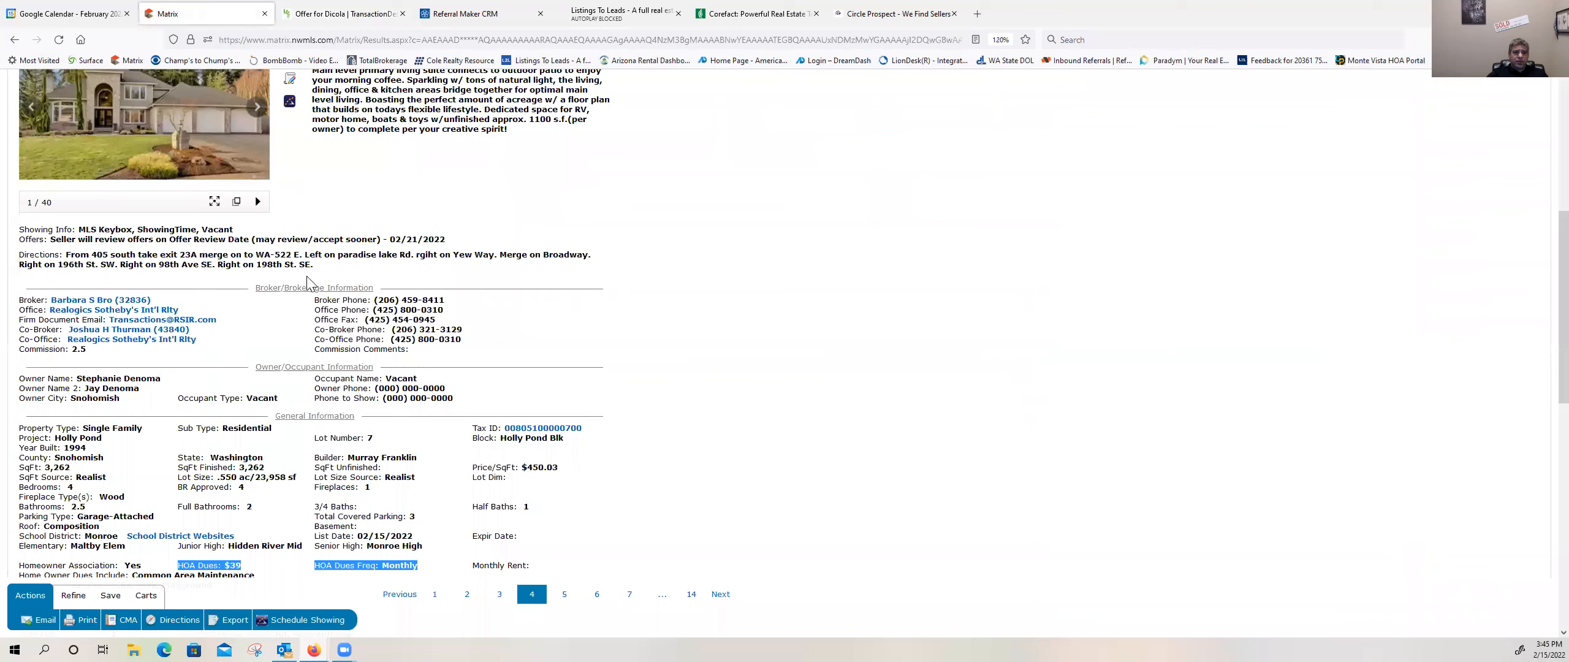
scroll(308, 283, up, 2)
scroll(289, 242, up, 1)
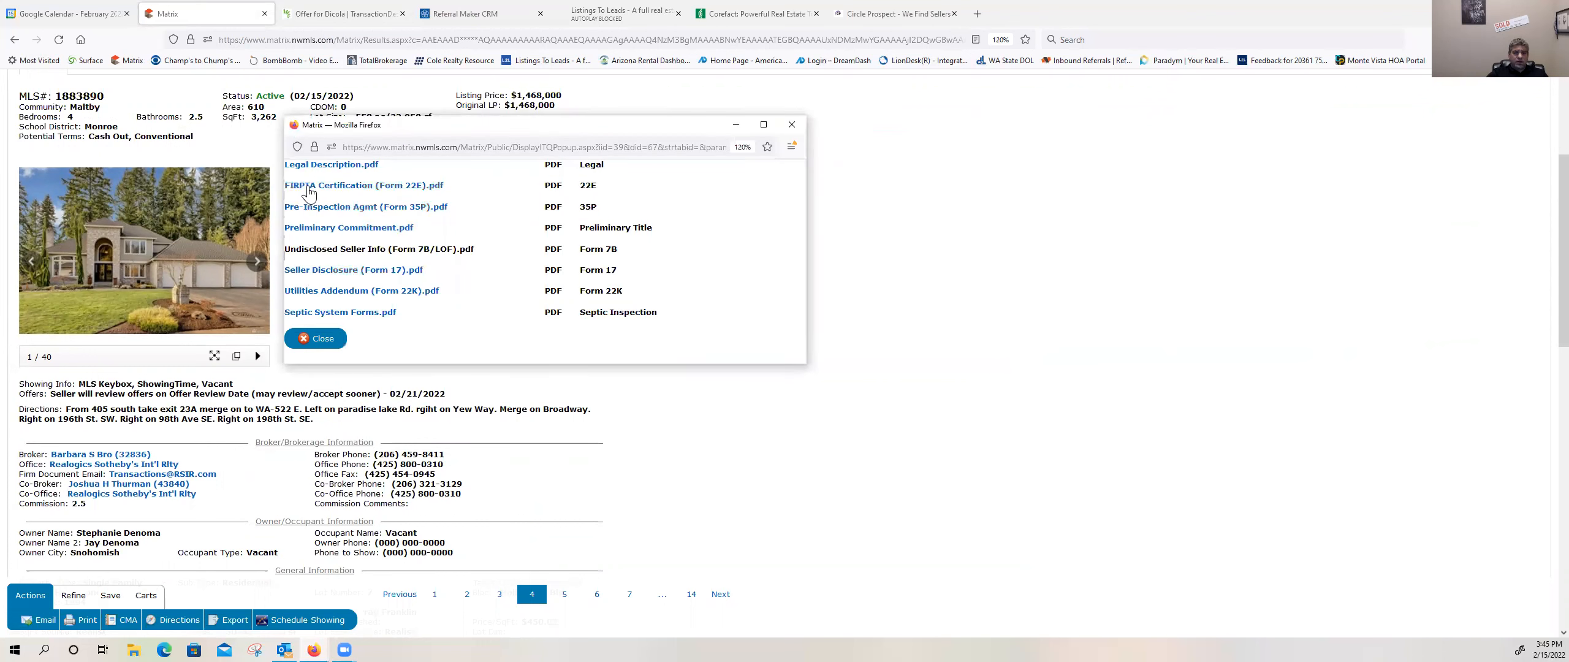
click(318, 341)
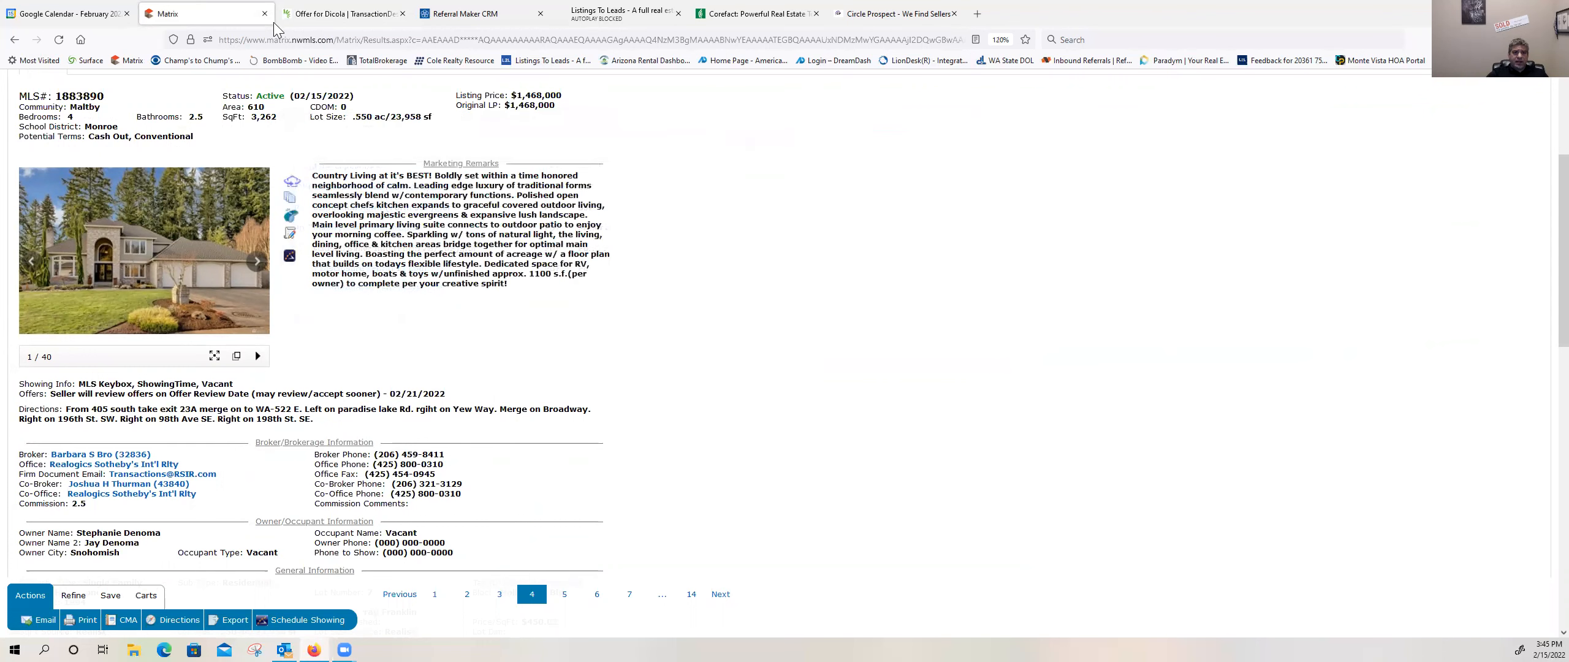
click(309, 18)
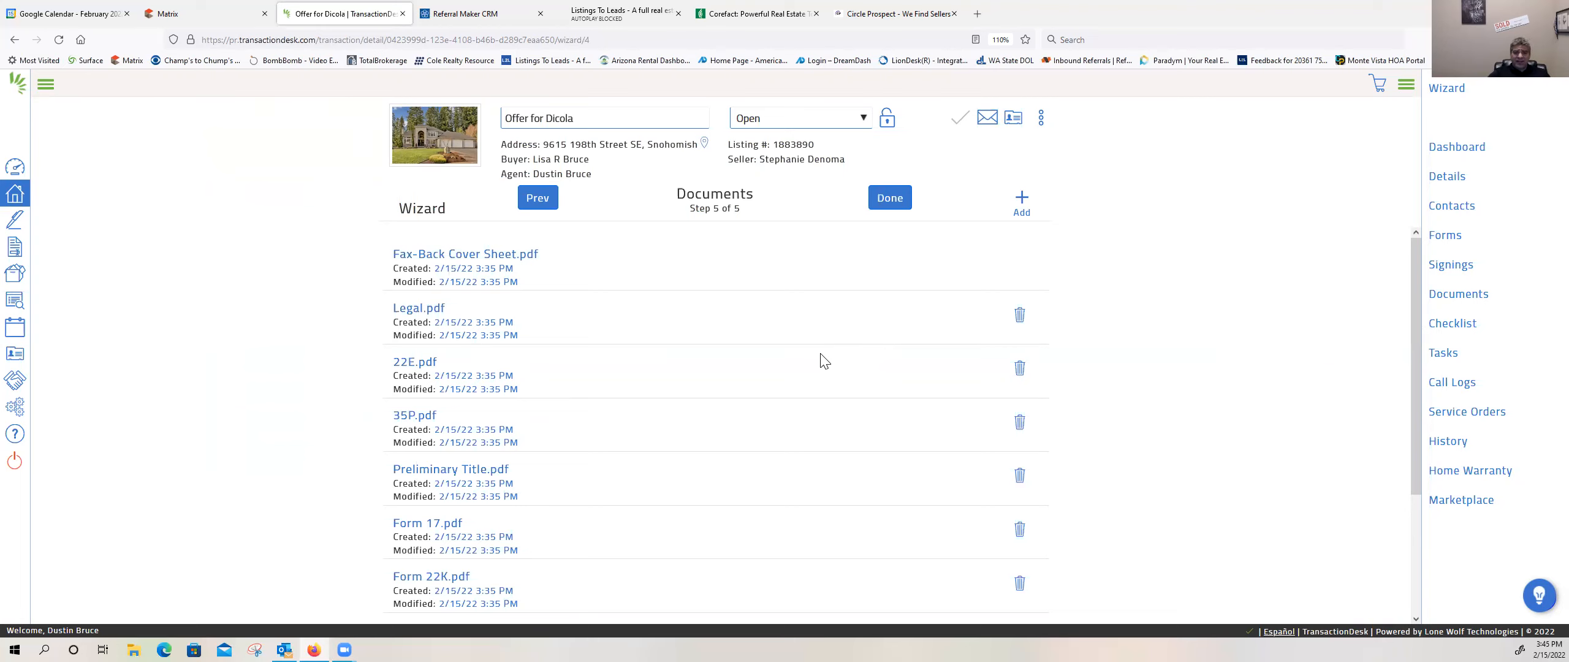
Step: Delete 35P.pdf from the transaction's documents and finish the wizard
scroll(822, 360, down, 3)
scroll(821, 360, up, 2)
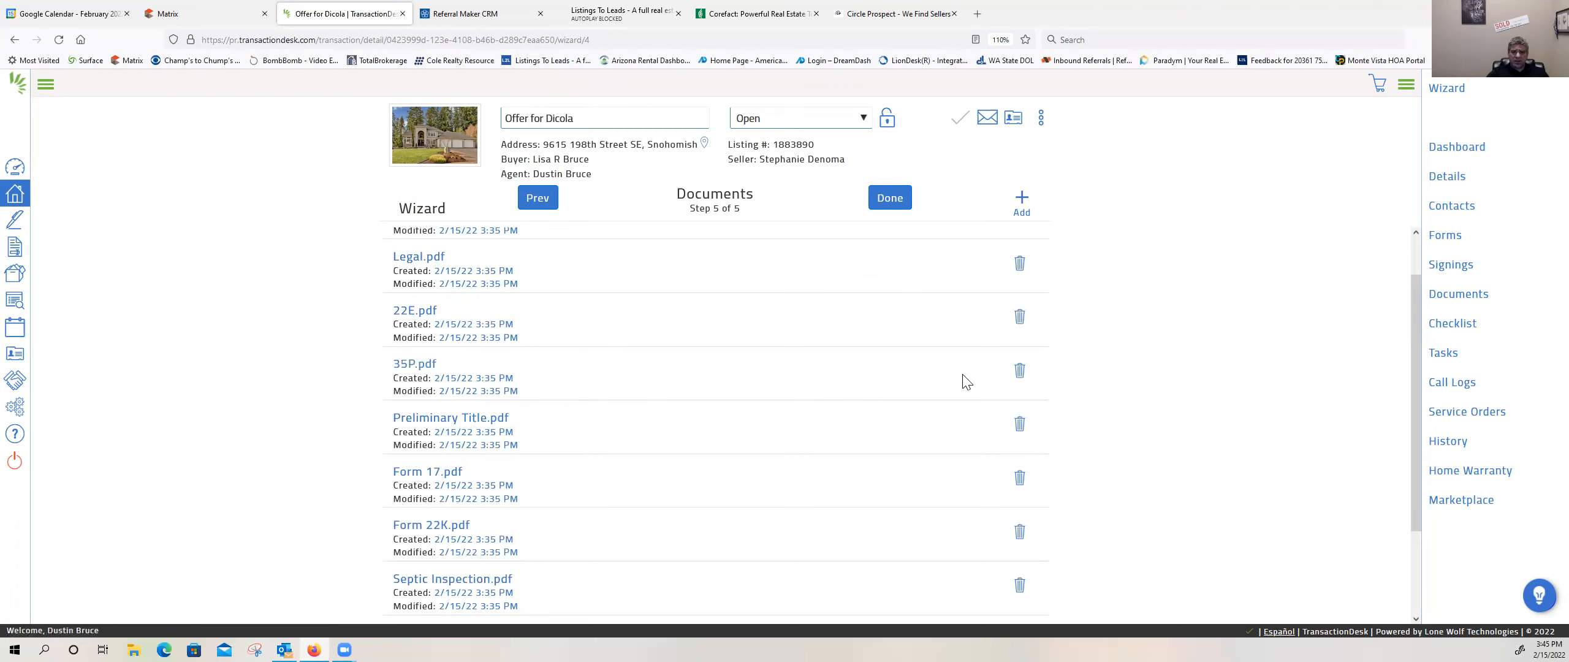
click(1019, 370)
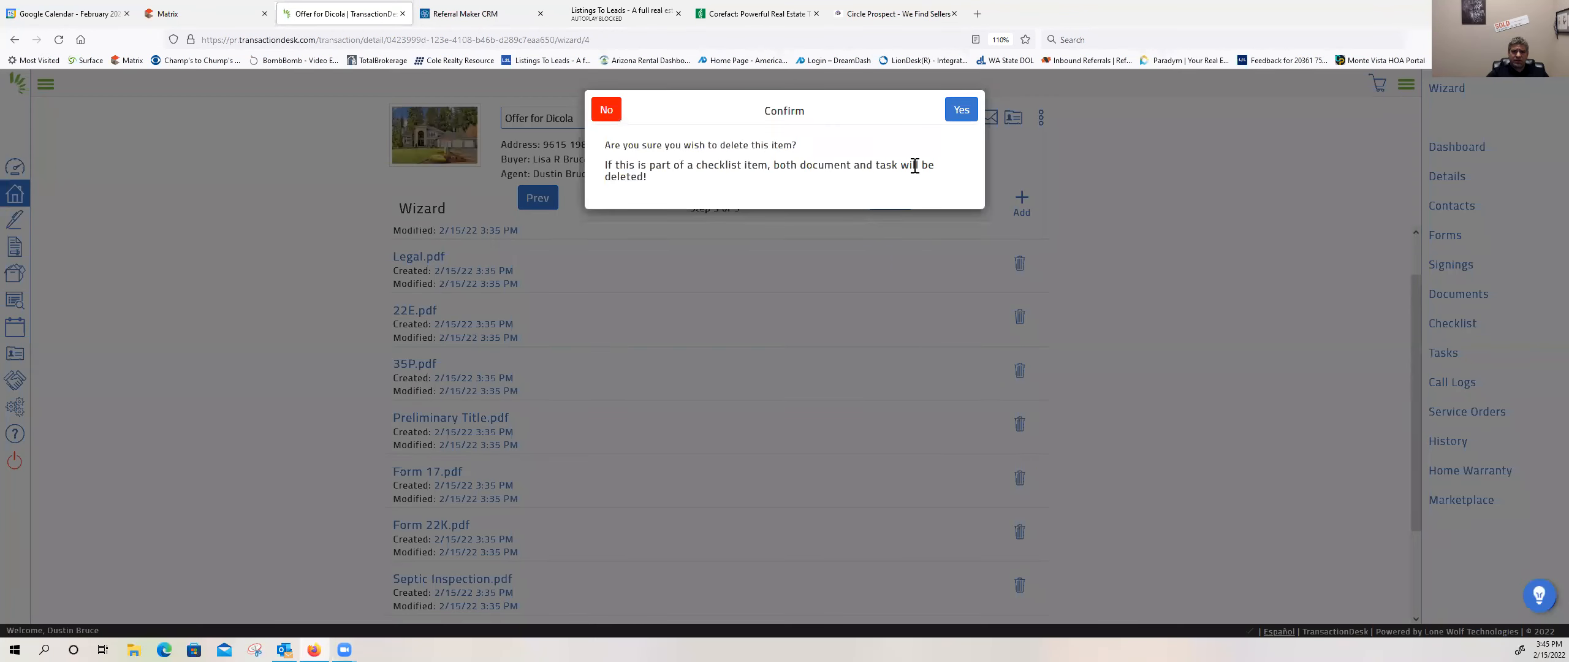
click(960, 109)
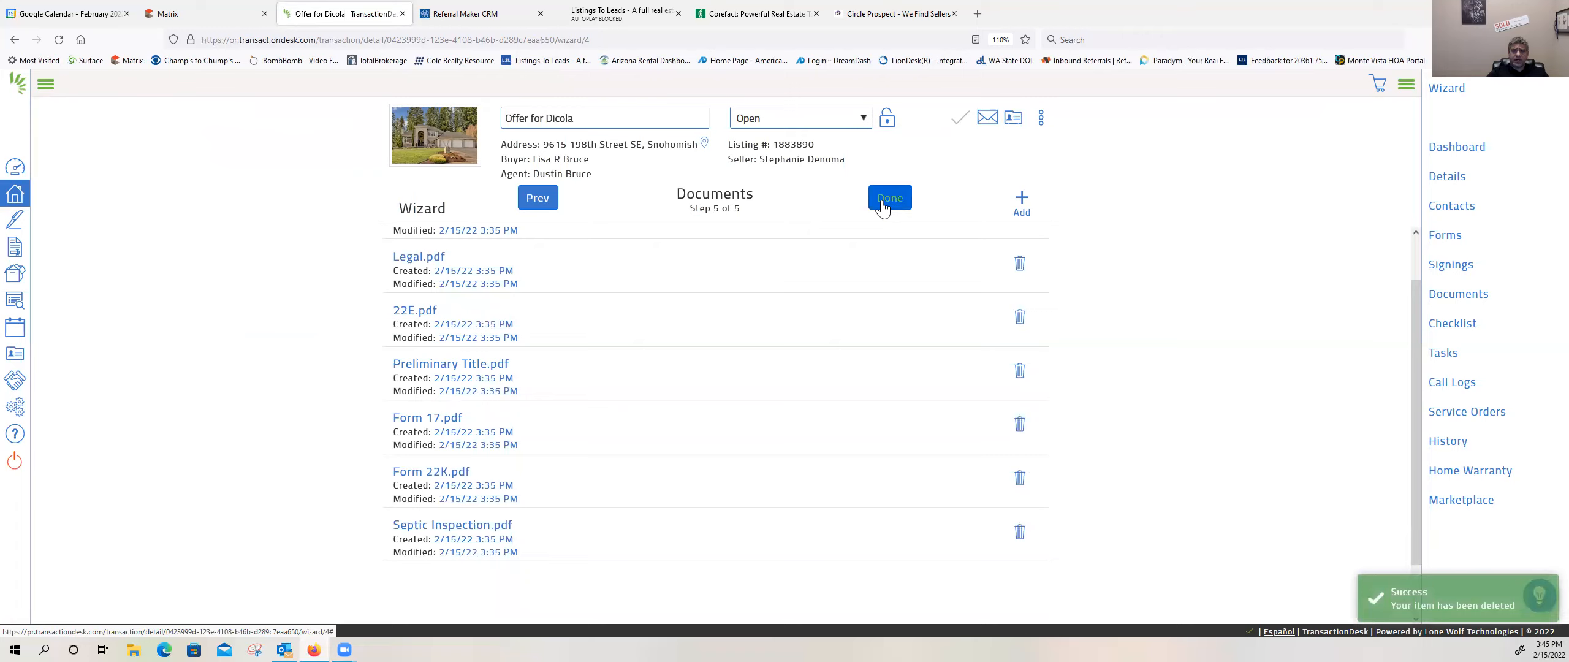
click(877, 199)
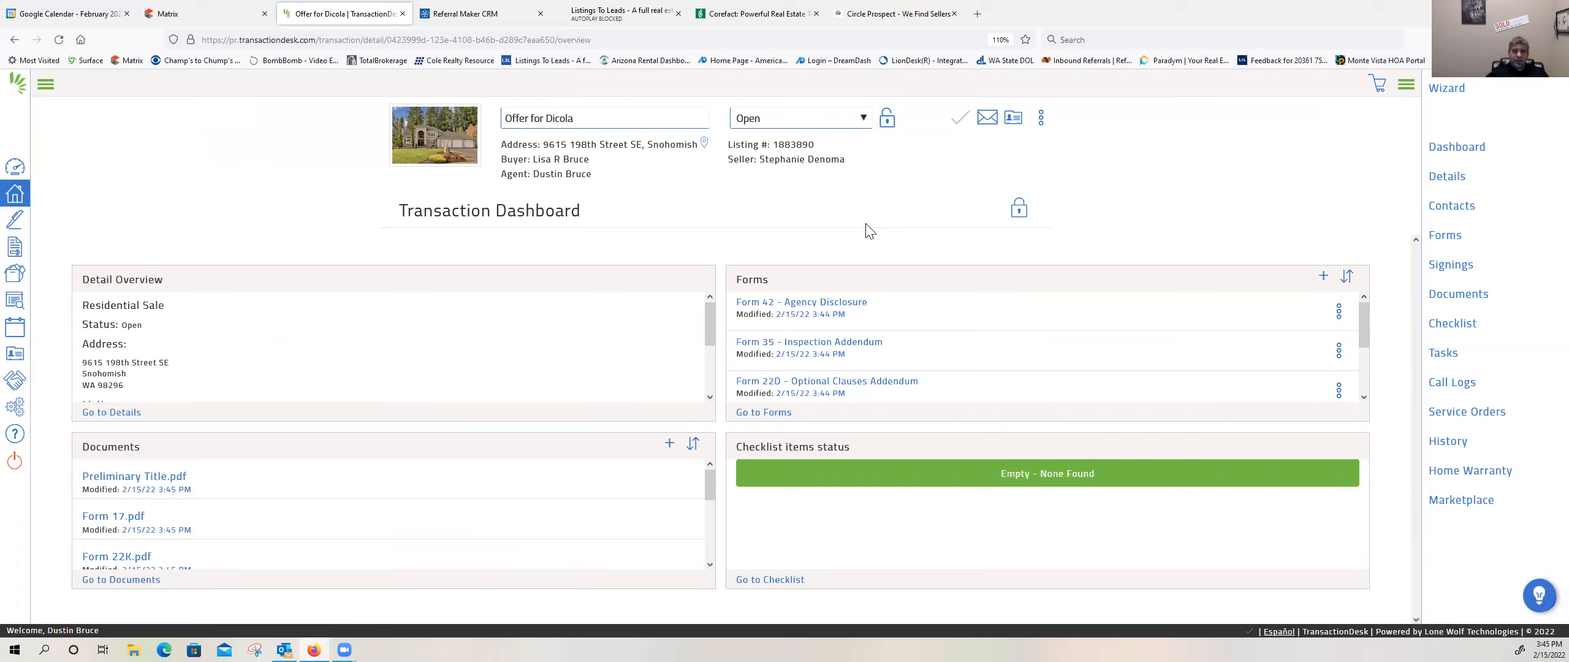
Step: Open Form 42 - Agency Disclosure and set both the represented party and the first signature line to Buyer
click(820, 313)
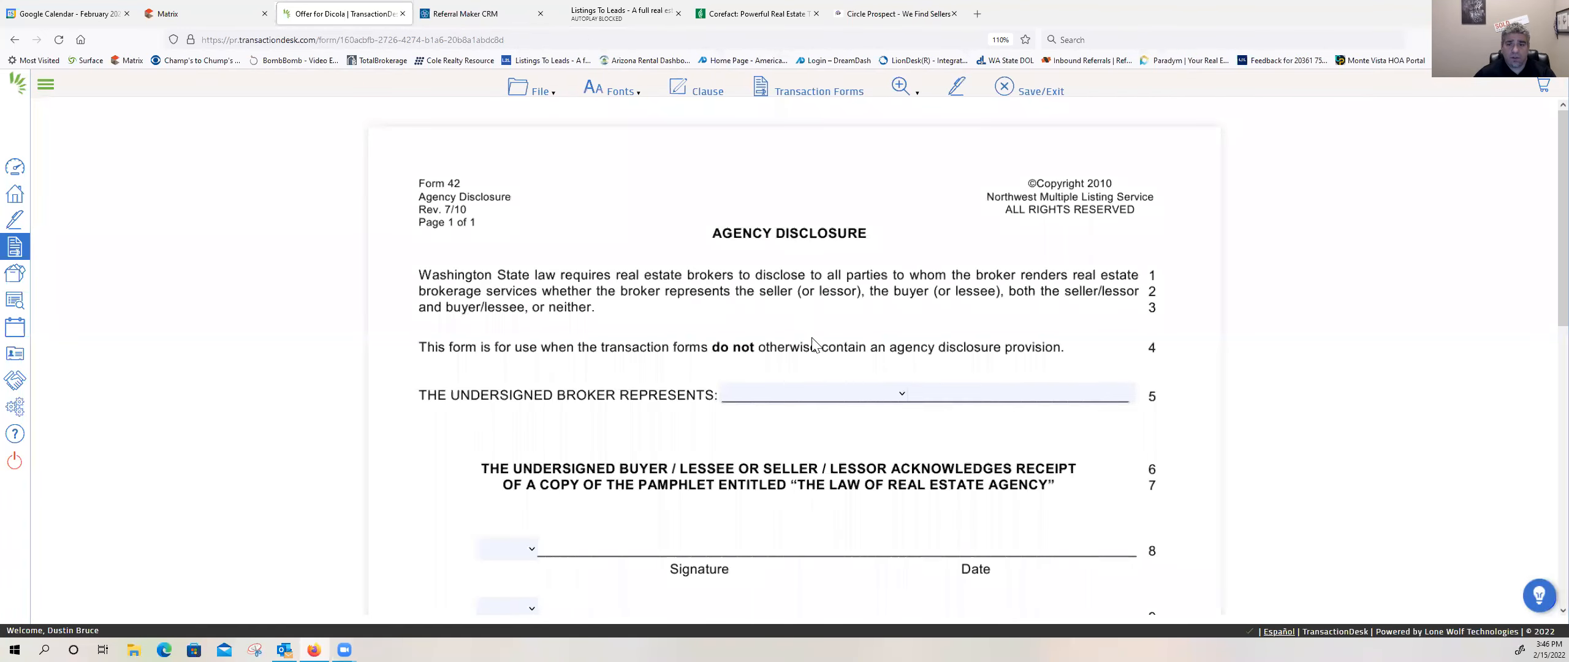
click(894, 402)
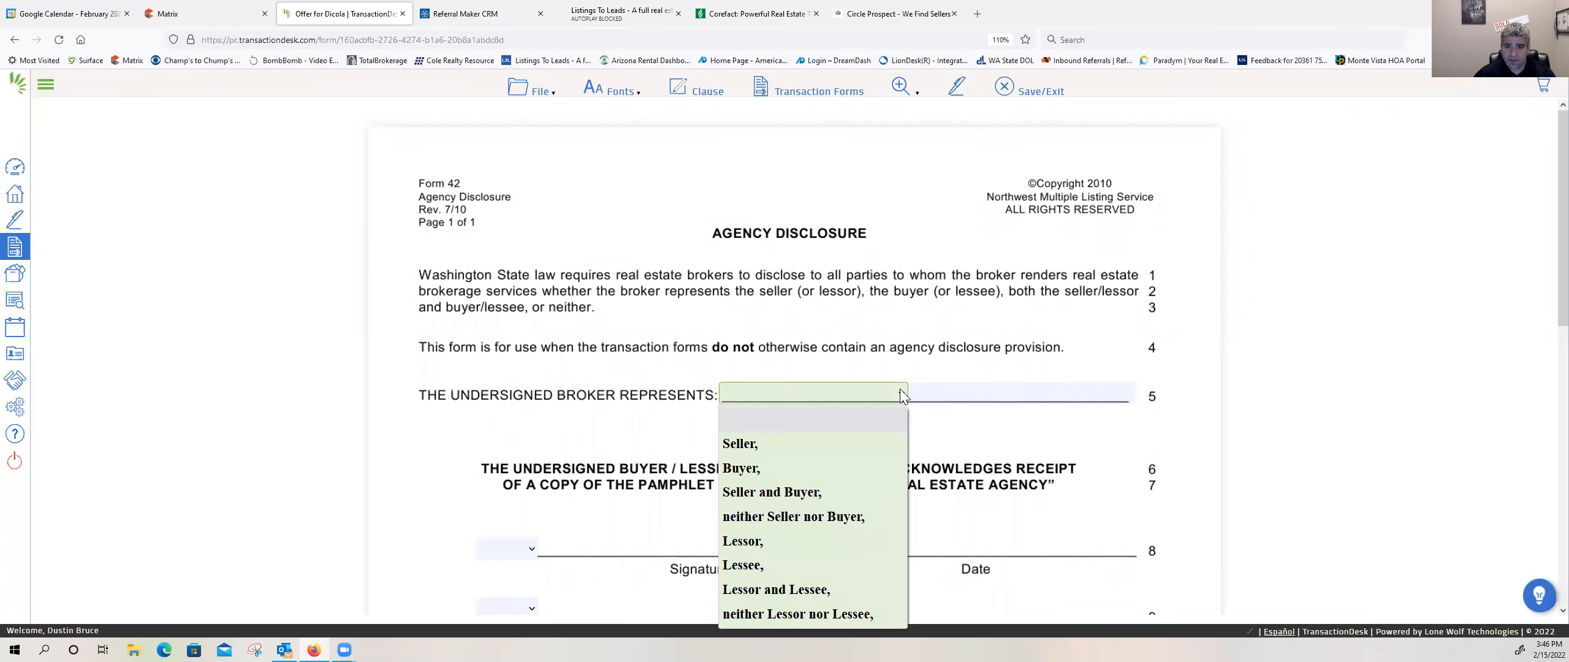
click(824, 461)
scroll(807, 444, down, 3)
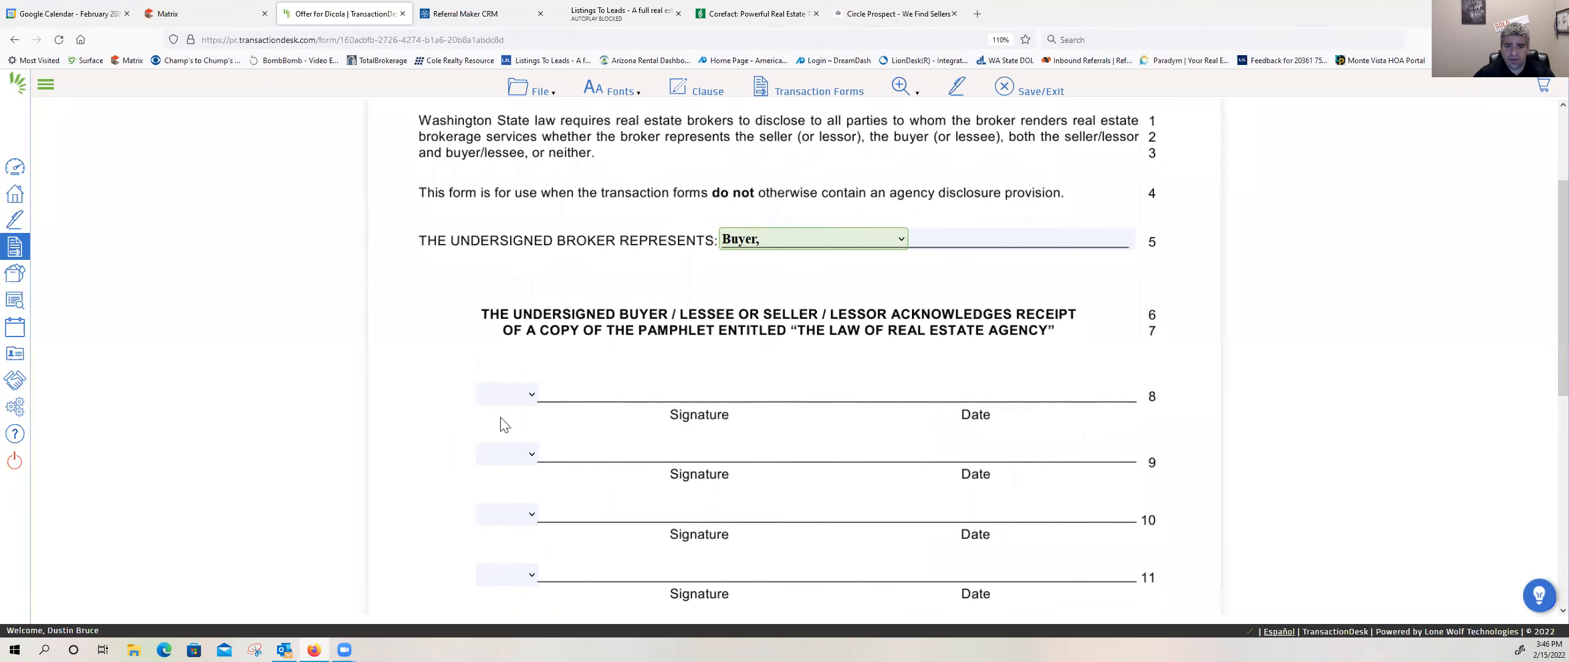
click(526, 393)
click(526, 469)
click(529, 450)
click(528, 449)
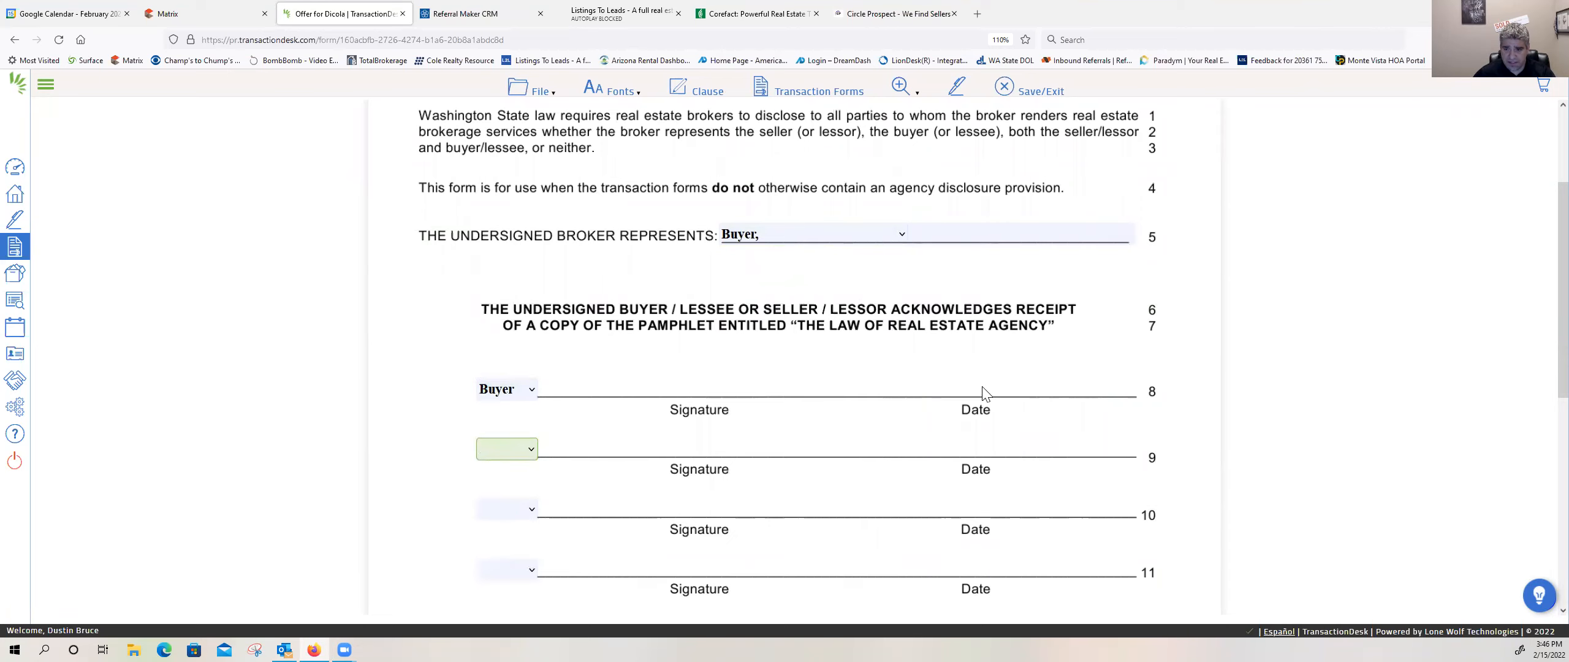
Step: Enter the broker's full name on the Broker line of the Agency Disclosure
scroll(673, 406, down, 5)
scroll(673, 406, down, 2)
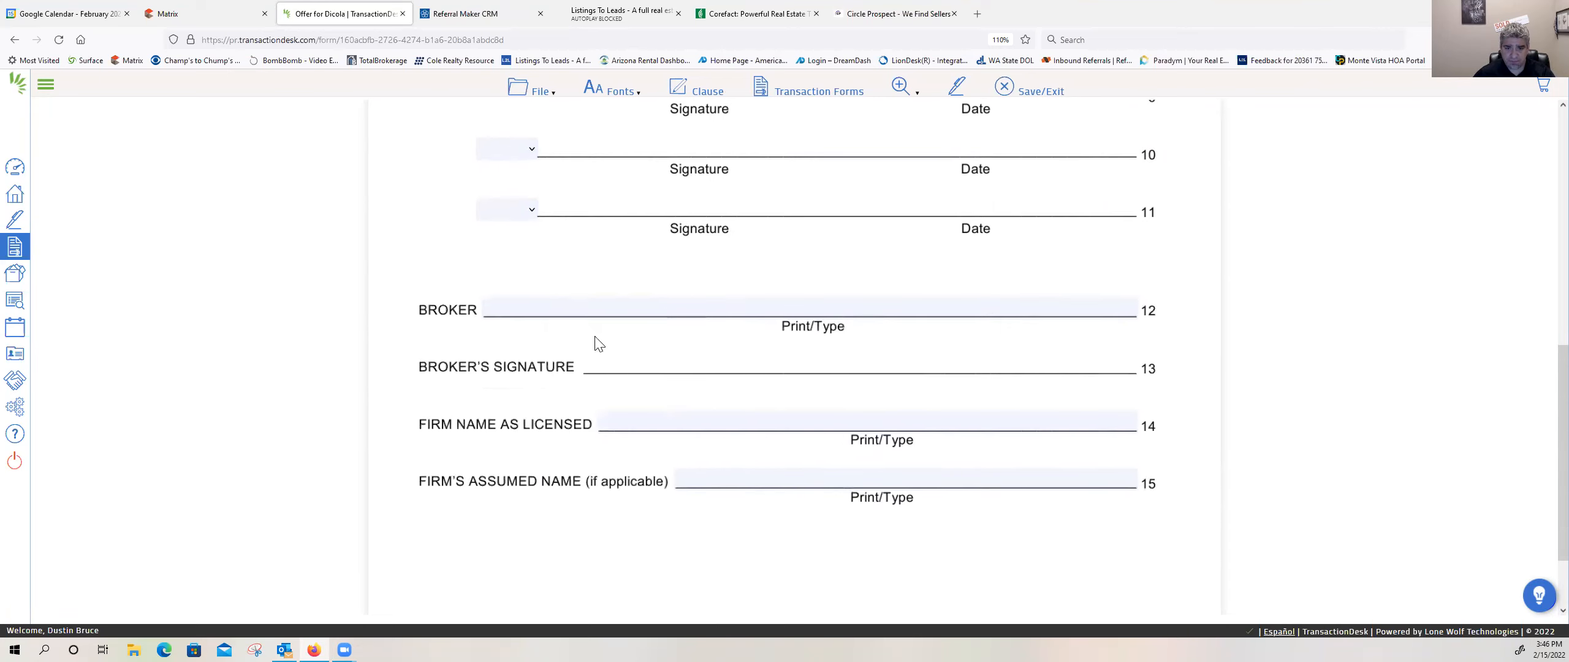
click(640, 305)
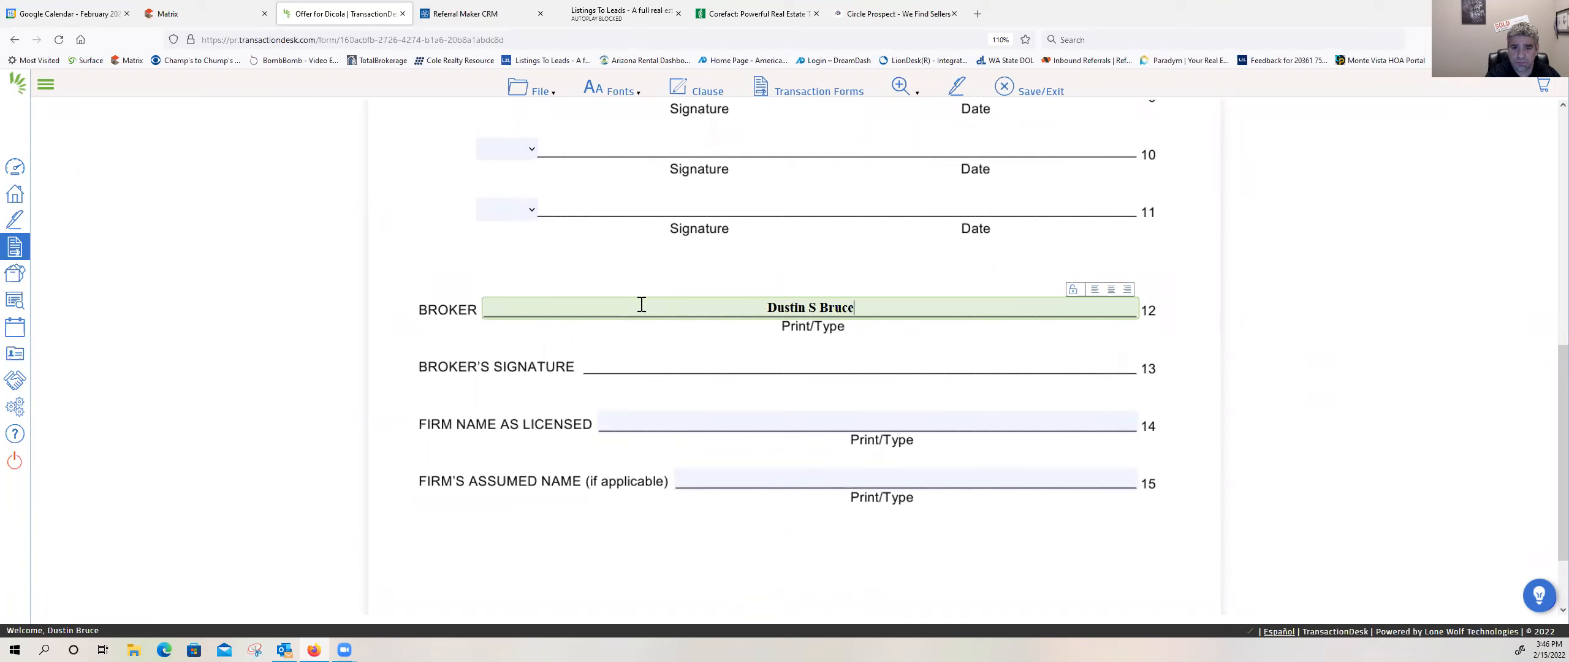
key(Tab)
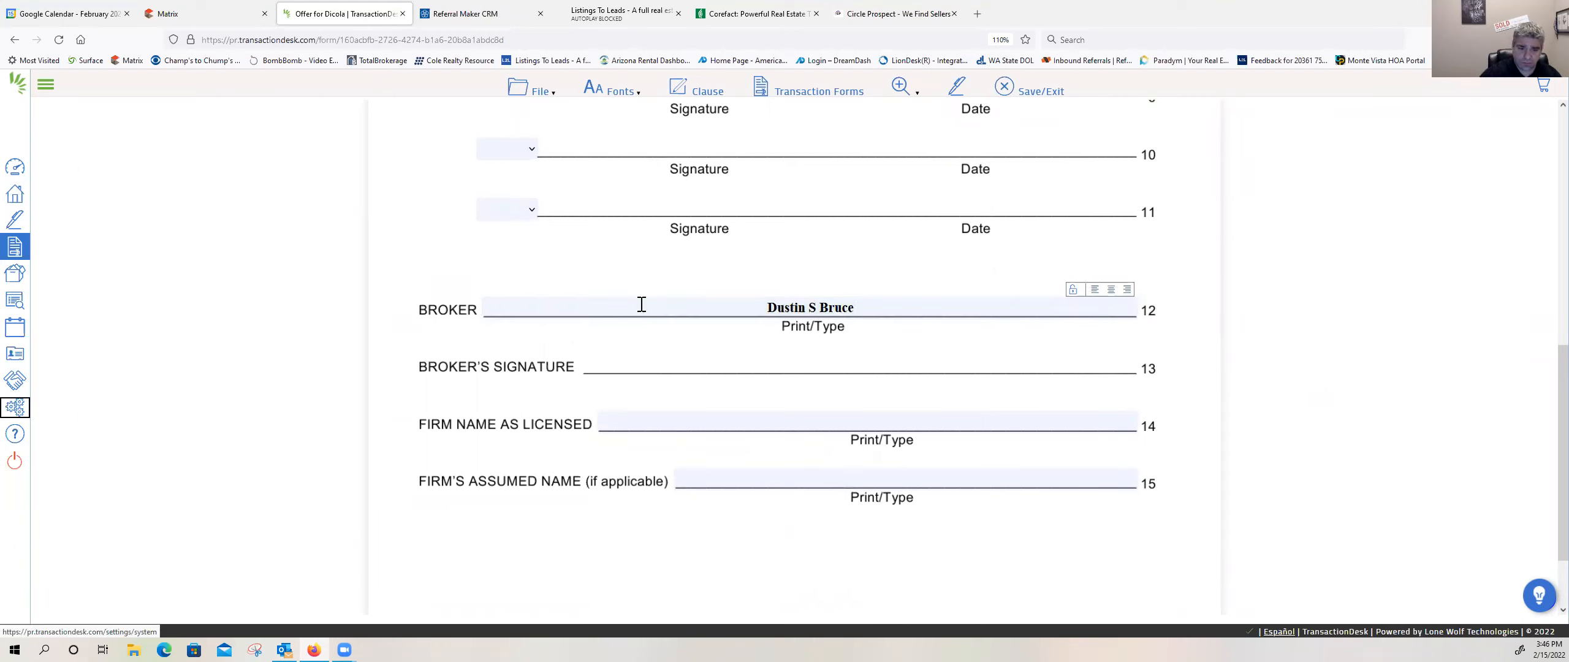
Step: Enter Ballpark Realty as the firm name as licensed, and save and close Form 42
click(847, 418)
text(B)
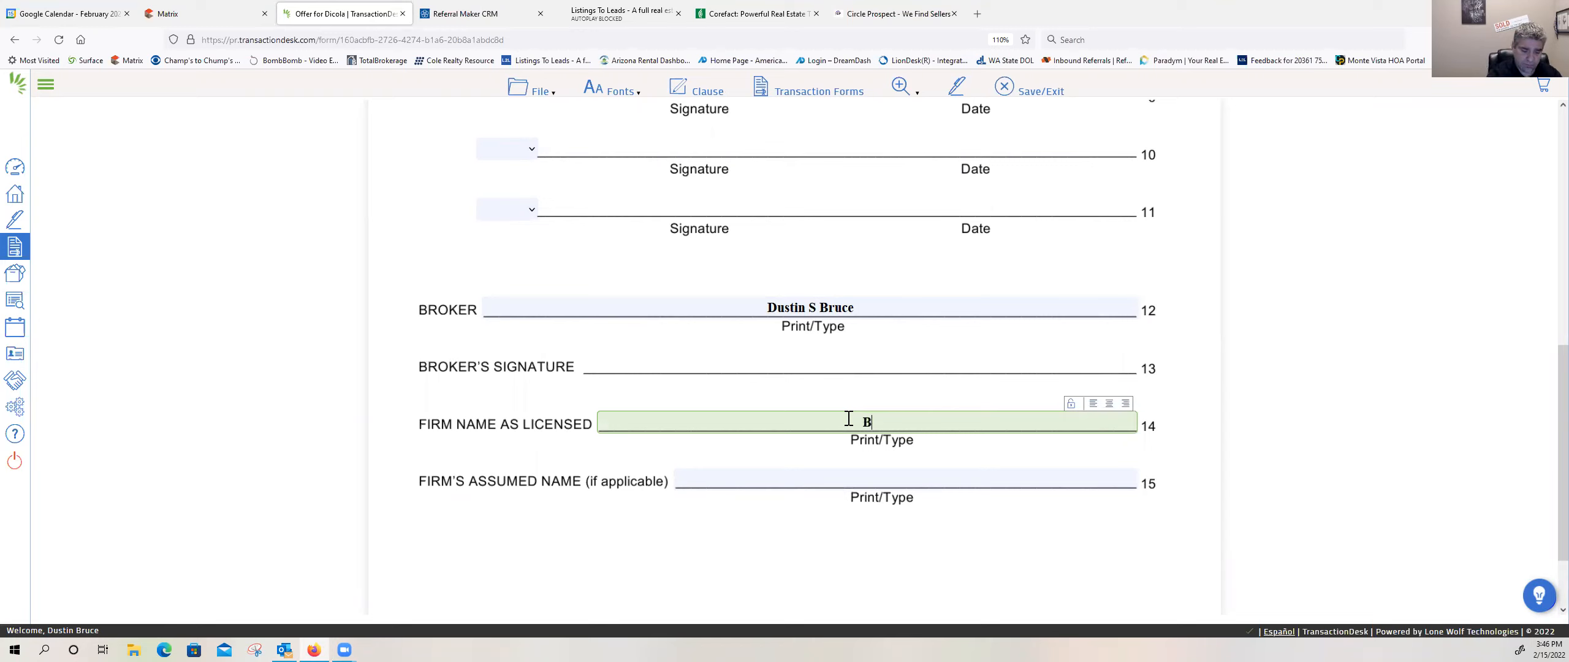
text(allpark Realty)
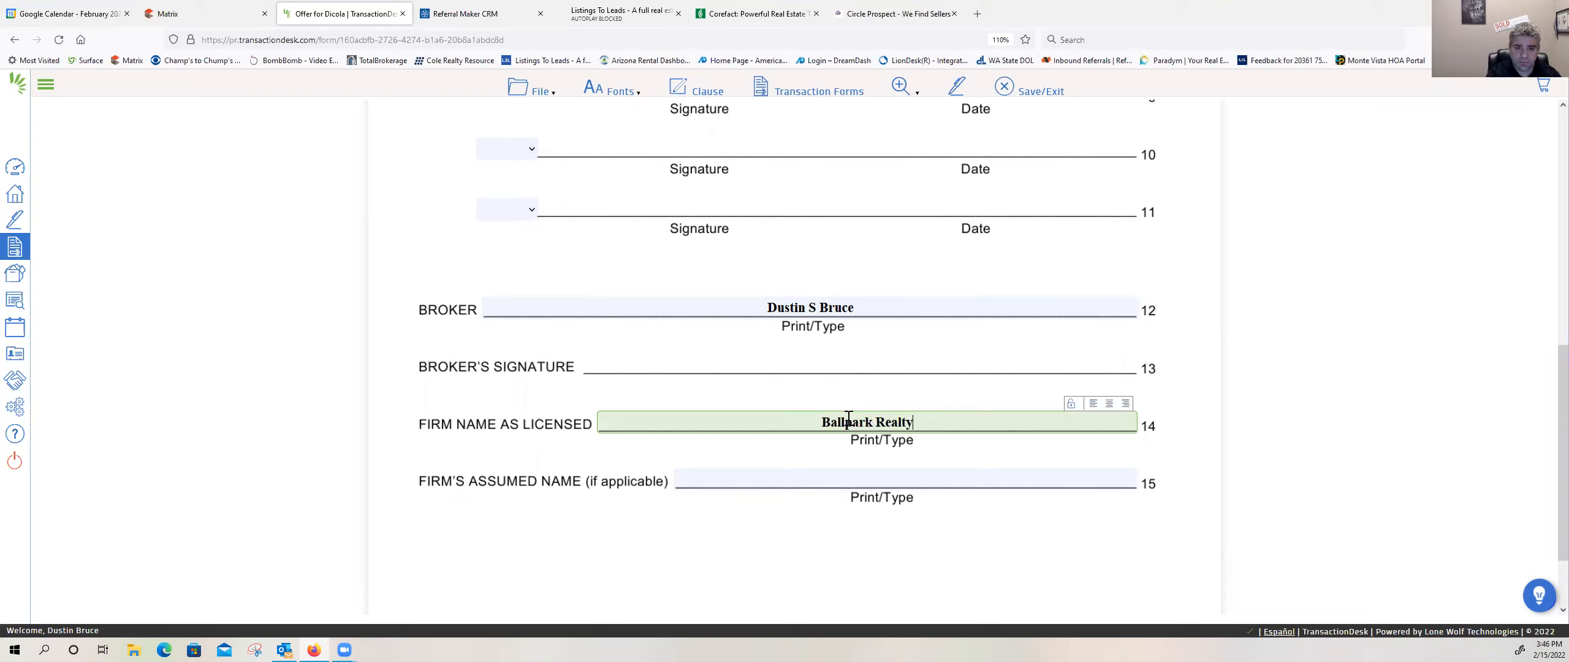
click(1011, 529)
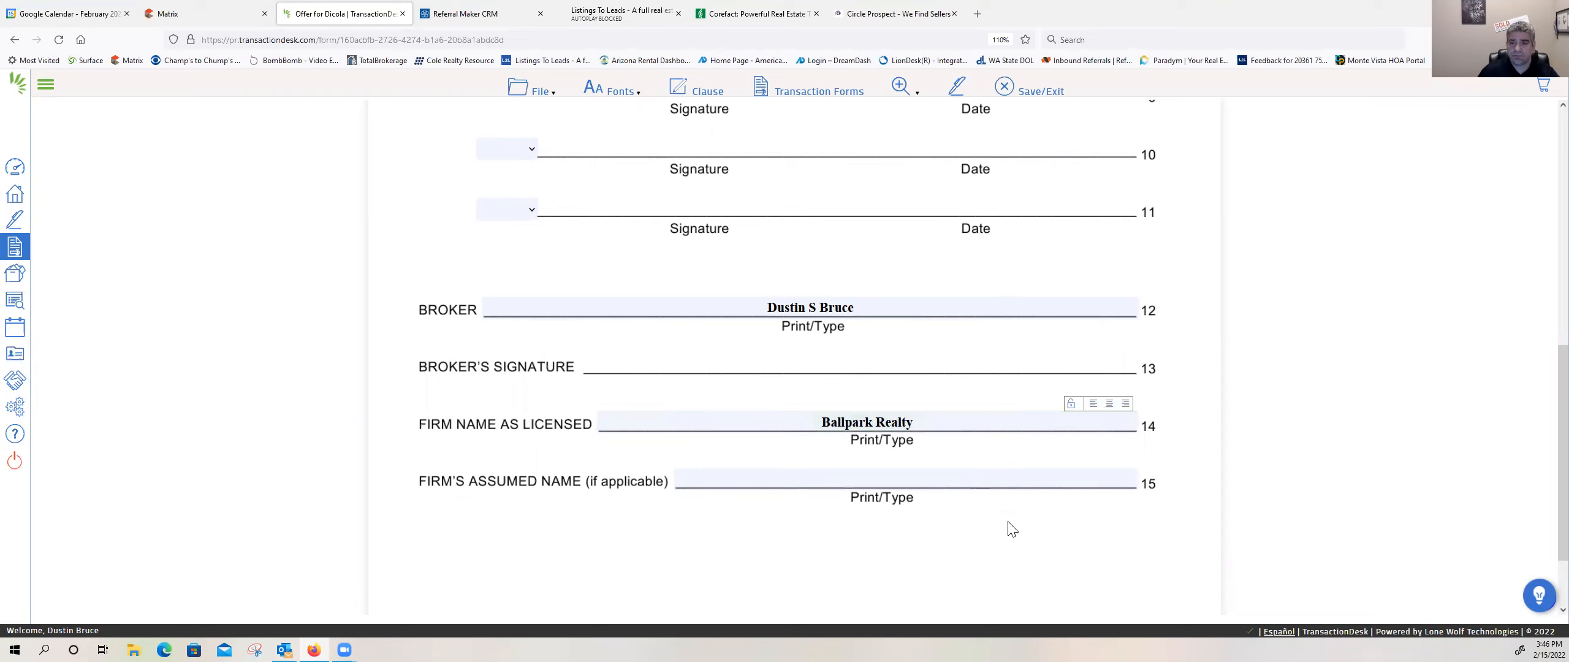
click(1012, 86)
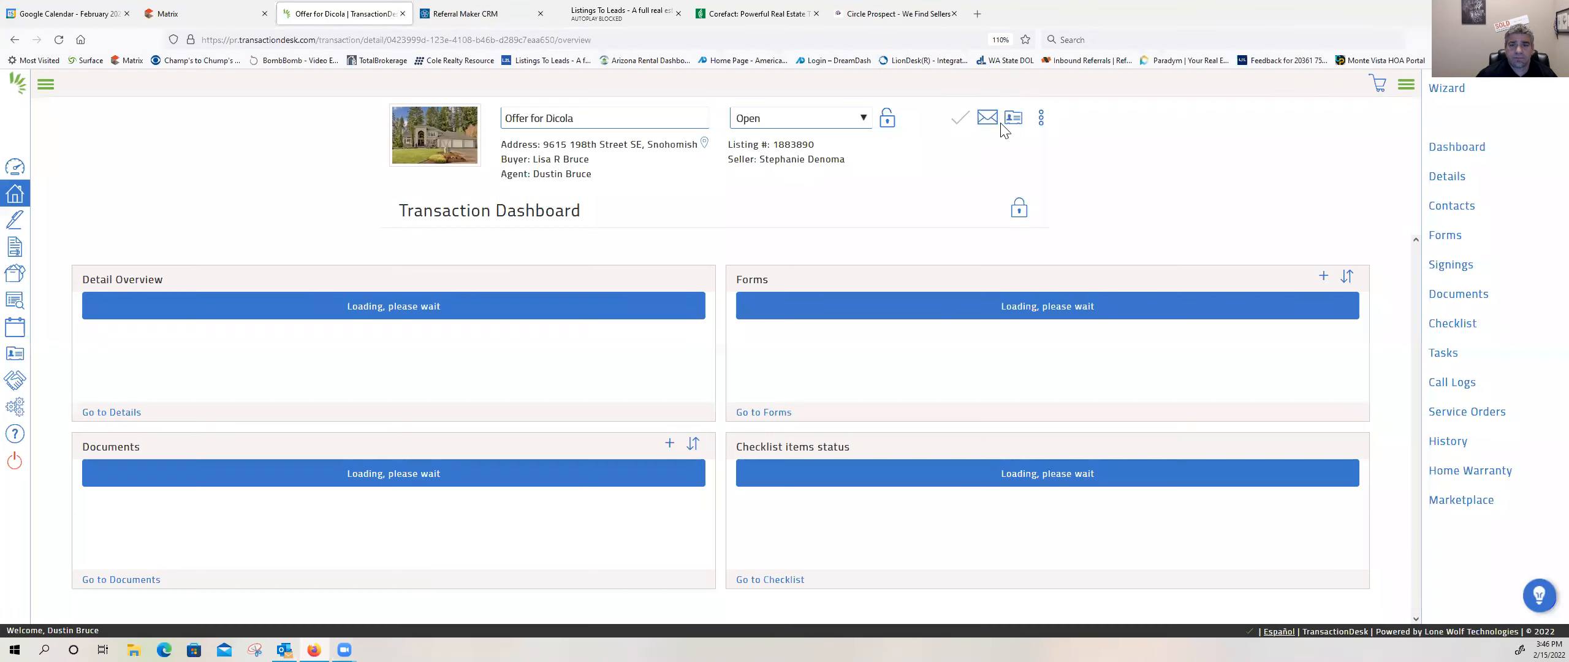
Step: Open Form 35 - Inspection Addendum and set the initial inspection period in Buyer's Notice to 4 days
click(820, 342)
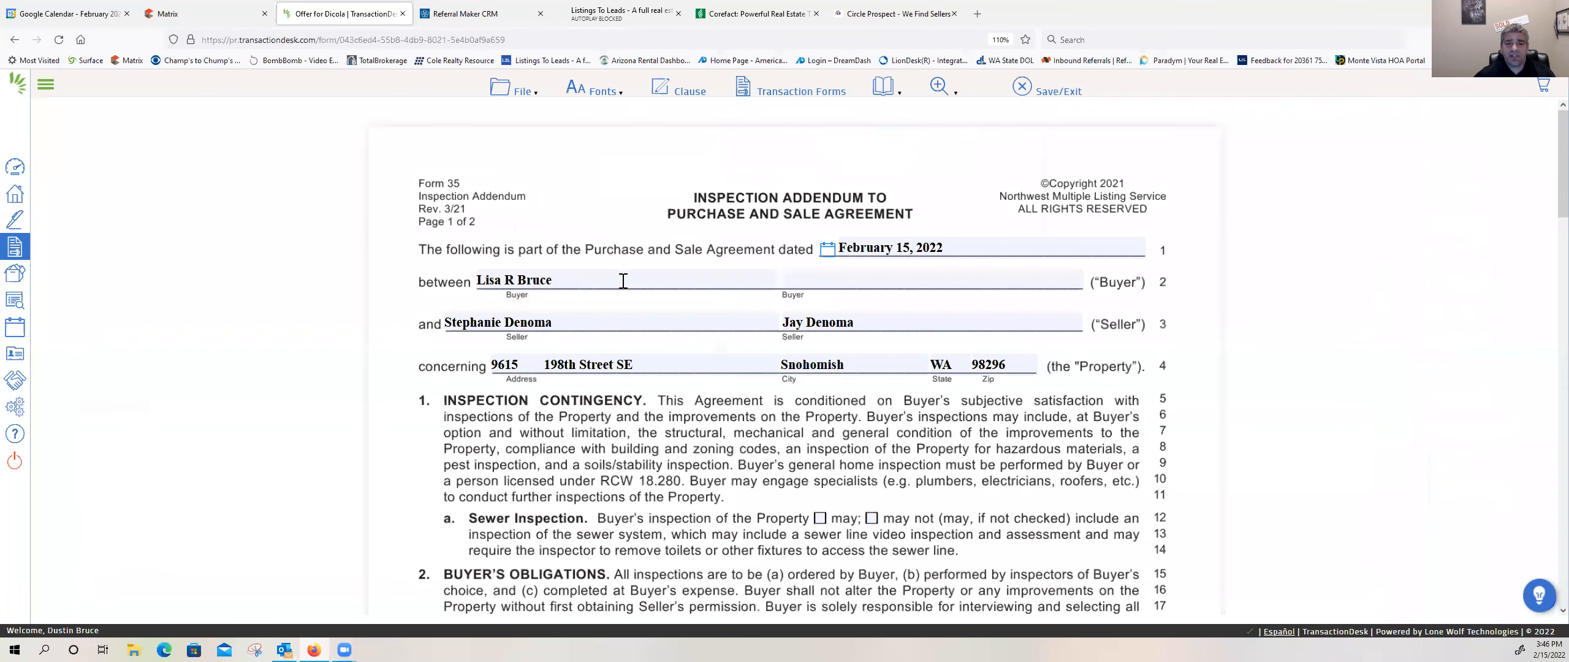
scroll(621, 285, down, 2)
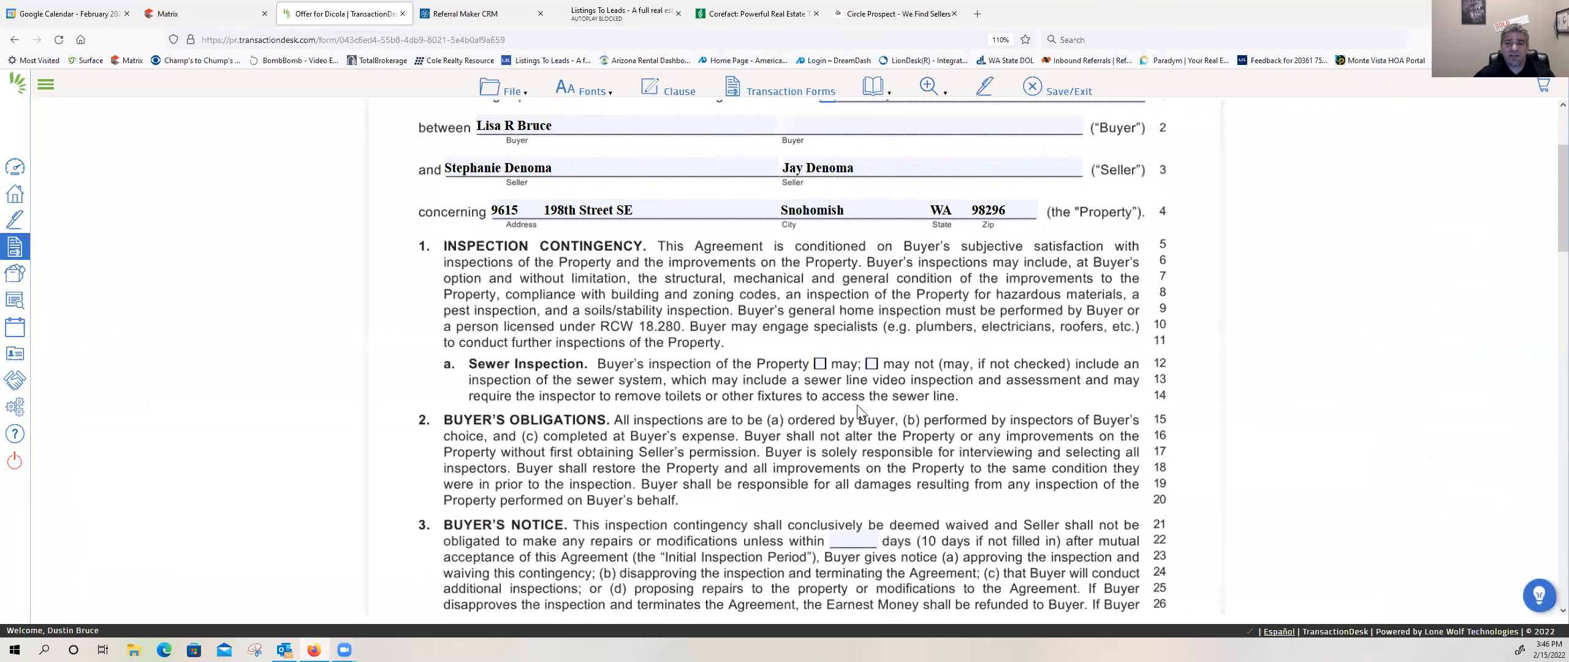
click(842, 535)
text(4)
Step: Review the remaining paragraphs and response periods of the Inspection Addendum, and save and close the form
scroll(711, 460, down, 1)
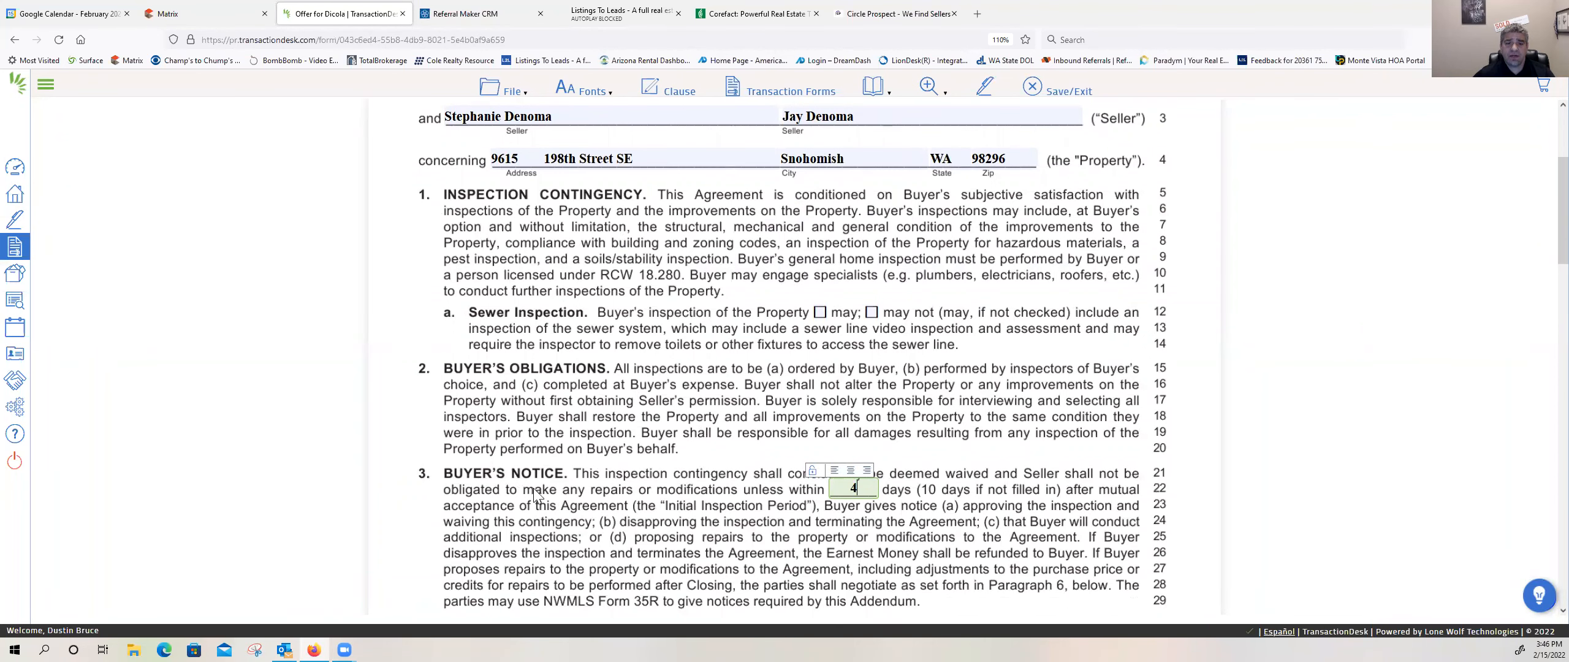
scroll(862, 517, down, 3)
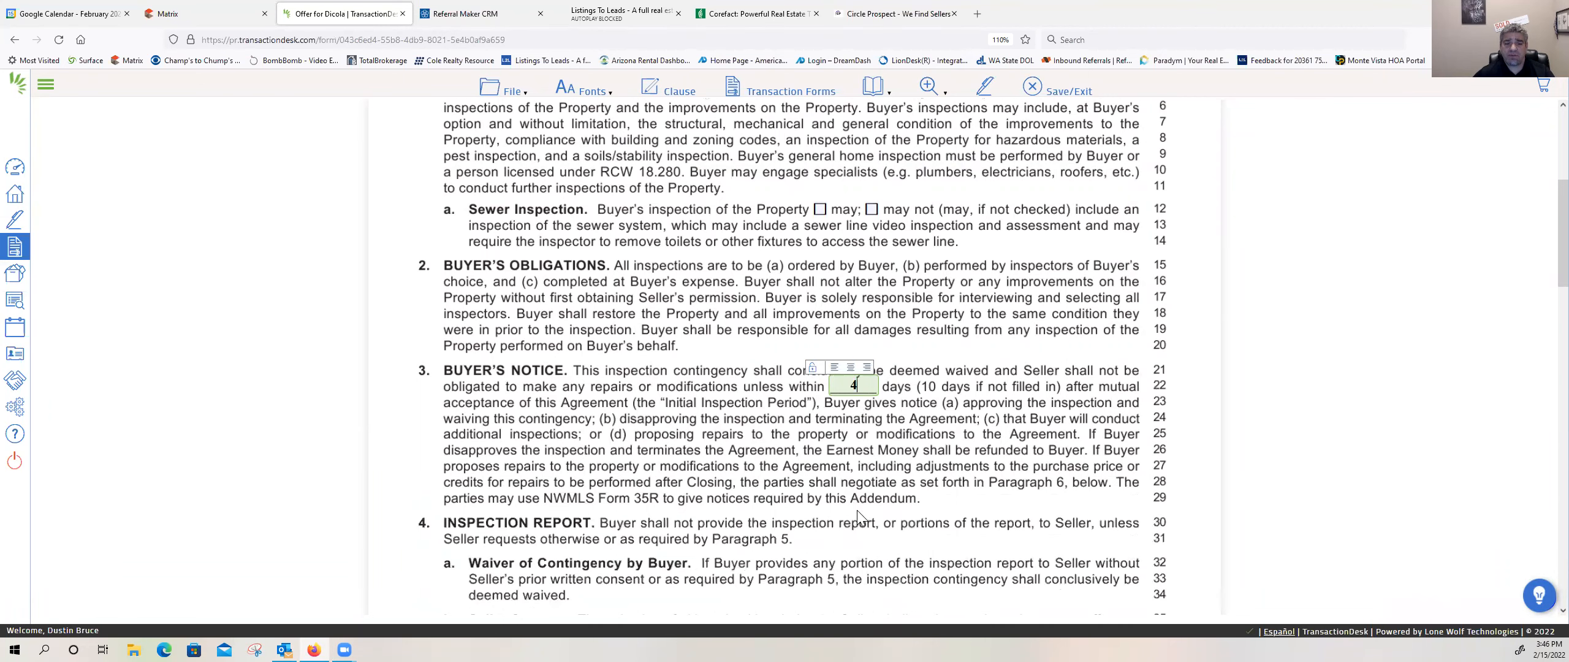
scroll(680, 356, down, 2)
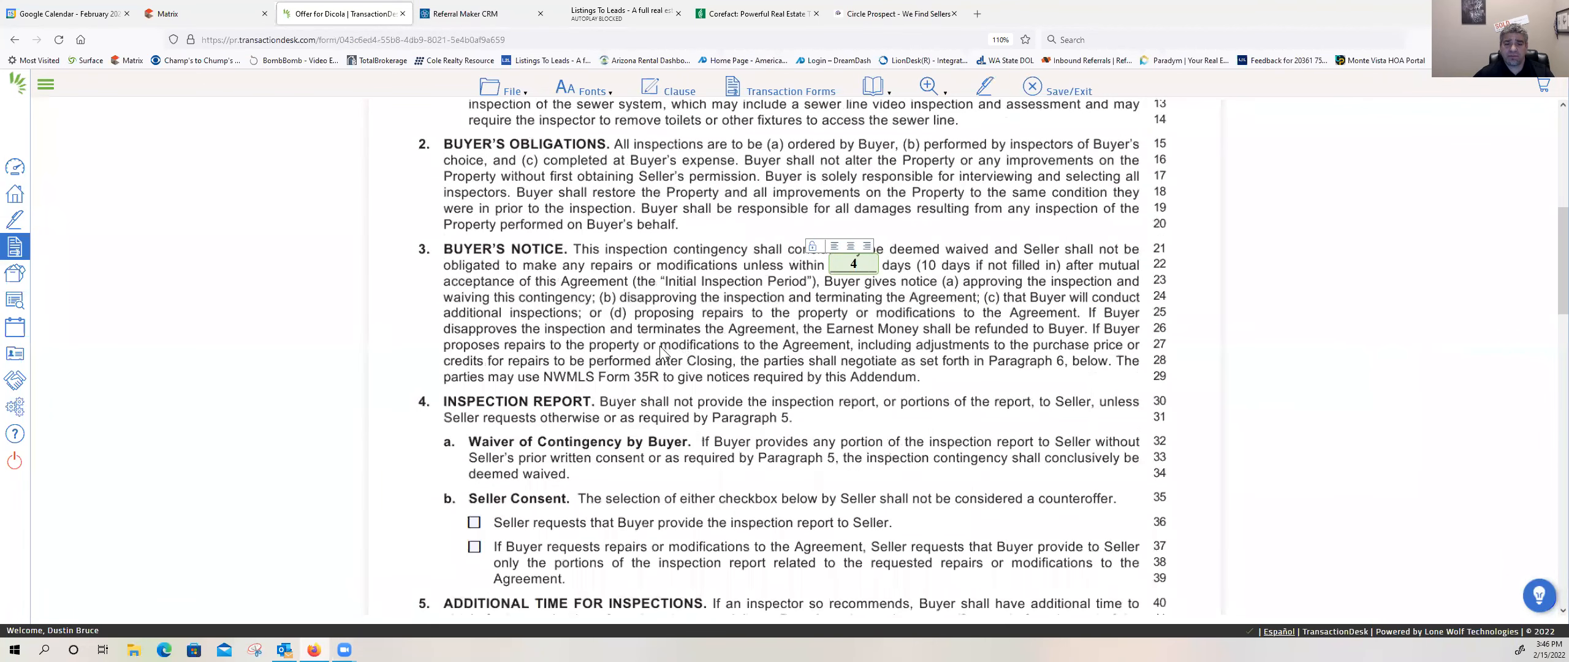
scroll(651, 353, down, 5)
scroll(650, 353, down, 4)
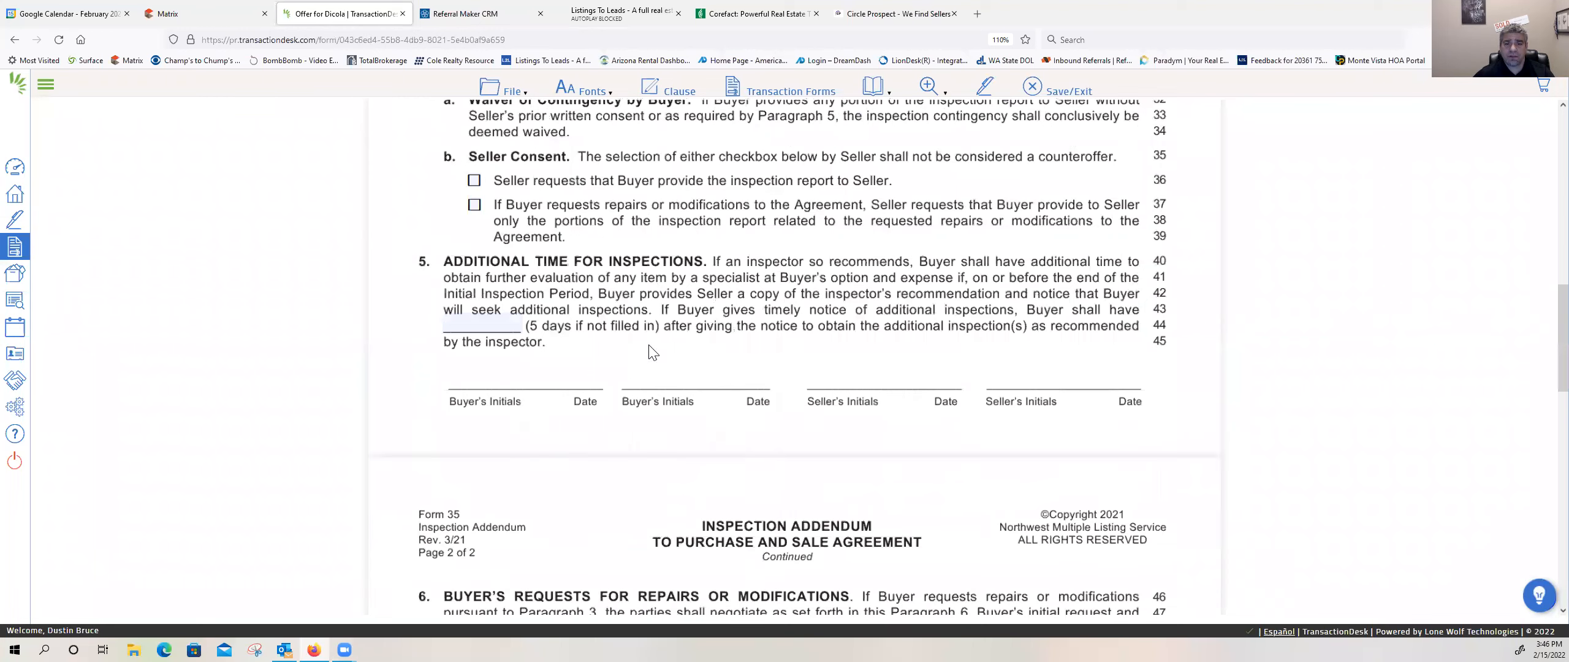
scroll(650, 352, down, 7)
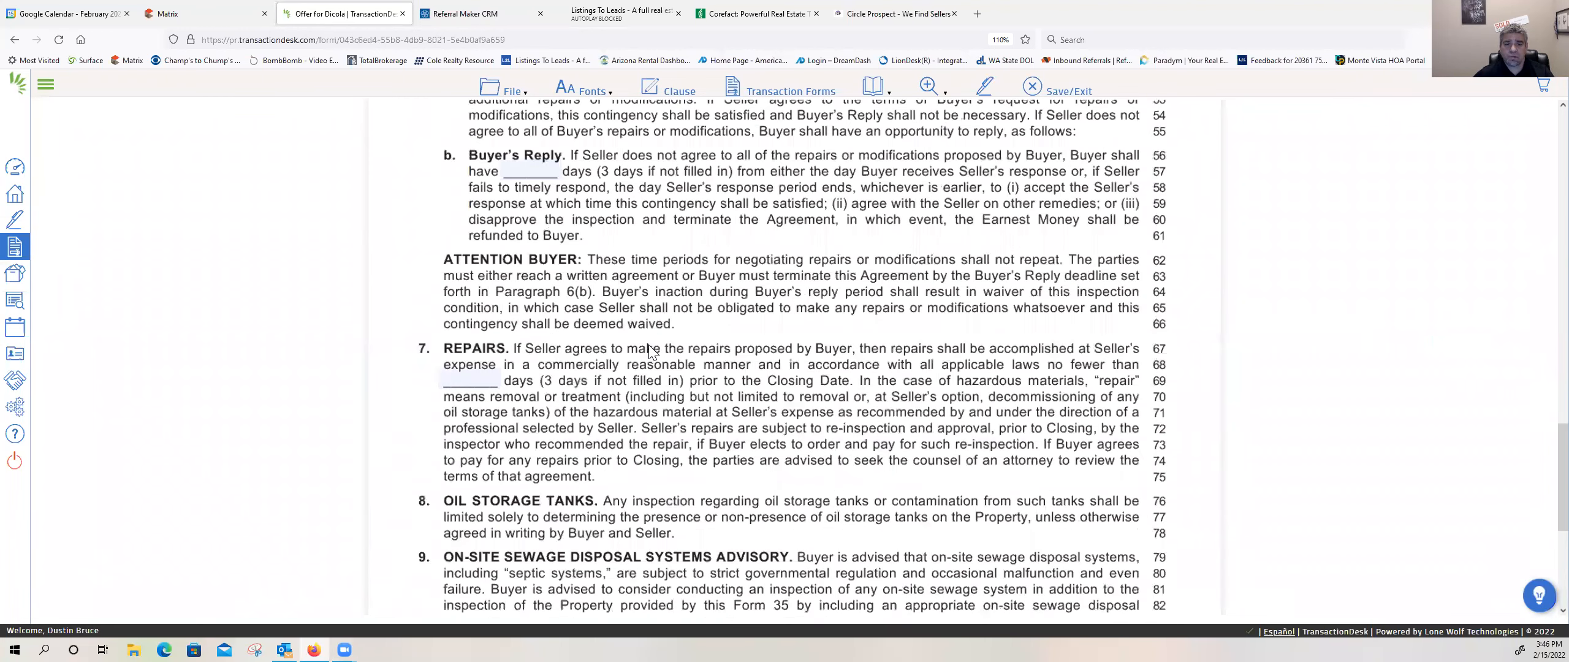
scroll(651, 353, up, 6)
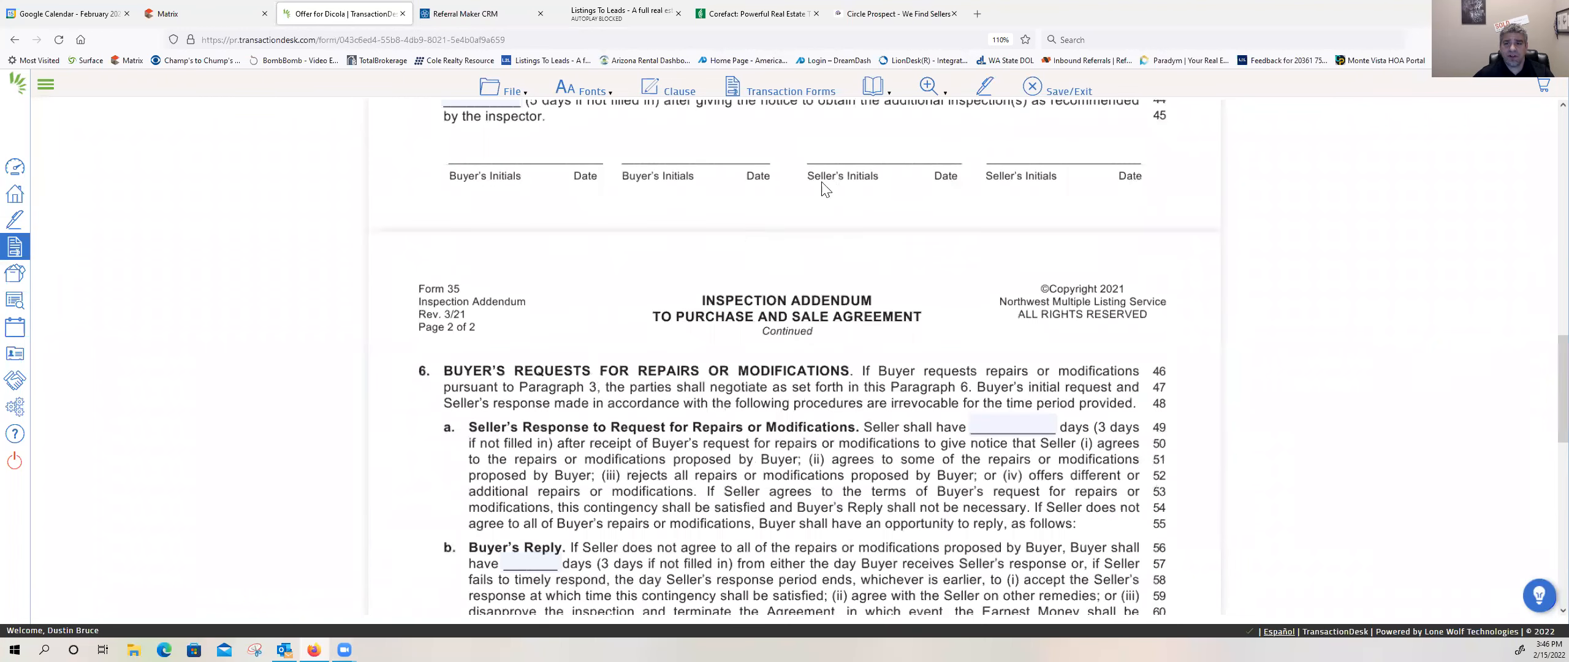
click(1044, 88)
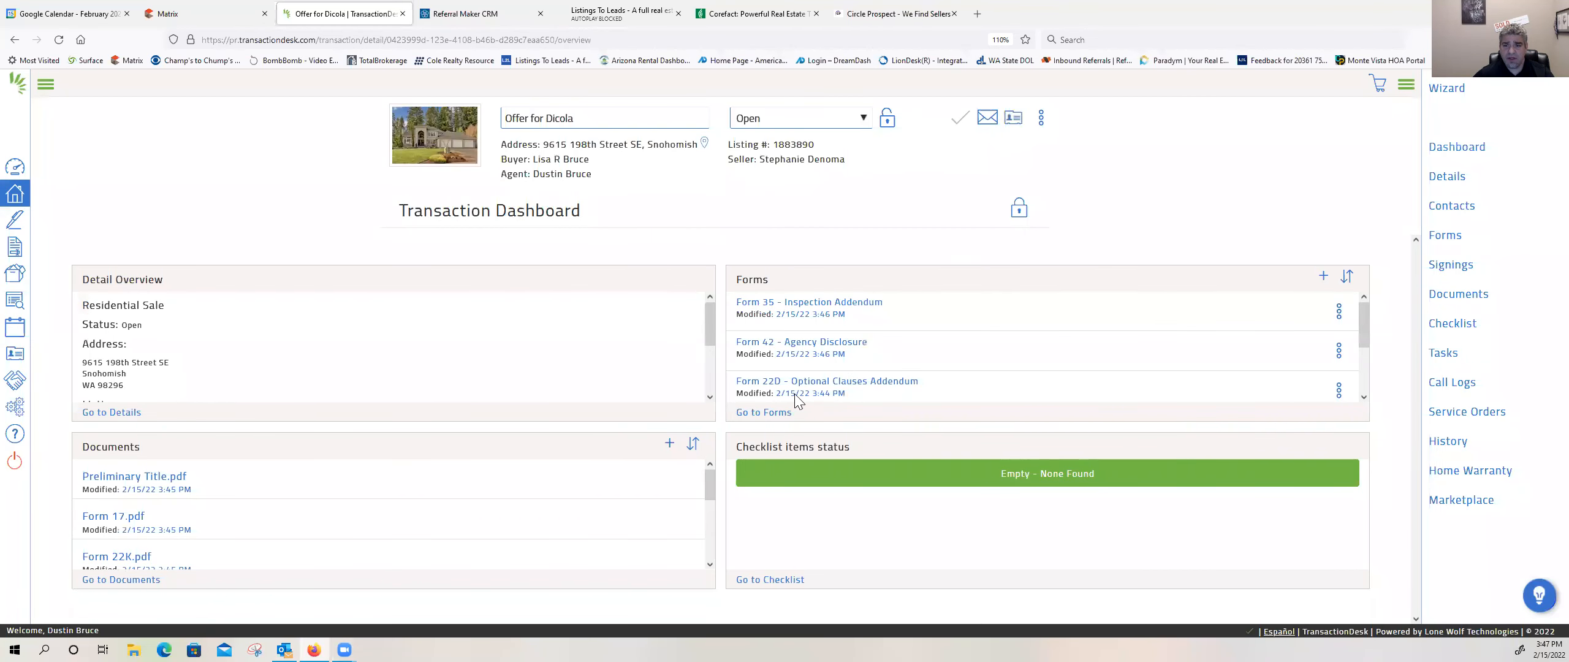
Step: Open Form 22D - Optional Clauses Addendum and include the Seller Cleaning and Personal Property clauses
click(800, 382)
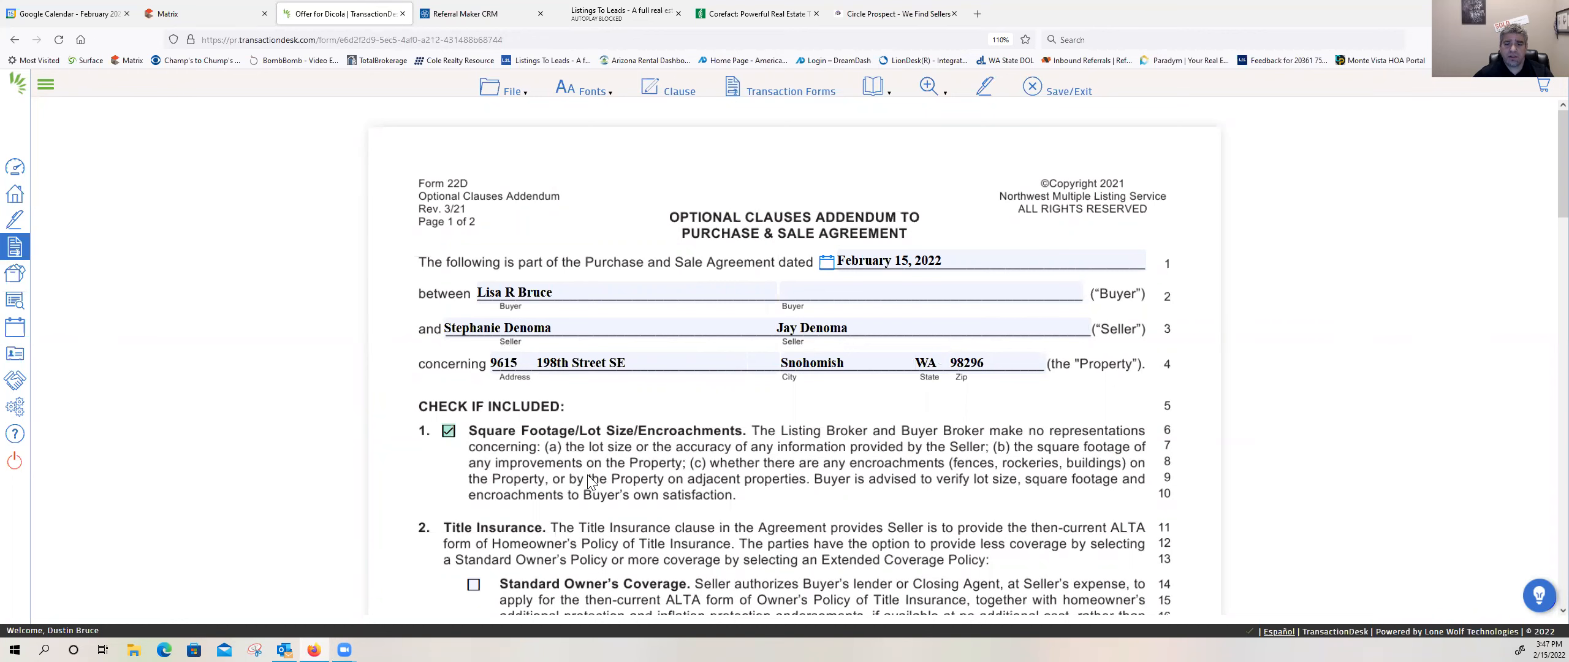
scroll(588, 481, down, 3)
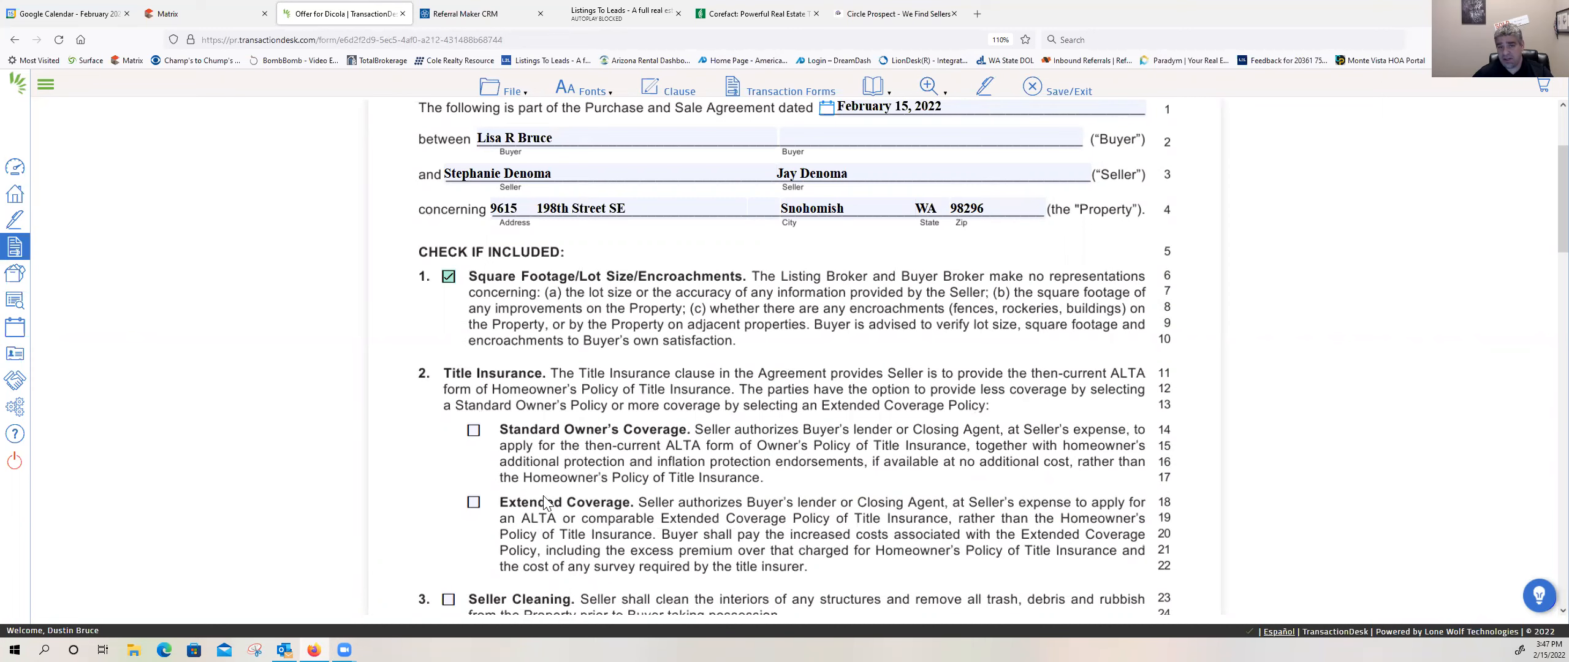
scroll(541, 506, down, 2)
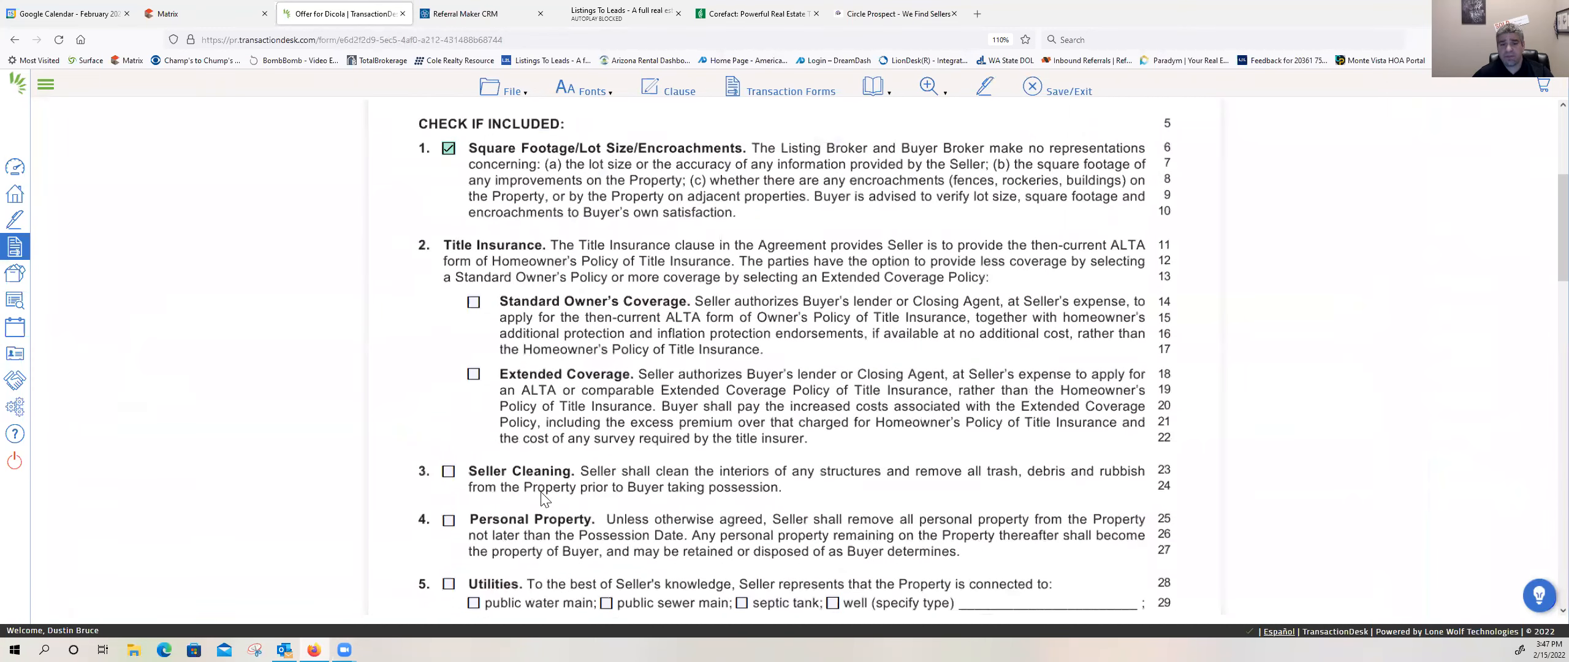
scroll(449, 401, down, 1)
click(449, 394)
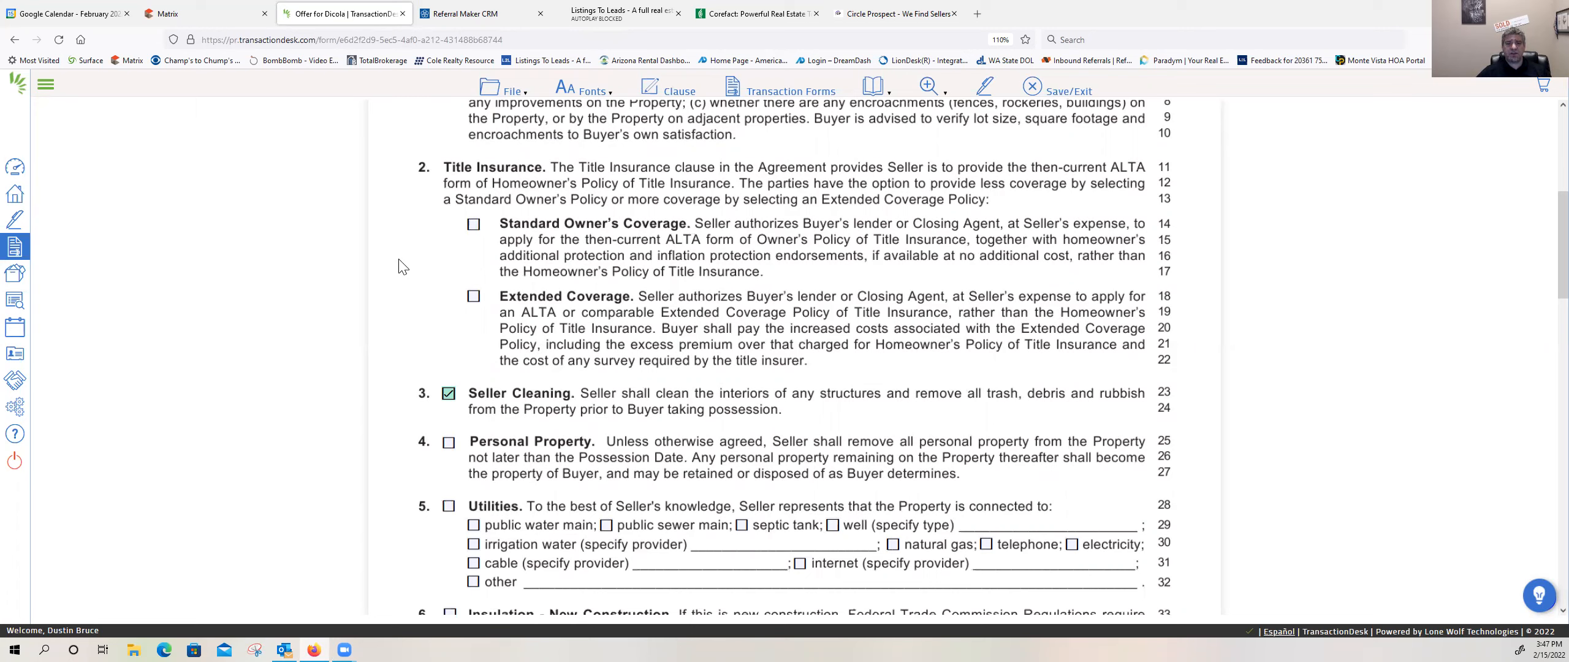
click(449, 442)
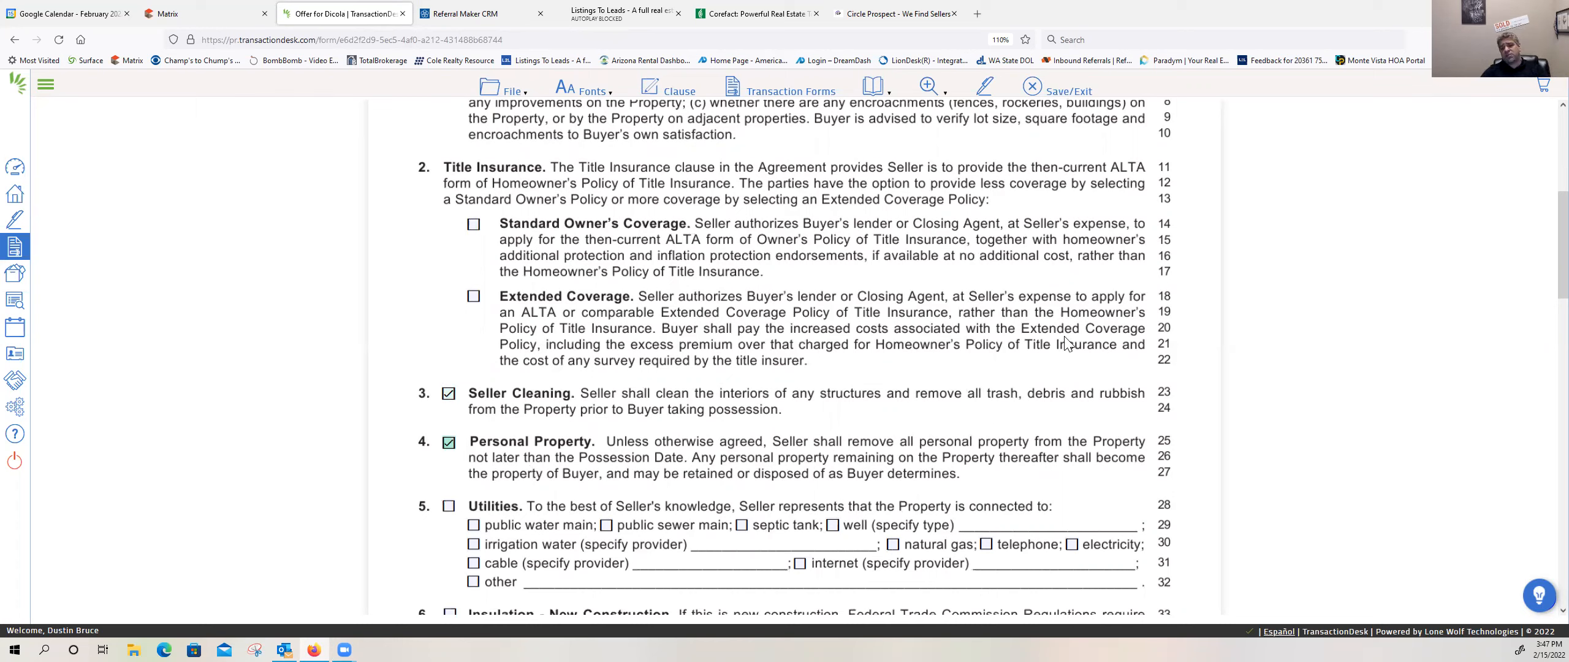
Step: Include the Utilities clause, marking public water main, septic tank, natural gas, telephone, electricity, cable and internet
scroll(968, 398, down, 5)
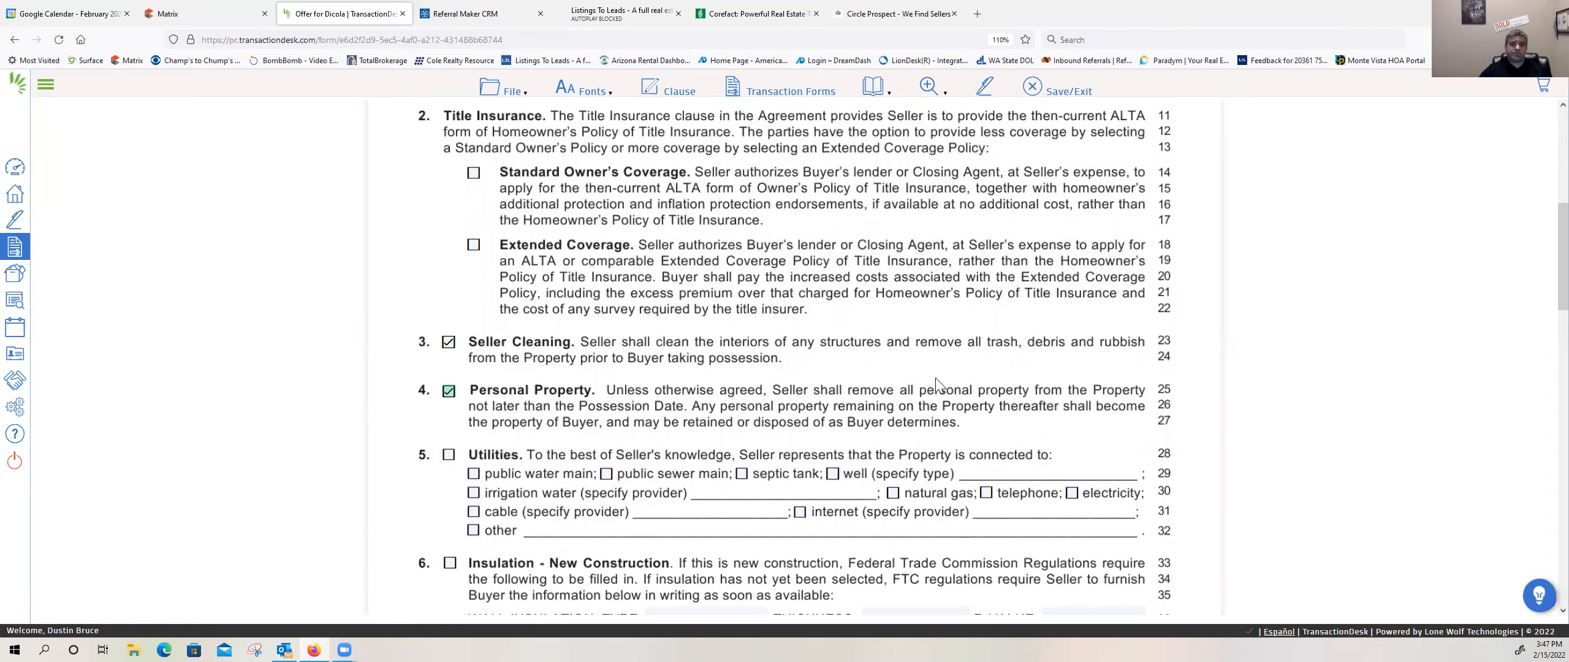
click(449, 198)
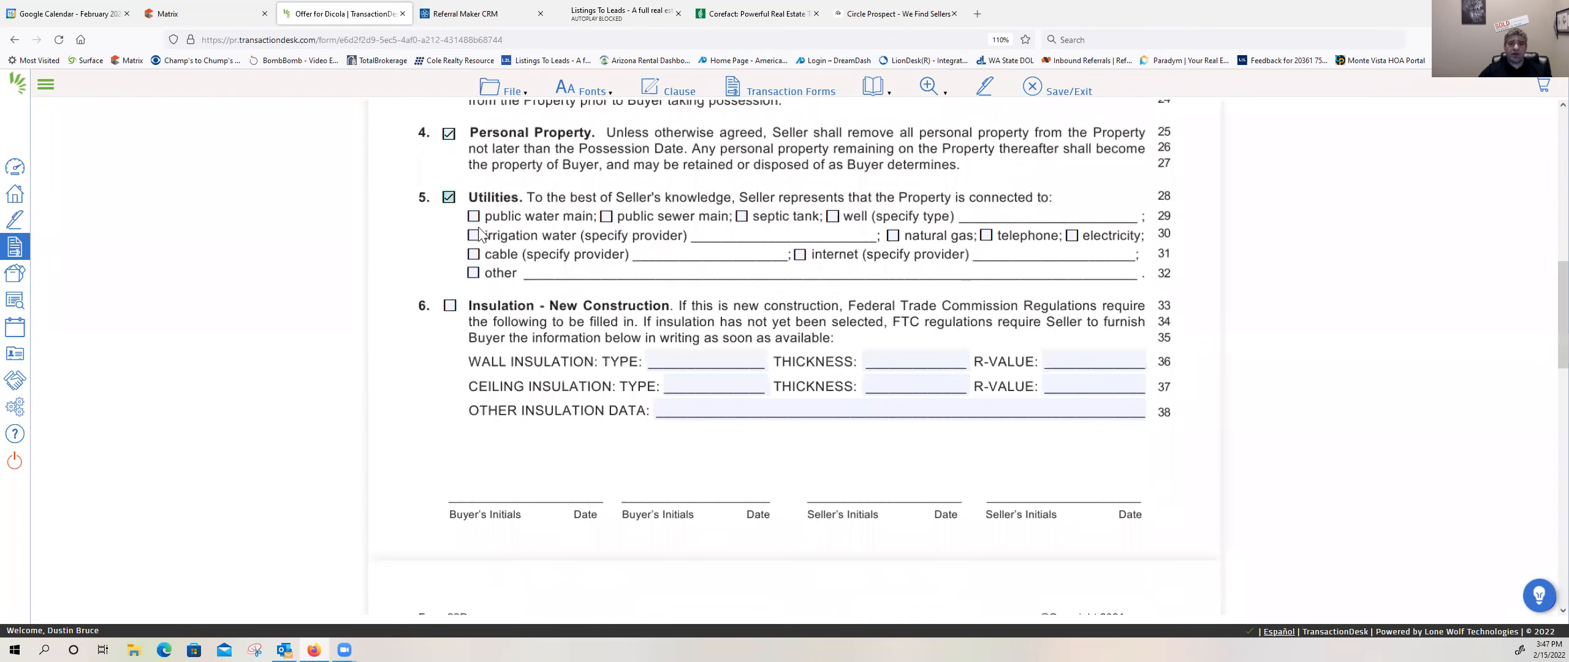
click(474, 216)
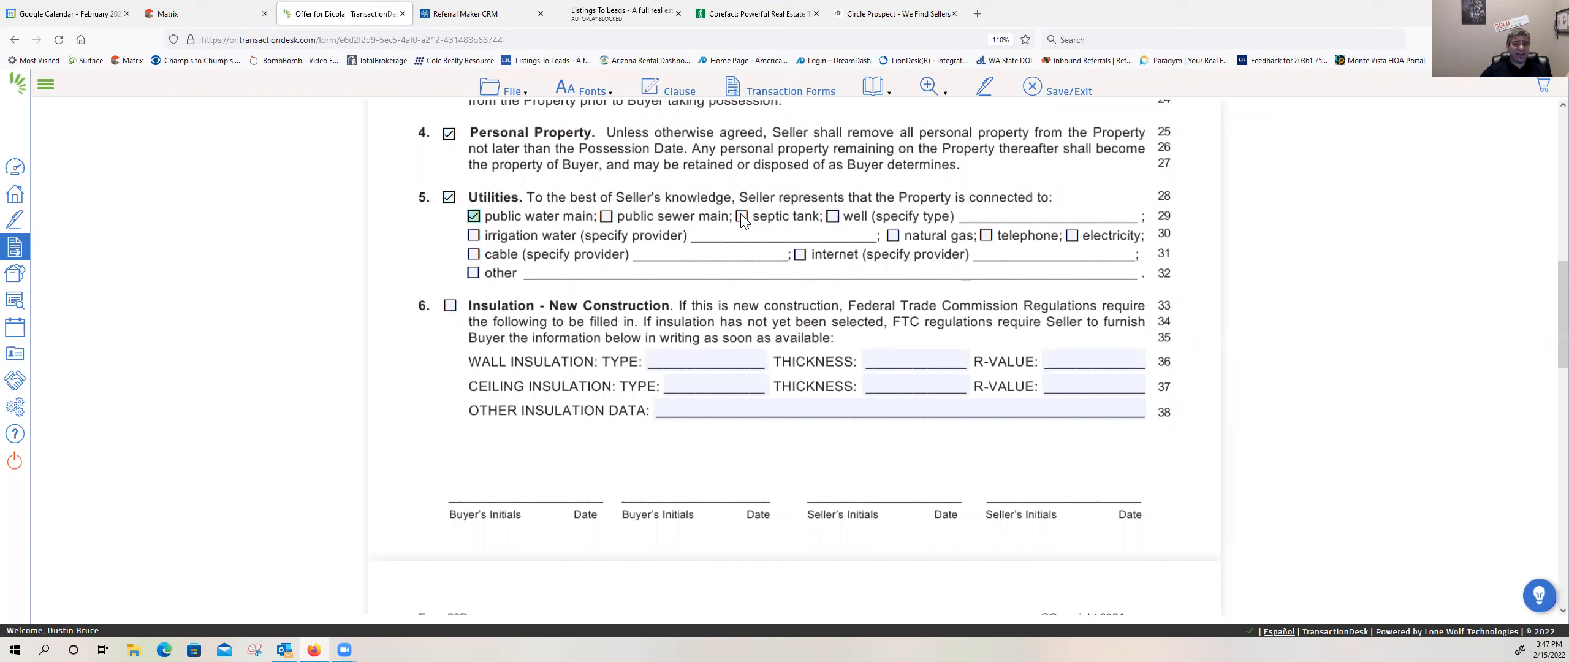
click(893, 236)
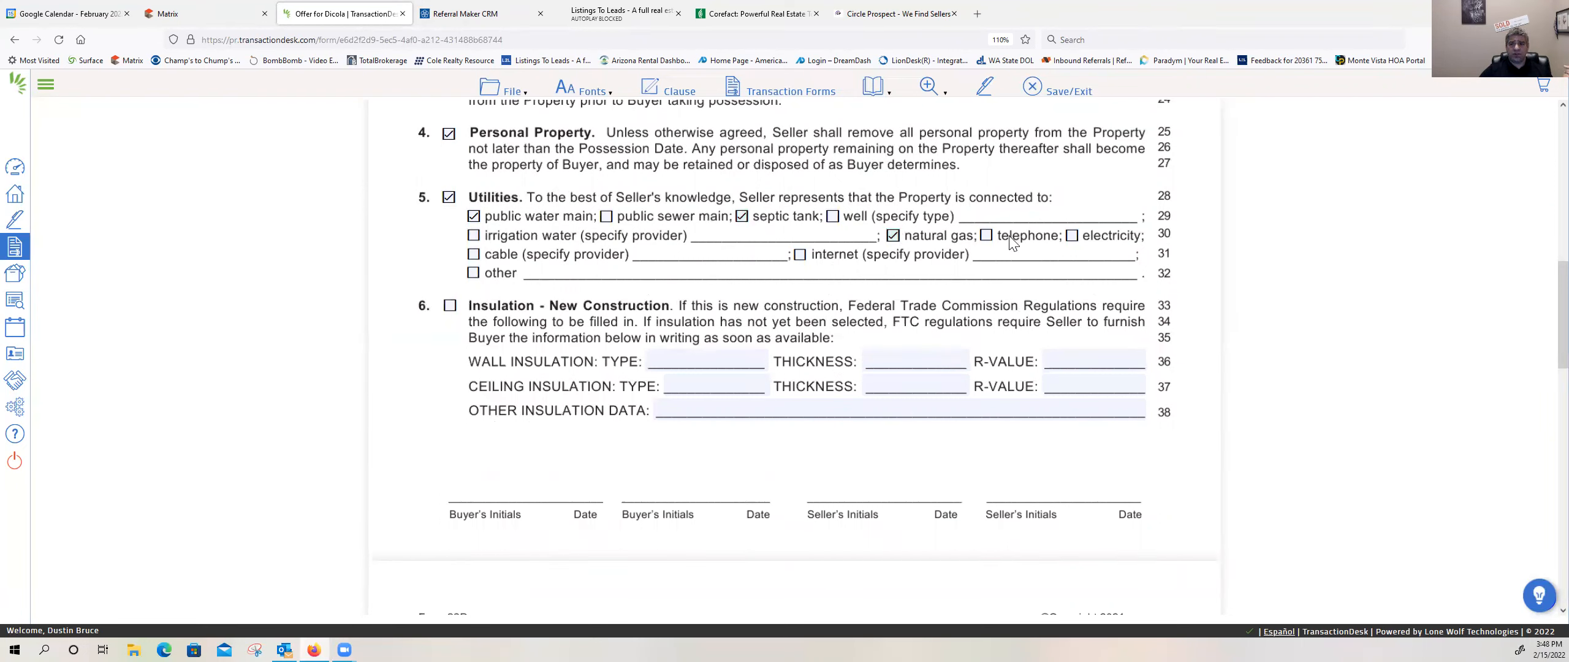
click(987, 236)
click(1072, 237)
click(474, 255)
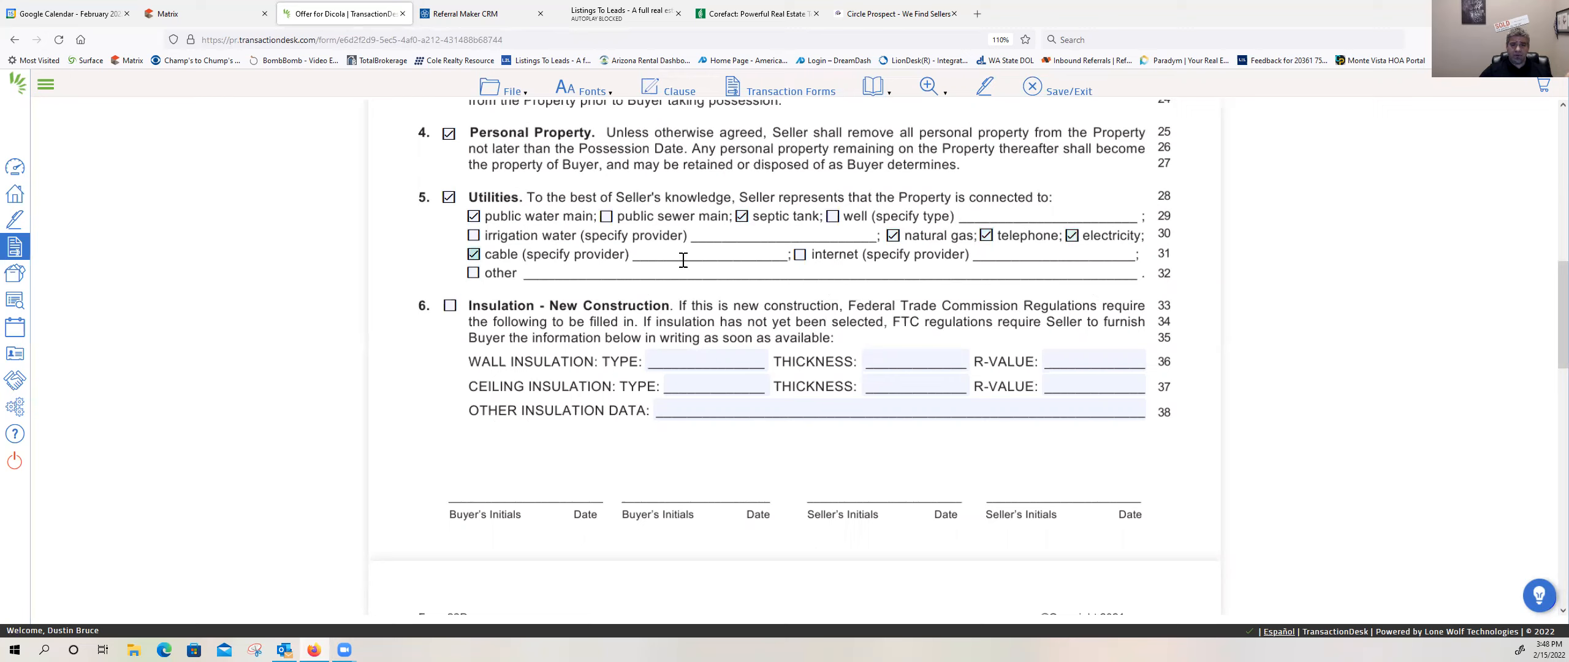
click(800, 255)
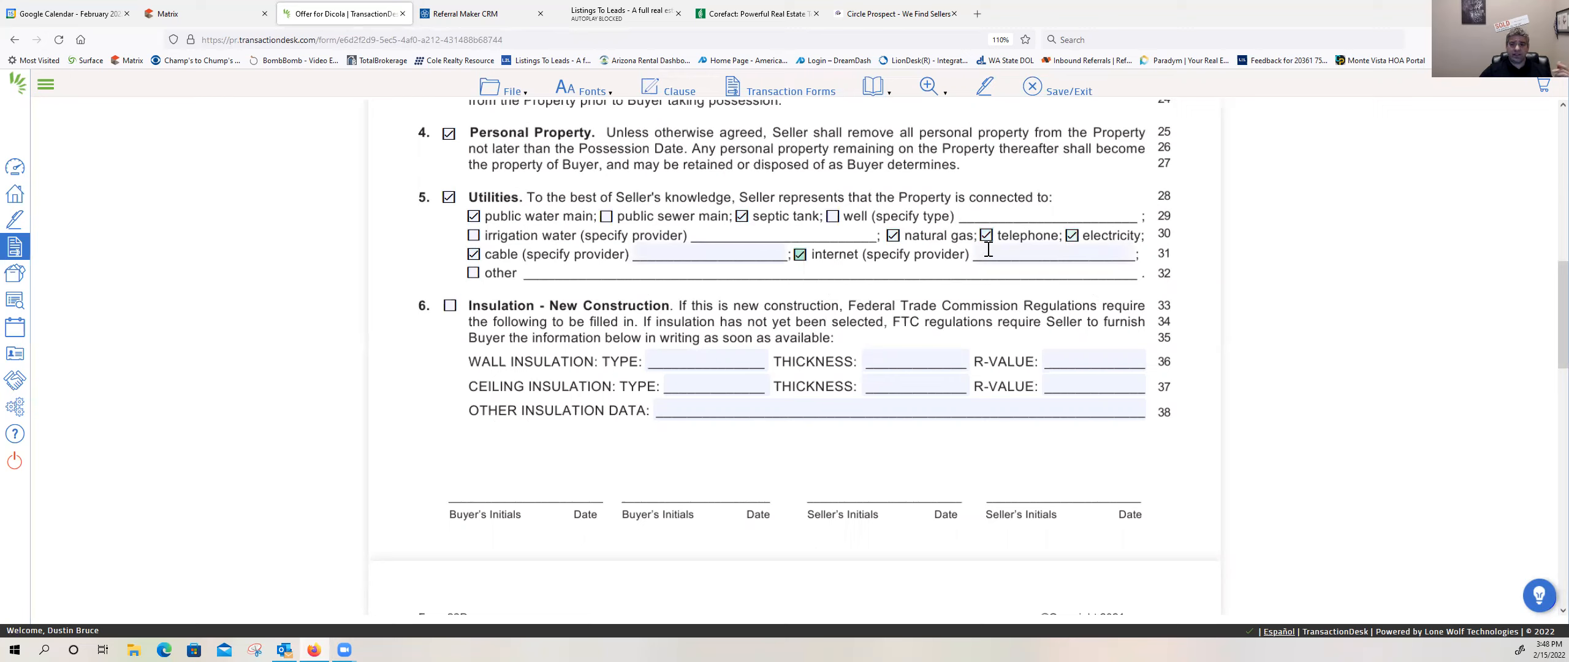
Step: Enter Xfinity as both the cable provider and the internet provider in the Utilities clause
click(714, 255)
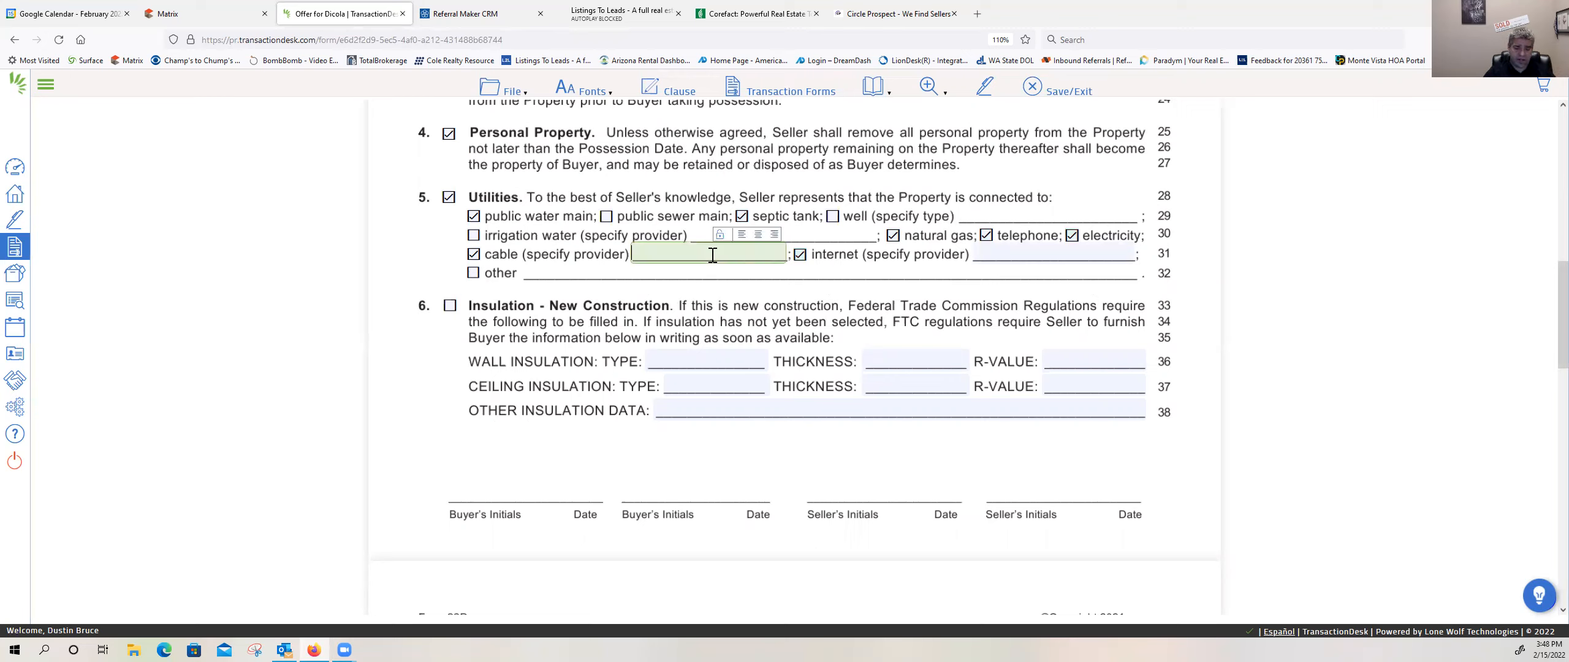
key(Tab)
key(Tab)
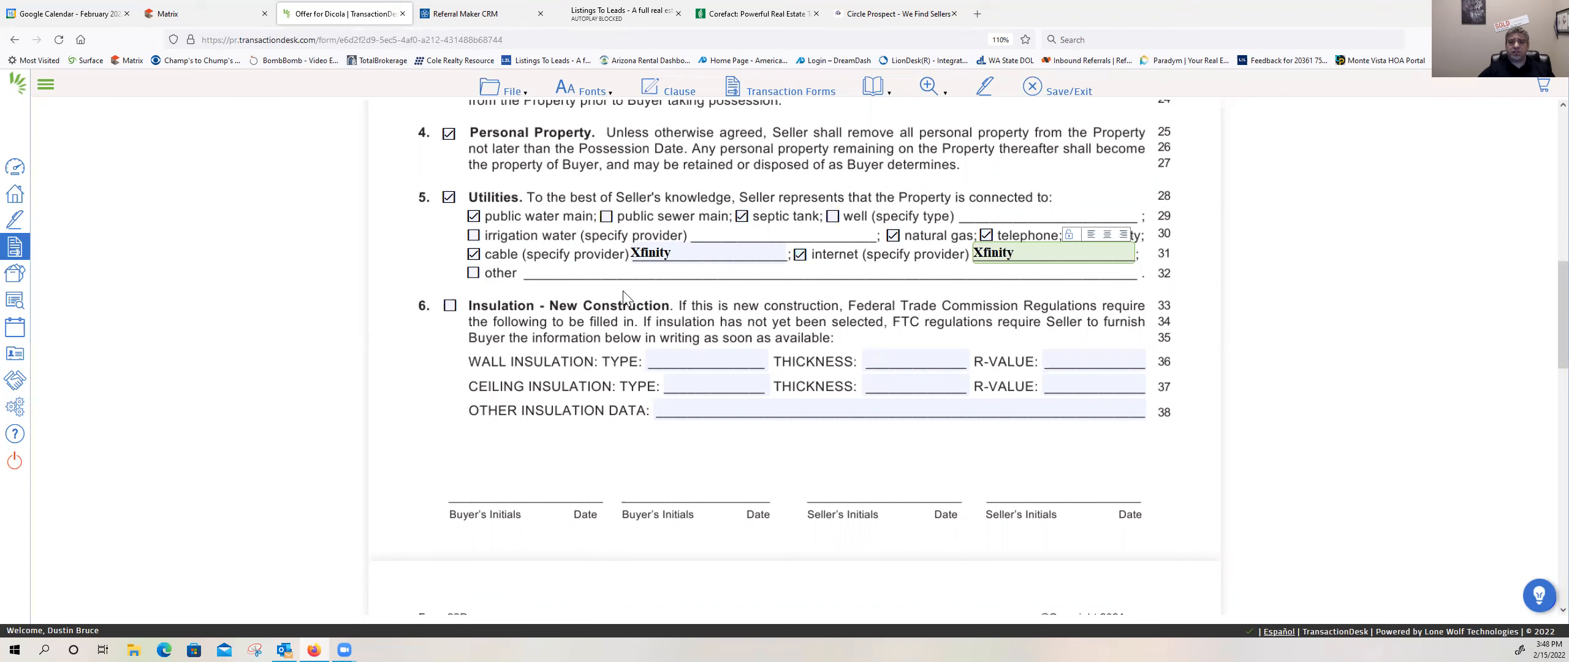
Step: Examine the Leased Property and Homeowners' Association clauses, and switch to the Matrix listing to check its association, leased land, features and utility details
scroll(723, 341, down, 5)
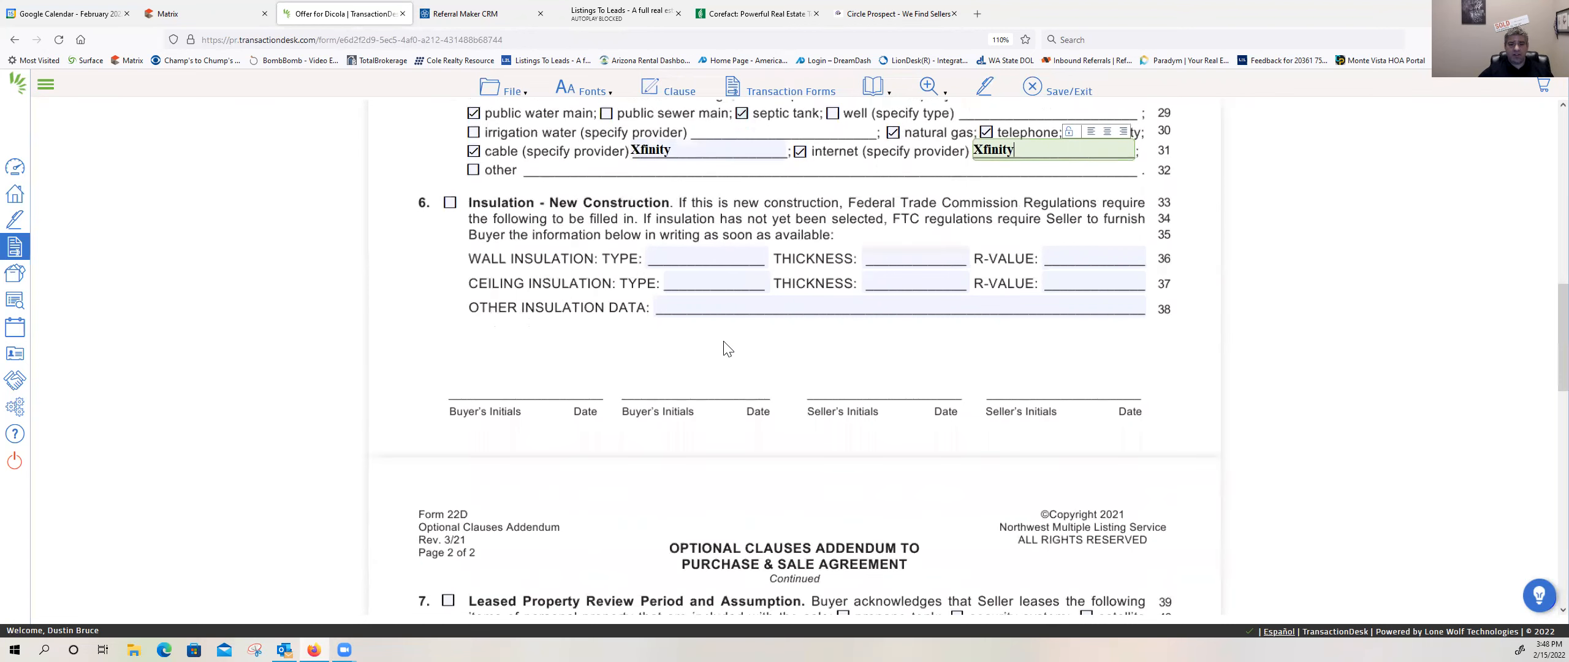
scroll(474, 364, down, 1)
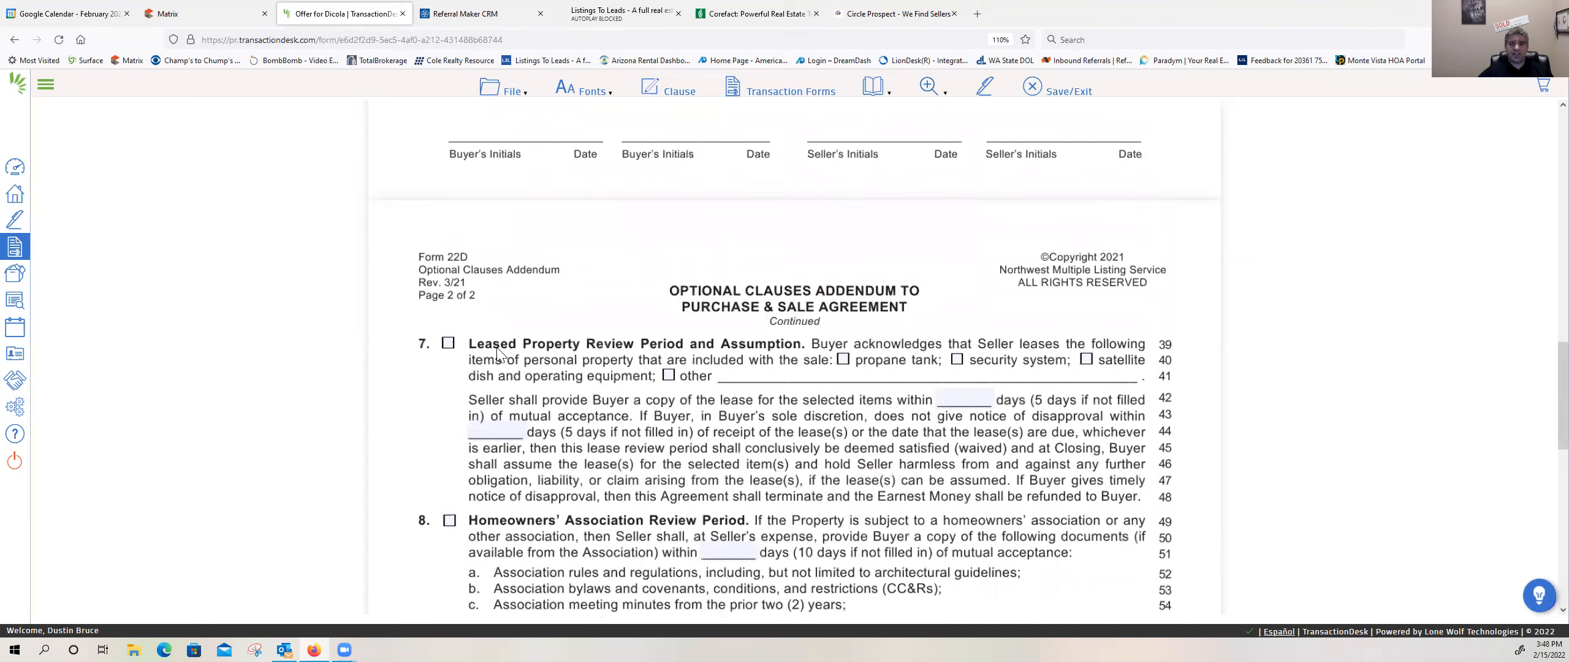
scroll(662, 362, down, 2)
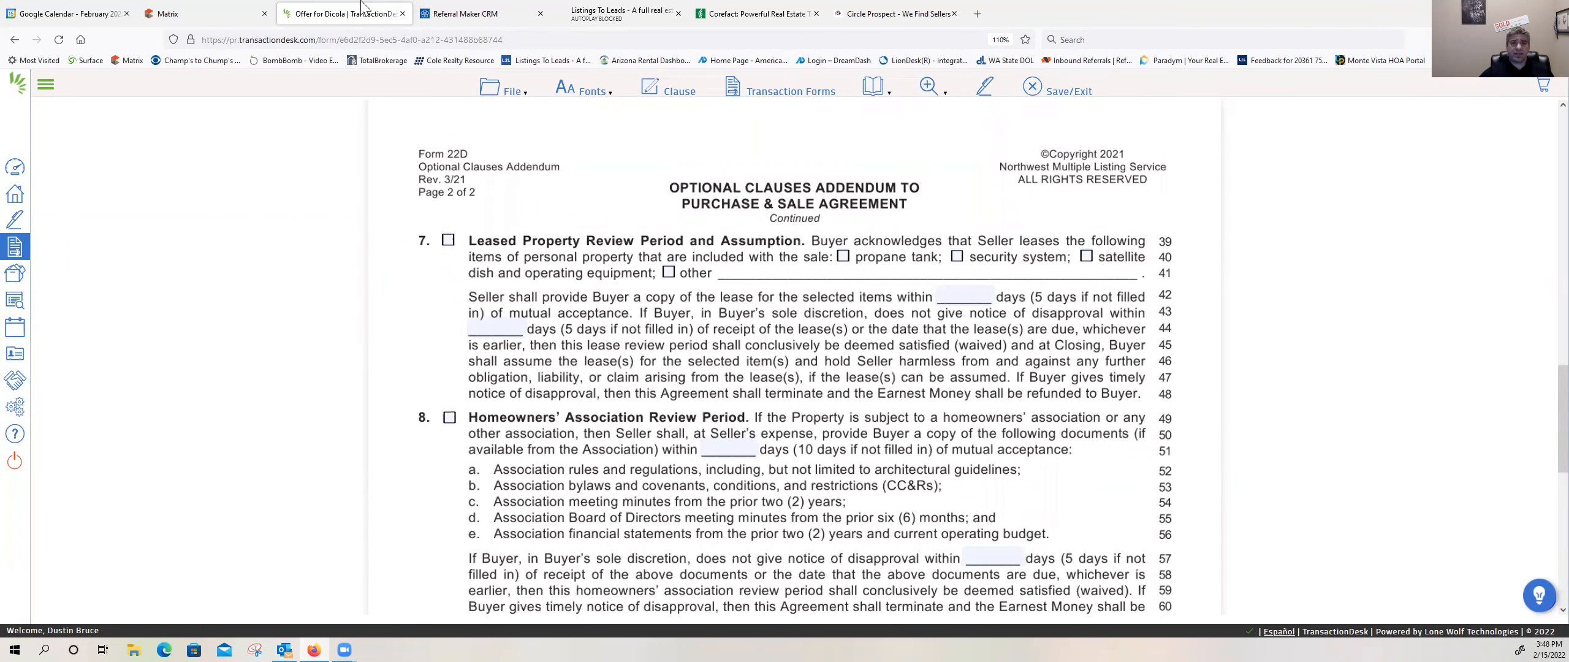
key(ctrl+shift+Tab)
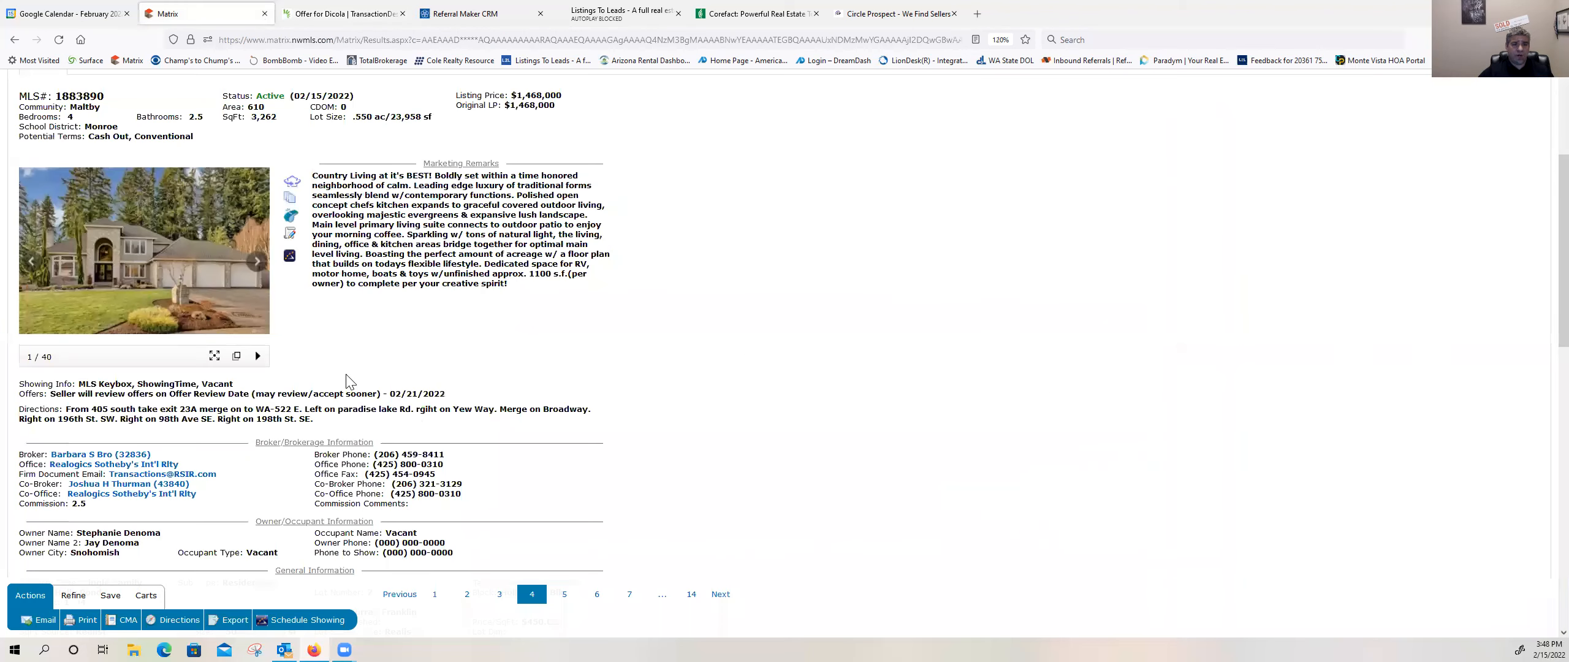
scroll(335, 366, down, 3)
scroll(184, 354, down, 2)
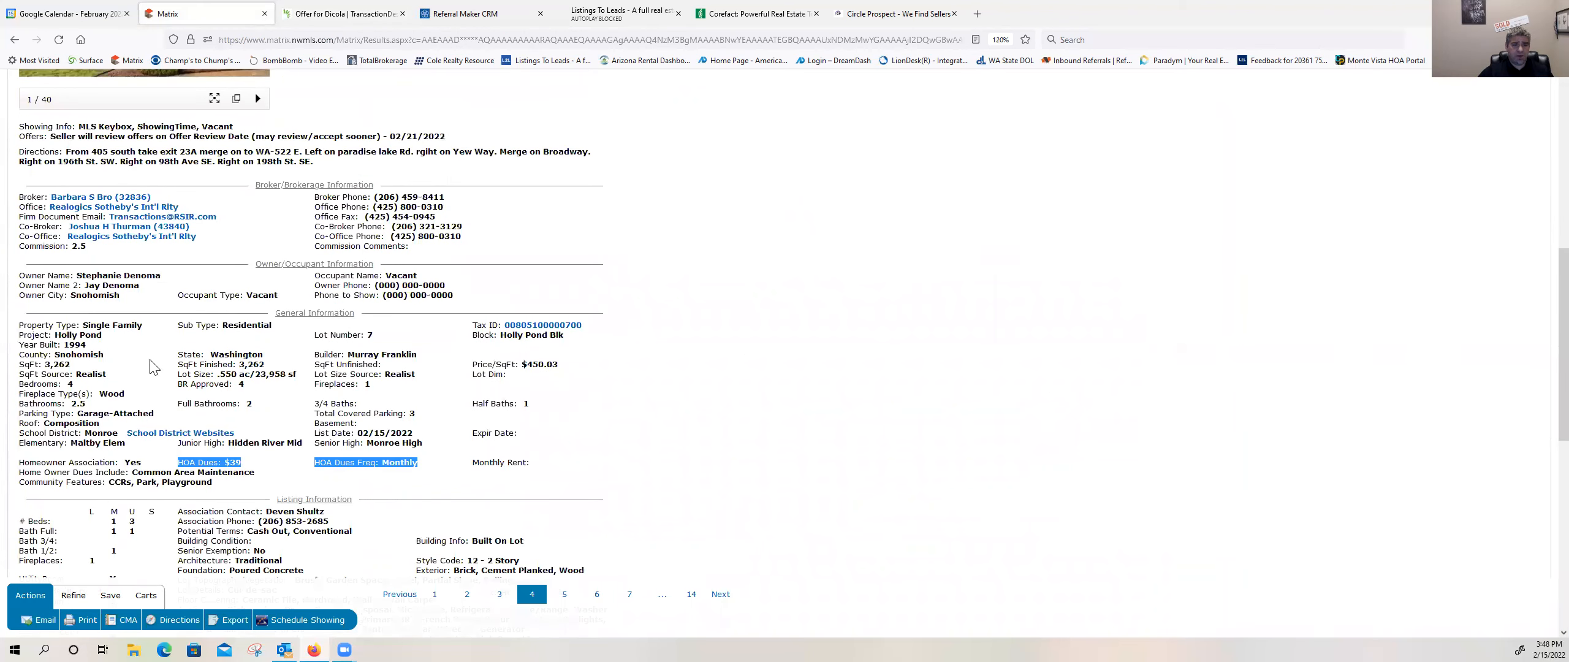
scroll(329, 475, down, 3)
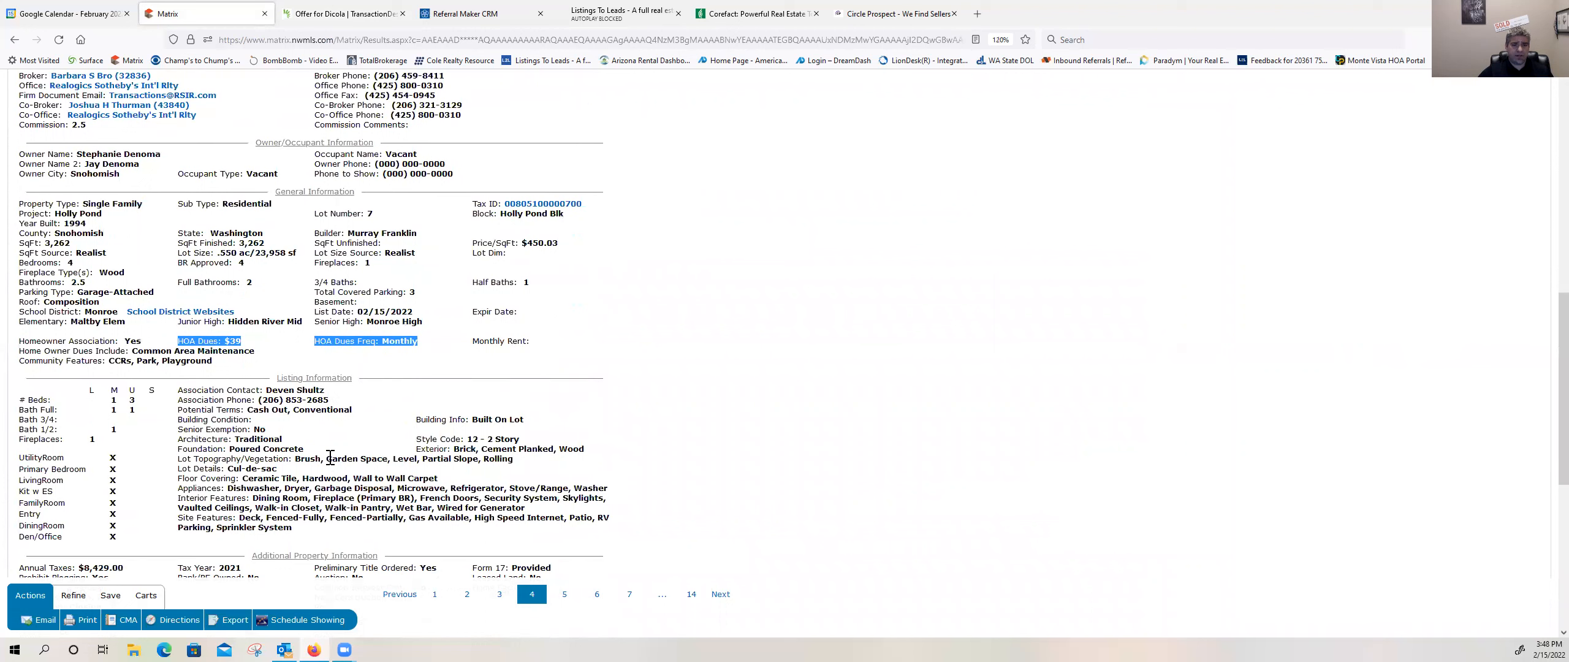
scroll(277, 440, down, 1)
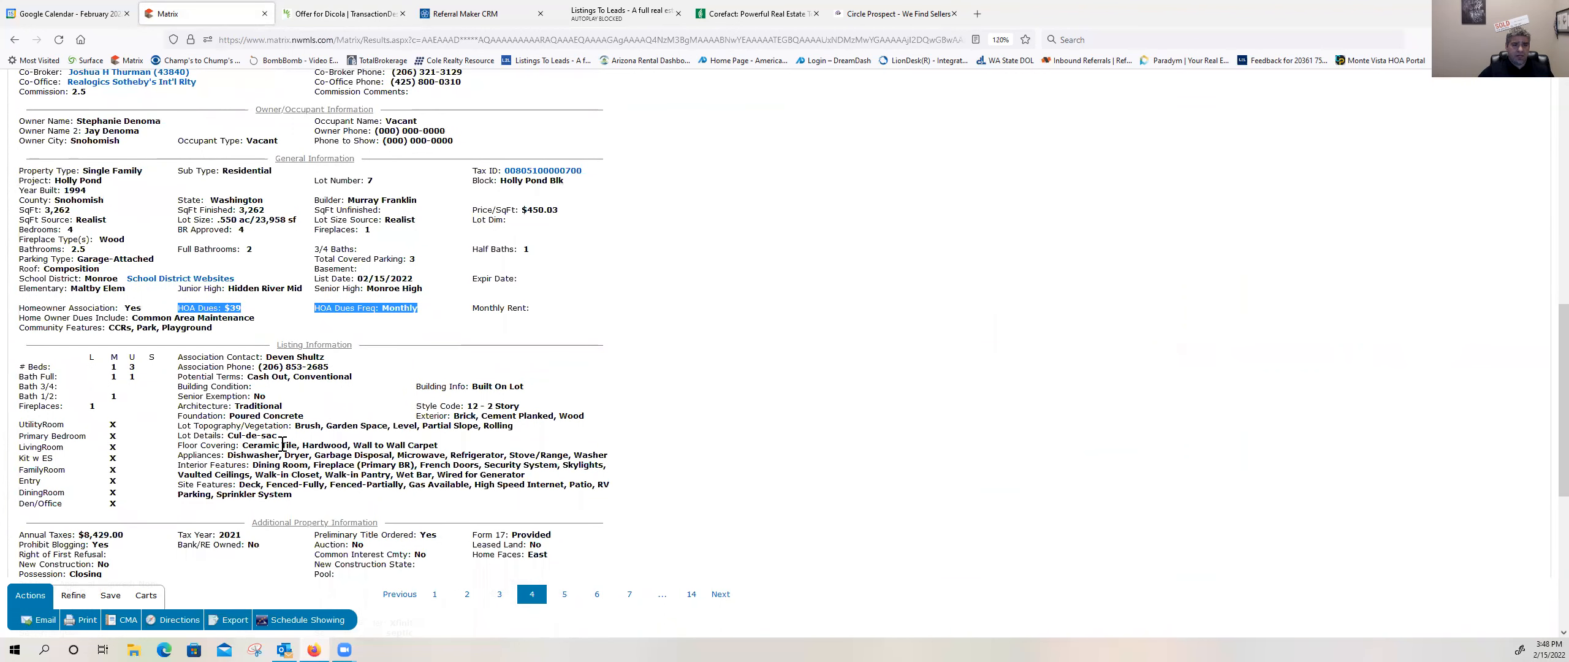
scroll(247, 465, down, 3)
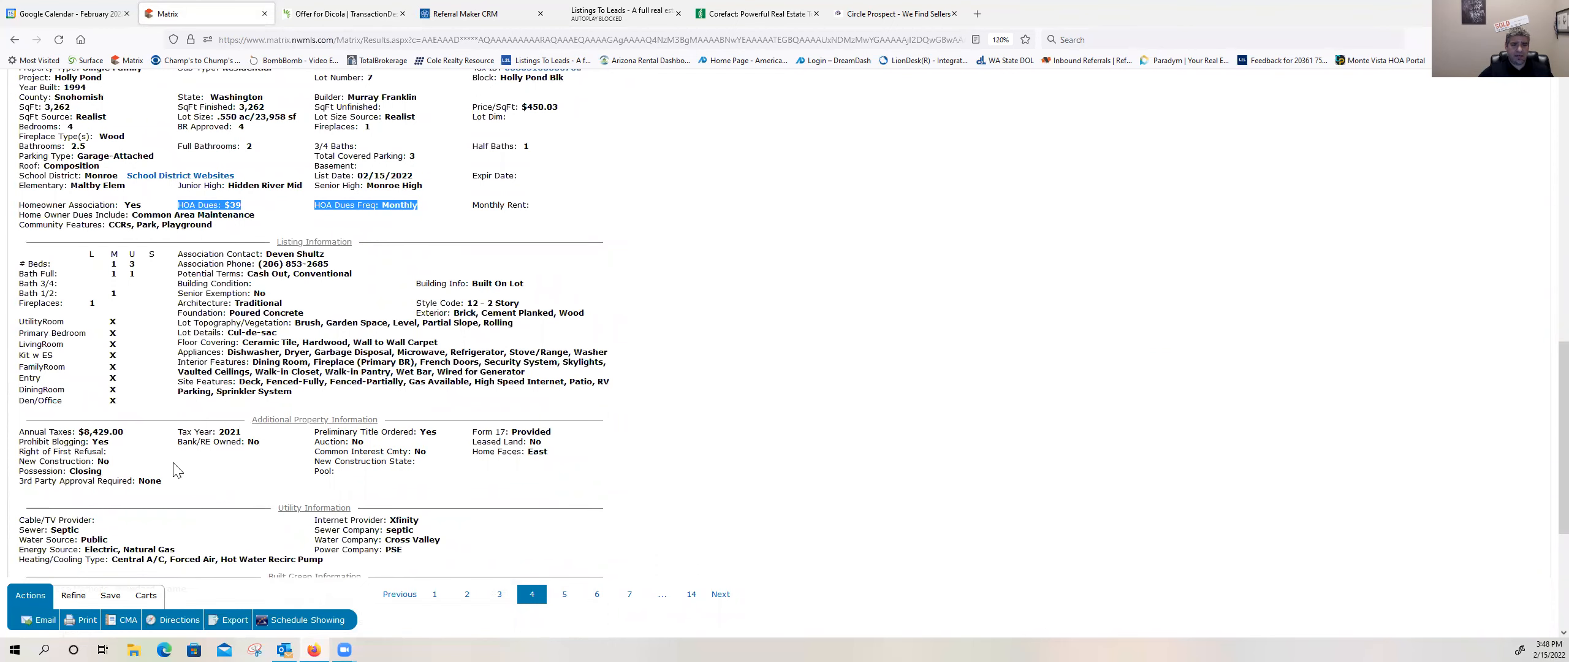
scroll(175, 467, up, 2)
scroll(175, 467, down, 4)
scroll(175, 467, up, 1)
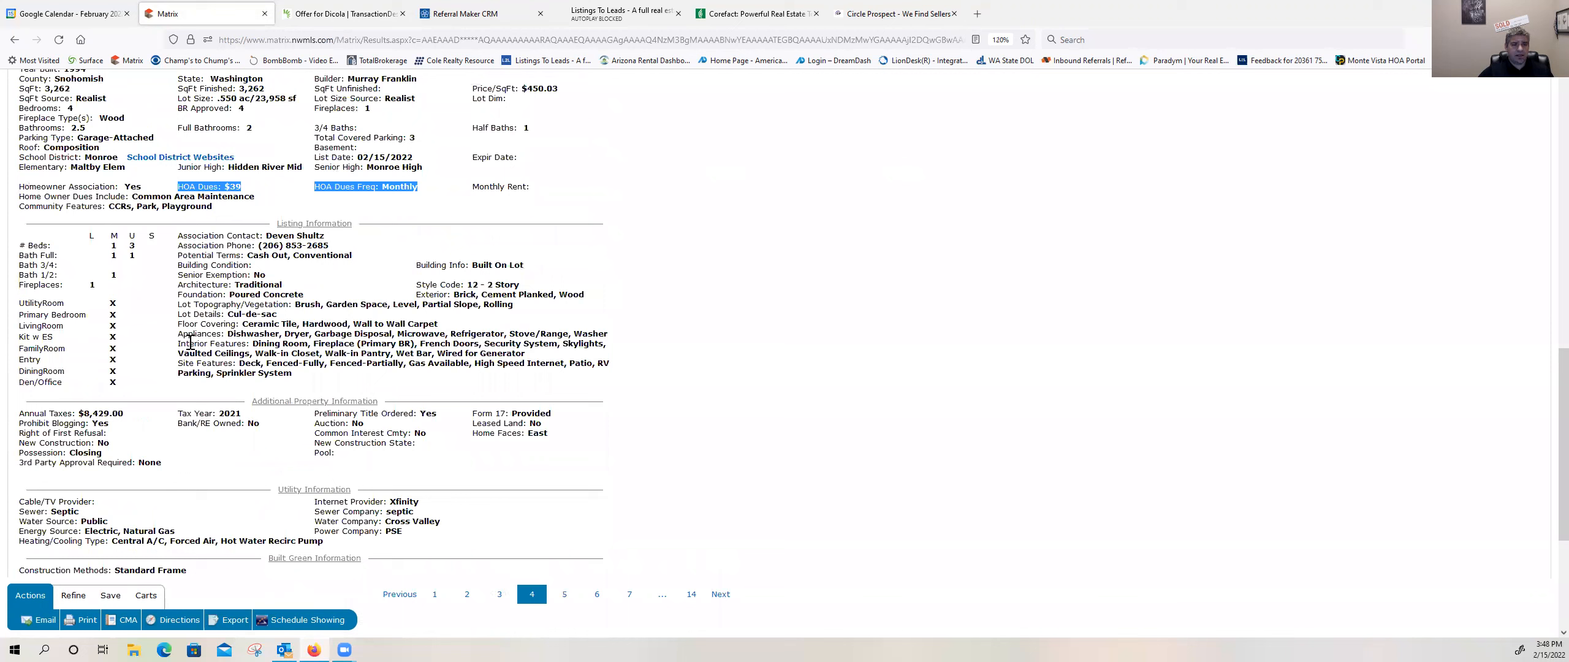
scroll(191, 342, up, 1)
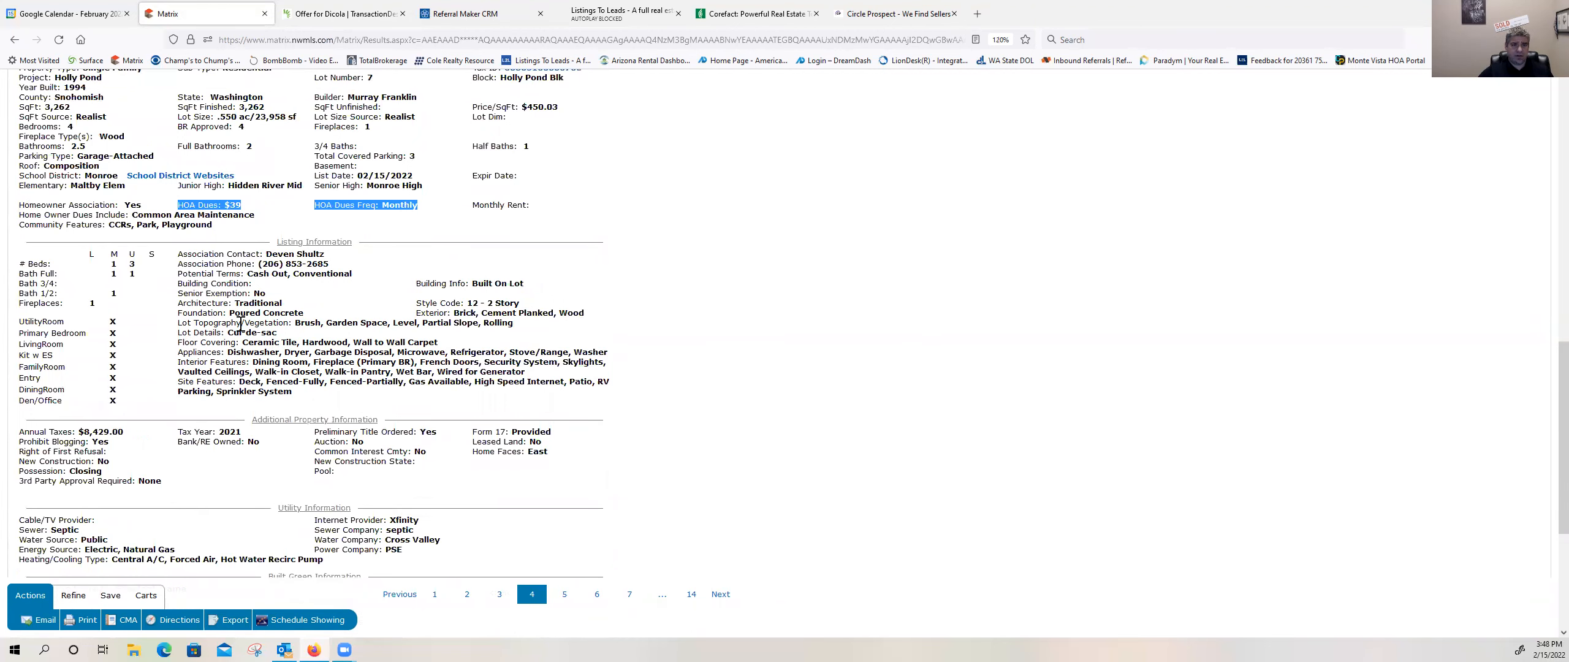
scroll(240, 324, up, 2)
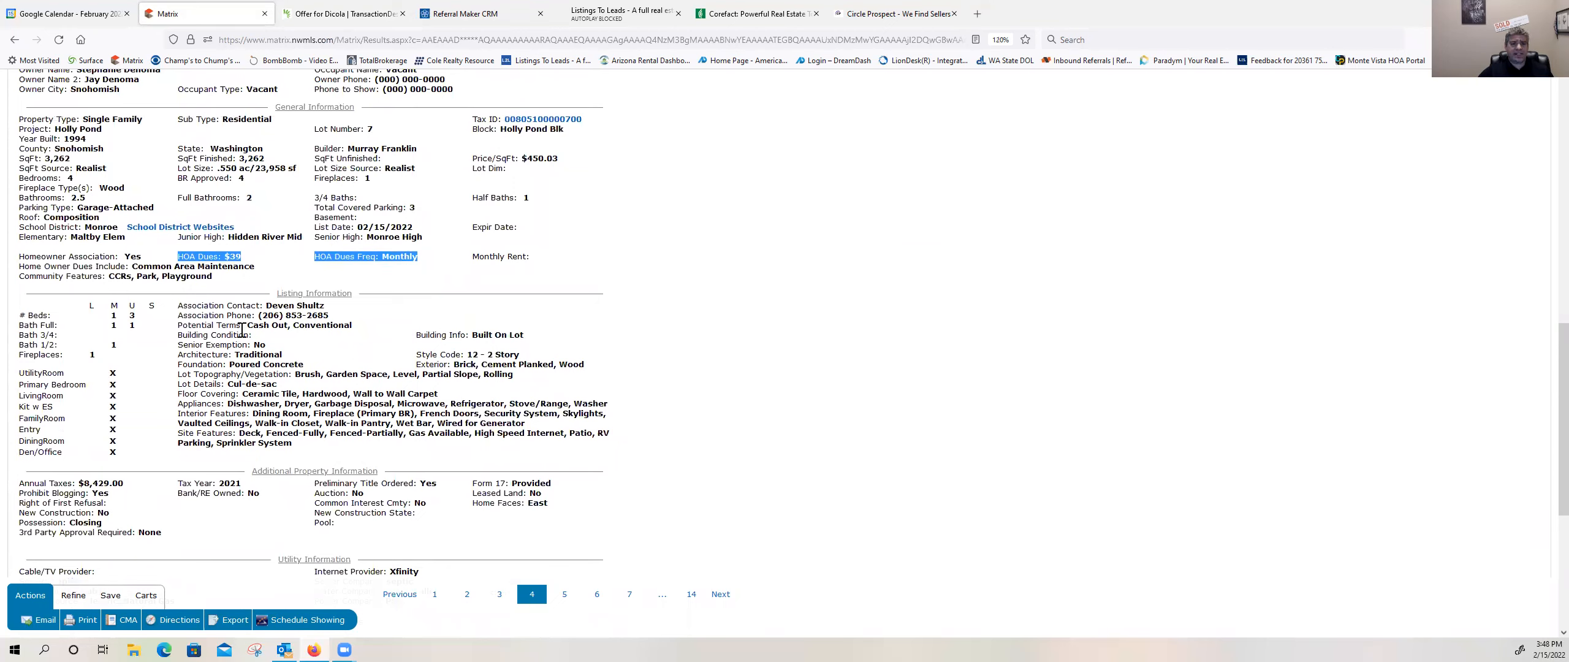
scroll(233, 258, up, 4)
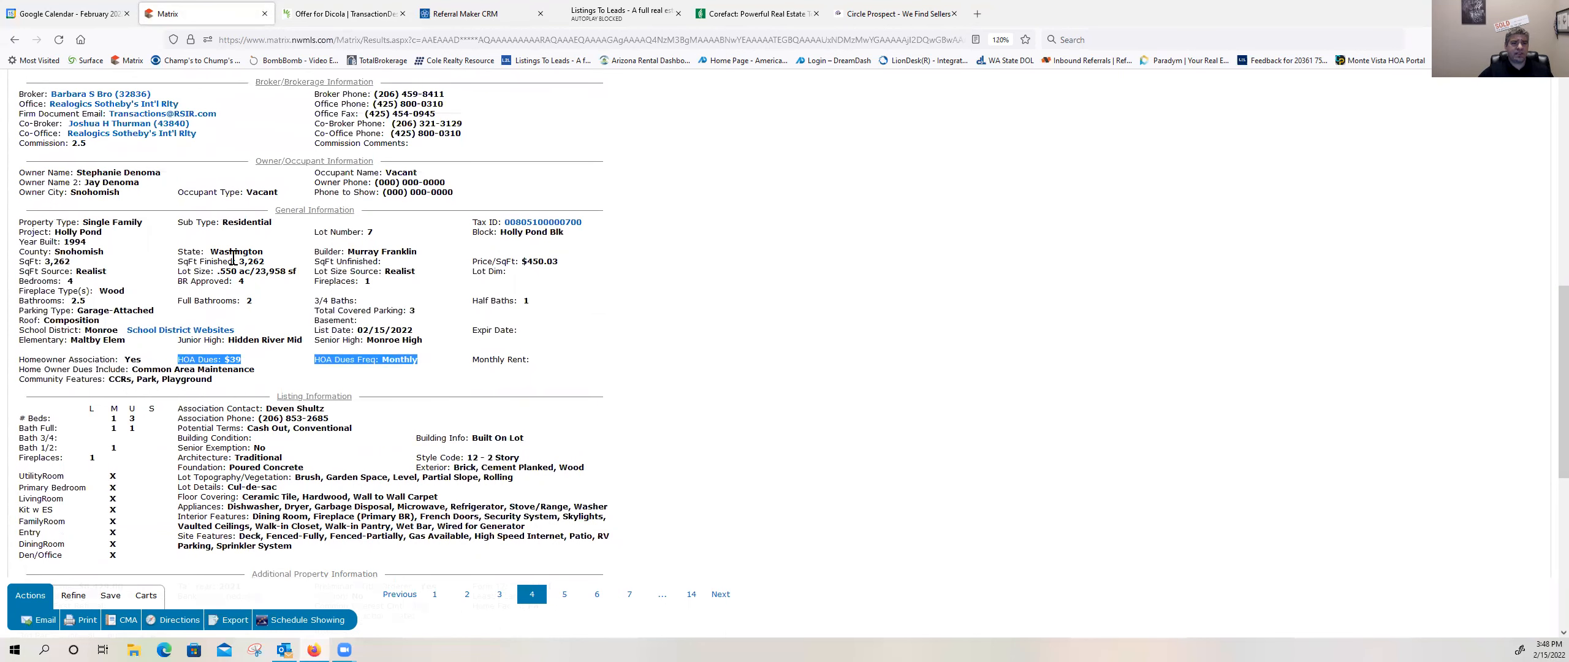
scroll(232, 258, up, 6)
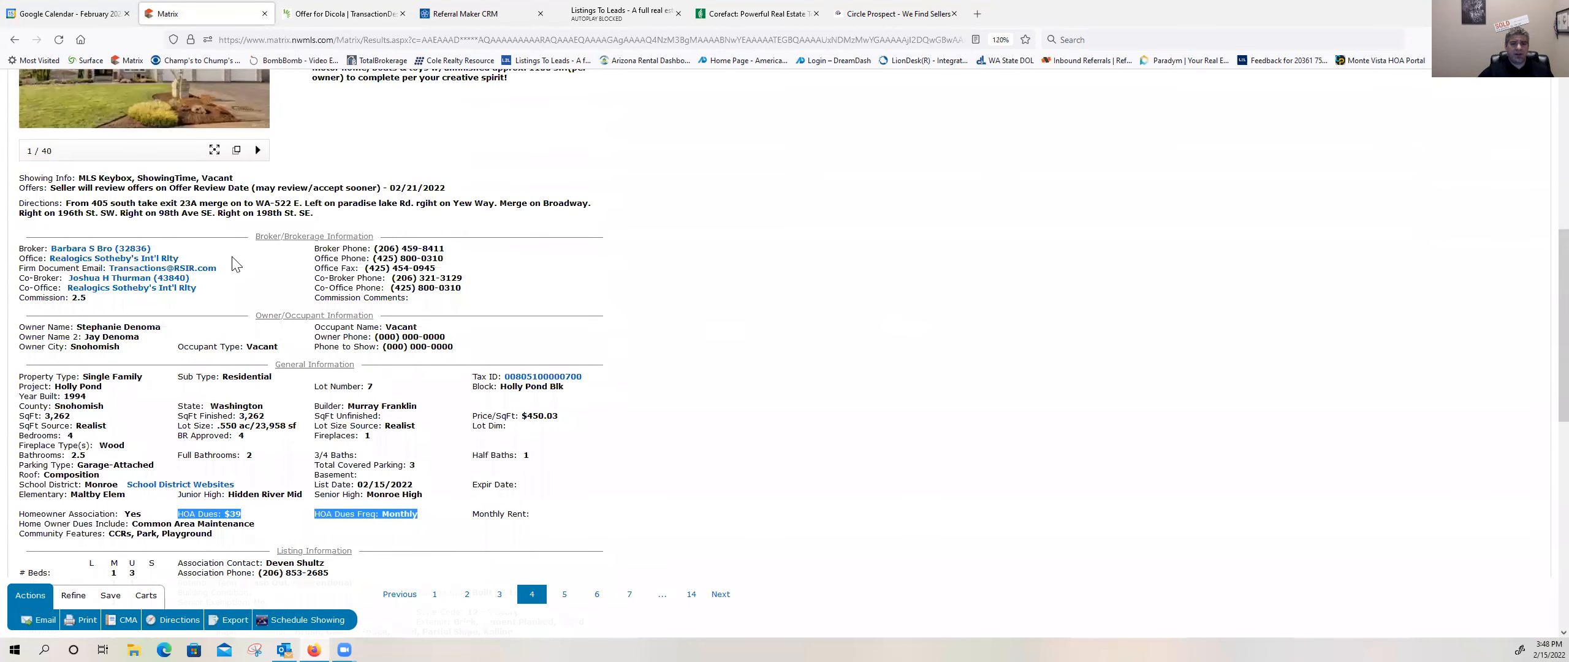
scroll(239, 273, down, 10)
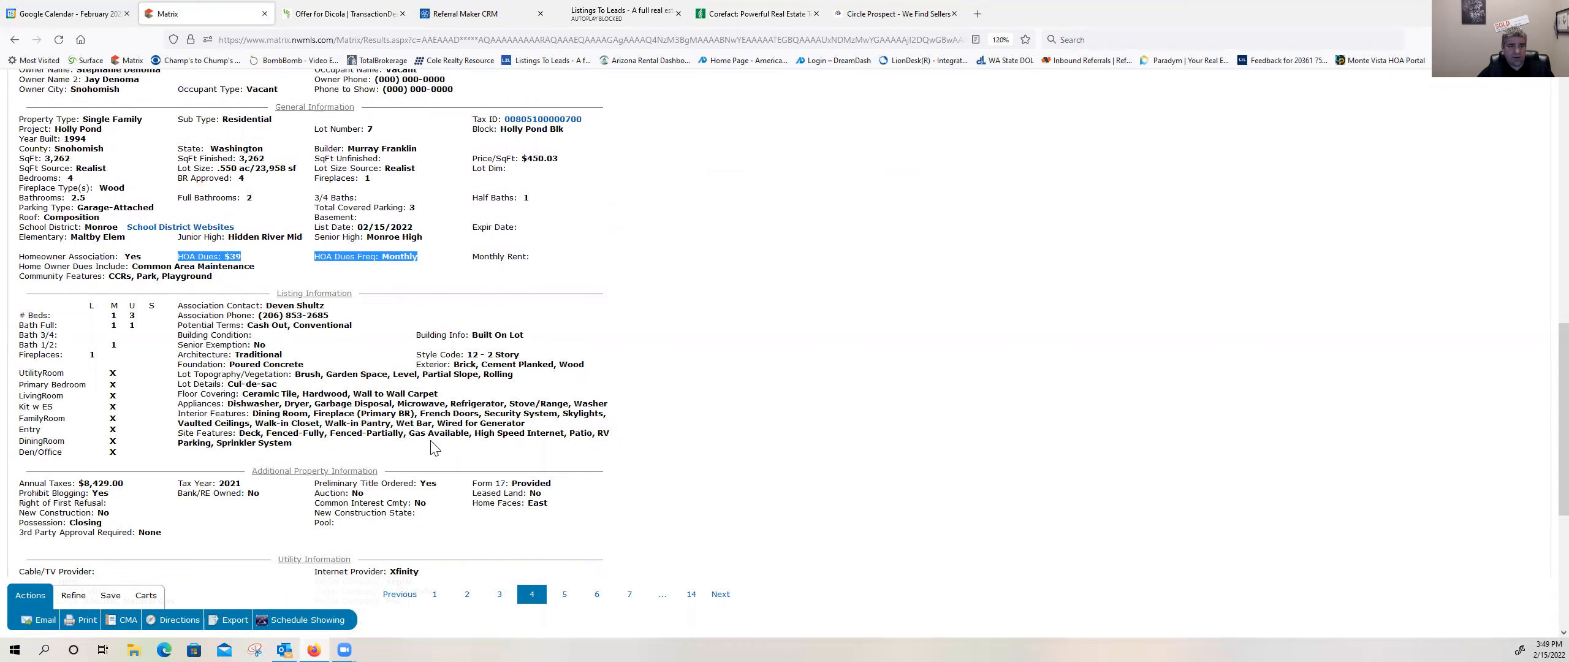
scroll(431, 448, up, 7)
scroll(469, 193, up, 15)
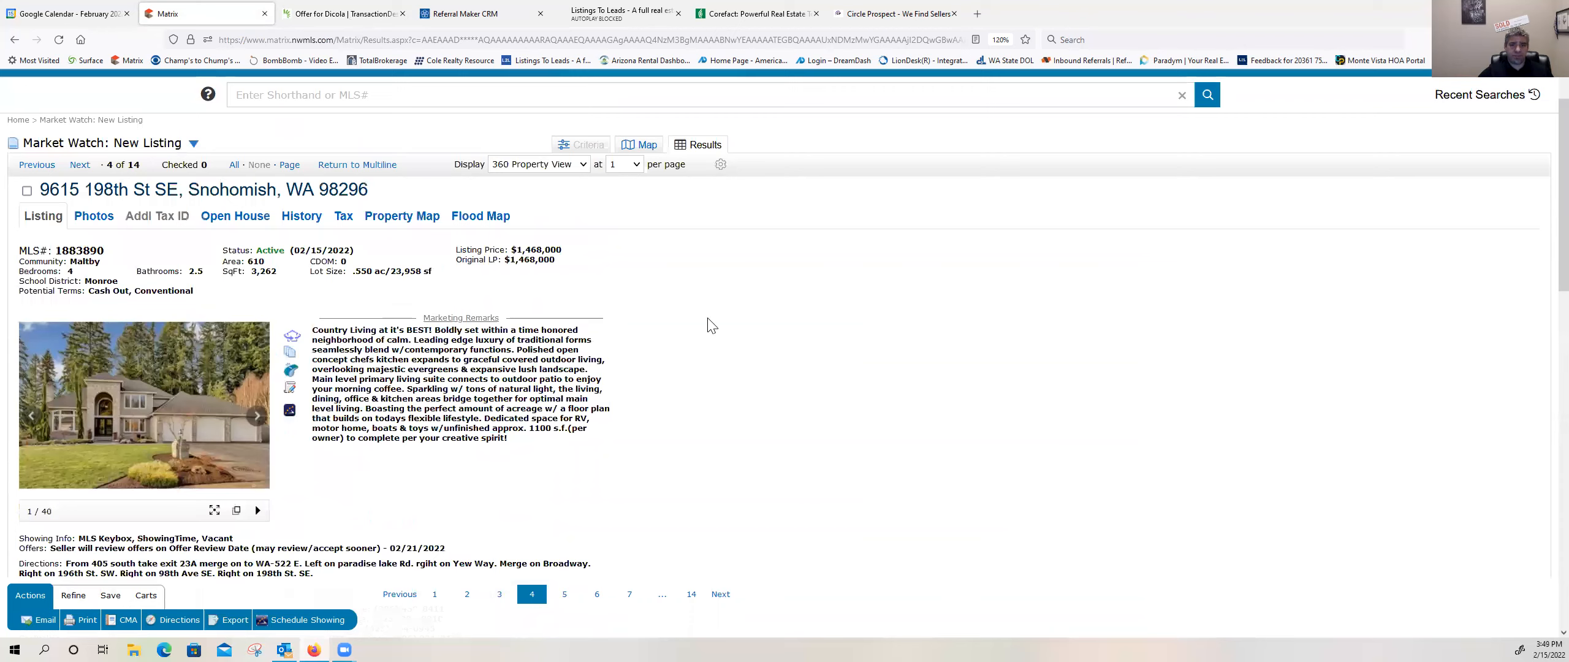
Step: Back in Form 22D, include the Homeowners' Association Review Period and Homeowners' Association Transfer Fee clauses, with the transfer fee paid by Seller
key(ctrl+Tab)
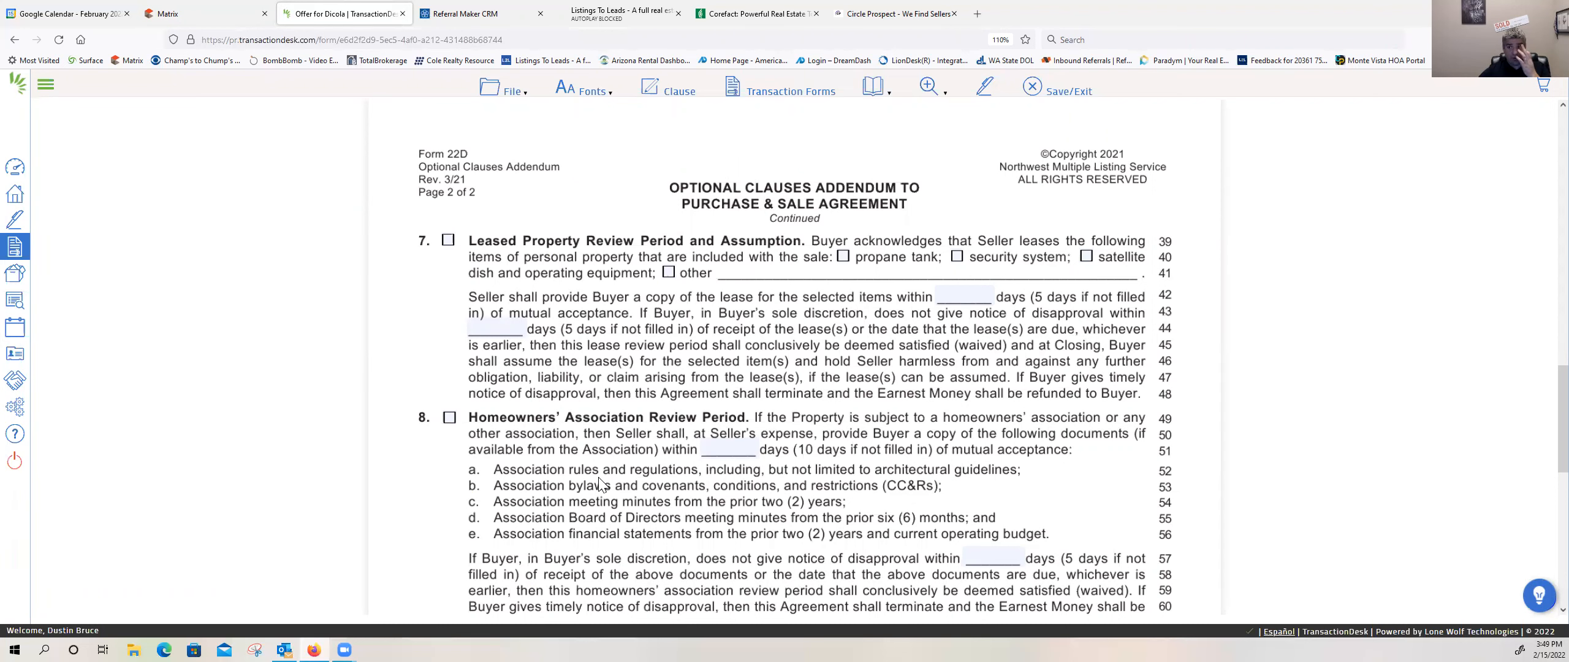
scroll(460, 491, down, 3)
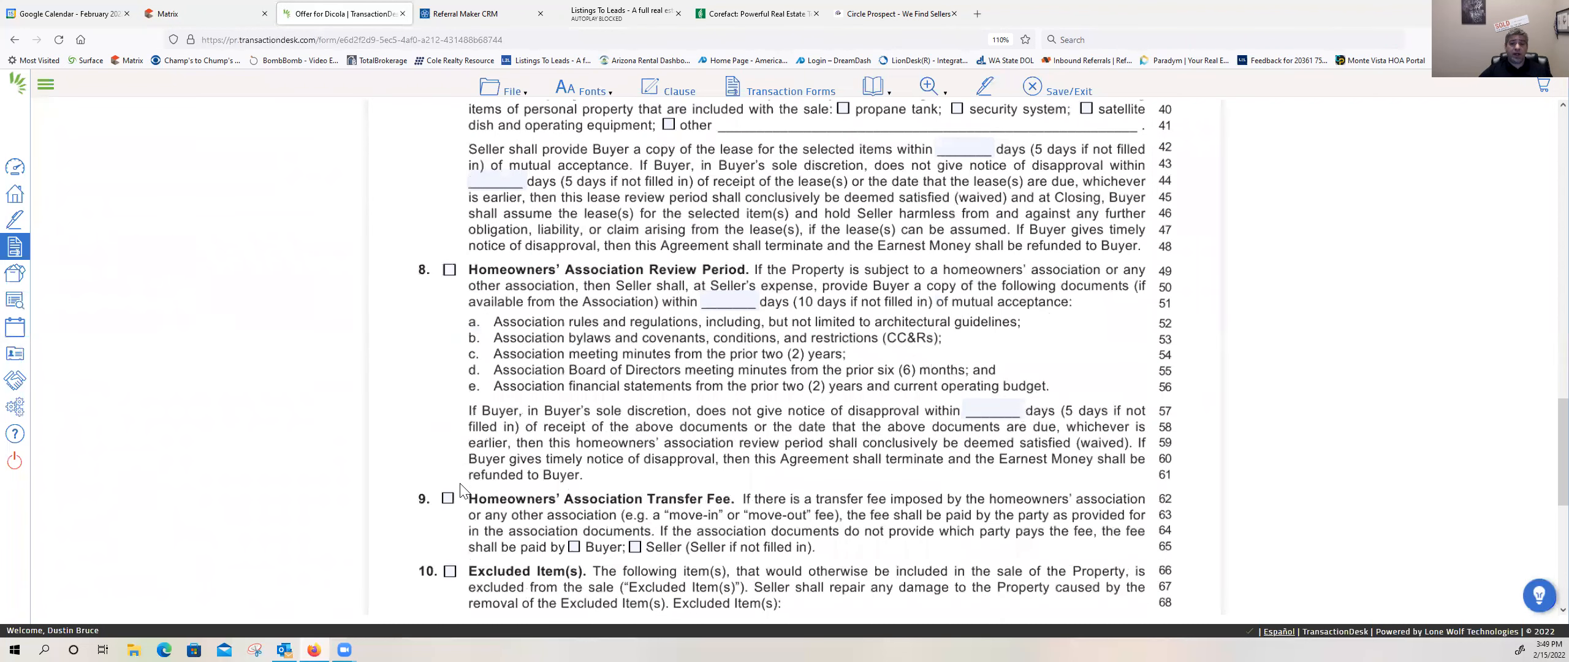
click(453, 265)
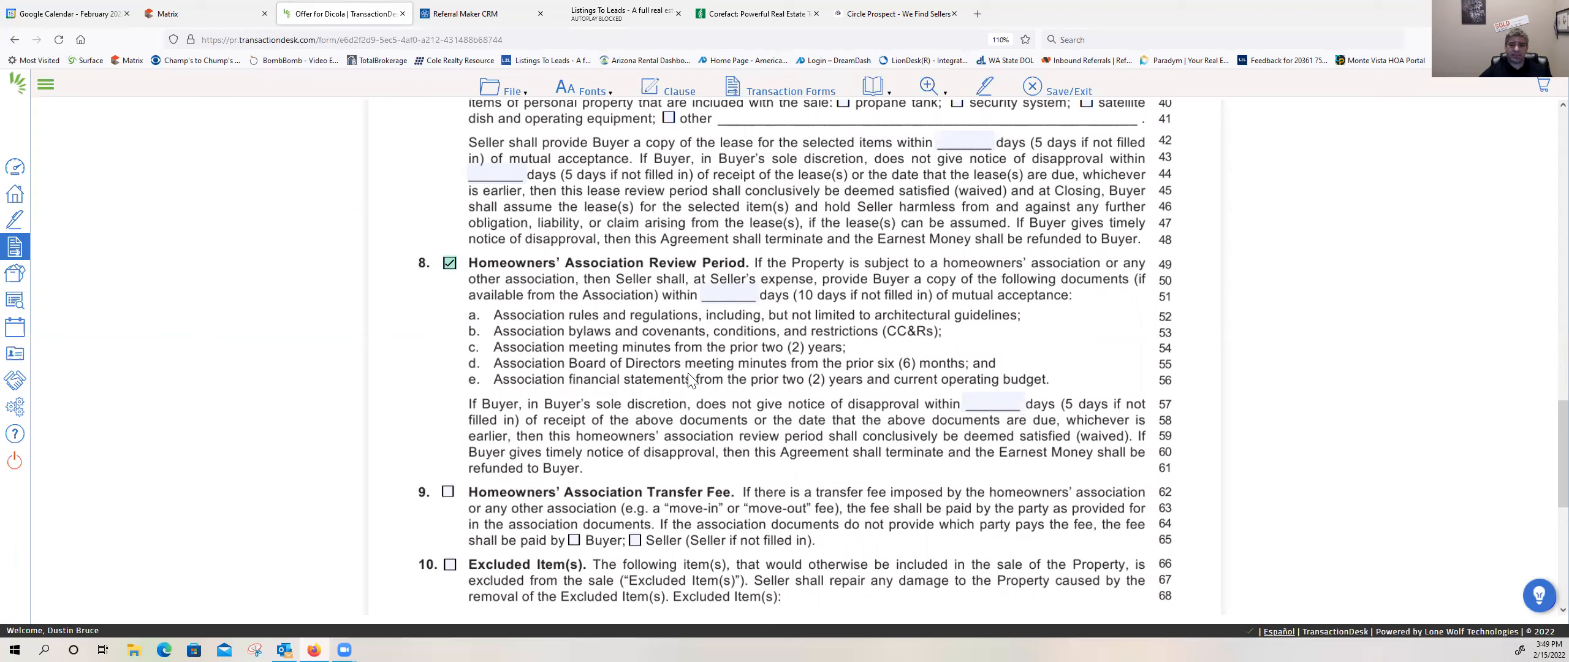
click(448, 494)
scroll(585, 411, down, 4)
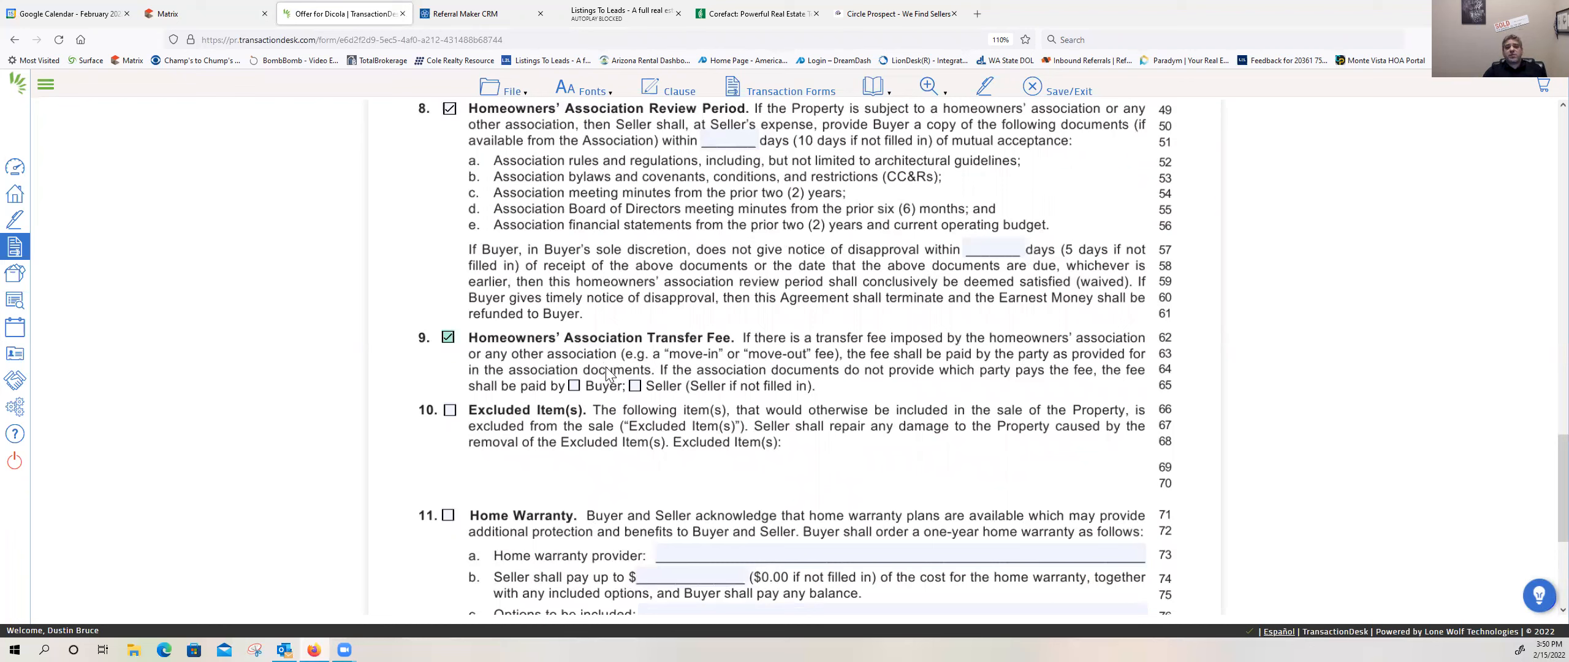
click(631, 386)
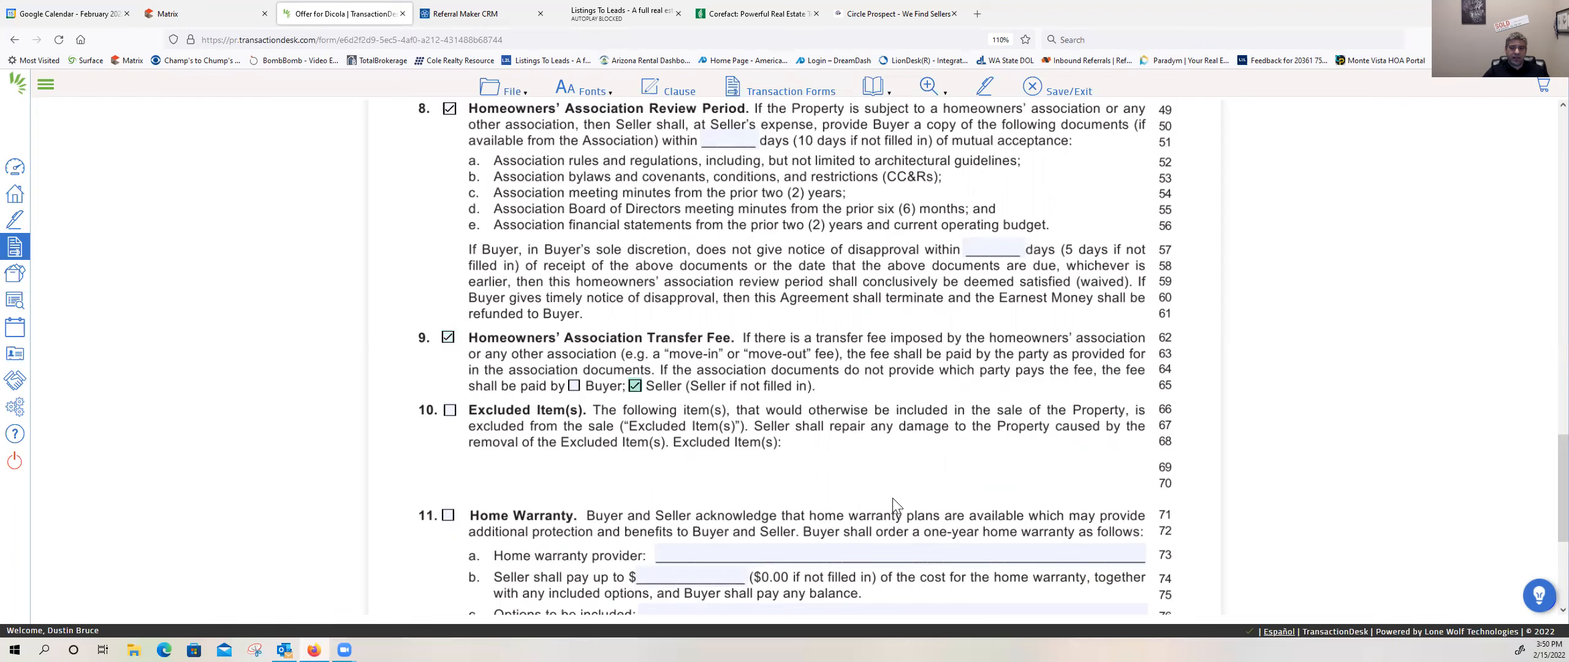
Step: Review the Excluded Items, Home Warranty and Other clauses of the Optional Clauses Addendum, and save and close the form
scroll(892, 497, down, 3)
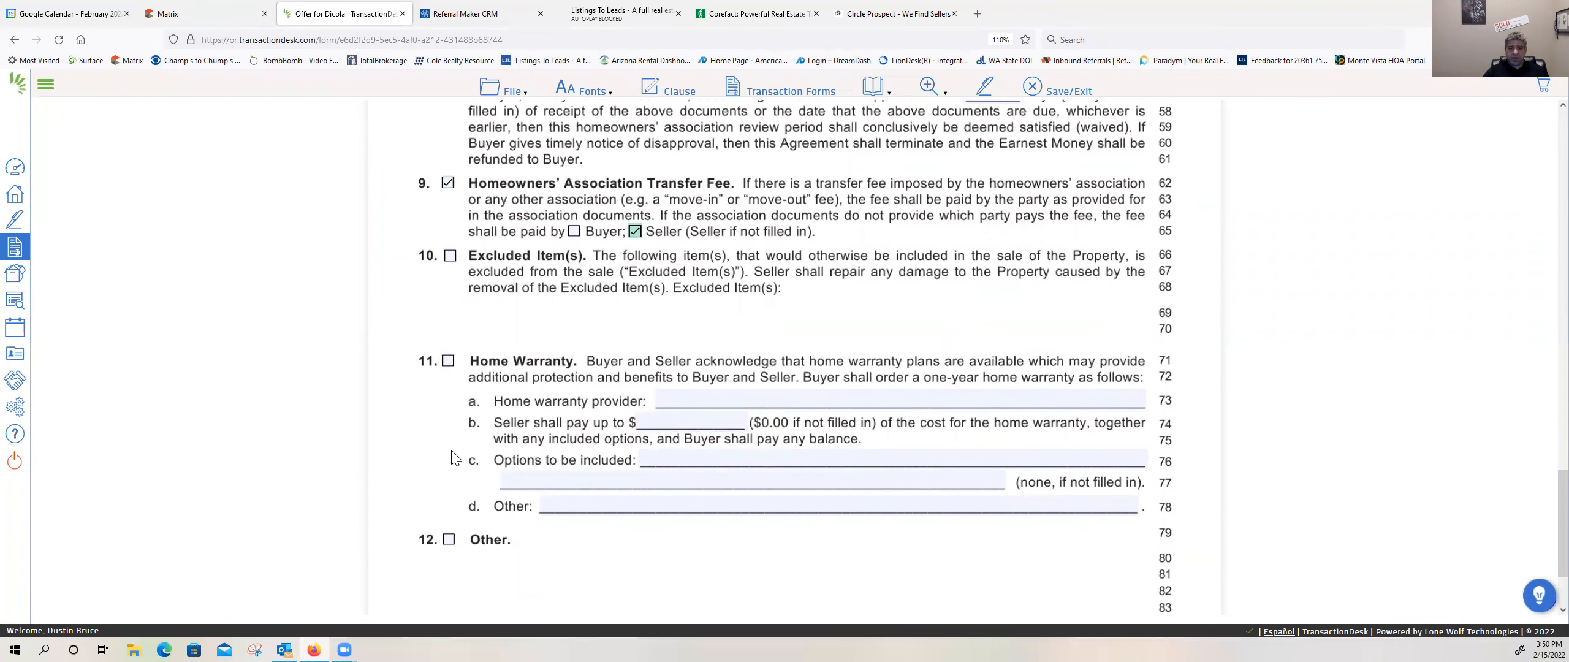
scroll(447, 444, down, 2)
scroll(447, 445, down, 1)
click(449, 417)
click(449, 418)
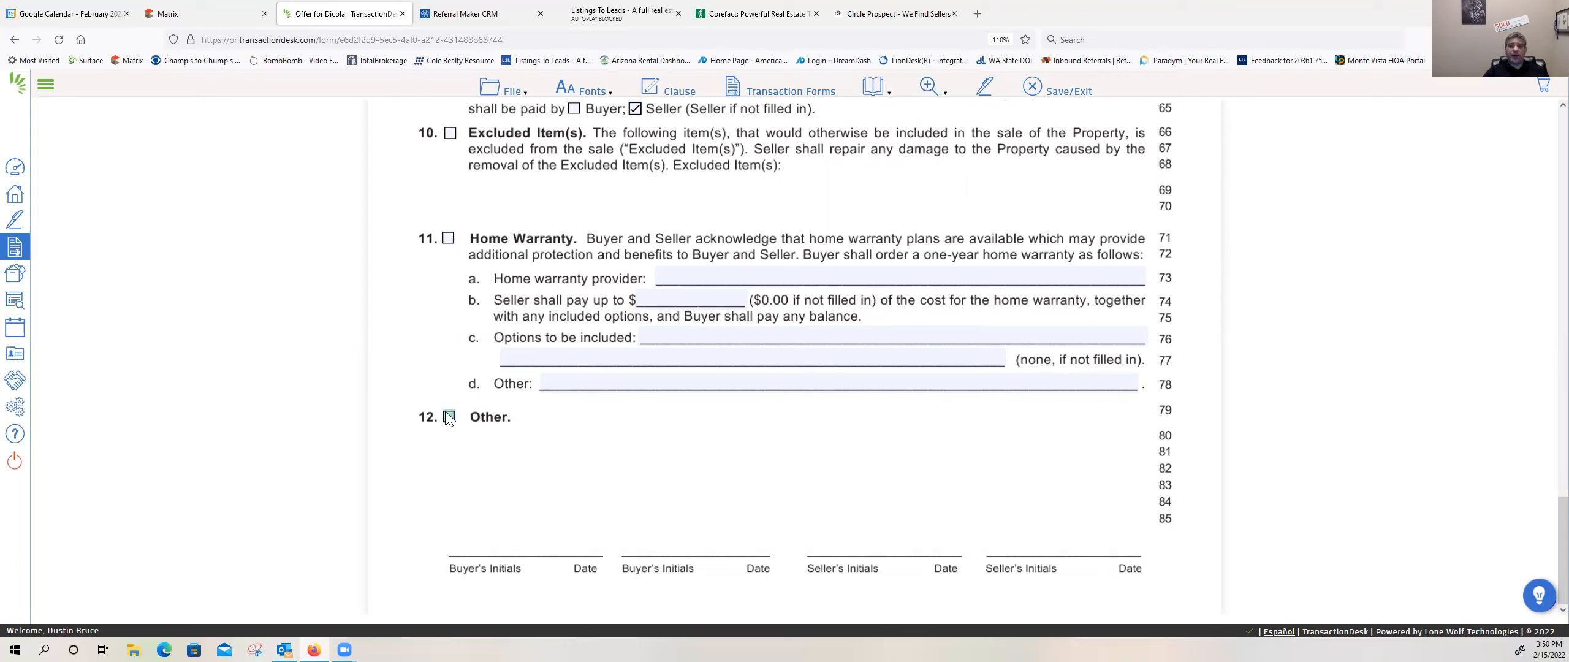
click(449, 416)
scroll(649, 318, up, 3)
click(1072, 91)
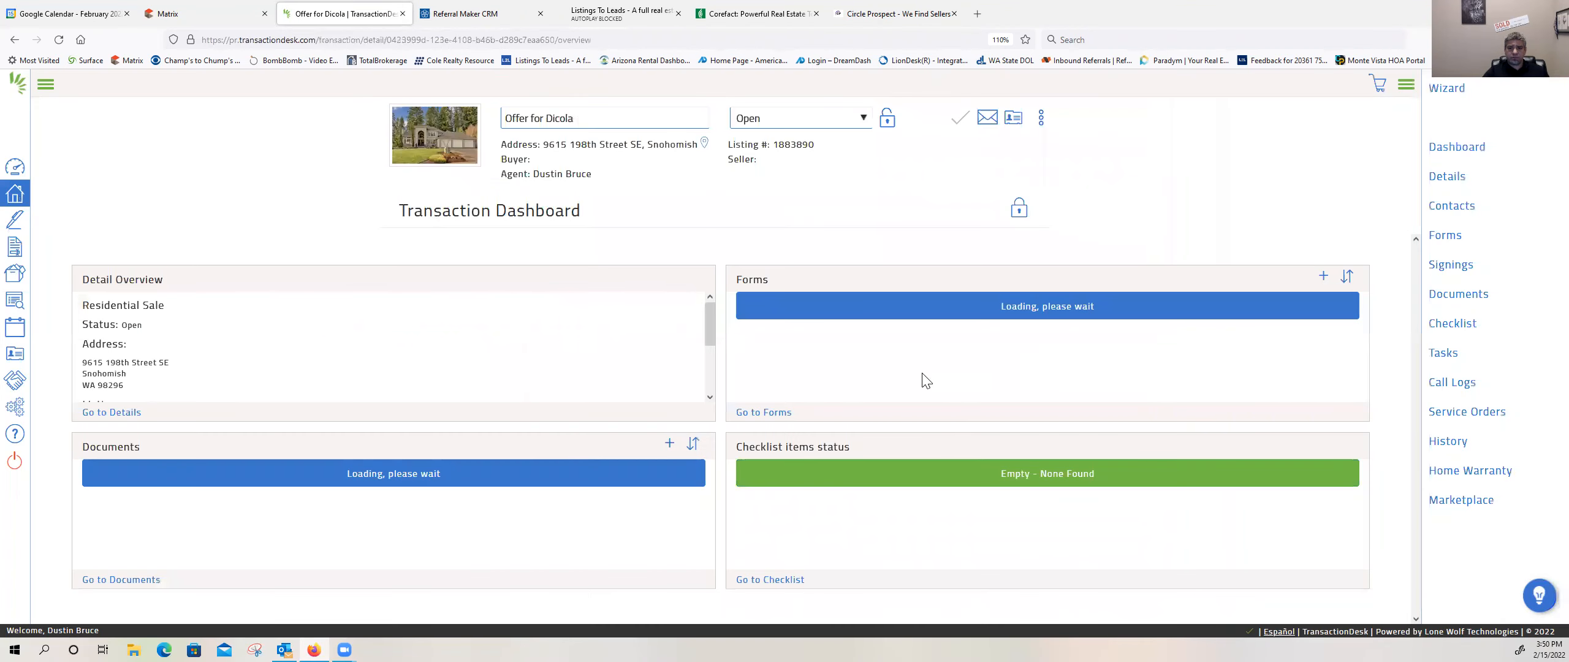
Step: Open Form 22A - Financing Addendum, mark the Conventional First loan type, and set the down payment to 50% of the Purchase Price
scroll(922, 378, down, 1)
scroll(922, 378, up, 1)
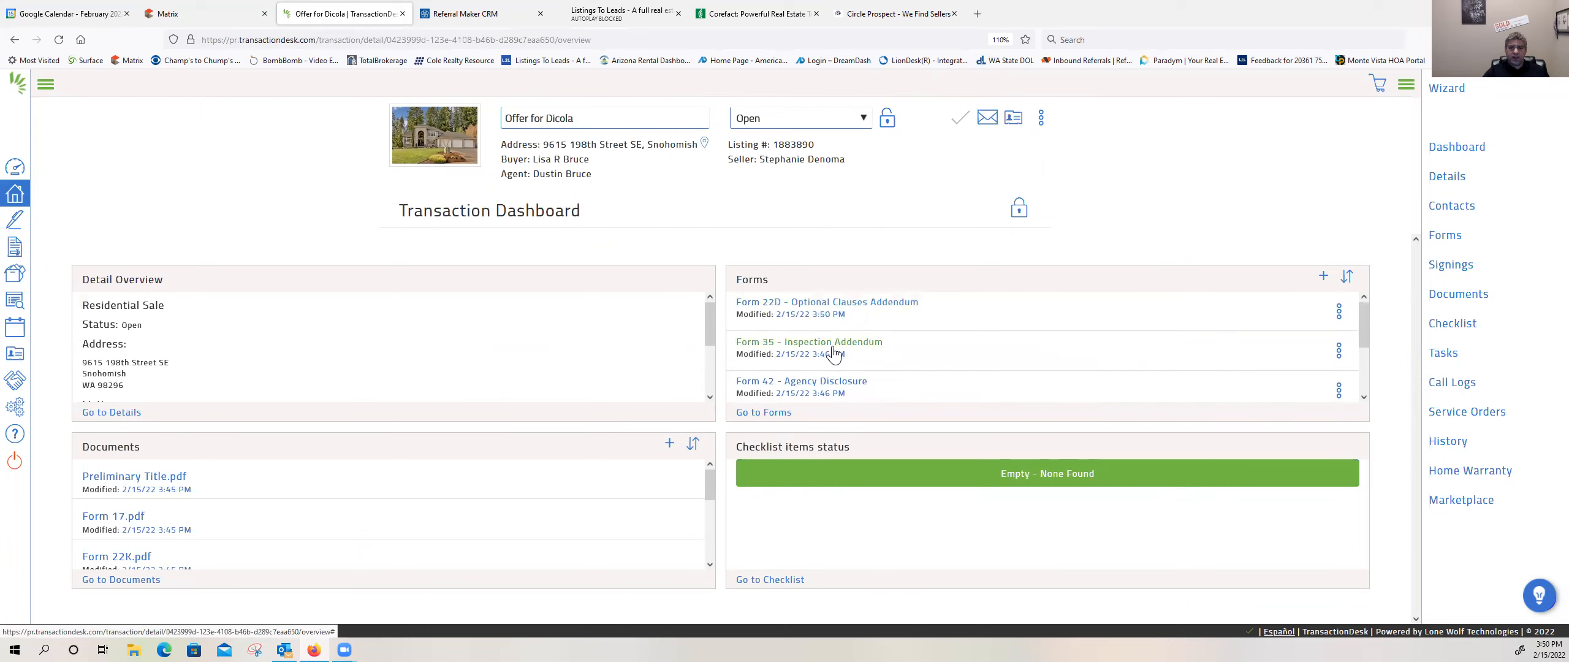
scroll(839, 362, down, 2)
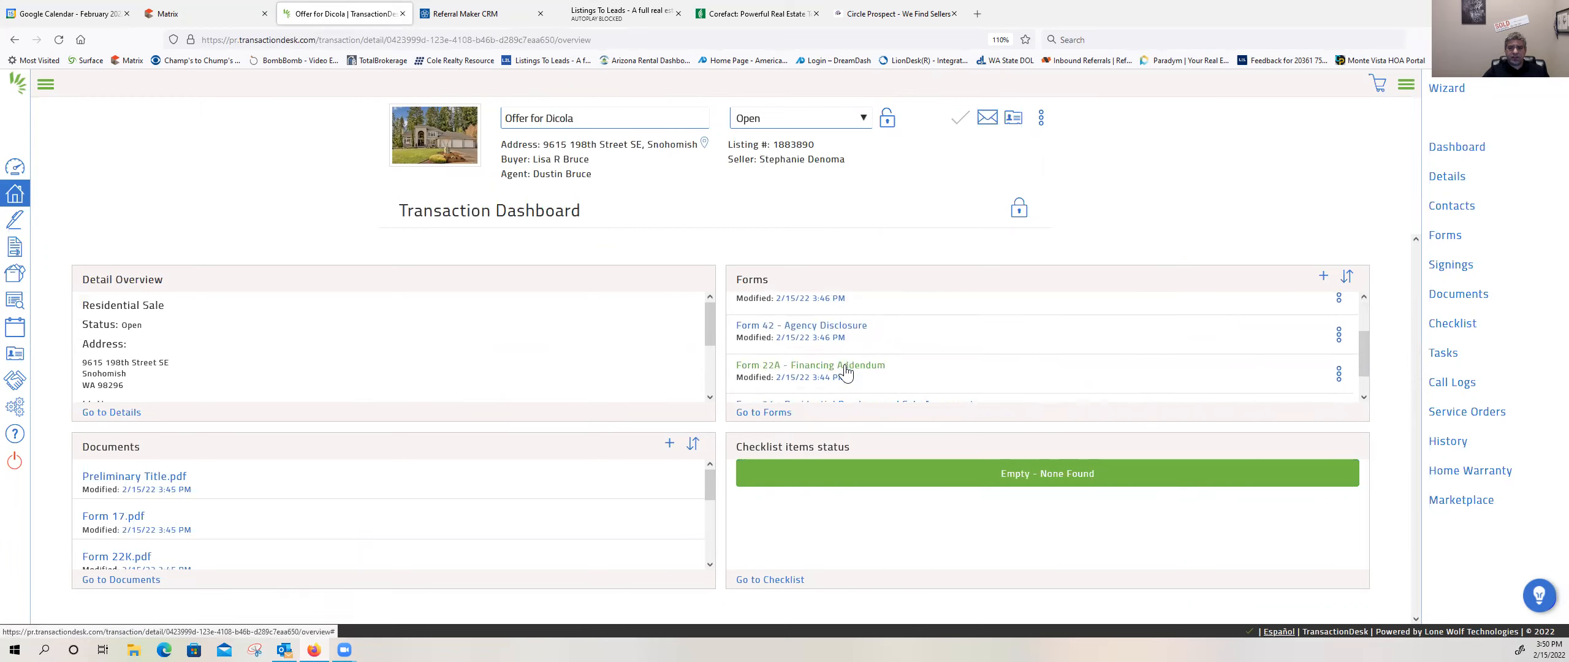
click(842, 347)
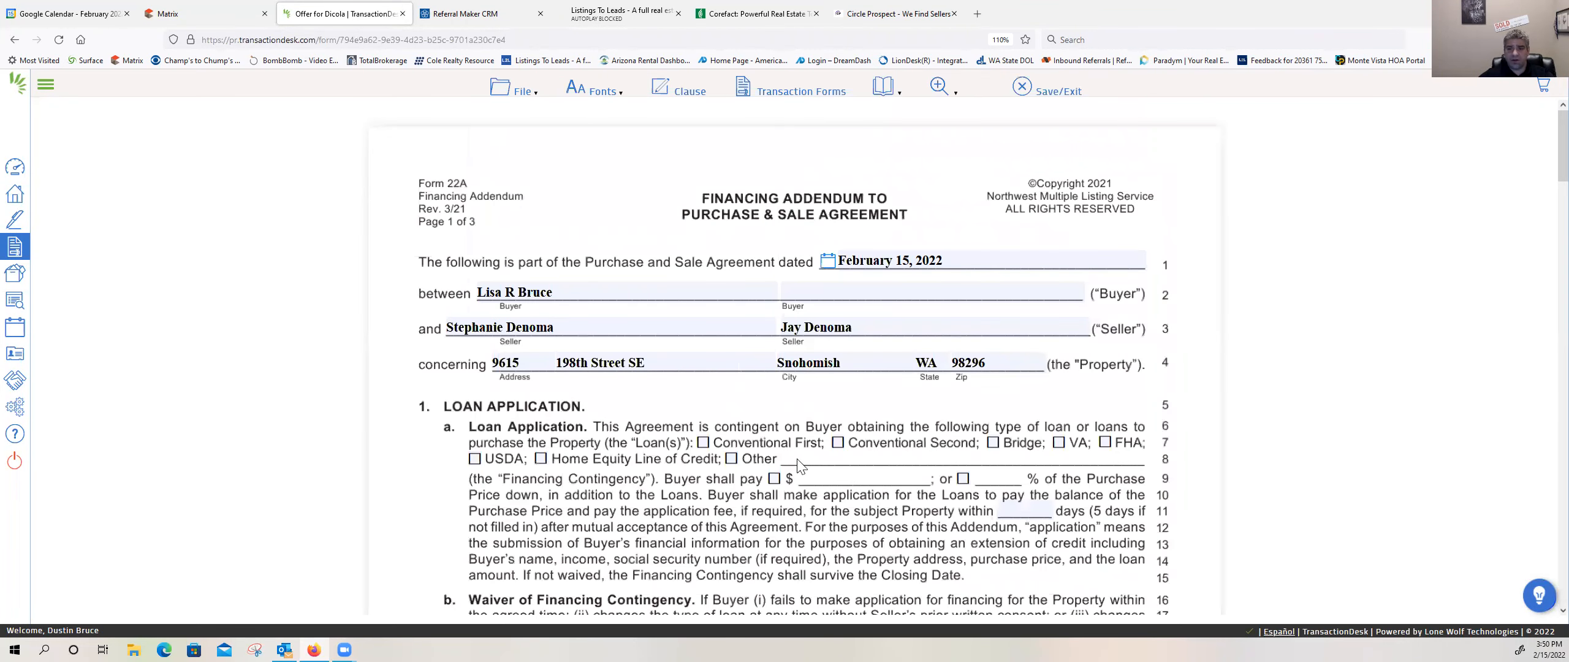
click(704, 443)
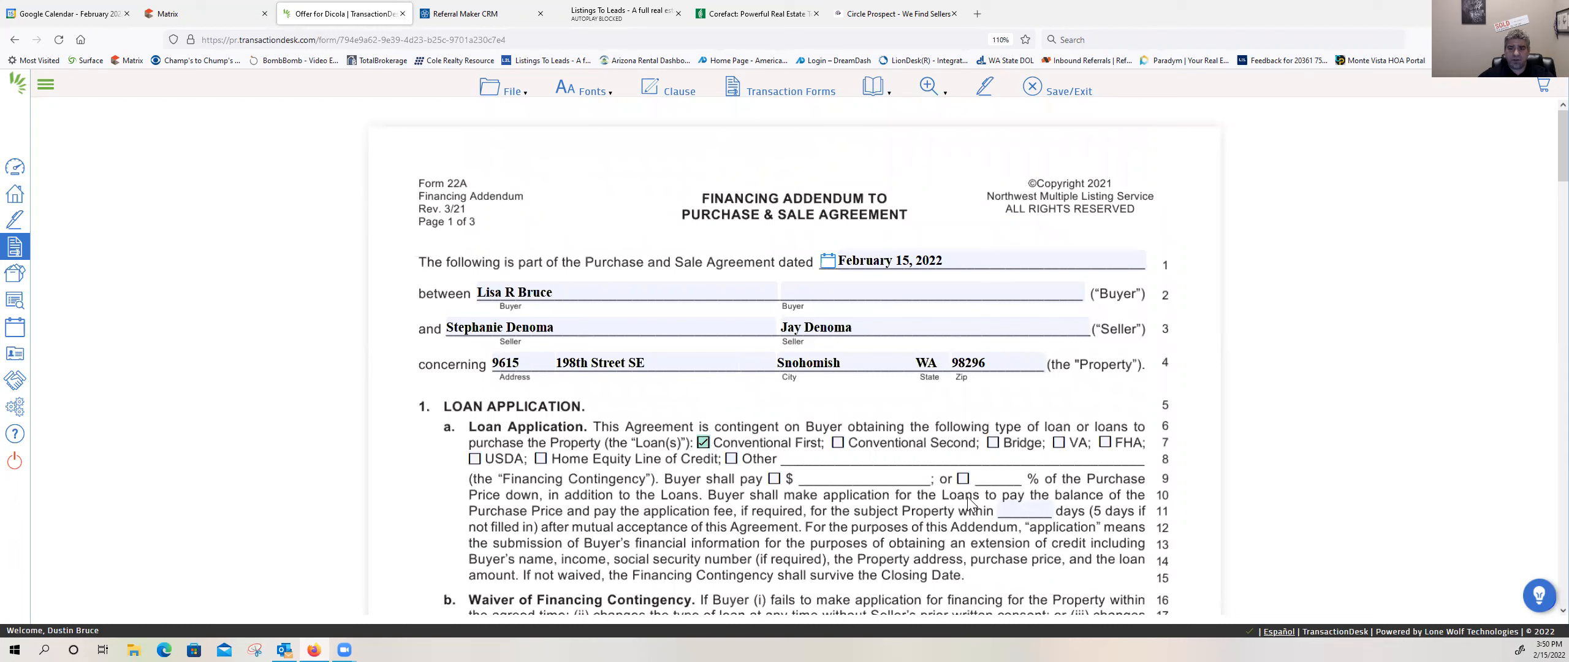
click(990, 484)
text(50)
Step: Select Automatic Waiver of Financing Contingency with a 17-day period, and mark that it will not waive the Appraisal Less Than Sales Price paragraph
scroll(874, 526, down, 1)
scroll(874, 526, down, 2)
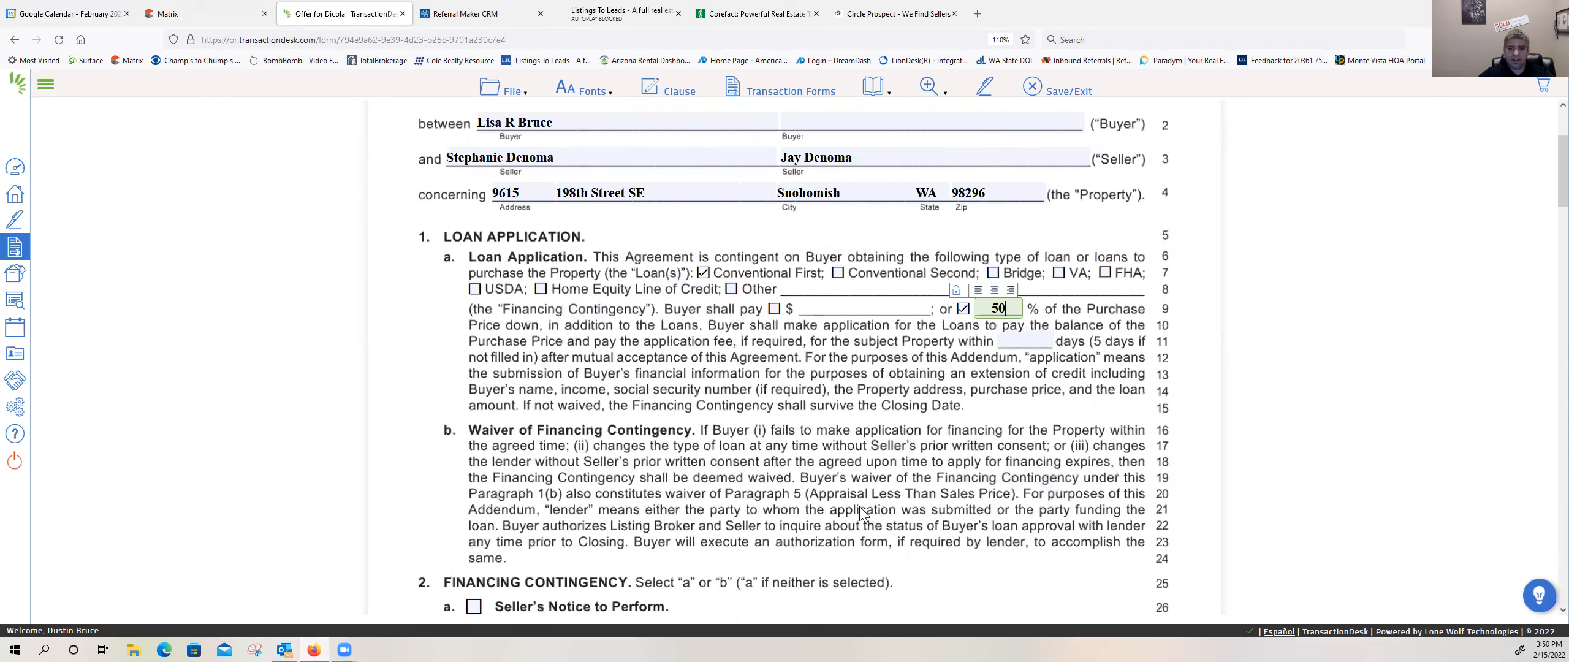
scroll(861, 512, down, 3)
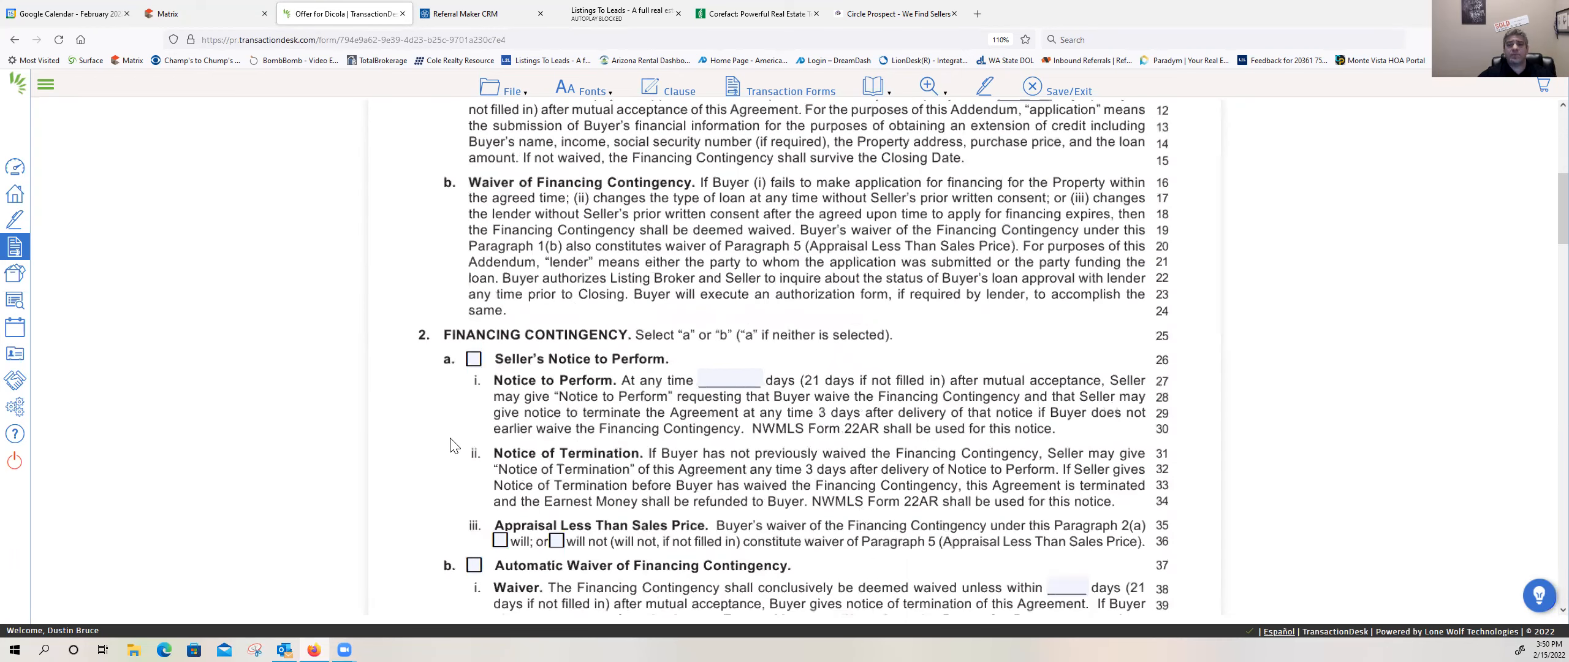
scroll(454, 445, down, 1)
click(474, 468)
click(1068, 494)
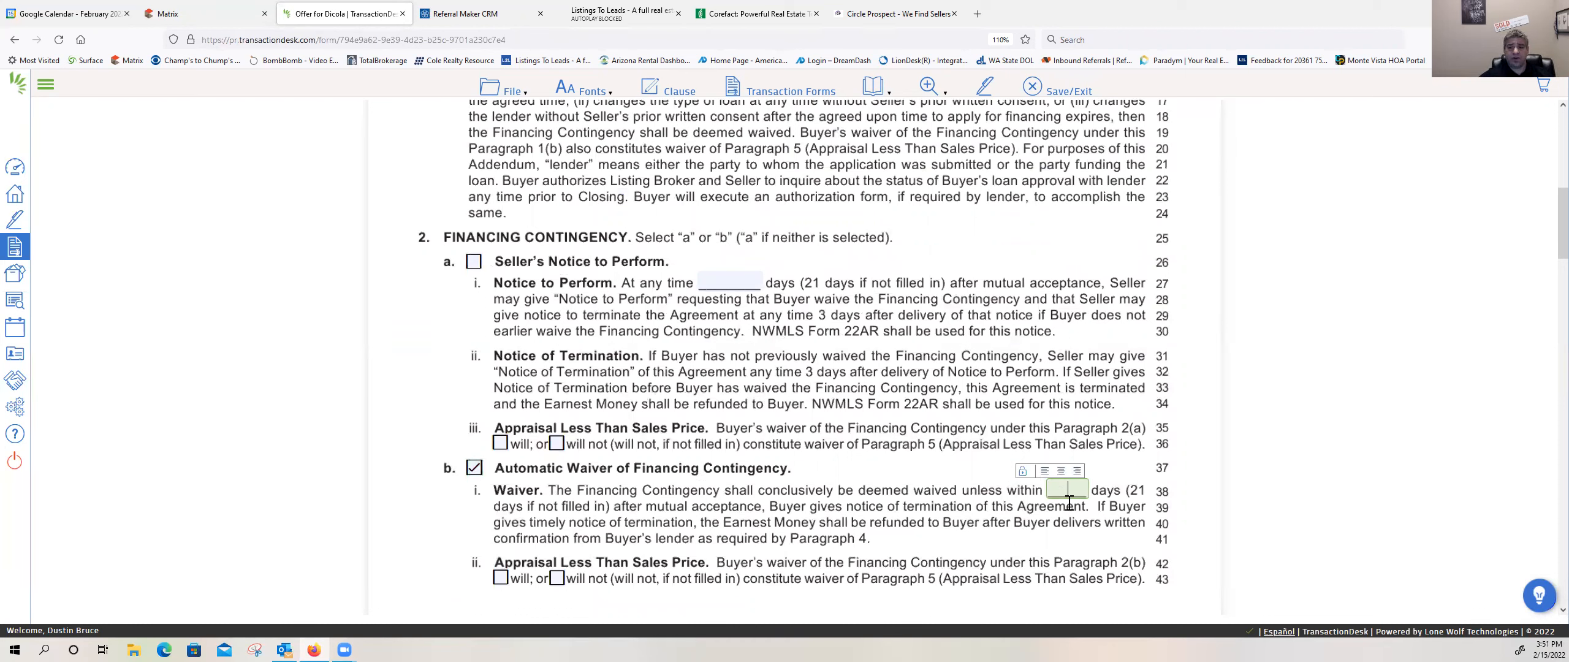
text(17)
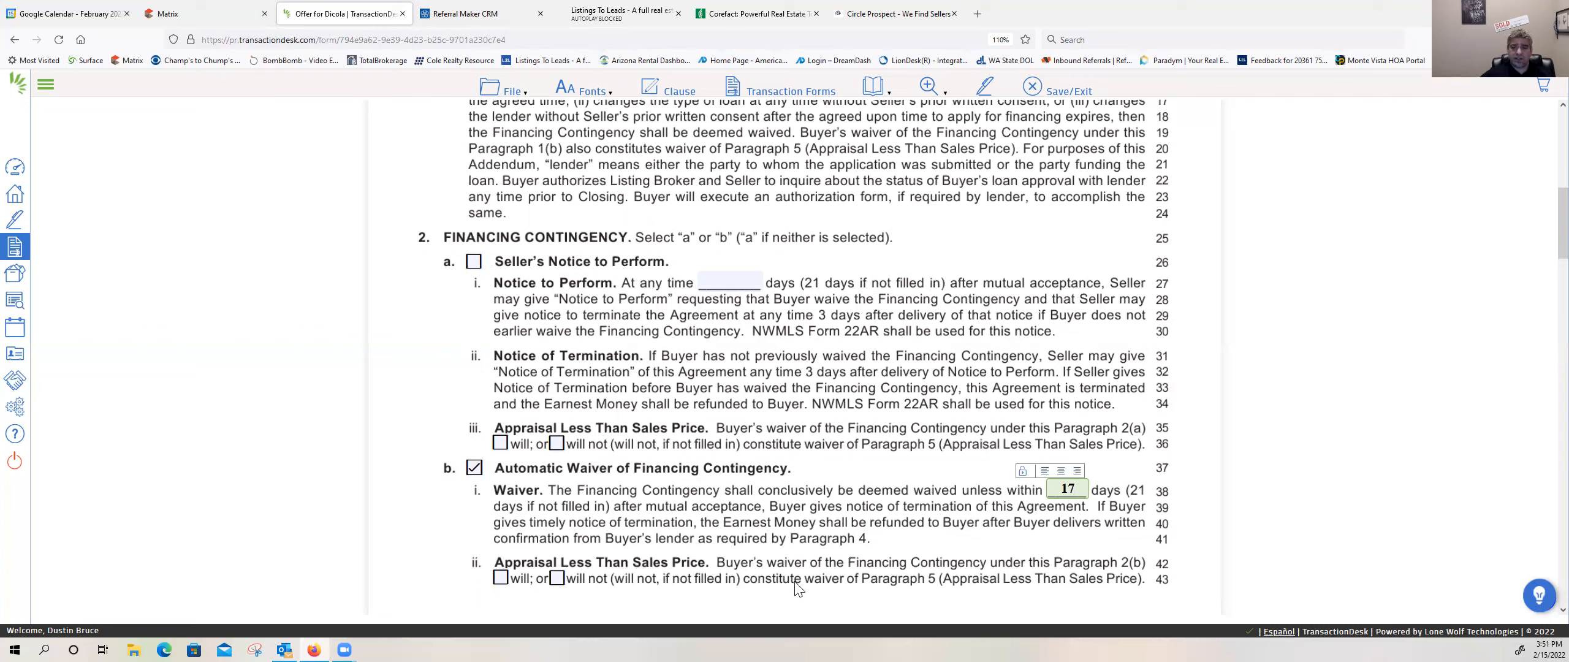
click(557, 578)
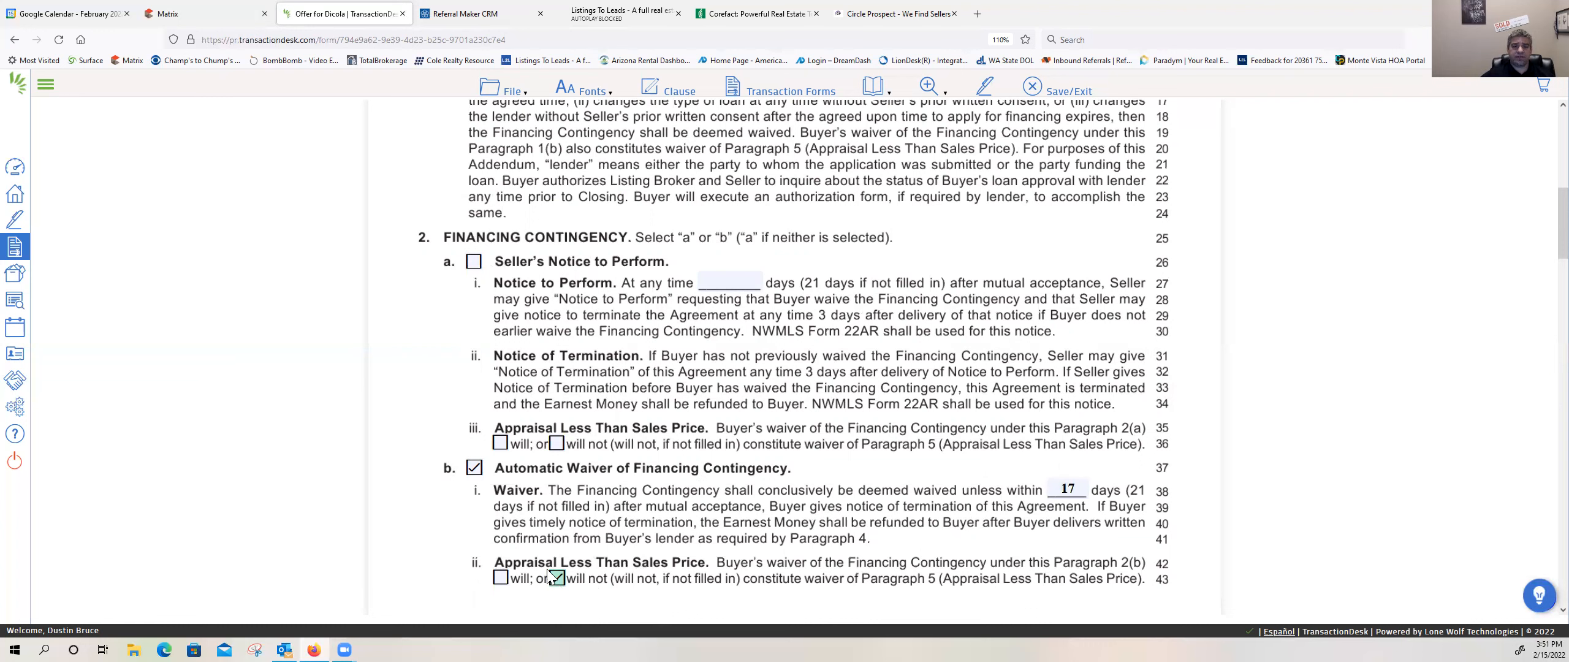
scroll(538, 567, down, 3)
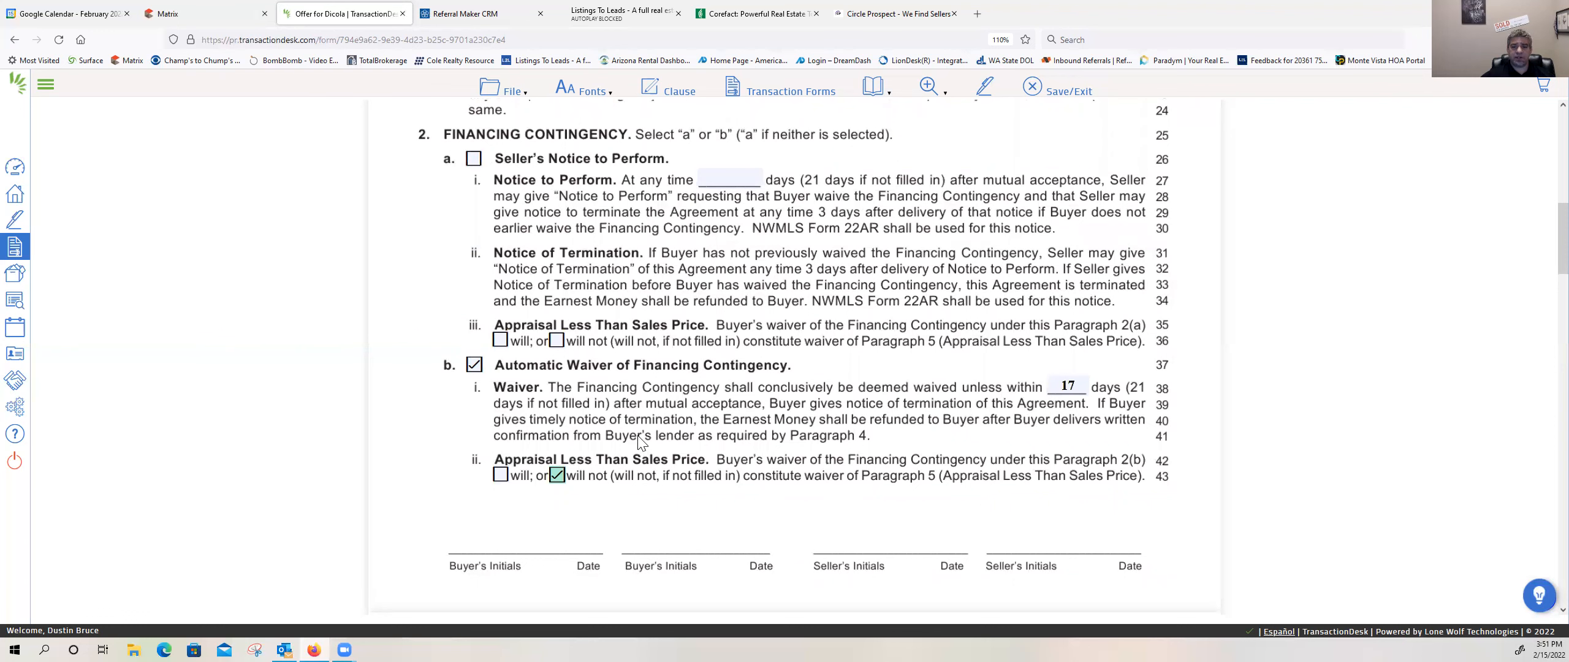
scroll(637, 438, down, 10)
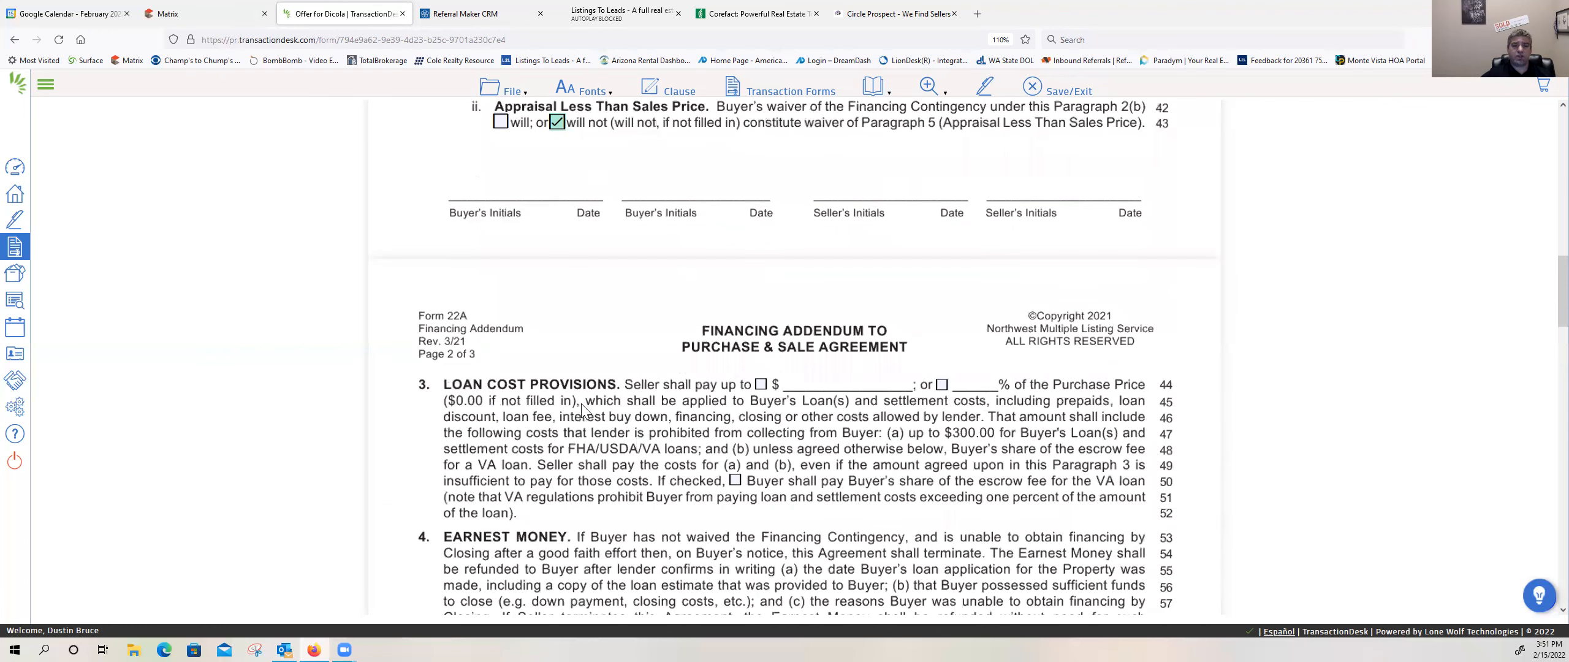
scroll(737, 388, down, 1)
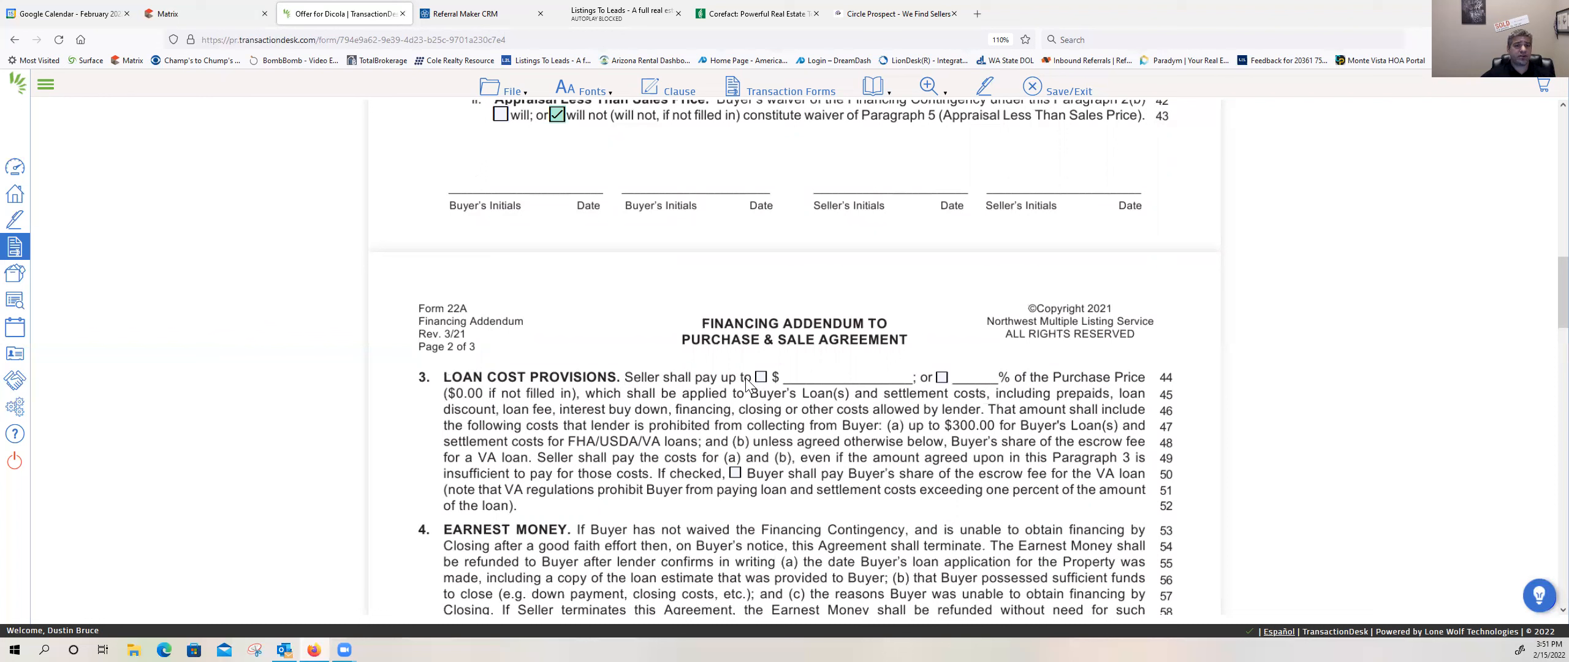
click(762, 377)
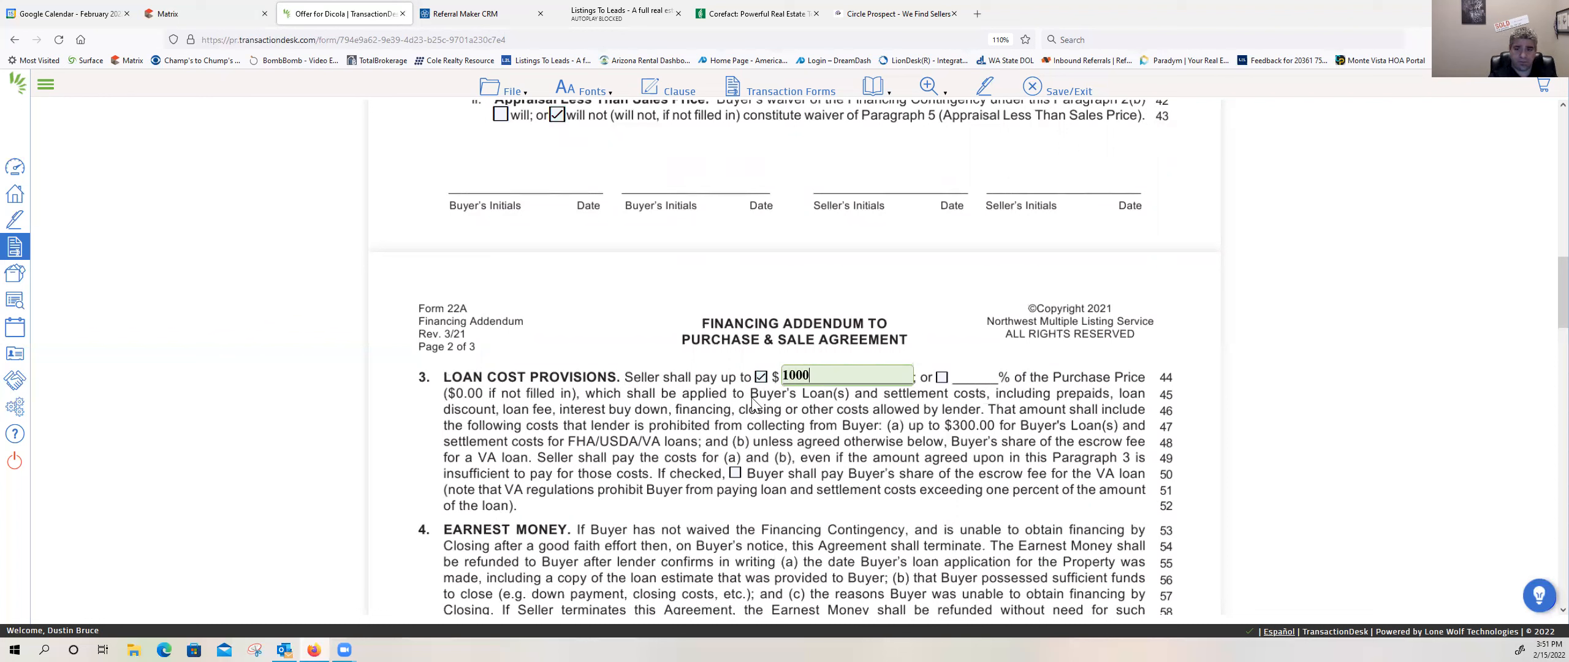
key(Tab)
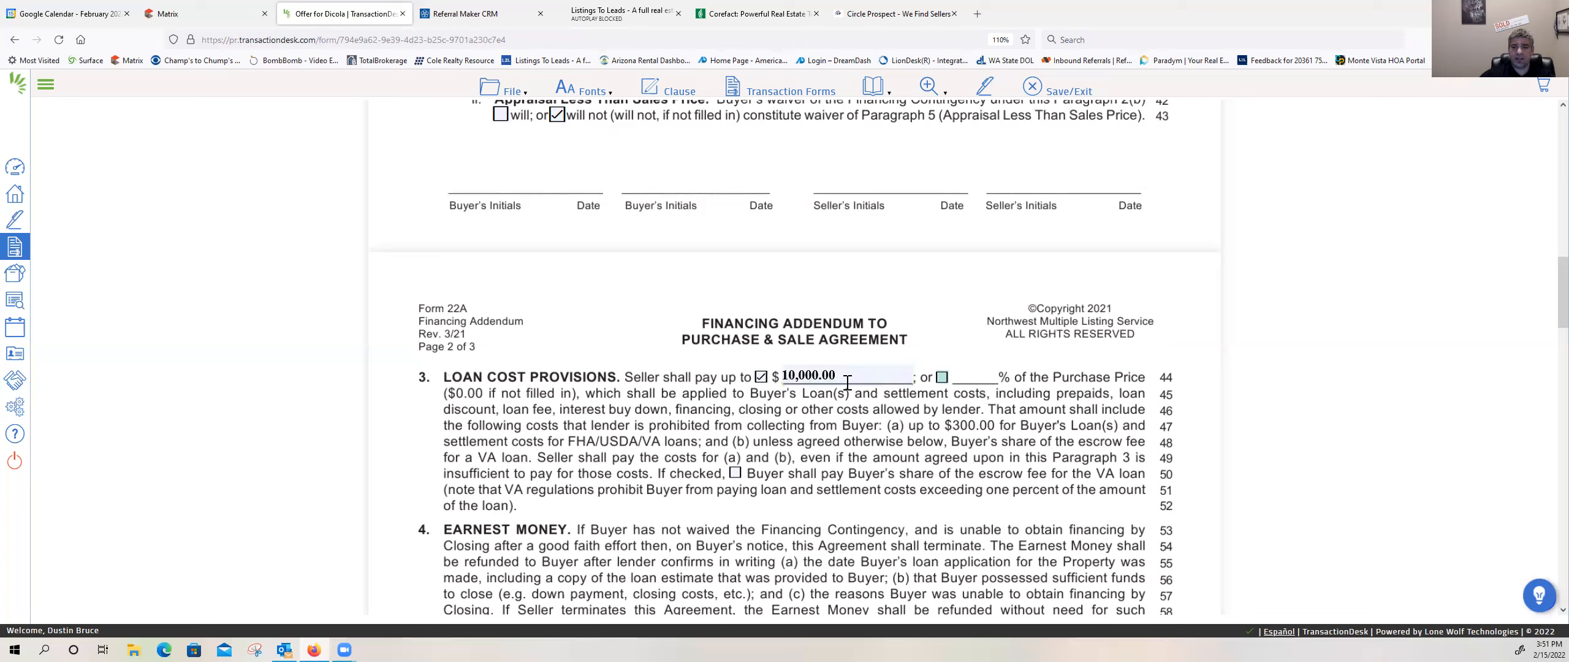
drag(848, 383, 655, 397)
key(BackSpace)
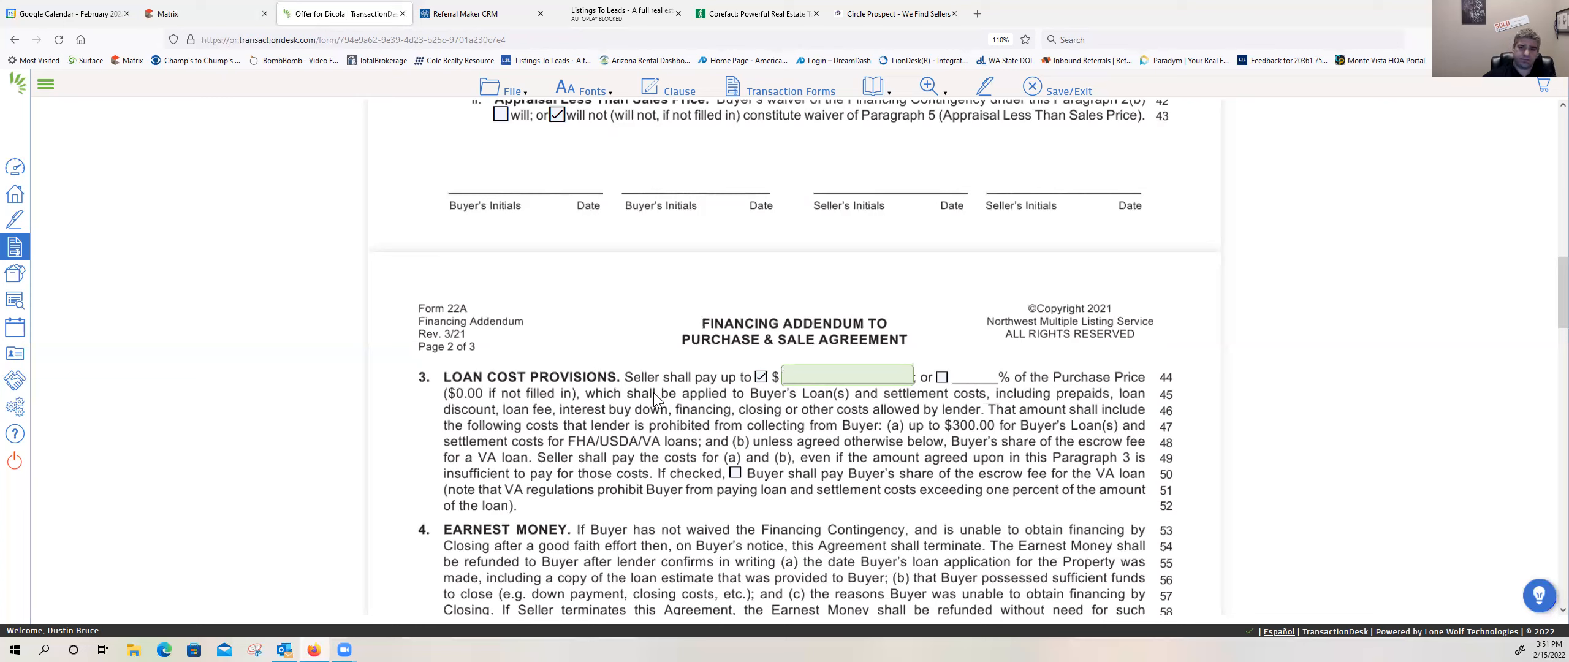
click(761, 378)
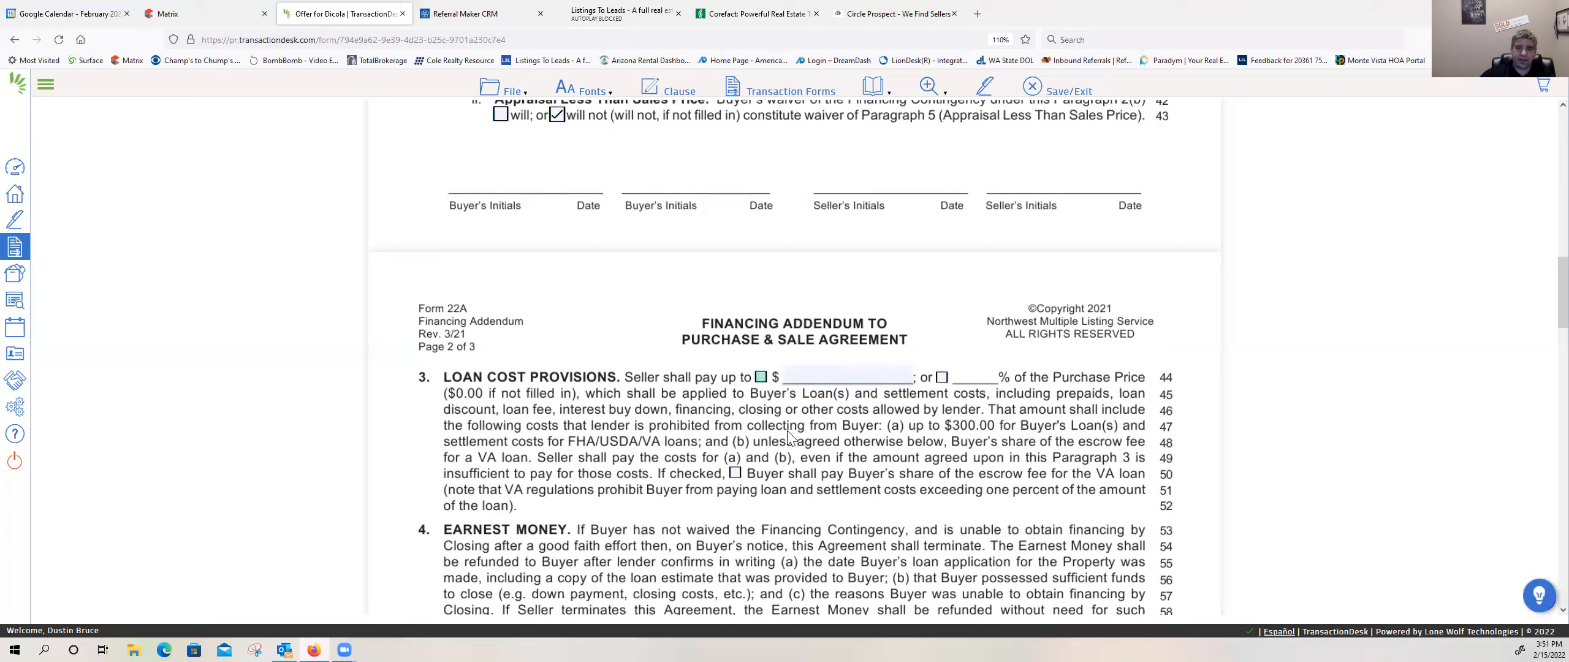
Step: Review the remaining paragraphs of the Financing Addendum, and save and close the form
scroll(791, 436, down, 4)
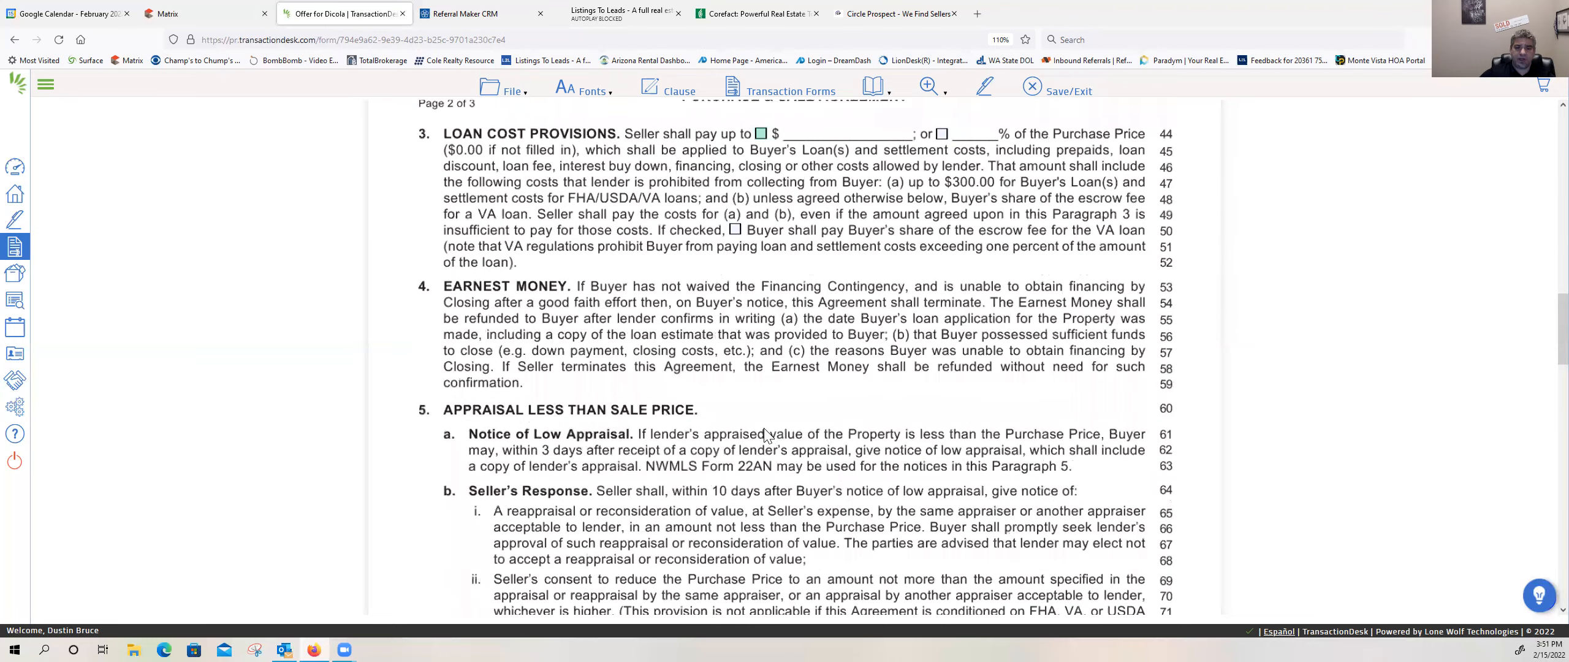
scroll(764, 434, down, 10)
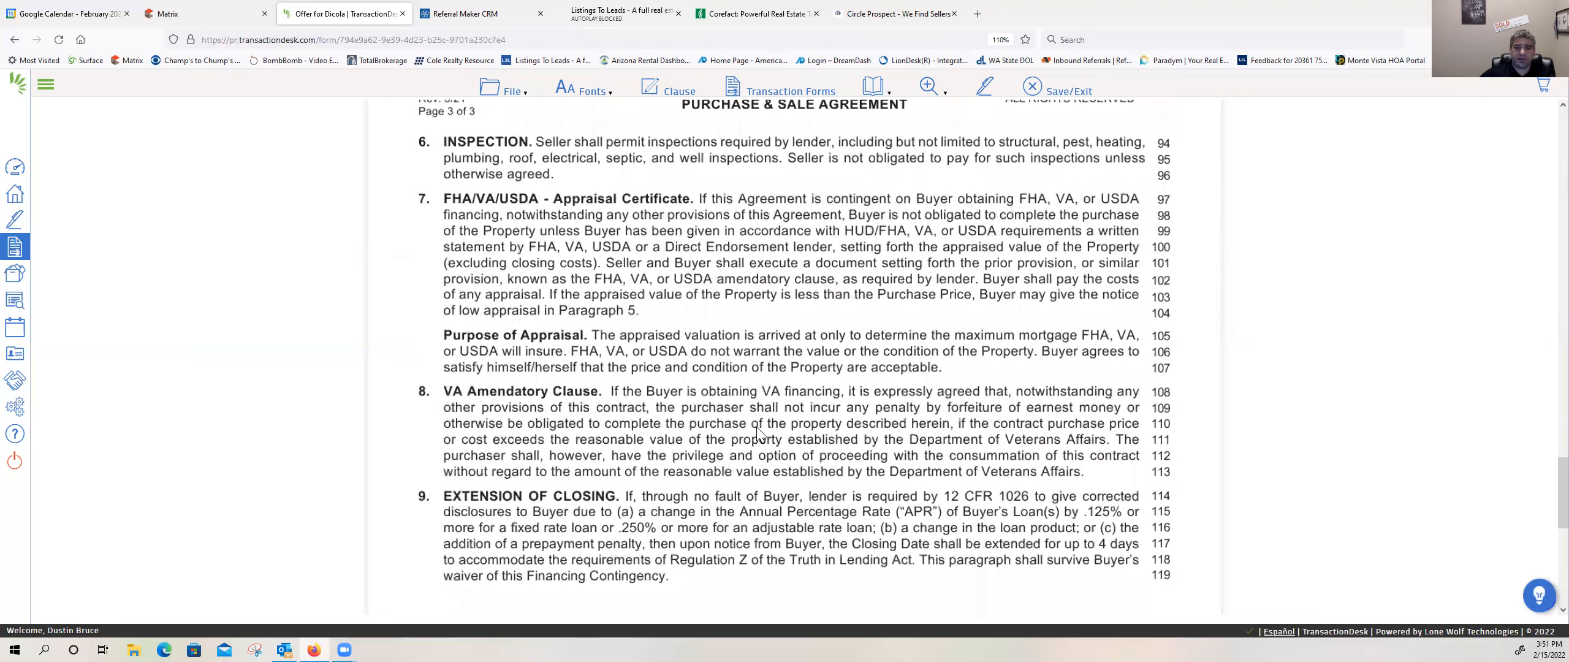
click(1056, 92)
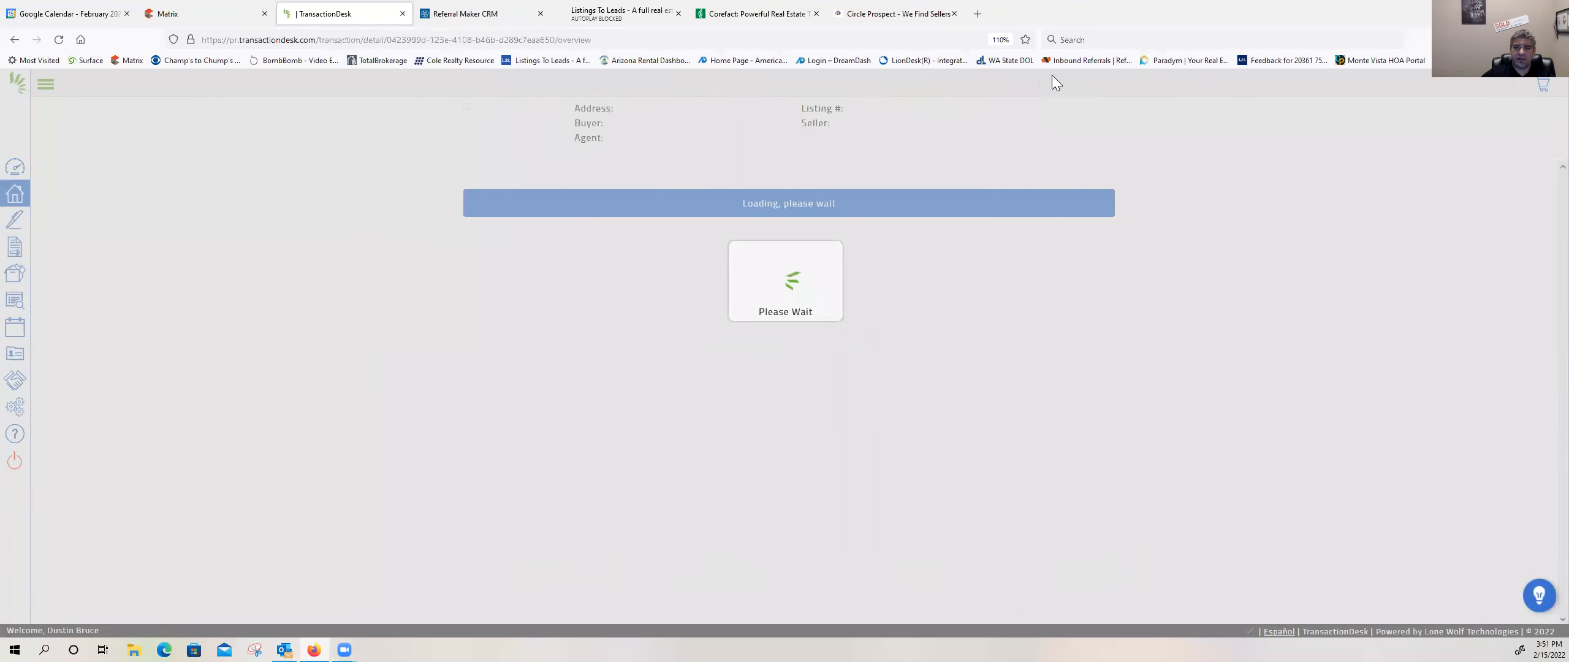
Step: Open Form 21 - Residential Purchase and Sale Agreement and set the buyer's status to "An unmarried person"
scroll(925, 338, down, 2)
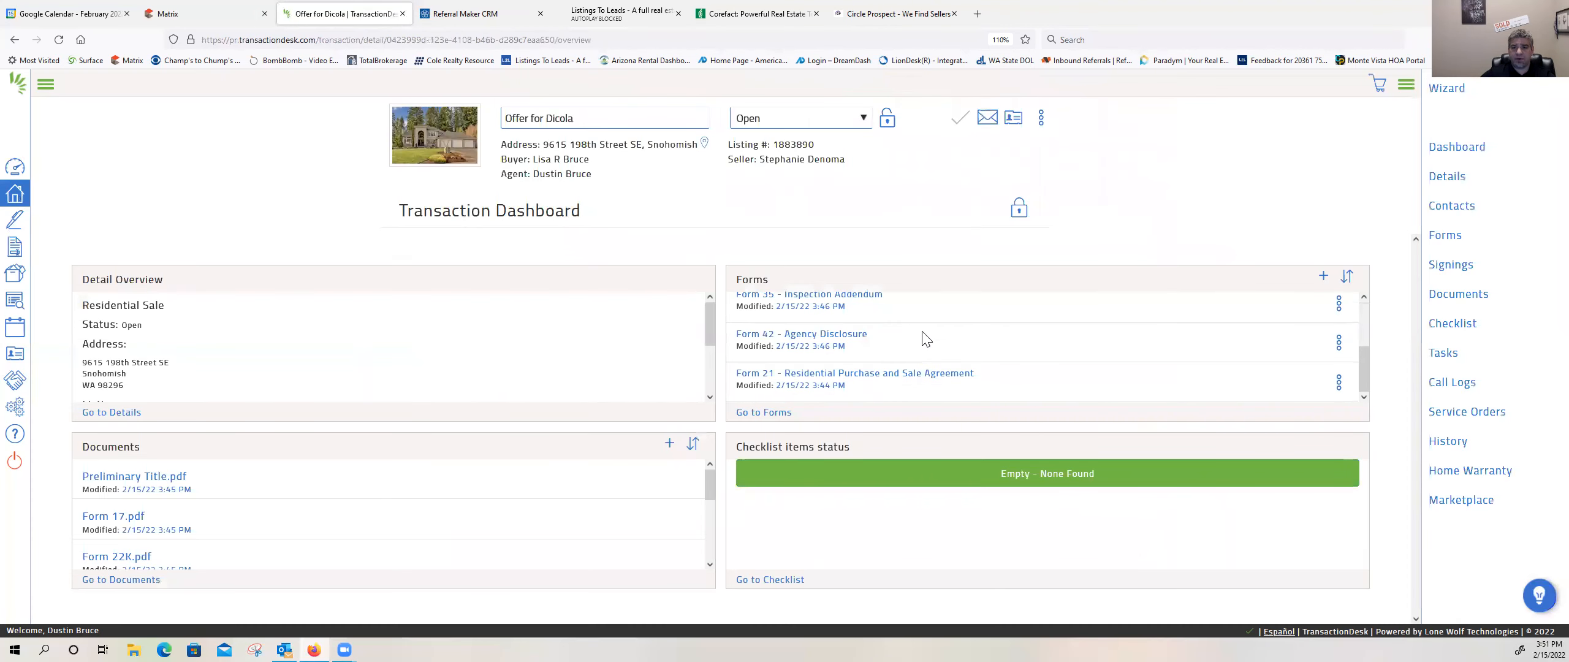
click(870, 374)
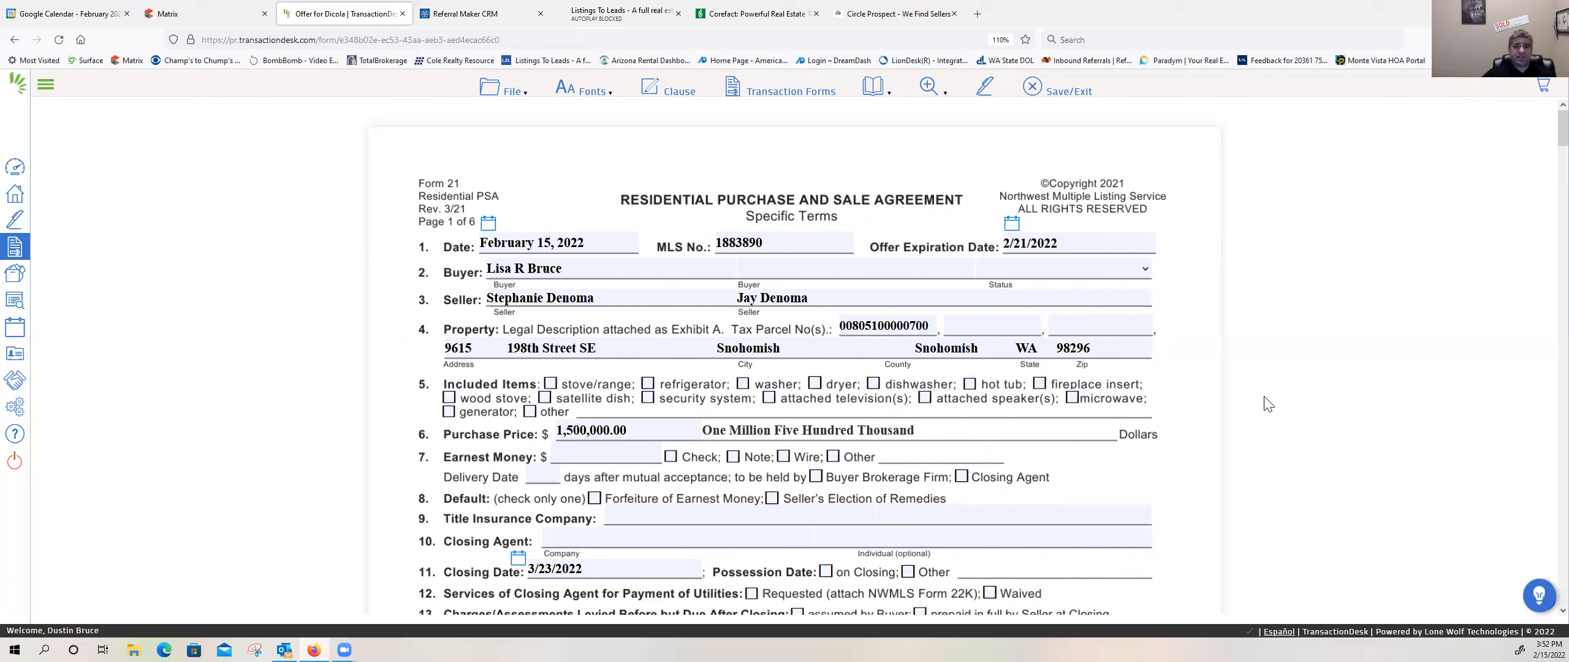
click(1145, 270)
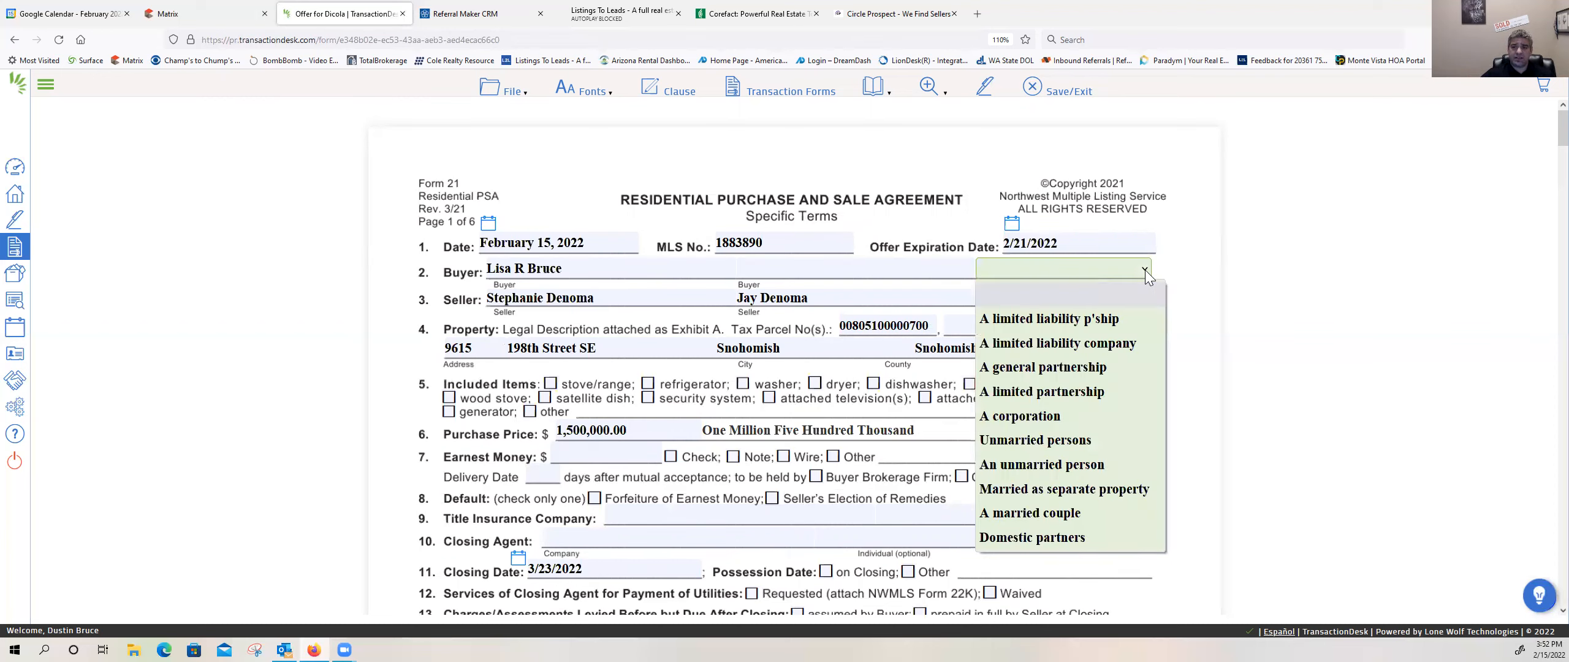
click(1036, 464)
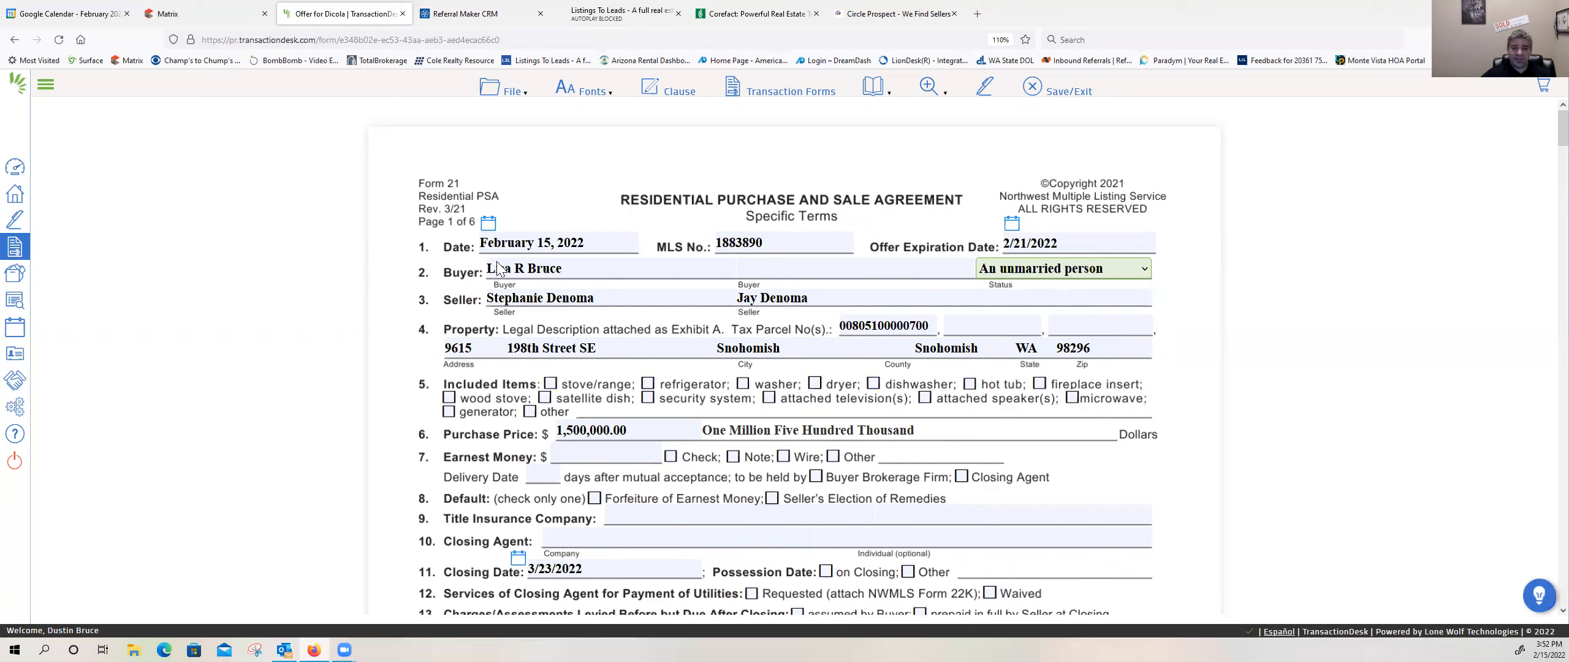
Step: Switch to the Matrix listing and look up the appliances that come with the property
click(156, 9)
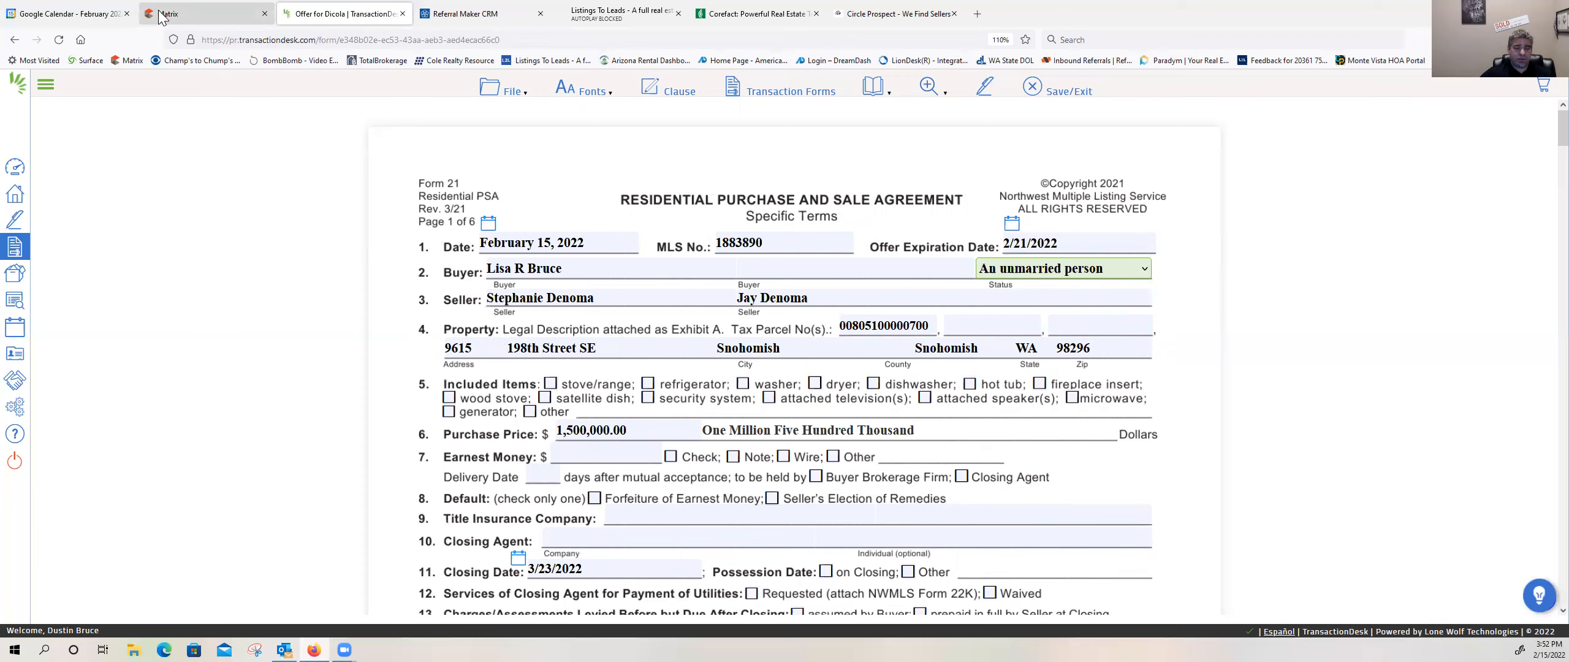
scroll(564, 443, down, 3)
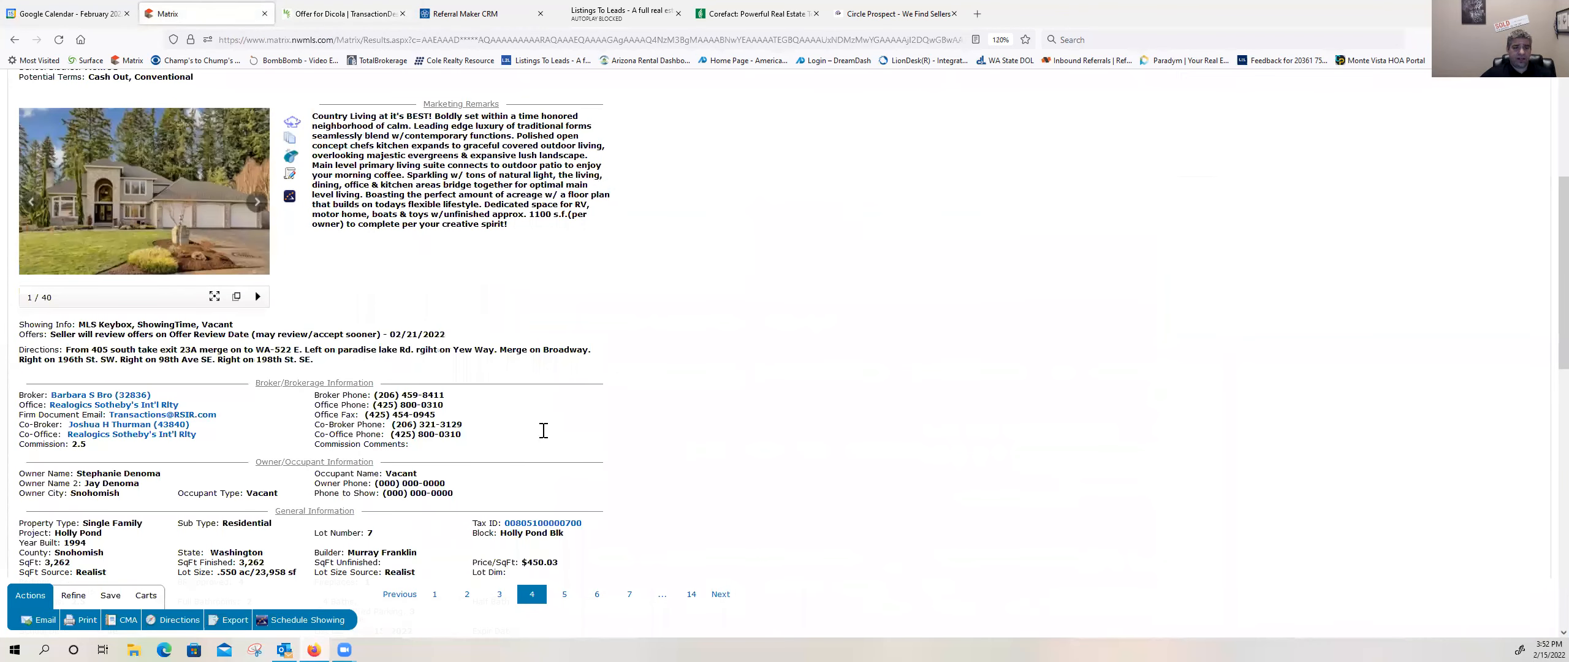
scroll(543, 430, down, 6)
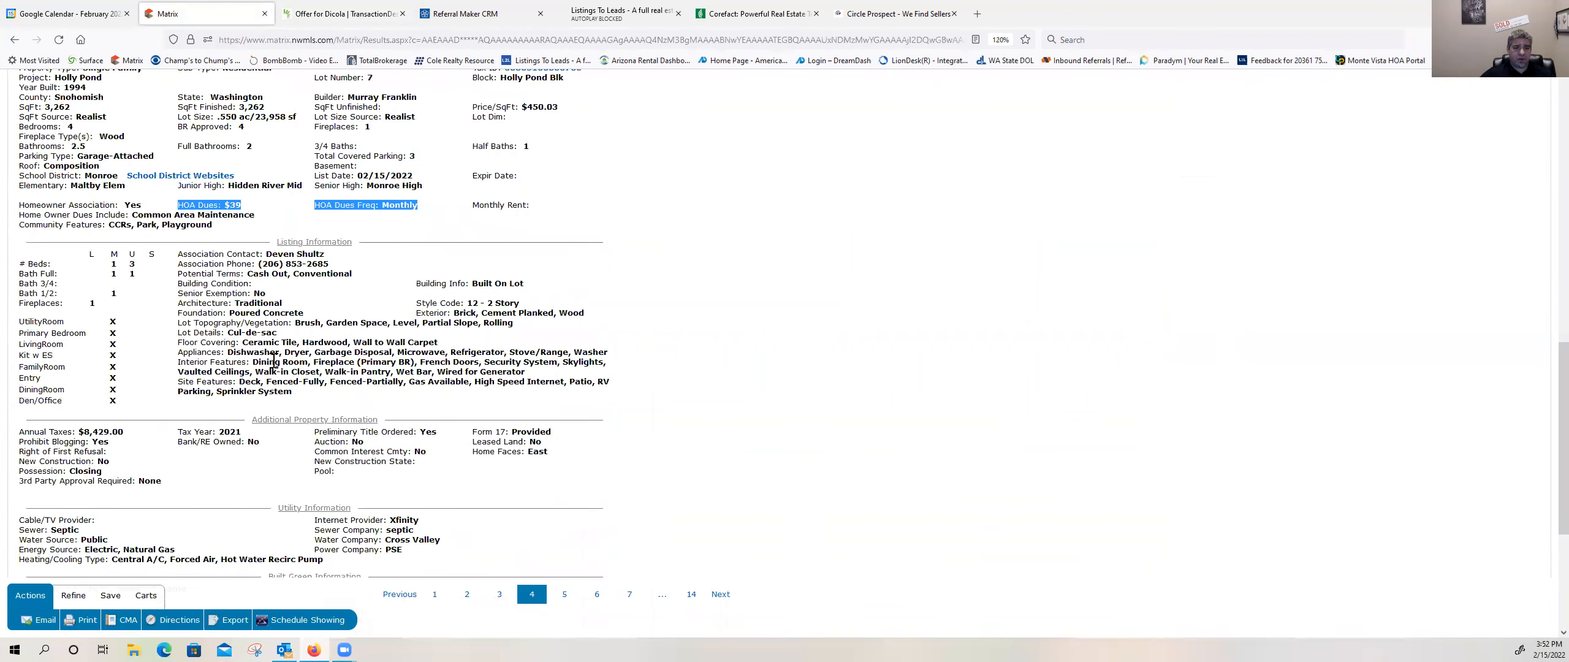
drag(179, 359, 608, 357)
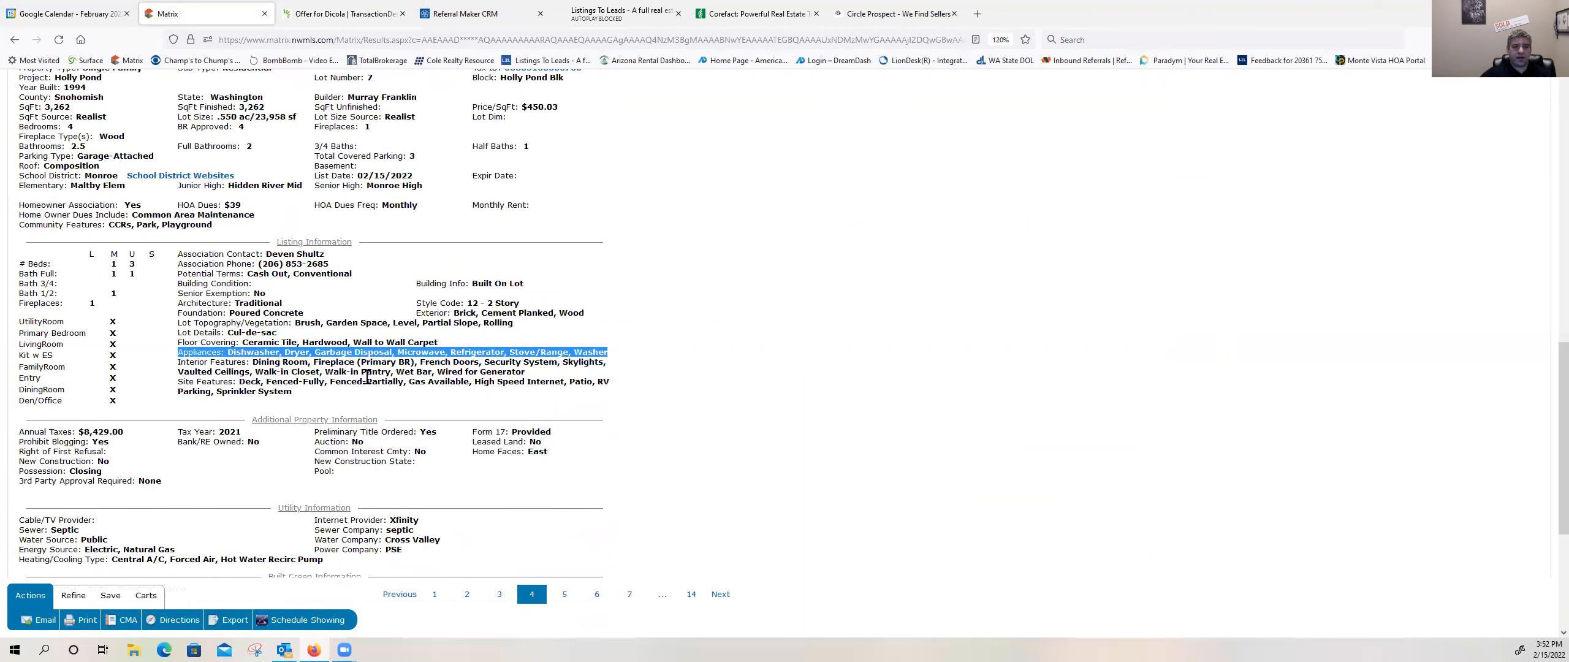
Step: Back in Form 21, mark stove/range, refrigerator, washer, dryer, dishwasher, microwave, attached television(s) and attached speaker(s) as Included Items
click(343, 14)
click(551, 383)
click(646, 384)
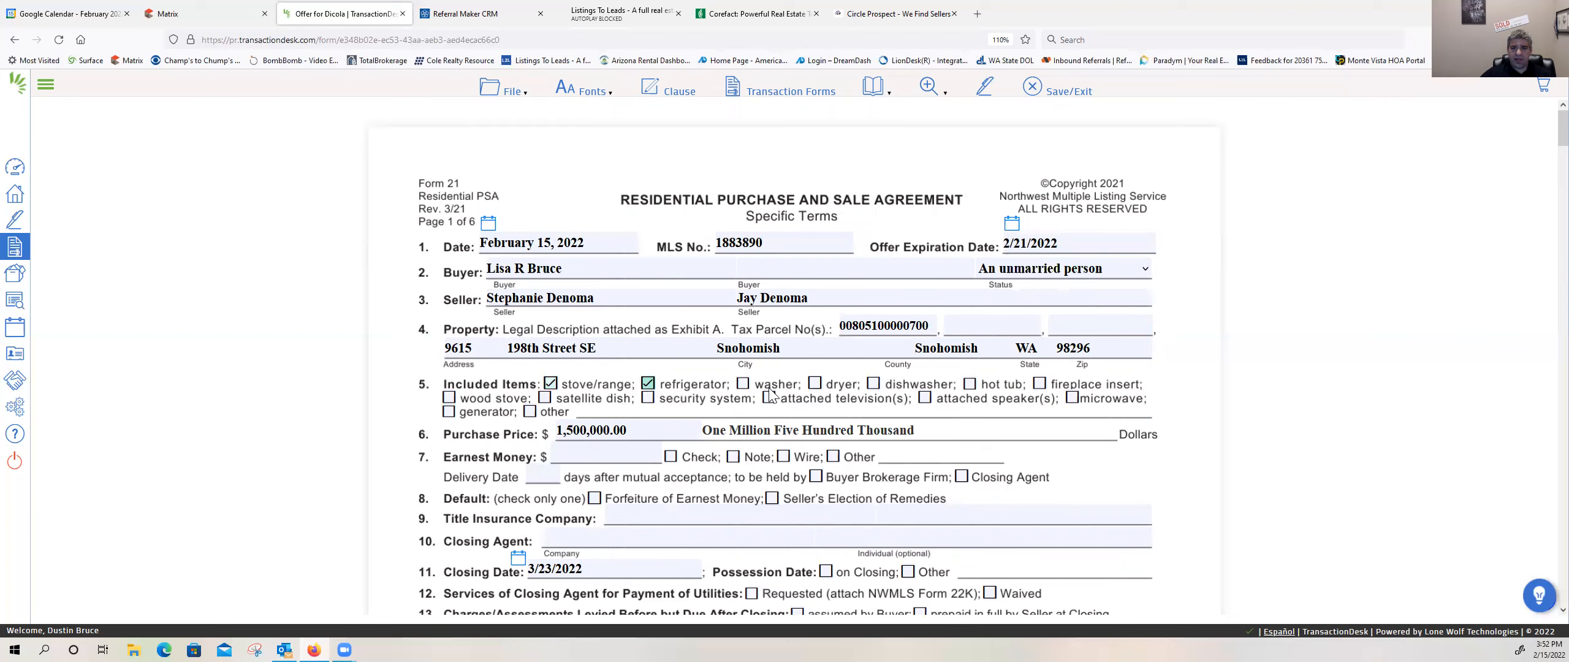
click(743, 386)
click(814, 385)
click(873, 384)
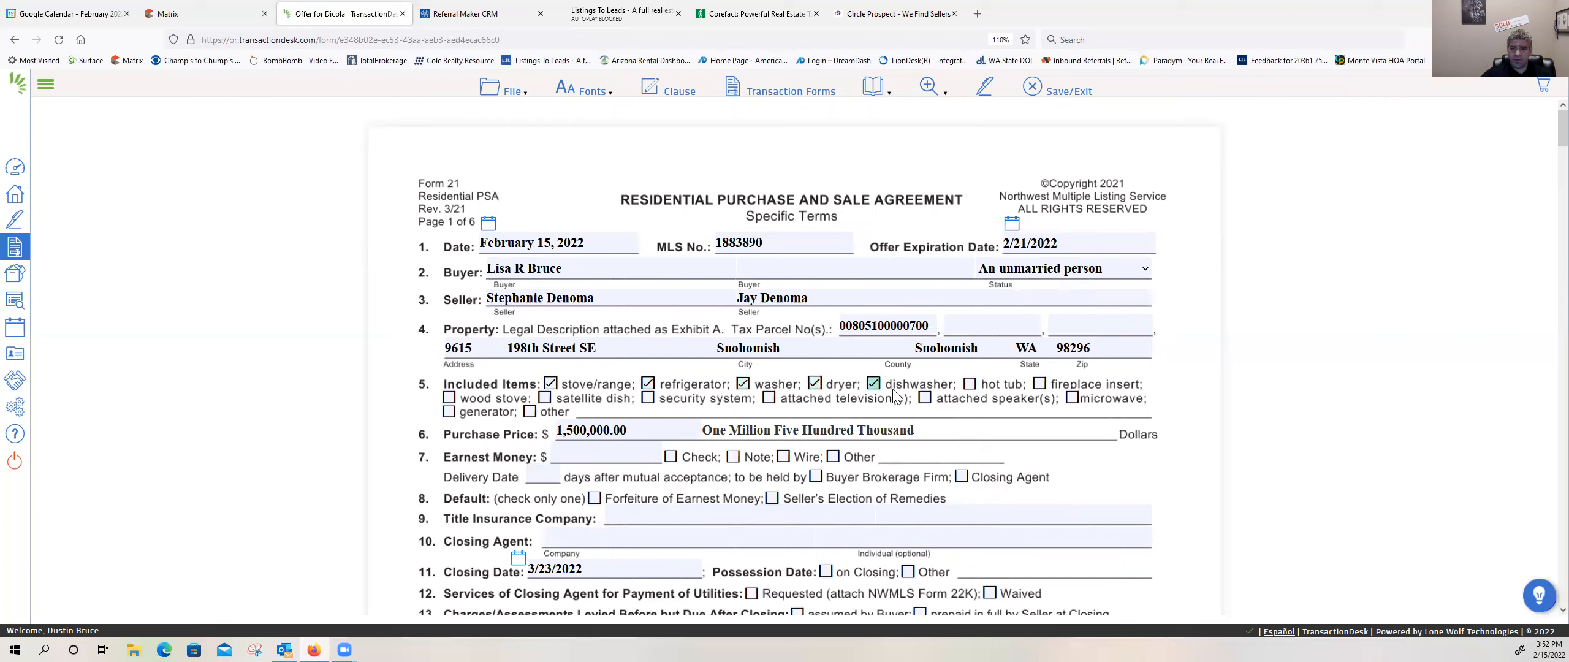
click(1073, 399)
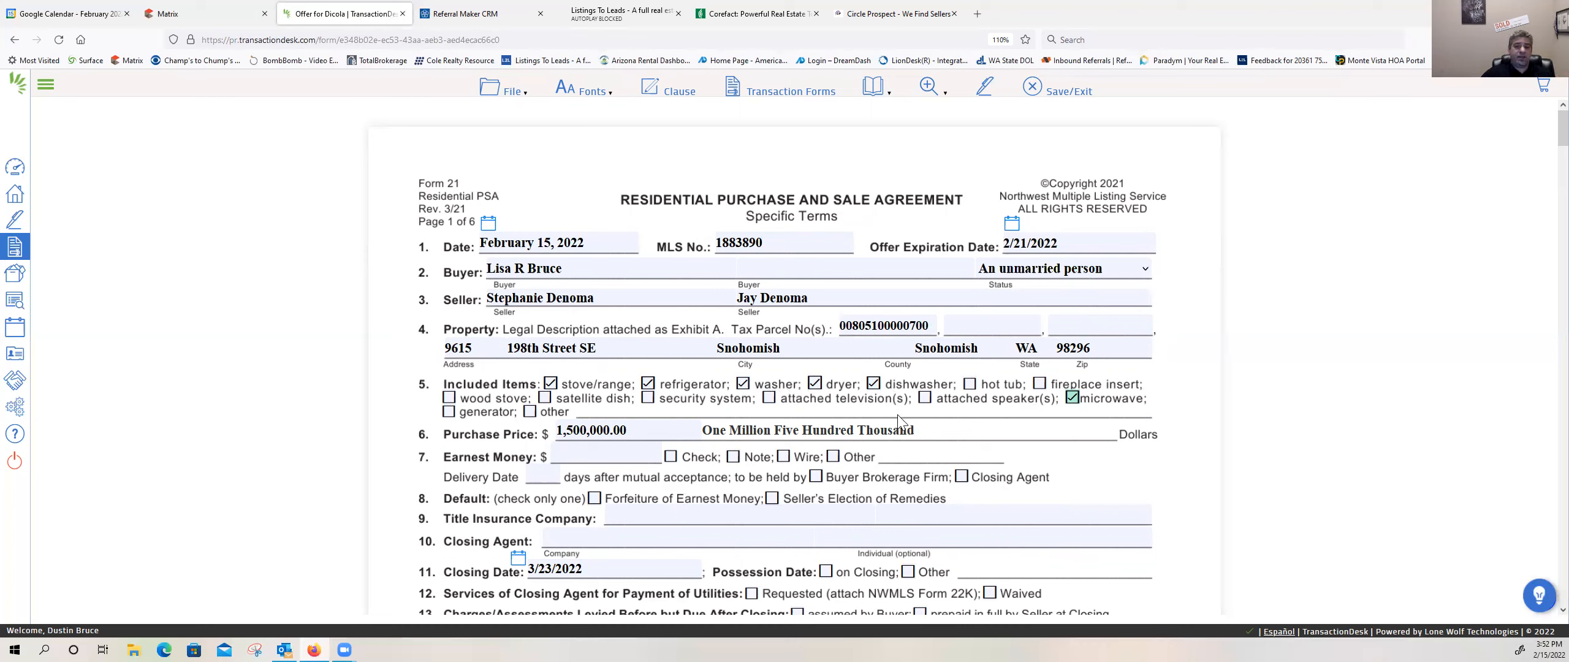
click(769, 397)
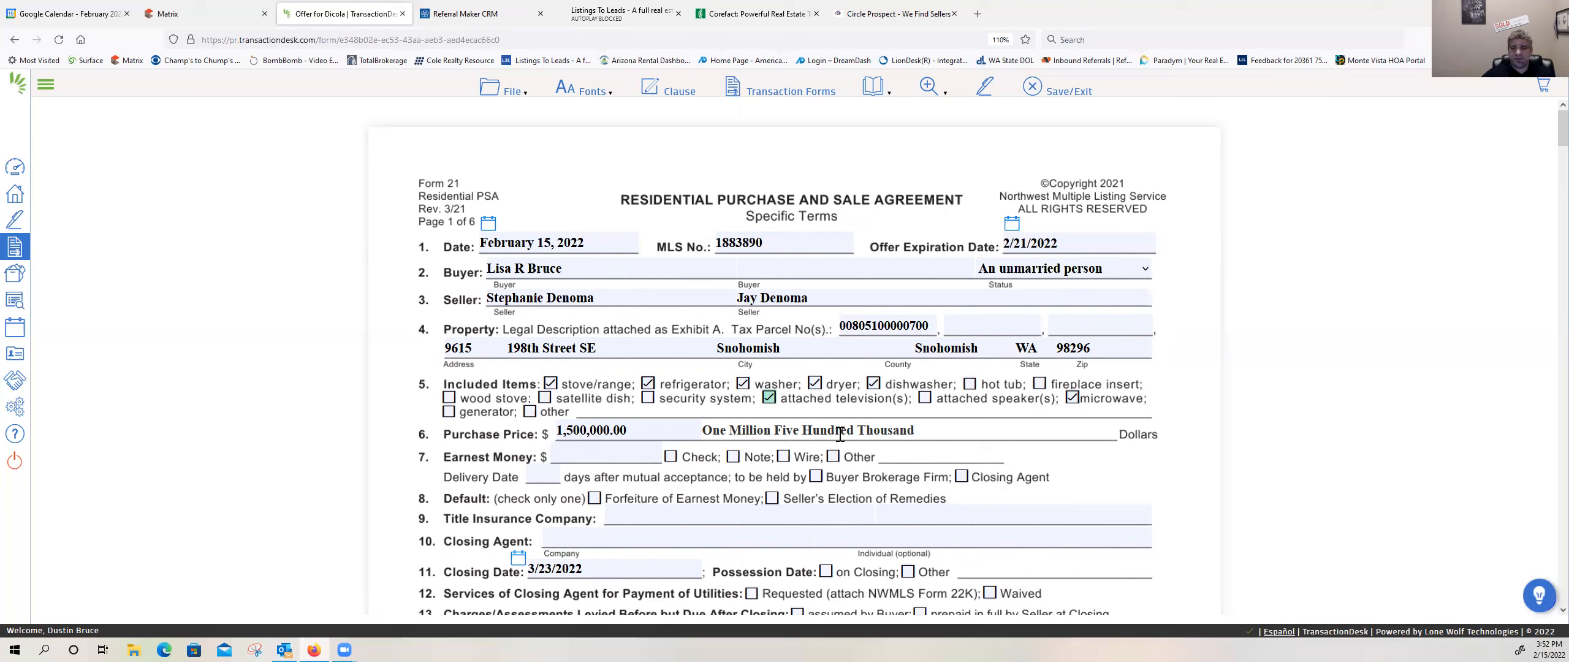
click(927, 400)
Step: Set the Earnest Money to $30,000.00 and mark Wire as its form of payment
click(592, 459)
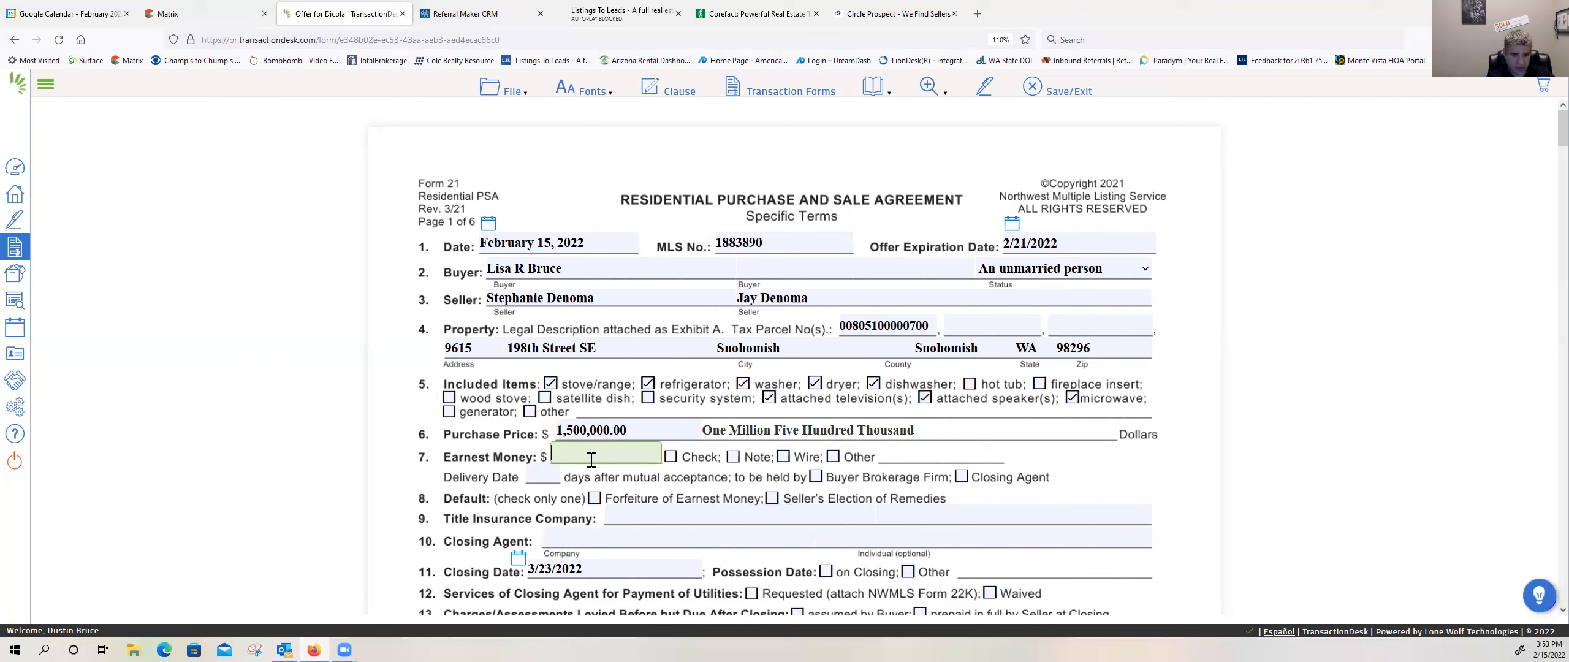
text(30,00)
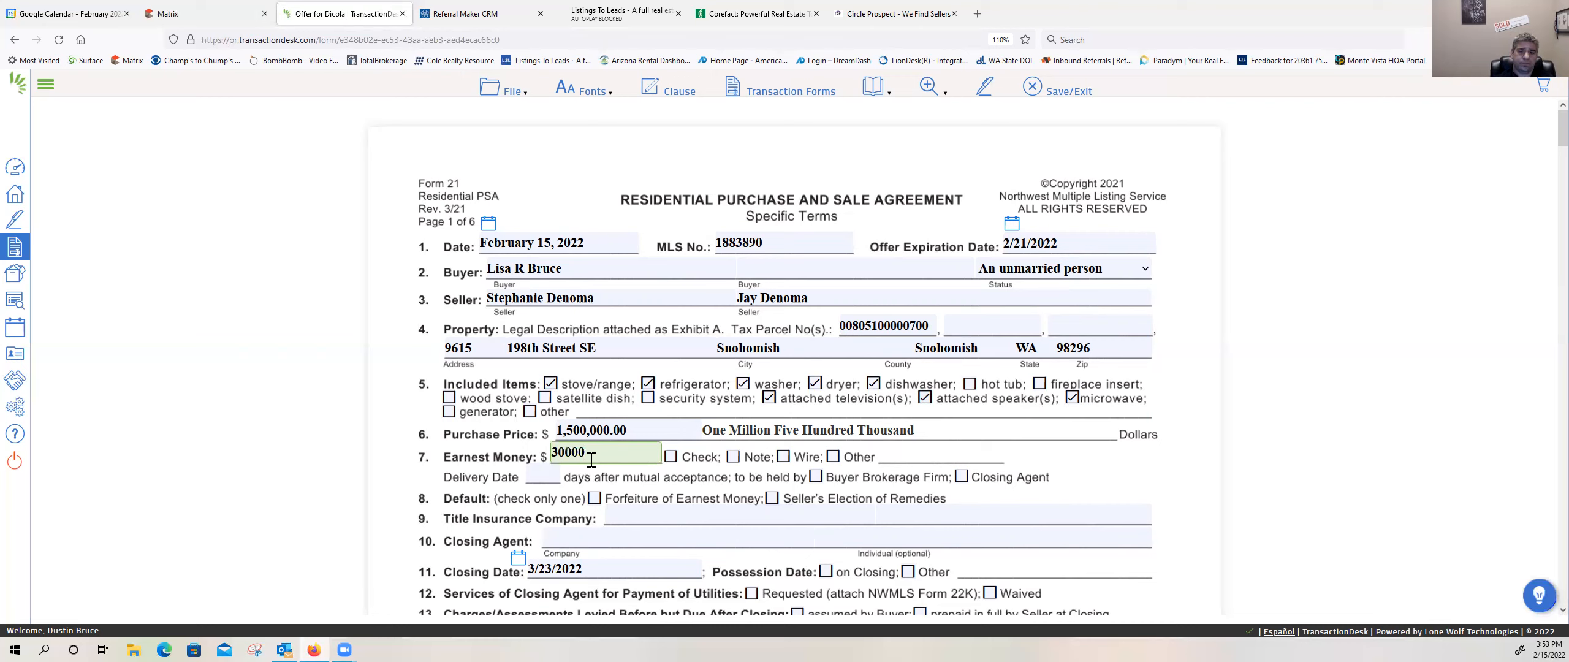
text(0)
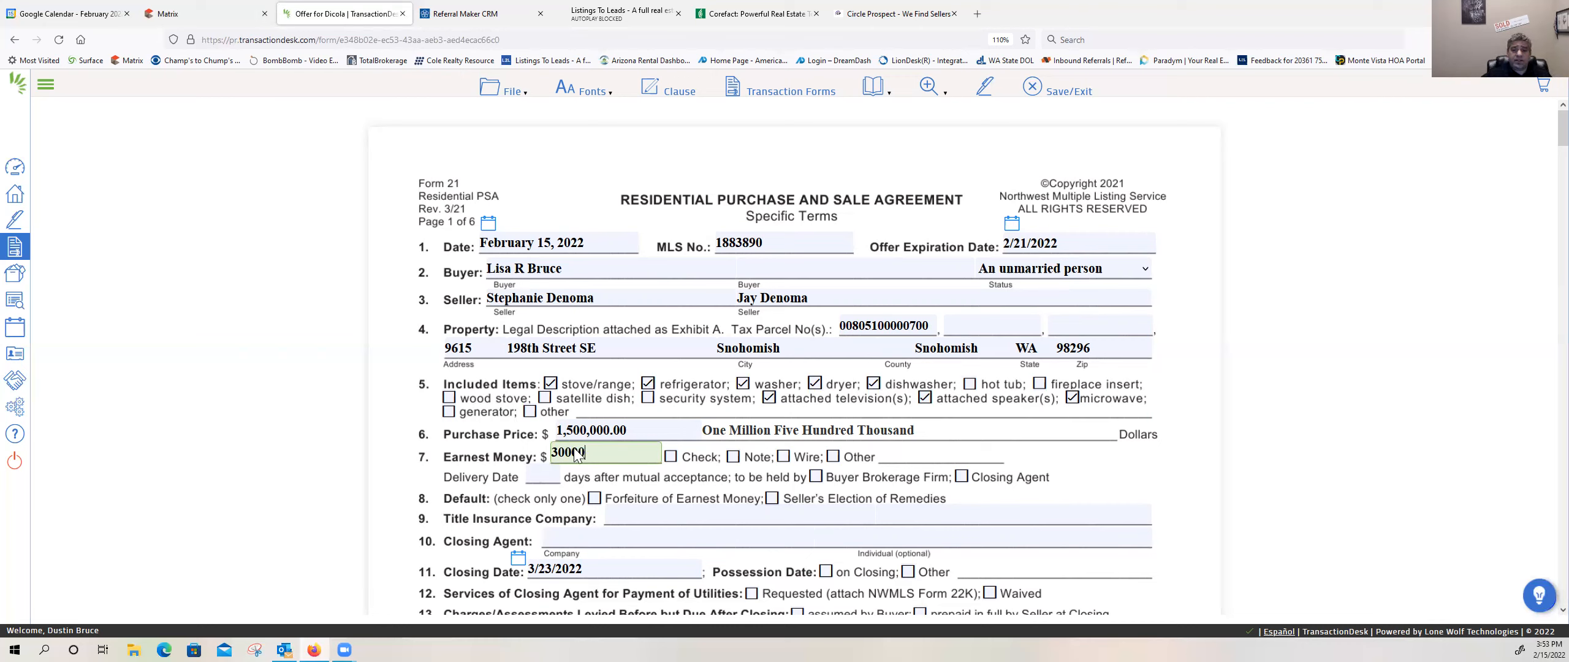
click(1033, 459)
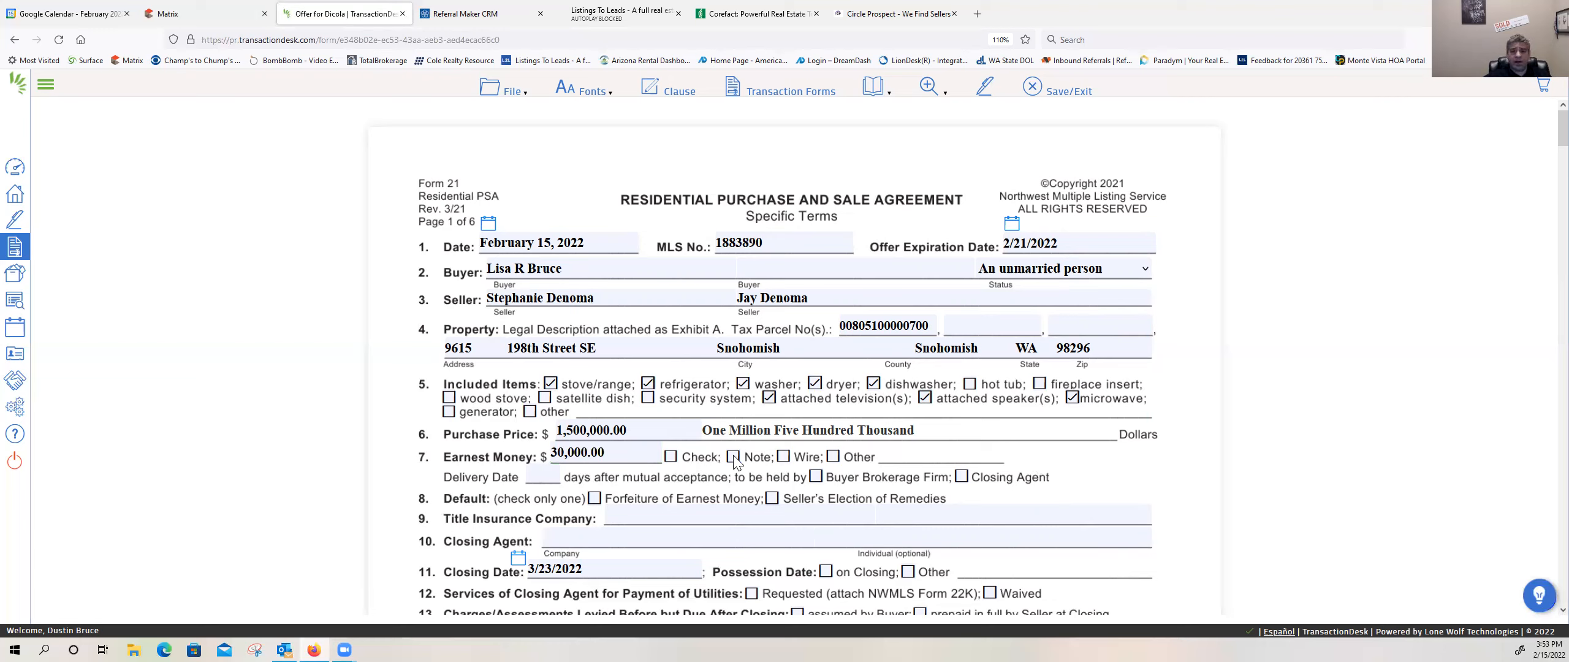
click(784, 456)
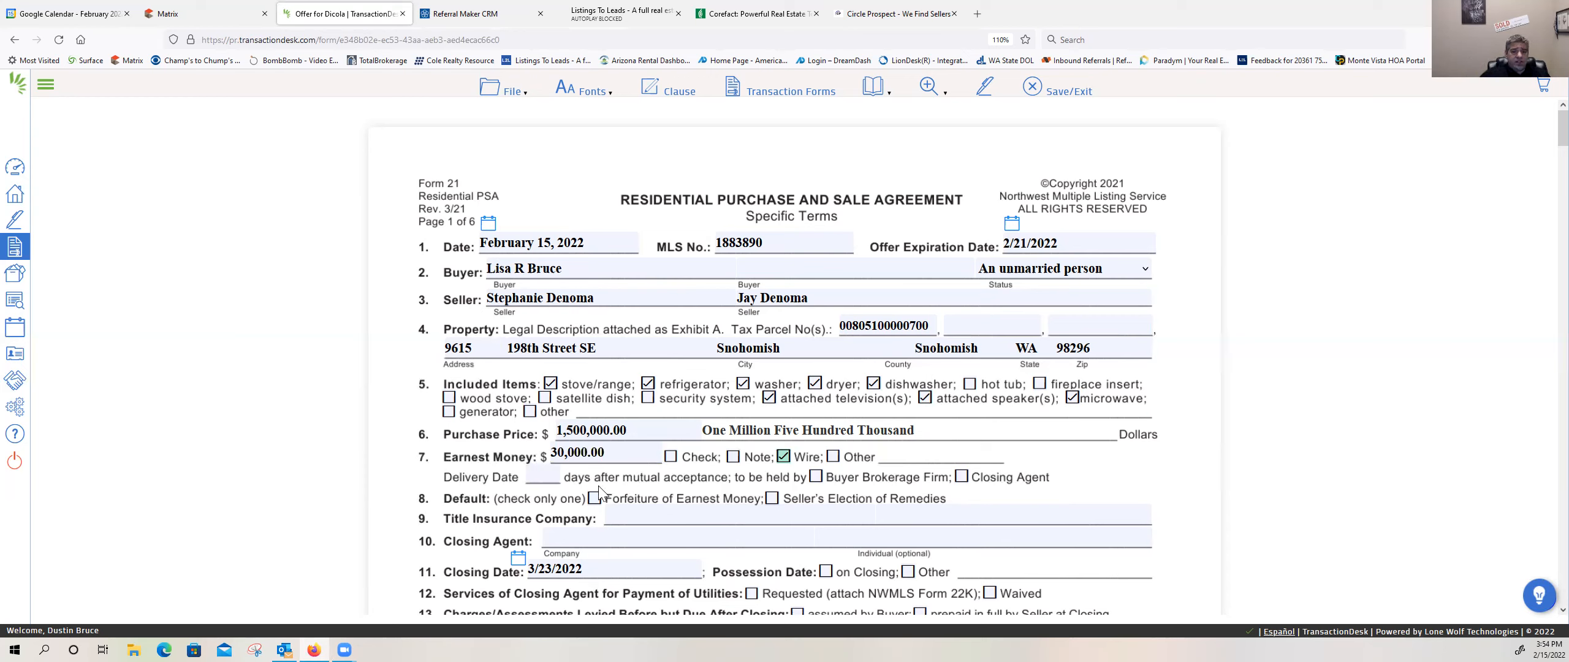
Step: Set the earnest money delivery to 3 days after mutual acceptance, to be held by the Closing Agent
click(538, 483)
text(3)
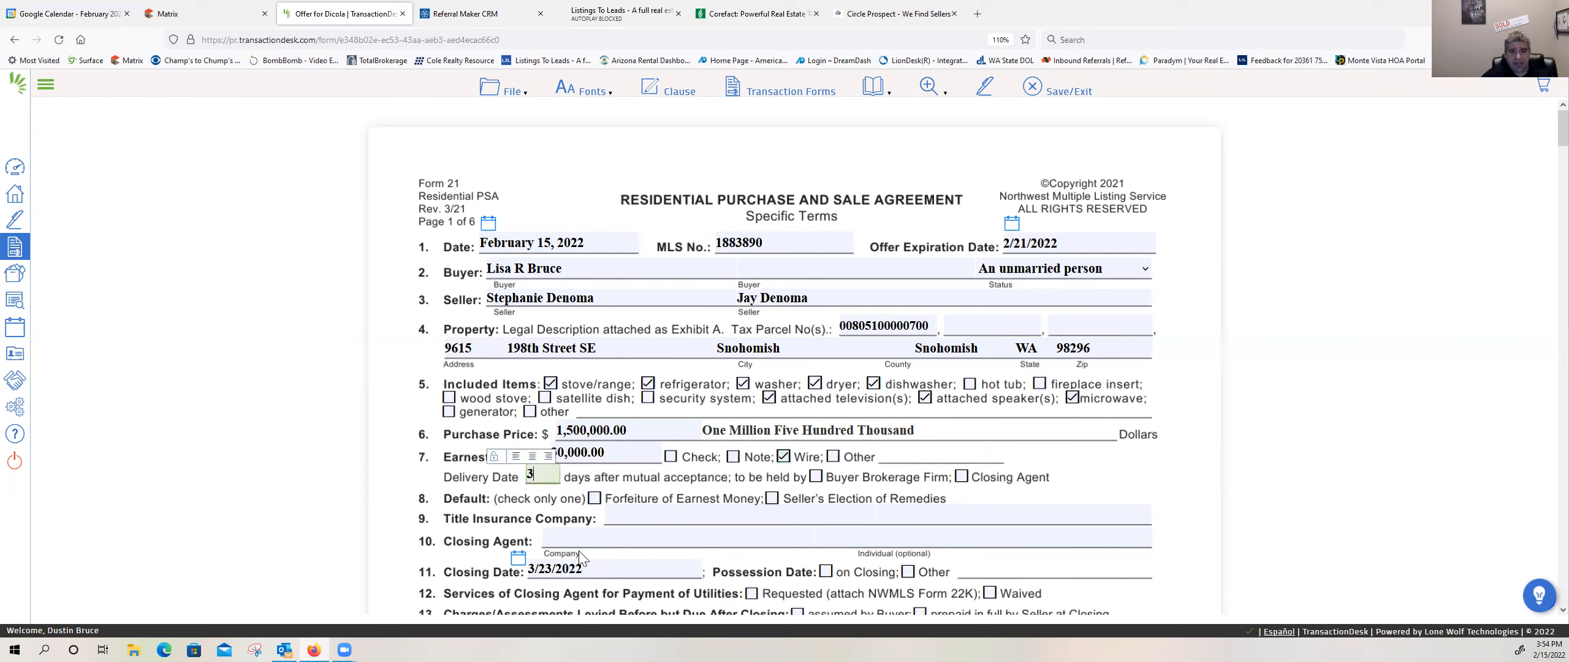
click(961, 478)
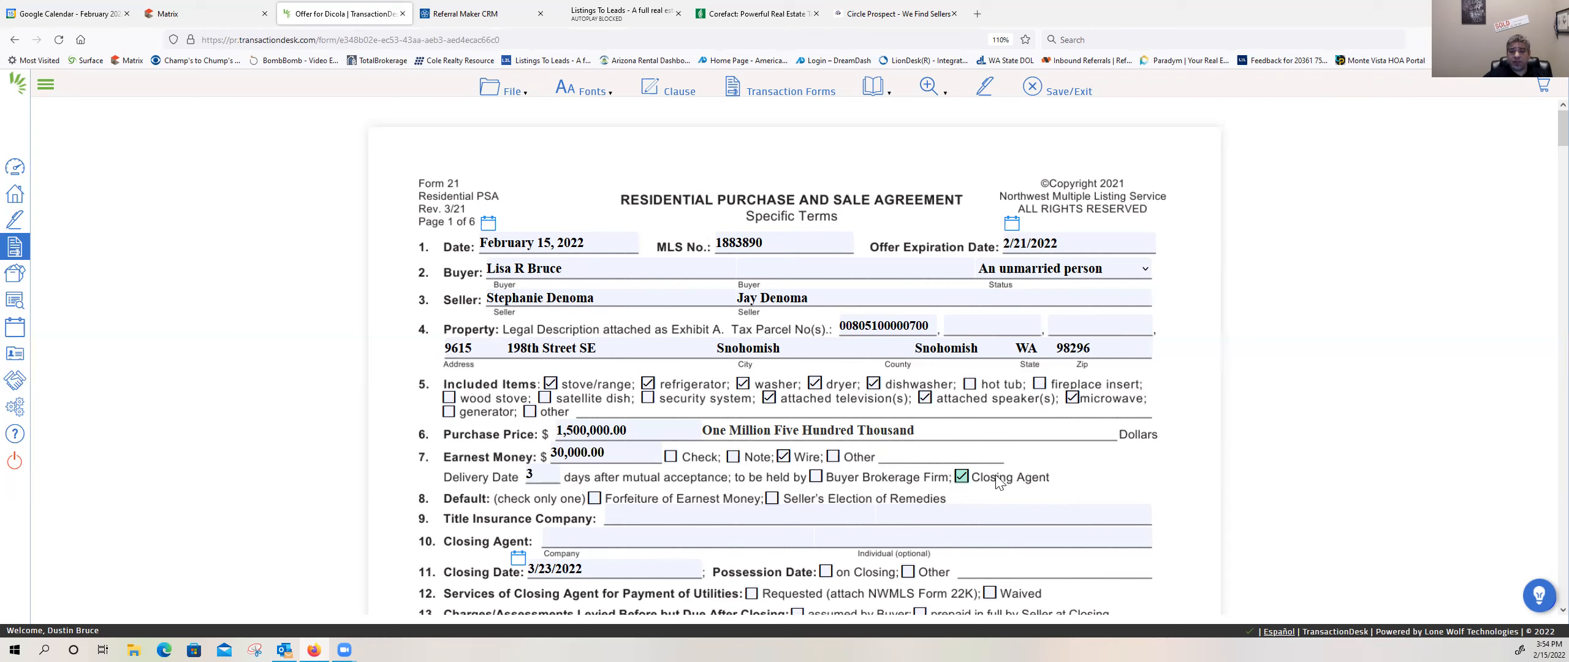
Step: Mark Forfeiture of Earnest Money as the Default remedy
scroll(786, 466, down, 1)
scroll(788, 472, down, 4)
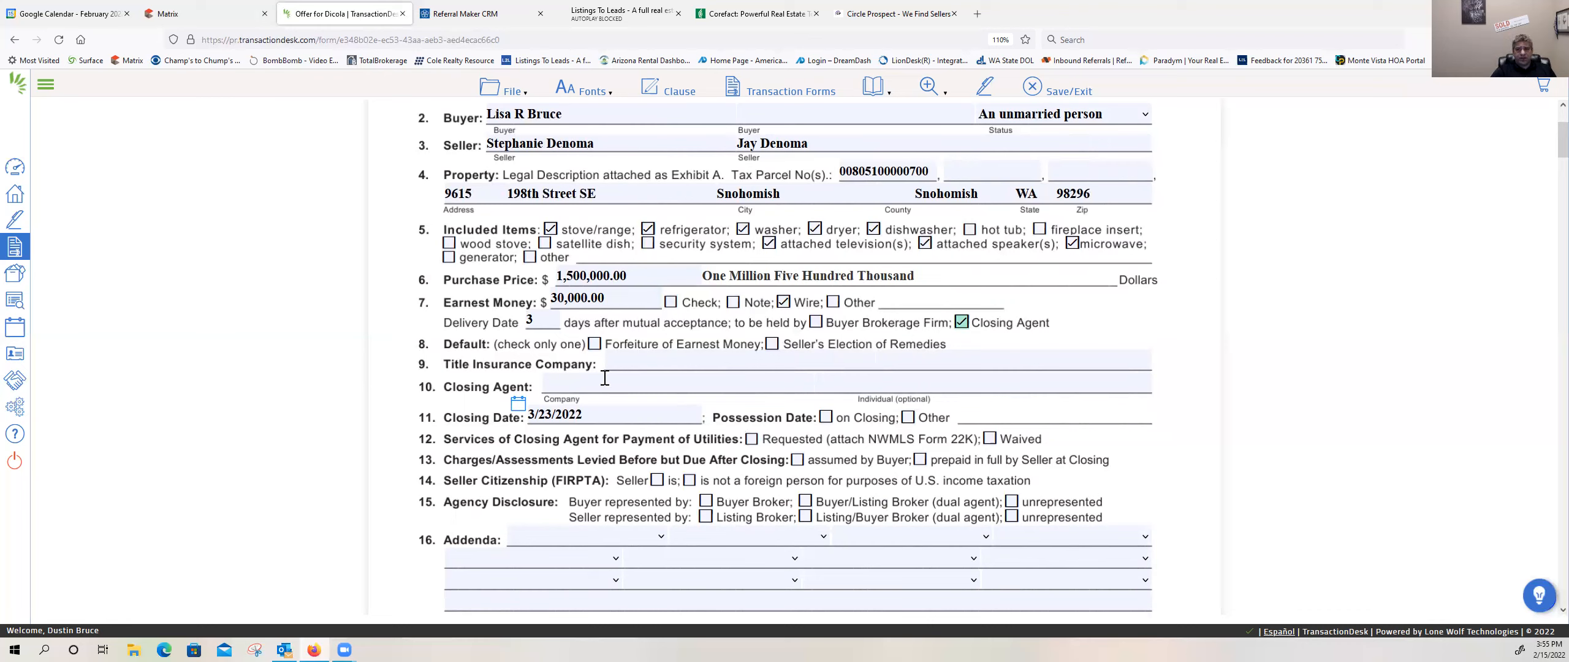
click(595, 344)
Step: Switch to the Matrix listing and look through its details for the title insurance company
click(629, 366)
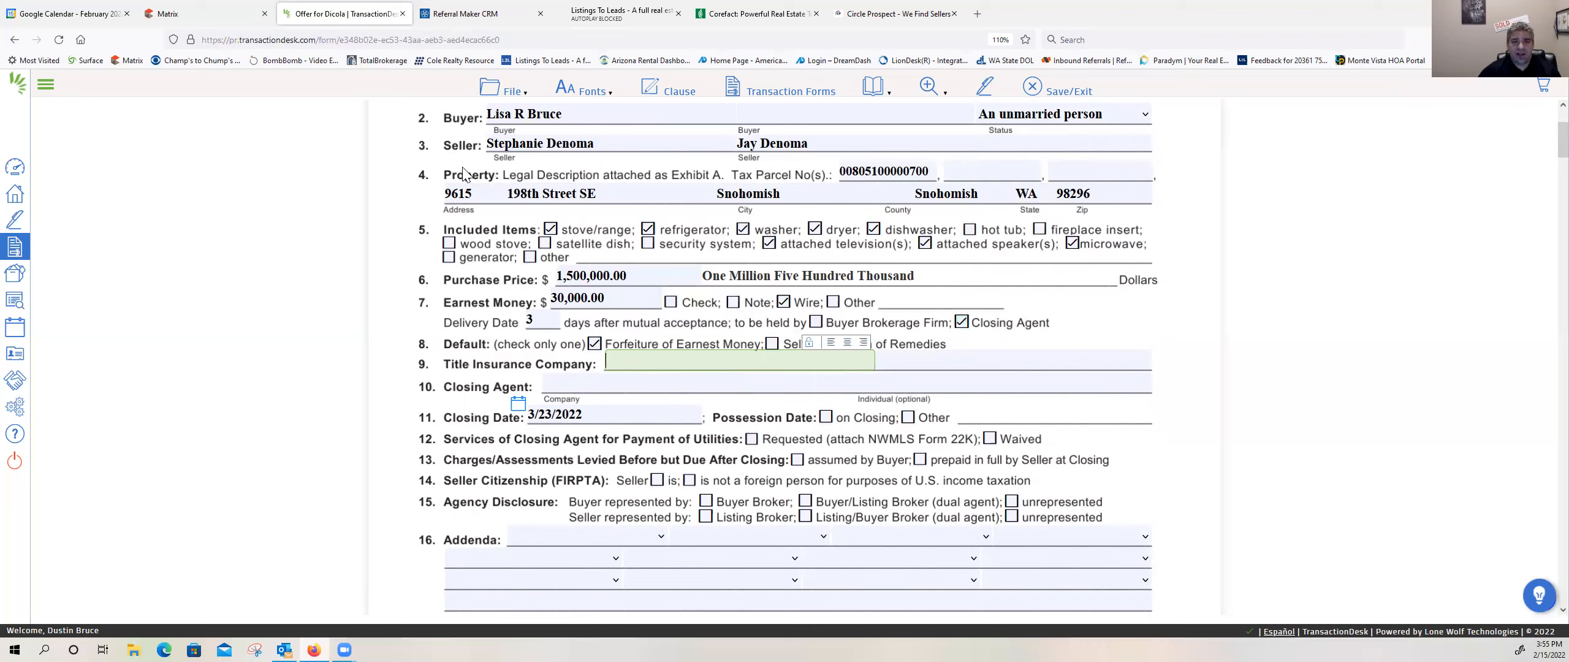
click(193, 24)
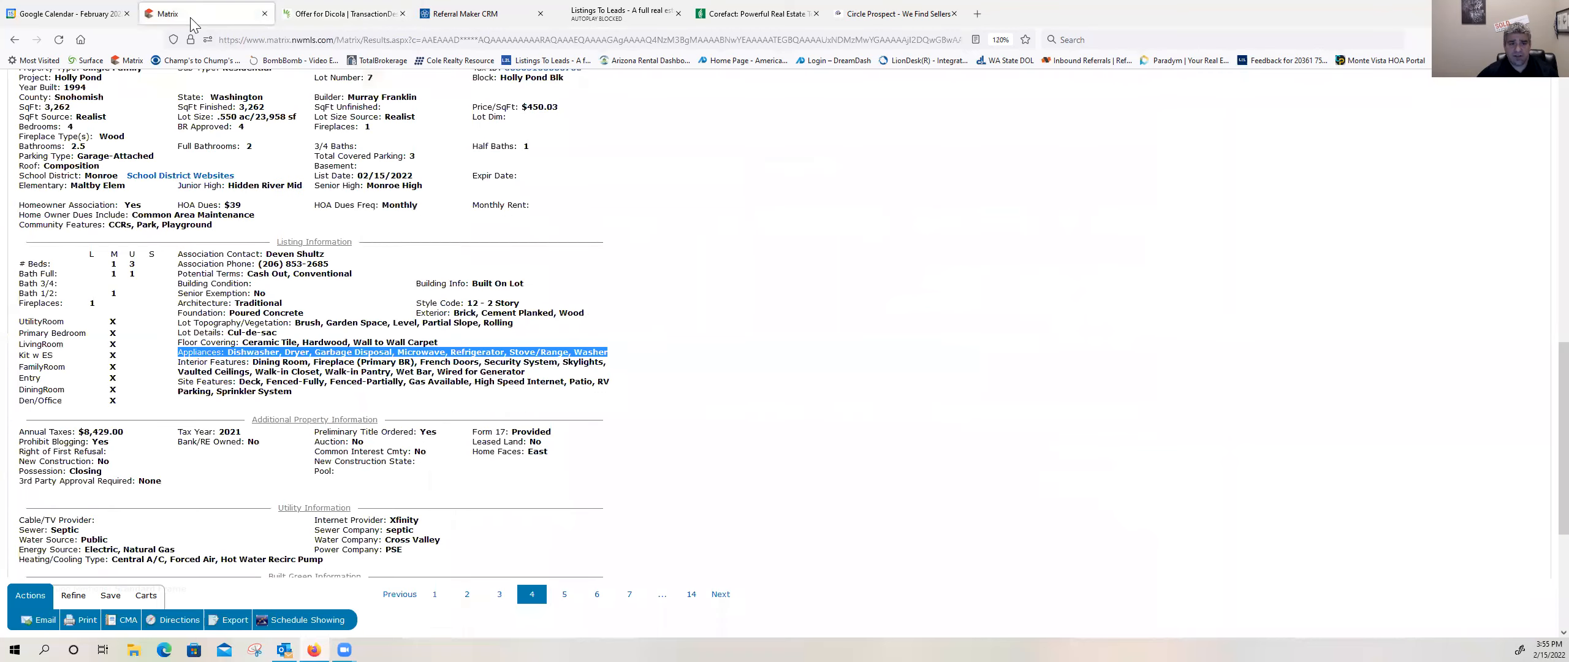
scroll(215, 252, down, 2)
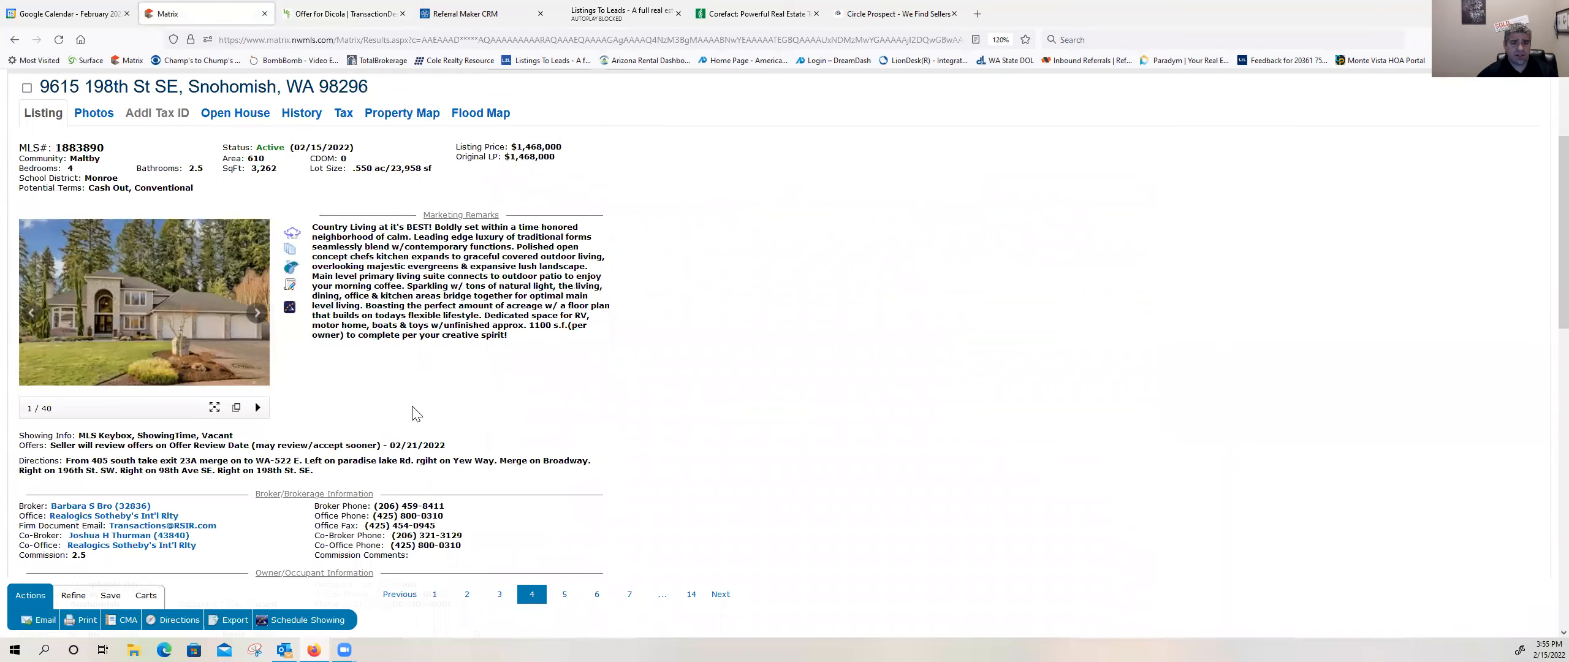
scroll(413, 405, up, 3)
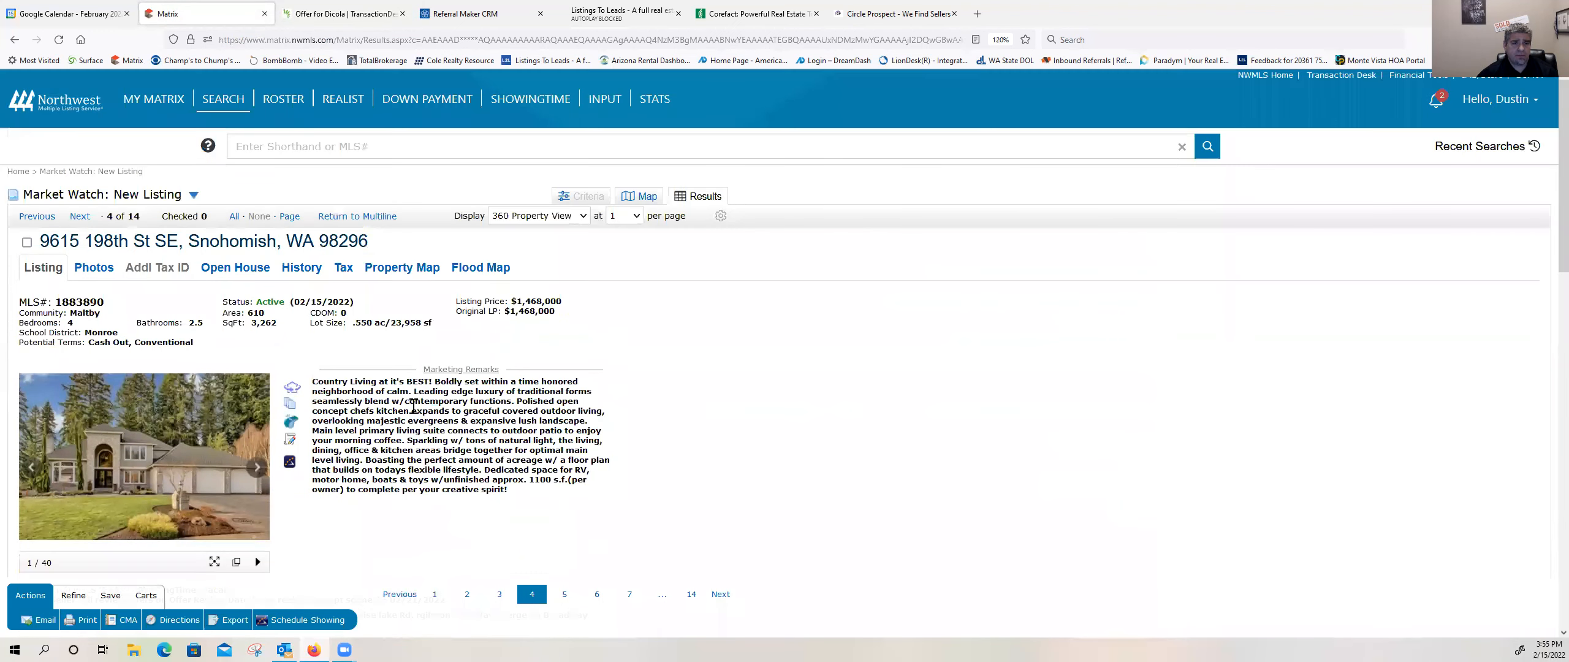
scroll(413, 405, down, 5)
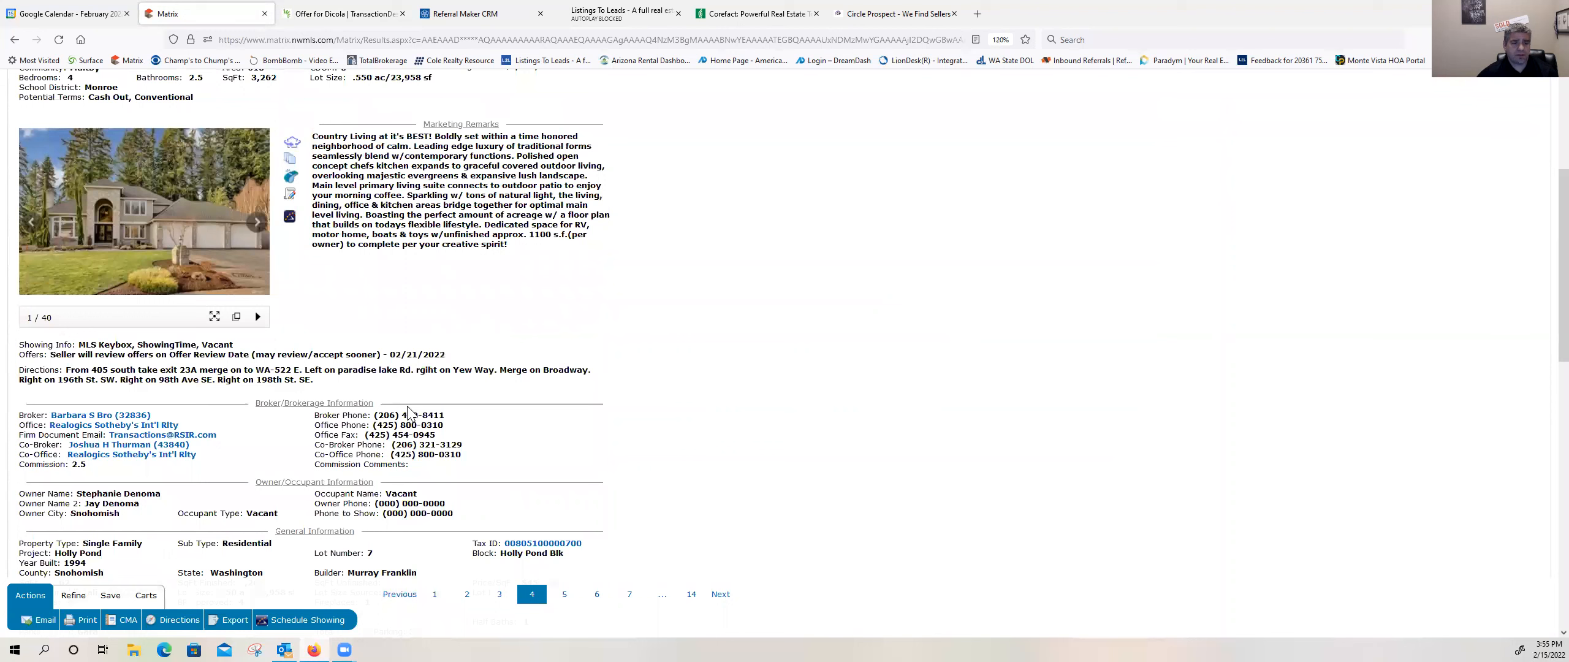
scroll(409, 406, down, 2)
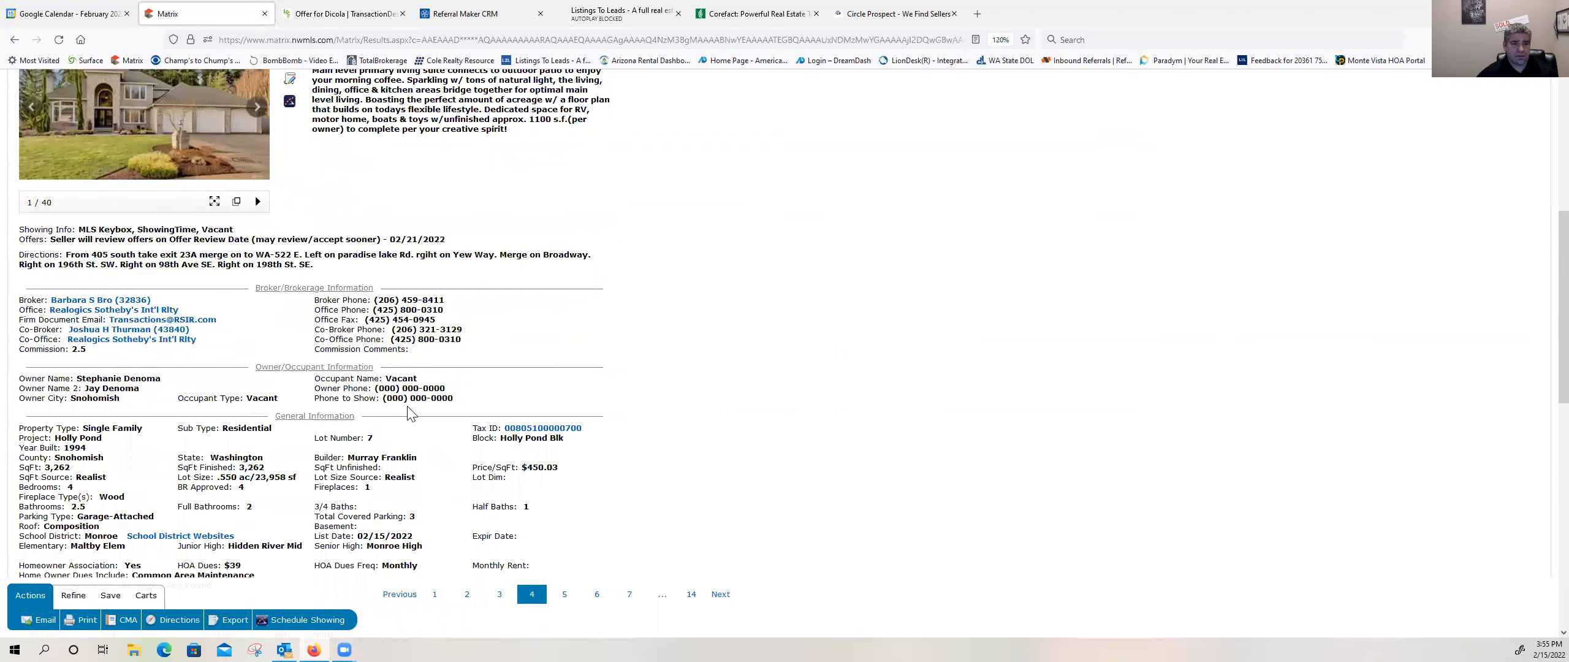
scroll(411, 415, up, 4)
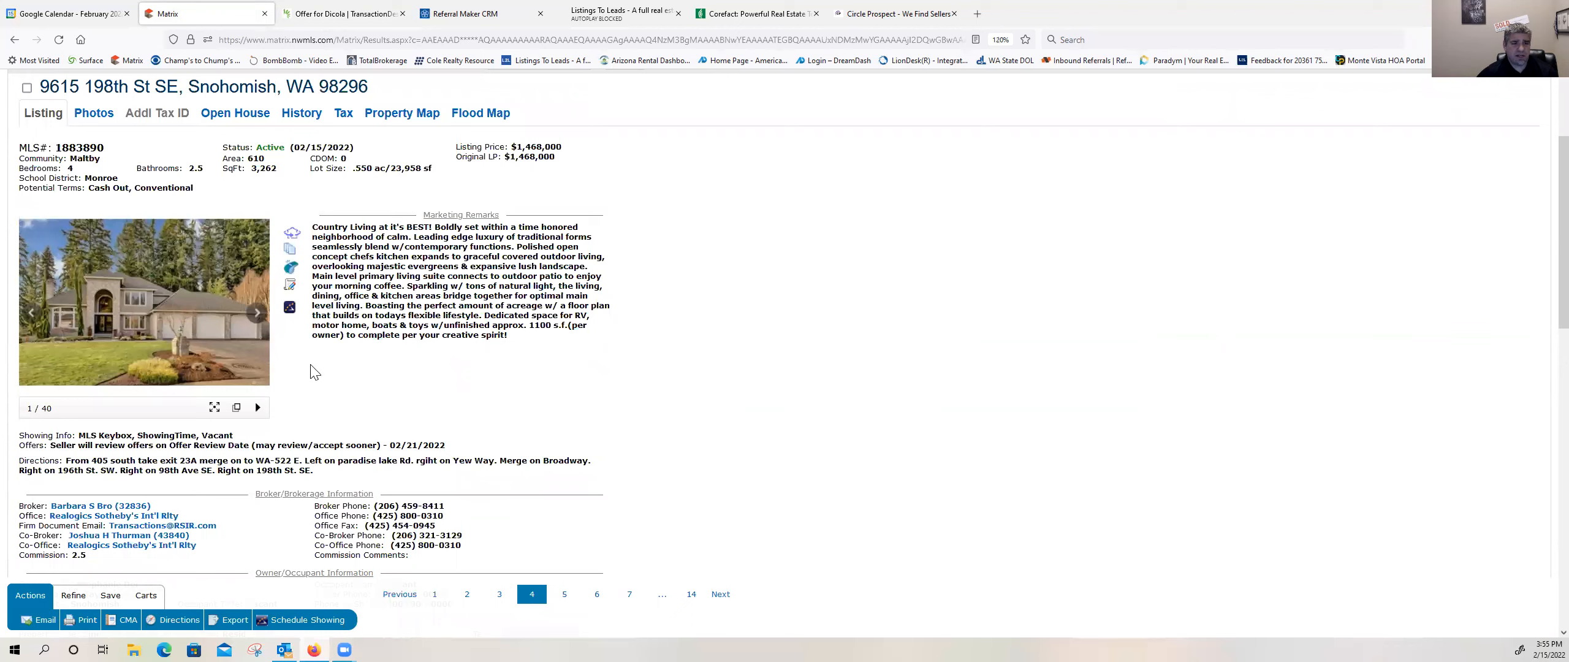
Step: Copy the listing's MLS number and search Matrix for 1883890 from the My Matrix dashboard
drag(106, 147, 55, 146)
right_click(58, 146)
click(86, 157)
scroll(233, 163, up, 3)
click(169, 121)
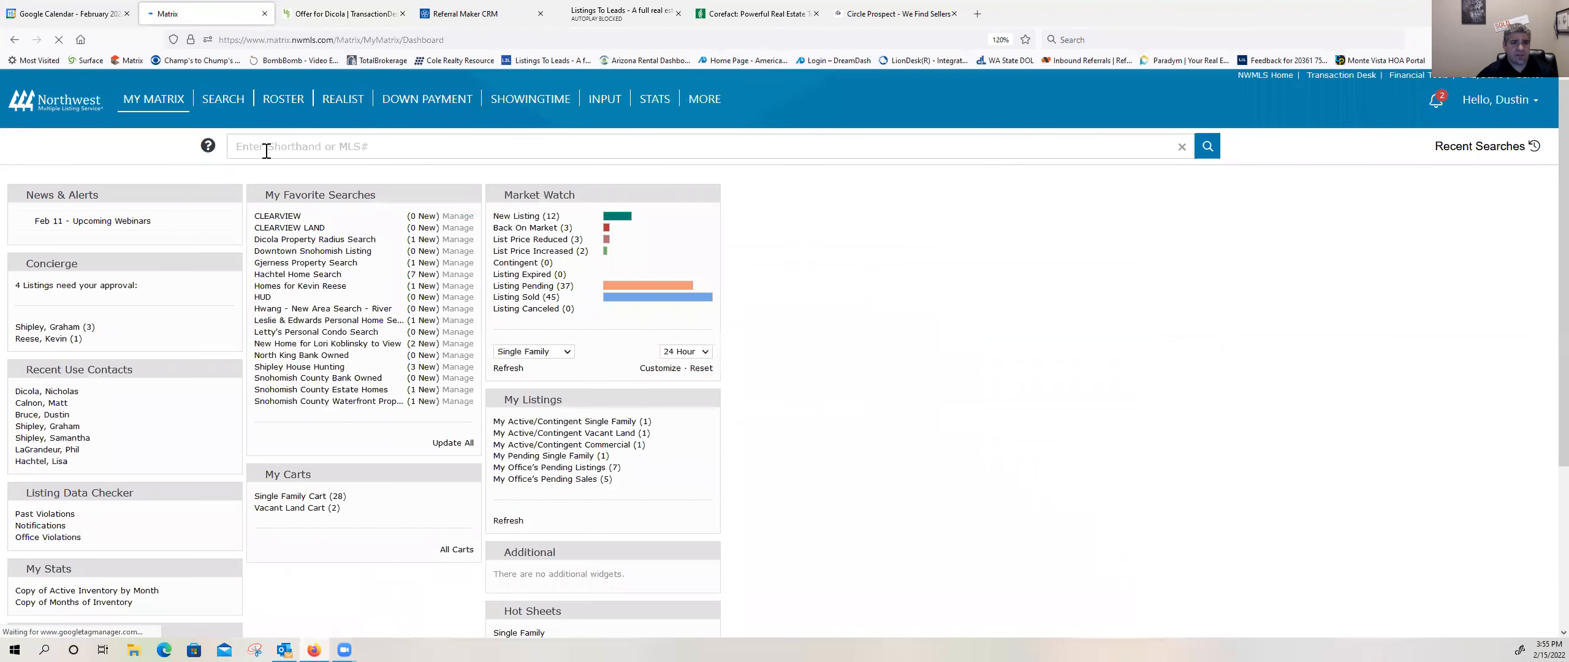
click(268, 147)
key(ctrl+v)
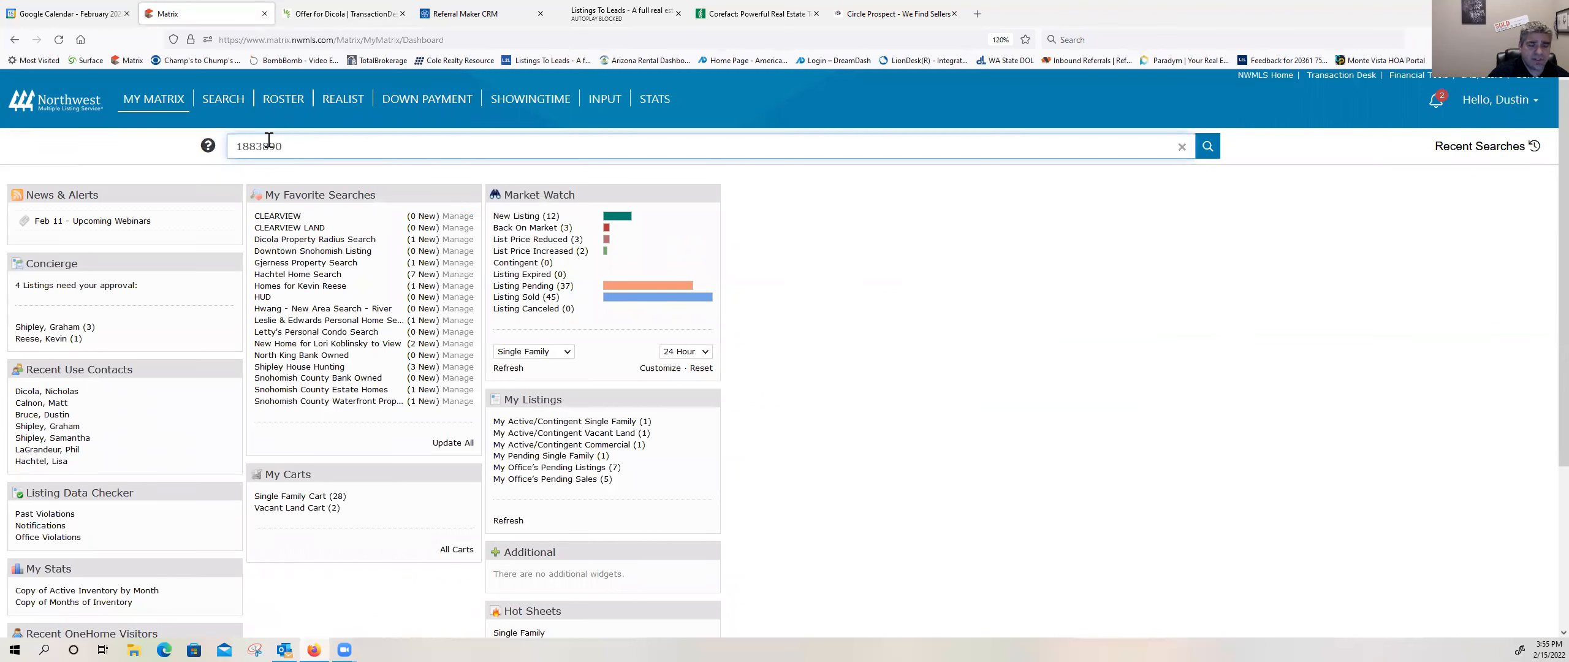
key(Return)
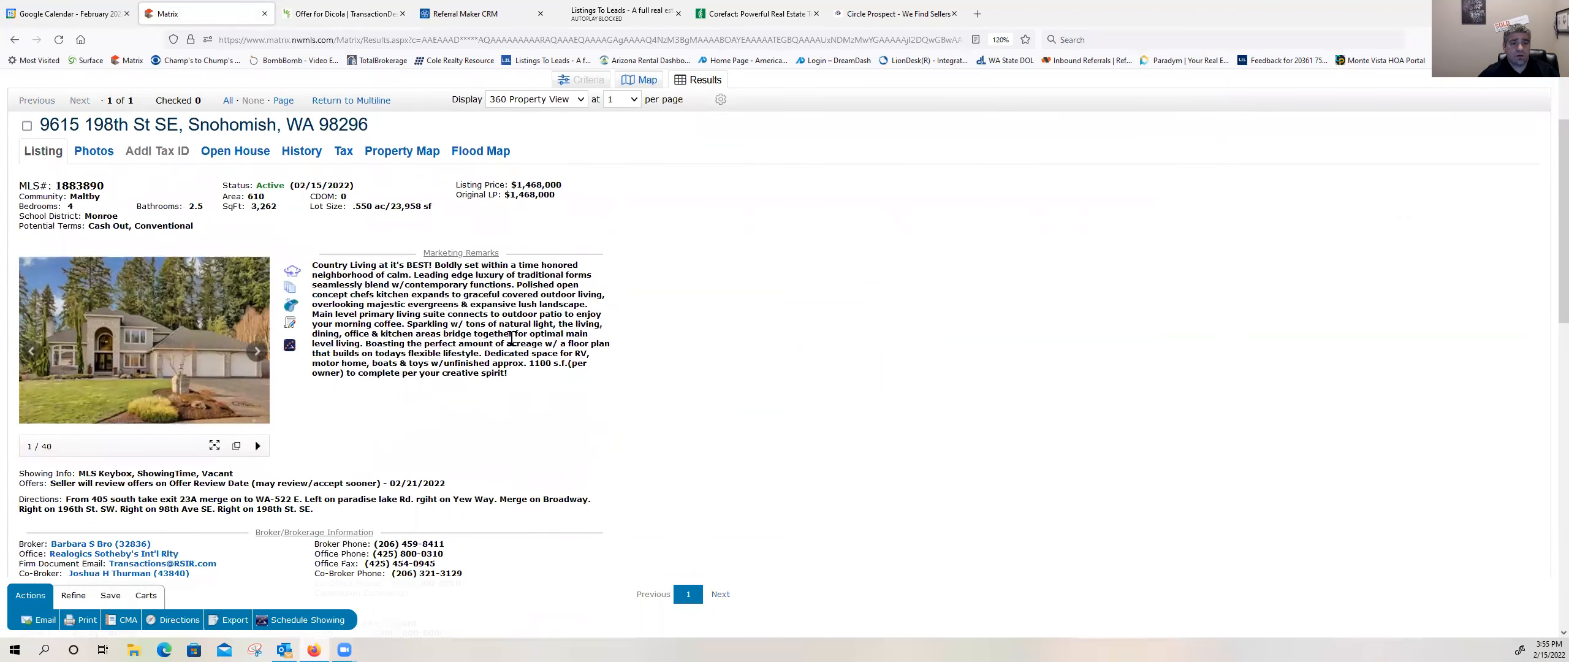
Step: Examine the reopened listing's brokerage, general, listing, additional property and utility information for title company details
scroll(511, 338, down, 5)
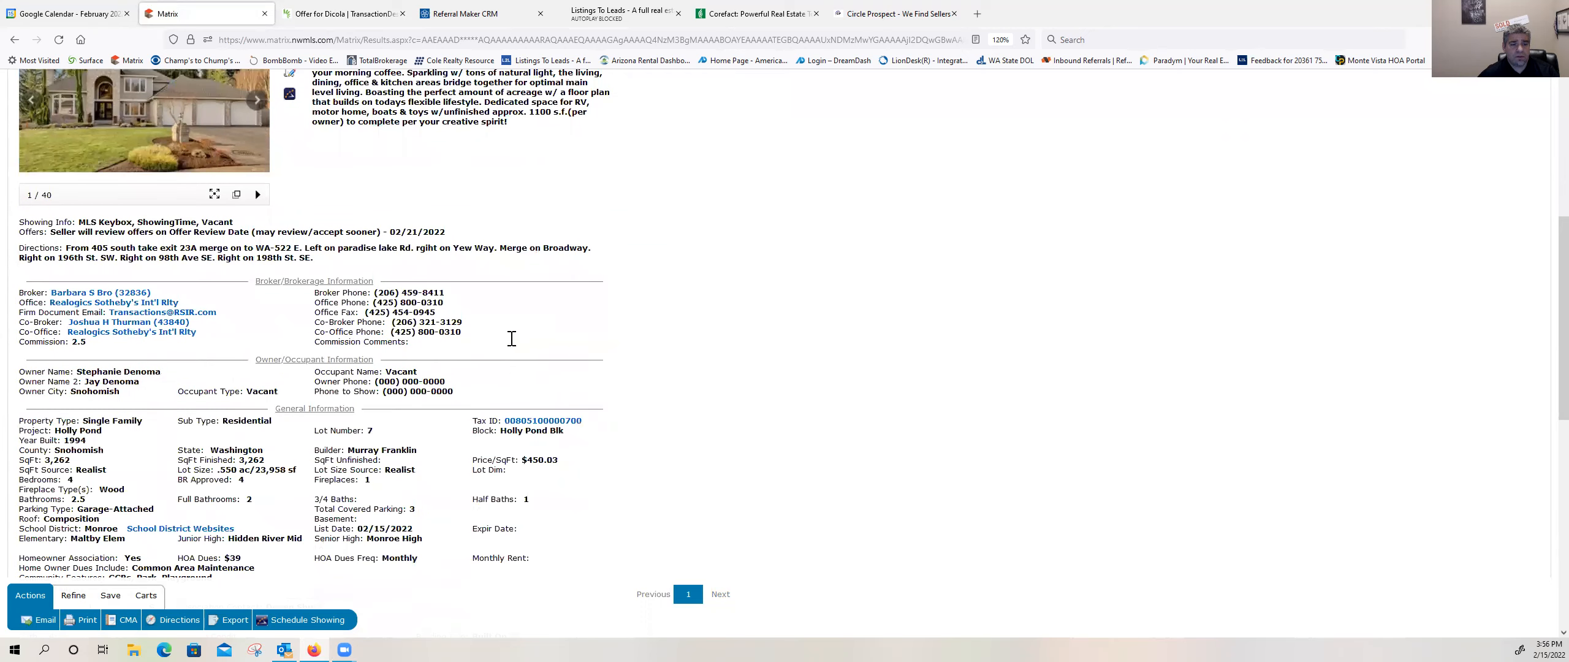
scroll(512, 338, down, 2)
scroll(511, 338, down, 3)
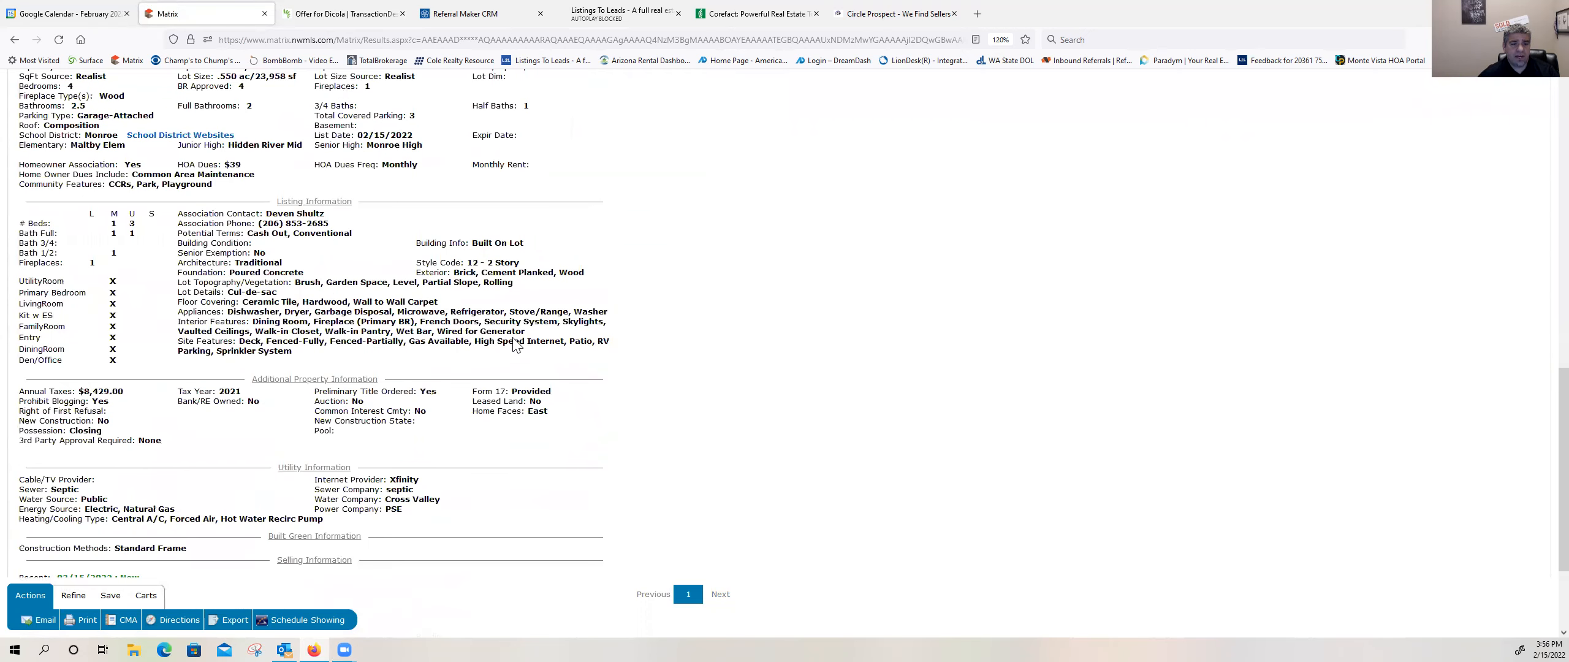
scroll(513, 344, down, 2)
scroll(514, 344, up, 1)
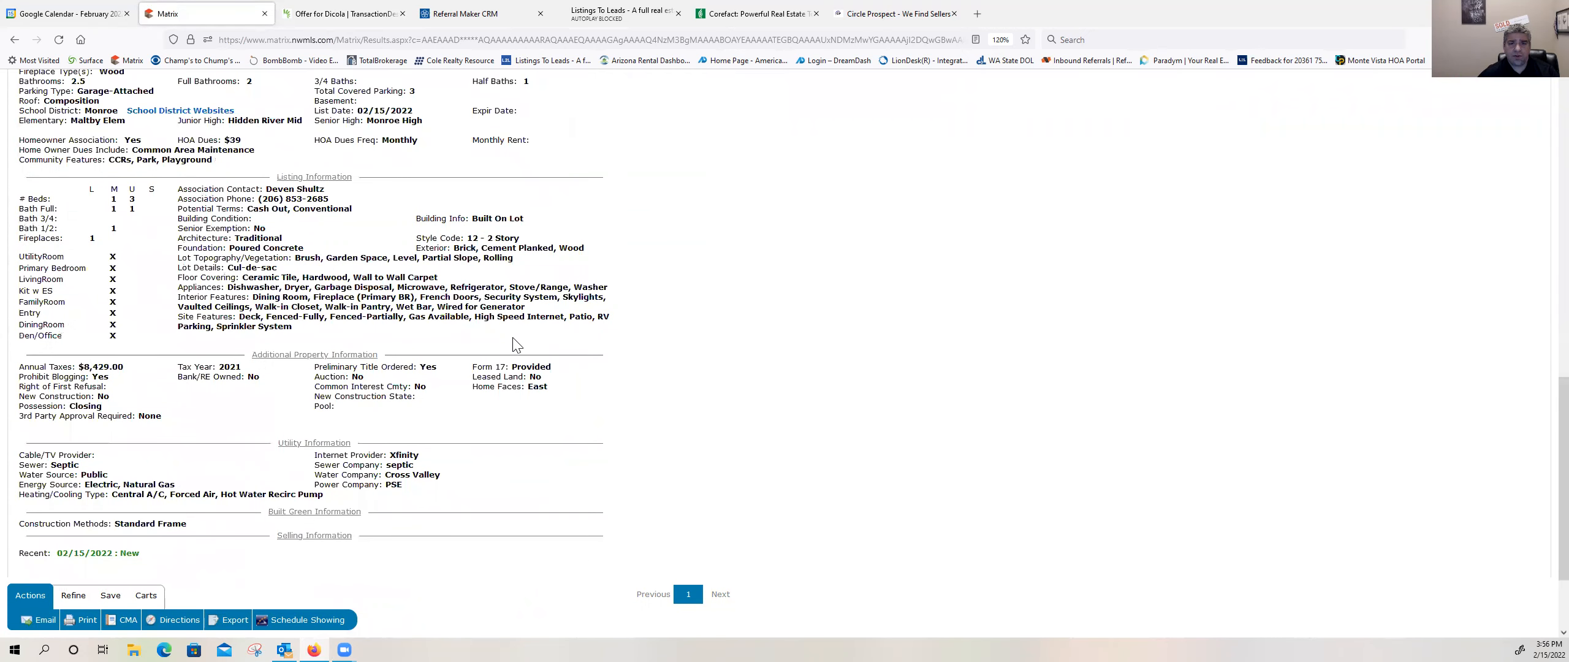
scroll(514, 345, up, 8)
scroll(496, 338, up, 1)
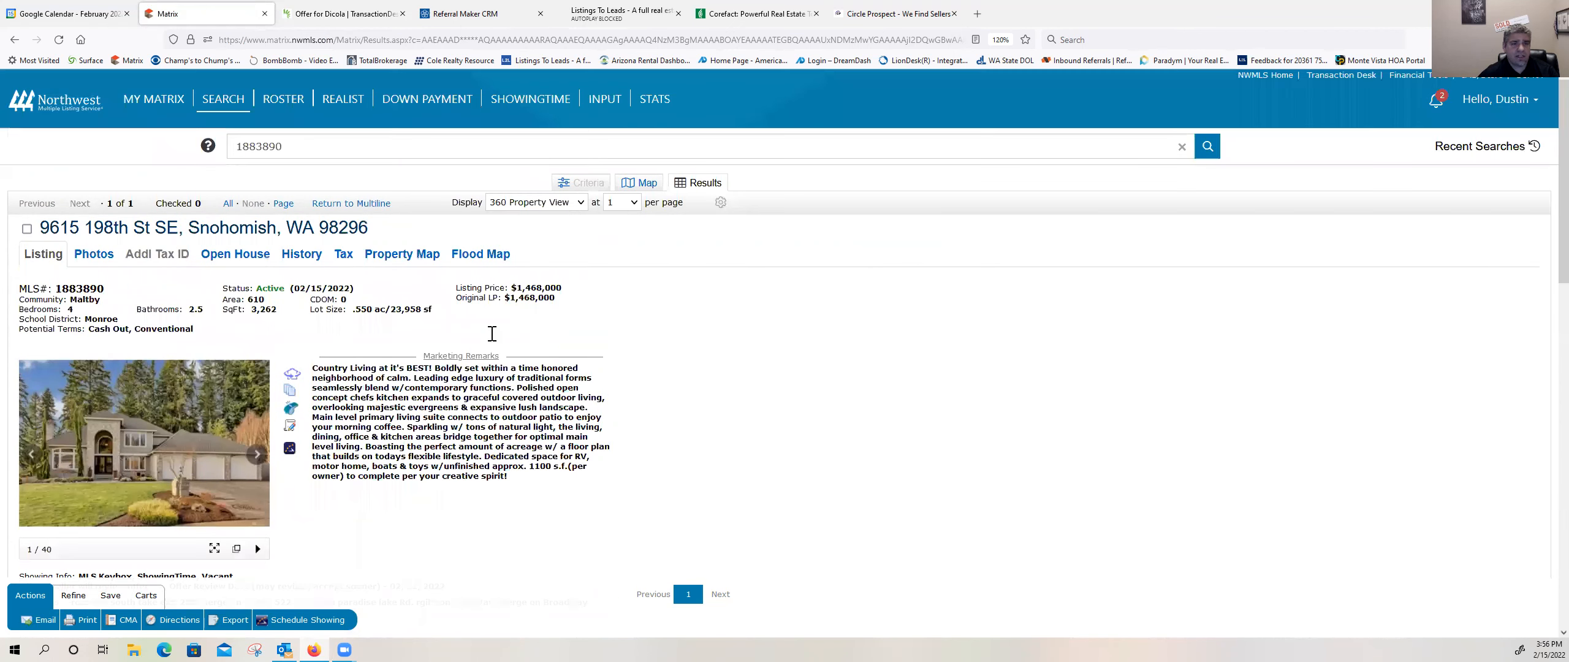
scroll(53, 178, down, 1)
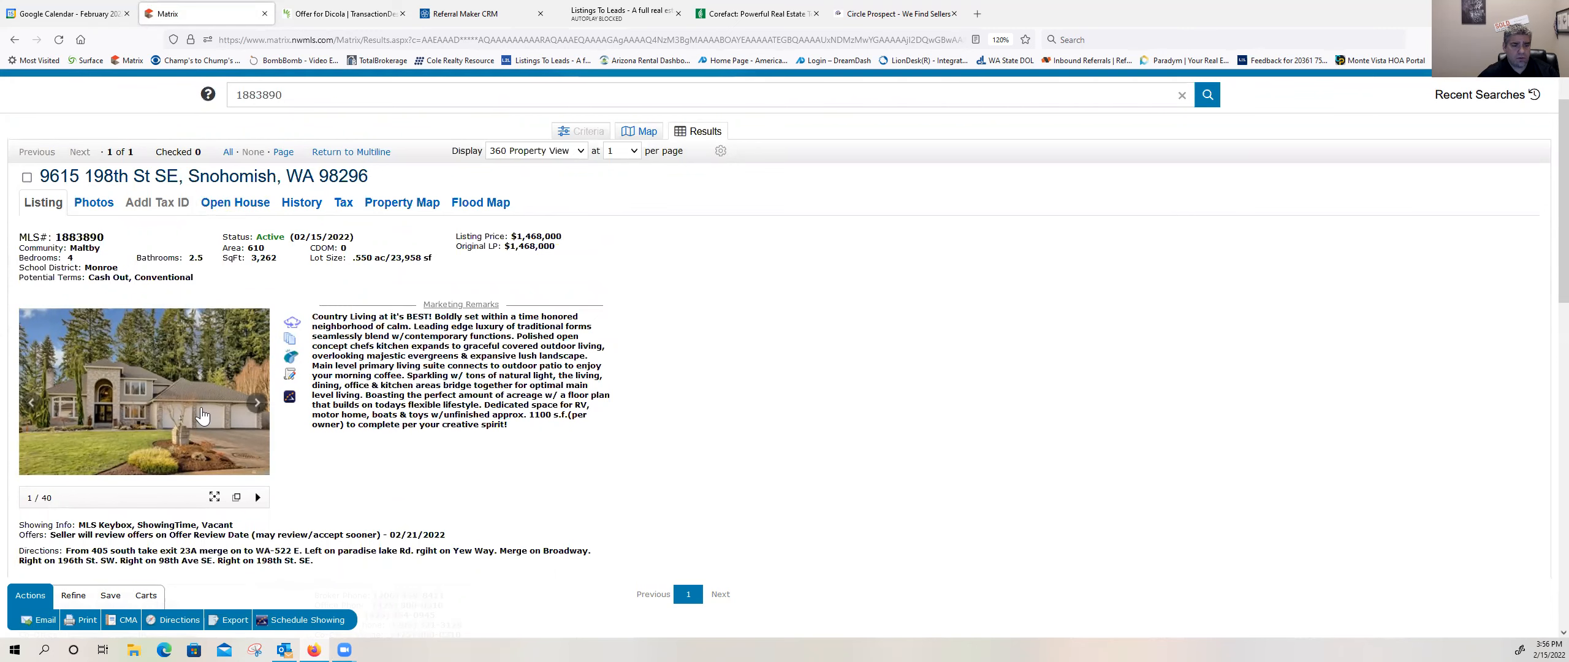
Step: View the search result as Single Line, return to 360 Property View and recheck the listing's remarks and brokerage details
click(26, 177)
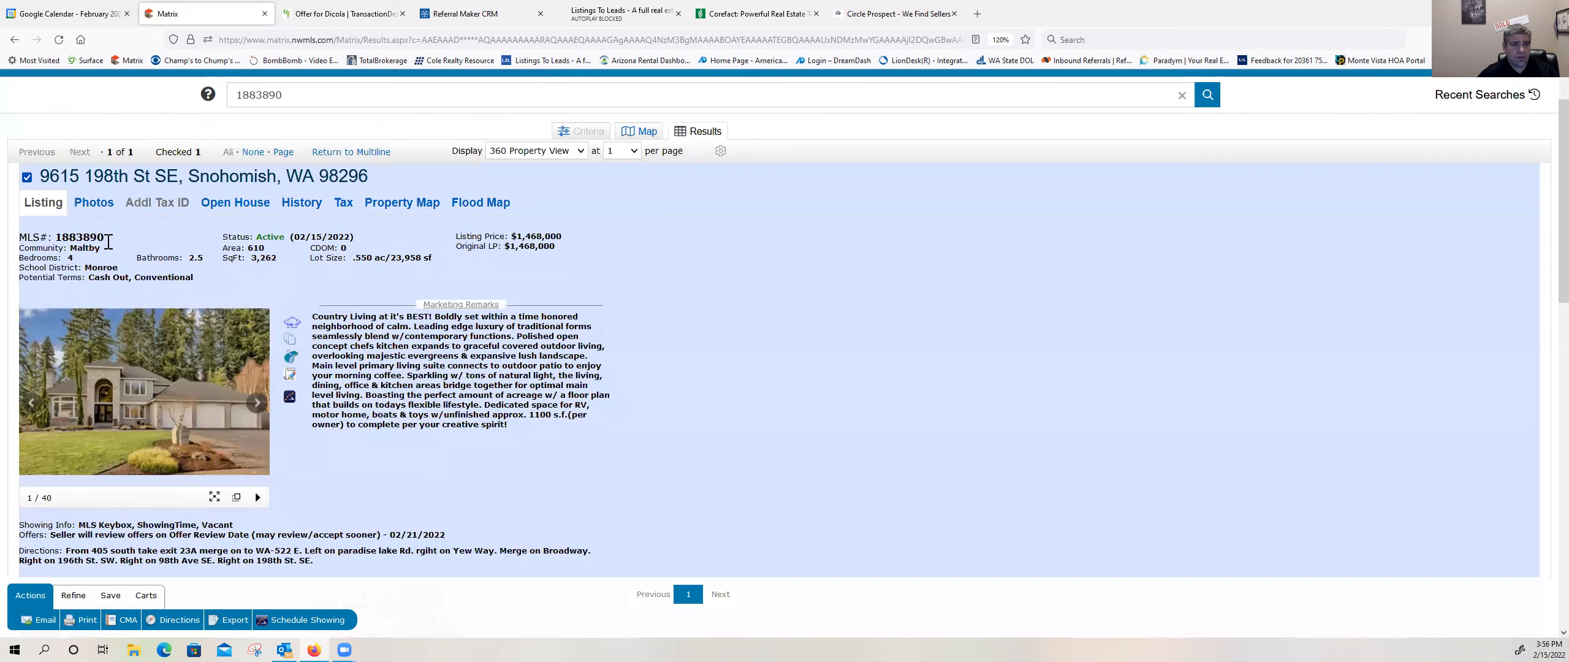
scroll(274, 336, down, 1)
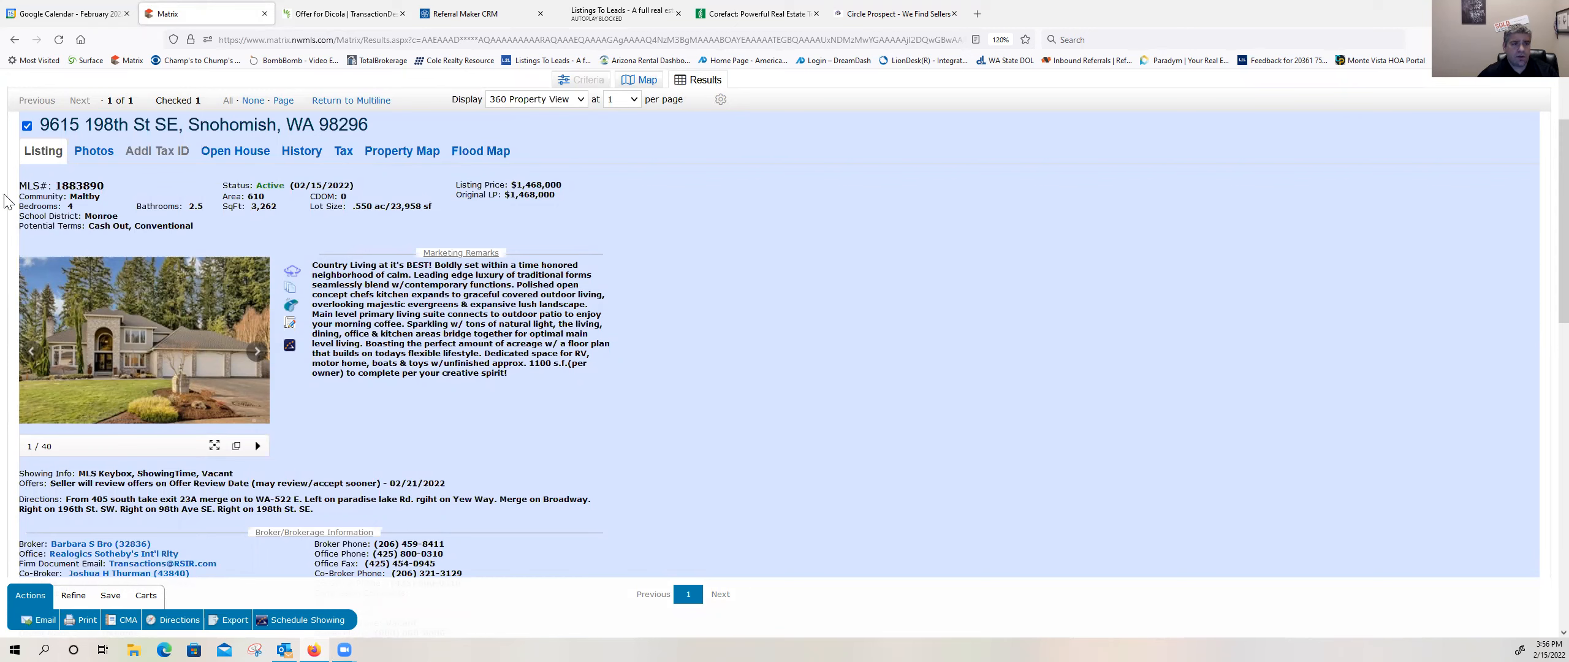
click(27, 126)
click(515, 102)
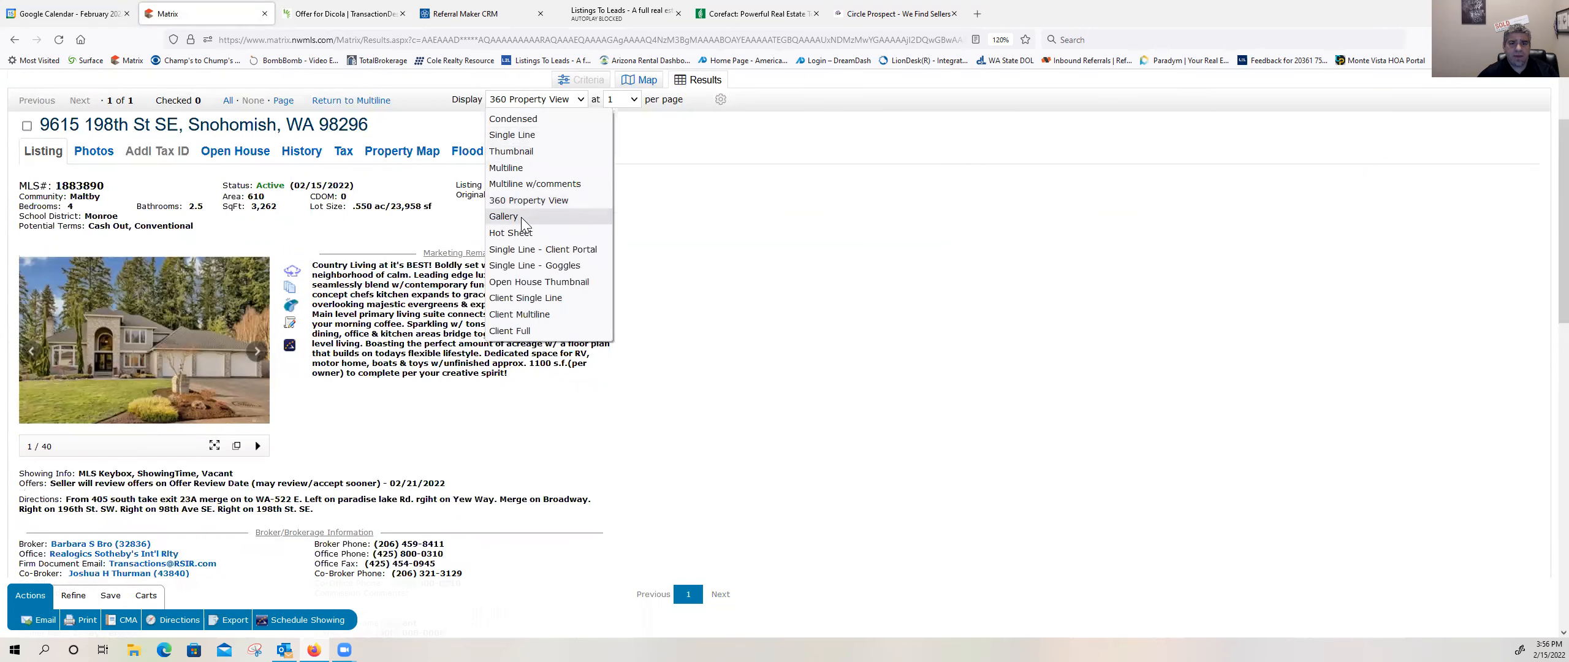
click(513, 135)
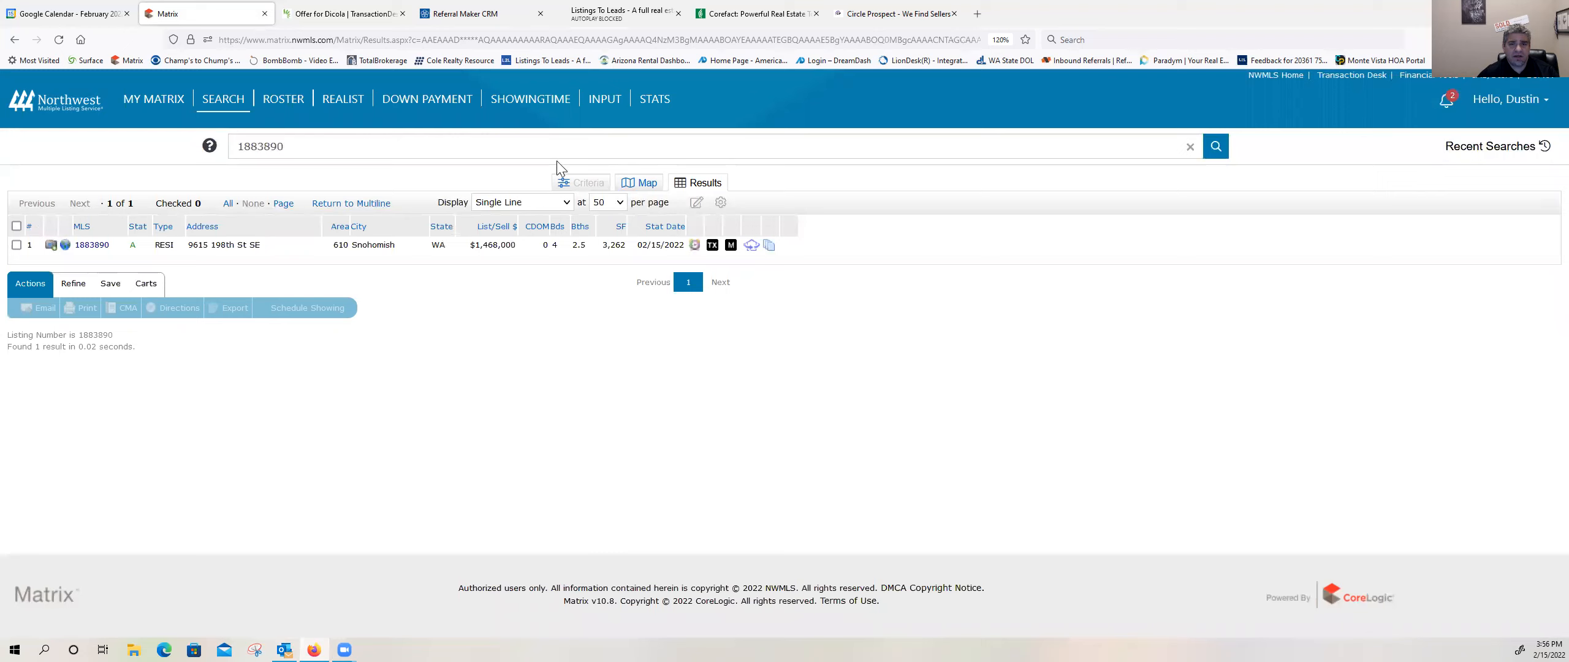
click(562, 204)
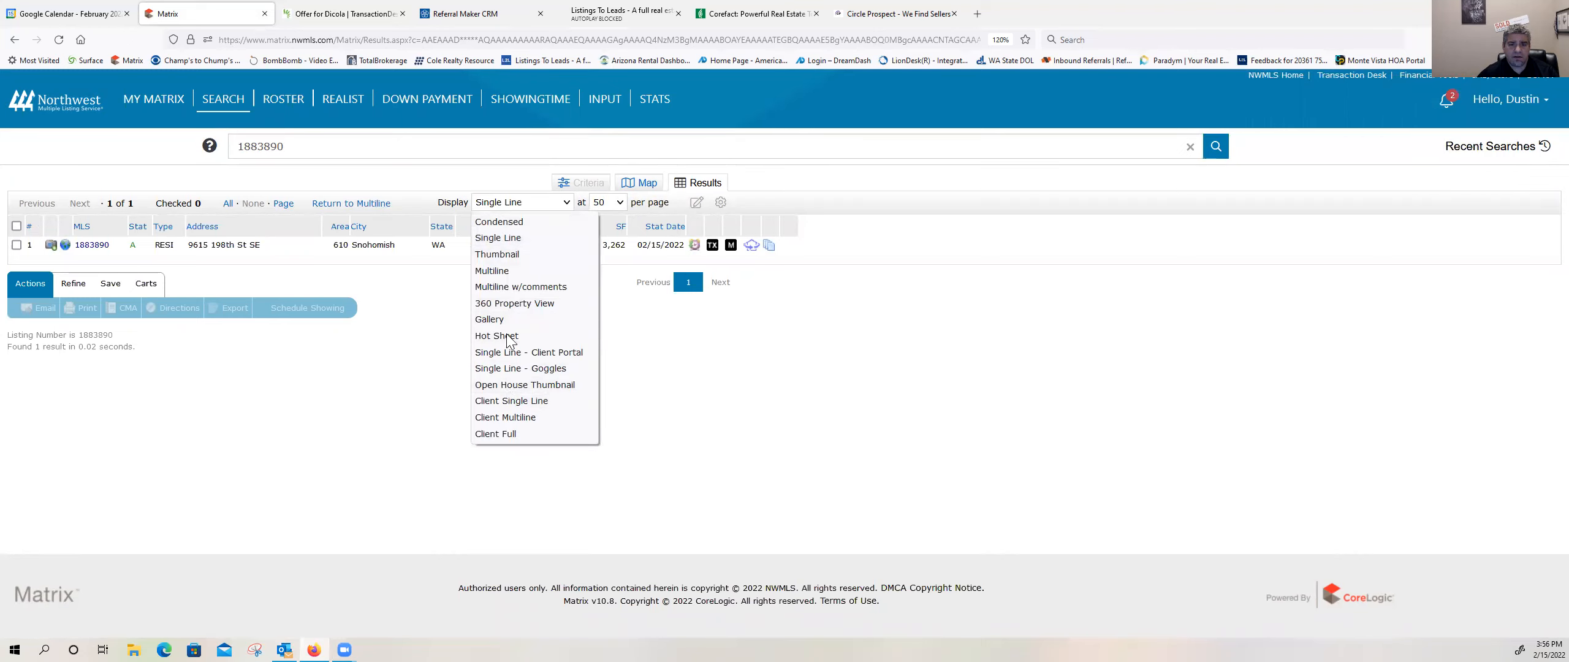
click(515, 303)
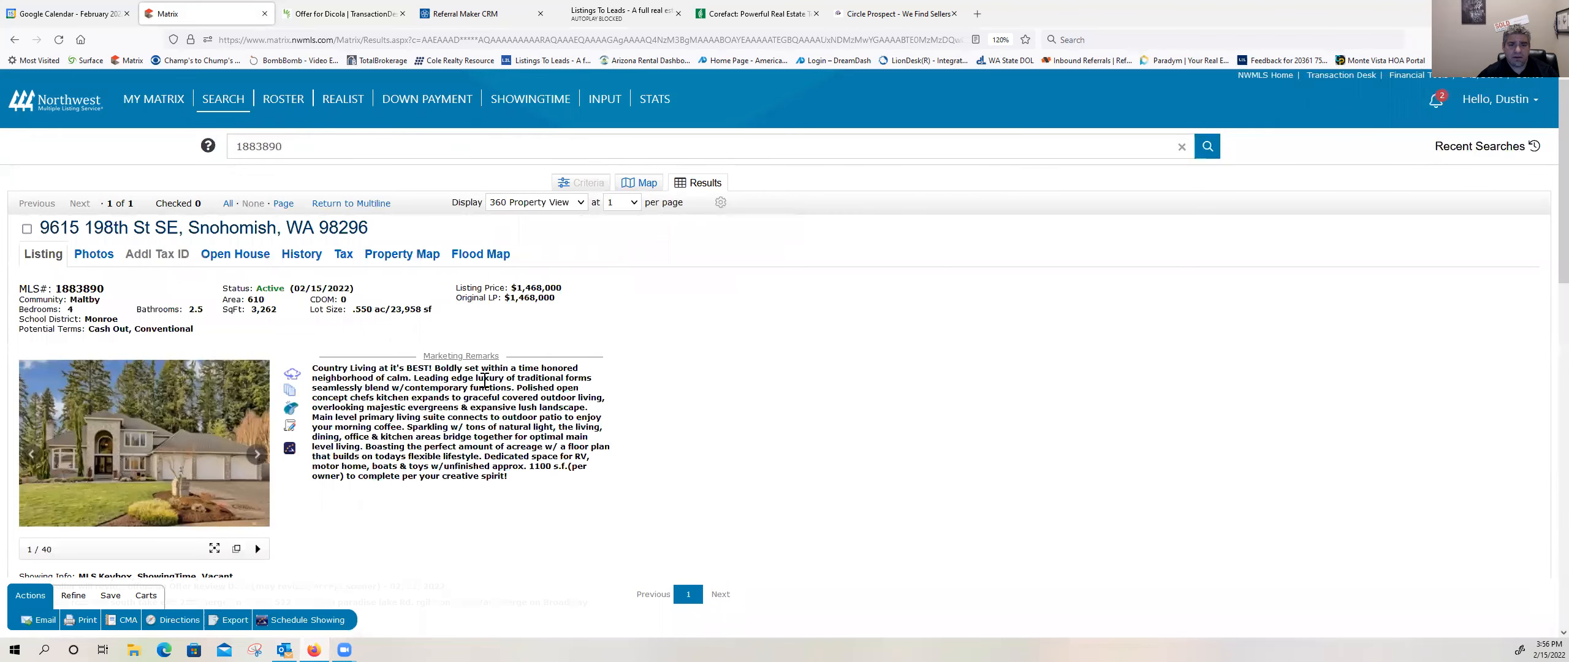
scroll(487, 387, down, 3)
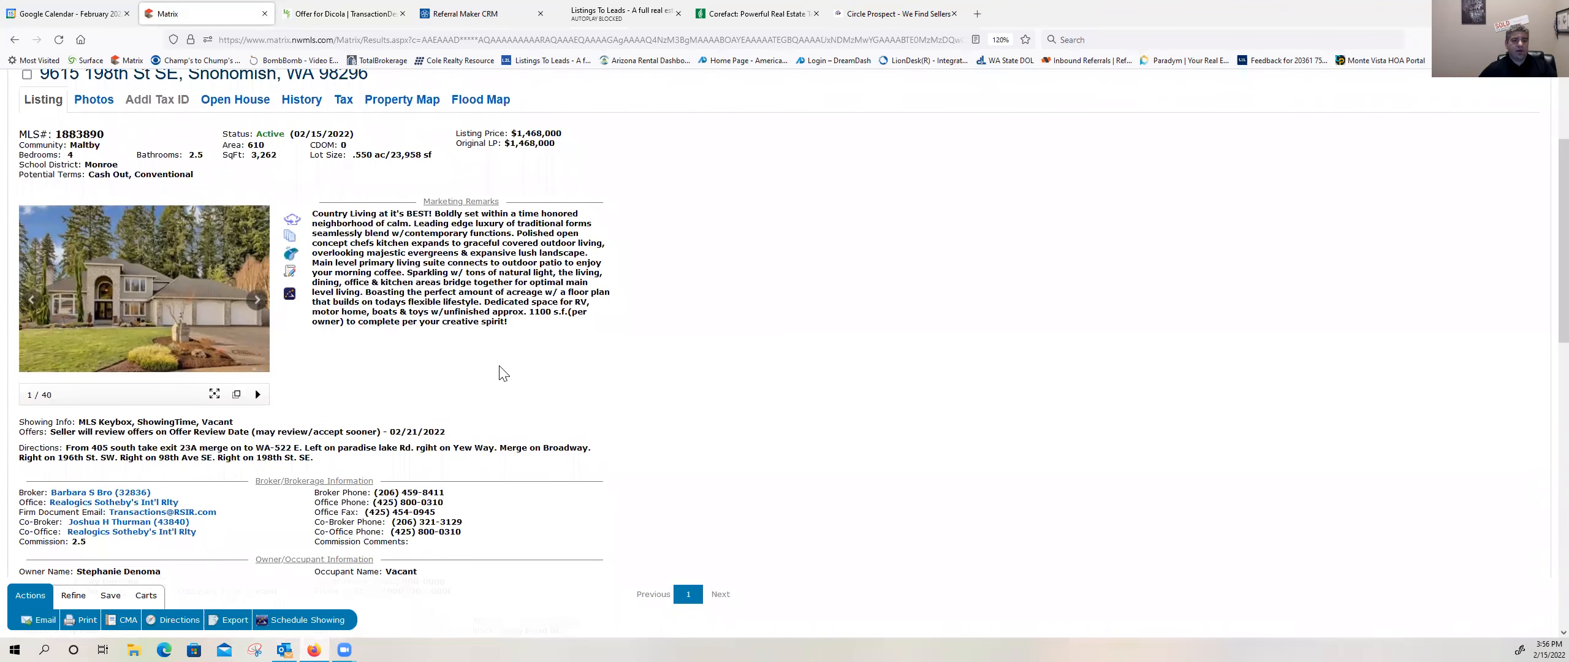
scroll(497, 362, up, 3)
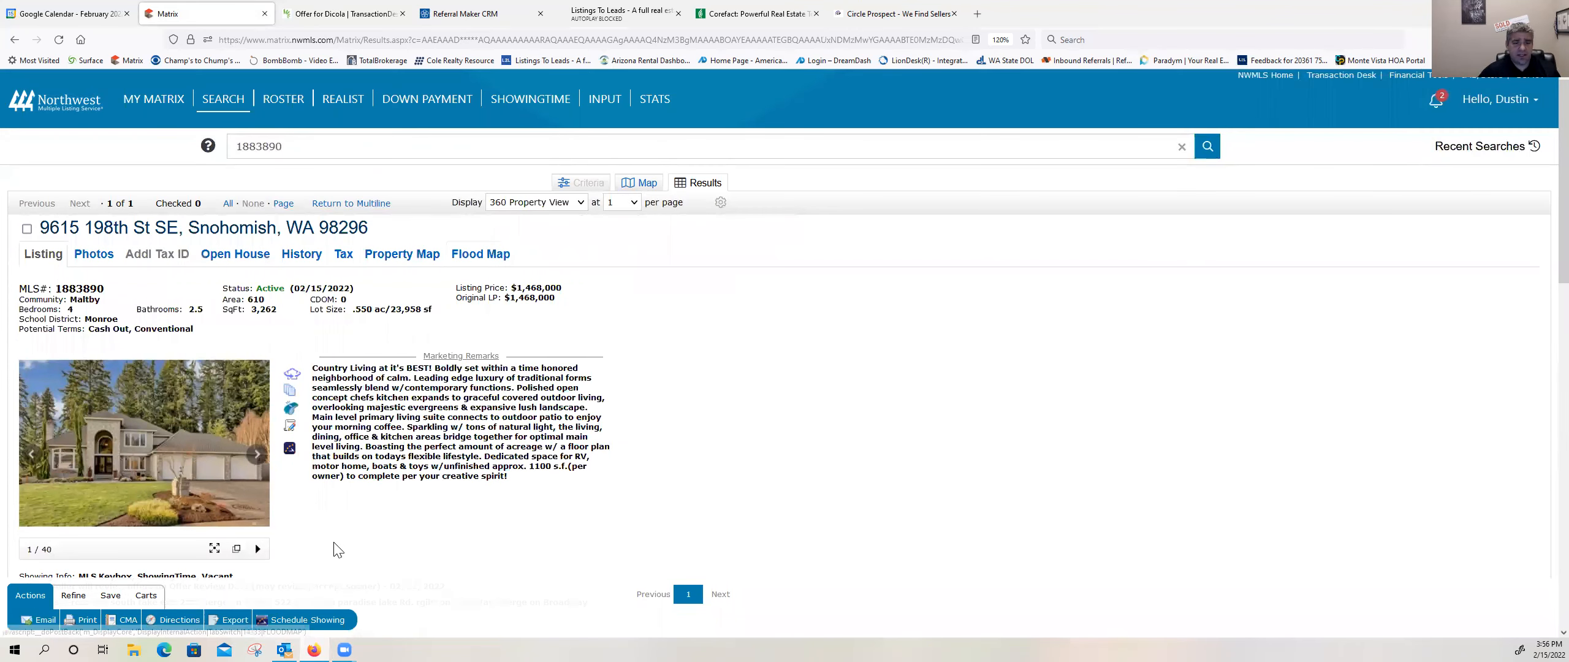
scroll(340, 546, down, 3)
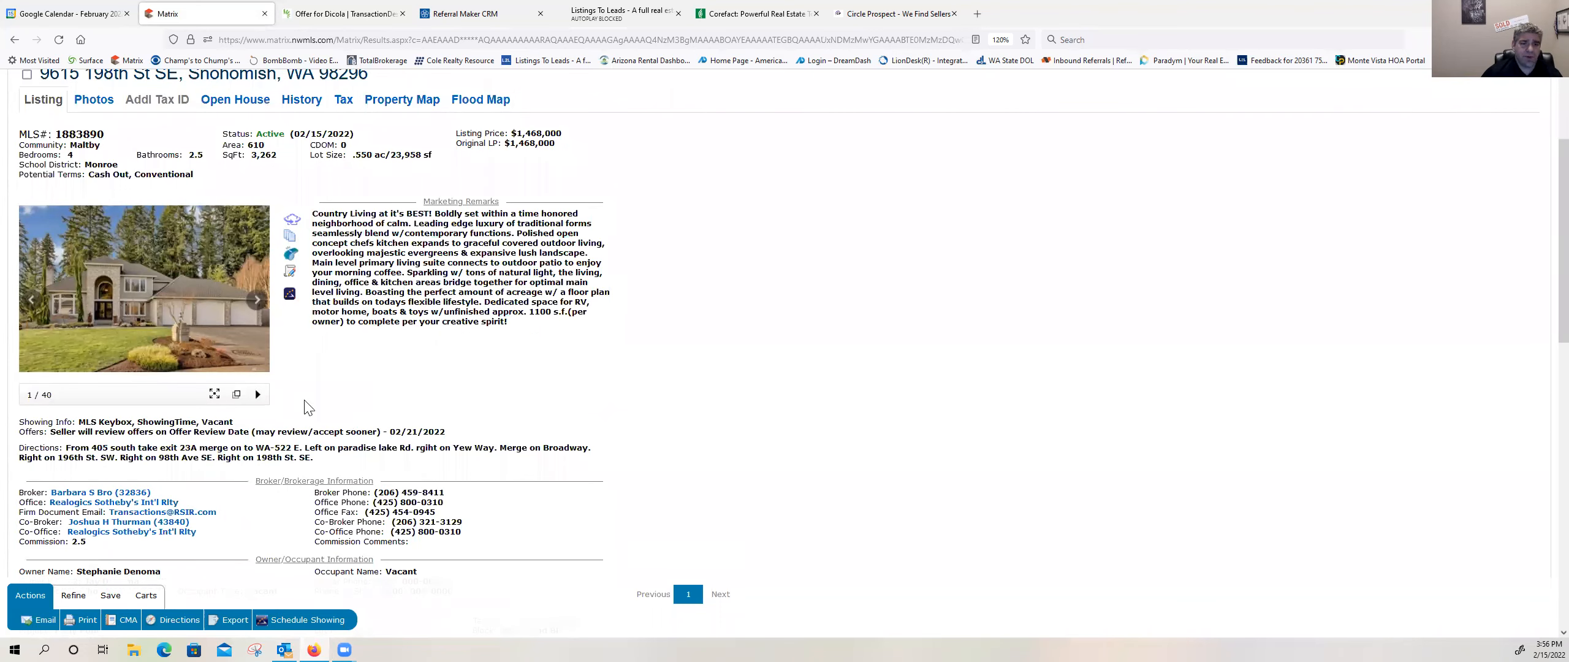
drag(557, 363, 430, 364)
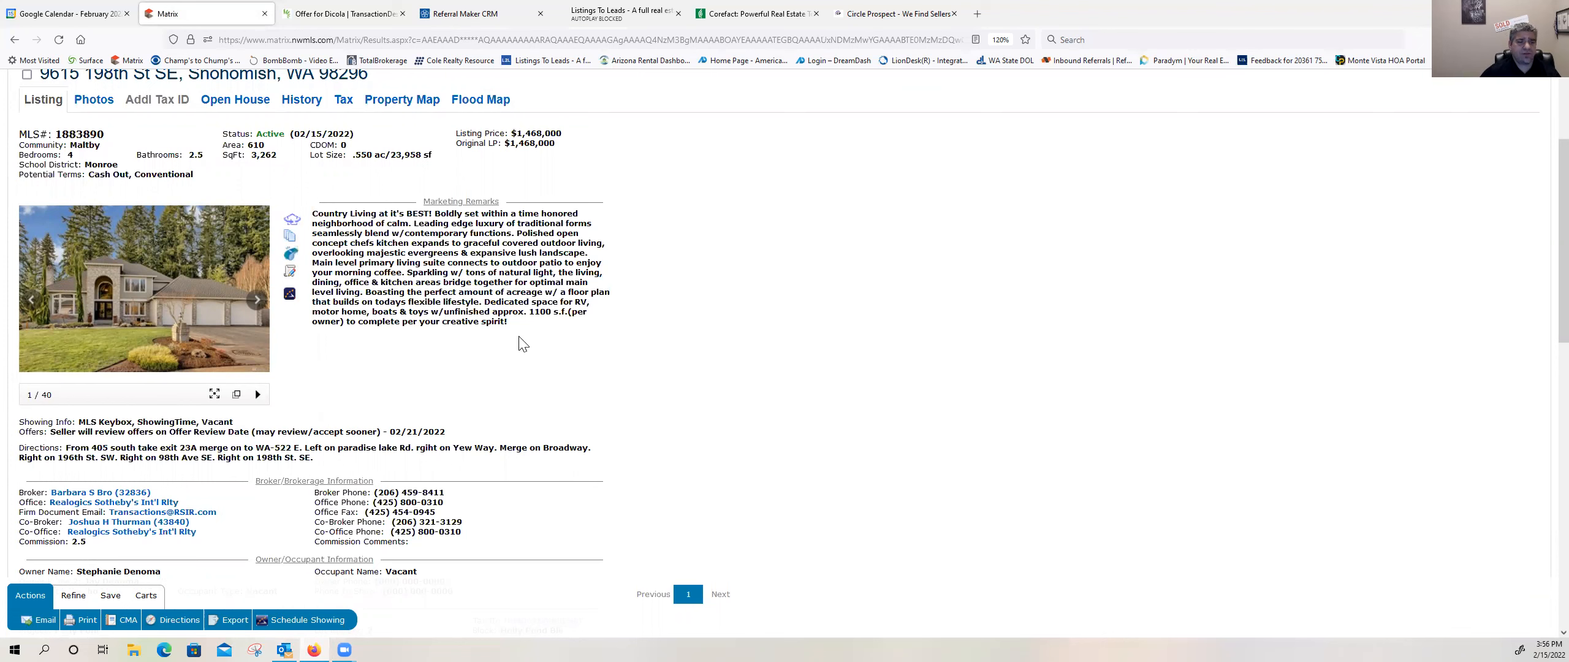
Step: Return to Form 21 in TransactionDesk and enter Old Republic Title as the Title Insurance Company
click(314, 14)
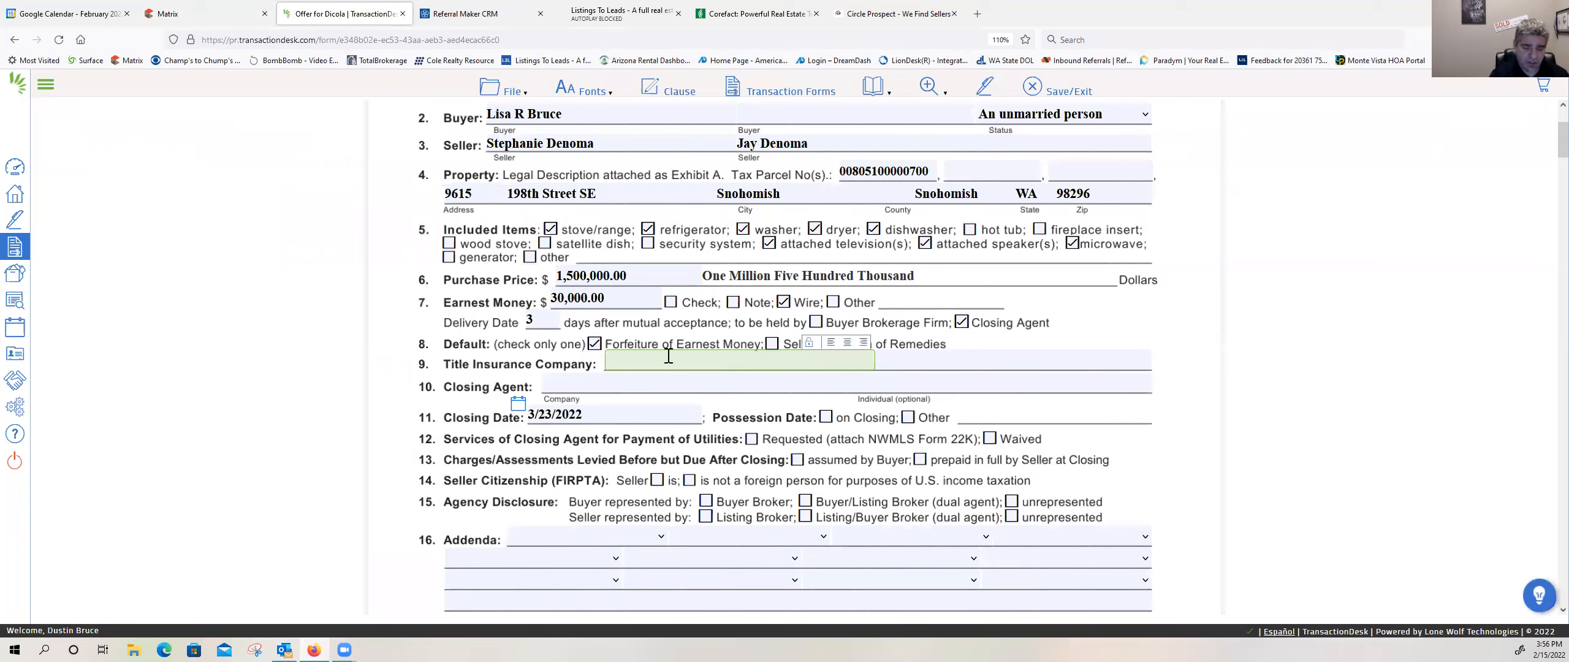
text(Old Re)
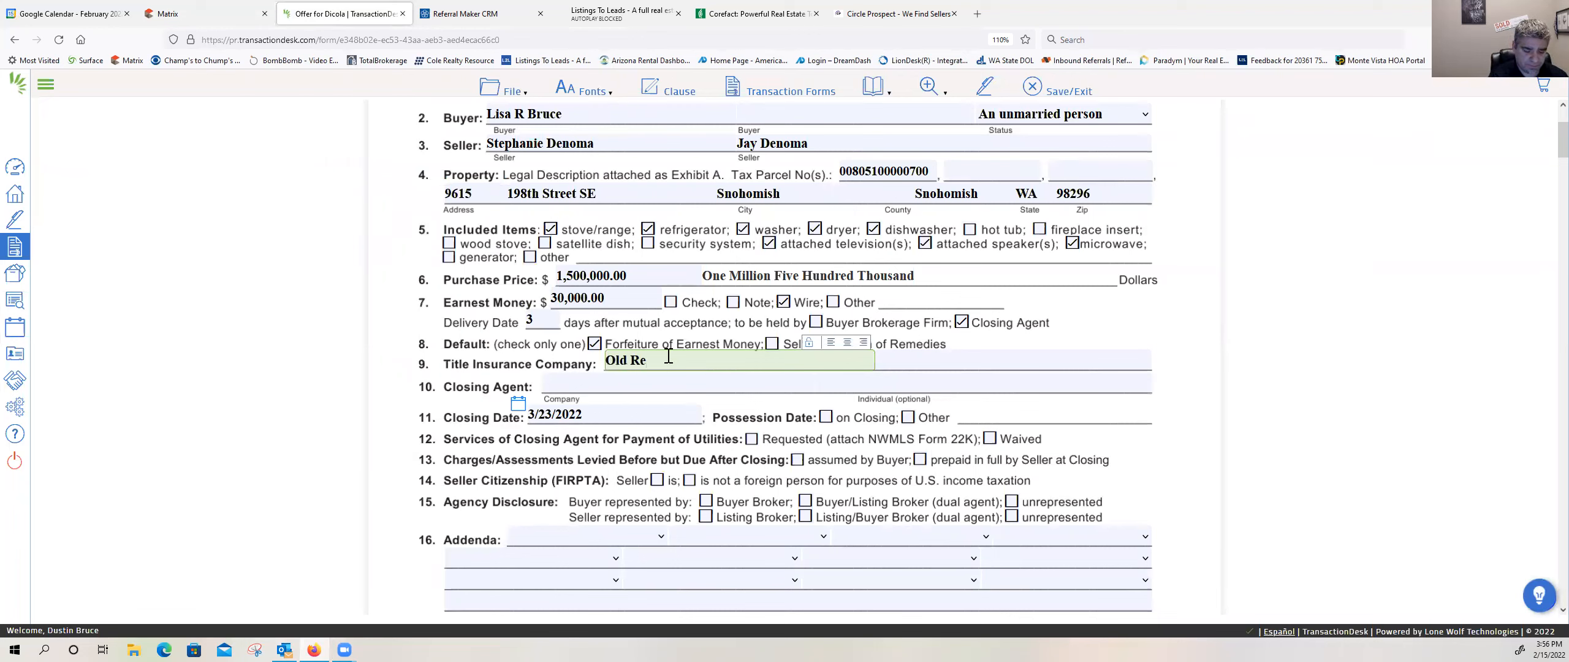
text(public Title)
key(Tab)
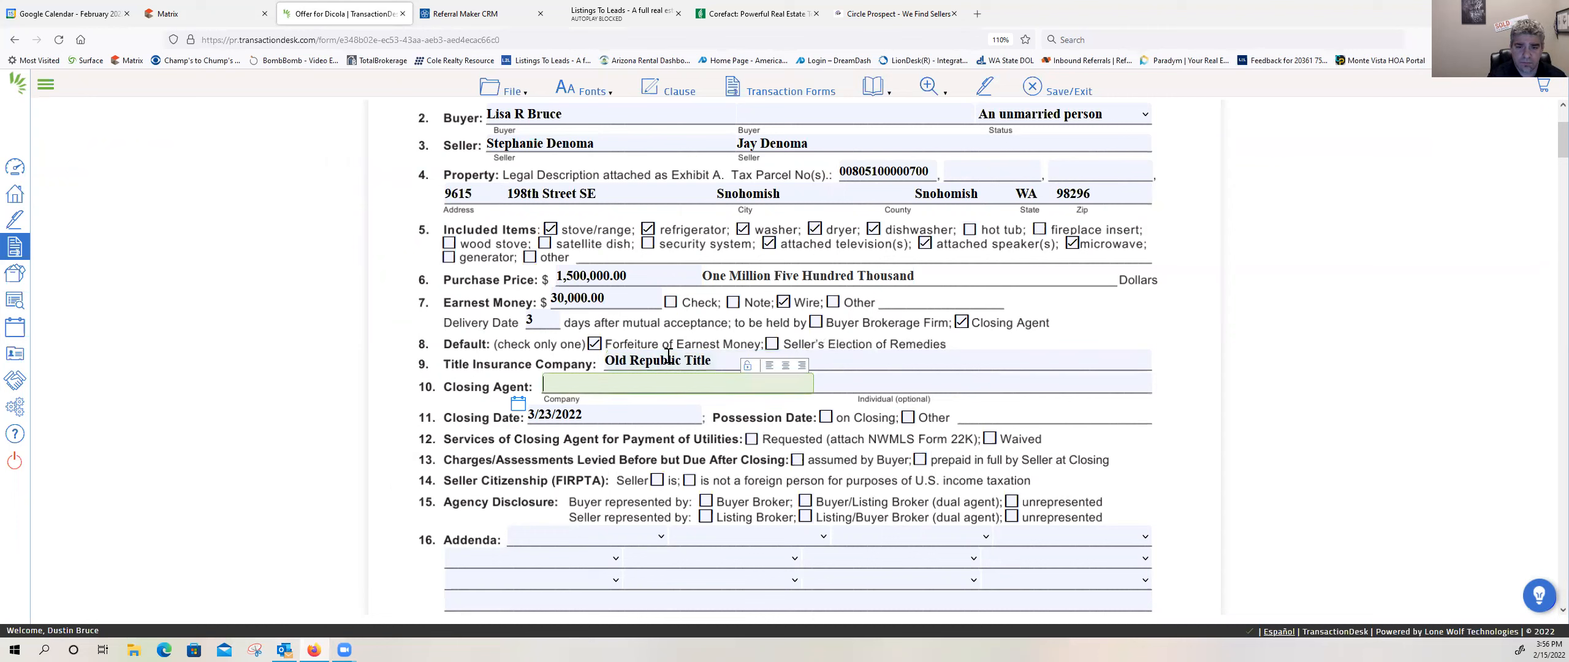
Step: Enter Old Republic Title and Escrow as the Closing Agent company and fill in the individual closing agent's full name
text(Old REpub)
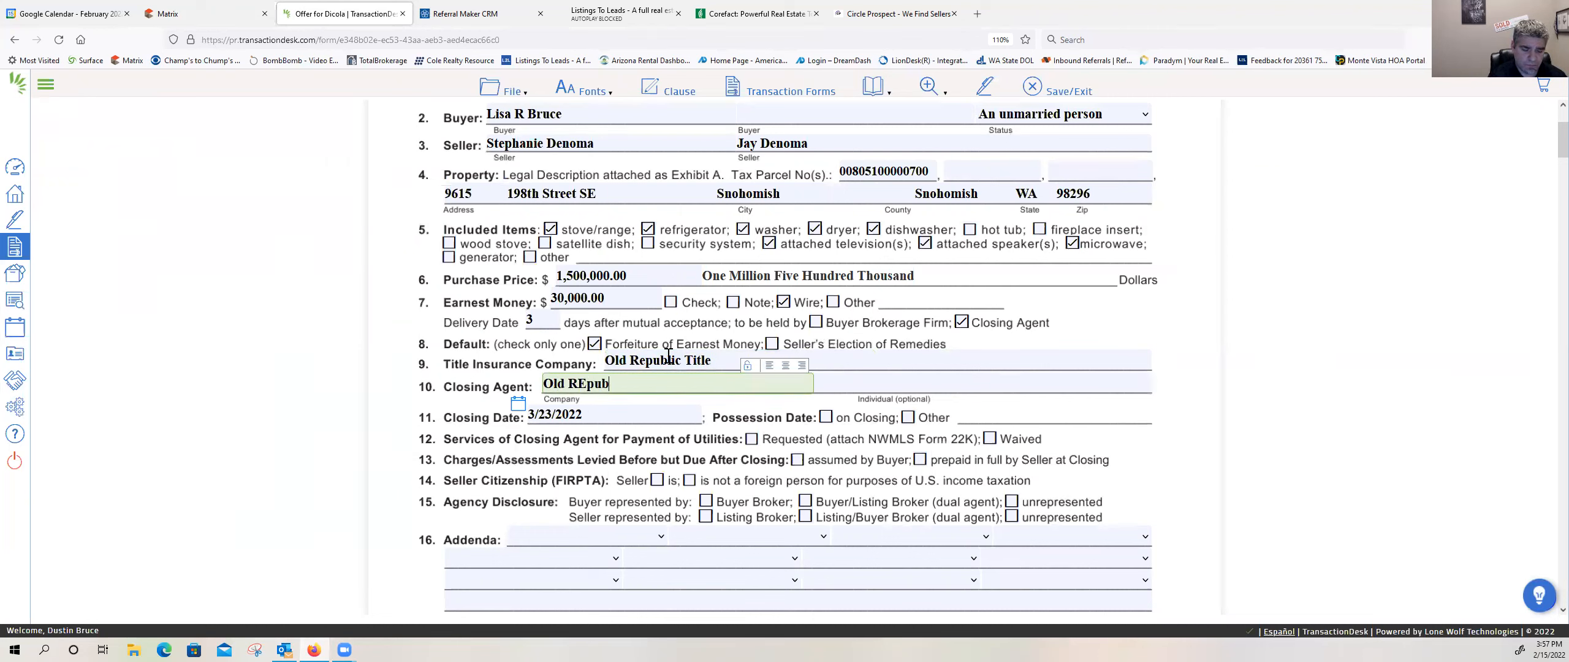
text(lic TIt)
key(BackSpace)
key(BackSpace)
key(BackSpace)
key(BackSpace)
key(BackSpace)
key(BackSpace)
key(BackSpace)
key(BackSpace)
key(BackSpace)
key(BackSpace)
key(BackSpace)
text(R)
key(BackSpace)
text(REp)
key(BackSpace)
key(BackSpace)
text(epublic Title and Escrow)
key(Tab)
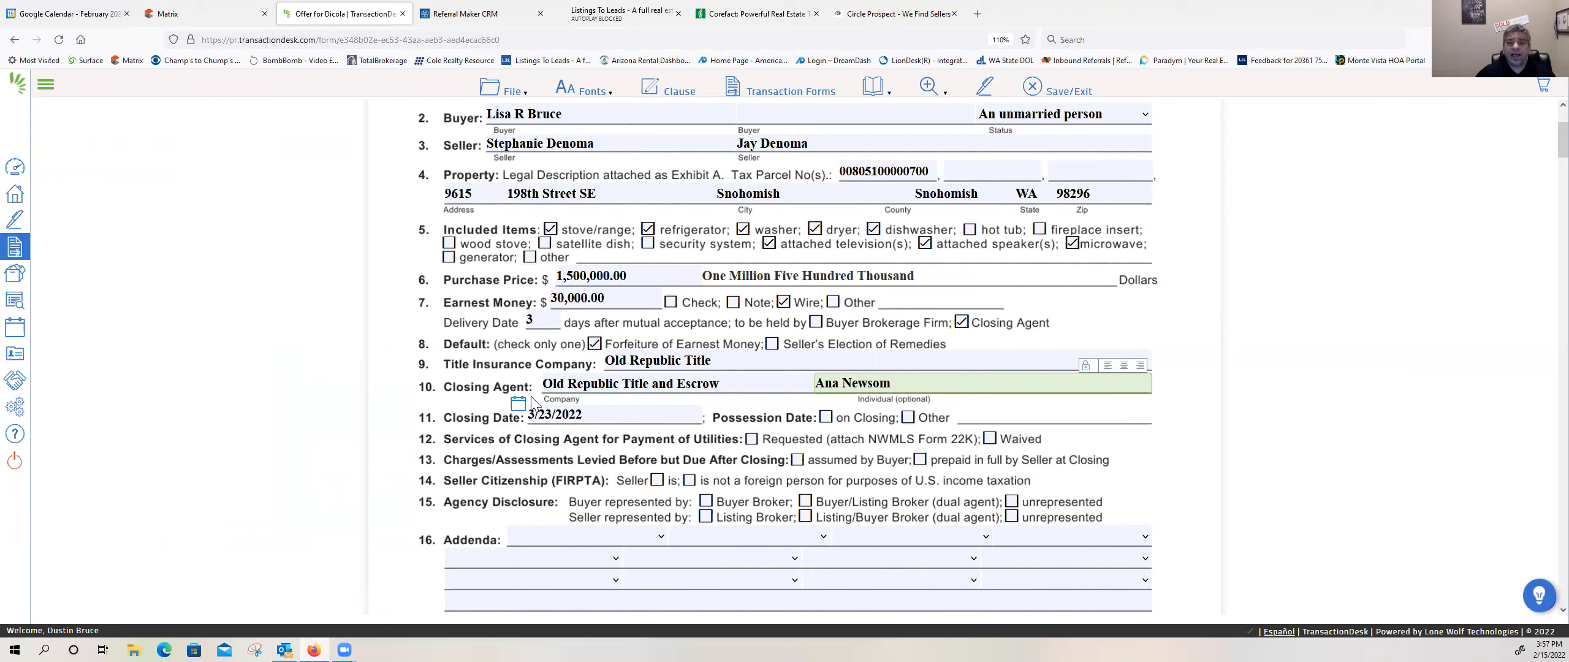
click(731, 360)
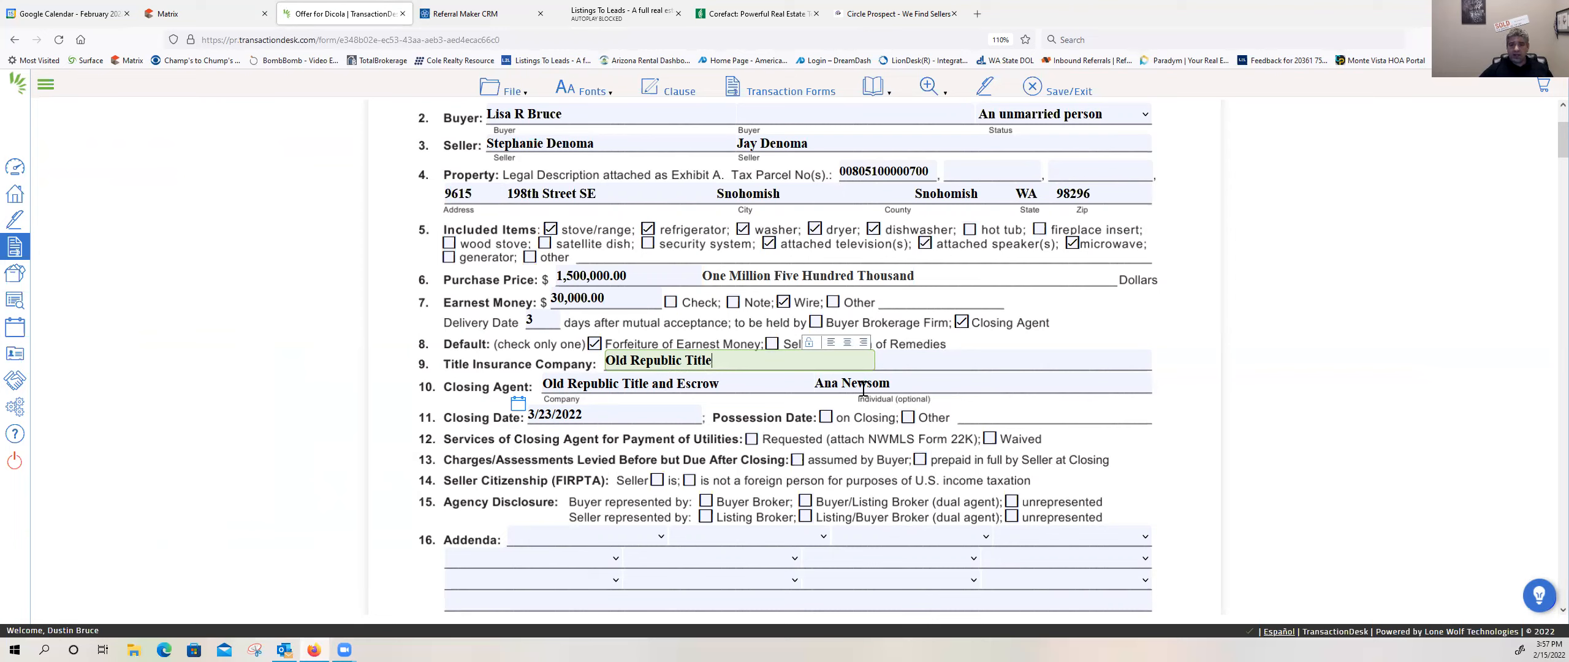
drag(893, 382, 769, 374)
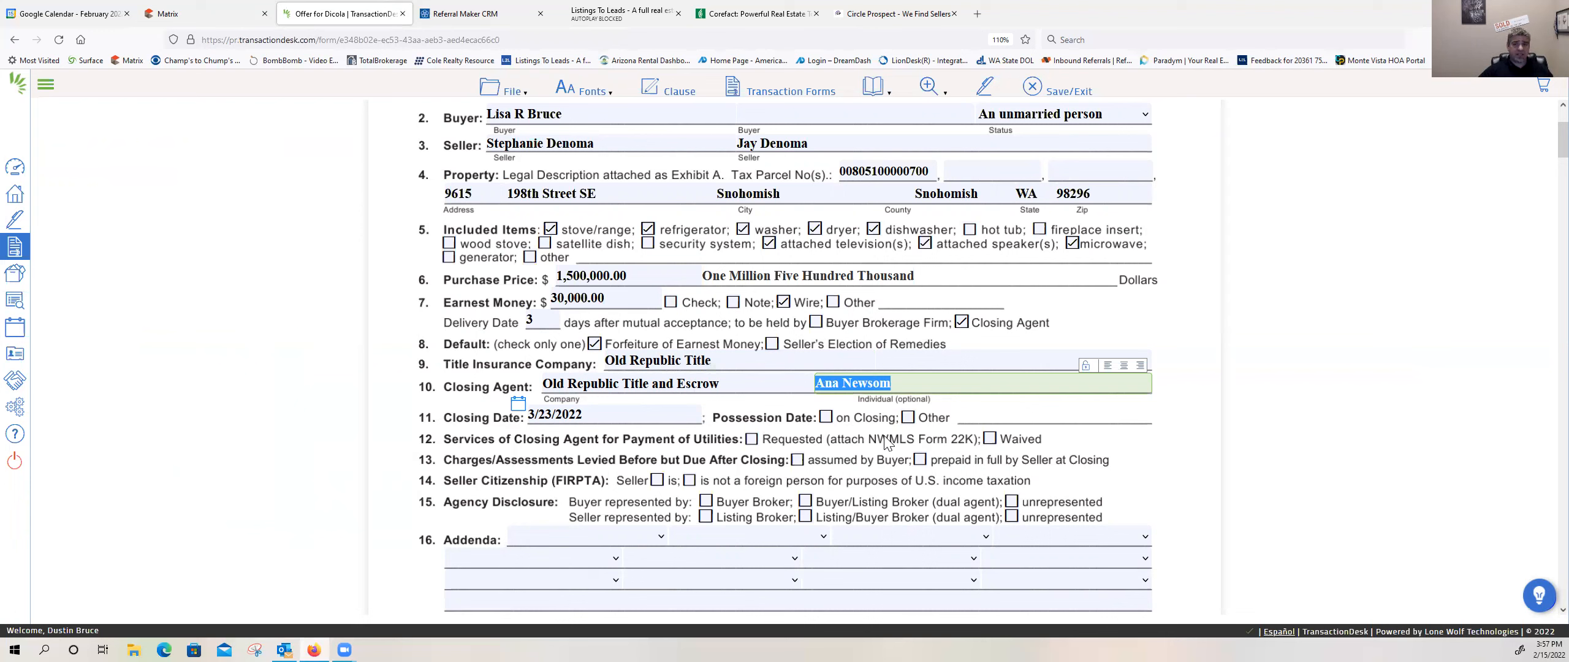
click(1010, 384)
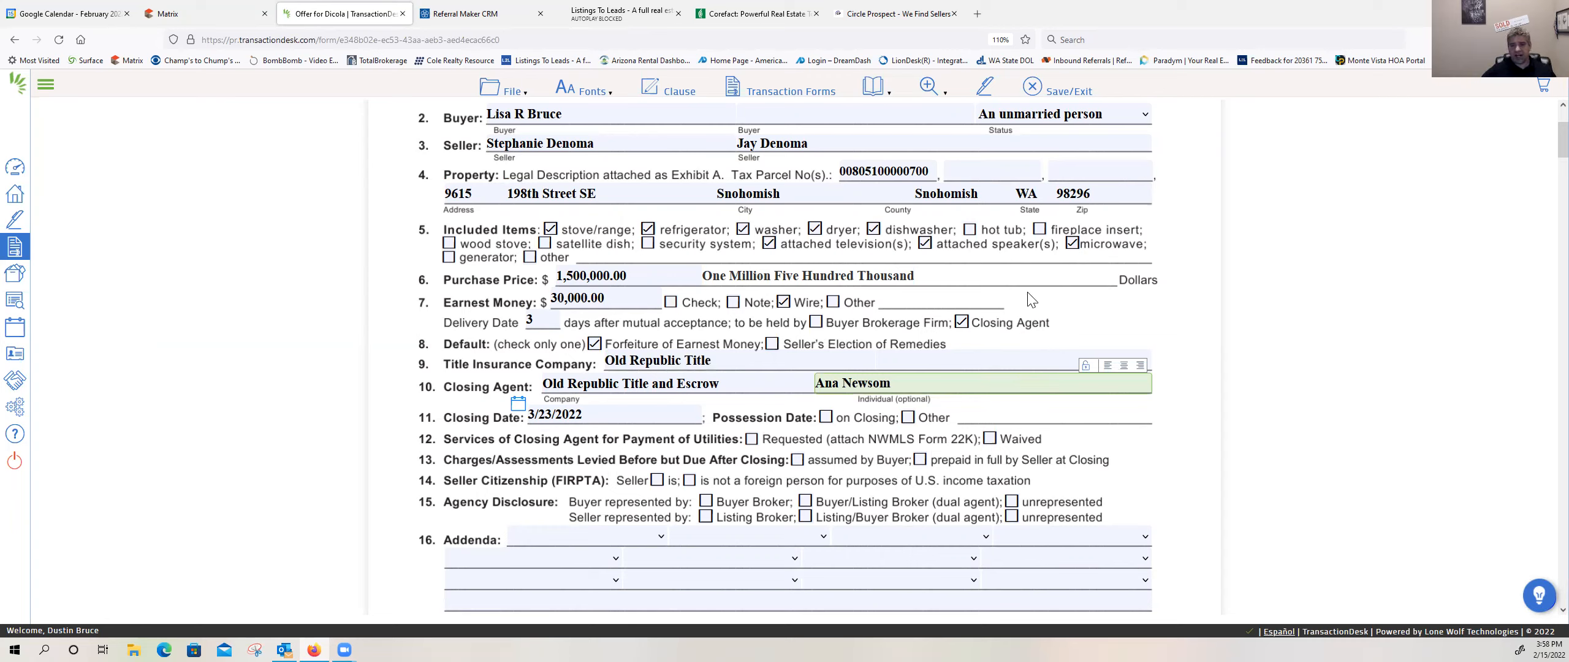
Step: Add "Order#" followed by the title order number beside the Title Insurance Company name
click(1004, 352)
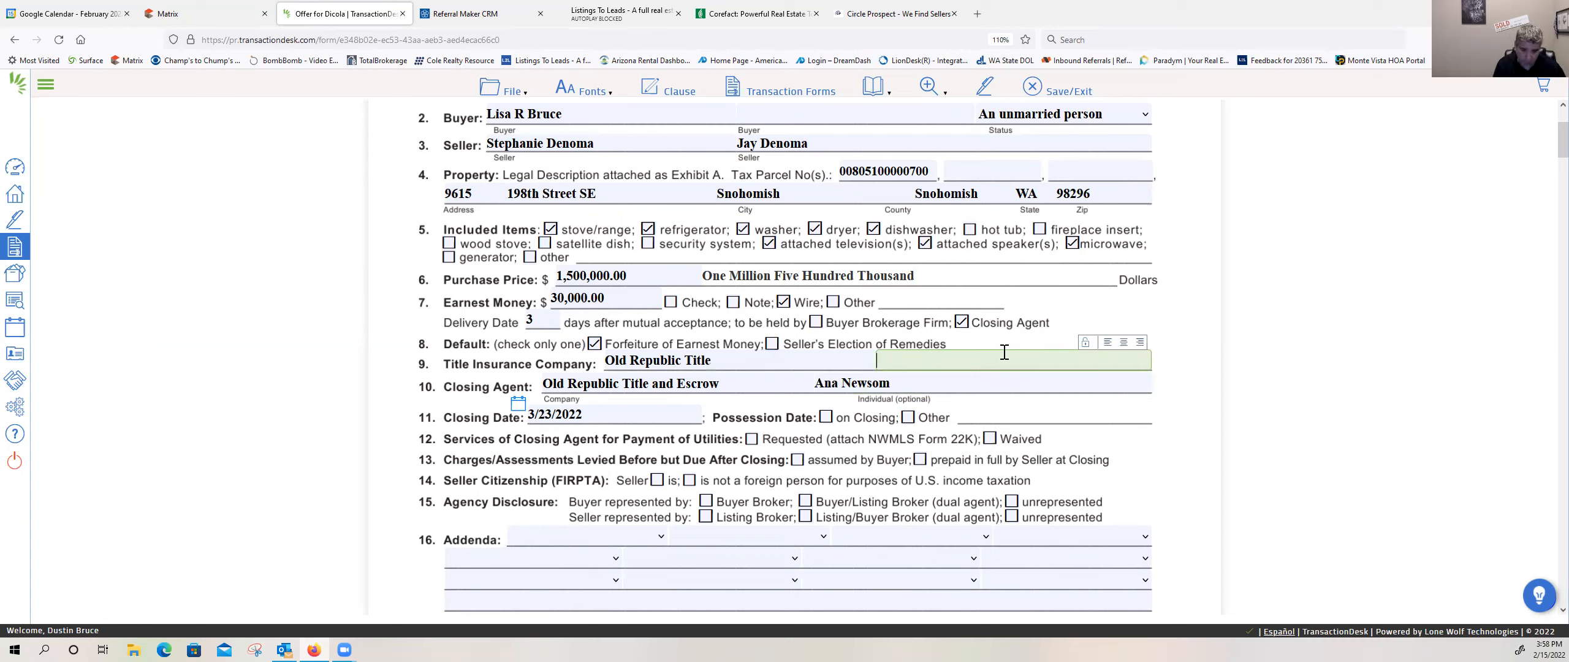
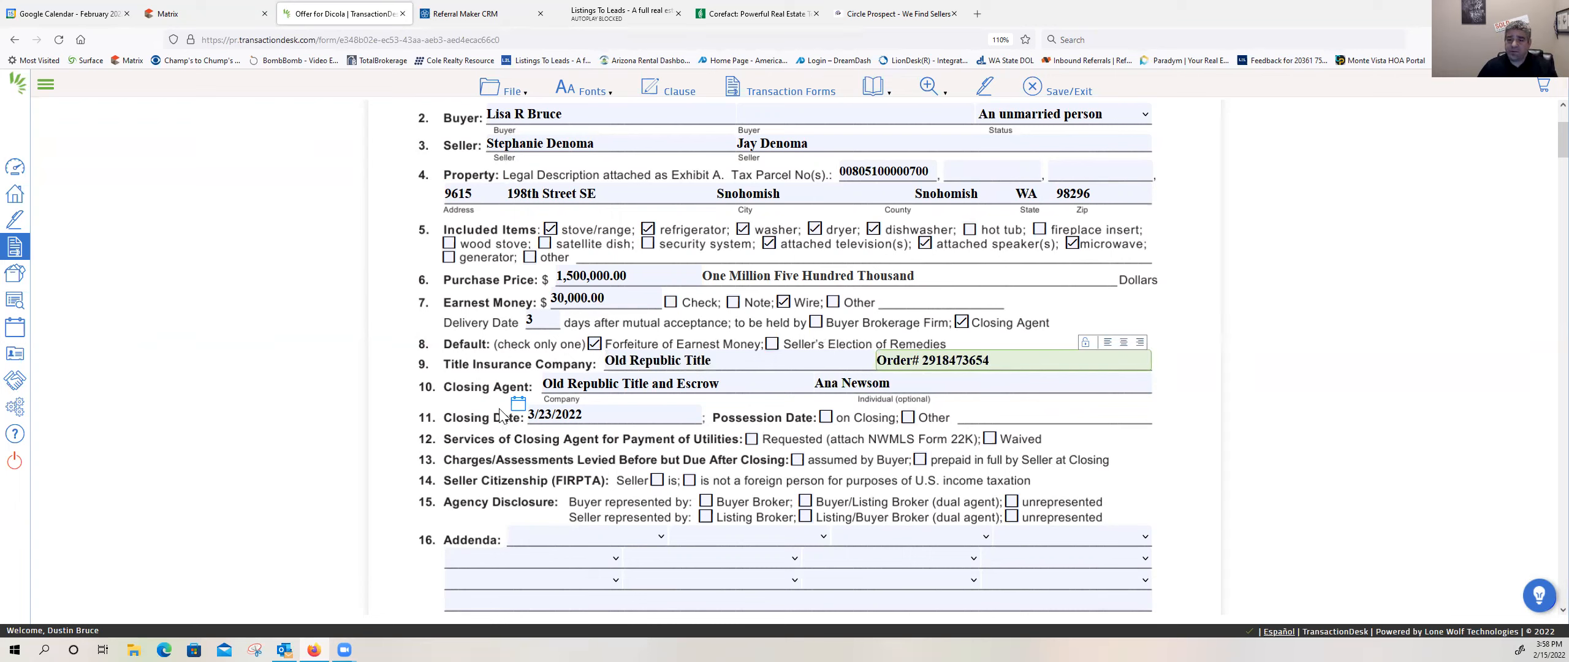
Step: Mark the Possession Date as on Closing
click(826, 417)
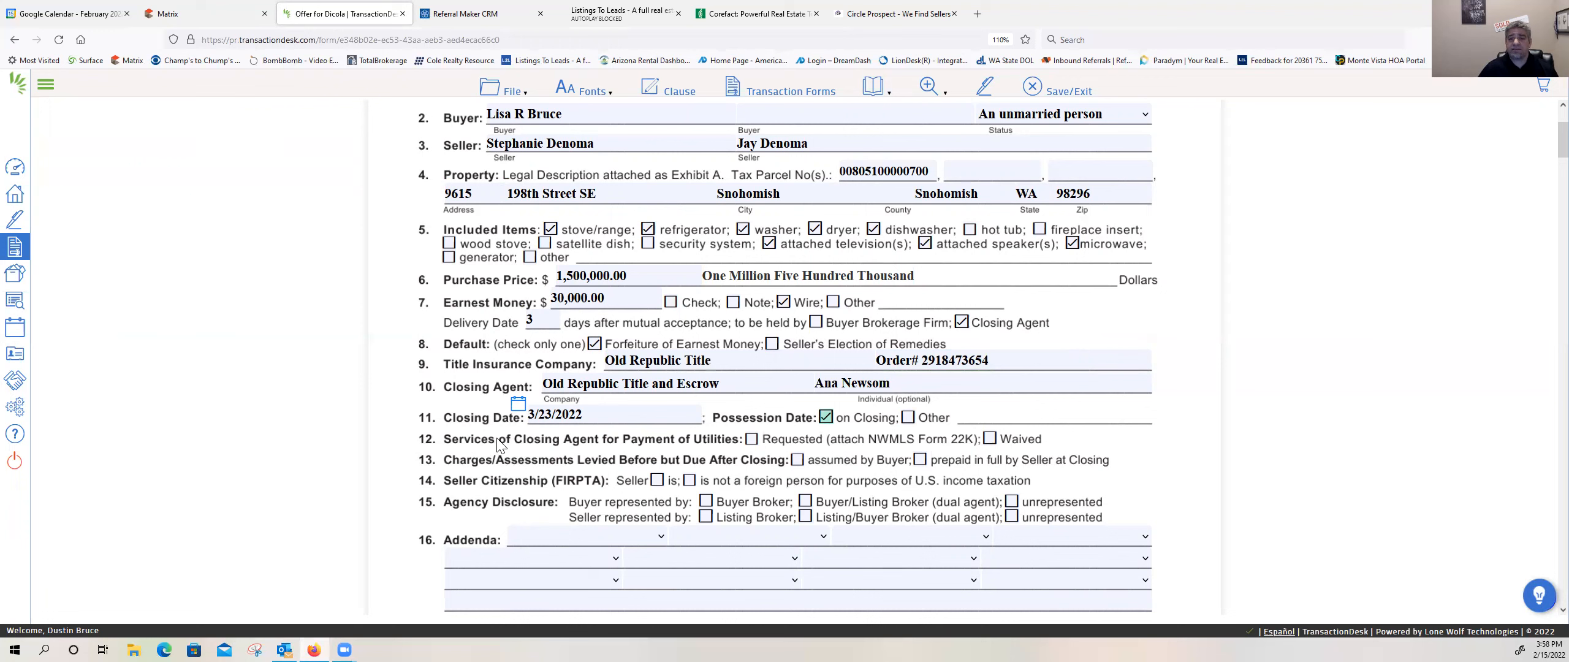
scroll(497, 445, up, 3)
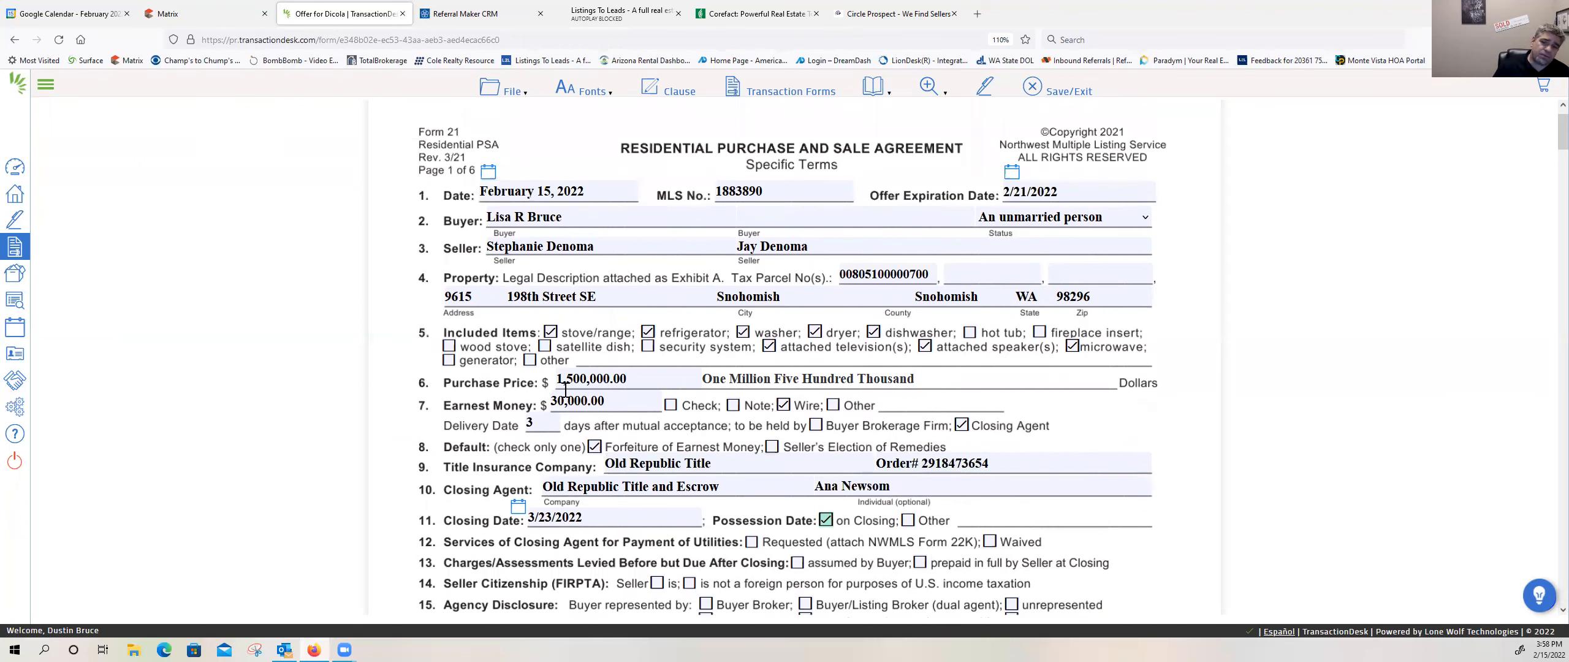
scroll(580, 414, down, 3)
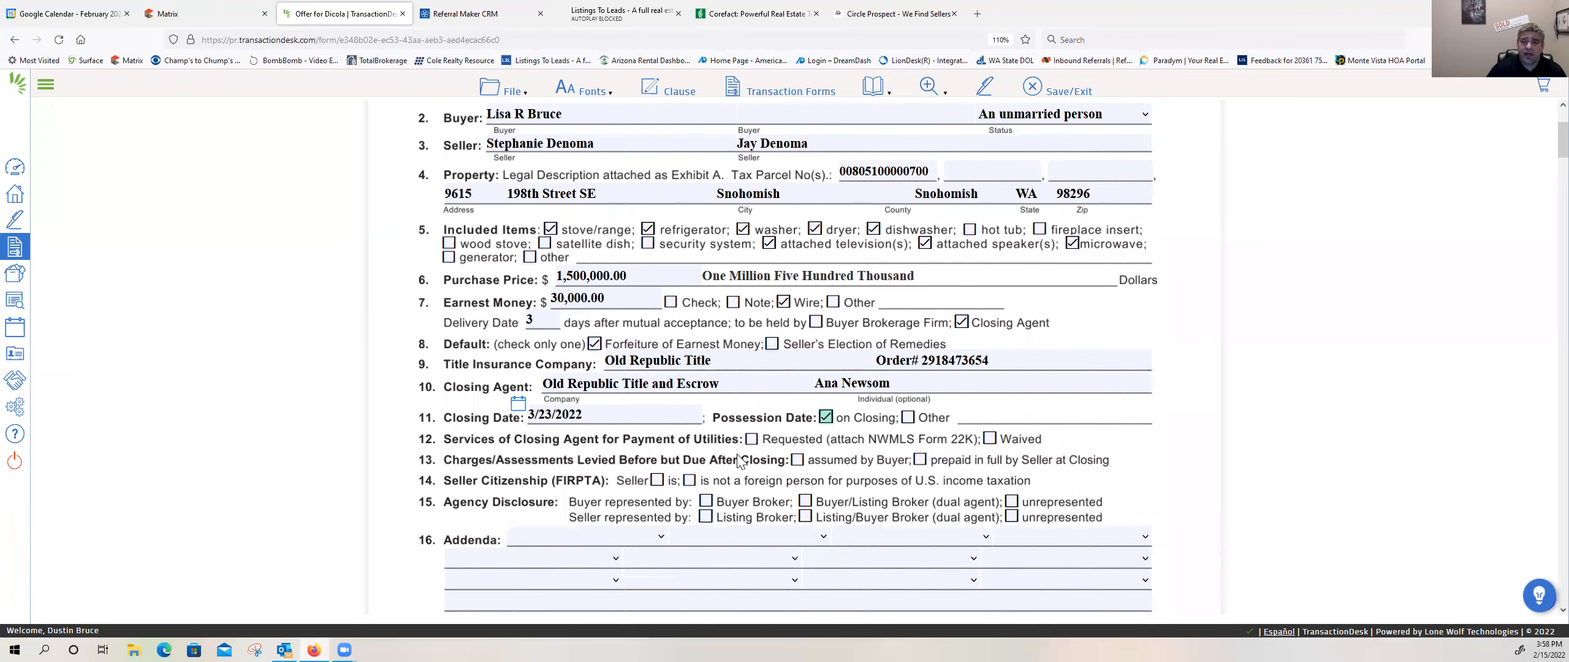
Step: Mark Closing Agent utility payment services as Requested and charges/assessments due after closing as prepaid in full by Seller at Closing
click(751, 440)
click(921, 460)
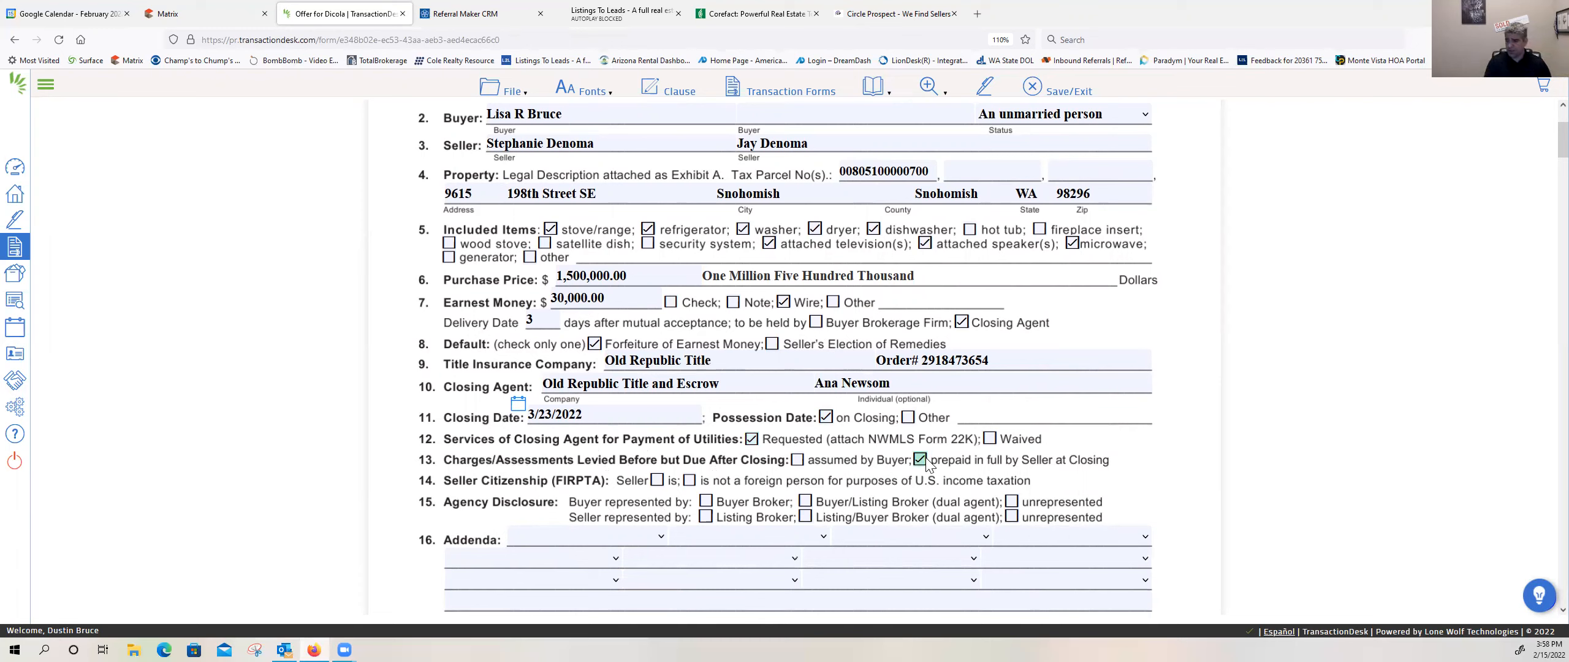
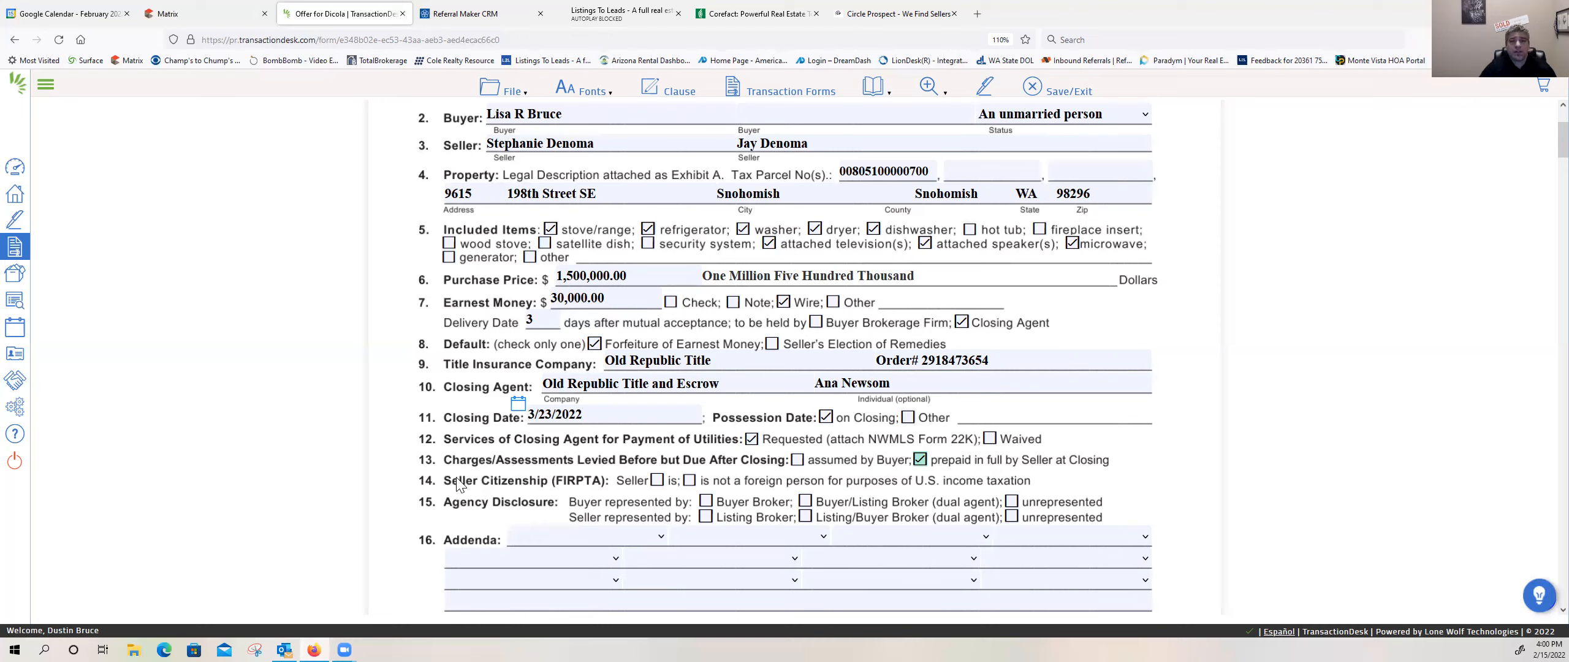
Step: Mark the Seller as not a foreign person, and disclose Buyer Broker for the buyer and Listing Broker for the seller
click(690, 482)
click(706, 502)
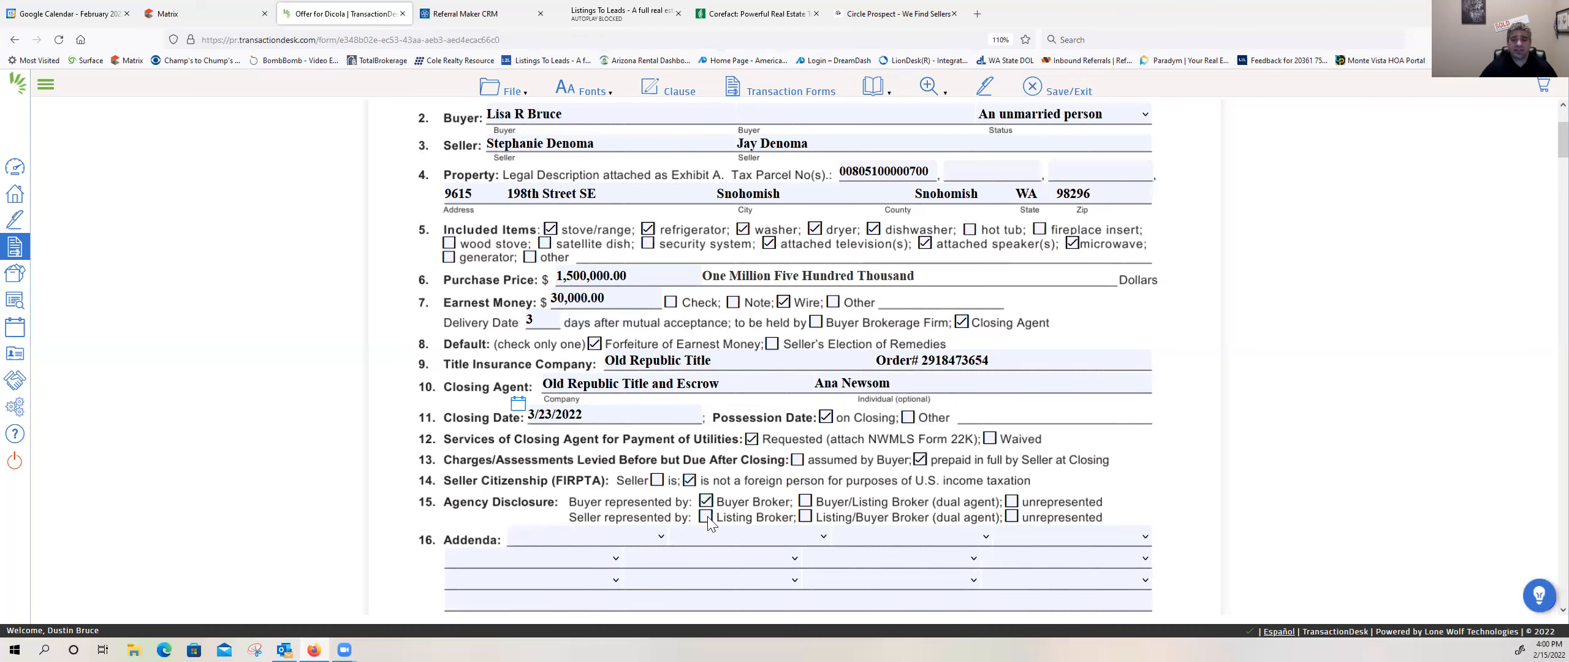
click(706, 518)
Step: List 22A(Financing), 22D(Optional Clauses) and 22K(Utilities) as the first three addenda of the agreement
scroll(693, 515, down, 2)
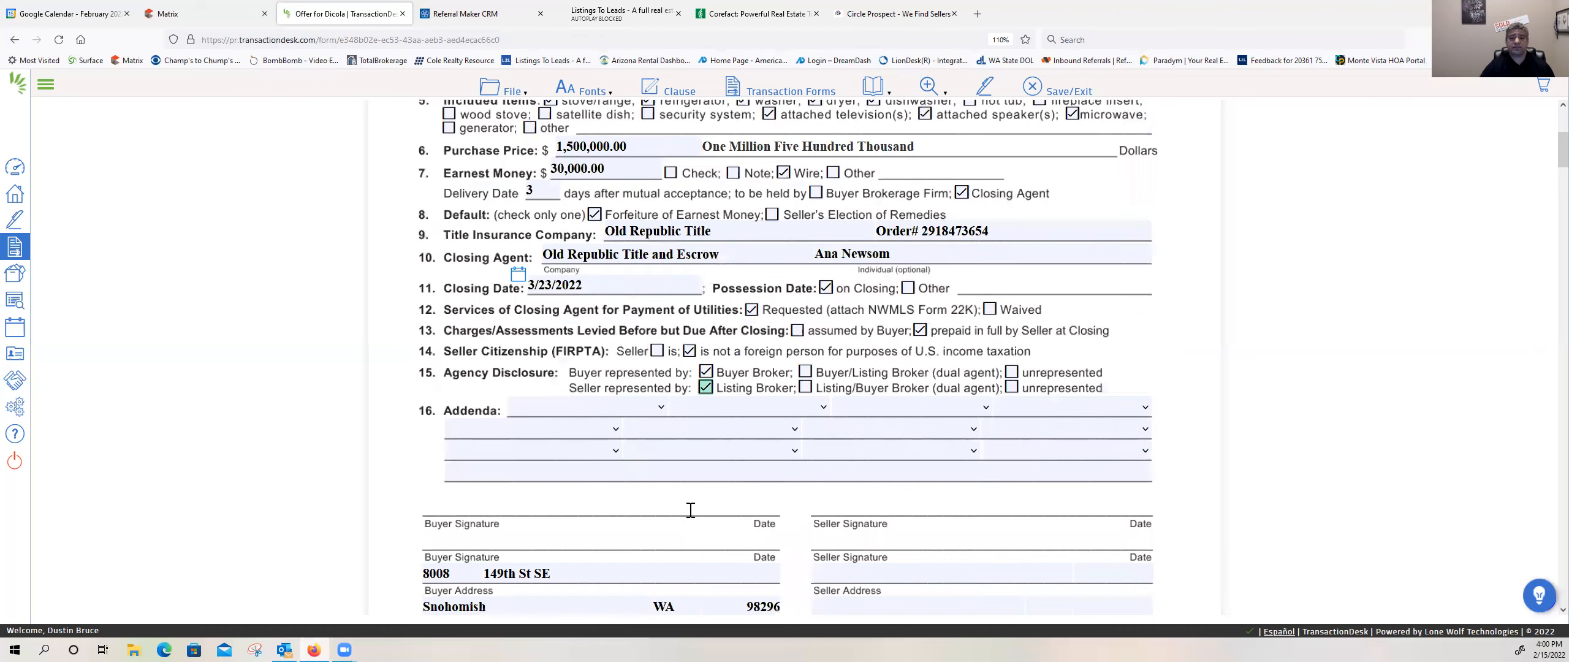
scroll(690, 510, down, 5)
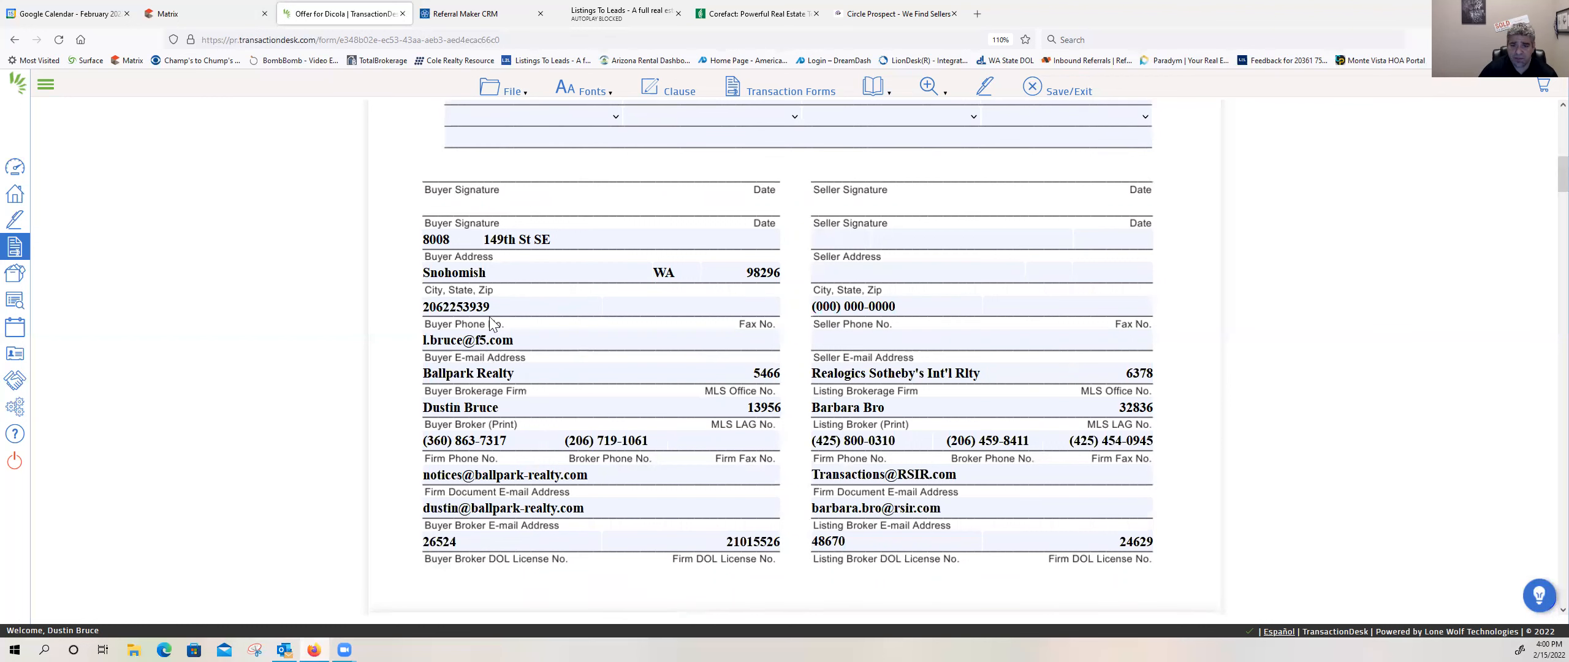
scroll(501, 340, up, 3)
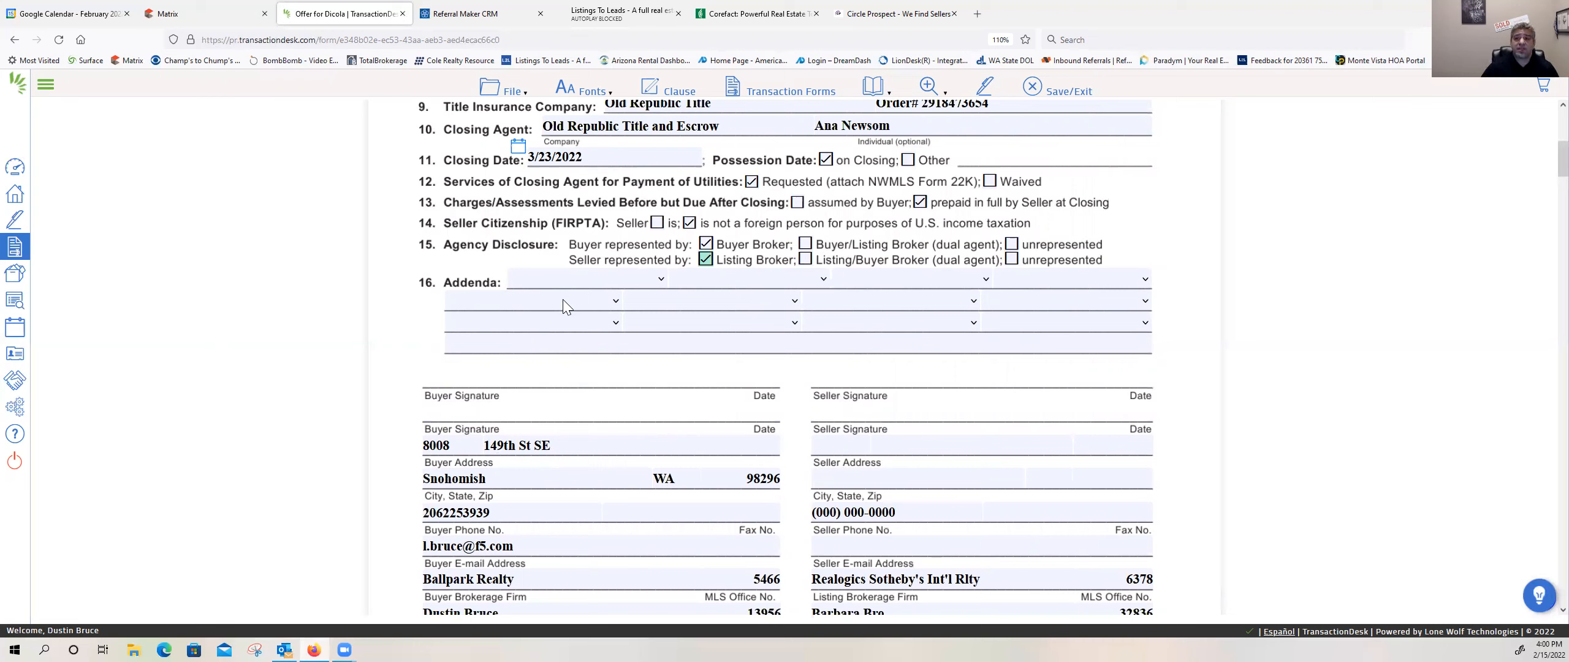
click(656, 280)
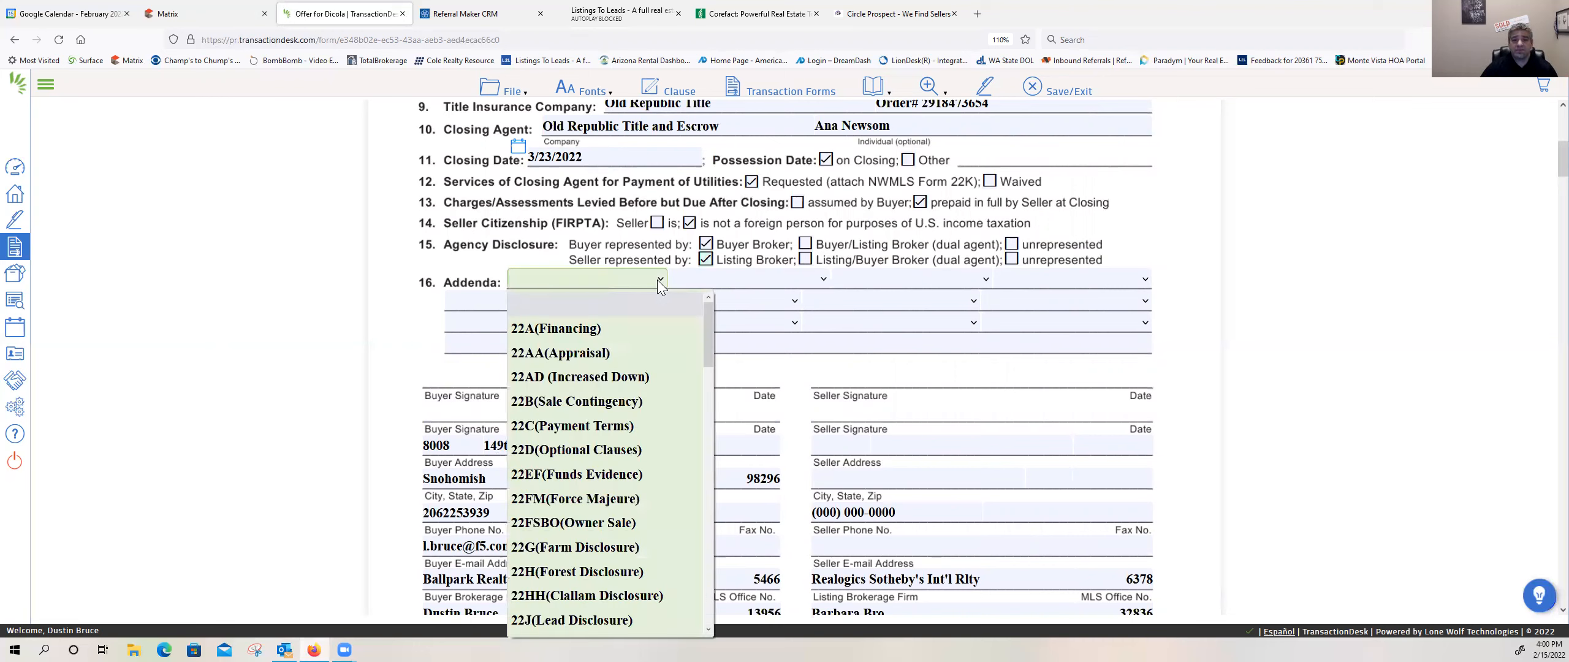
click(636, 321)
click(824, 282)
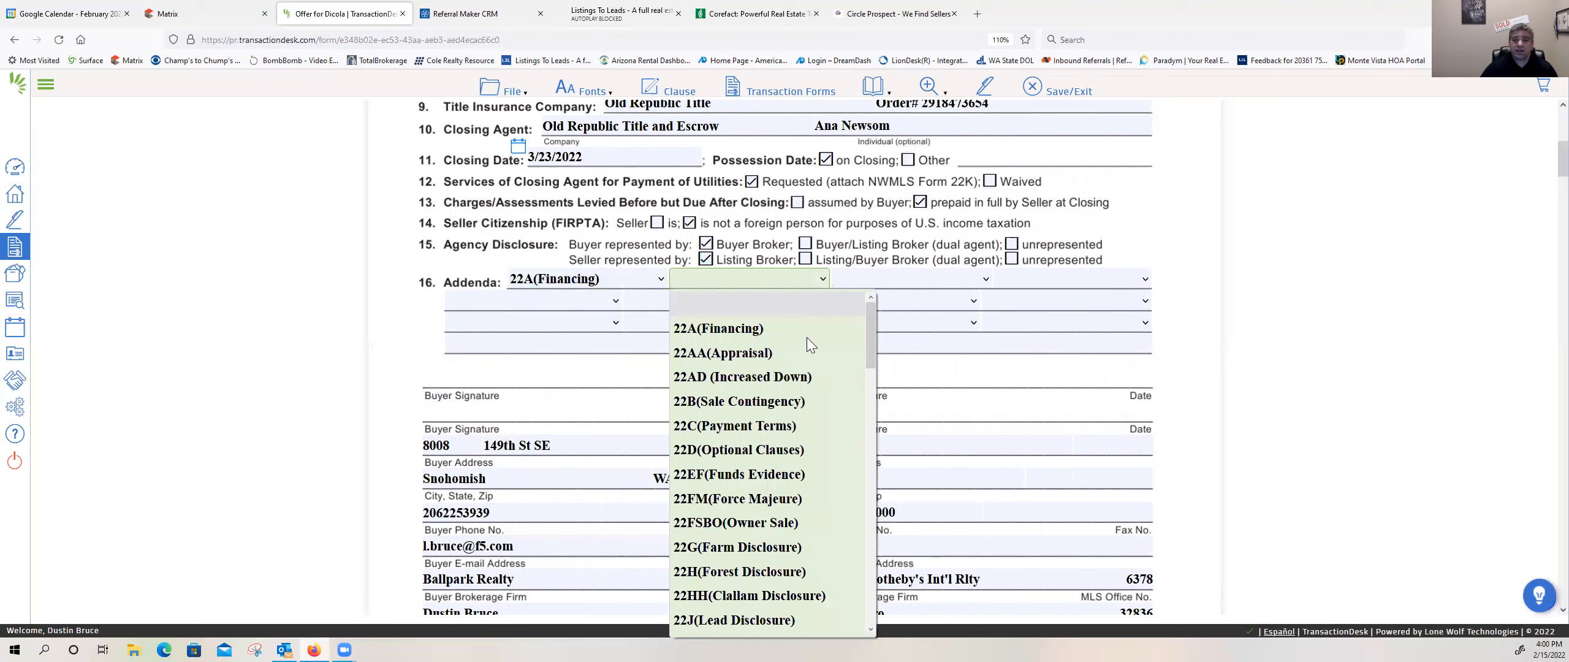
click(791, 449)
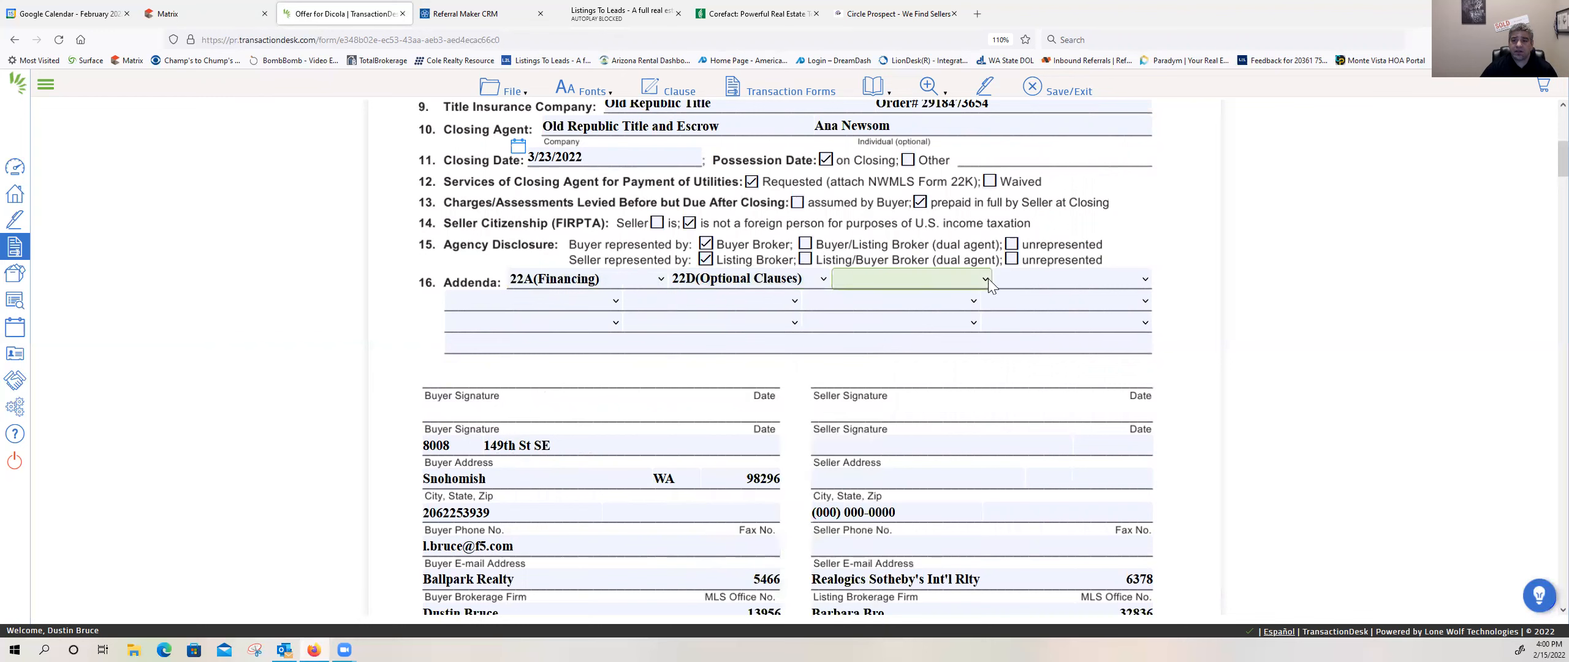
click(985, 279)
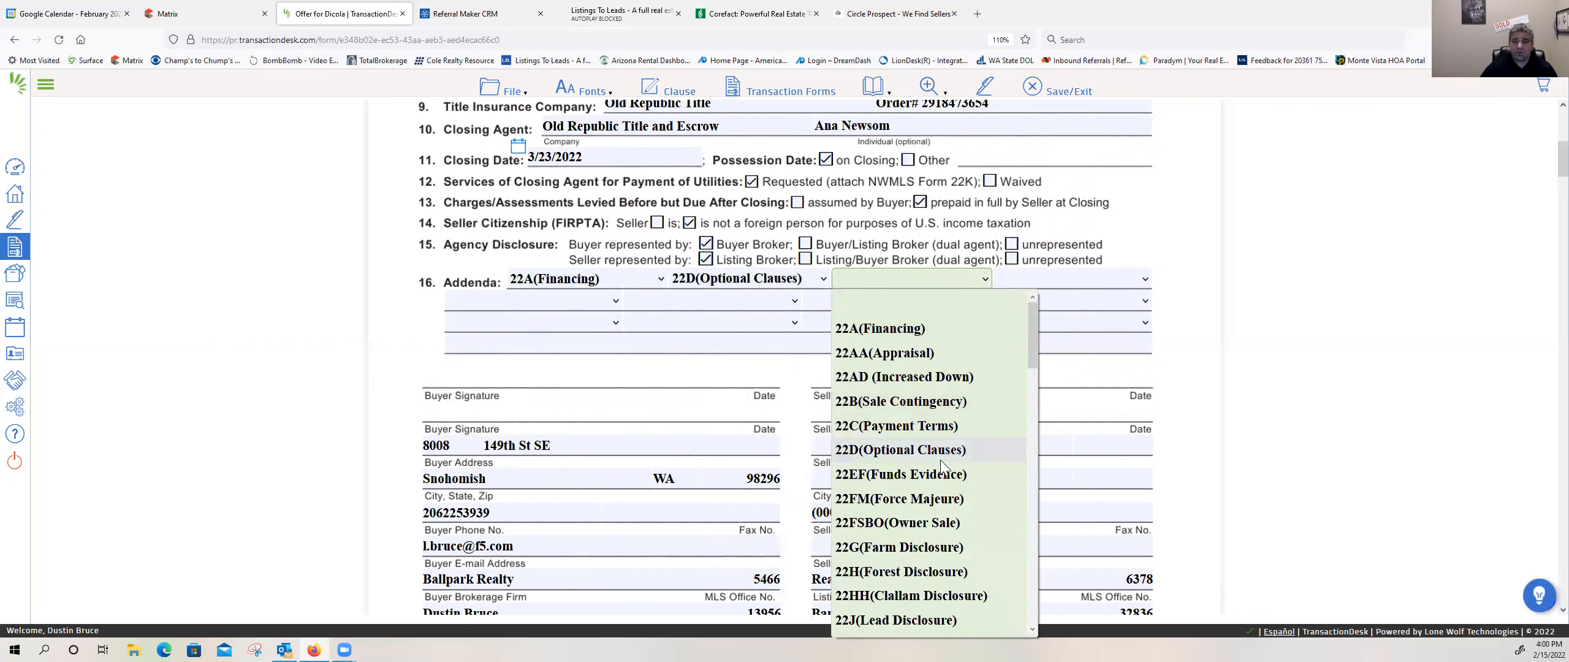
scroll(951, 528, down, 2)
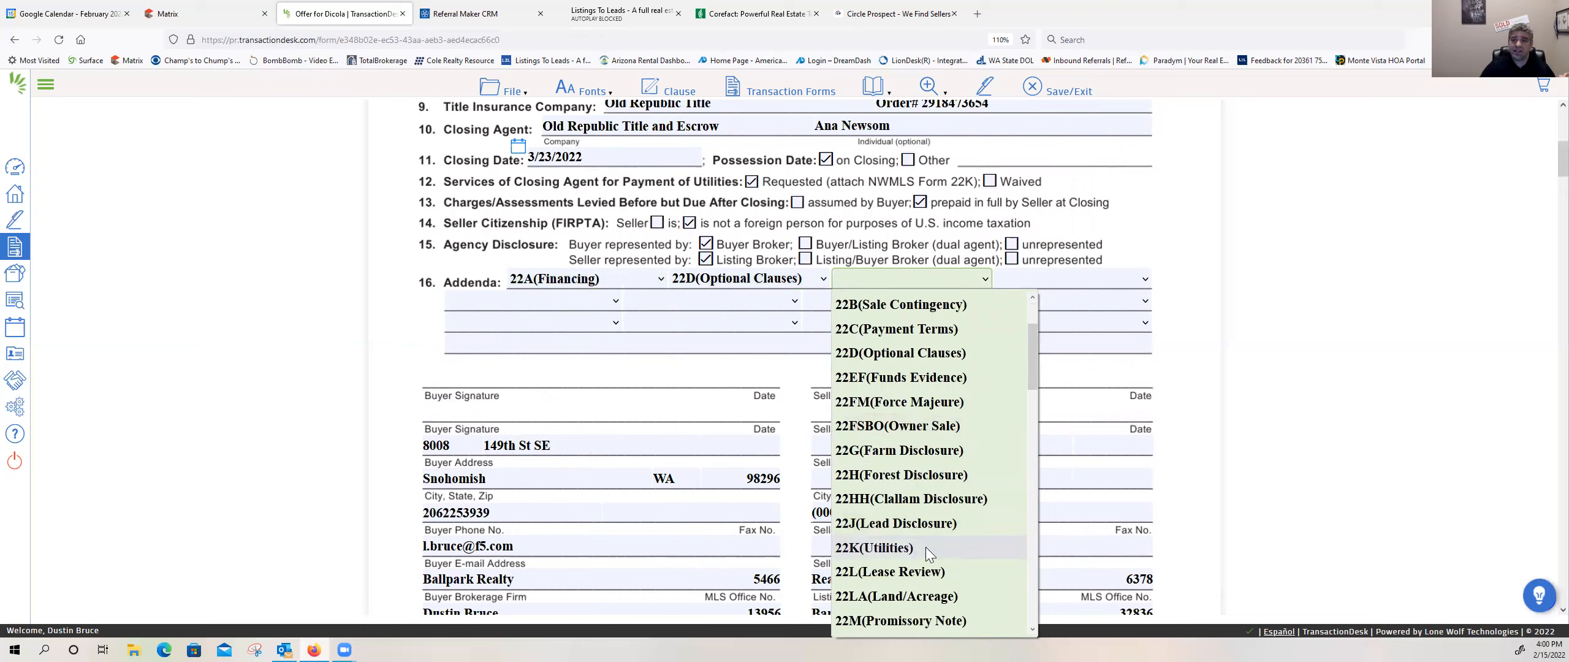
click(929, 544)
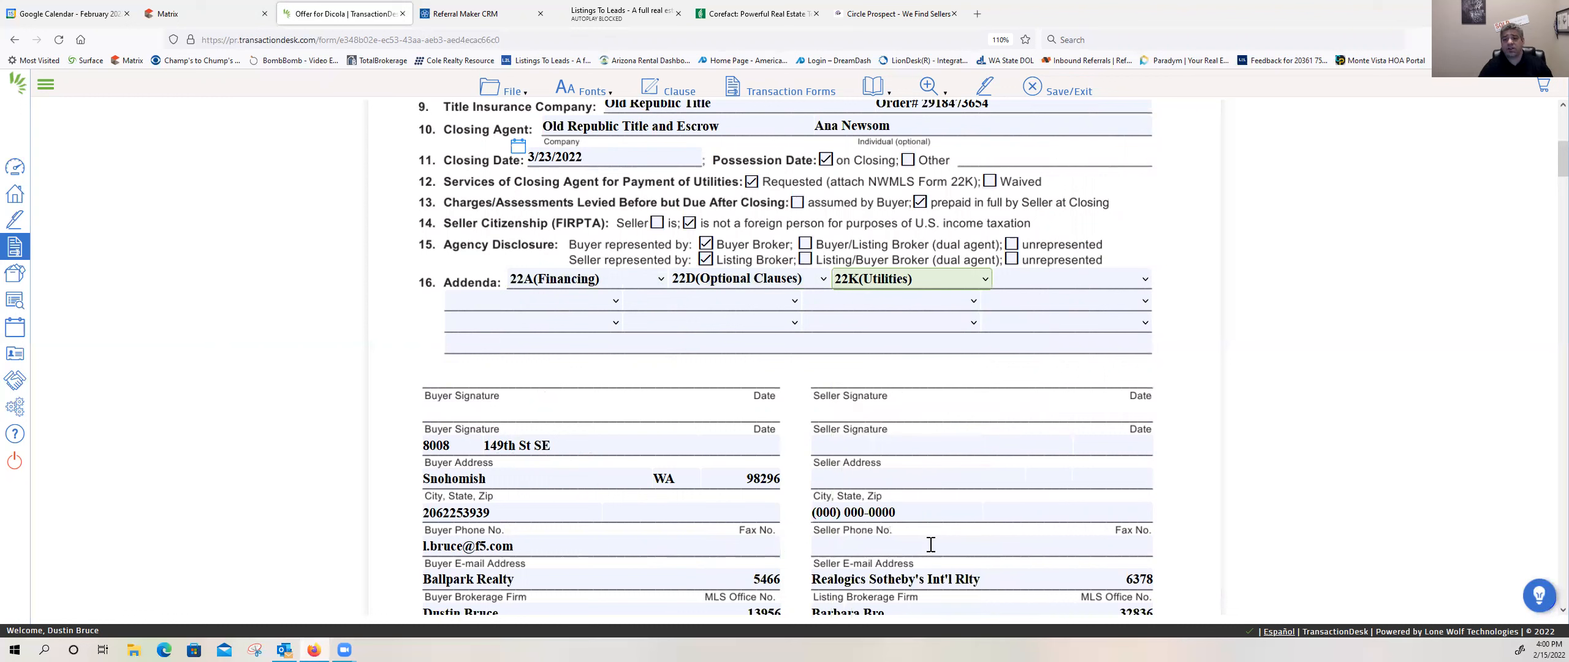
Step: Add 35(Inspection) as the fourth addendum in the first row of the Addenda section
click(1060, 279)
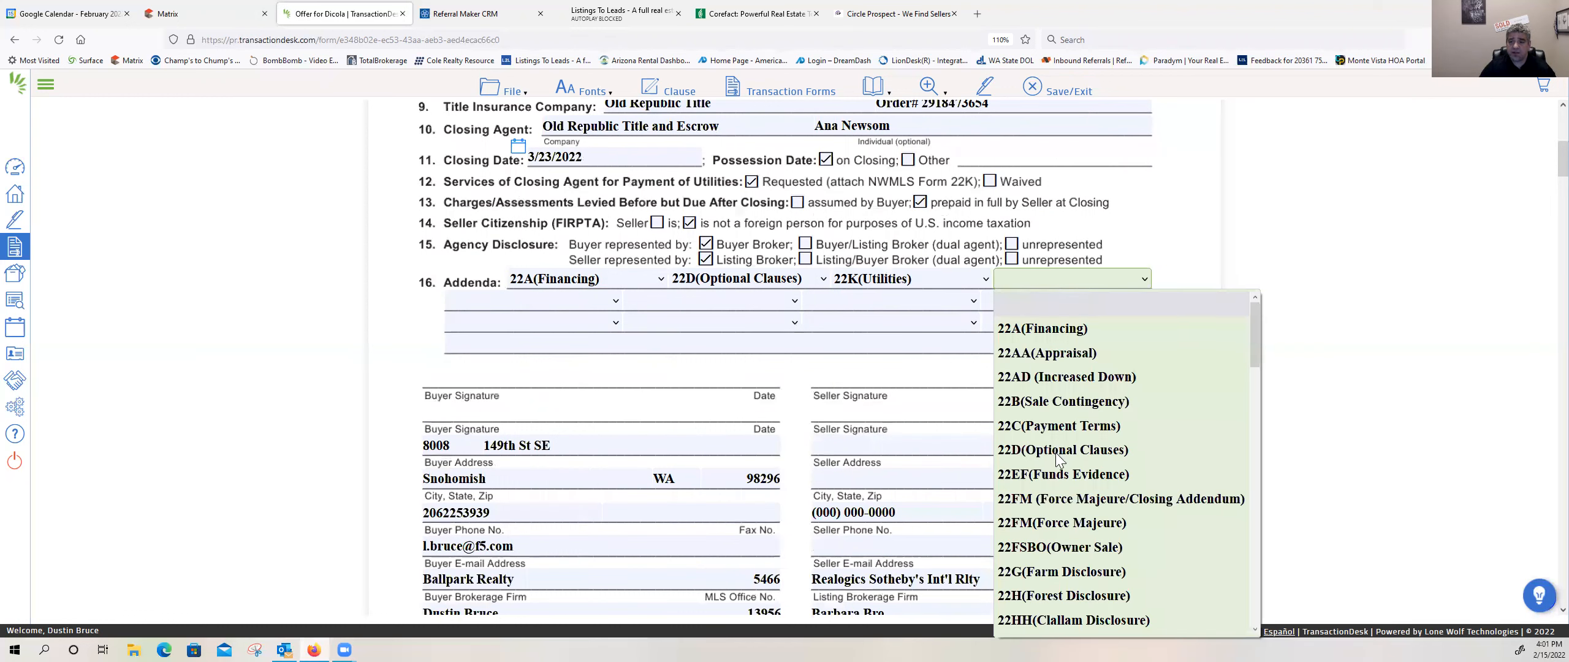
scroll(1055, 453, down, 2)
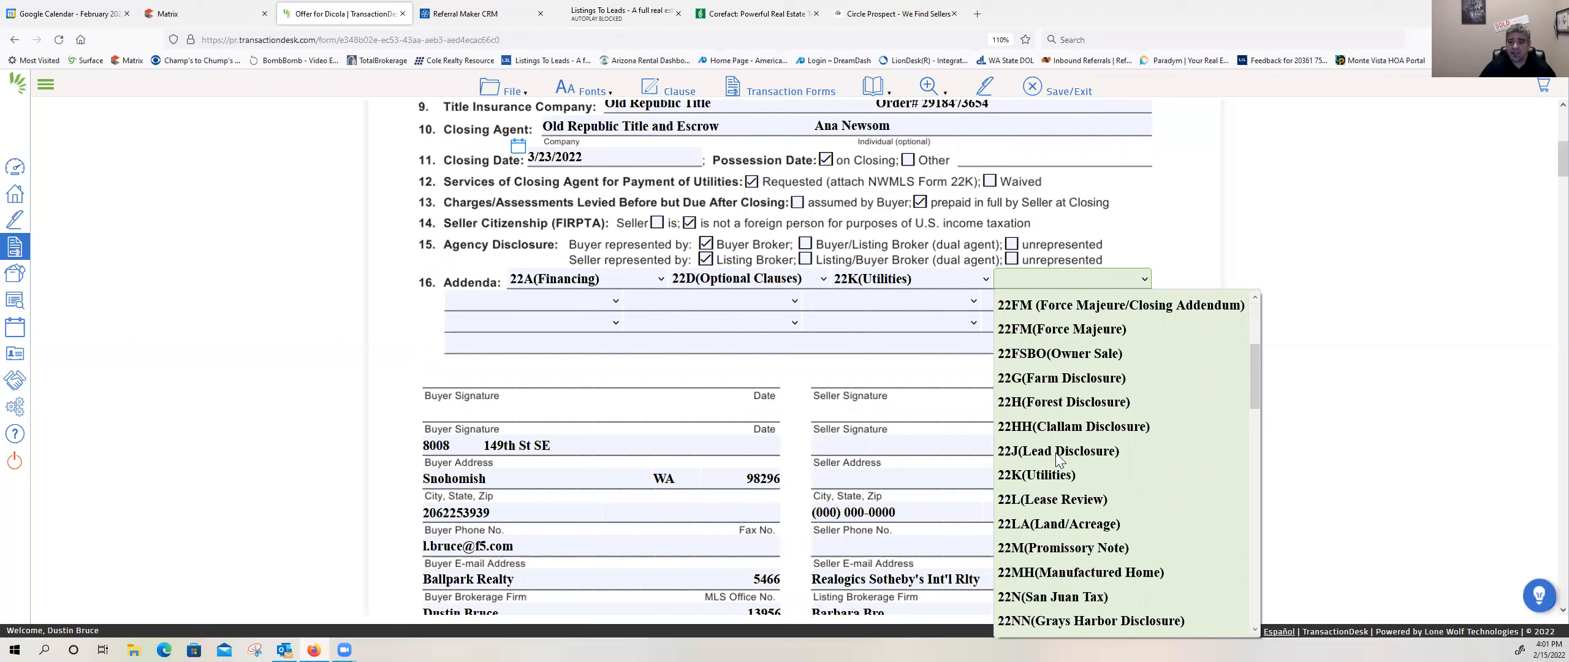
scroll(1056, 452, down, 3)
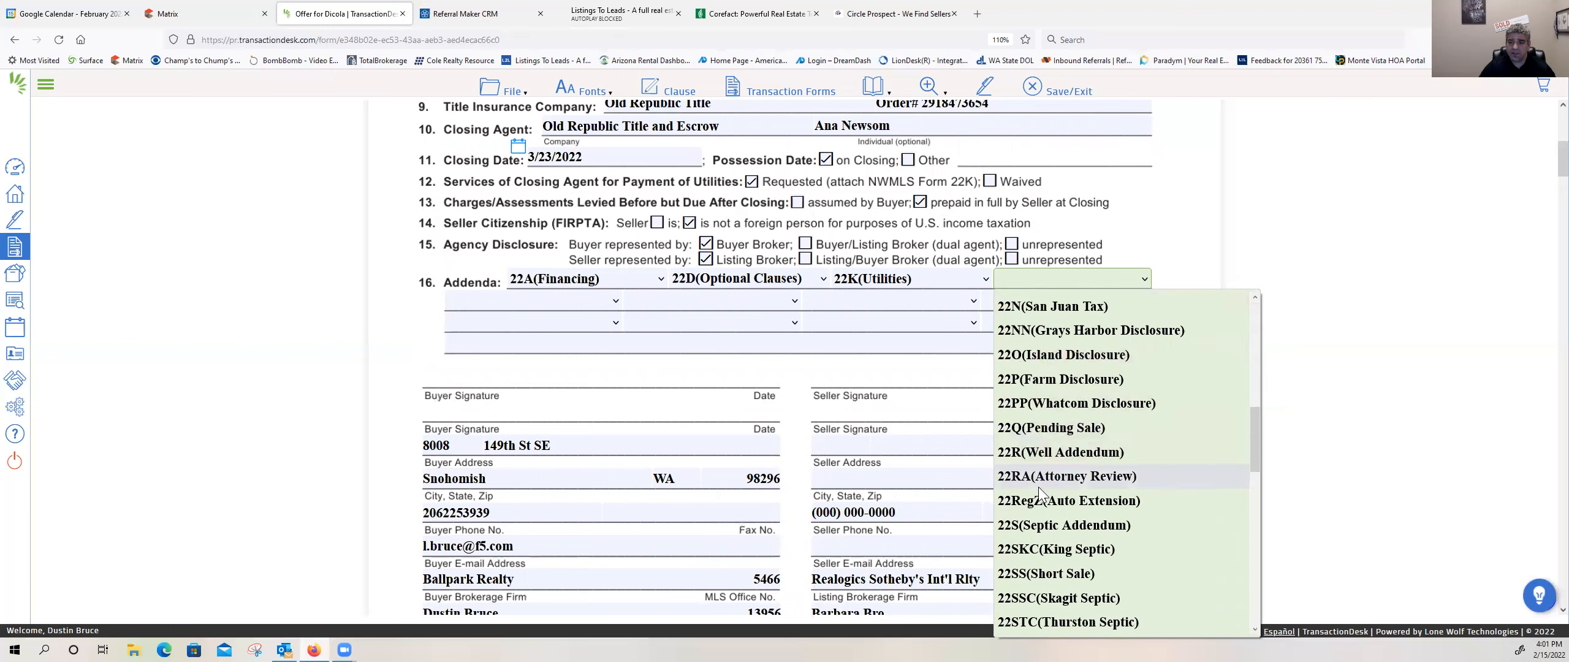
scroll(1046, 528, down, 1)
scroll(1046, 531, down, 1)
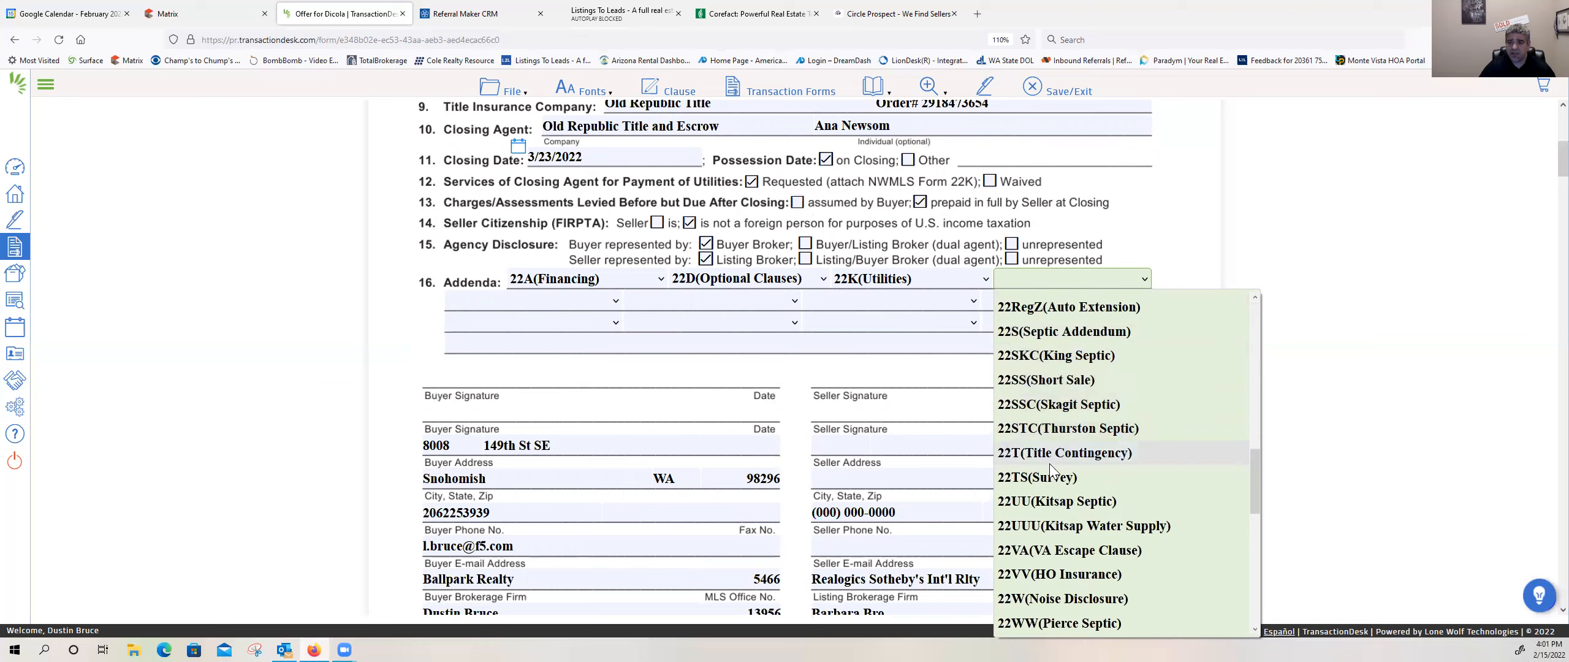
scroll(1034, 503, down, 3)
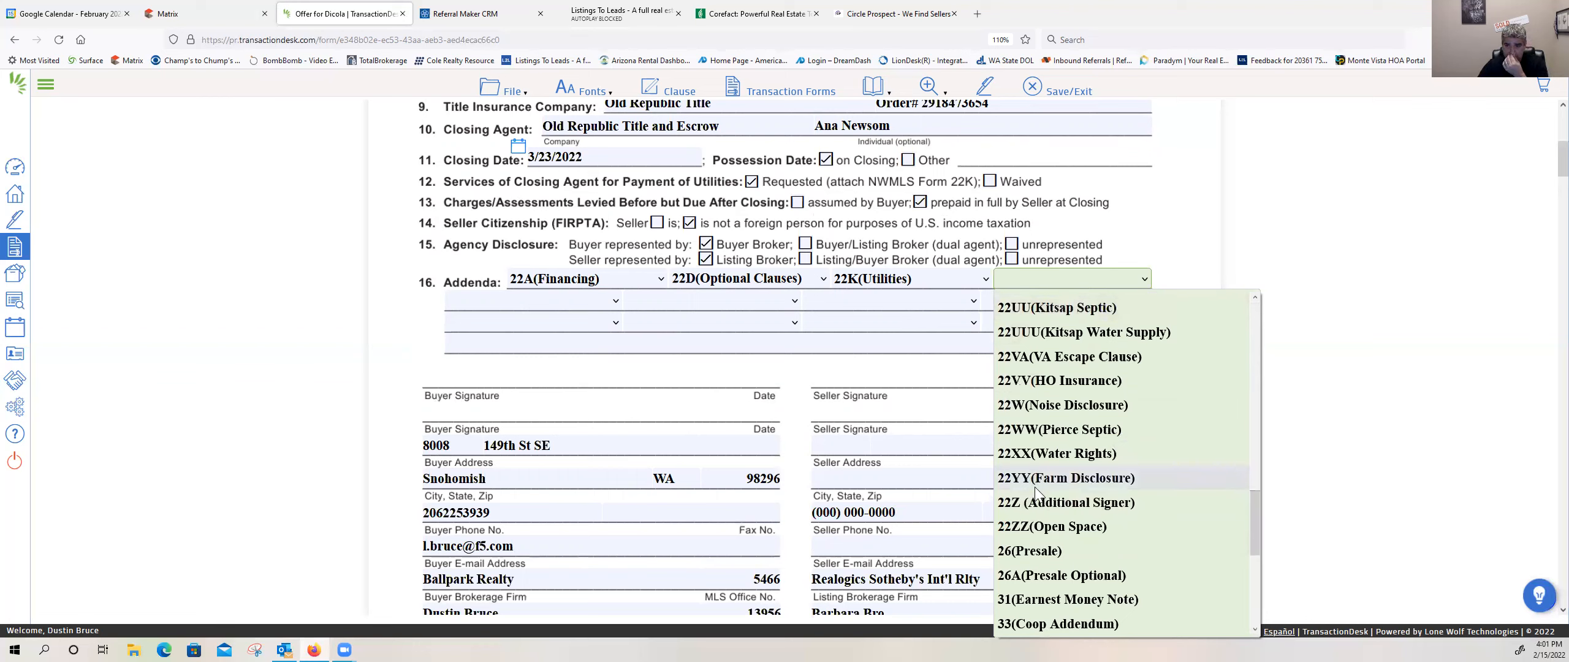
scroll(1034, 490, down, 2)
scroll(1035, 487, down, 2)
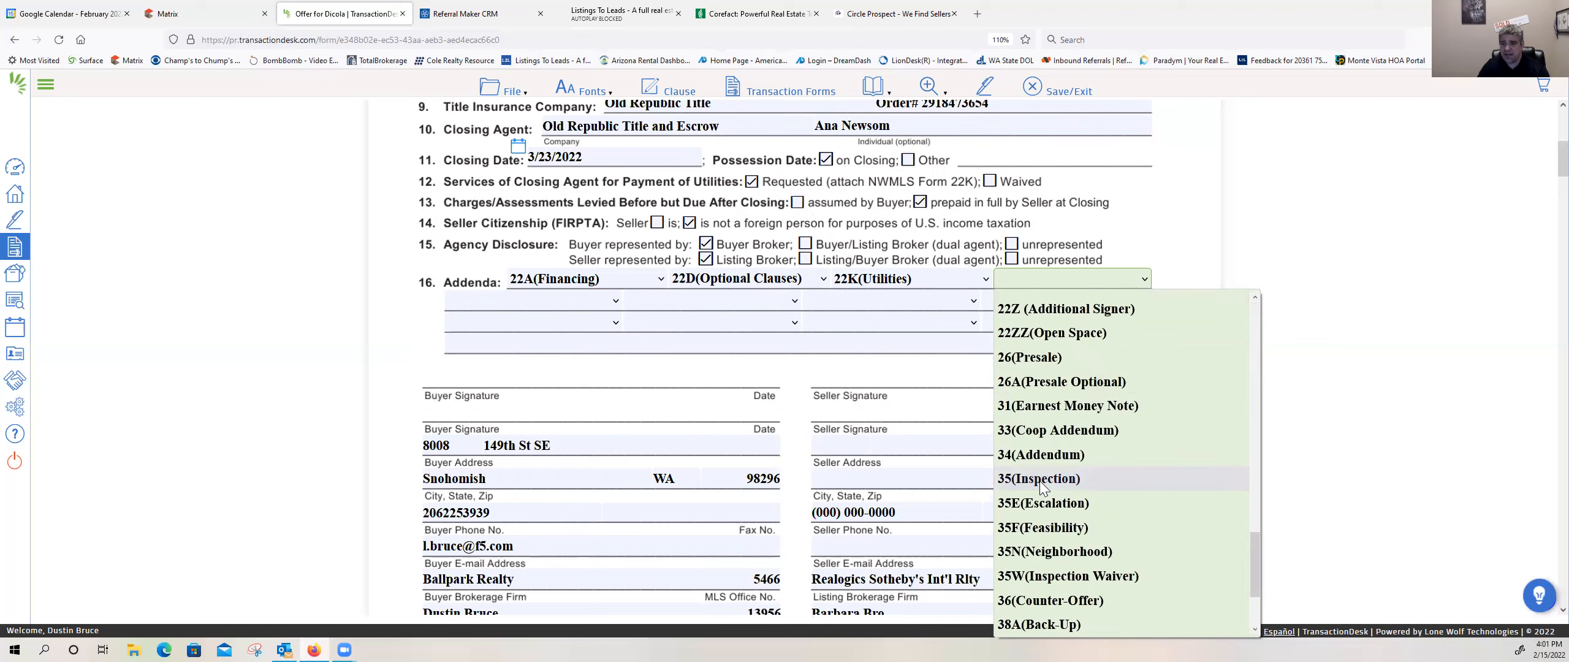
click(1039, 481)
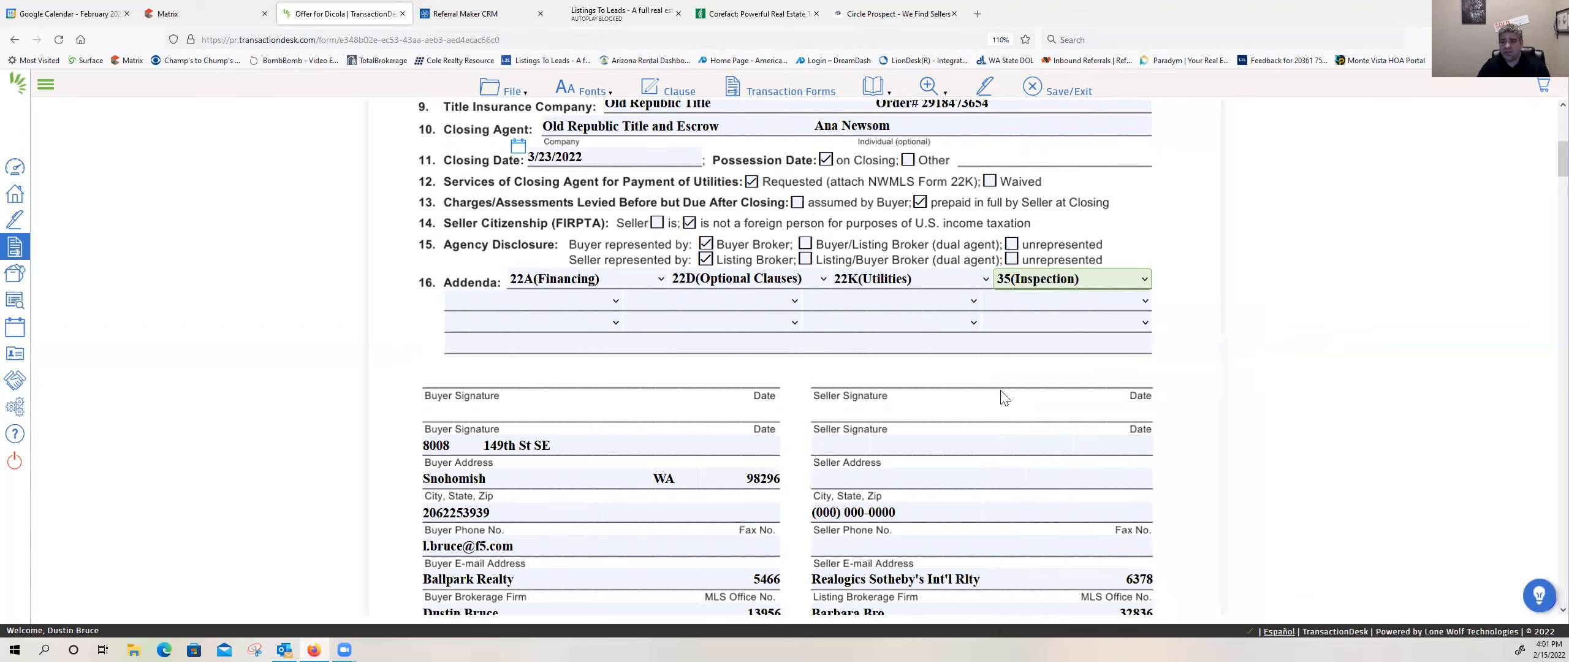
click(607, 303)
drag(648, 352, 644, 588)
click(505, 596)
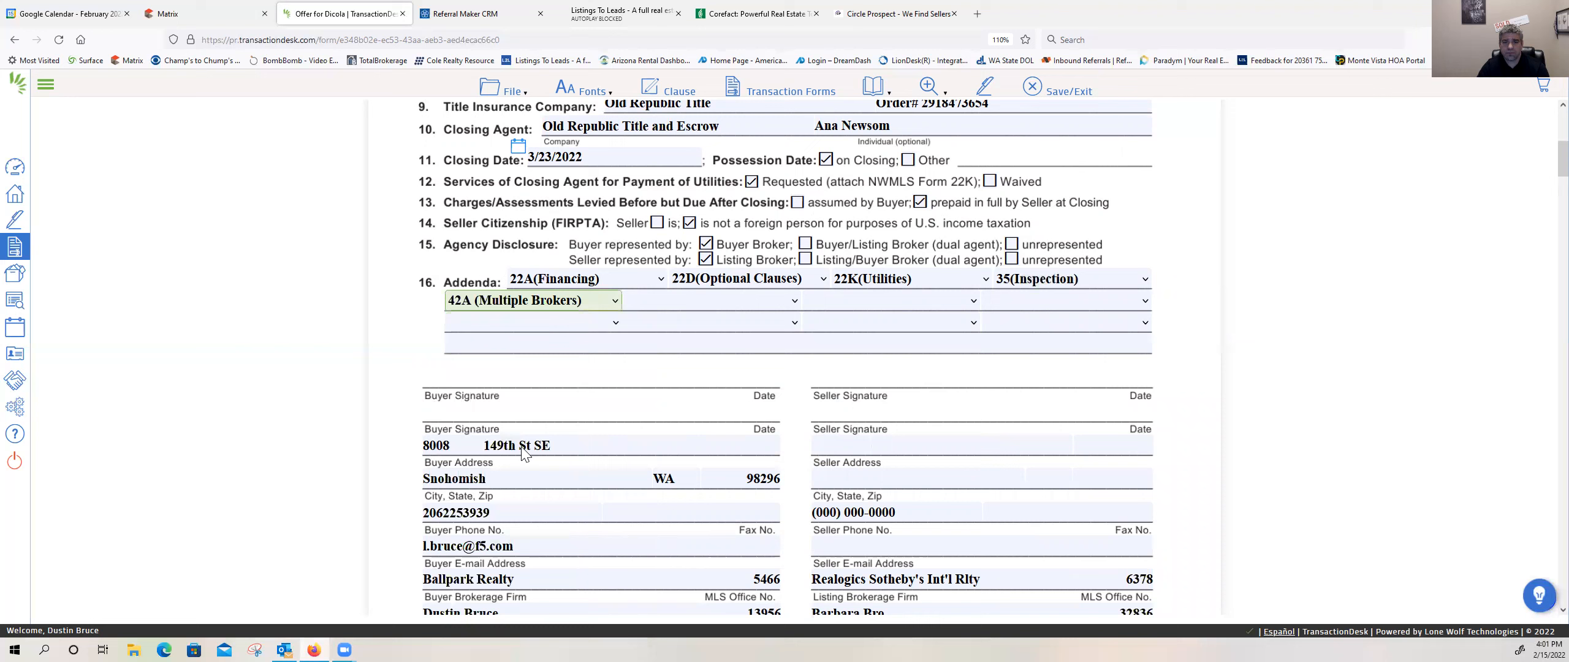
click(614, 302)
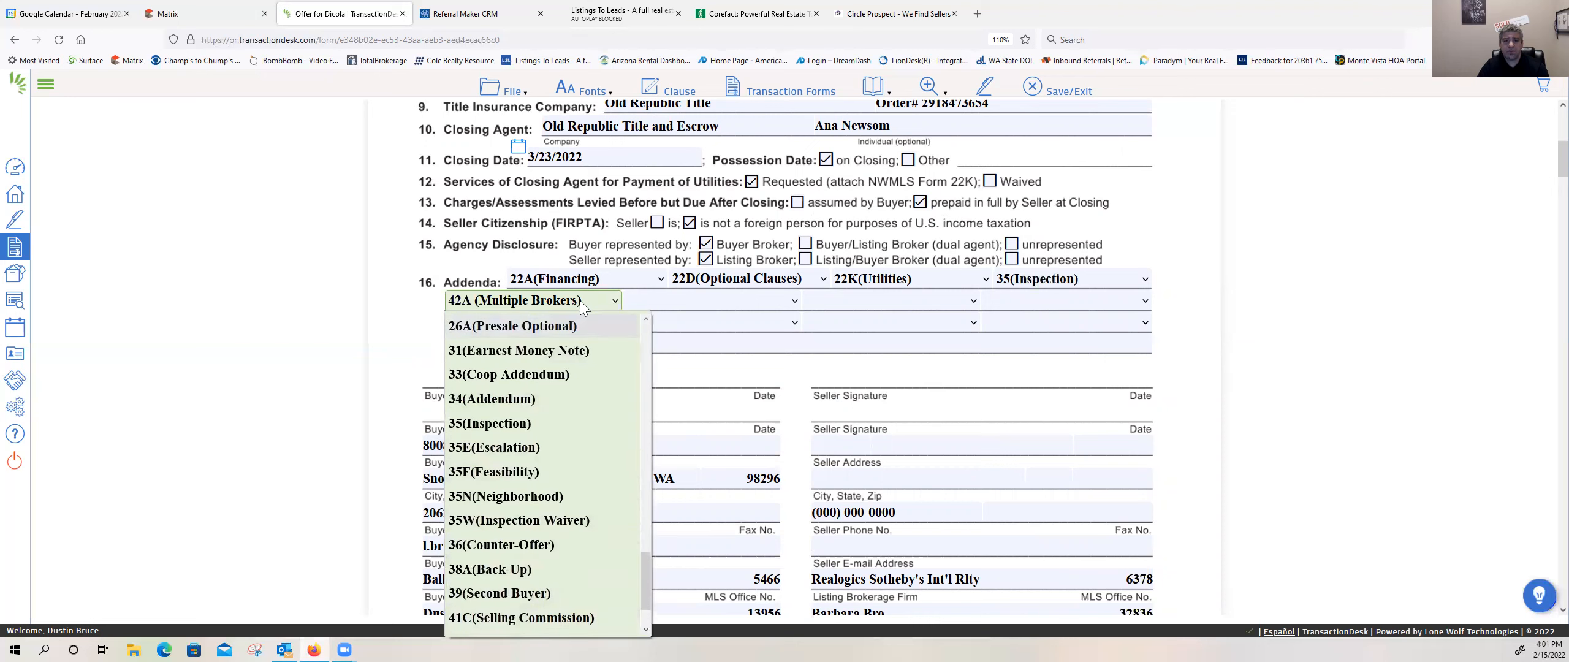
drag(643, 561, 643, 325)
click(591, 323)
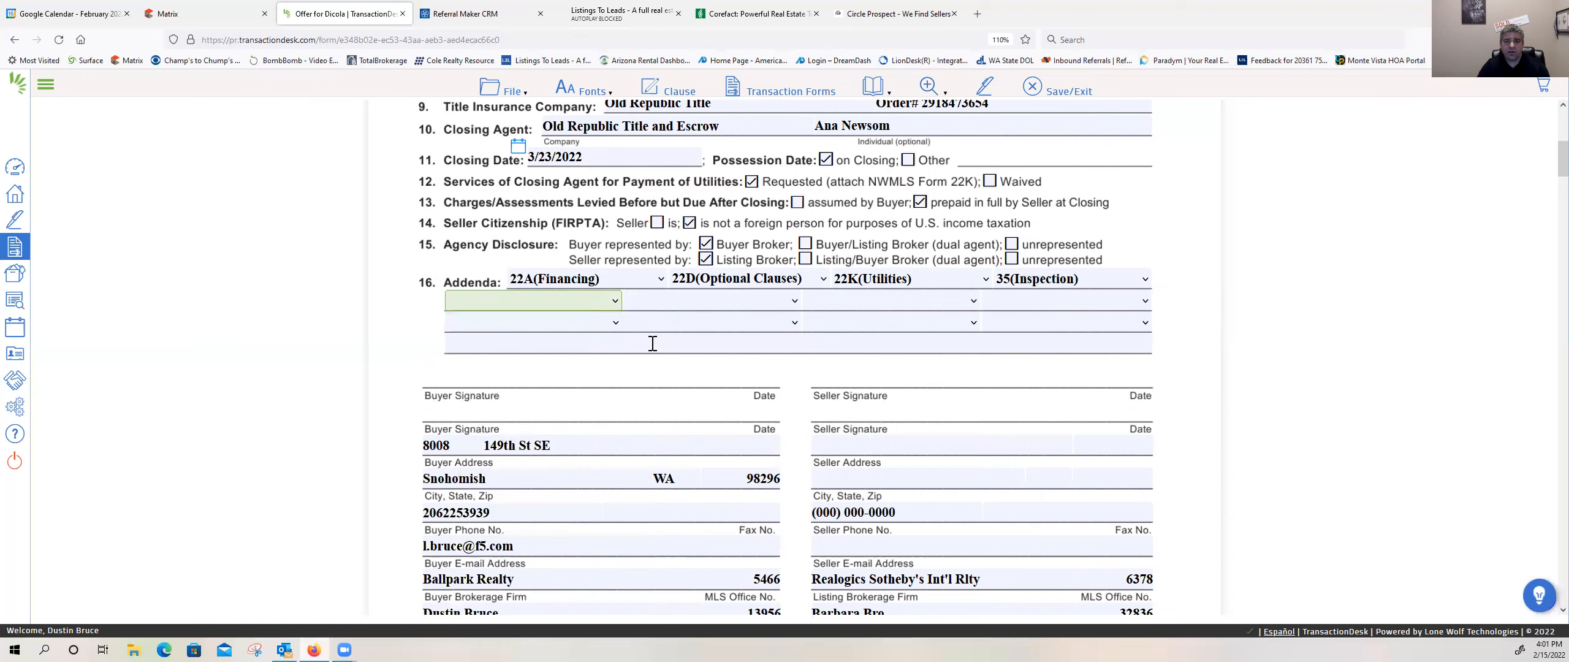
Step: Enter "22E Firpta , 42" on the free-text line of the Addenda section
click(602, 348)
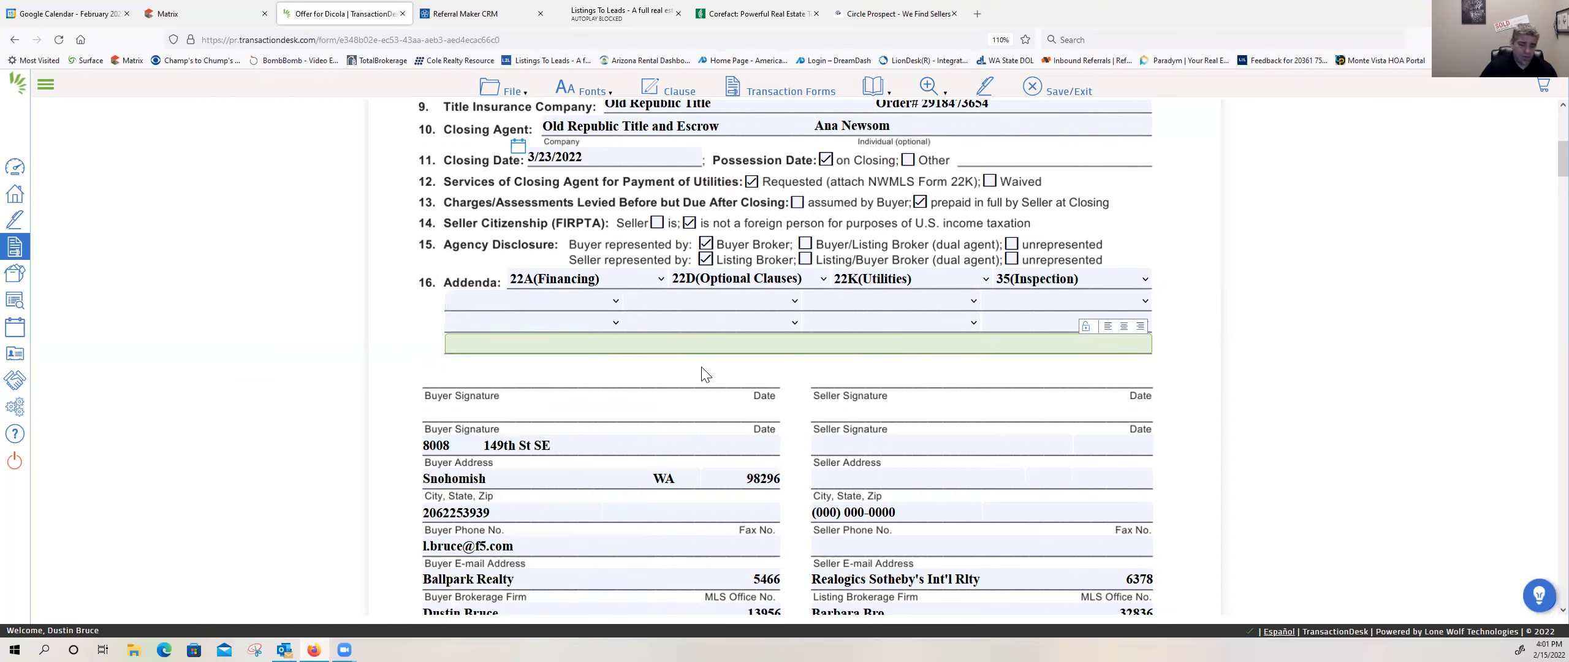
text(22E Firpta)
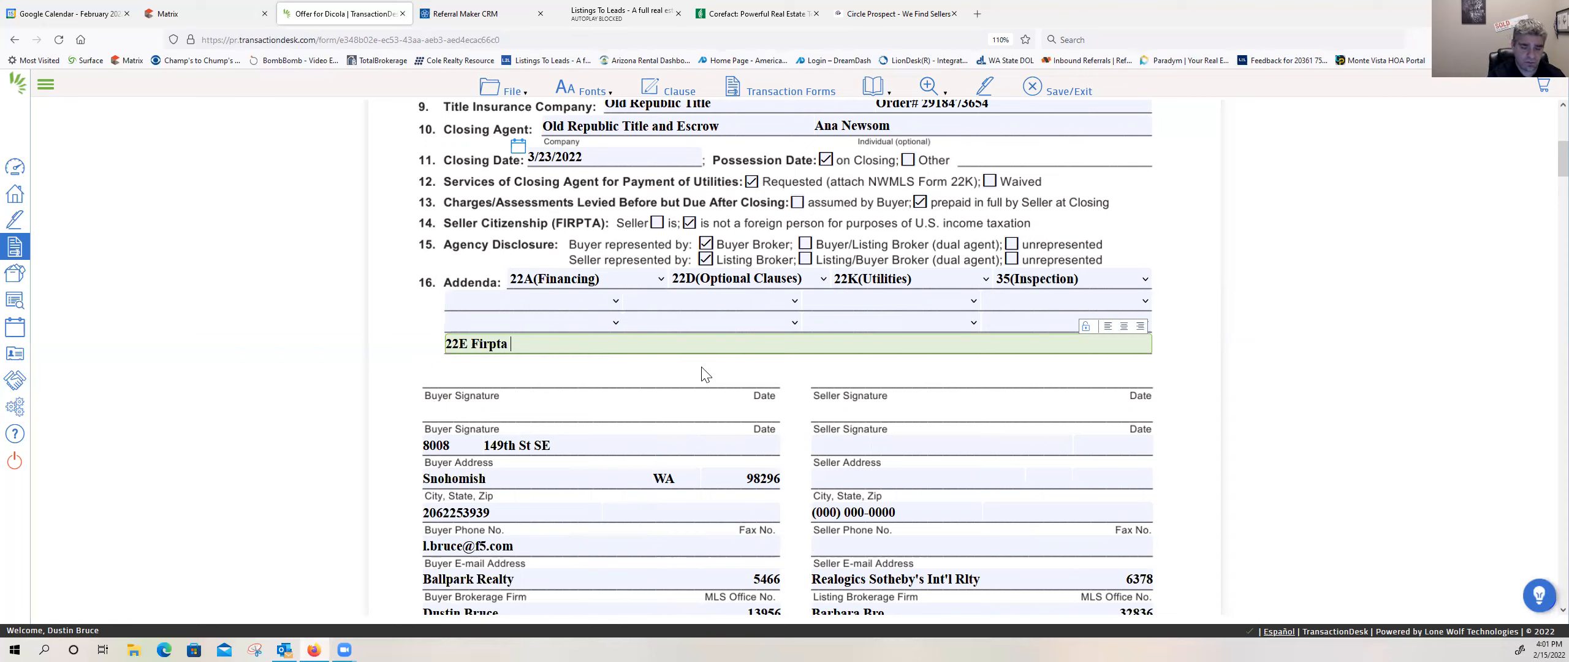
text(42)
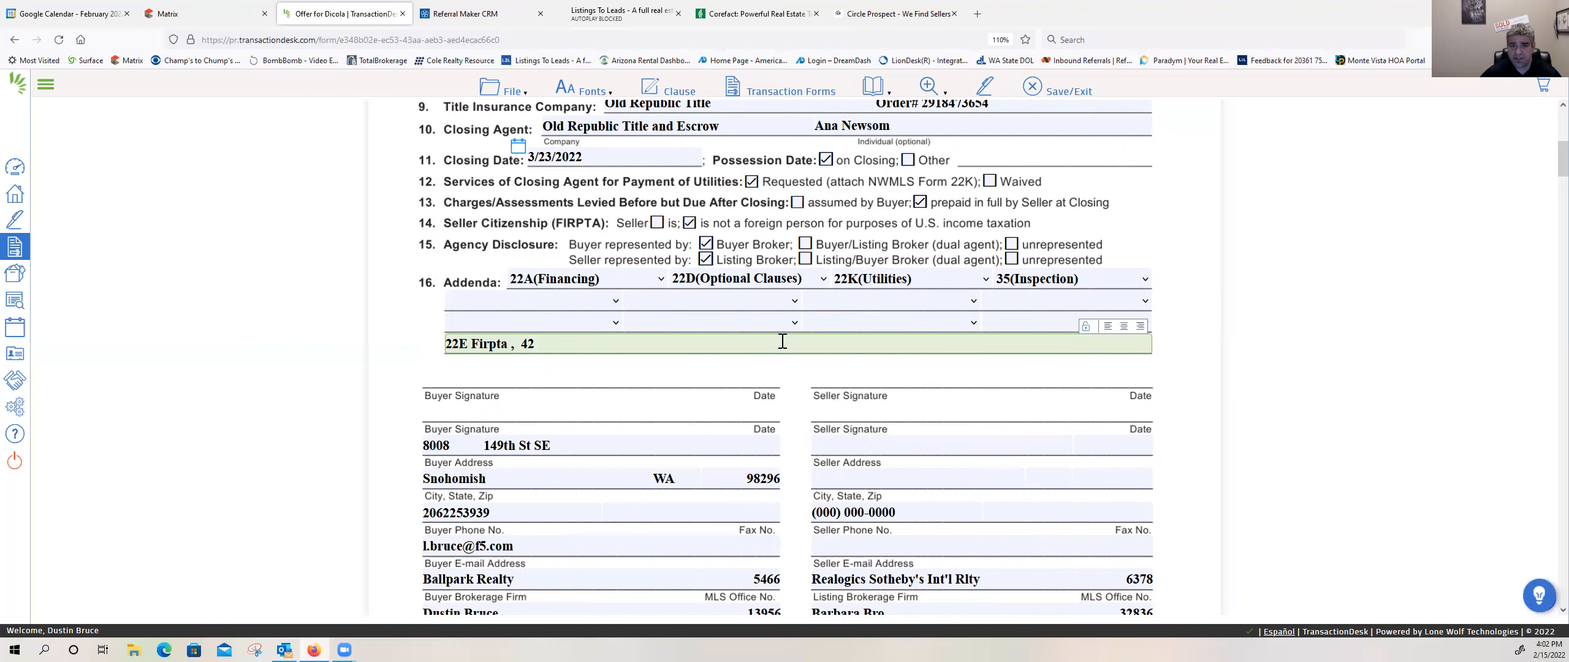
Step: Save and exit Form 21, and check the transaction's forms and documents on the dashboard
scroll(783, 342, down, 10)
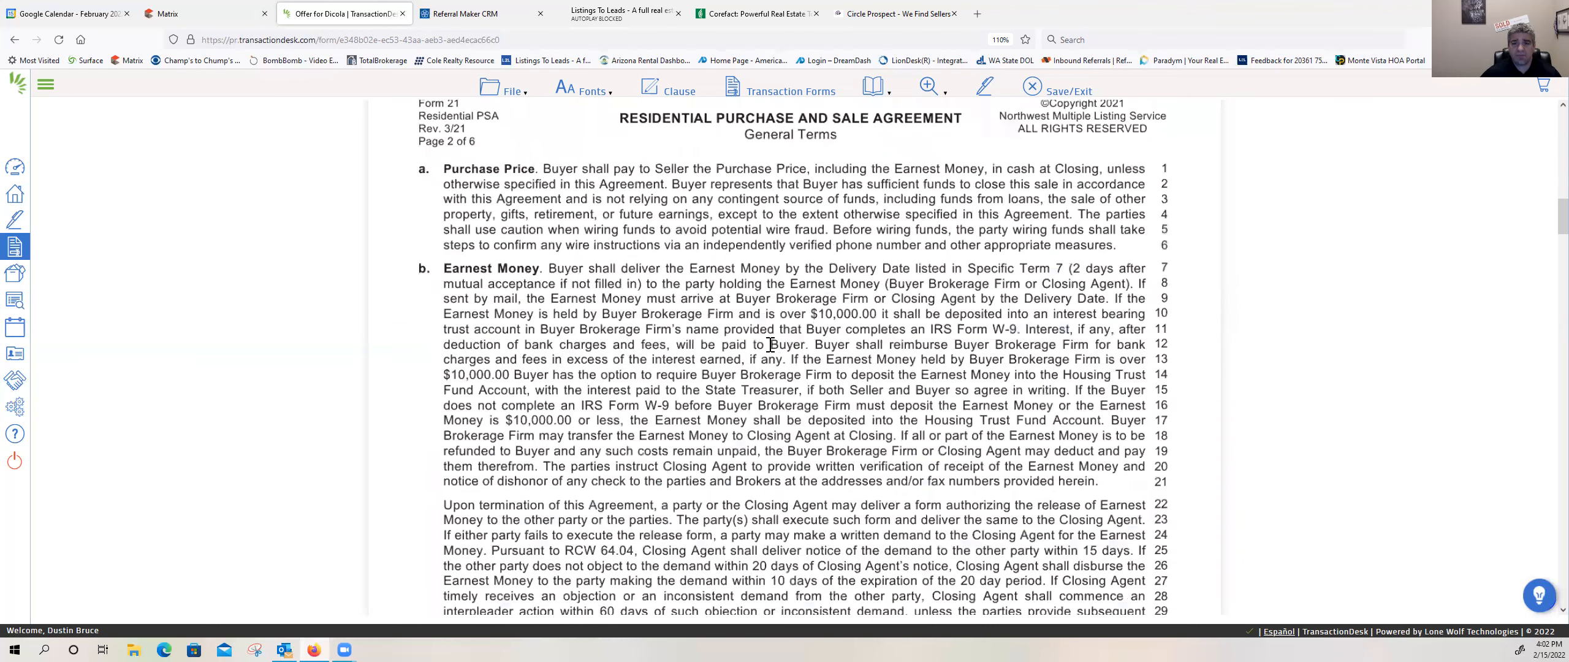
scroll(771, 342, up, 15)
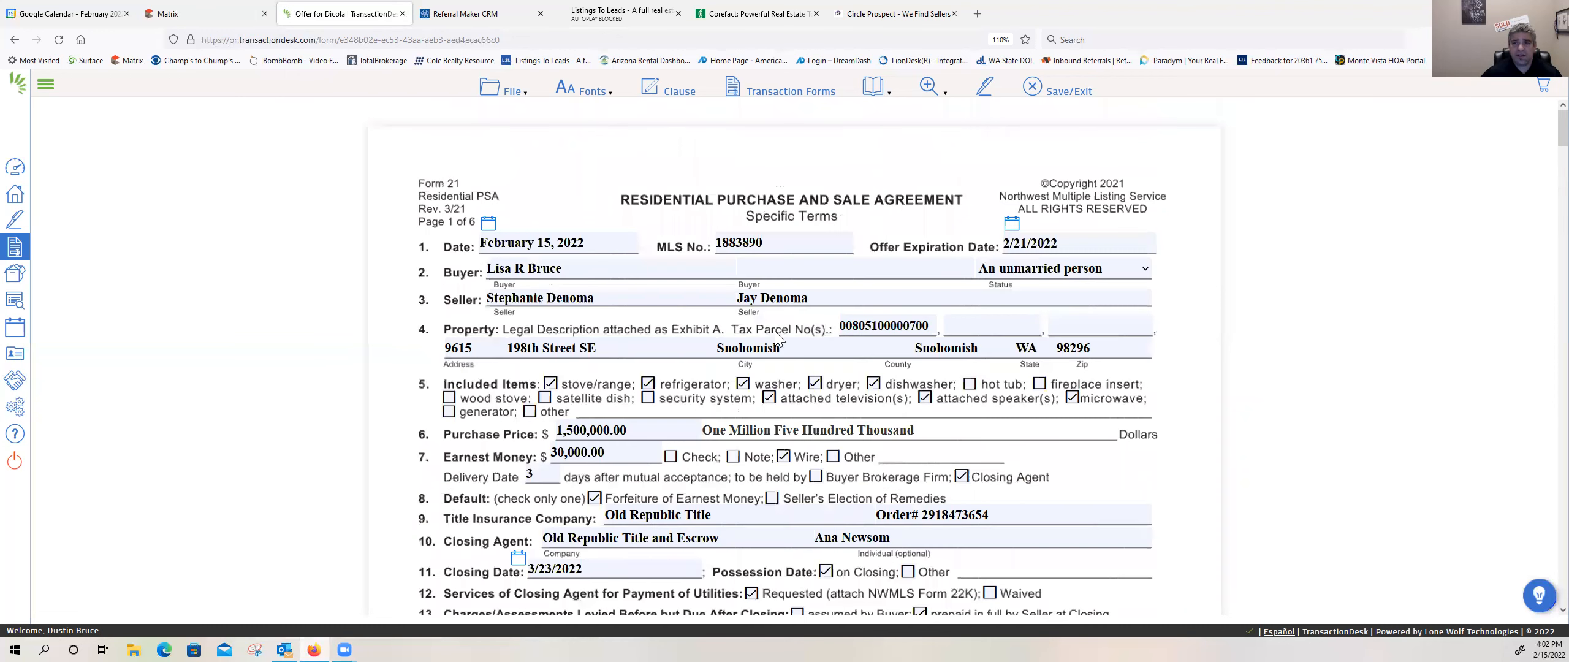
click(1031, 88)
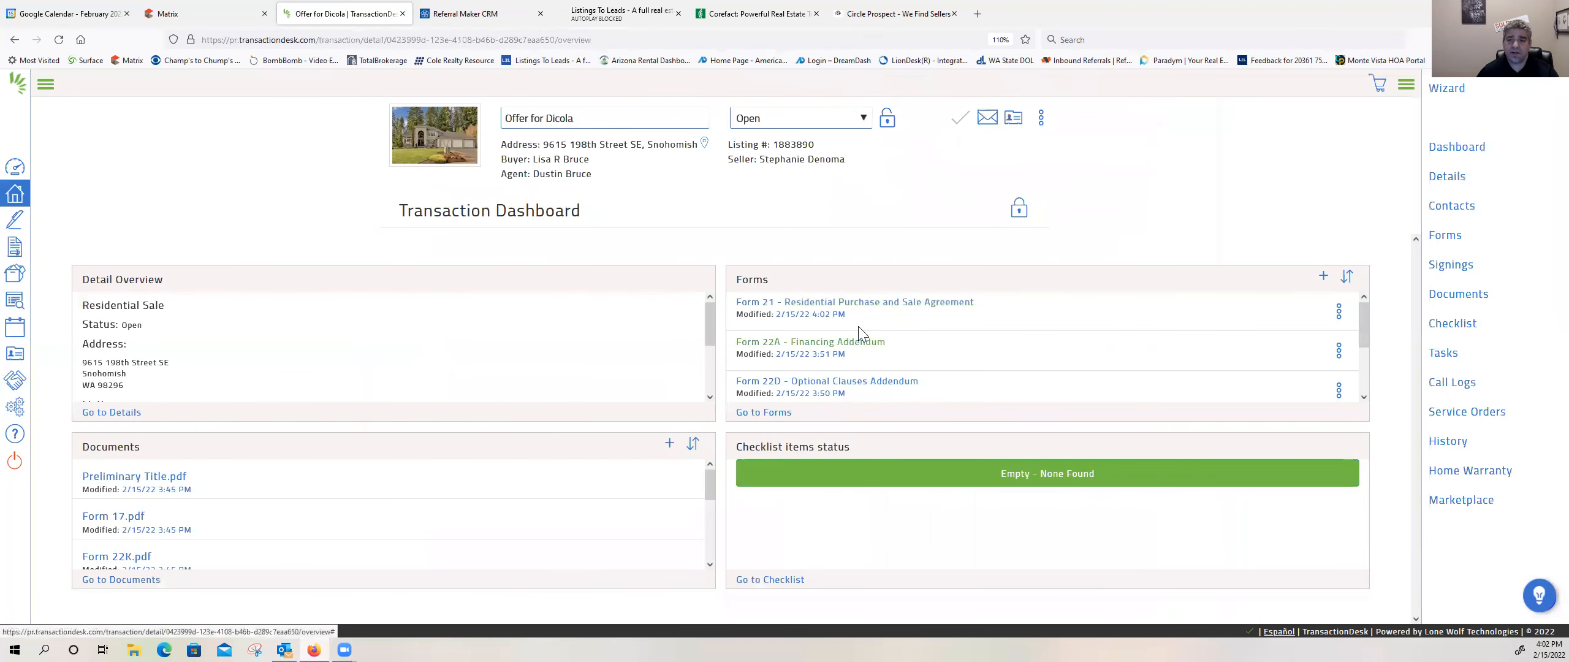
scroll(813, 363, down, 1)
scroll(343, 564, down, 2)
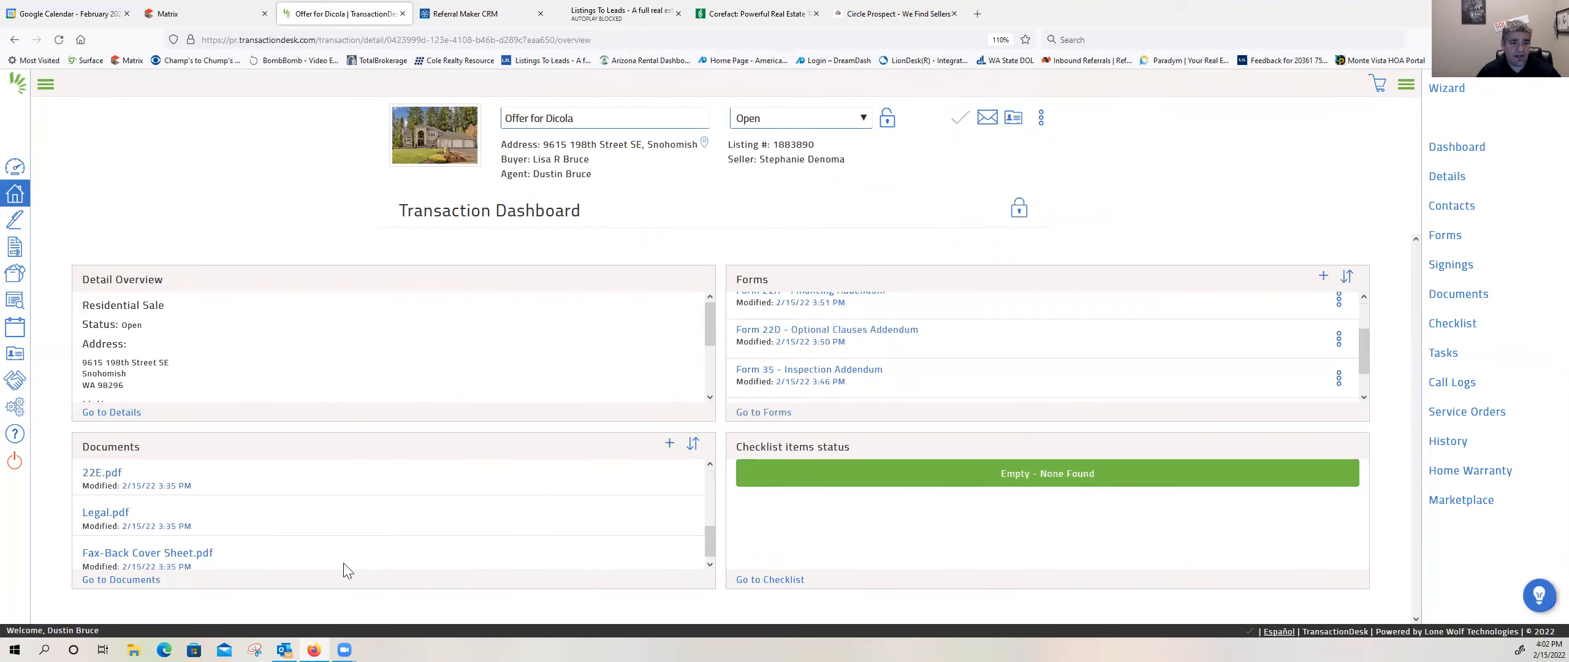
scroll(242, 555, up, 3)
scroll(239, 546, up, 2)
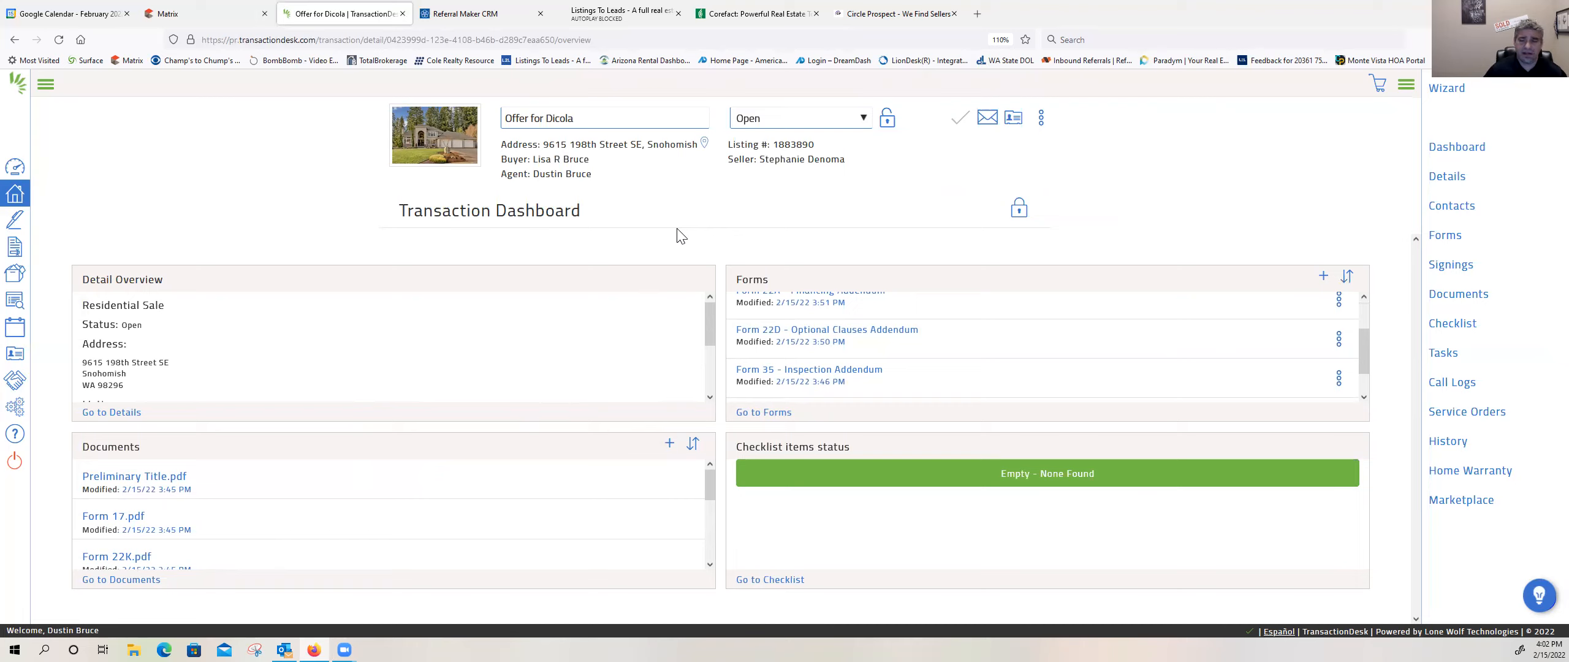
Step: Create a New Authentisign signing for the transaction, named with the buyer's full name followed by "- Snohomish"
click(1437, 270)
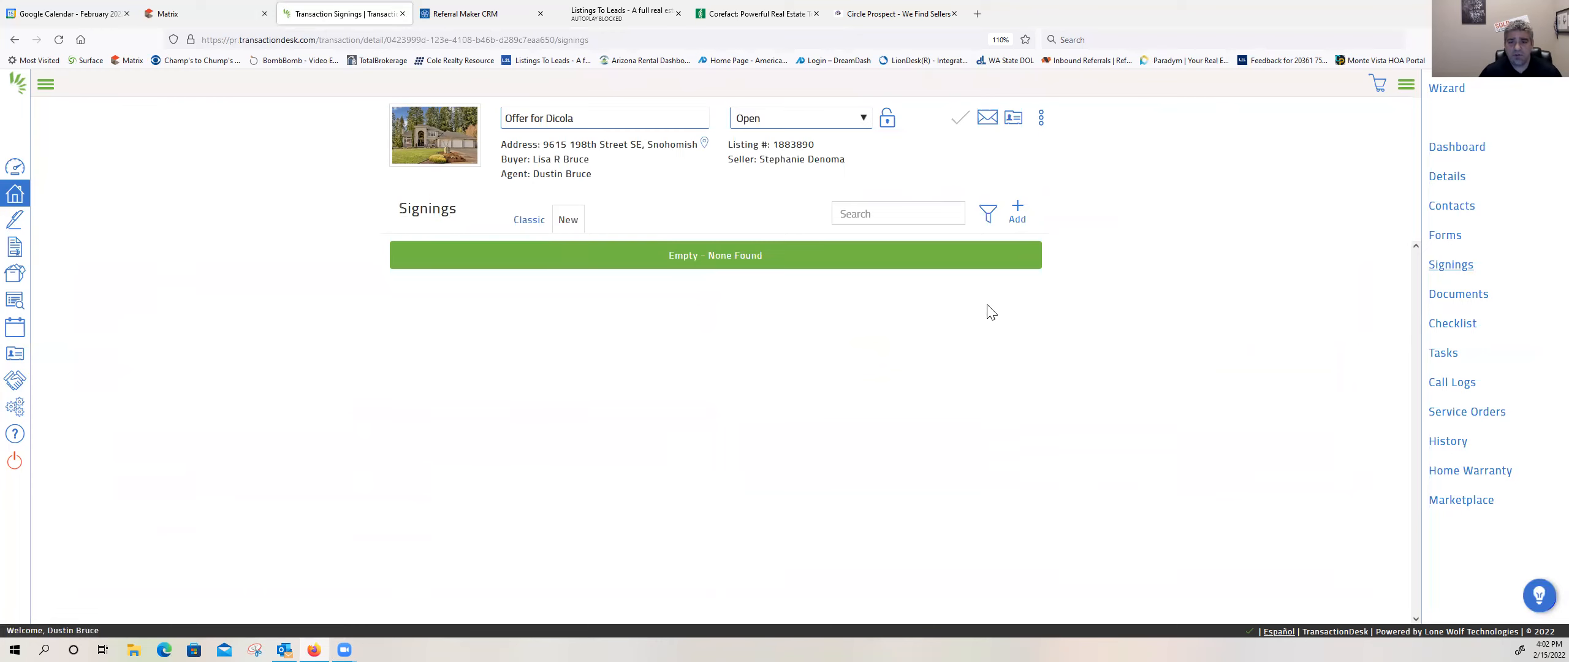
click(1019, 210)
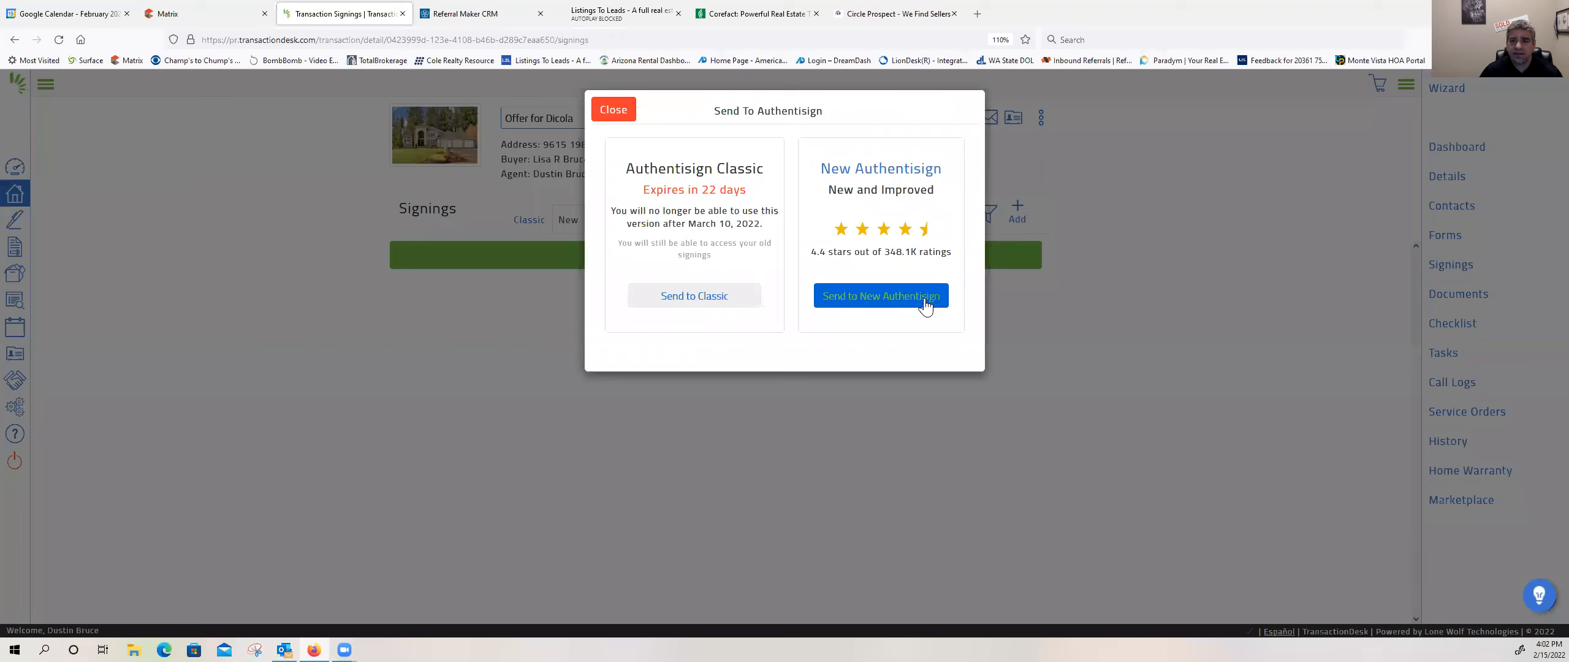
click(871, 296)
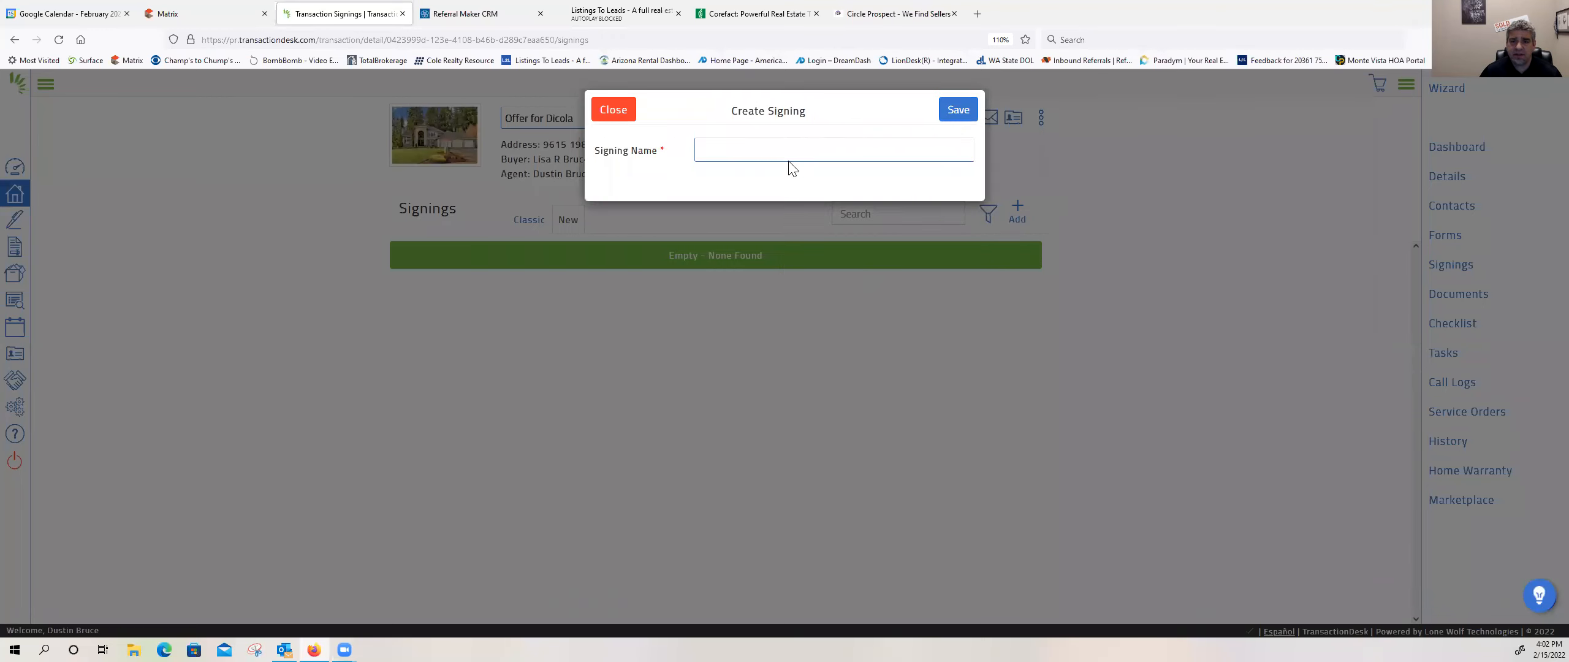
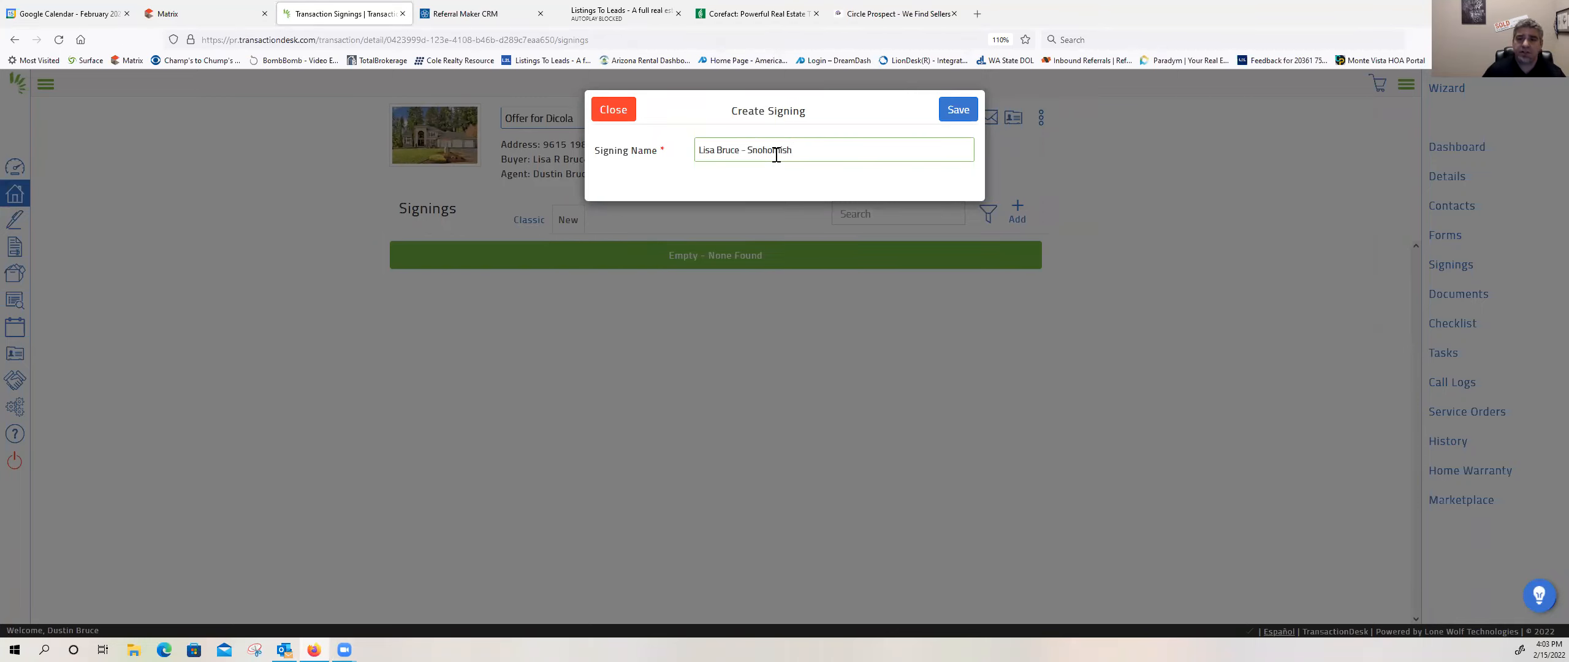
click(958, 117)
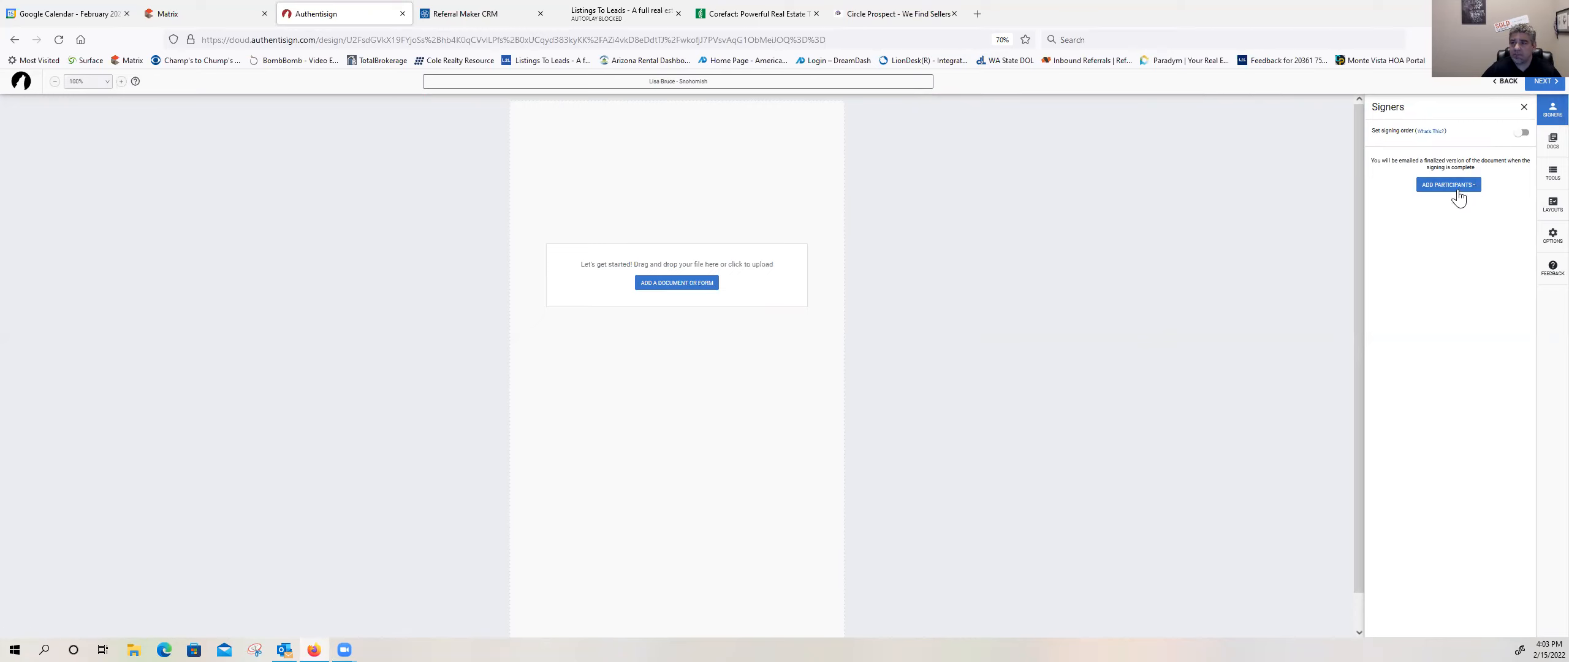
Step: Add the buyer broker and the buyer from the transaction's contacts as remote signers of the signing
click(1432, 187)
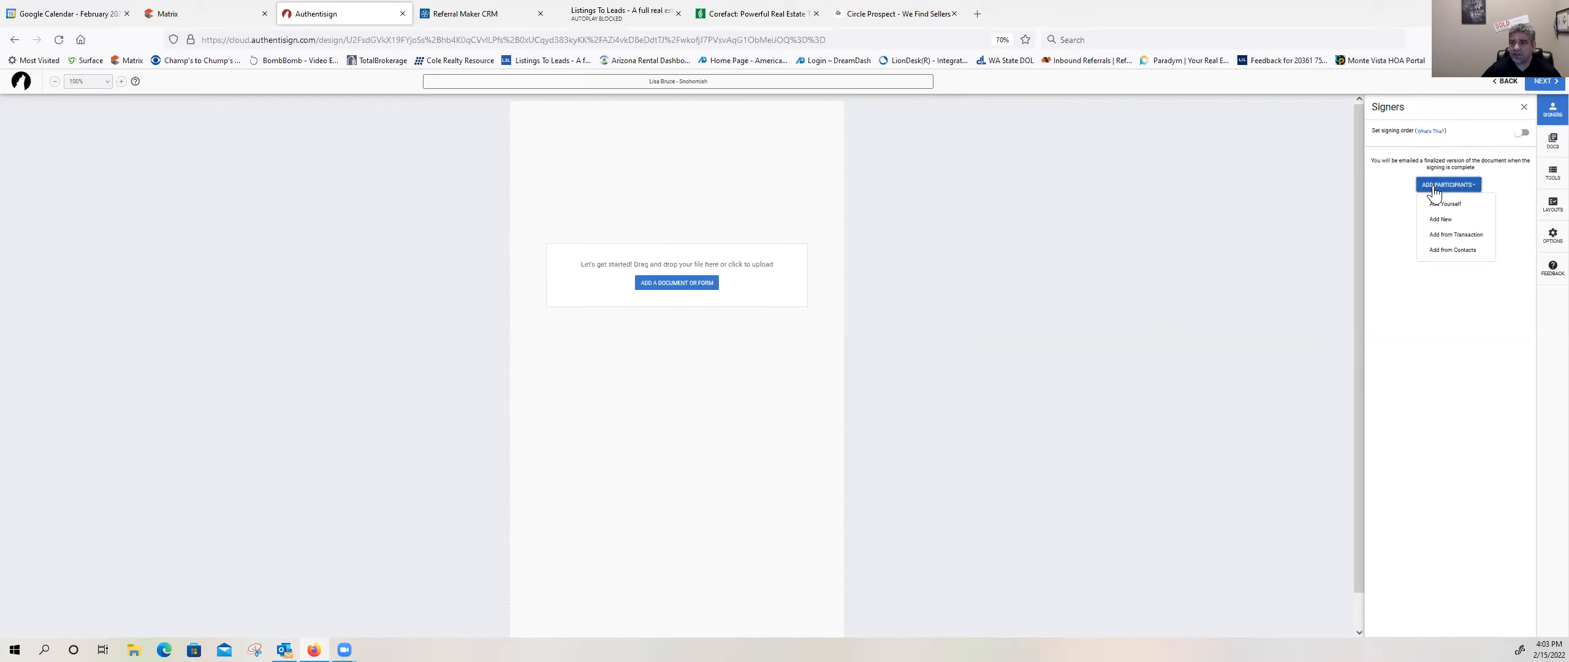
click(1441, 240)
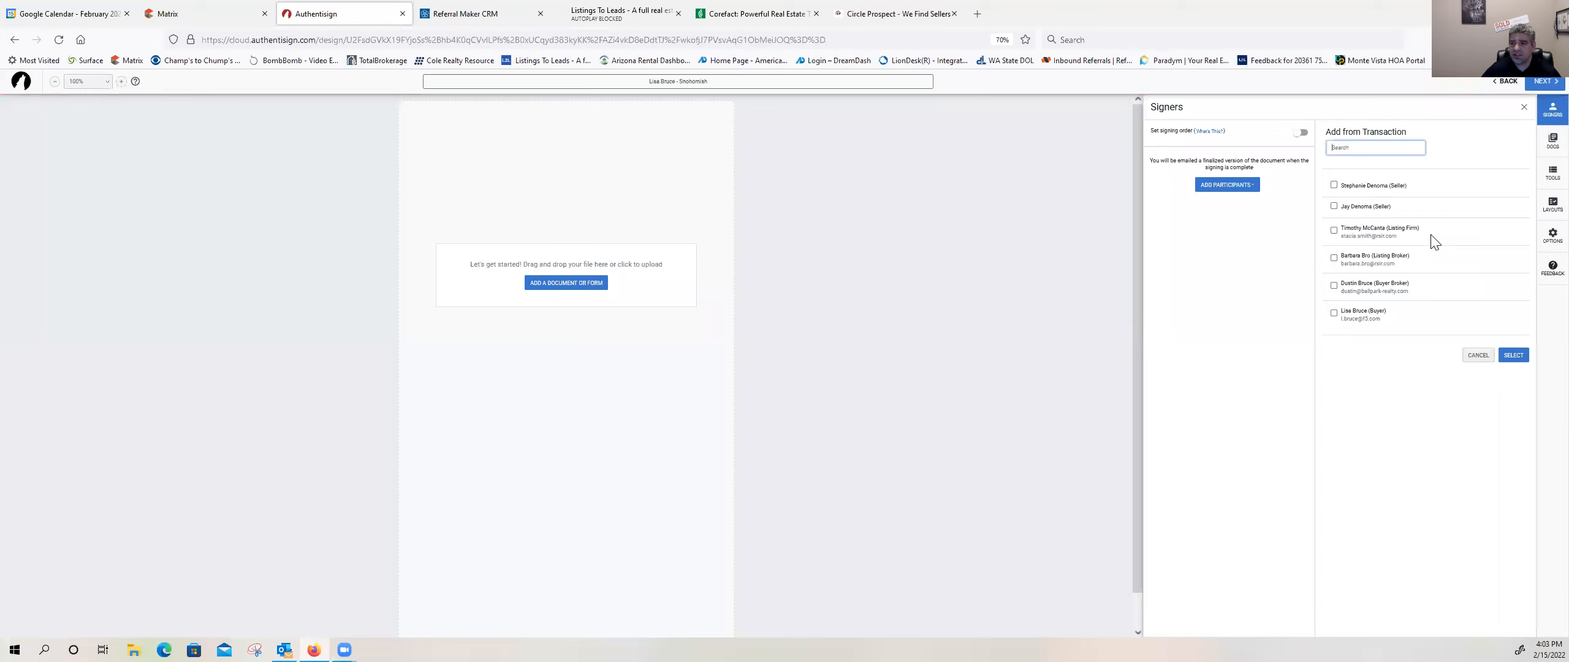
click(1341, 327)
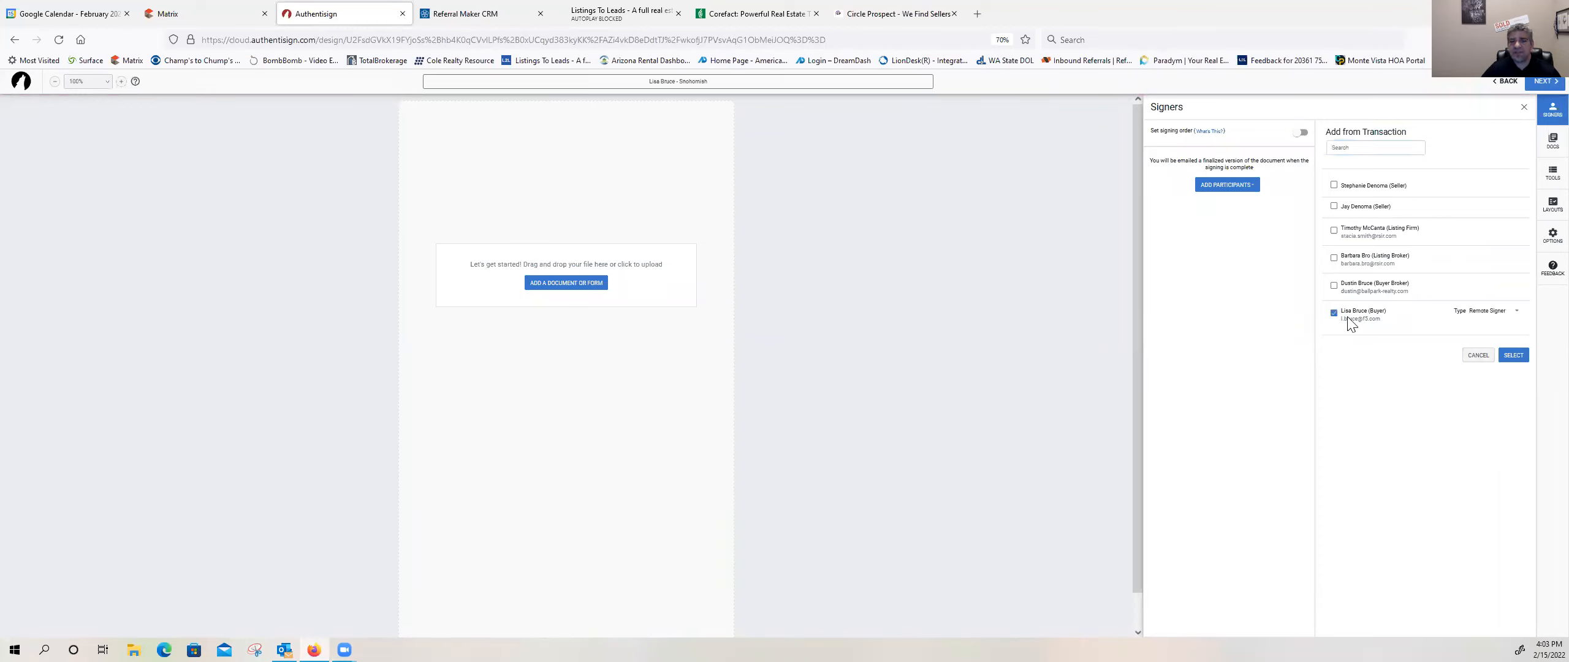
click(1334, 286)
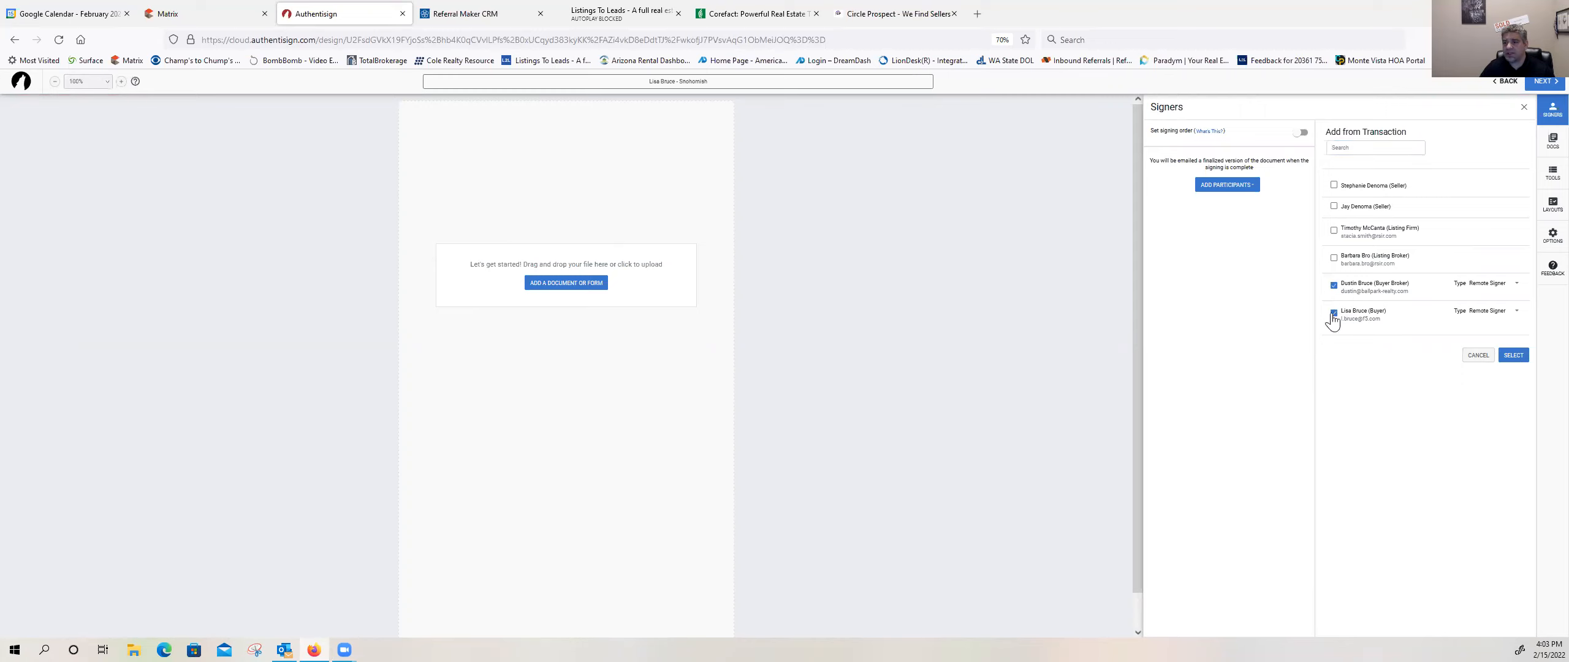
click(1512, 356)
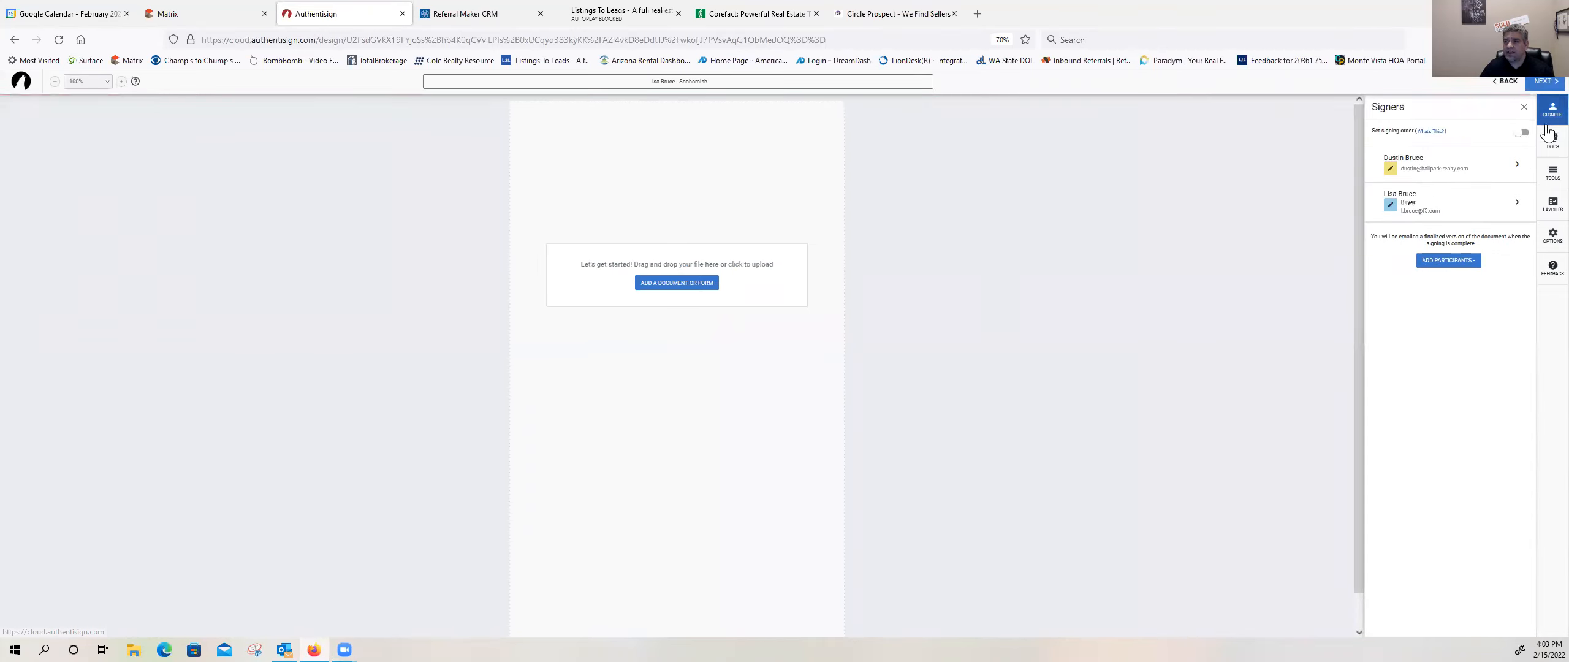
Step: Add the transaction's Form 21, Form 22A, Form 22D, Form 35 and Form 42 to the signing
click(1551, 144)
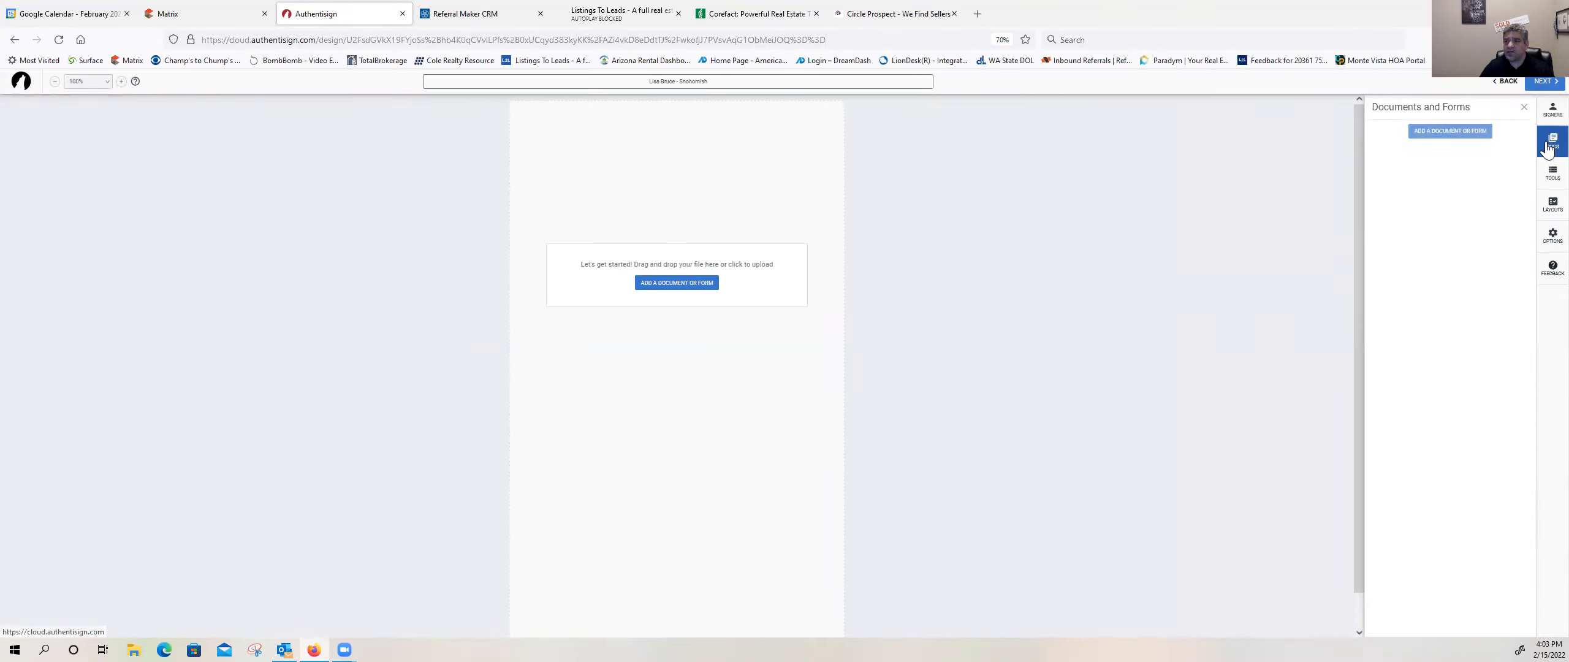
click(1461, 132)
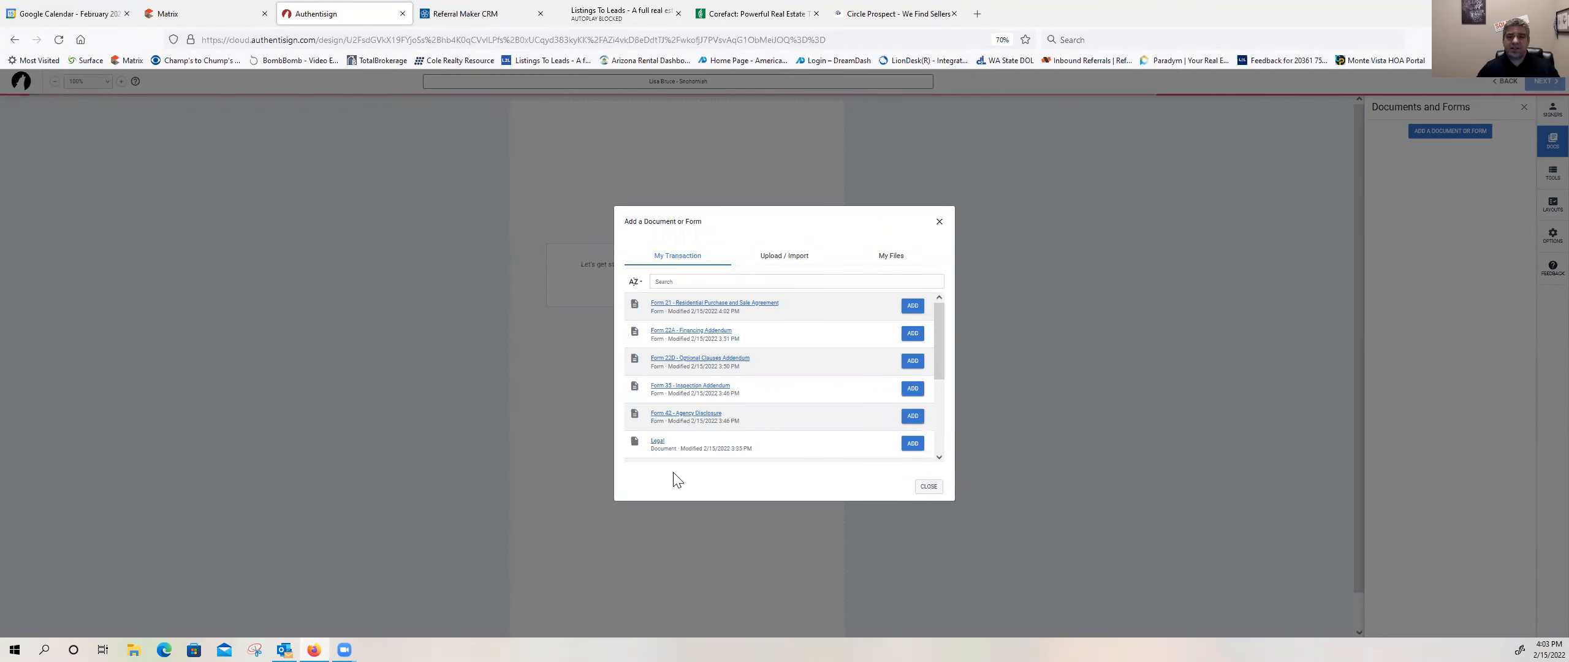
click(913, 306)
click(910, 336)
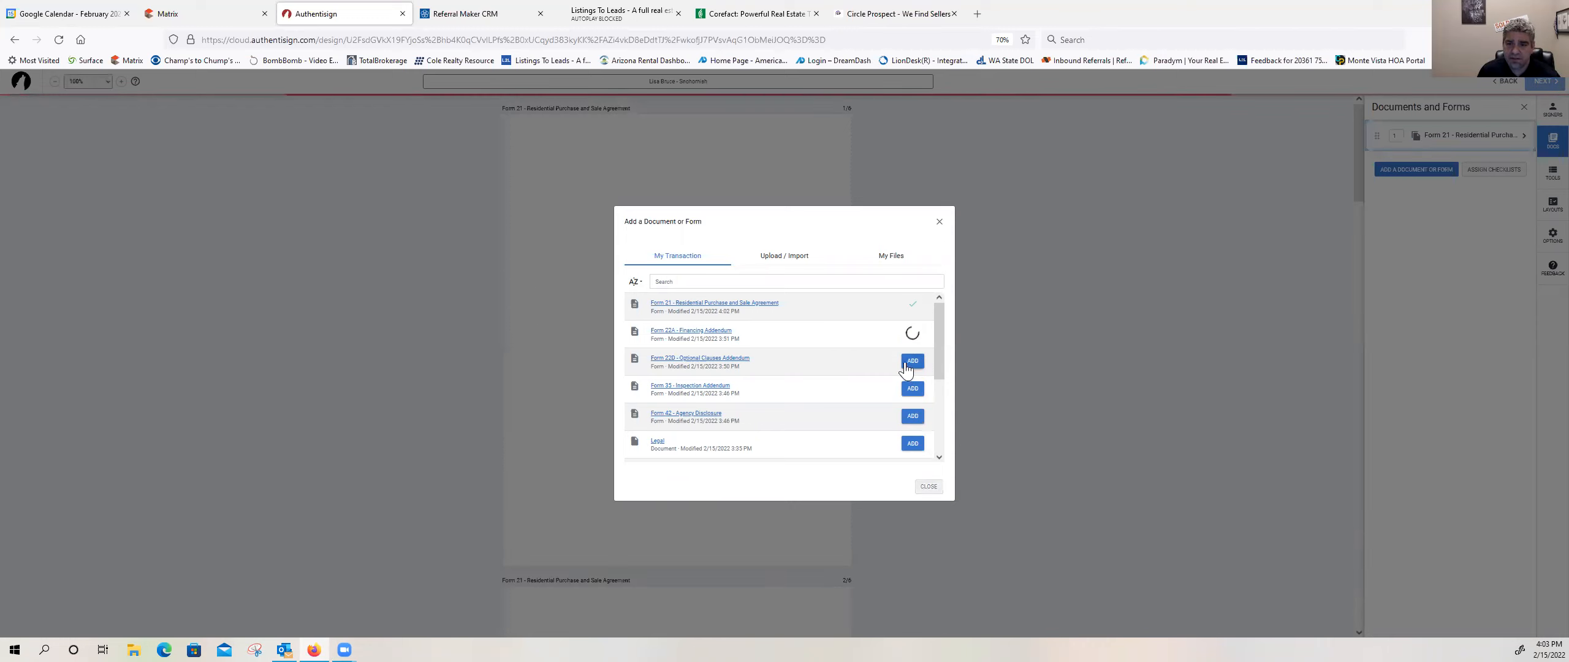
click(912, 363)
click(909, 391)
click(911, 416)
Step: Add the transaction's Legal, 22E, Form 17, Form 22K and Septic Inspection documents to the signing, leaving out Preliminary Title
scroll(832, 361, down, 3)
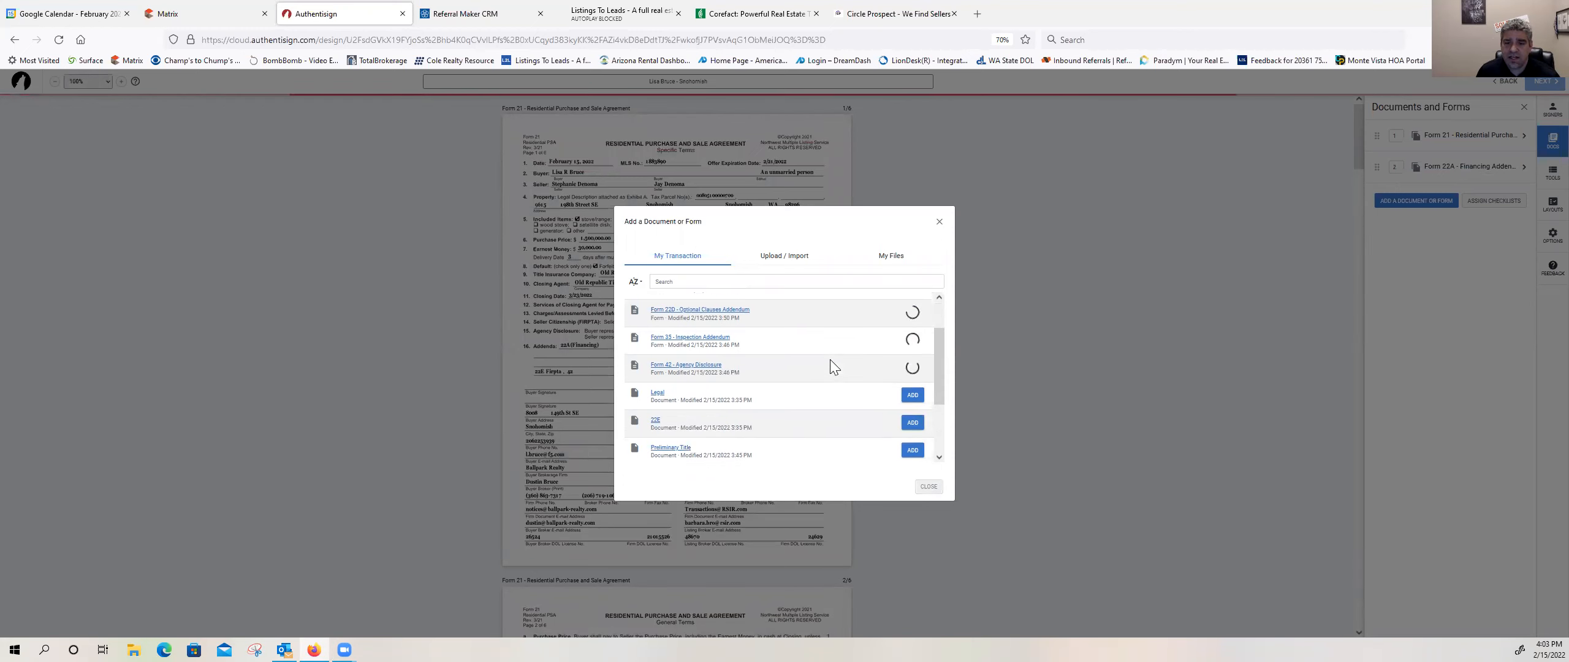
click(912, 363)
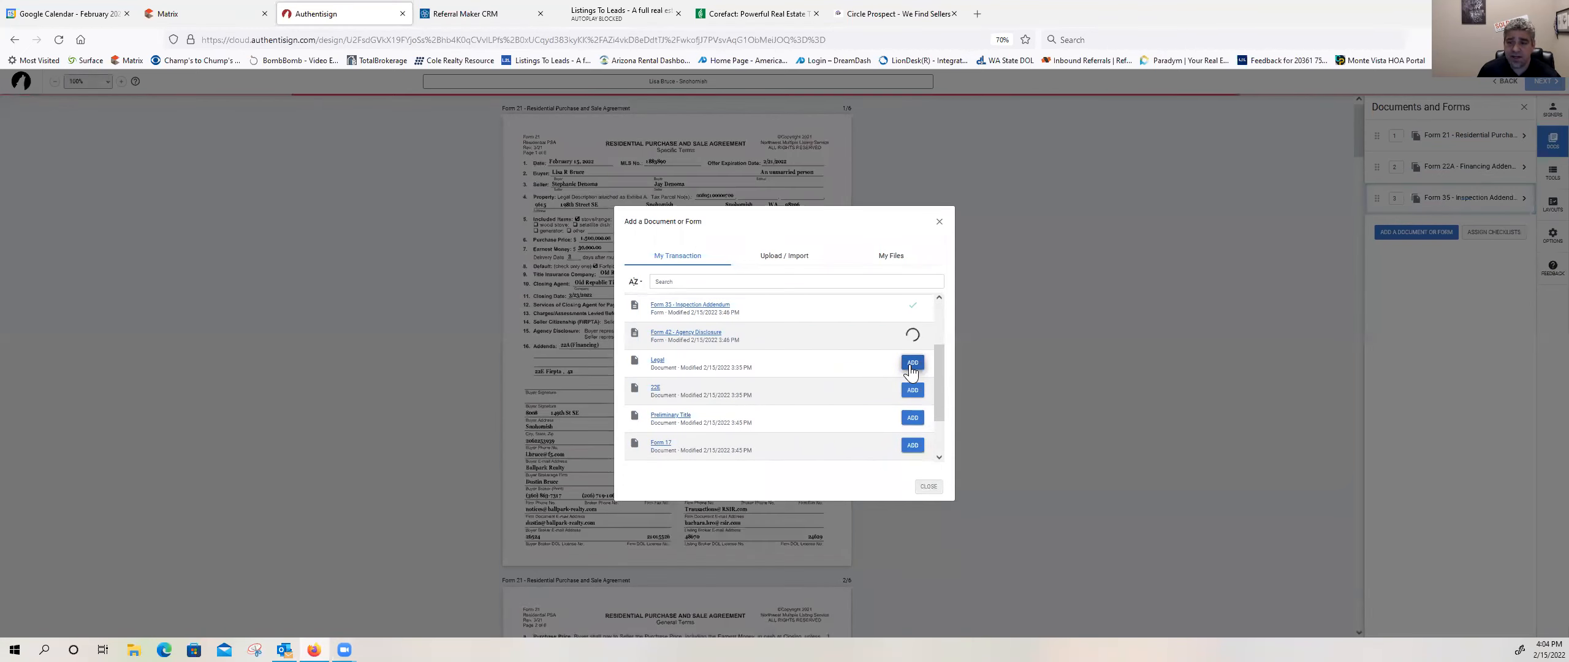
click(913, 390)
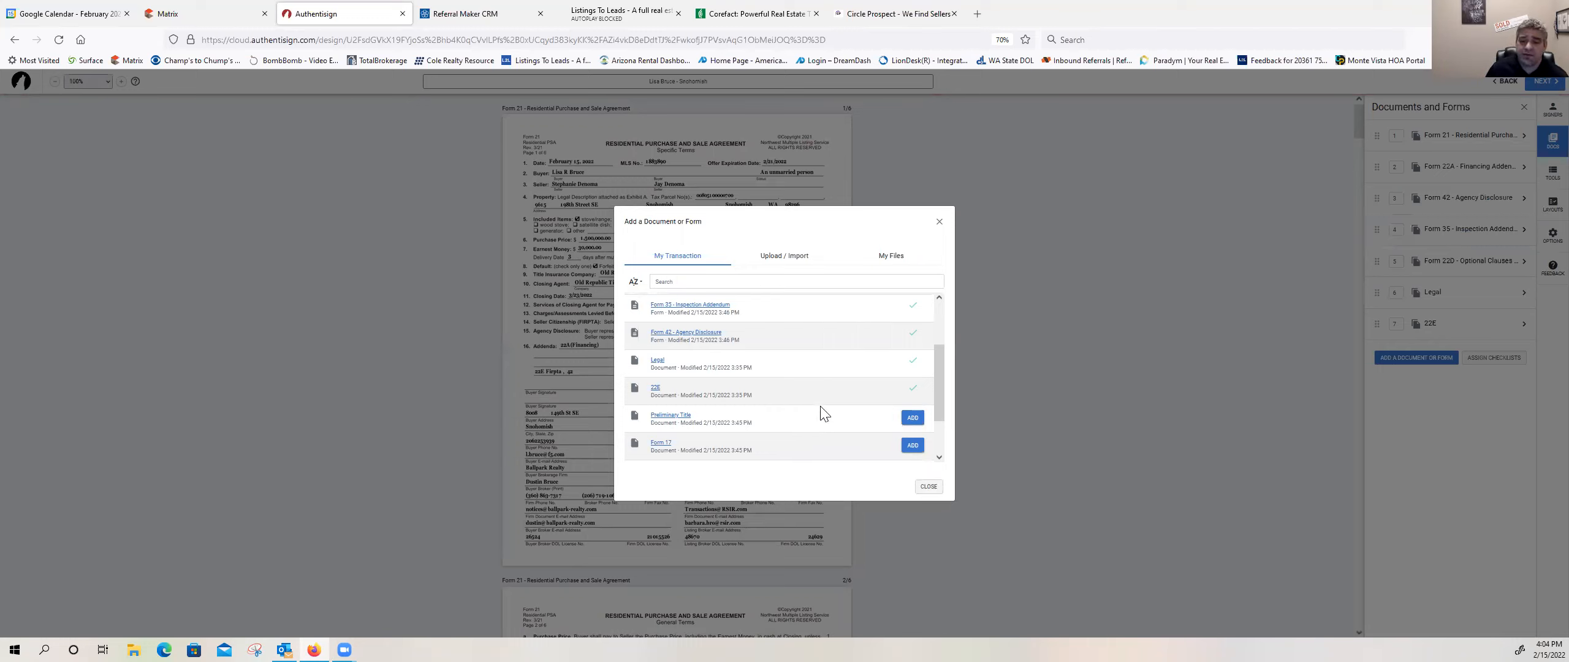
scroll(823, 414, down, 1)
click(913, 419)
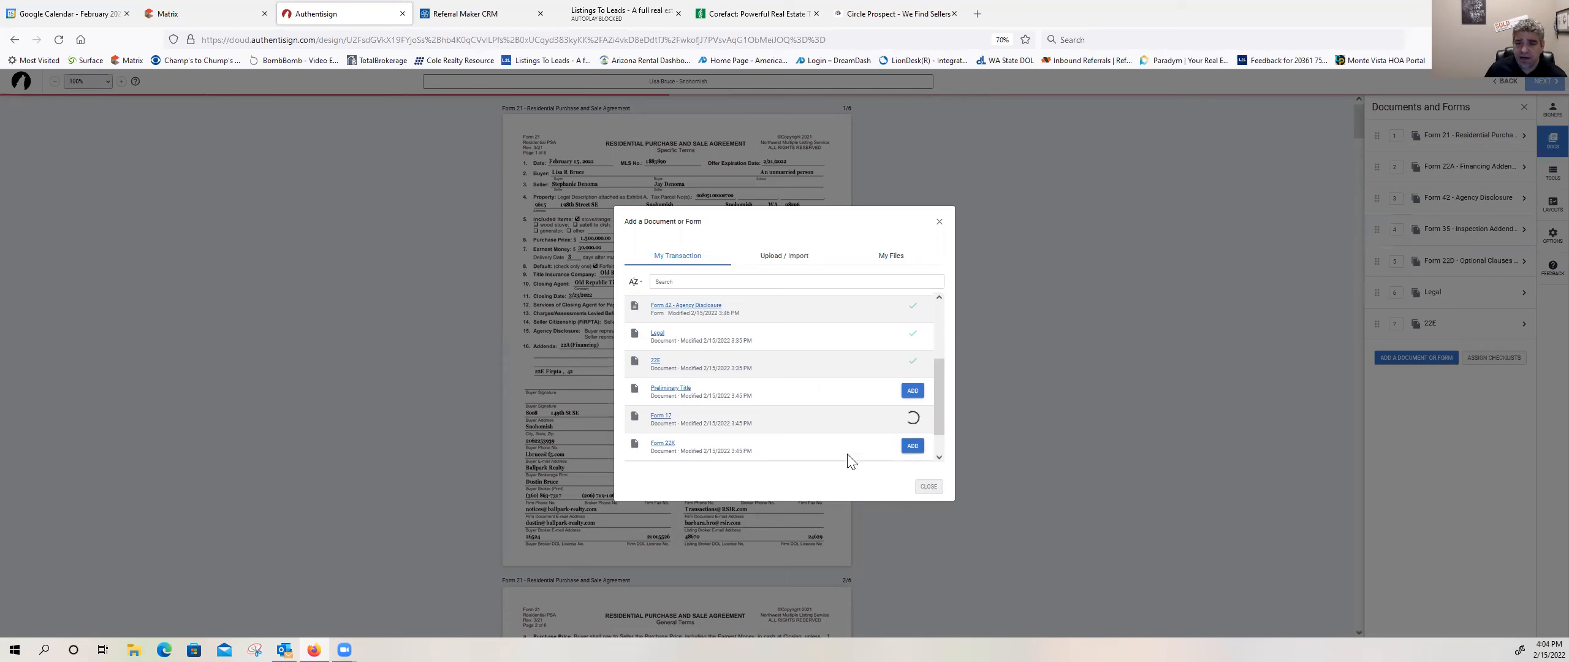
scroll(756, 416, down, 1)
click(913, 419)
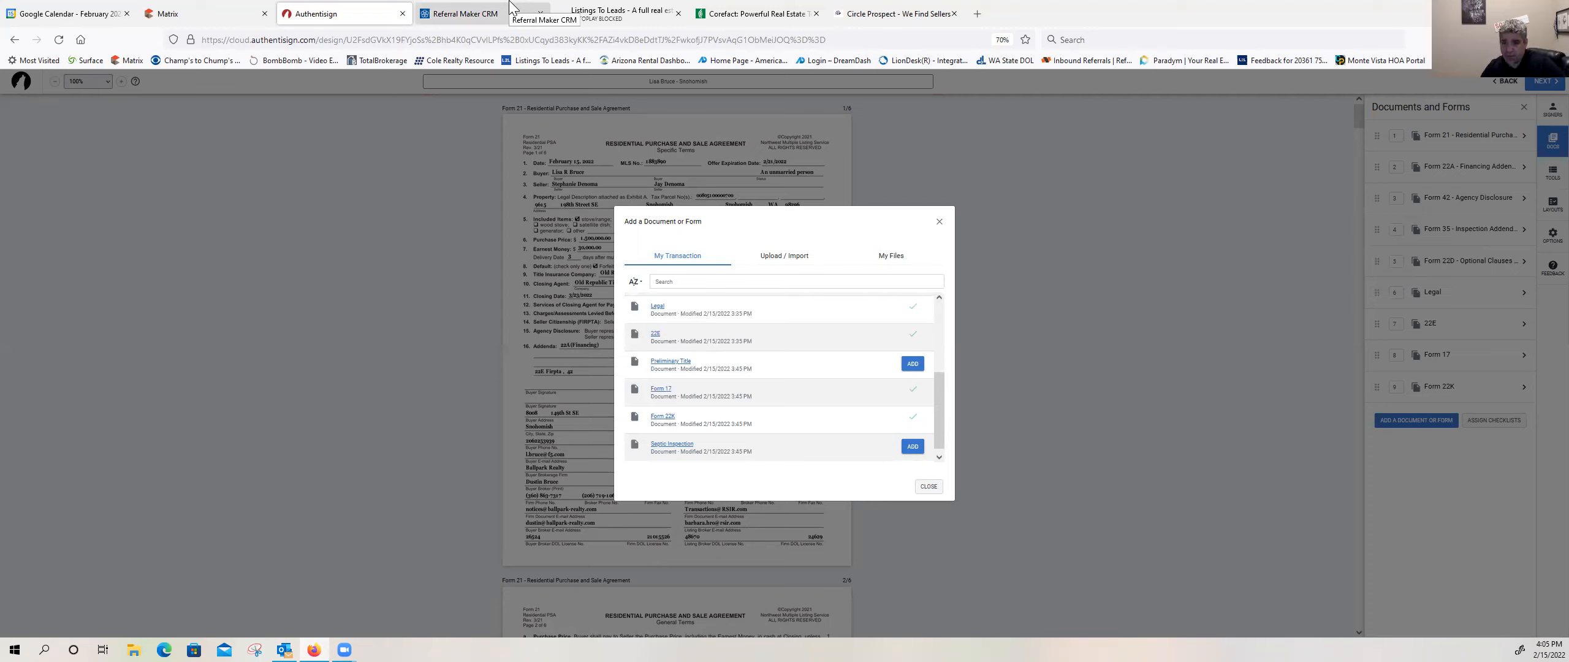
click(919, 451)
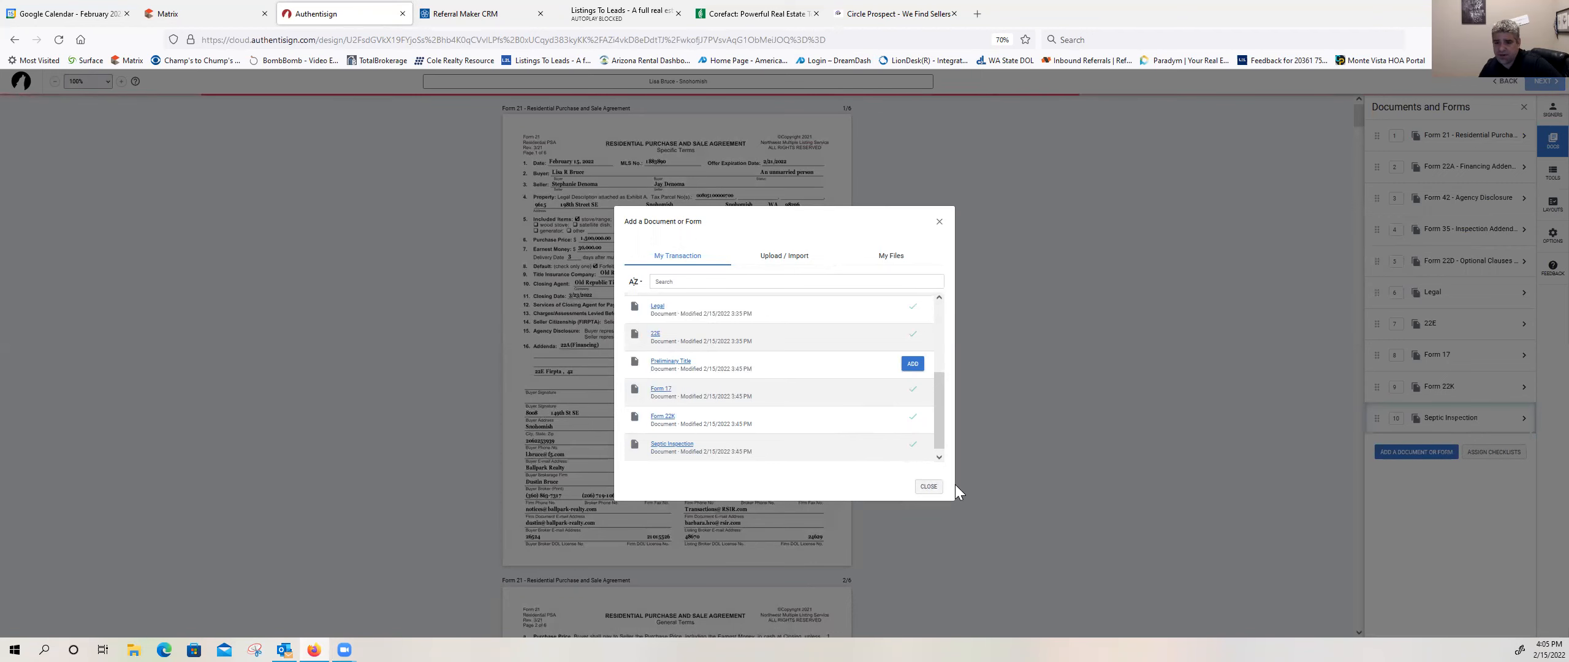
Step: Assign the signature blocks with the buyer as Buyer 1 and the other roles ignored, and make the buyer the active signer for the signing tools
click(936, 489)
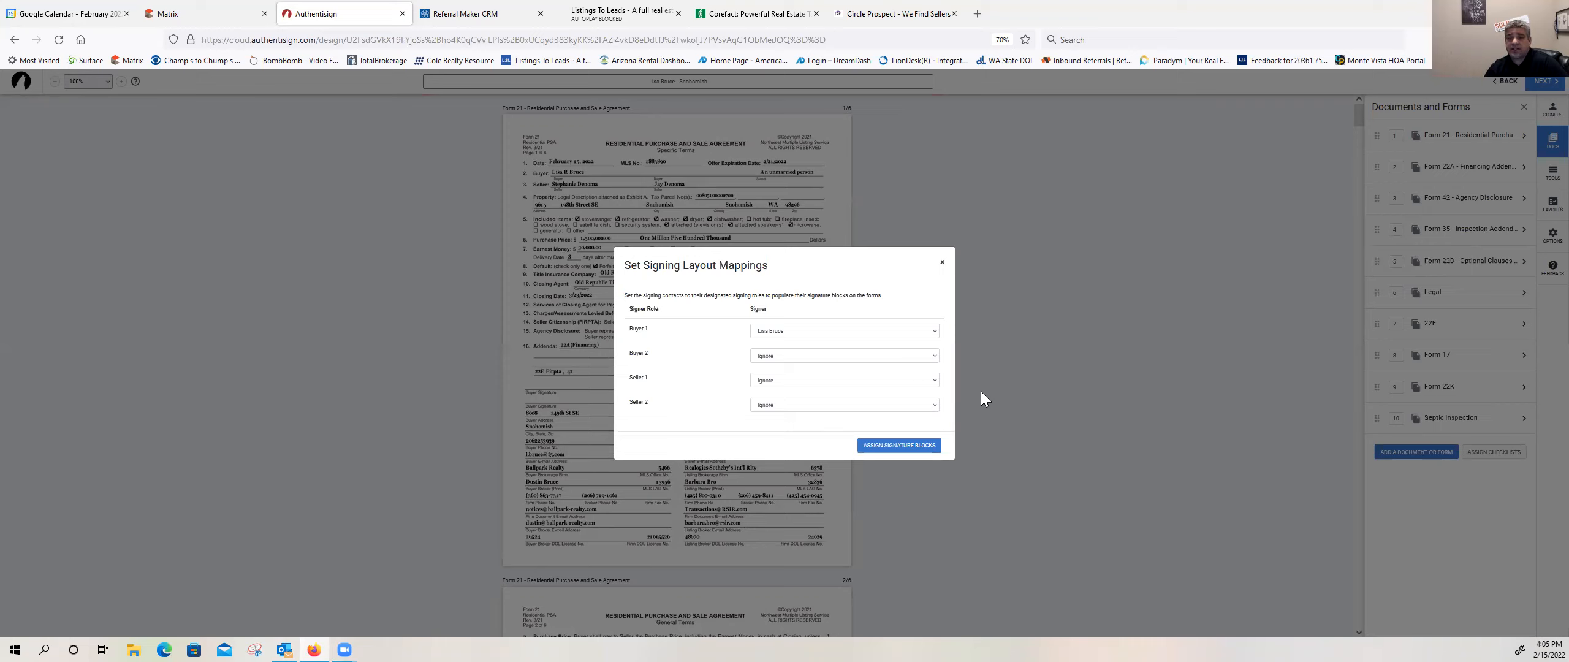
click(900, 446)
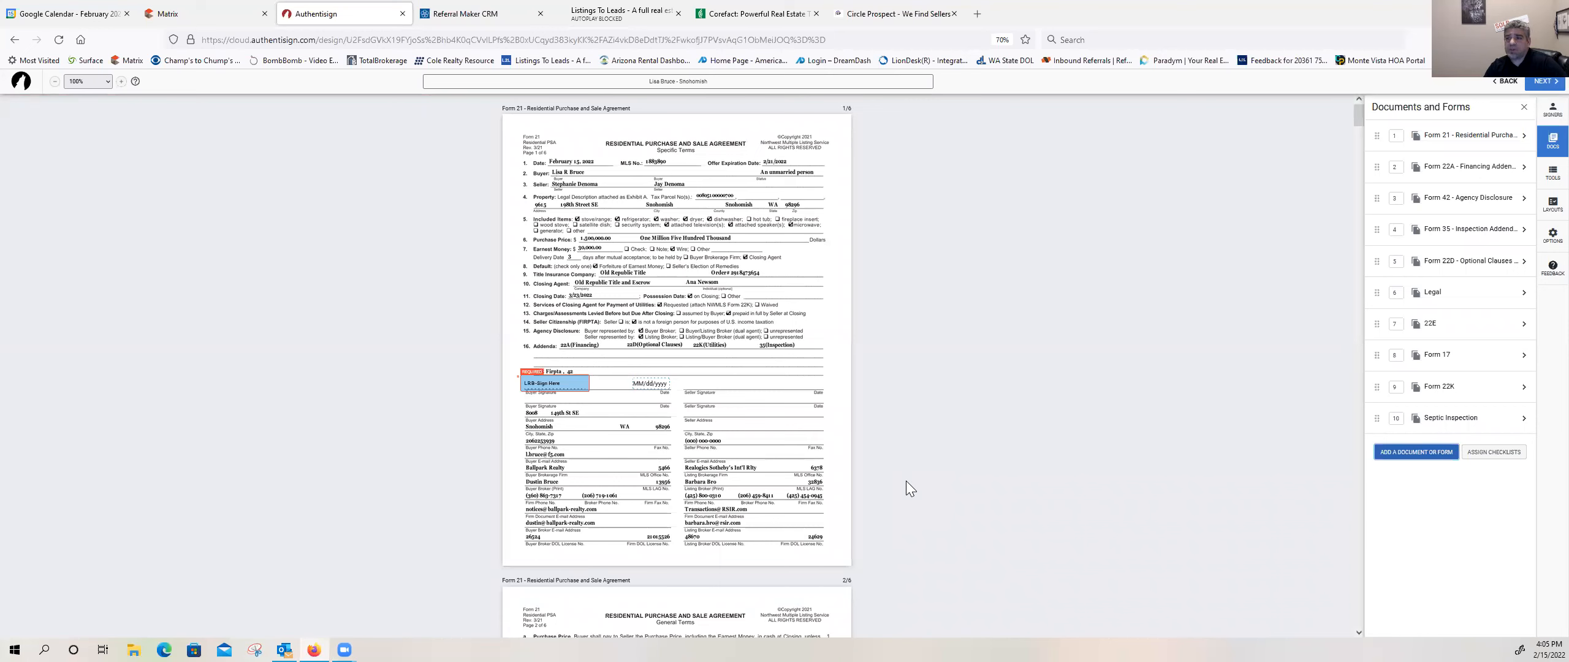
click(1550, 174)
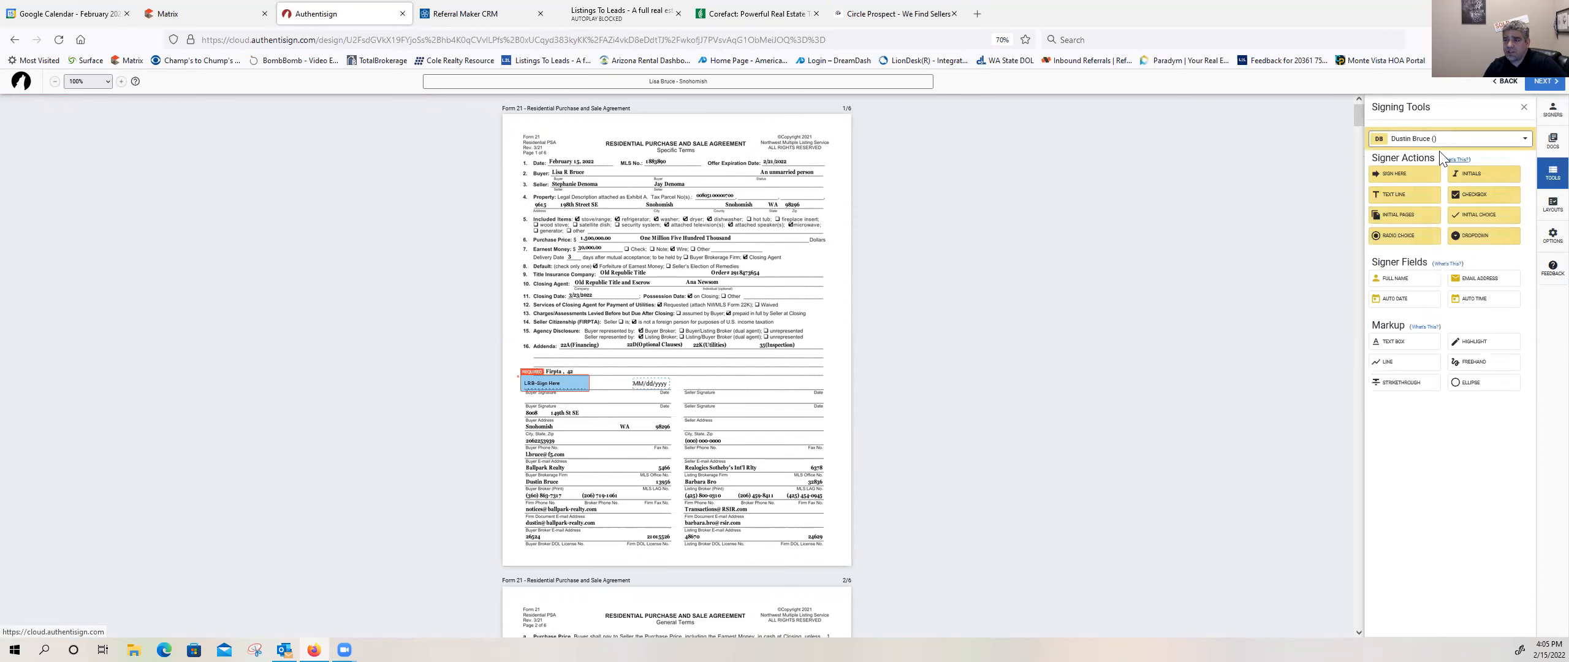
click(1455, 144)
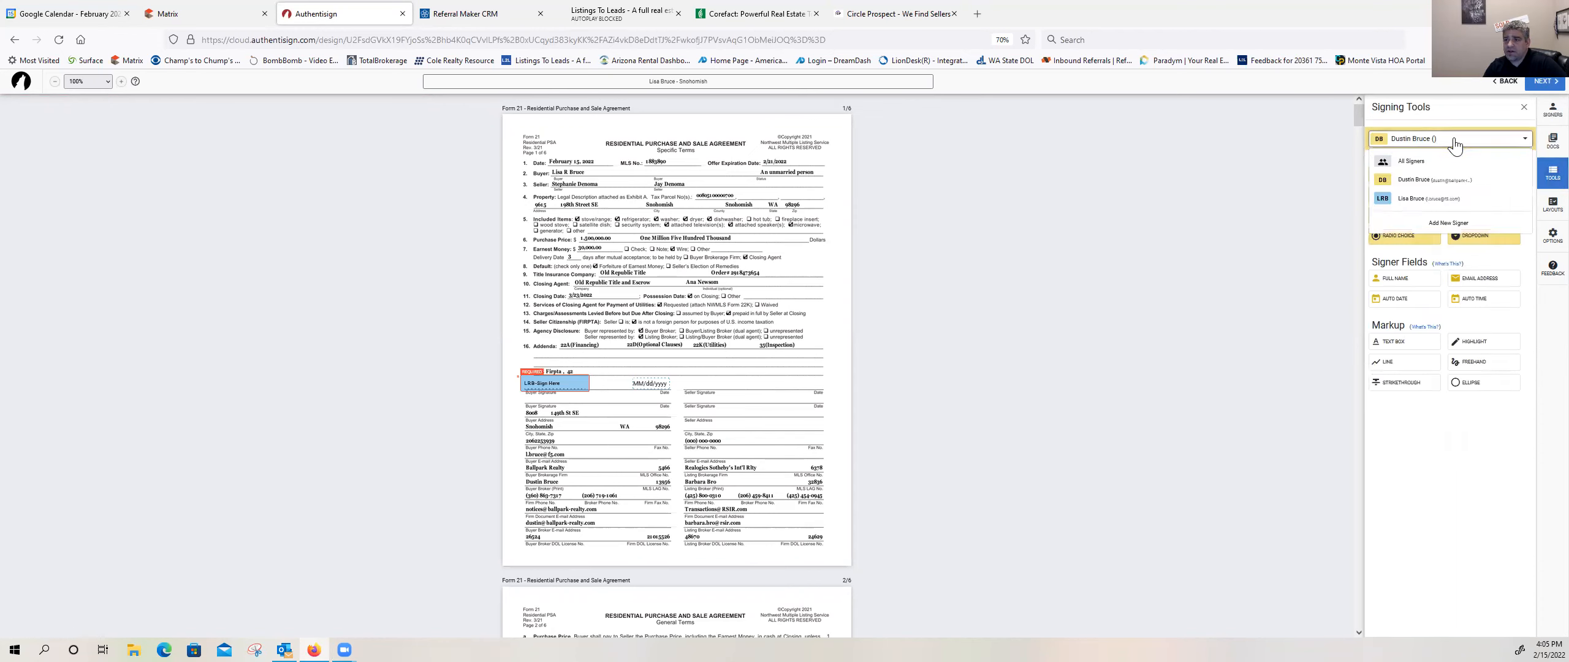
click(1412, 198)
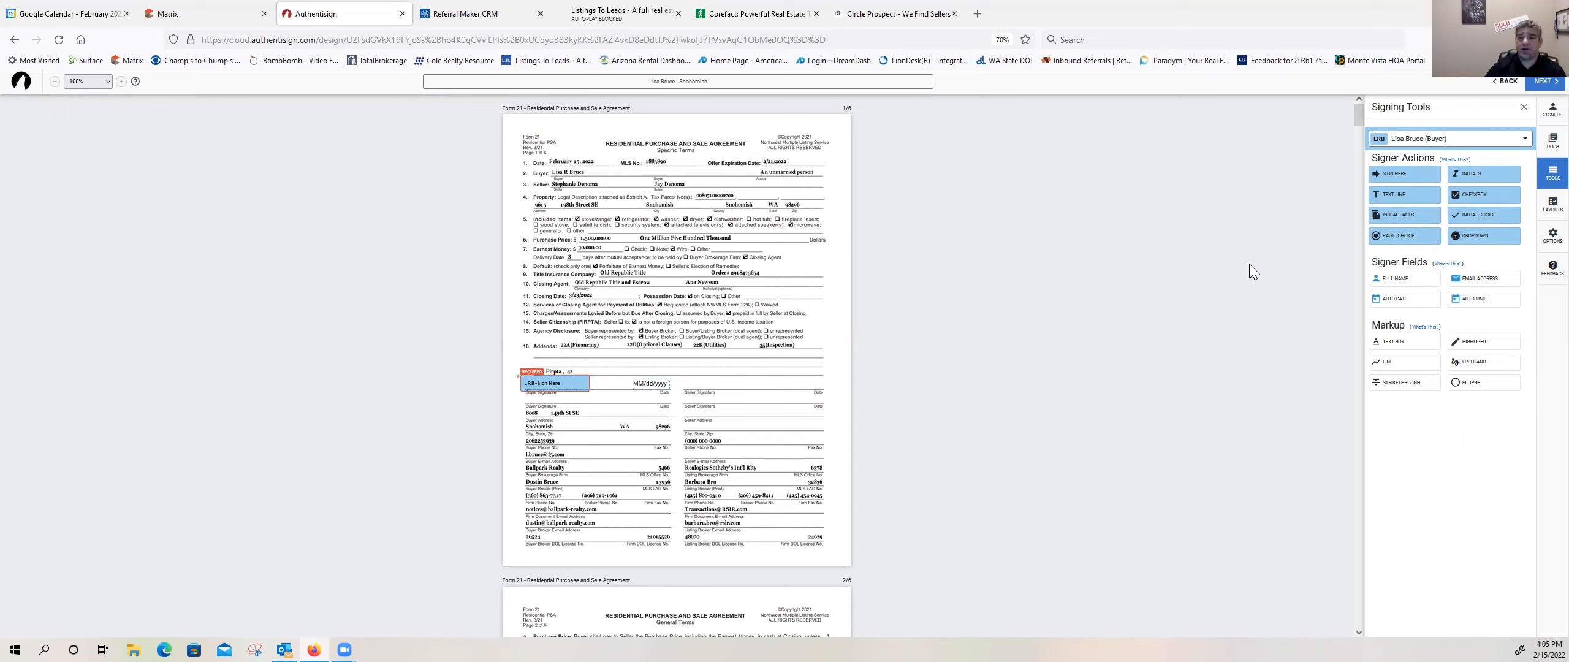
Step: Review the buyer's signature and initial blocks on every page of Form 21 and Form 22A, up to Form 42
scroll(619, 340, down, 1)
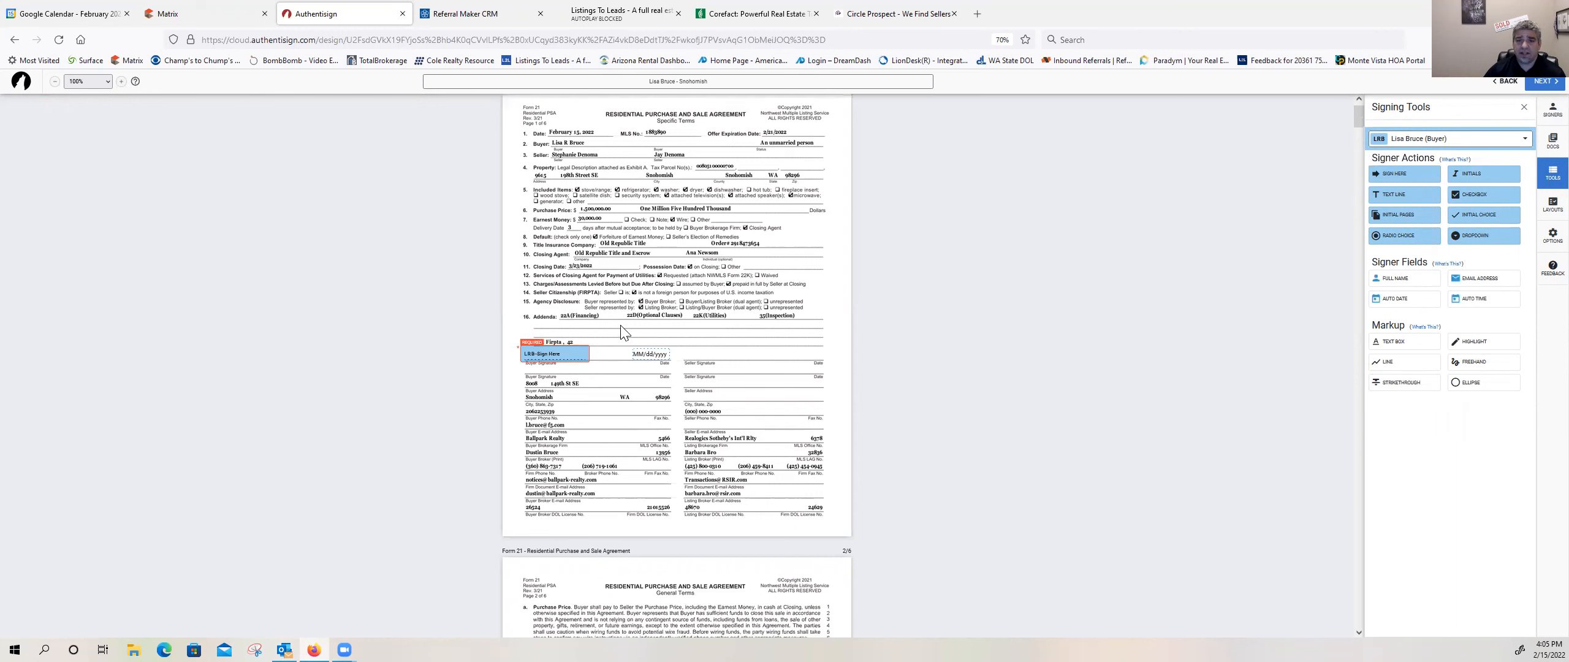
scroll(587, 331, down, 5)
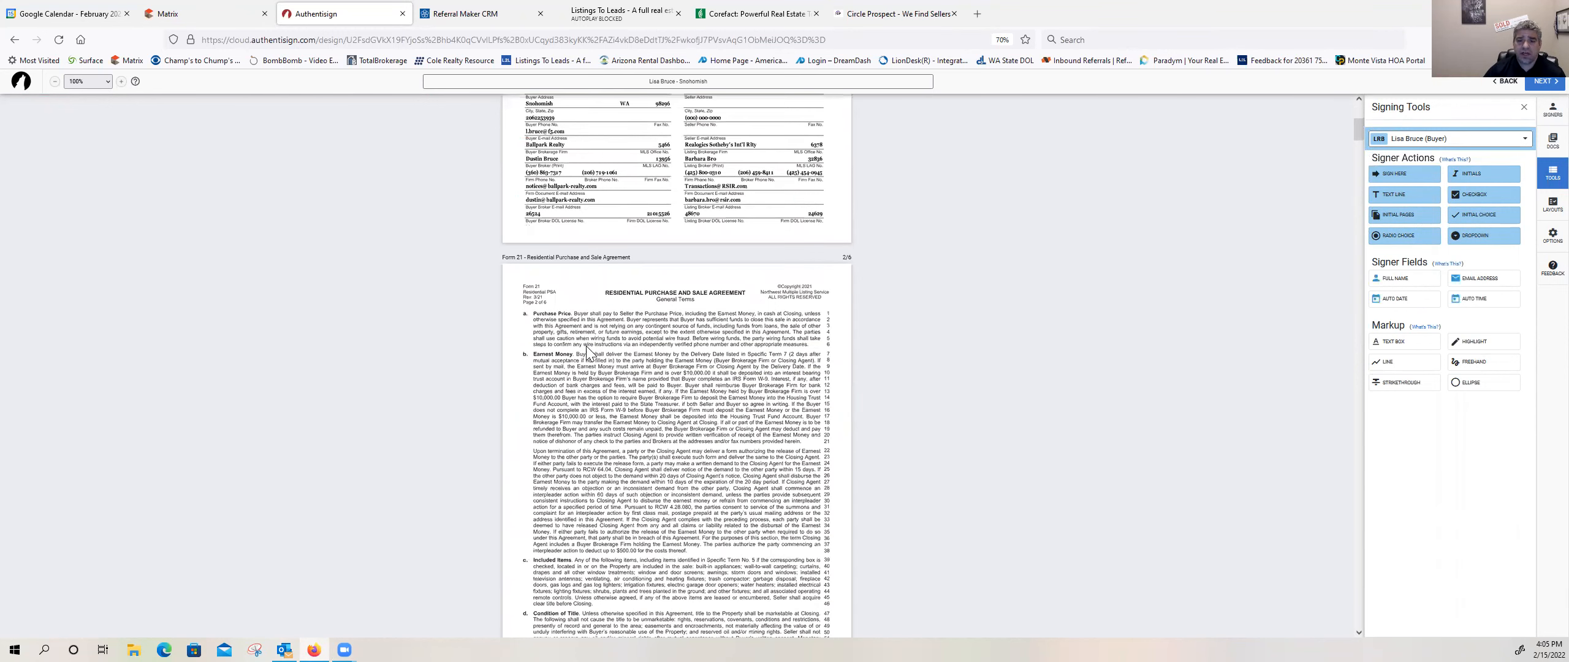
scroll(670, 569, down, 3)
scroll(649, 434, down, 3)
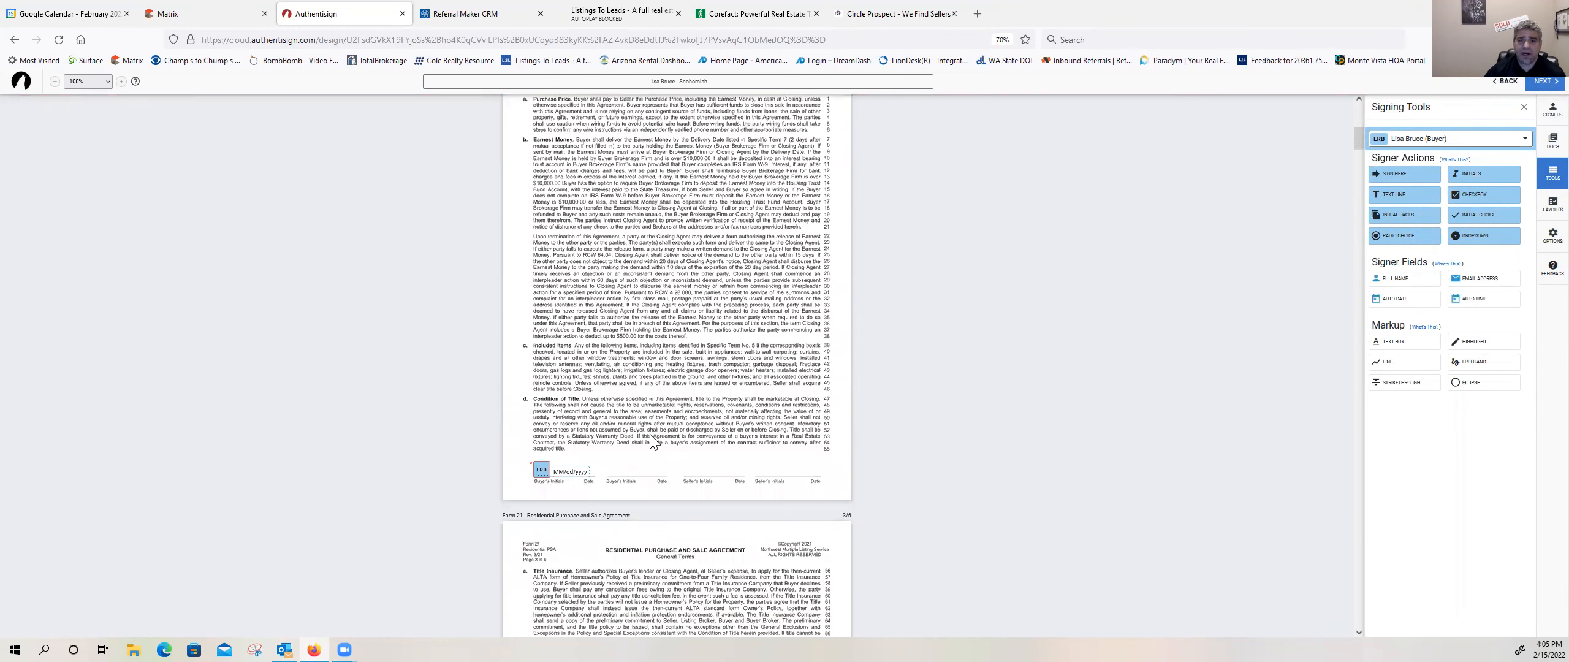
scroll(643, 446, down, 10)
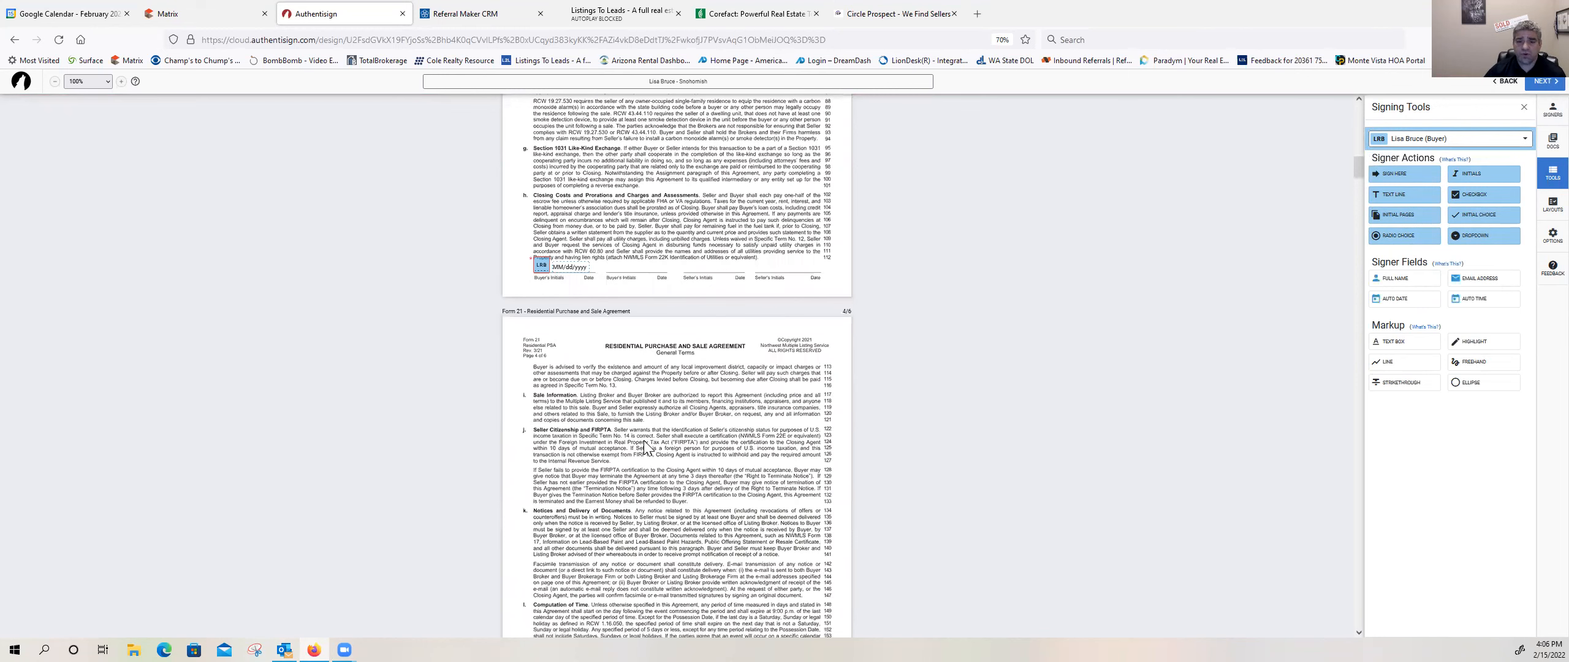
scroll(643, 441, down, 10)
scroll(643, 440, down, 10)
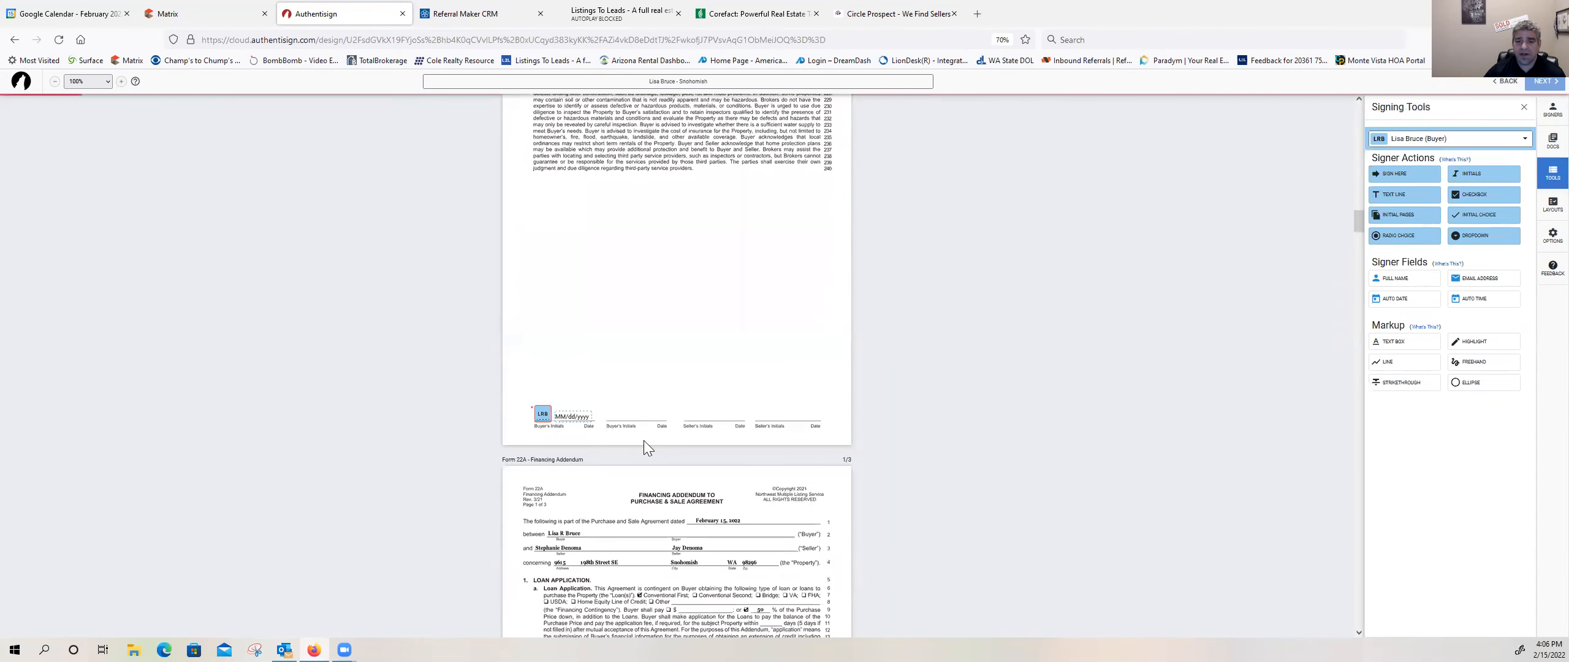
scroll(644, 441, down, 8)
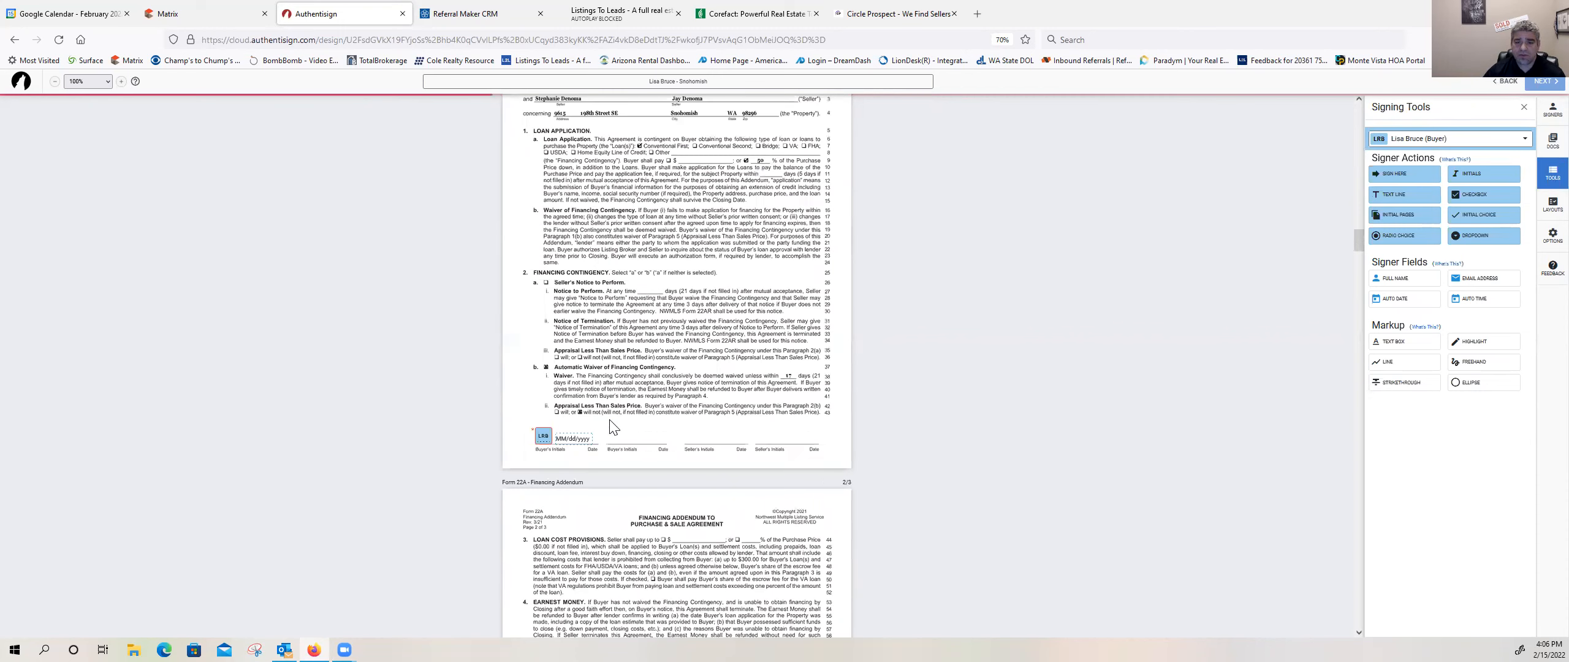
scroll(613, 427, down, 5)
scroll(611, 425, down, 6)
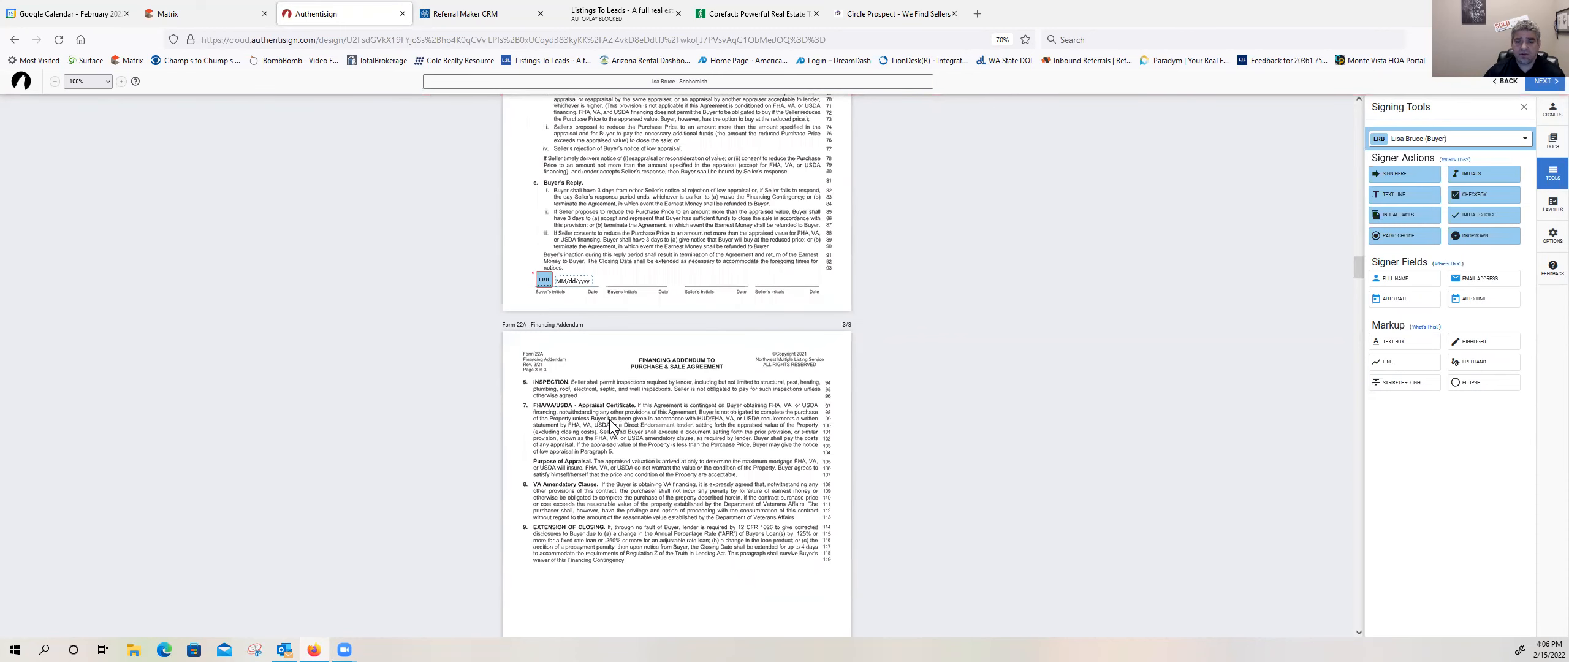
scroll(610, 424, down, 10)
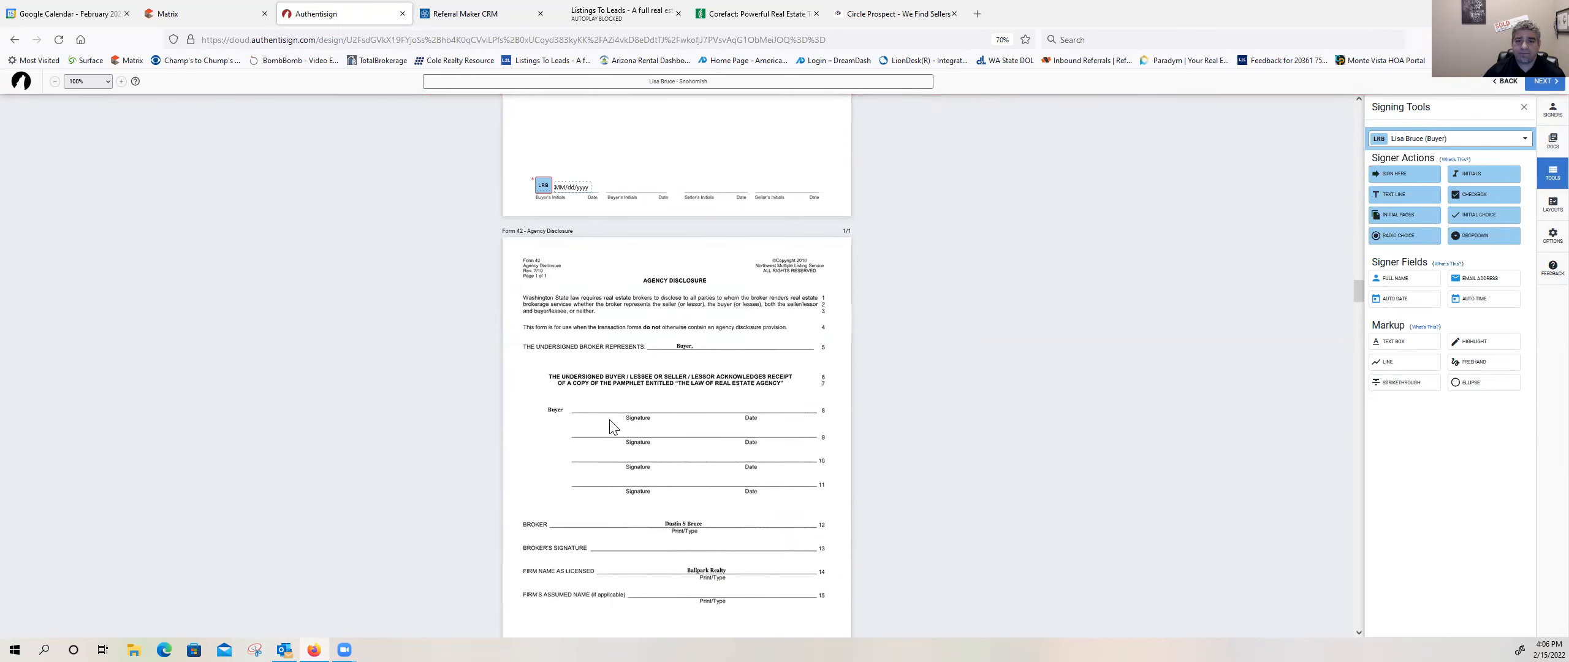
Step: Place a Sign Here block for the buyer on the first Buyer line of Form 42, with its date above the Date label
scroll(634, 395, down, 1)
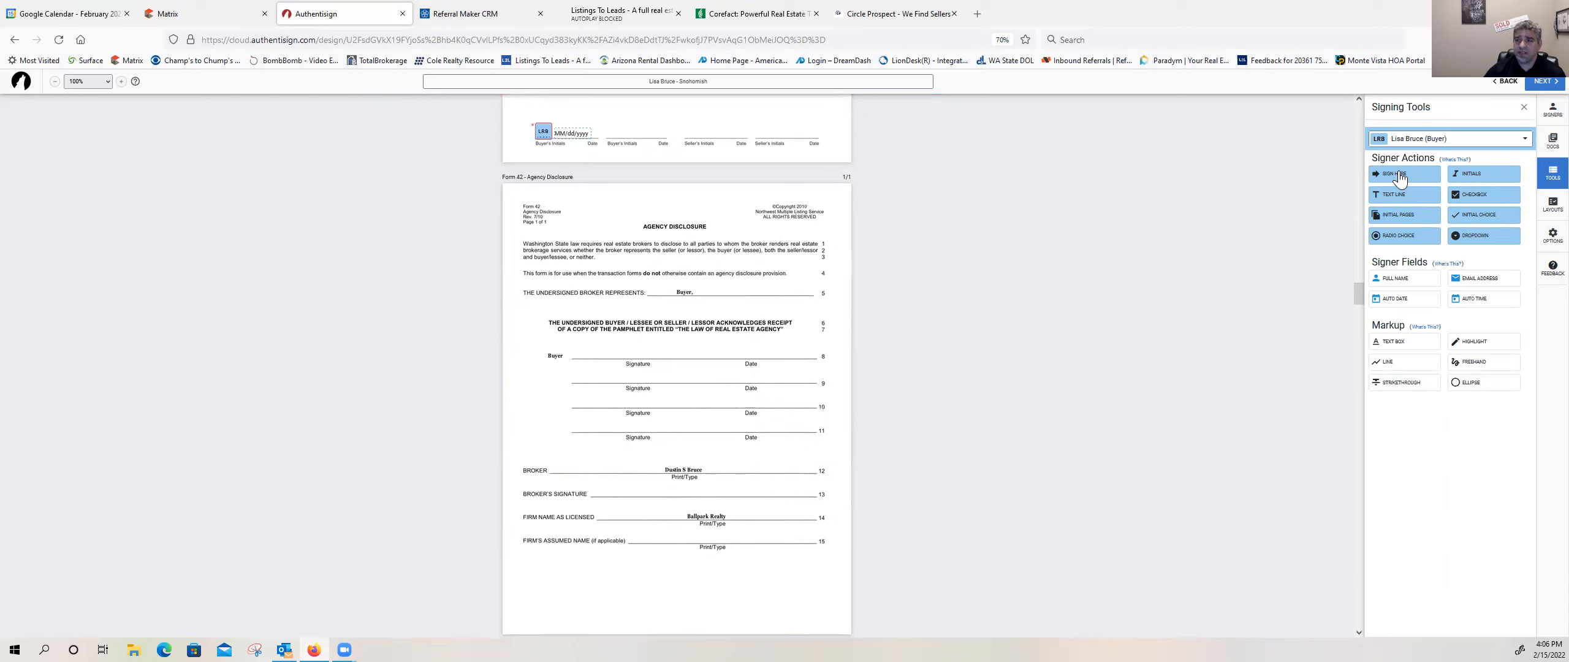
mouse_move(1401, 180)
mouse_down()
mouse_move(570, 325)
mouse_move(577, 341)
mouse_up()
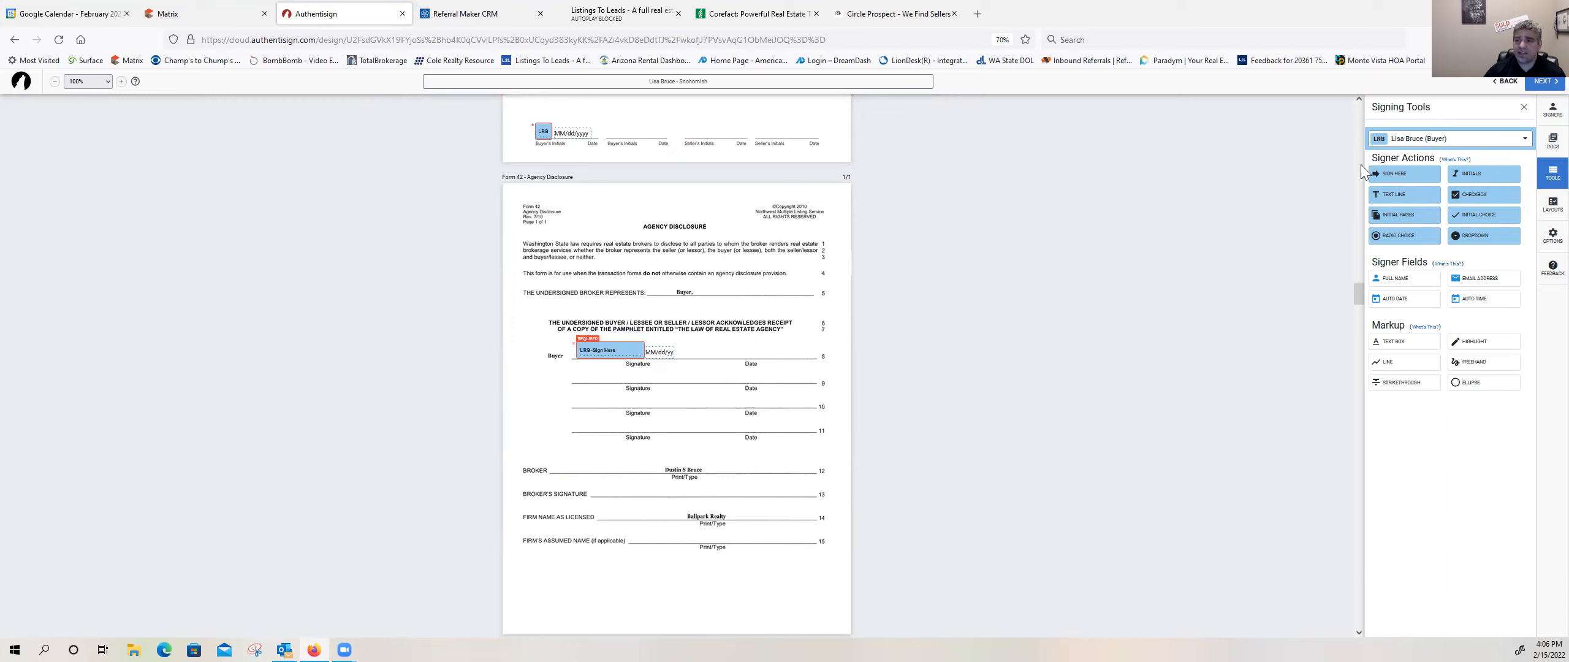
drag(659, 352, 754, 347)
Step: Place a Sign Here block and date for the buyer broker on the Broker's Signature line of Form 42
click(1430, 146)
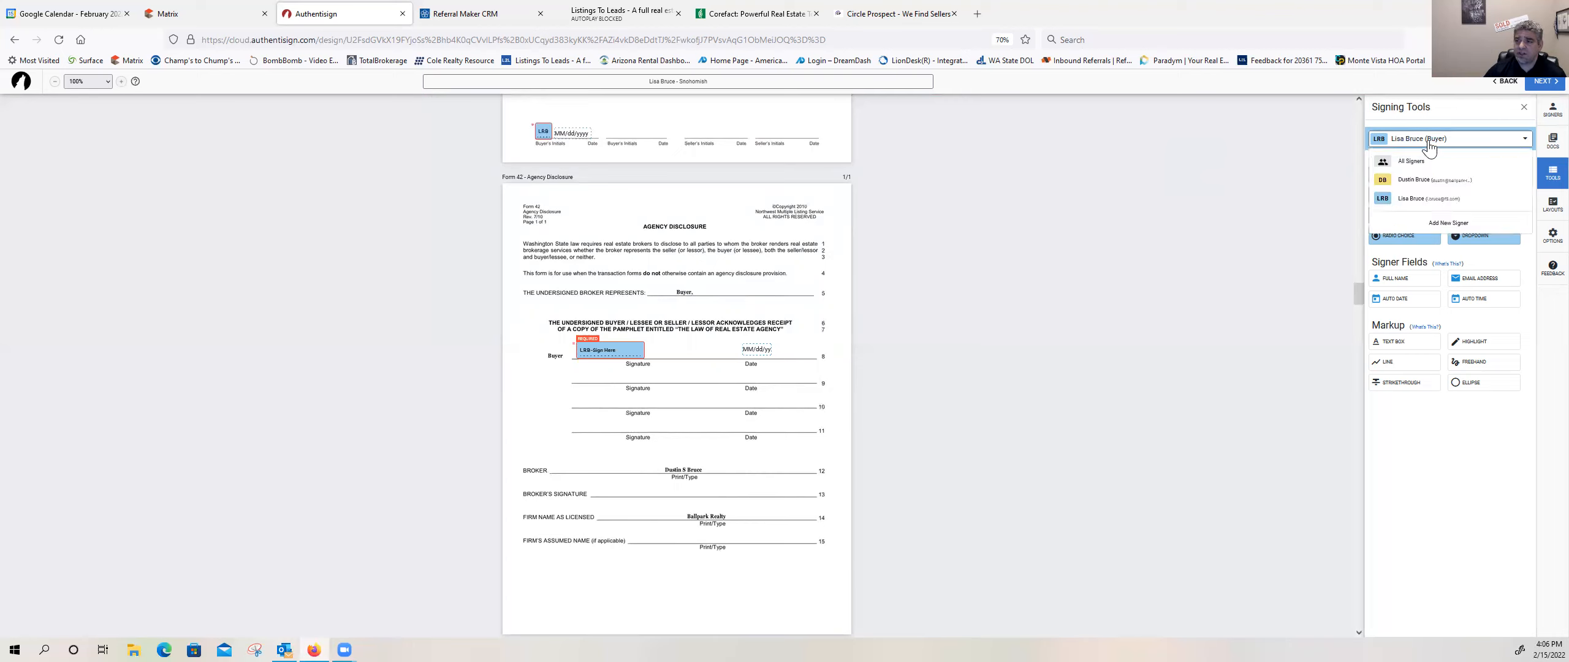
click(1421, 190)
mouse_move(1420, 185)
mouse_down()
mouse_move(1025, 363)
mouse_move(646, 477)
mouse_move(777, 488)
mouse_up()
click(729, 488)
click(768, 454)
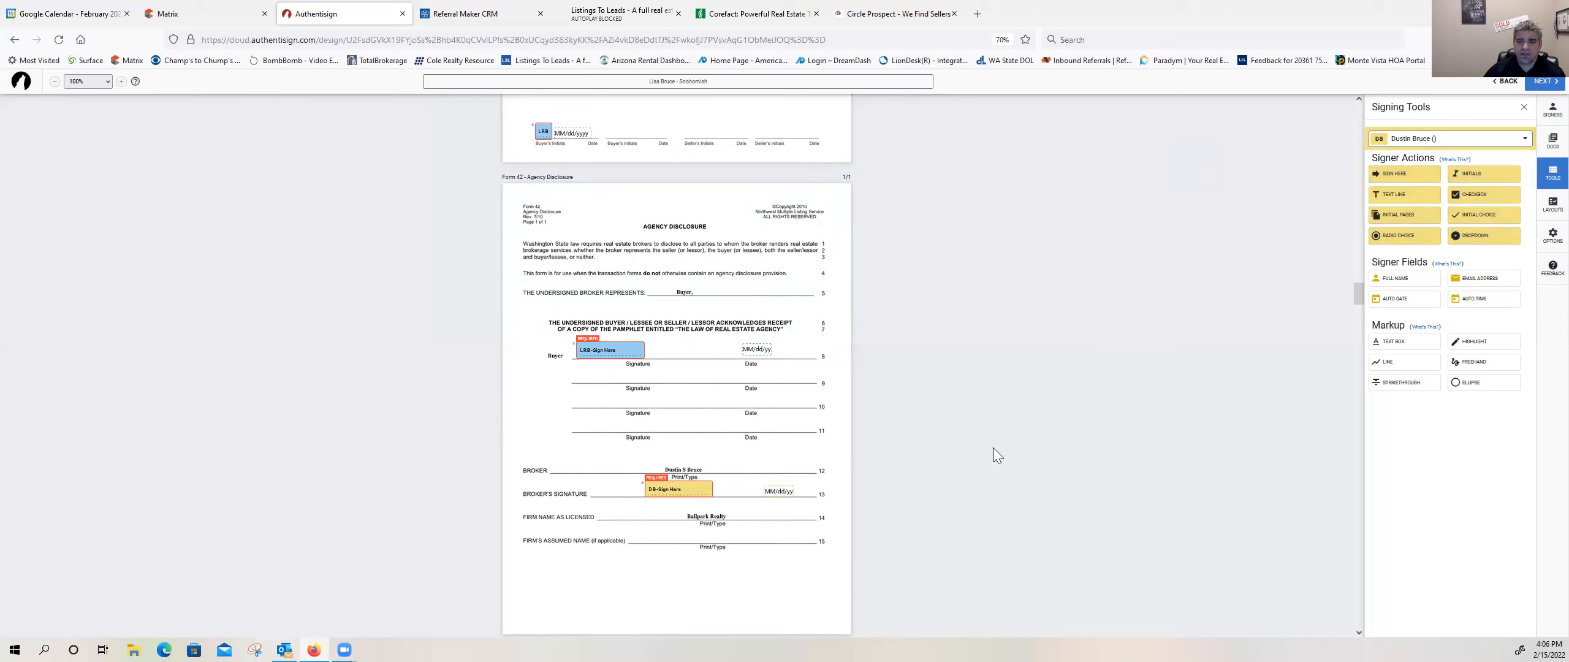
Step: Review the buyer's initial blocks on each page of the Form 35 Inspection Addendum and Form 22D Optional Clauses Addendum, up to the Legal document
scroll(760, 354, down, 5)
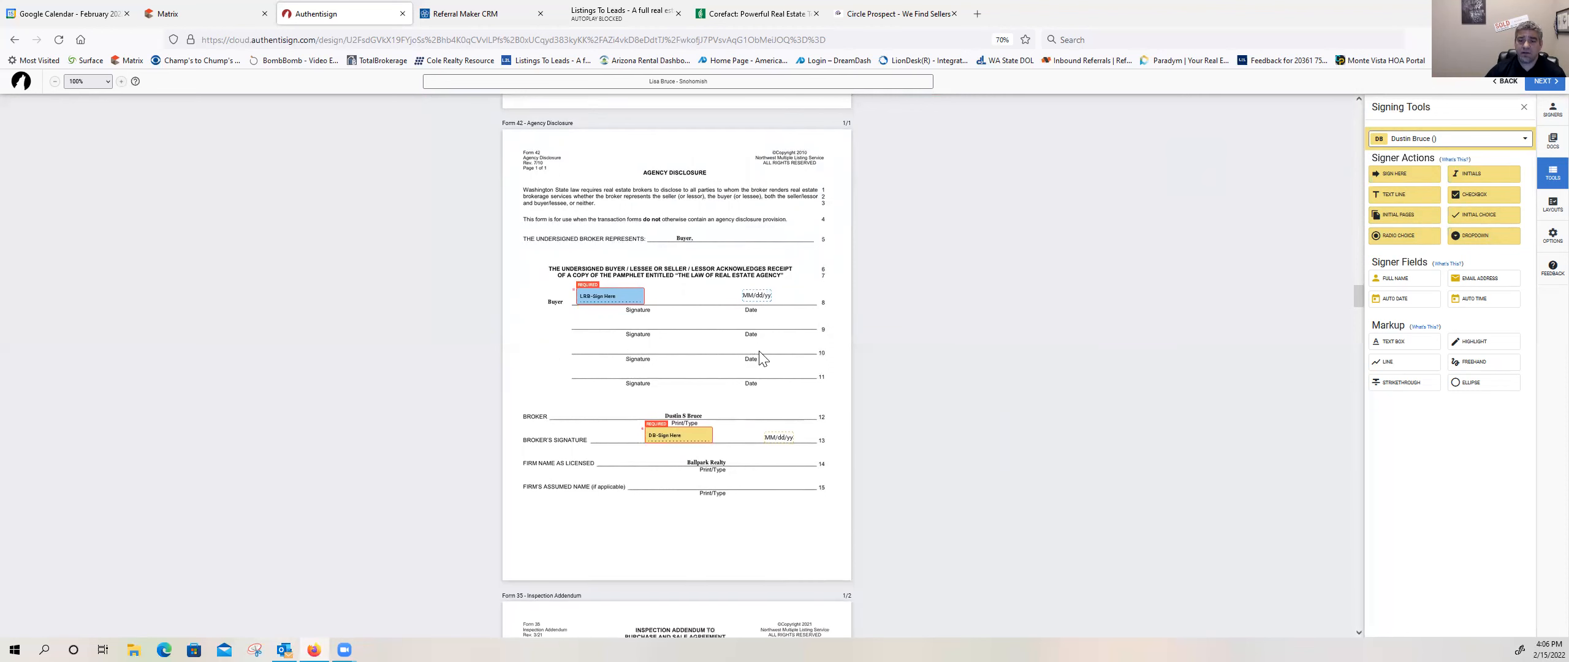
scroll(760, 358, down, 5)
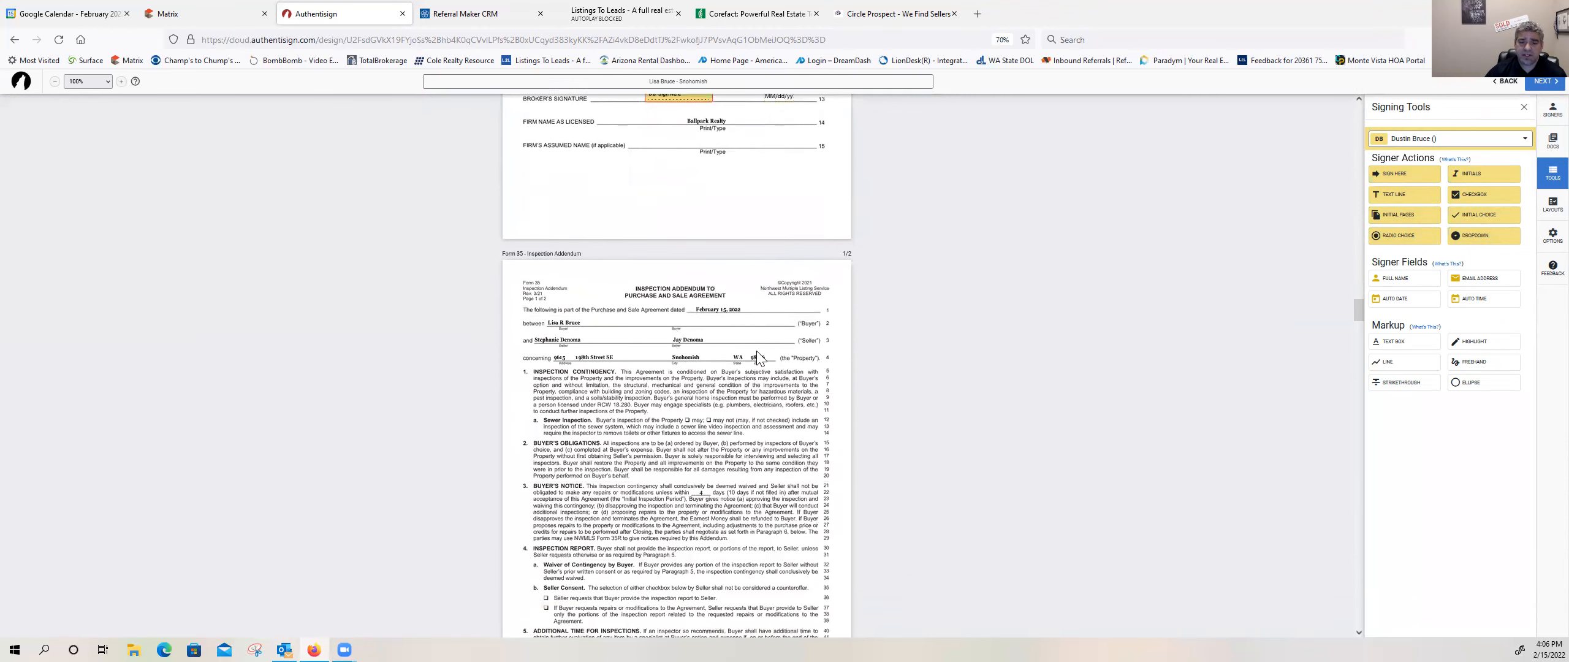
scroll(756, 358, down, 1)
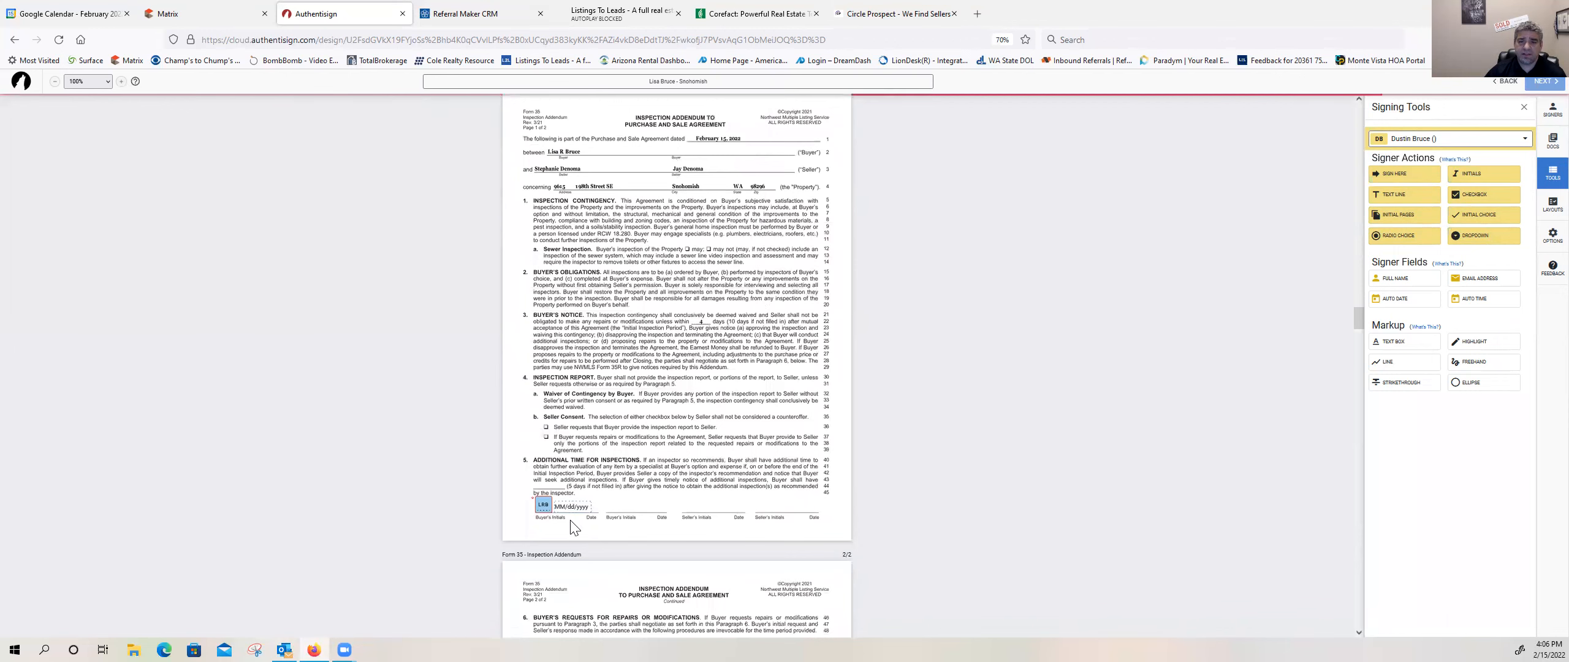
scroll(583, 500, down, 1)
scroll(583, 498, down, 8)
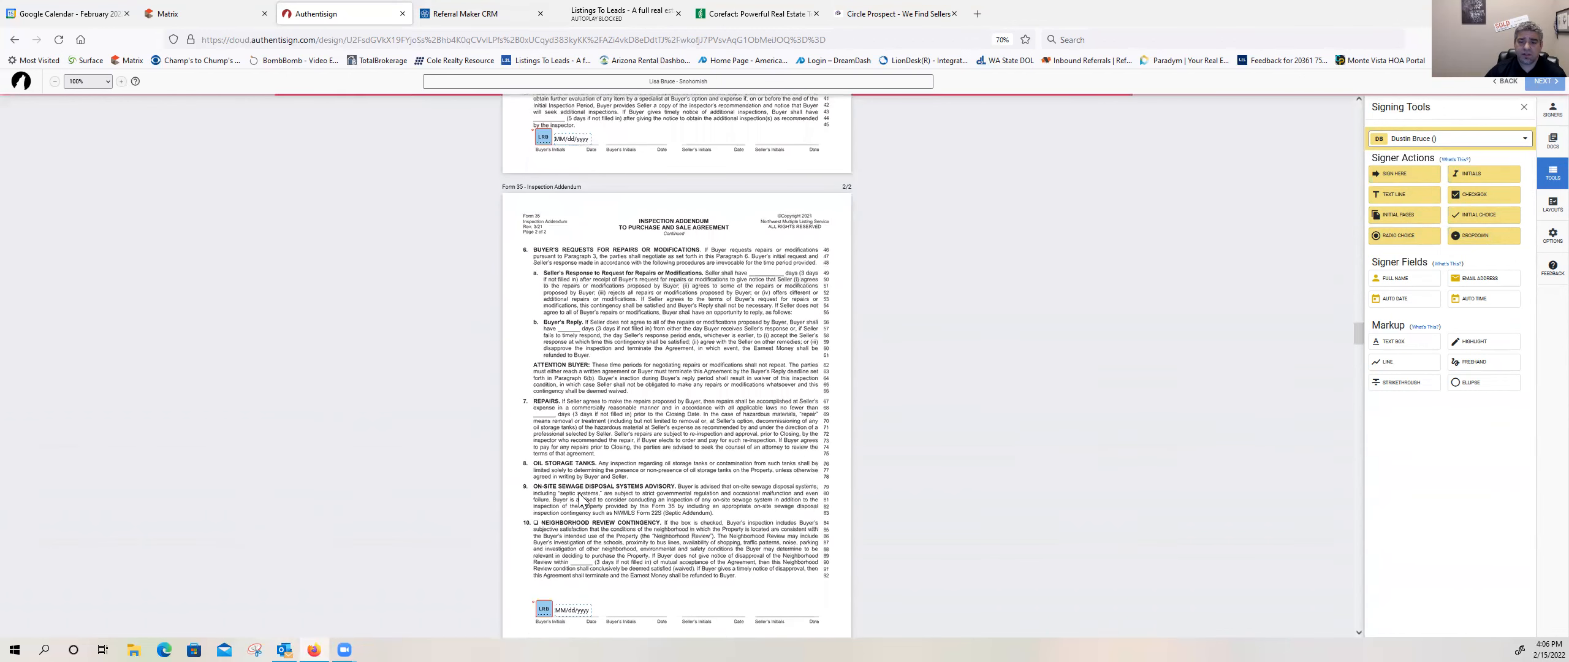
scroll(669, 471, down, 6)
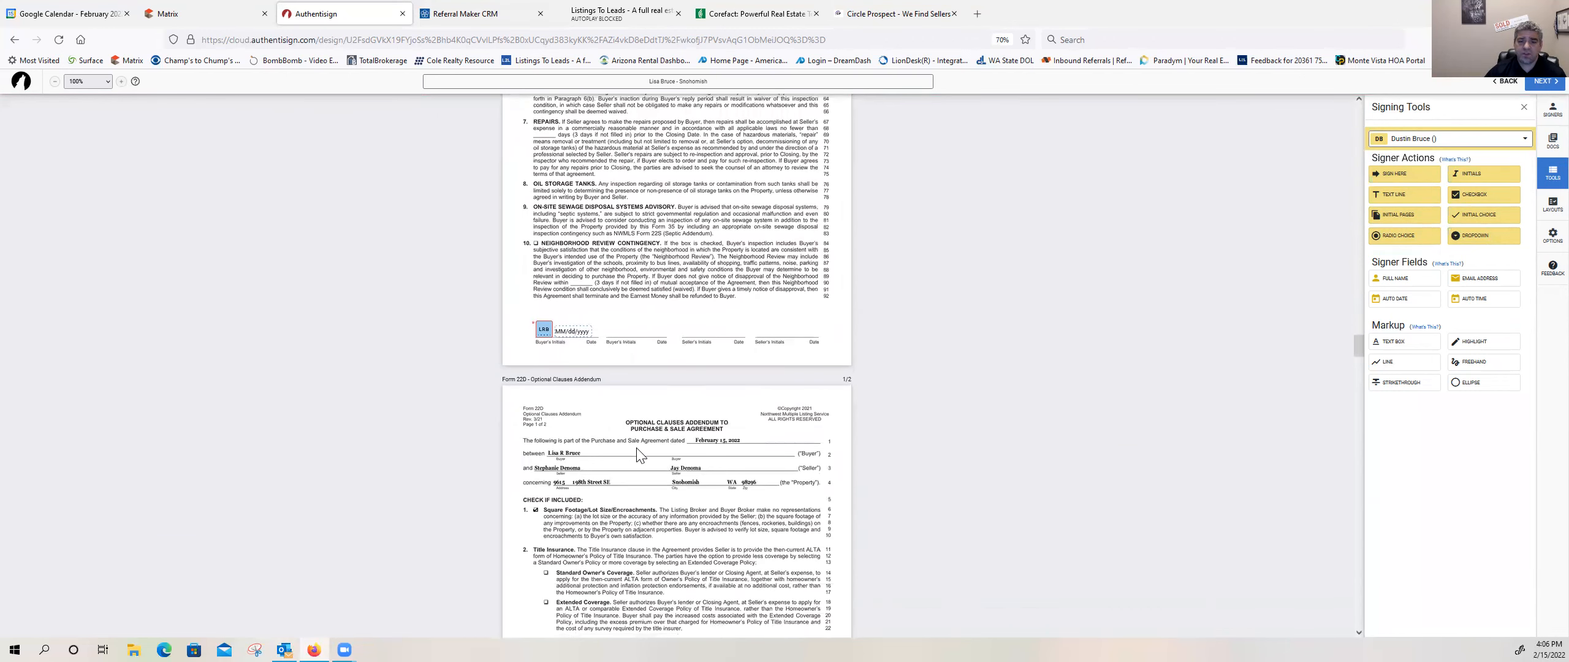
scroll(627, 423, down, 7)
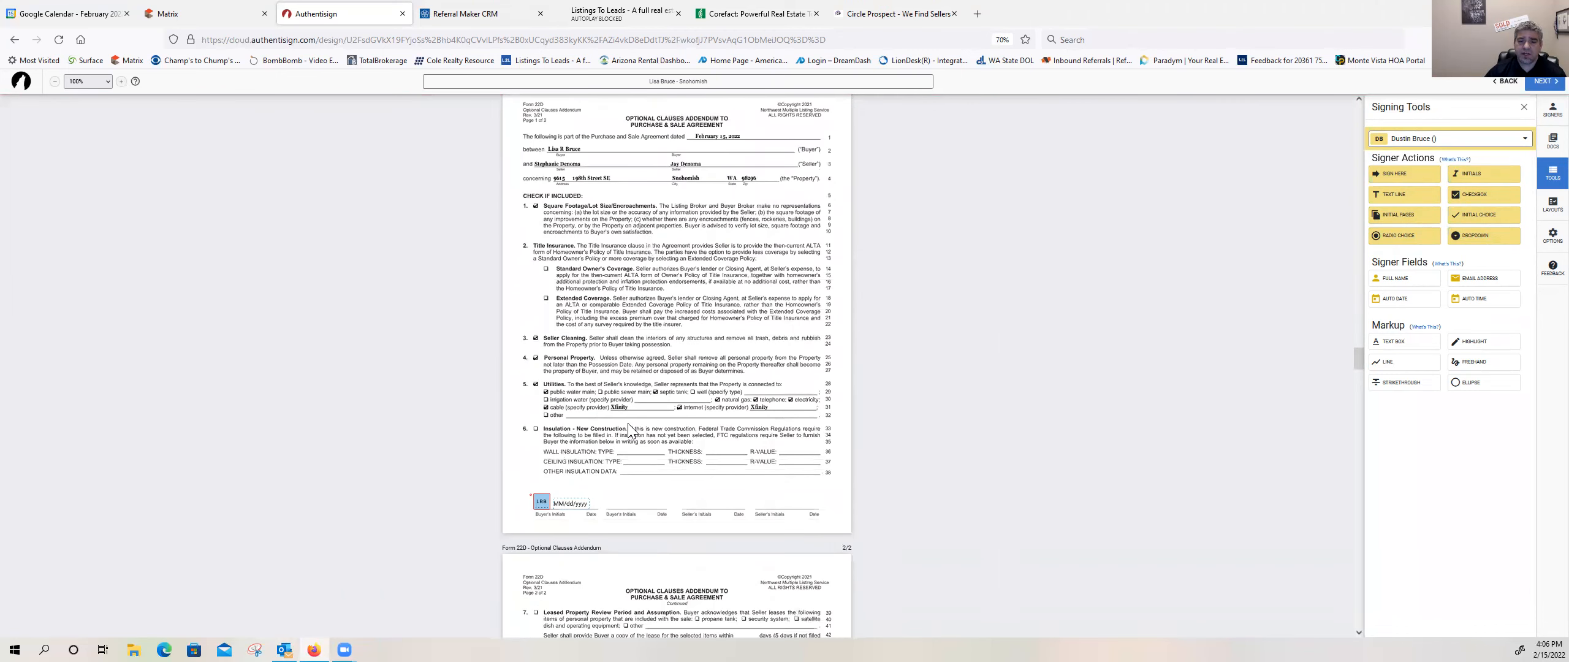
scroll(626, 429, down, 9)
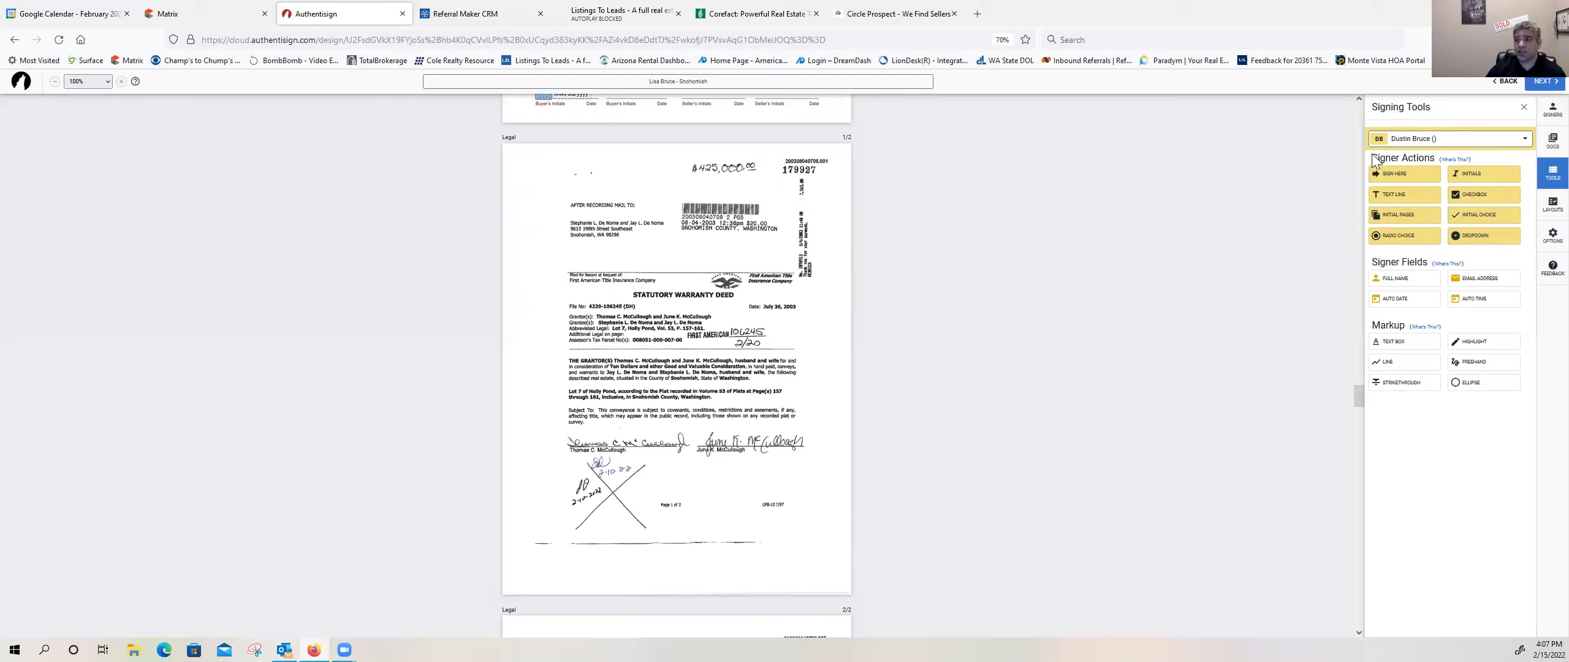
Step: Make the buyer the active signer and place a dated initials block beside the crossed lines on both pages of the Legal document
click(1402, 141)
click(1410, 199)
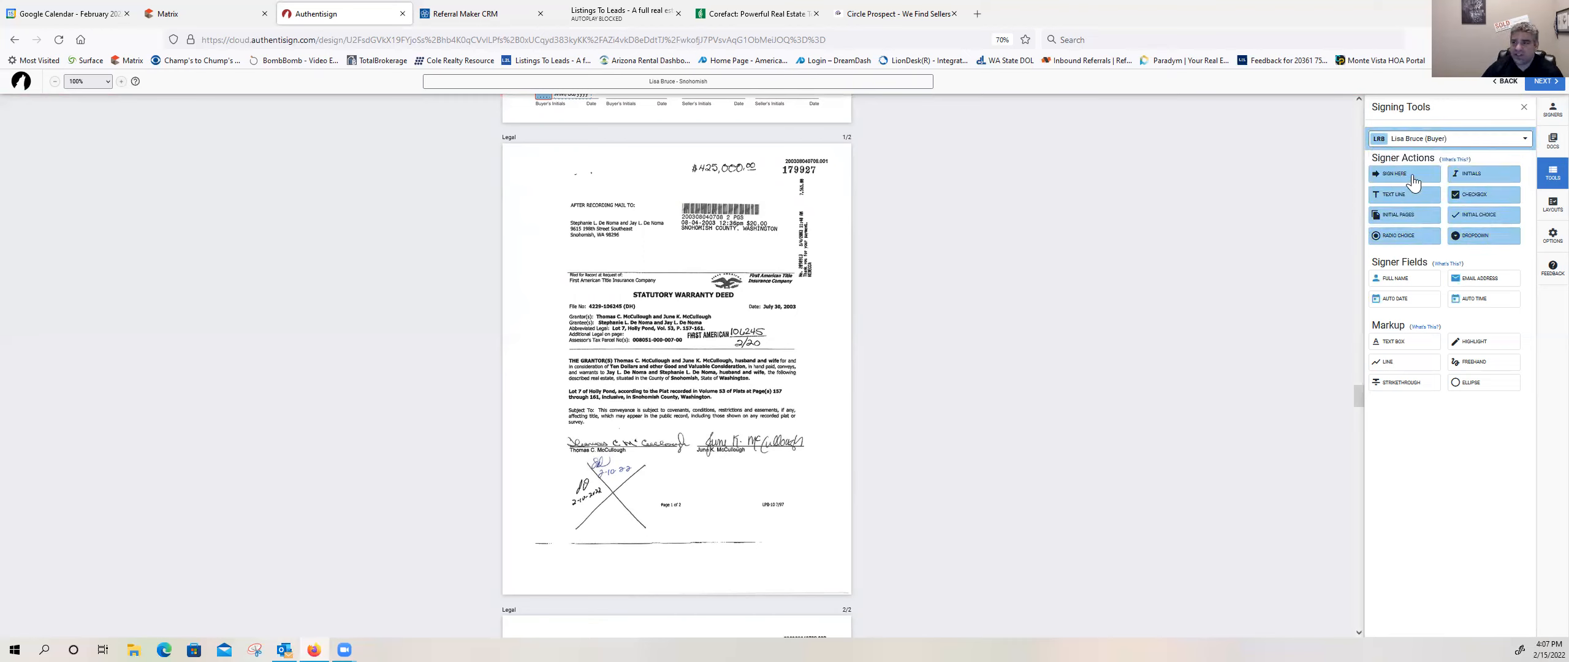
drag(1479, 178, 643, 490)
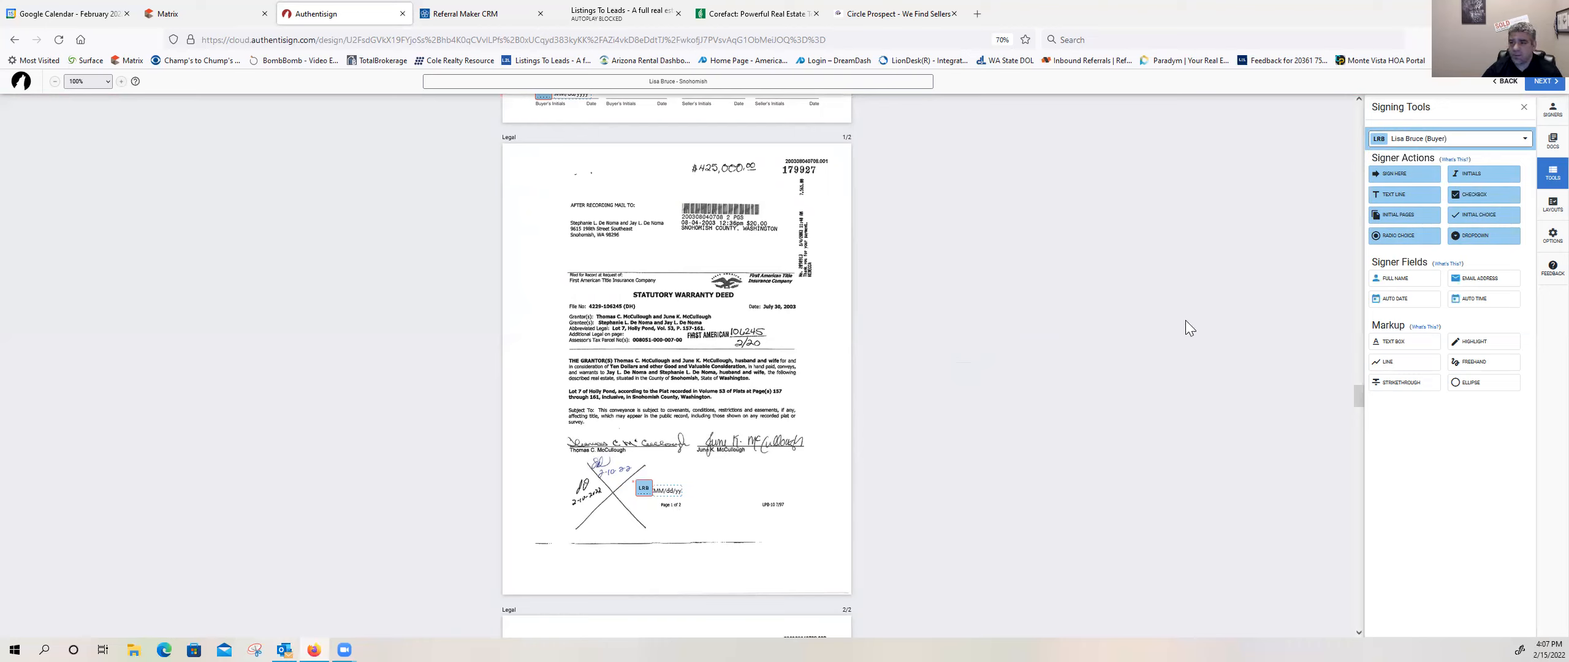
scroll(800, 434, down, 5)
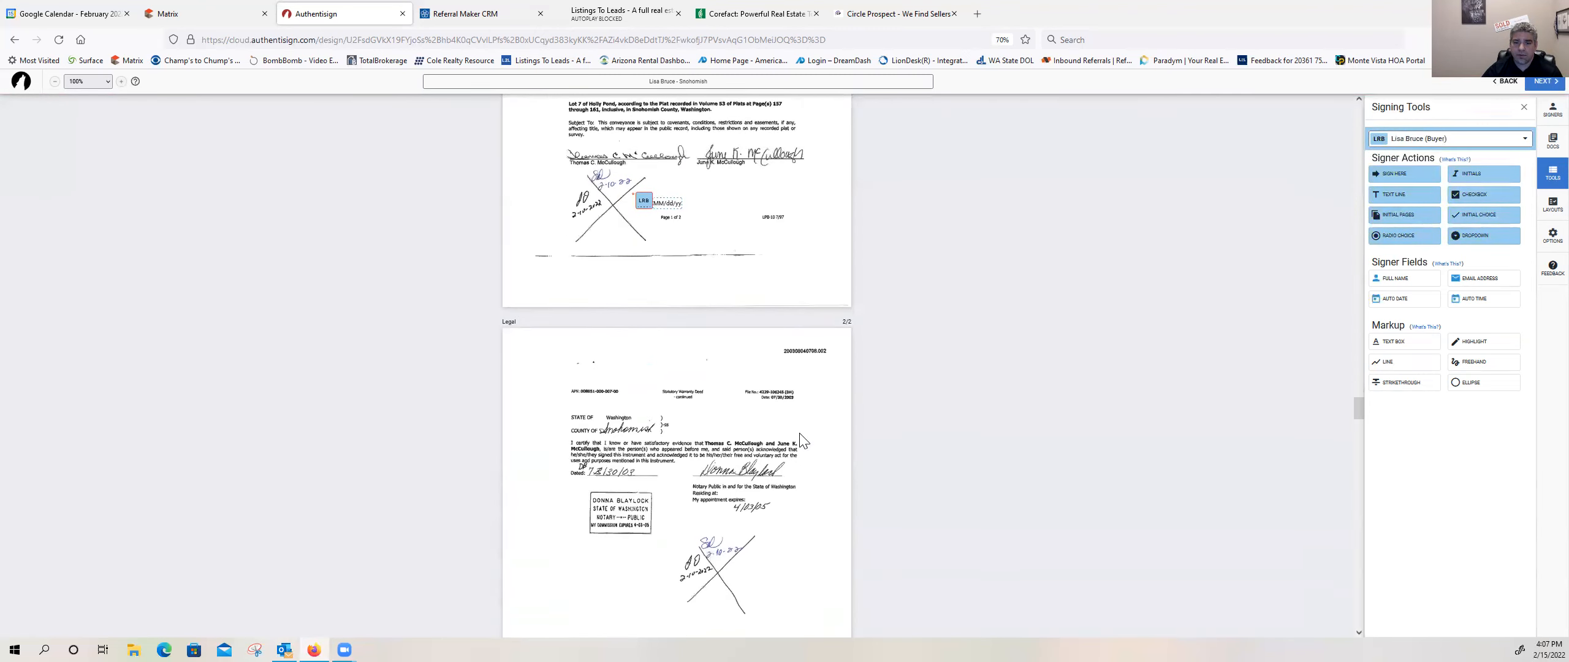
scroll(800, 434, down, 1)
drag(1469, 178, 736, 425)
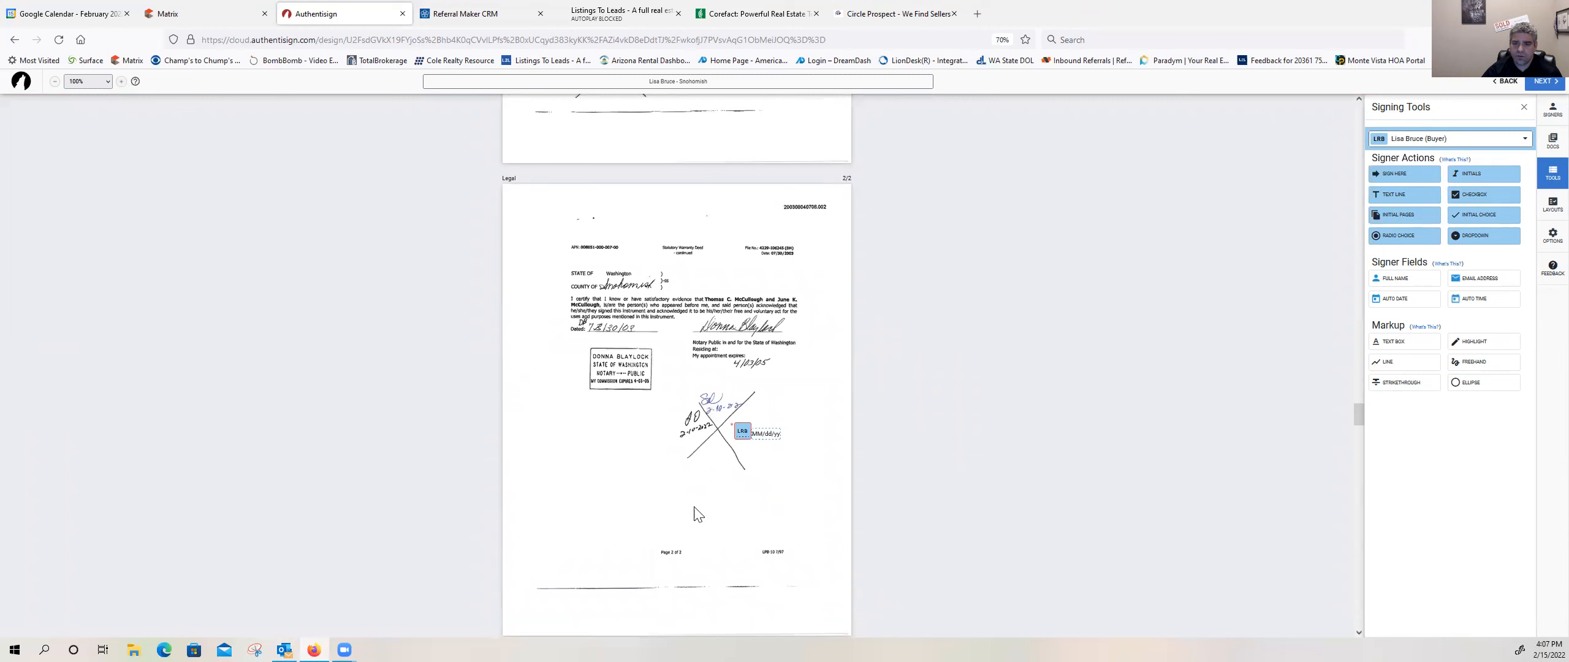
Step: Examine the Form 22E FIRPTA Certification and all Form 17 seller disclosure pages for places the buyer must sign
scroll(694, 513, down, 3)
scroll(695, 513, down, 4)
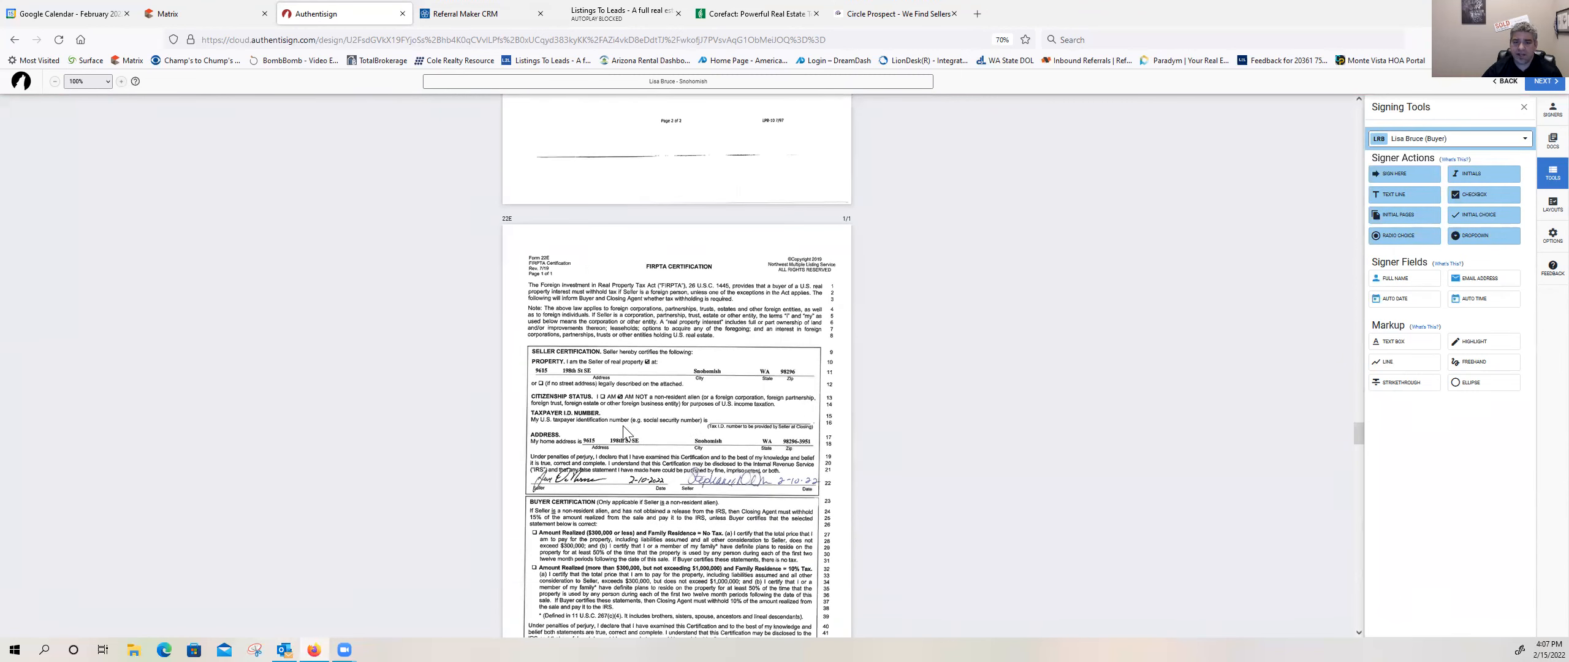
scroll(650, 494, down, 2)
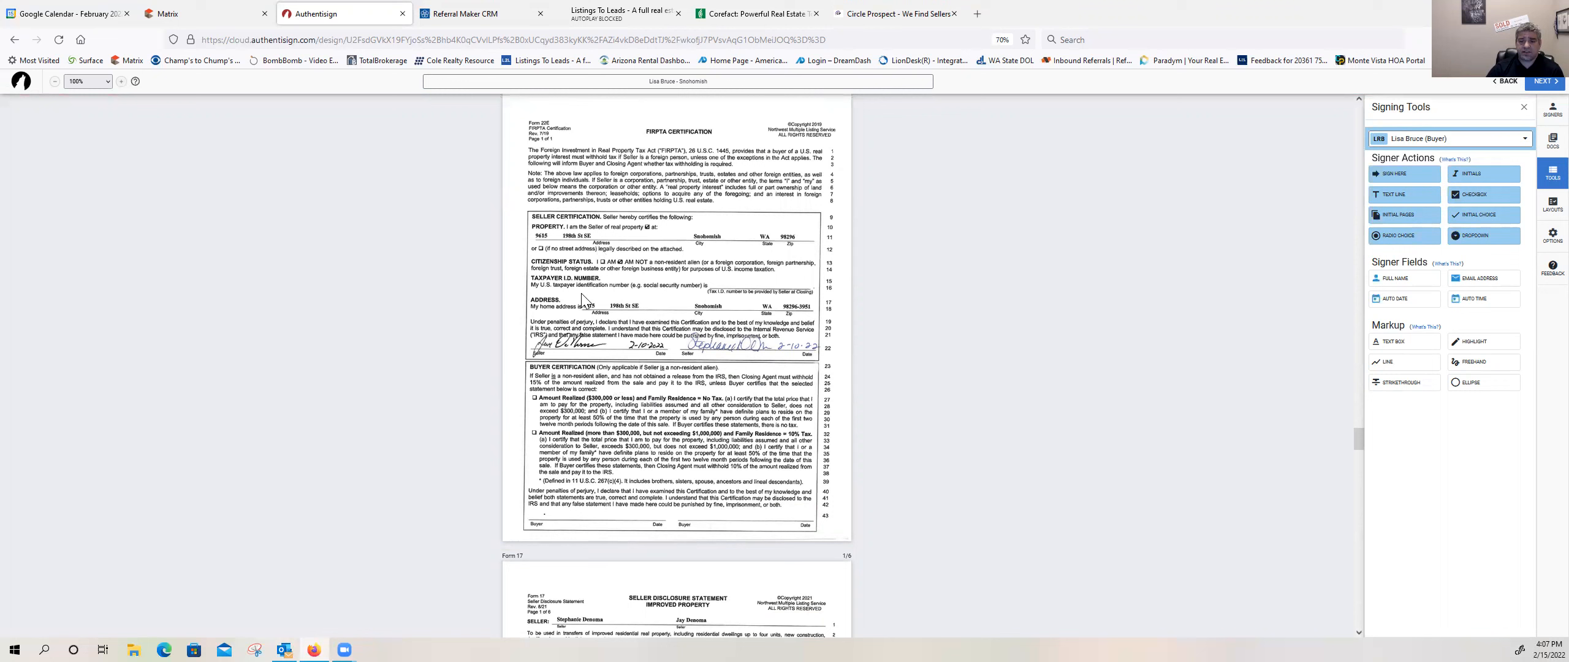
scroll(553, 322, down, 3)
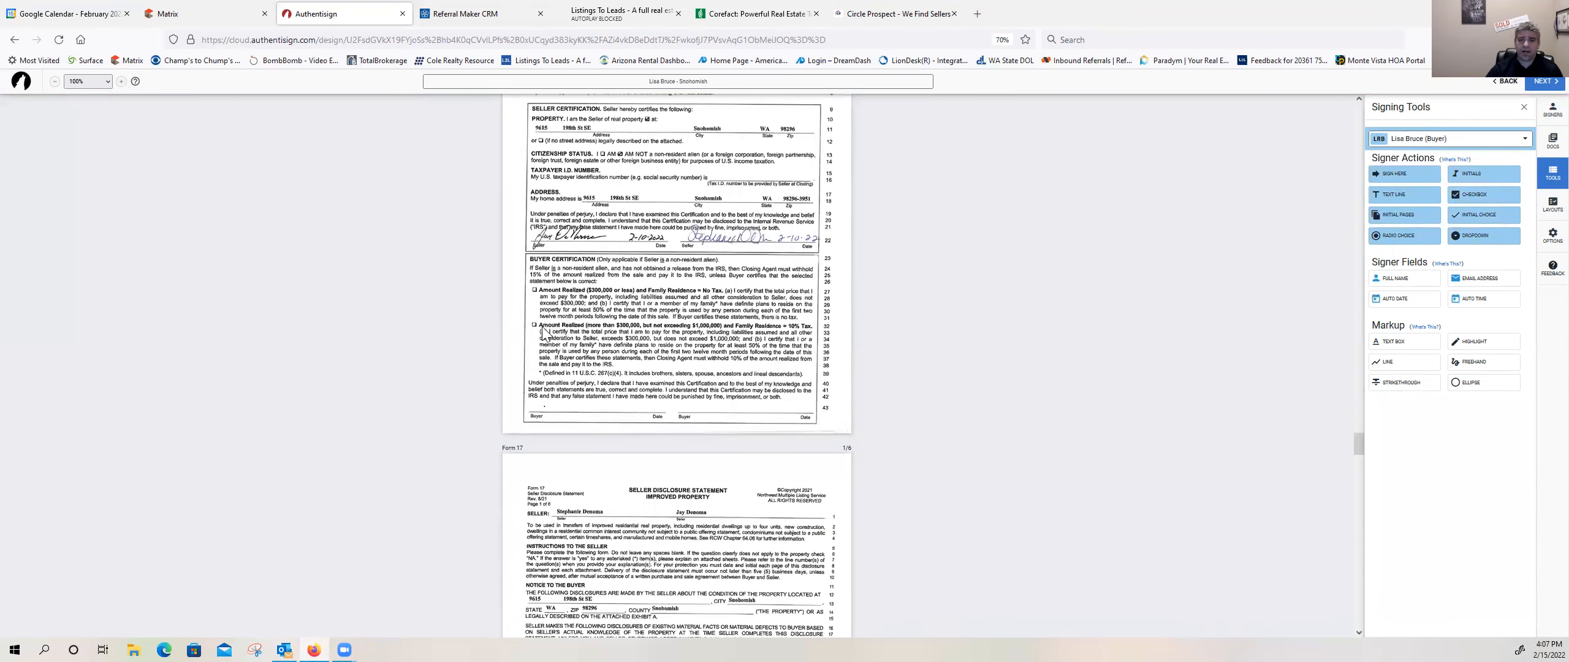
scroll(528, 346, down, 1)
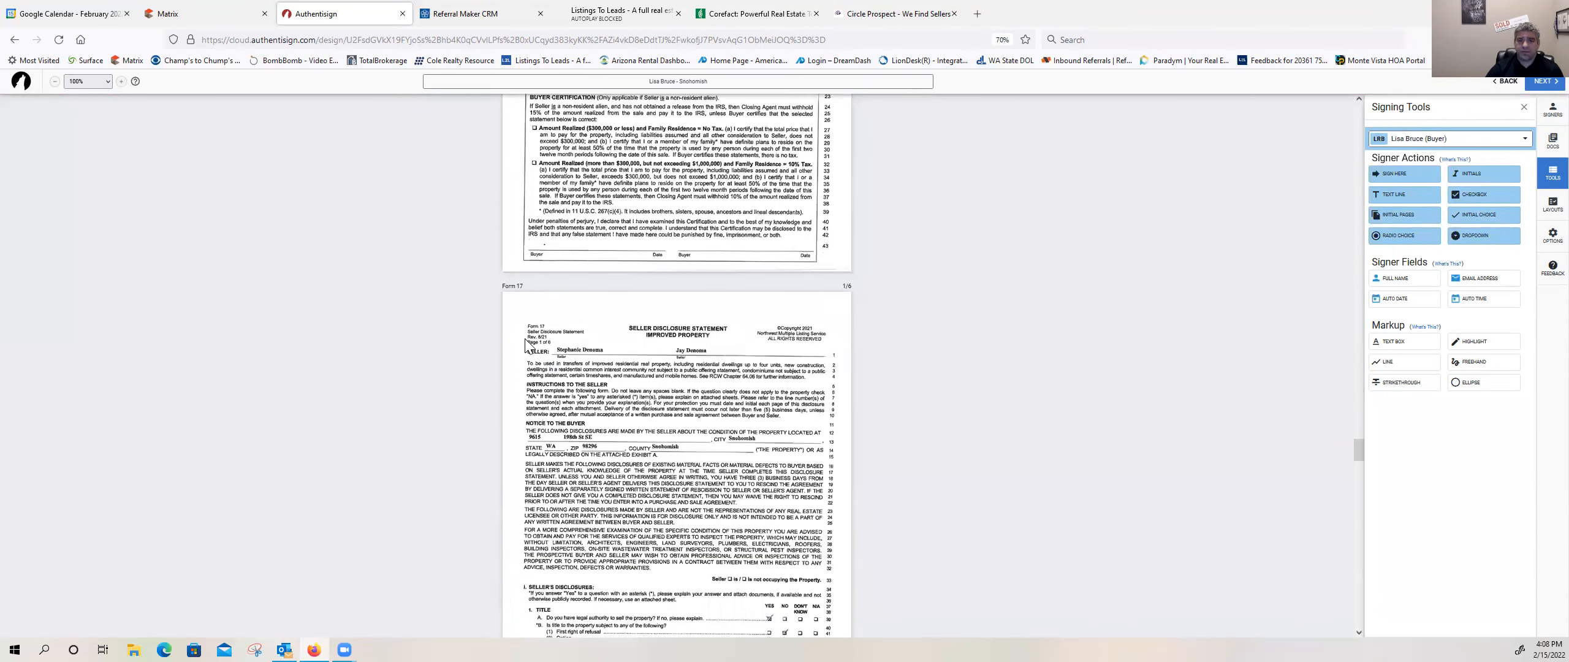
scroll(555, 332, down, 2)
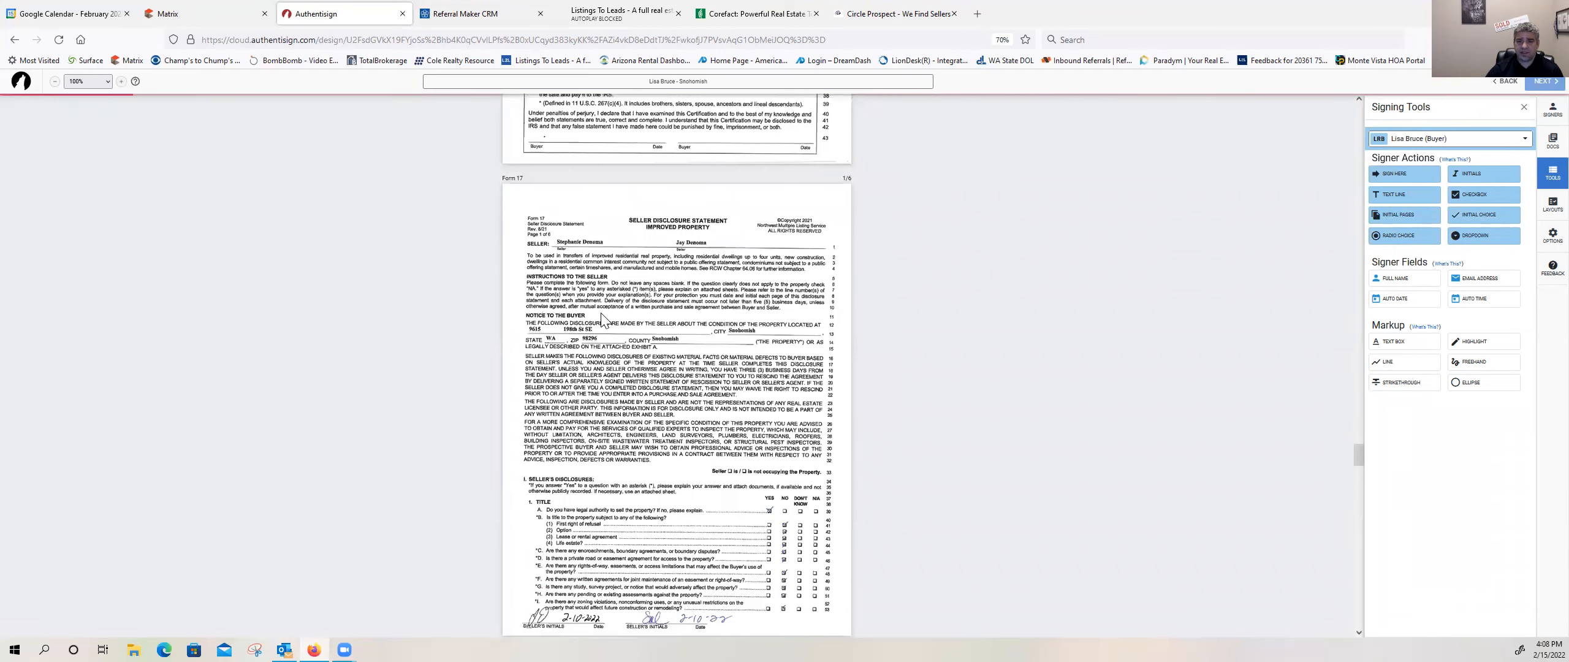
scroll(677, 459, down, 1)
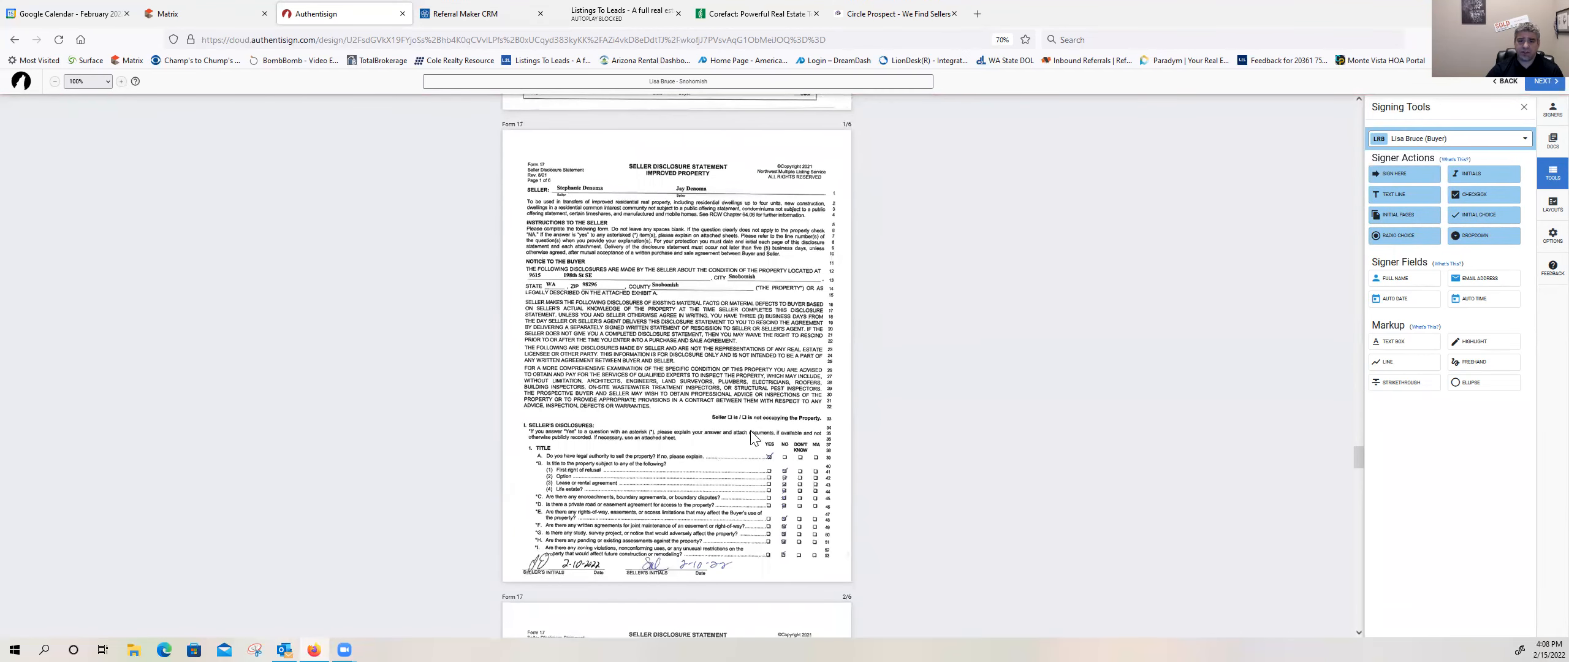
scroll(660, 412, down, 1)
scroll(659, 406, down, 2)
scroll(661, 411, down, 8)
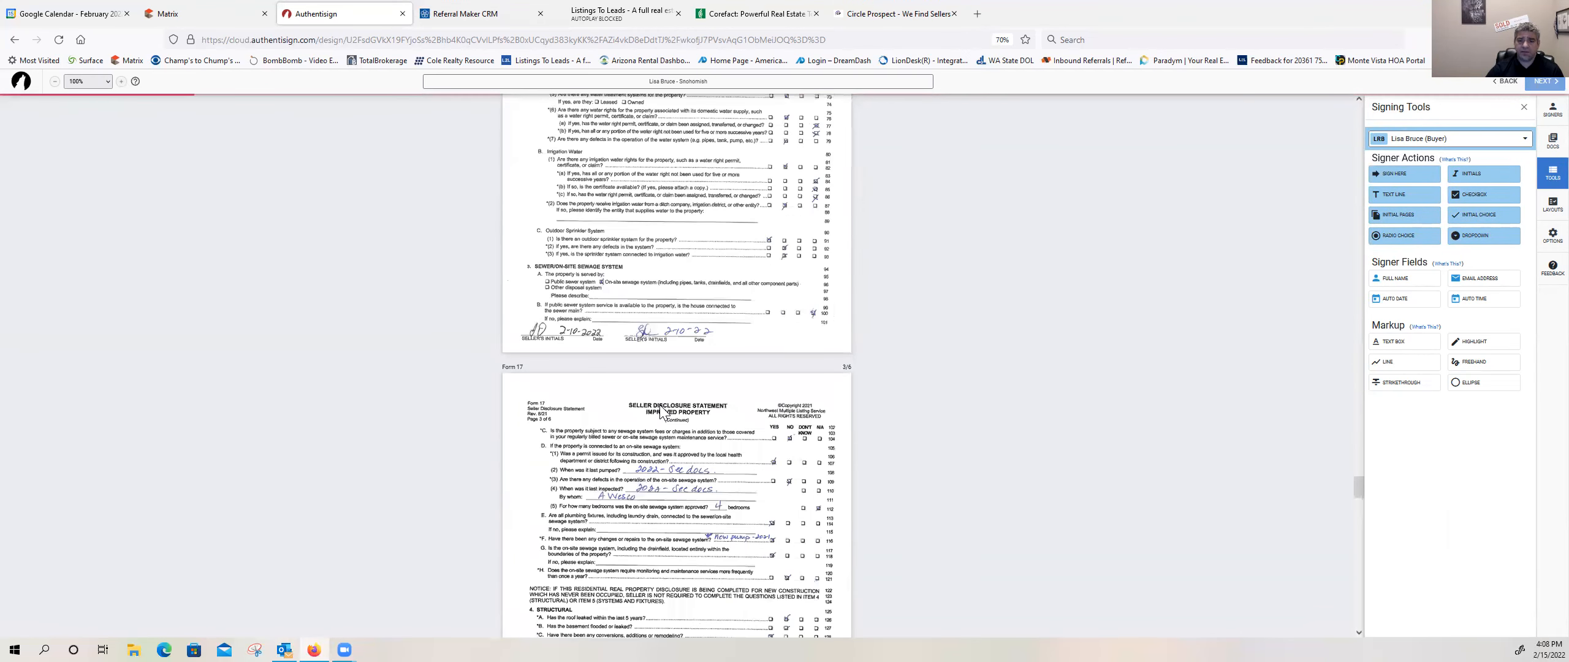
scroll(661, 412, down, 7)
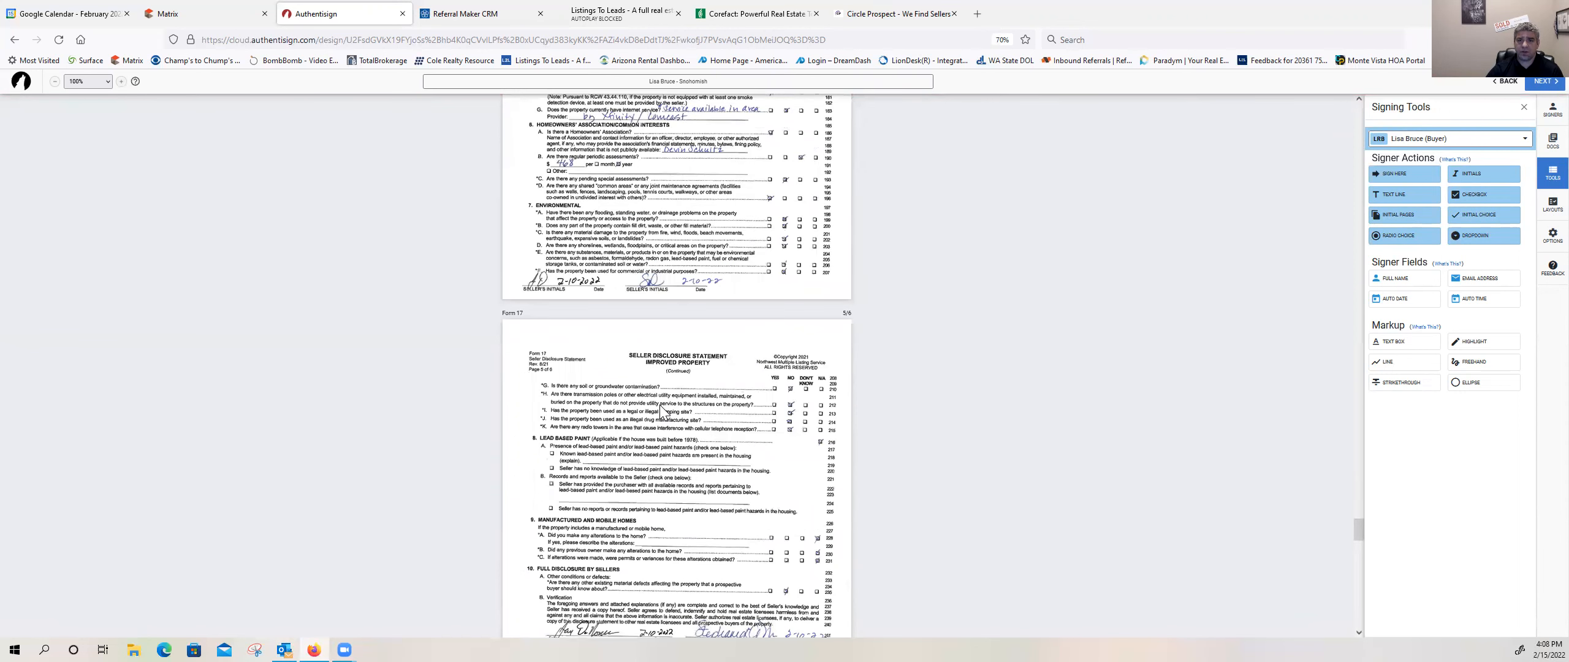
scroll(661, 410, down, 5)
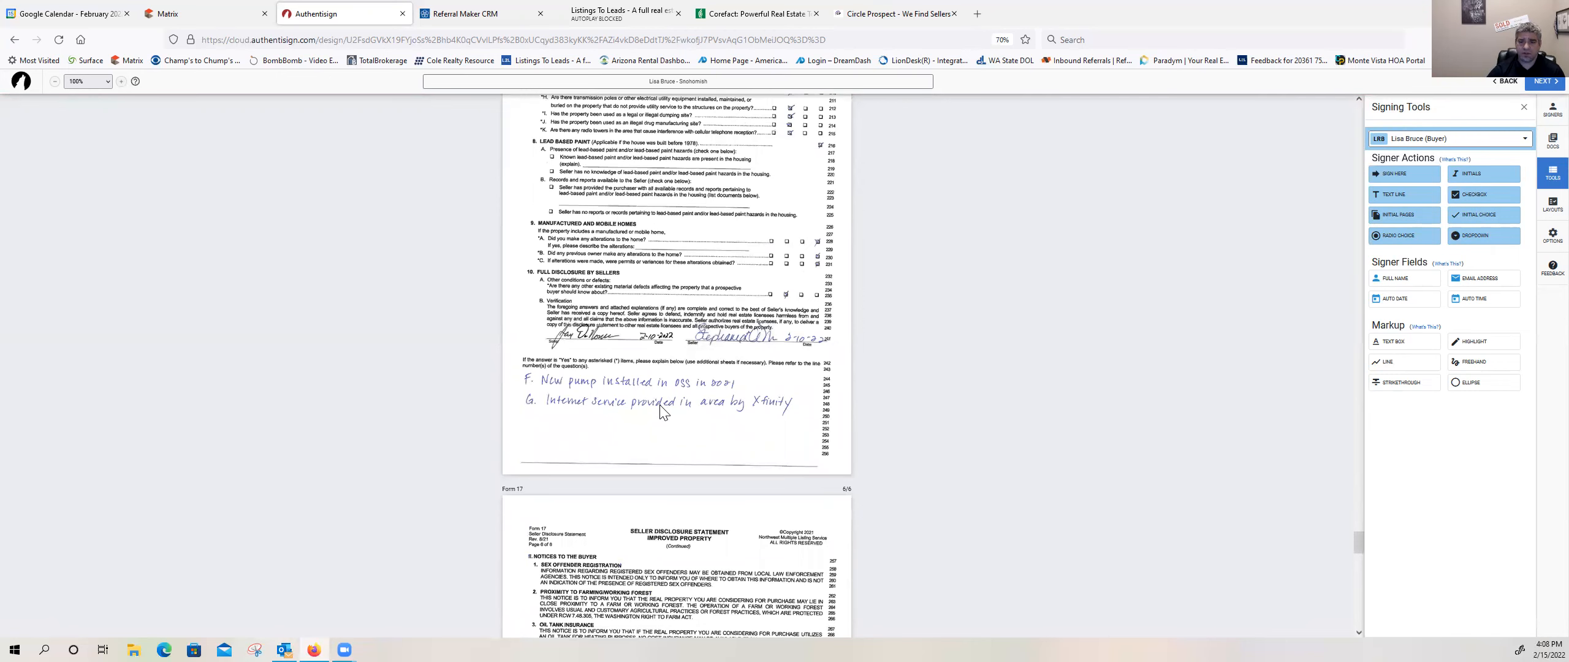
scroll(661, 410, down, 1)
scroll(661, 411, down, 7)
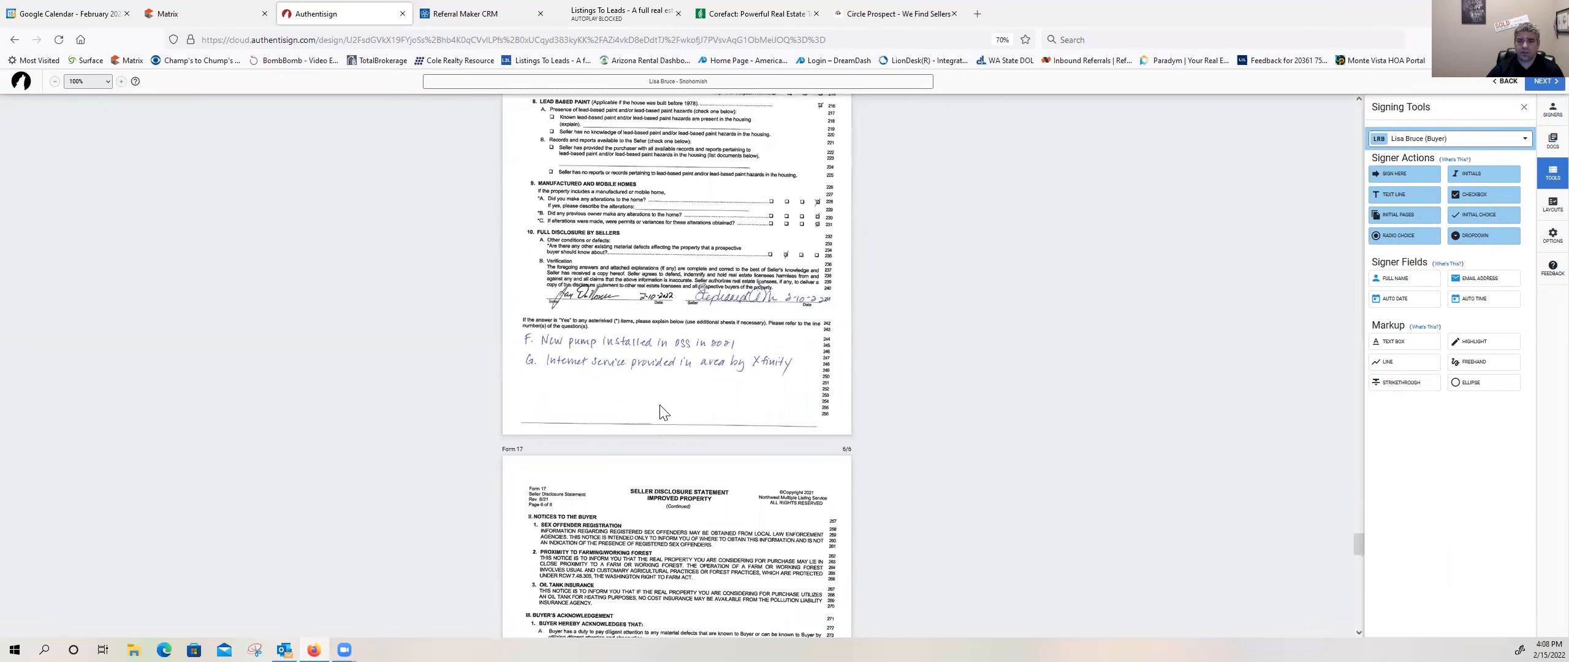
Step: Place dated Sign Here blocks for the buyer under Buyer's Acknowledgement and Buyer's Waiver of Right to Revoke Offer on Form 17's last page
drag(1384, 171, 538, 394)
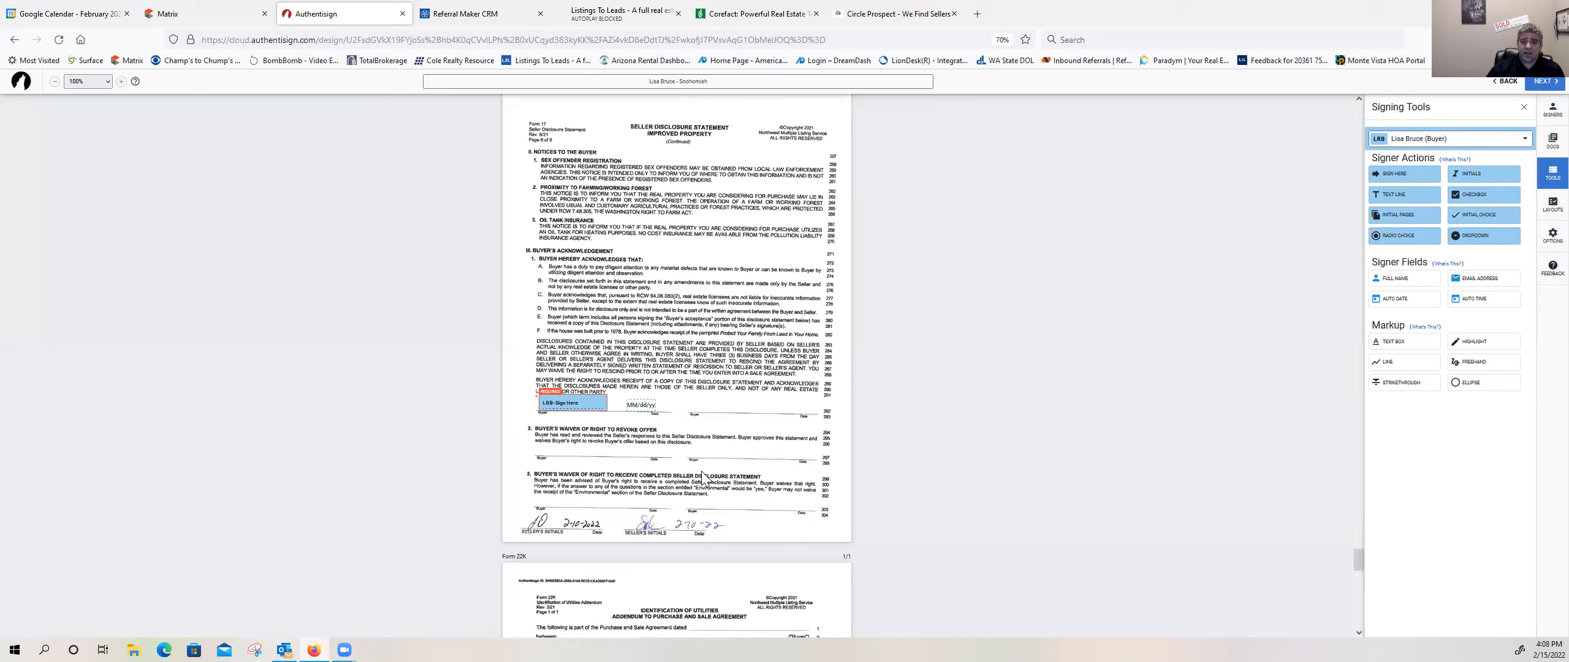
mouse_move(1386, 178)
mouse_down()
mouse_move(884, 279)
mouse_move(540, 441)
mouse_up()
drag(646, 451, 656, 451)
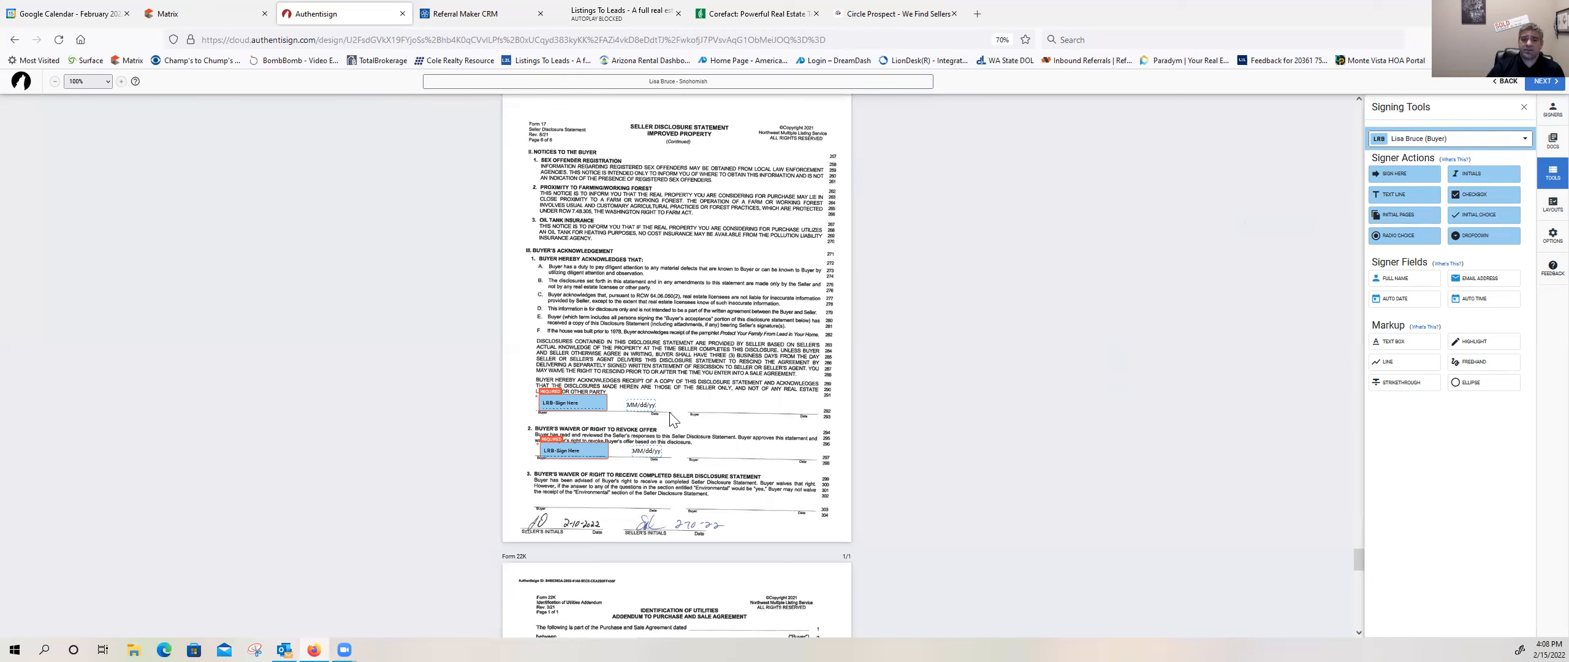
Step: Add a text box on the agreement date line of Form 22K reading "February 15th, 2022"
scroll(657, 386, down, 5)
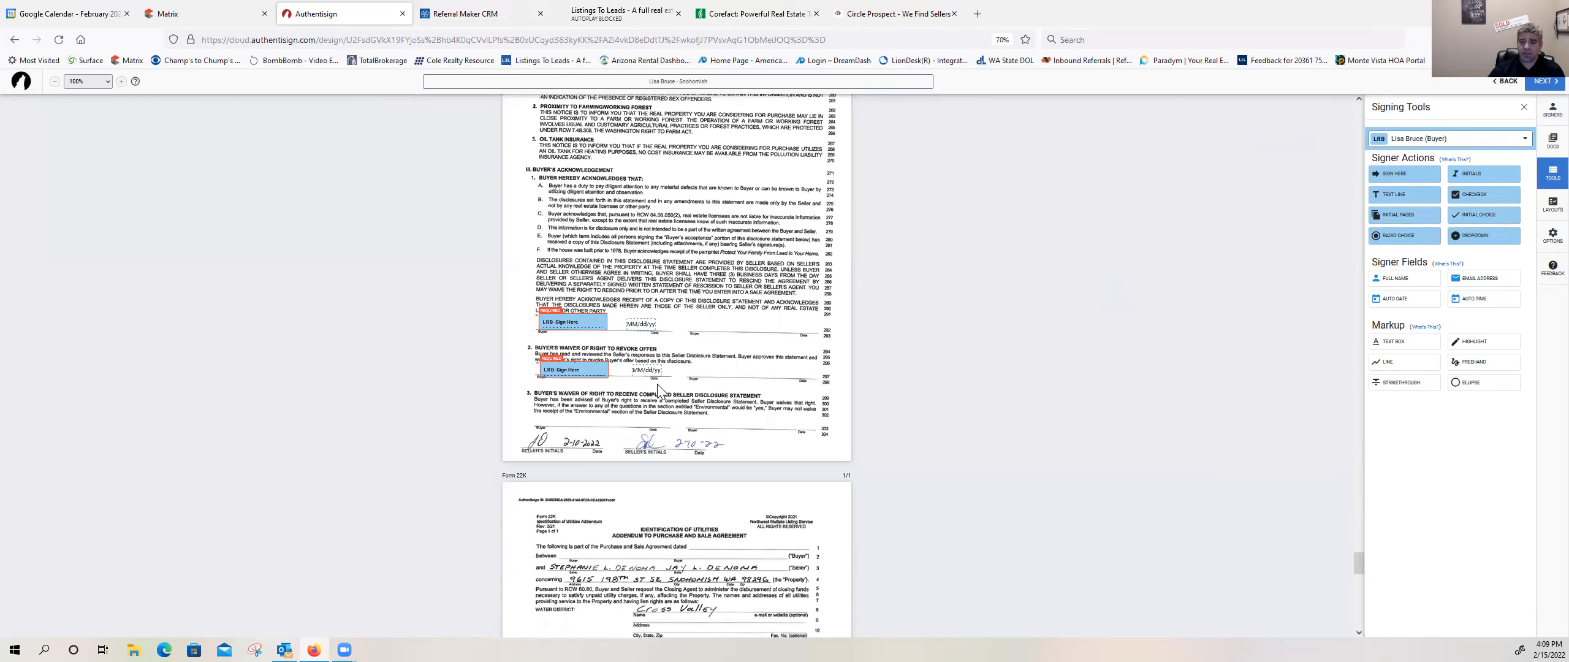
scroll(657, 386, down, 2)
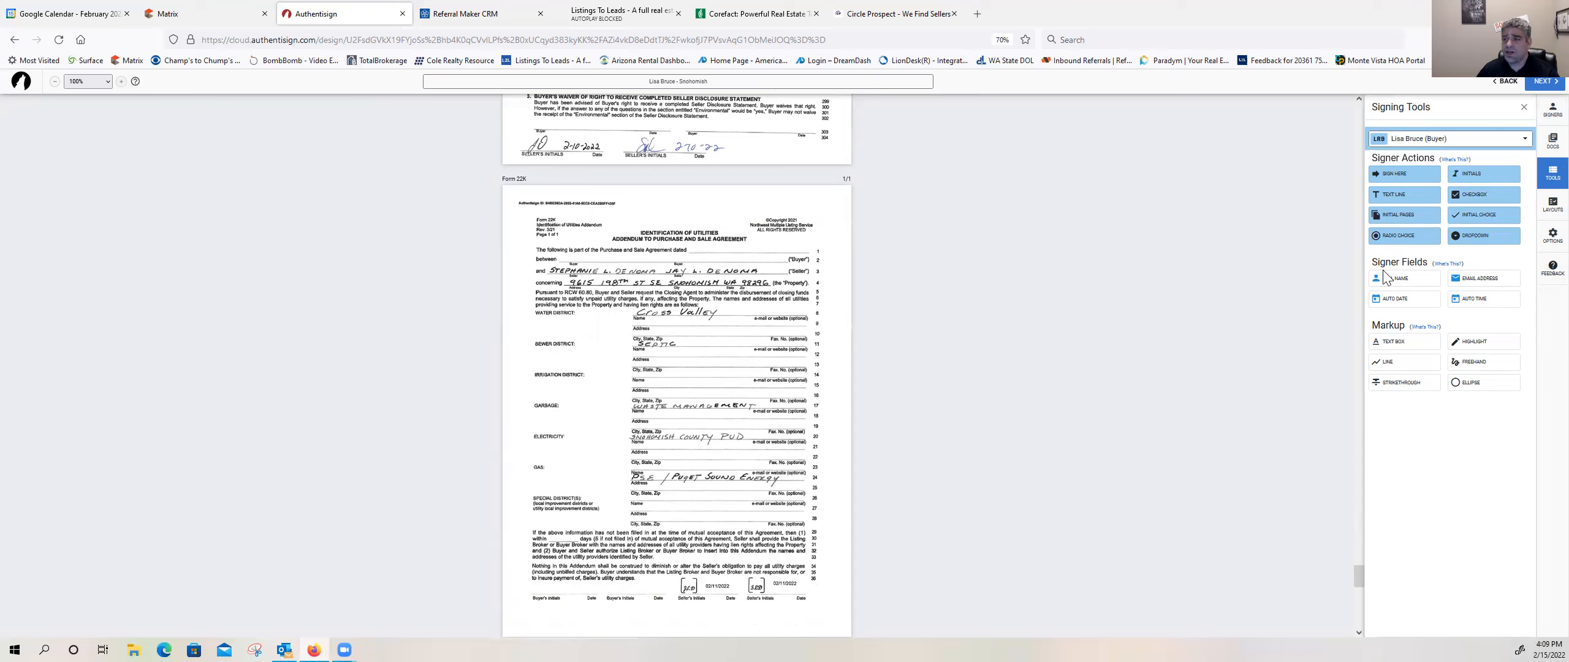
click(1398, 348)
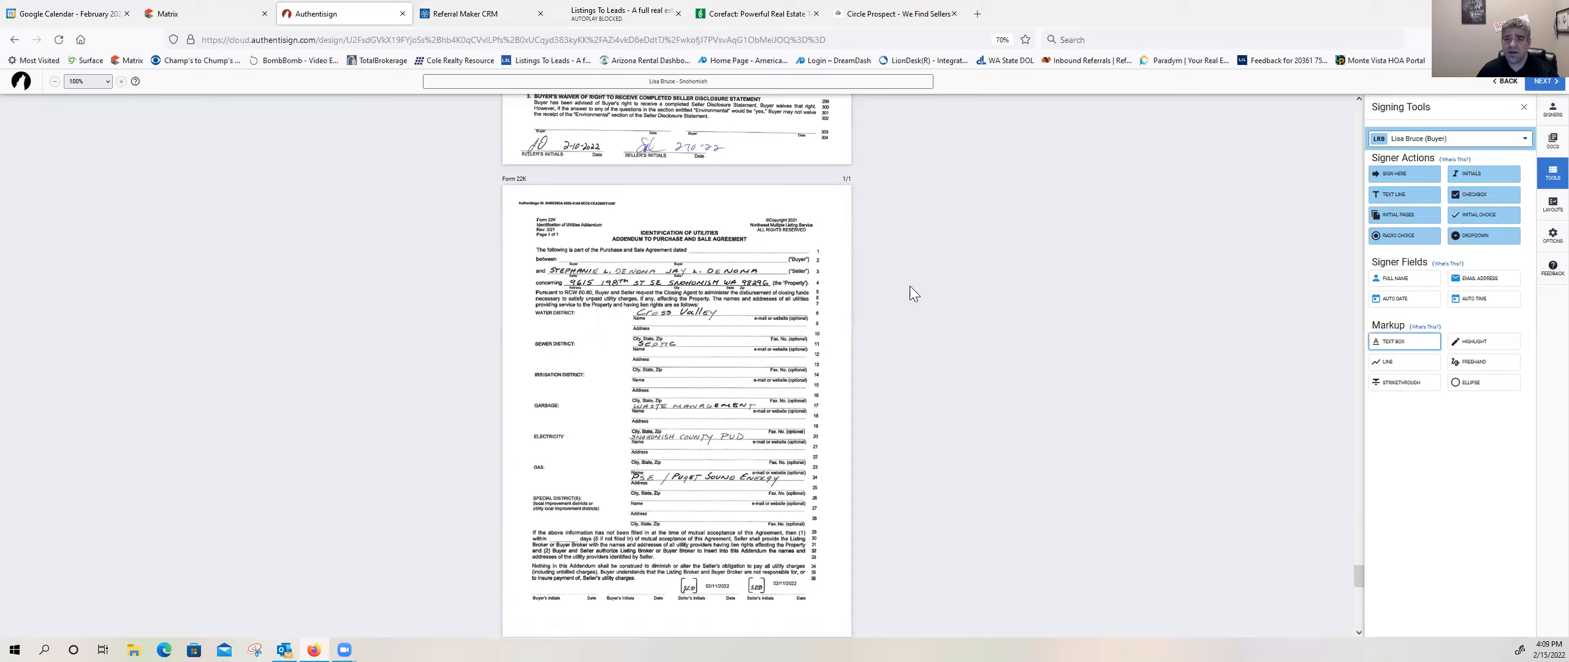
click(709, 253)
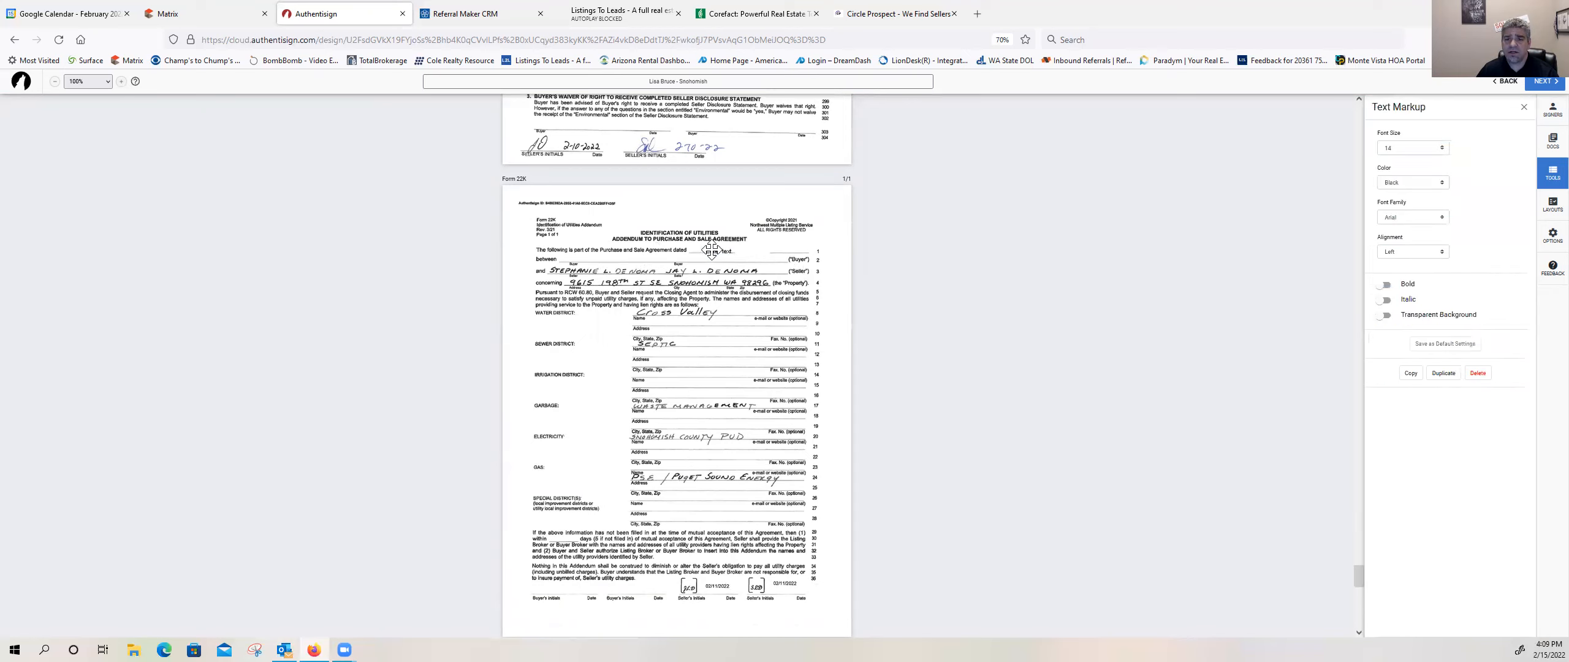
drag(708, 246, 708, 250)
double_click(713, 250)
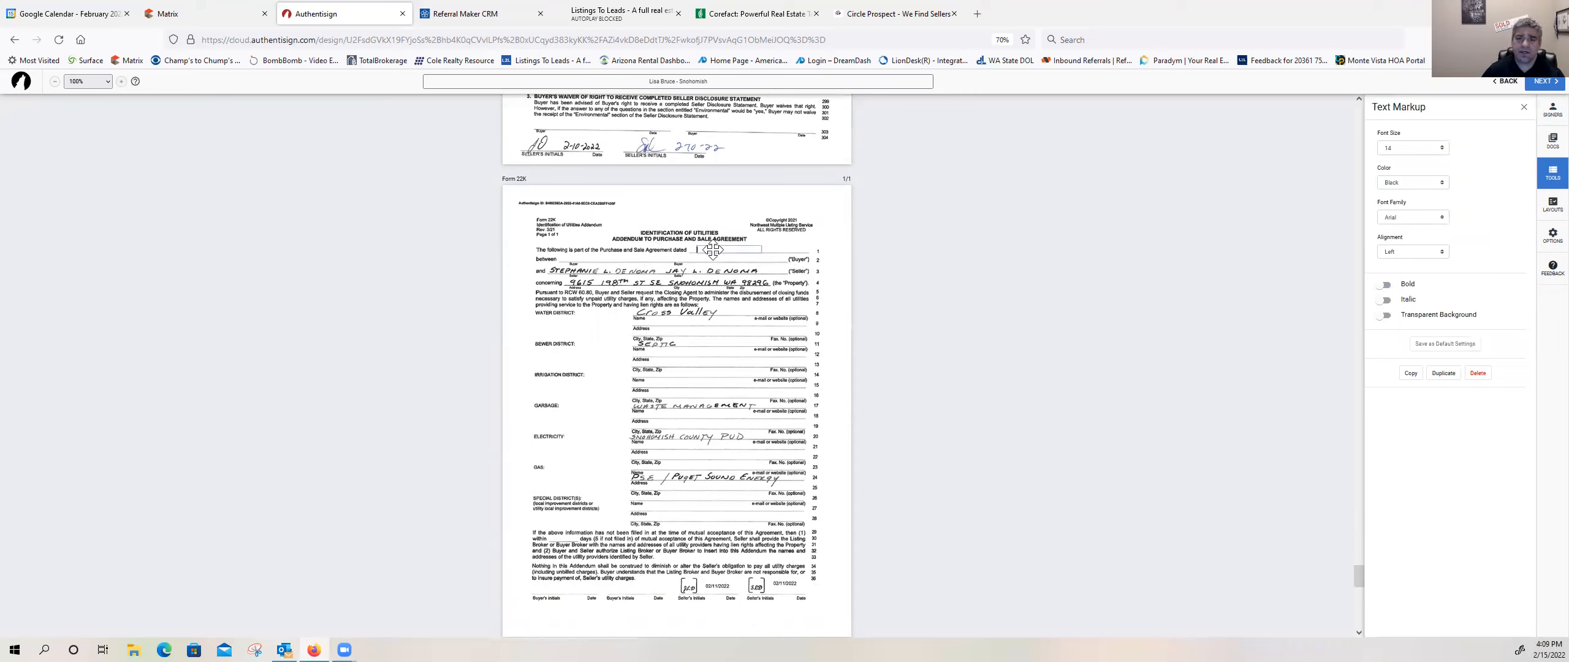
text(F)
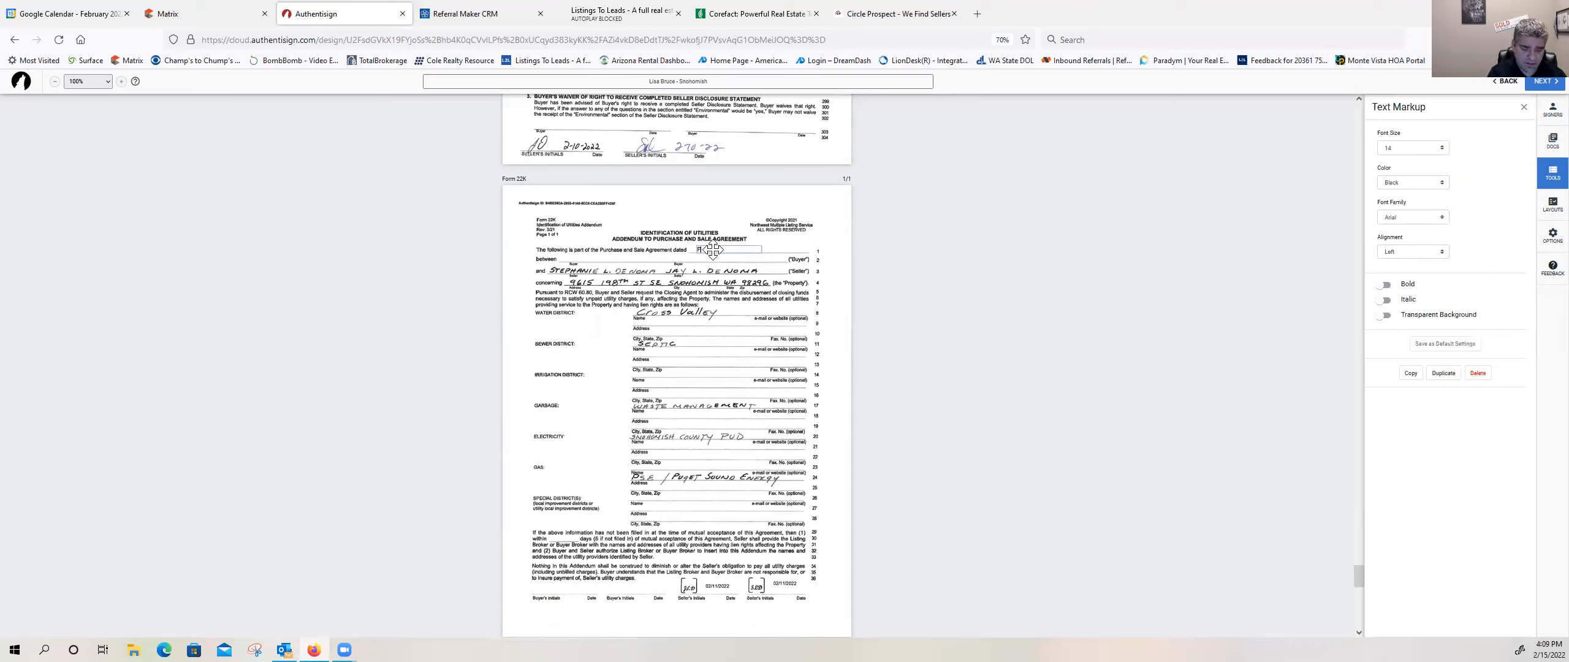
text(ebruary 15th, 2022)
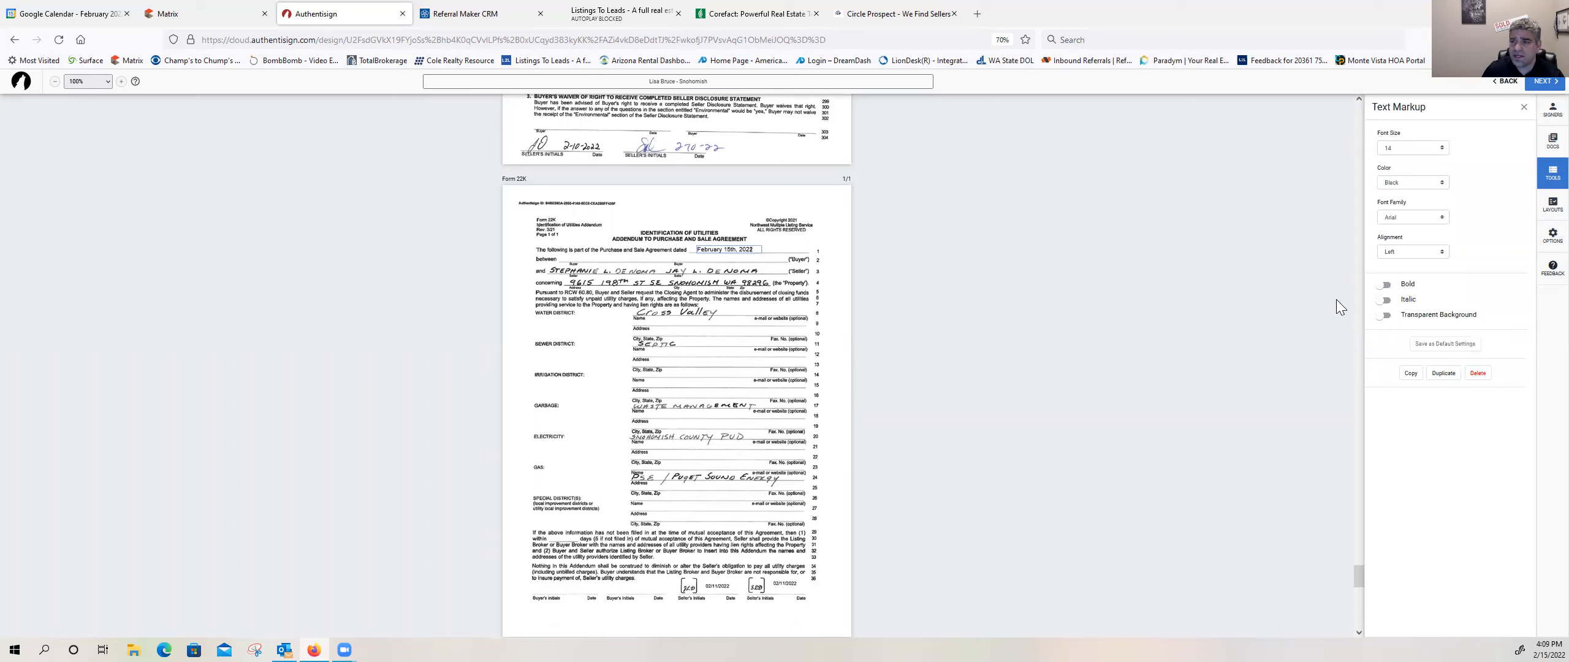
Step: Add a text box on the Buyer line of Form 22K, widen it along the line, and enter the buyer's full name
click(1547, 185)
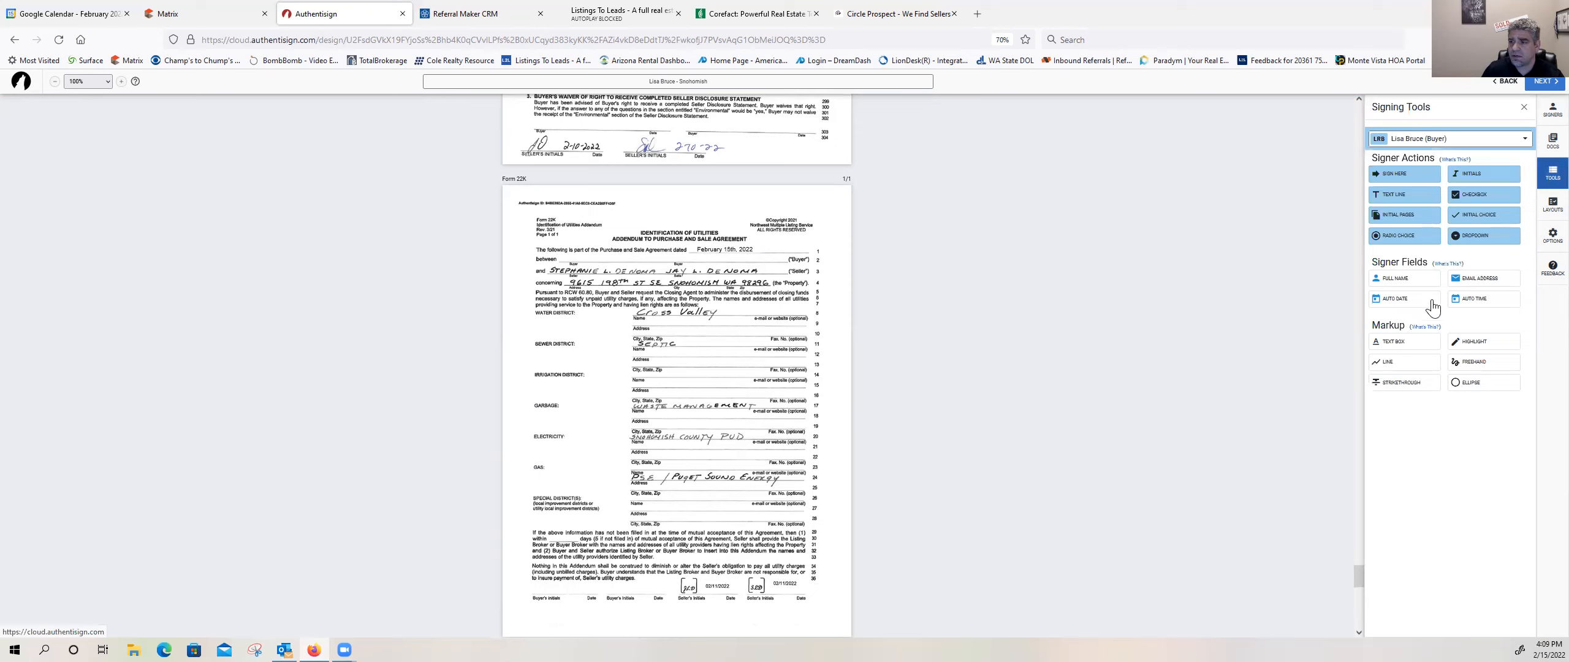
click(571, 255)
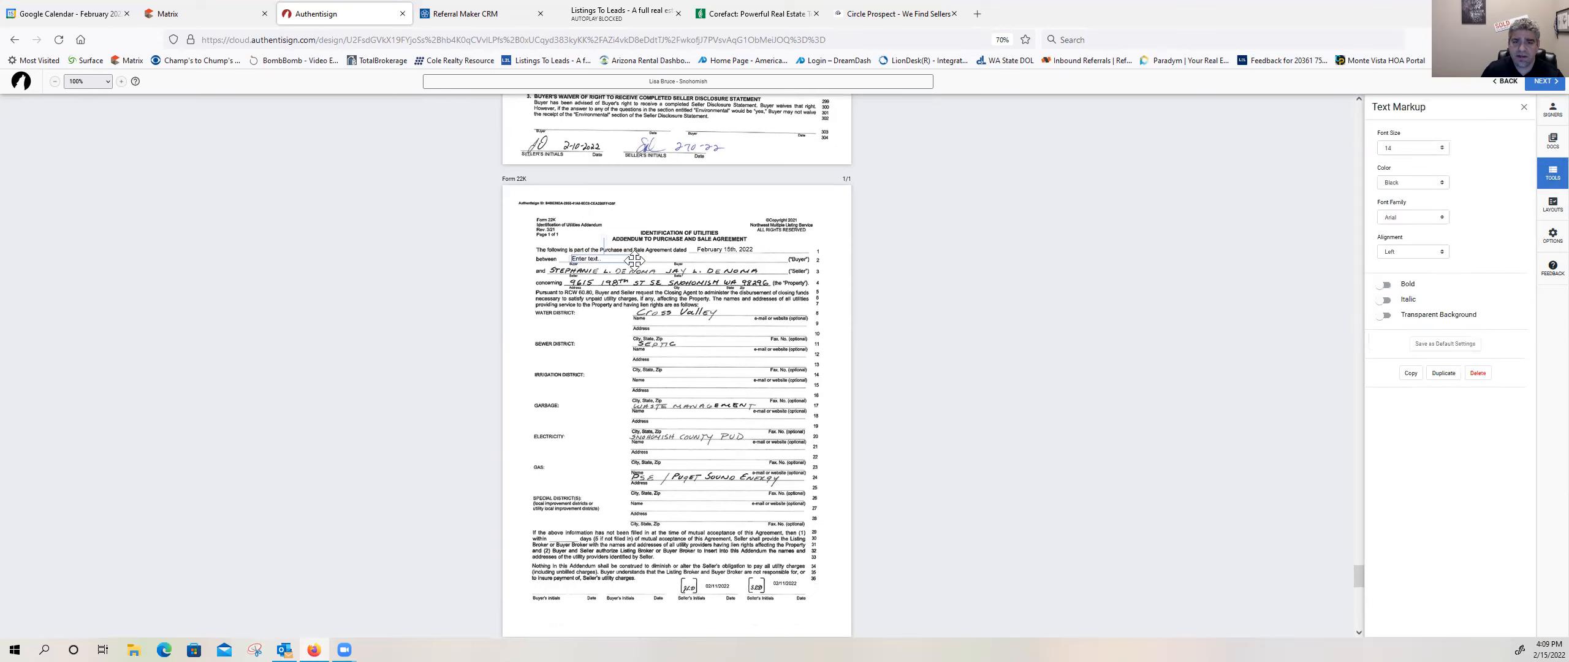
drag(638, 255, 760, 260)
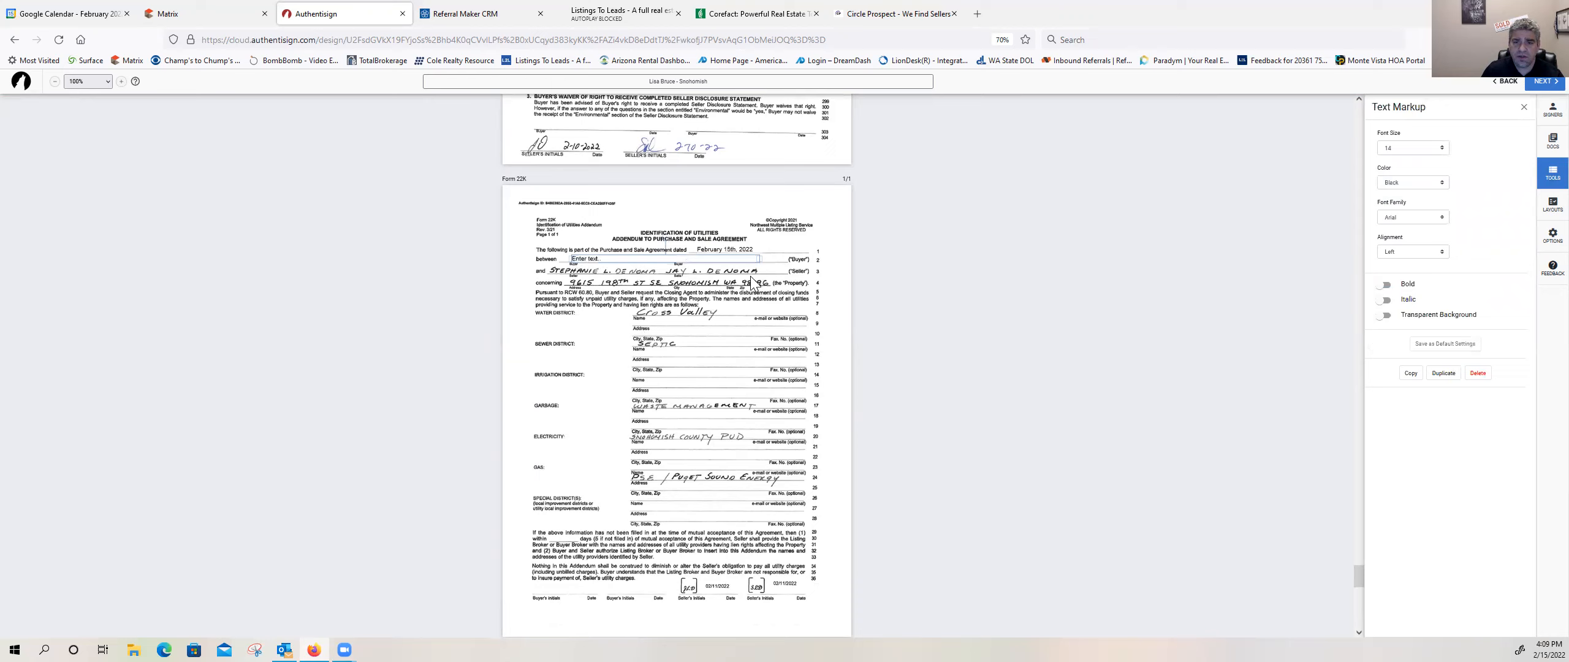
drag(590, 257, 581, 253)
click(586, 257)
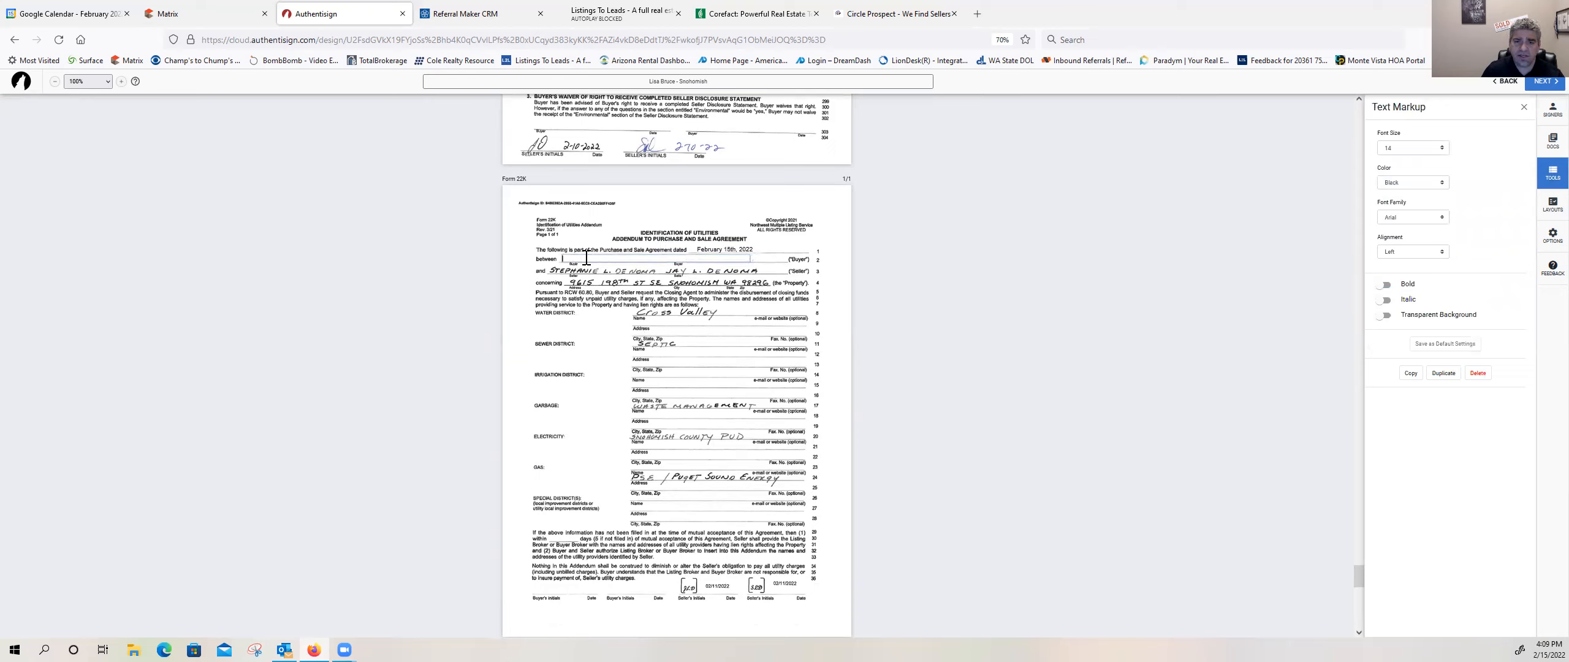
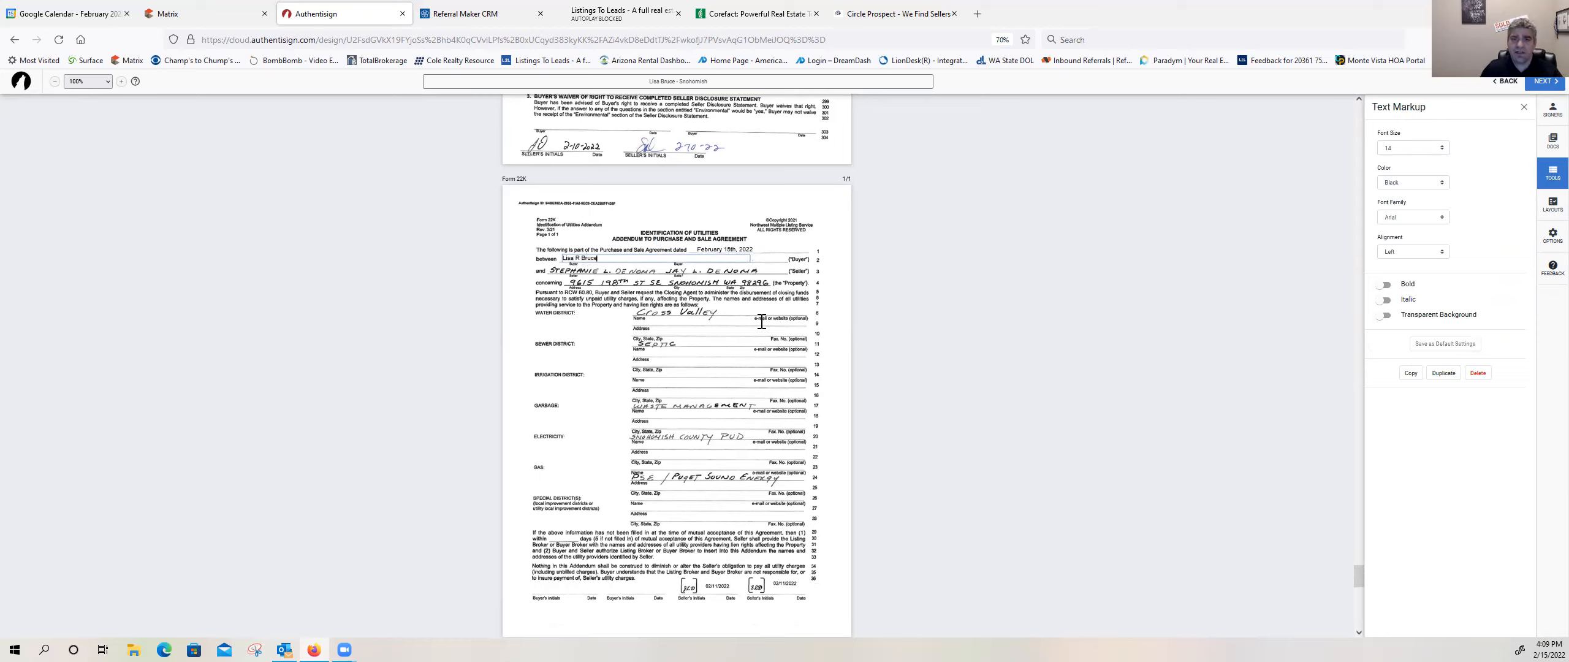
Step: Finish the buyer name text box and place a dated initials block for the buyer on Form 22K's Buyer's Initials line
click(807, 314)
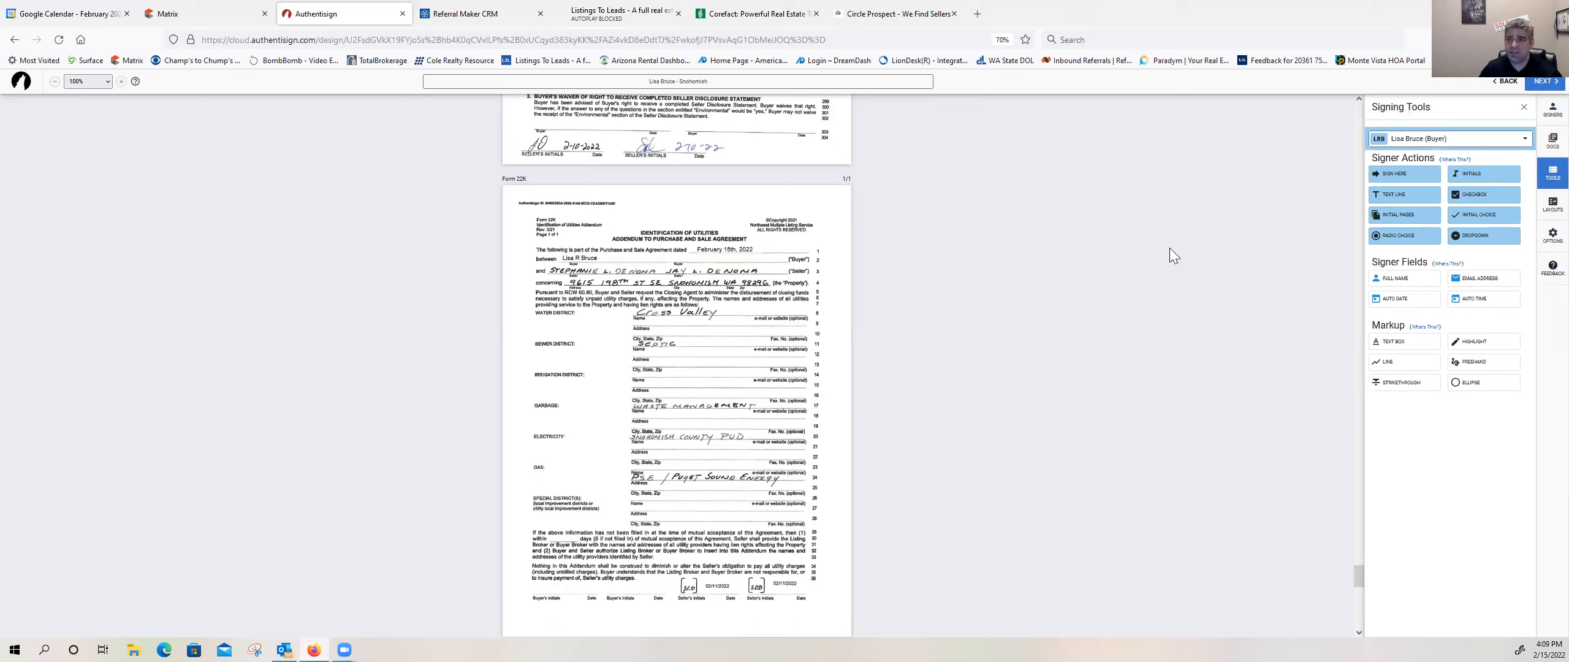
click(1456, 174)
click(535, 579)
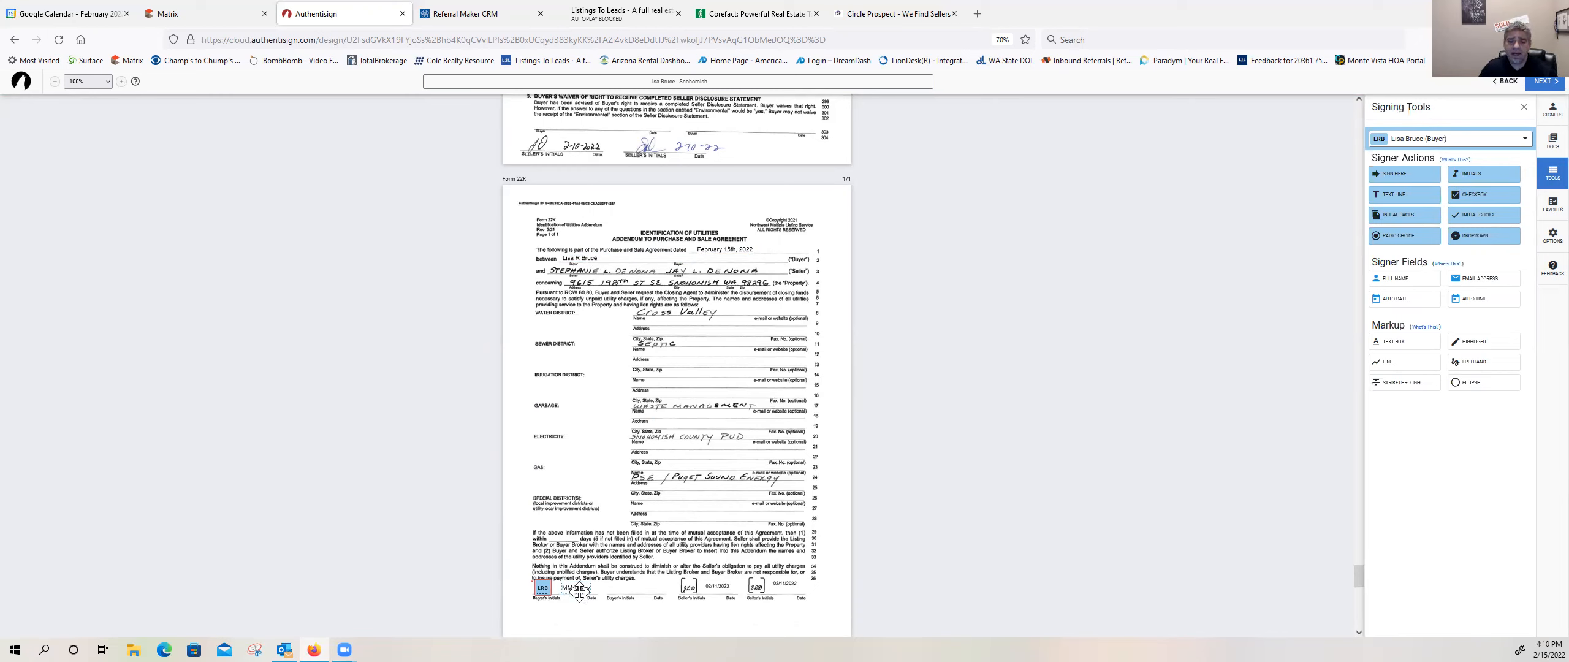
Step: Place an initials block for the buyer near the header of the Septic Inspection report's first page
scroll(652, 414, down, 5)
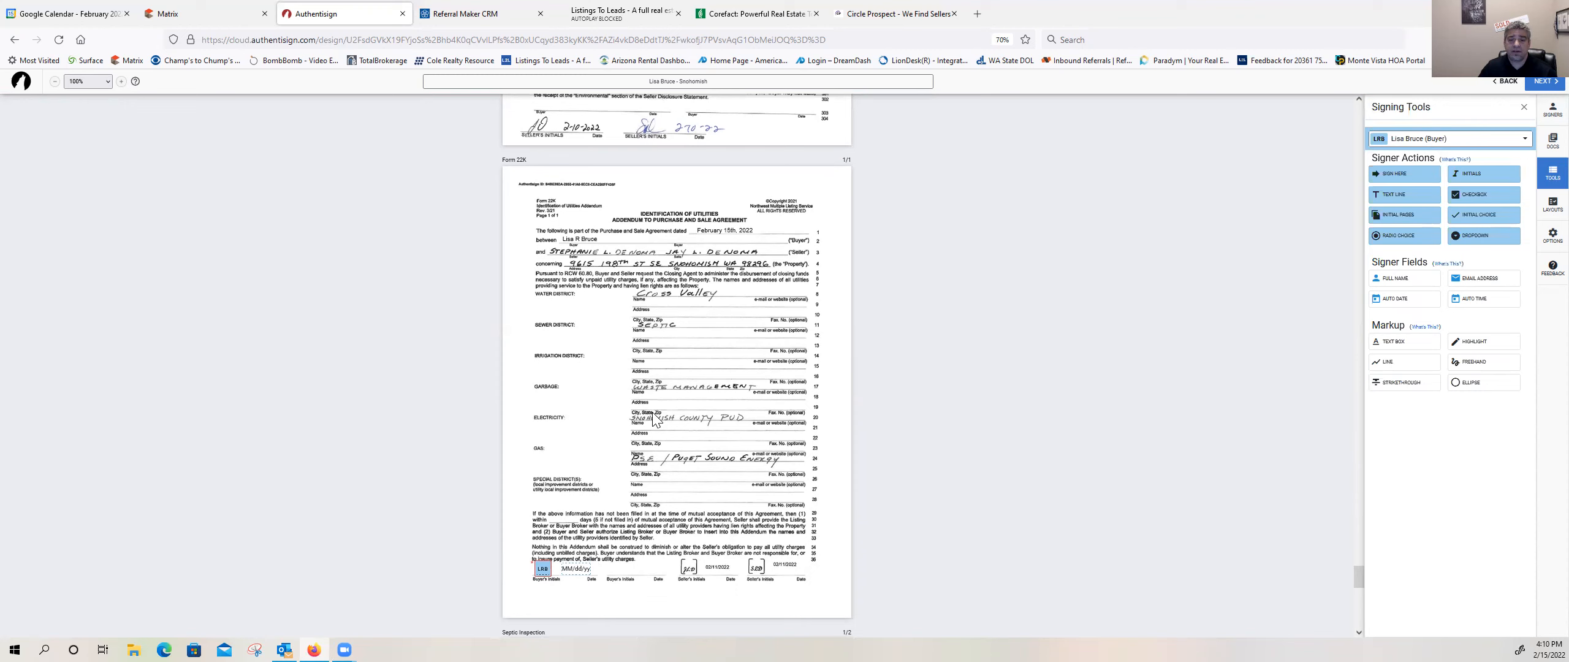
scroll(648, 416, down, 1)
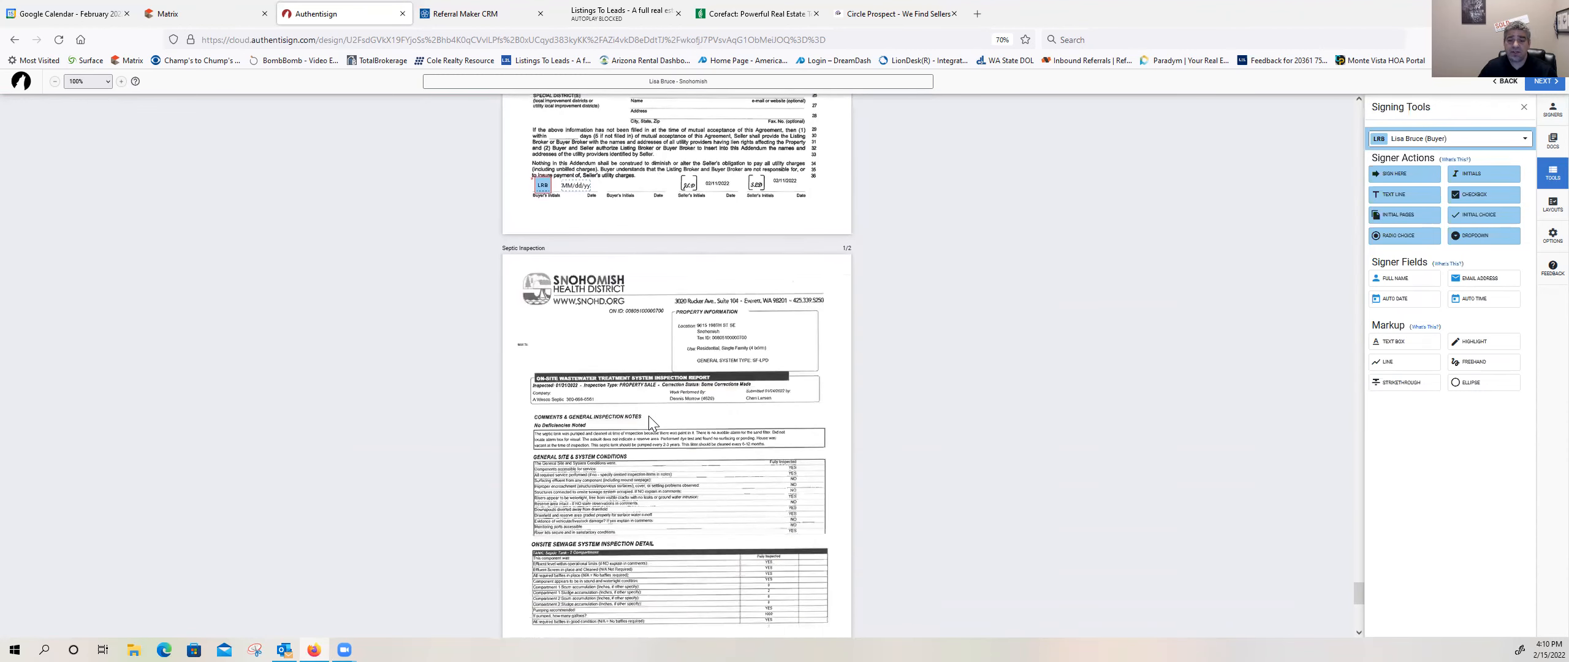
scroll(647, 417, down, 1)
scroll(647, 416, down, 3)
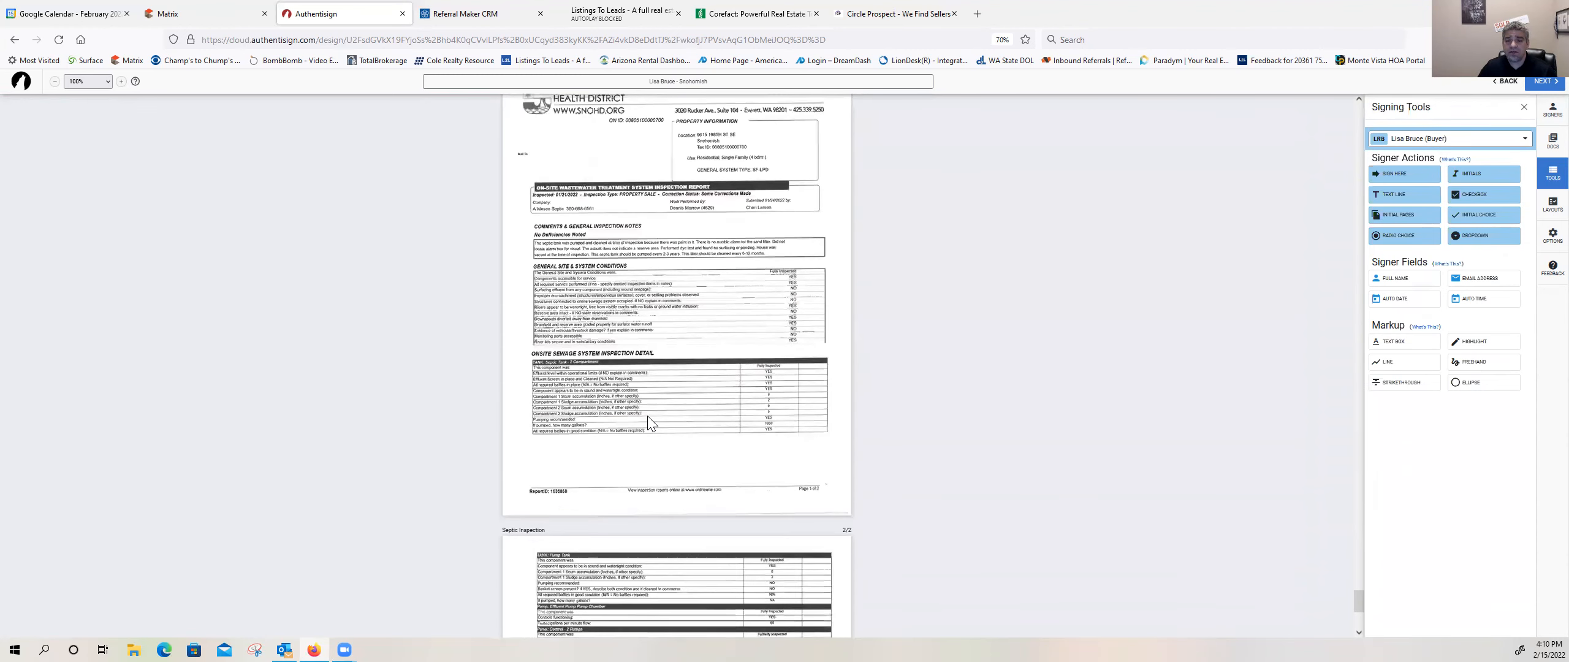
scroll(647, 416, up, 4)
click(1471, 174)
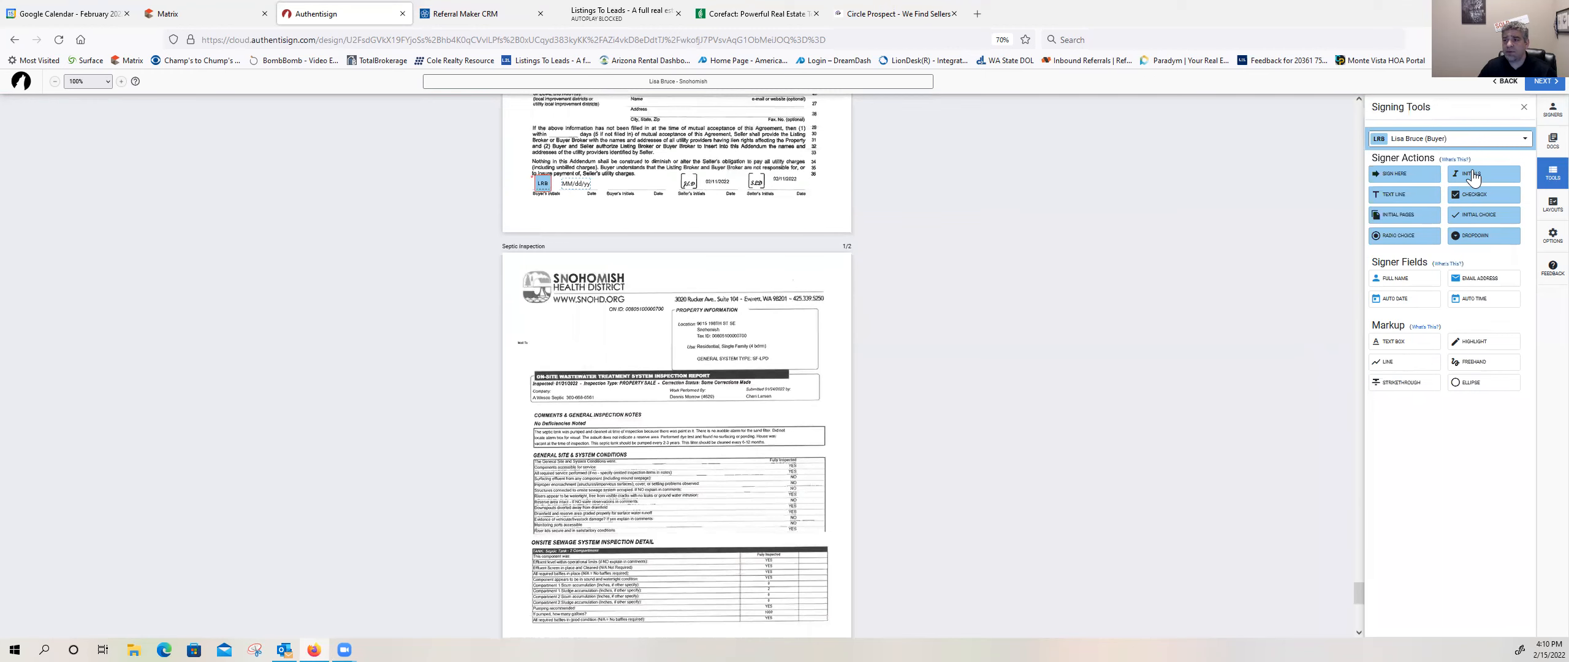
click(537, 316)
Step: Place a dated initials block for the buyer below the table on the Septic Inspection report's second page
scroll(608, 438, down, 7)
scroll(608, 439, down, 1)
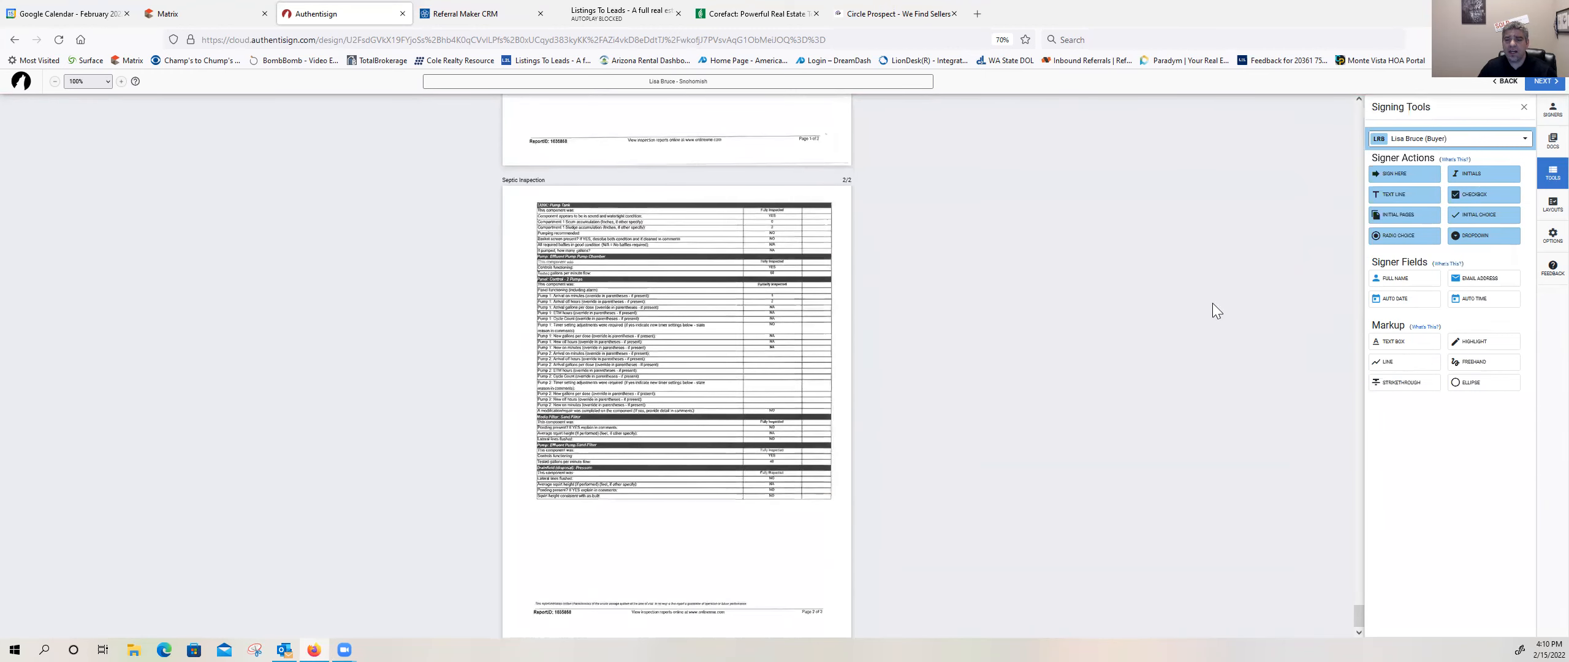
click(1465, 177)
click(561, 516)
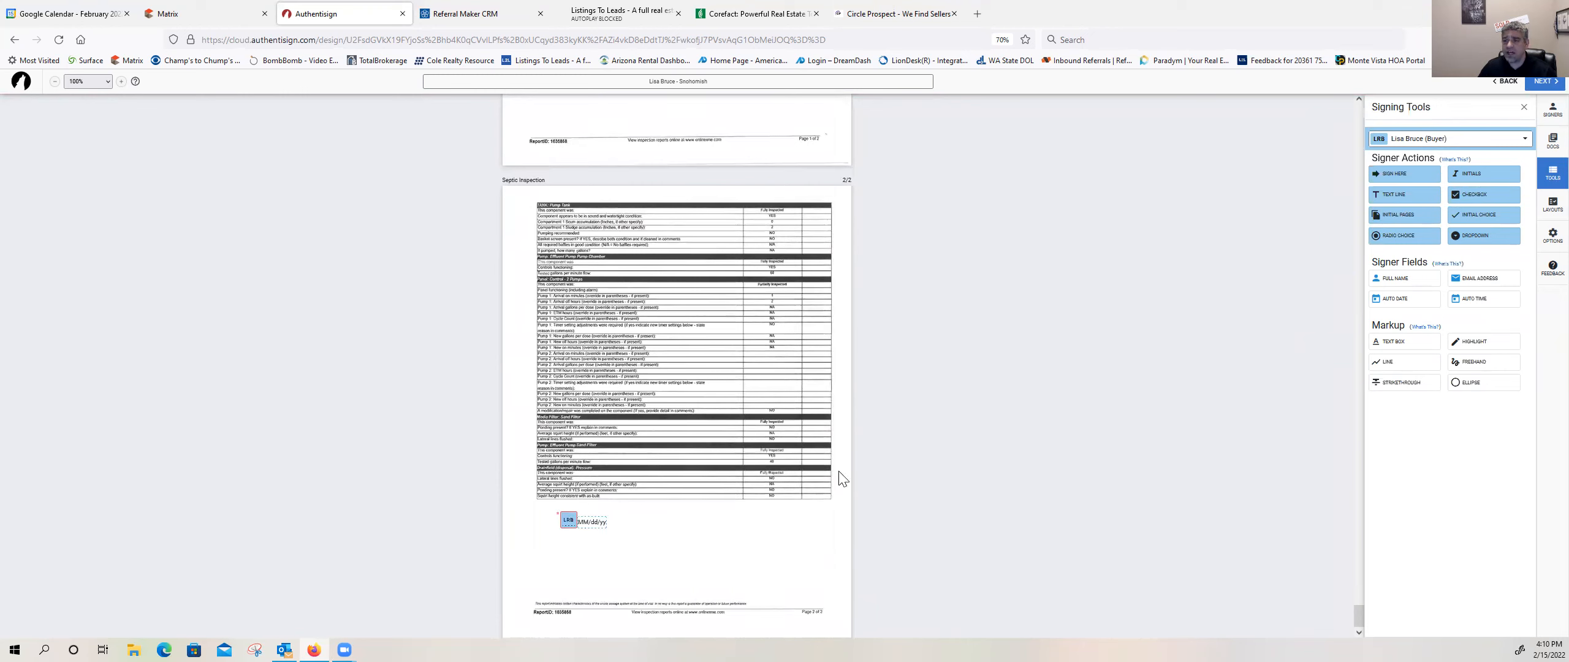
Step: Review the Form 17 disclosure pages and Form 22K to check the buyer's signing blocks
scroll(846, 473, up, 3)
scroll(846, 474, up, 5)
scroll(846, 477, down, 8)
scroll(845, 481, up, 15)
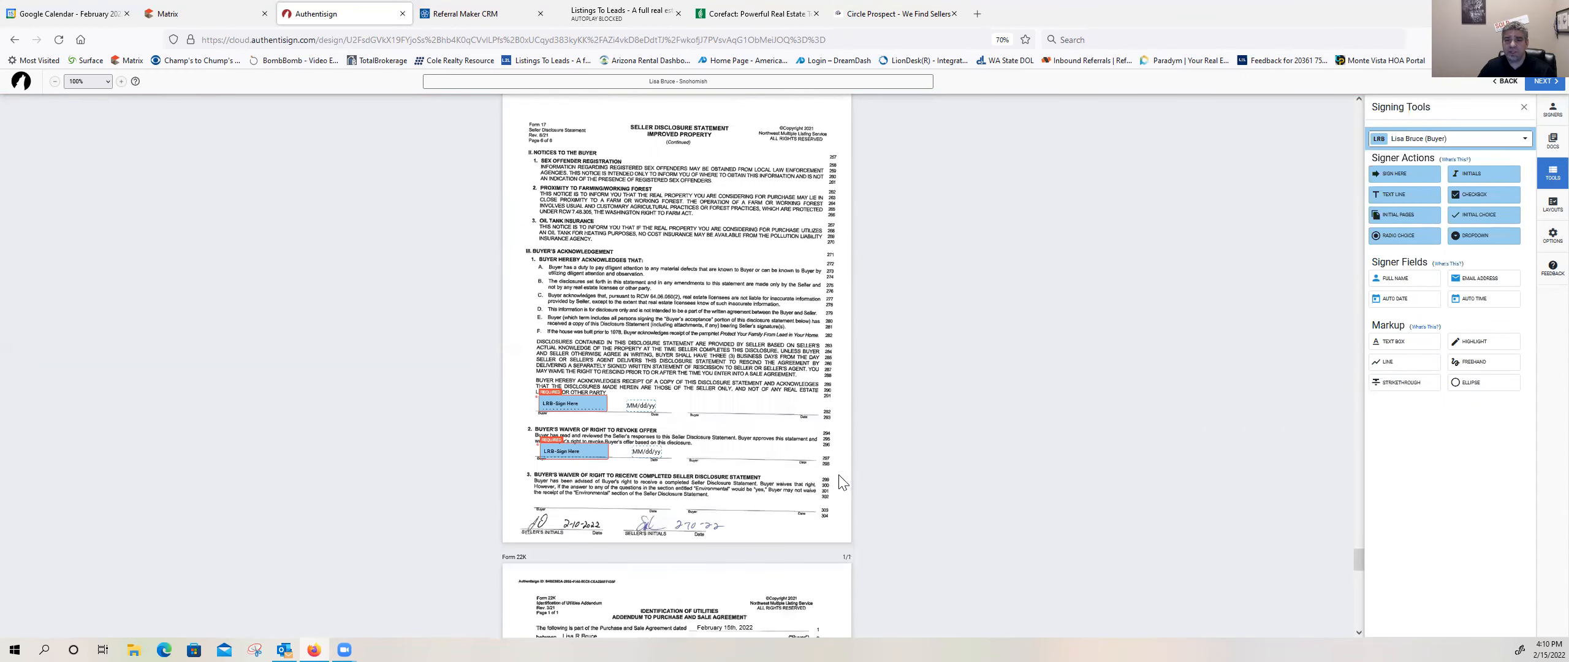
scroll(845, 483, up, 12)
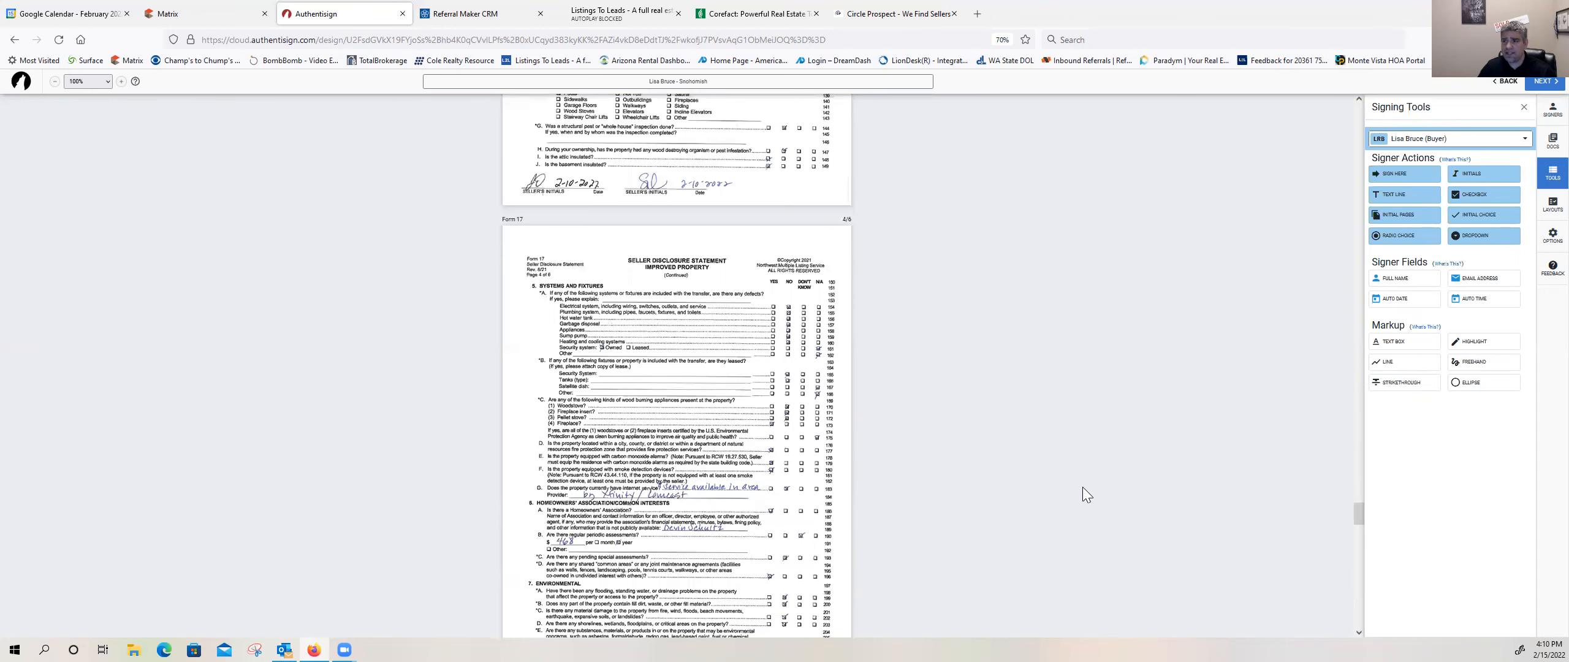
scroll(1082, 490, down, 6)
scroll(1070, 467, down, 6)
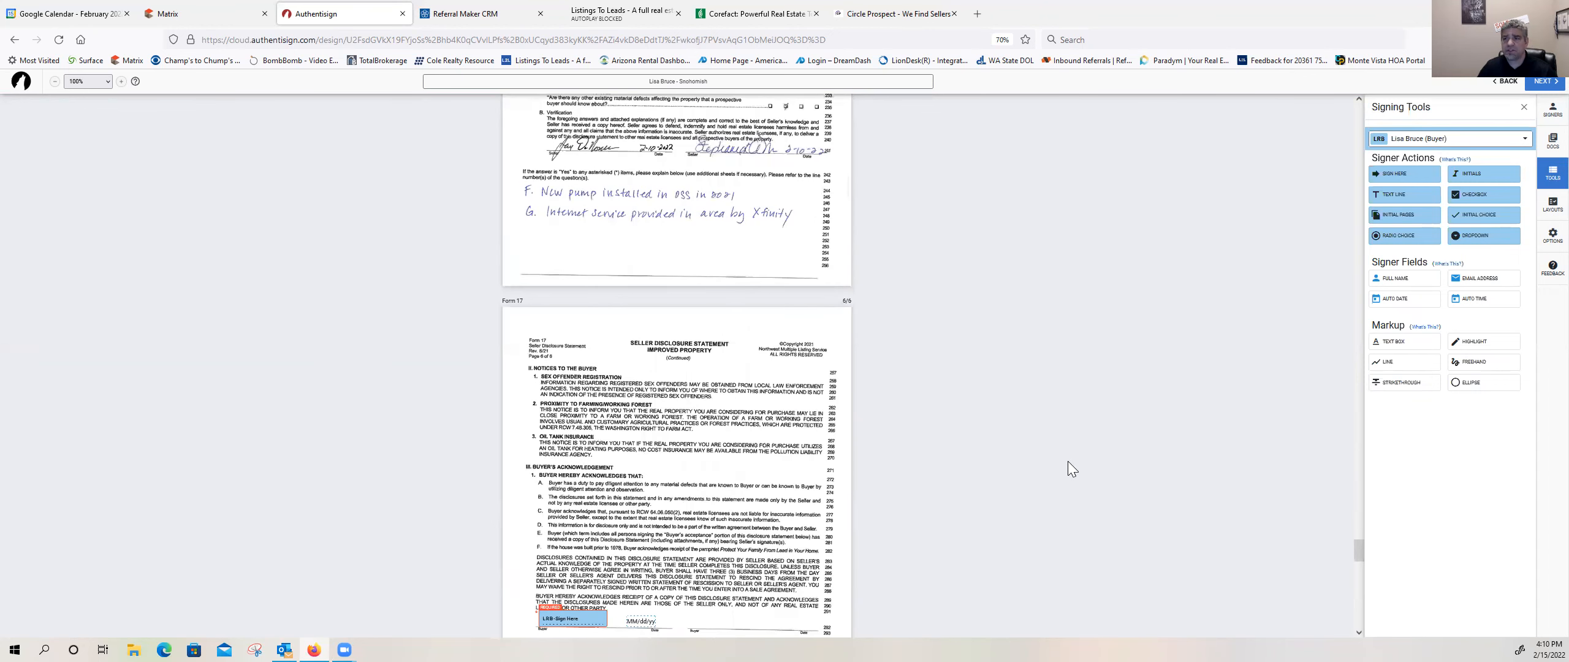
scroll(1067, 461, down, 4)
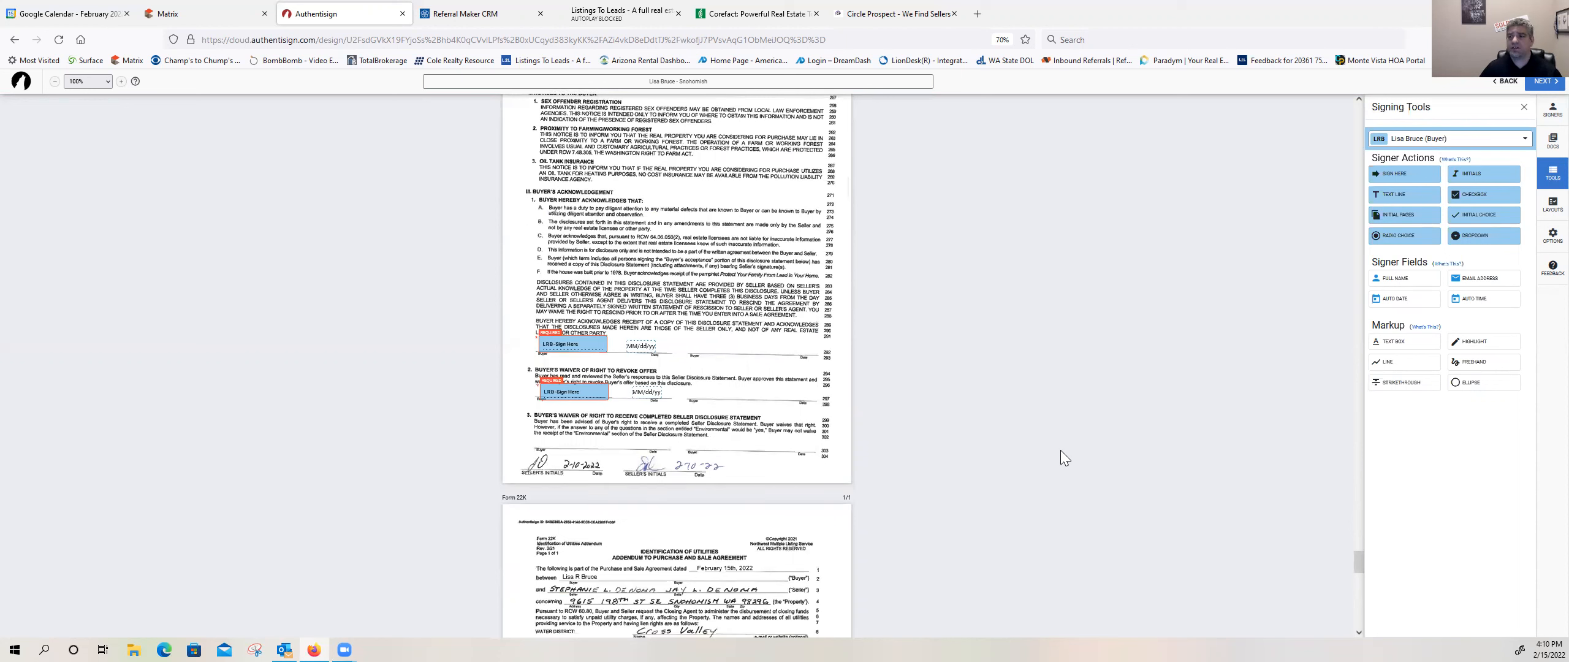
scroll(1070, 438, down, 1)
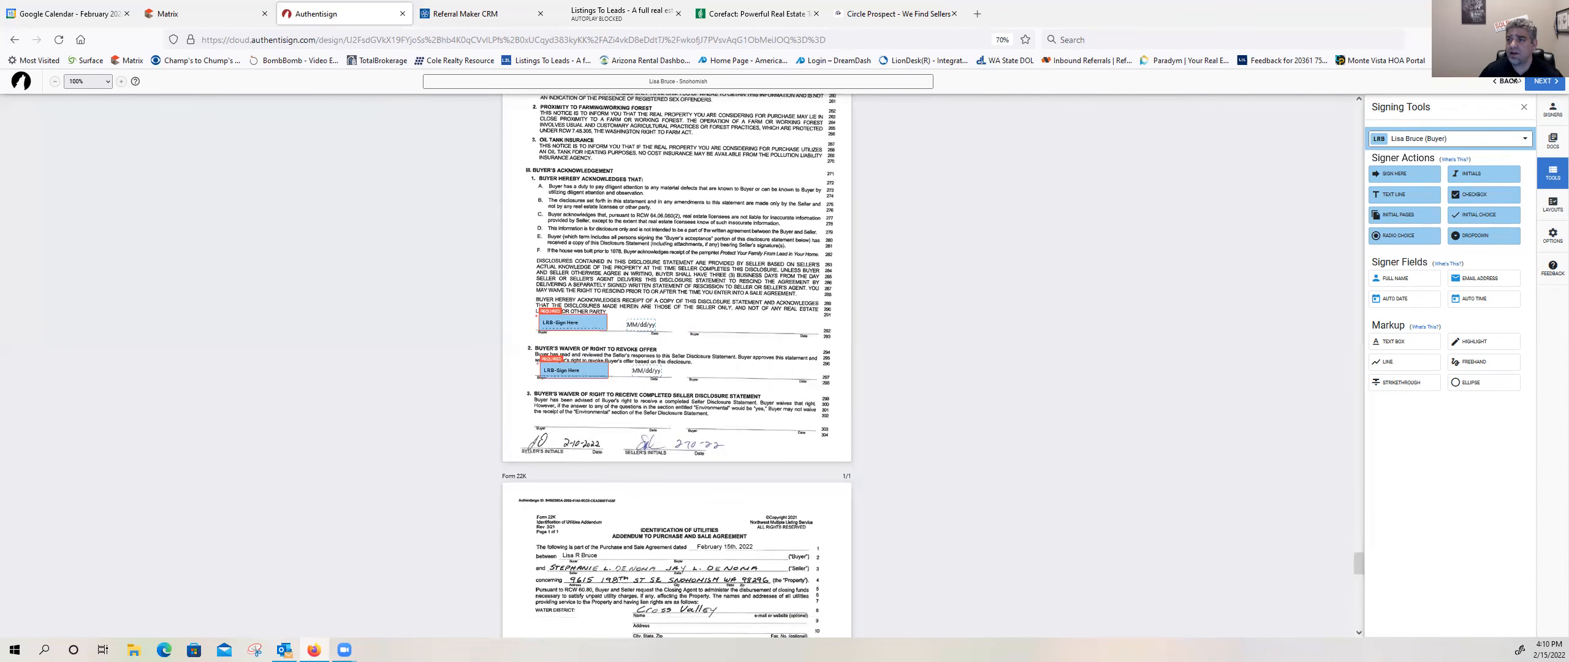
Step: Customize the buyer's invitation email with a greeting, introduce the Snohomish property offer, and ask the buyer to review it while signing and raise any questions
click(1541, 85)
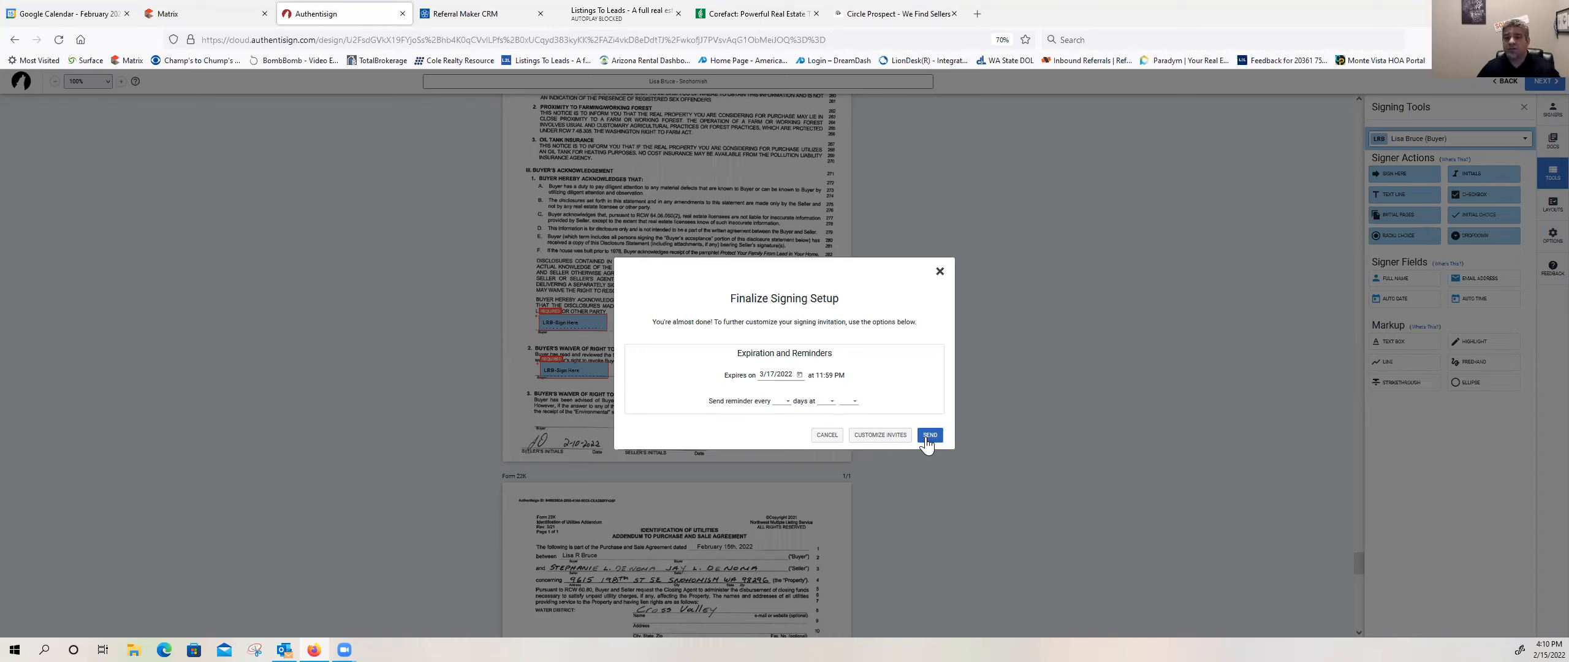
click(889, 439)
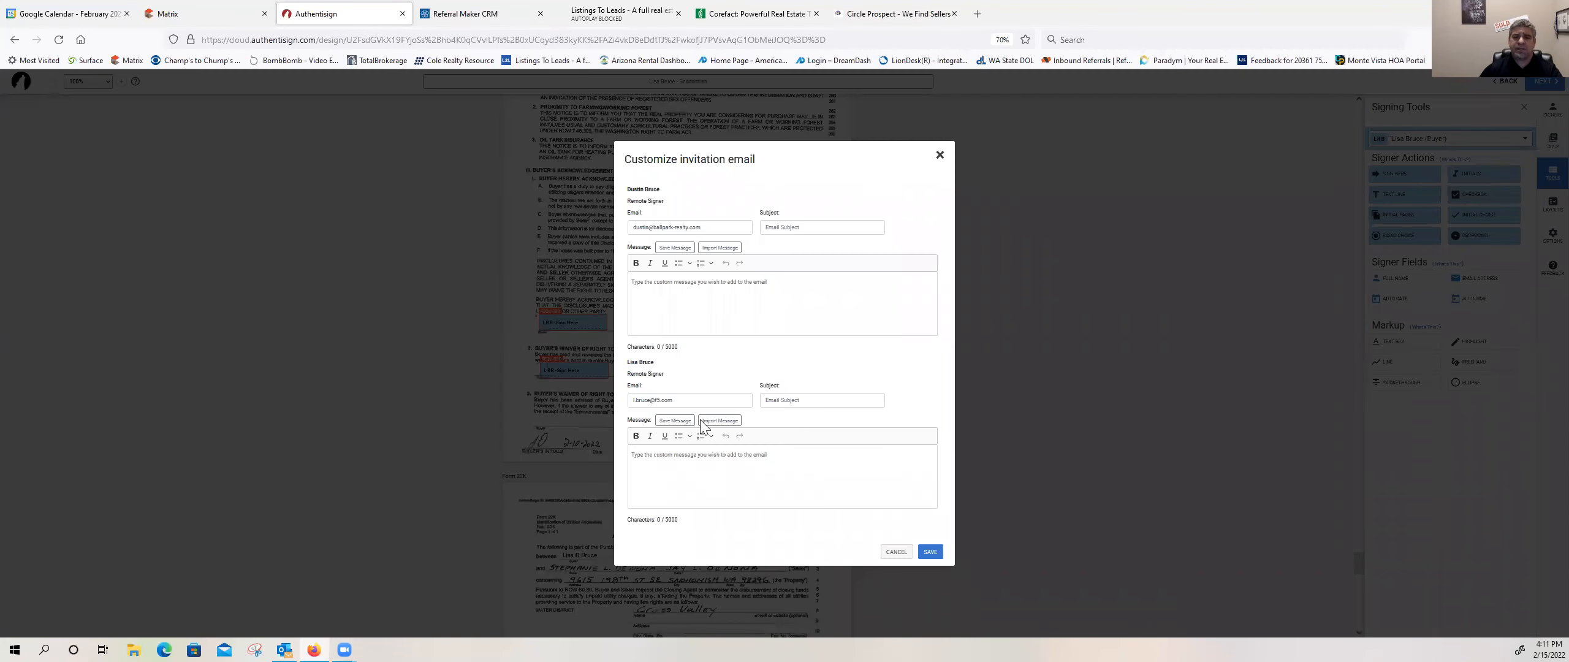
click(682, 459)
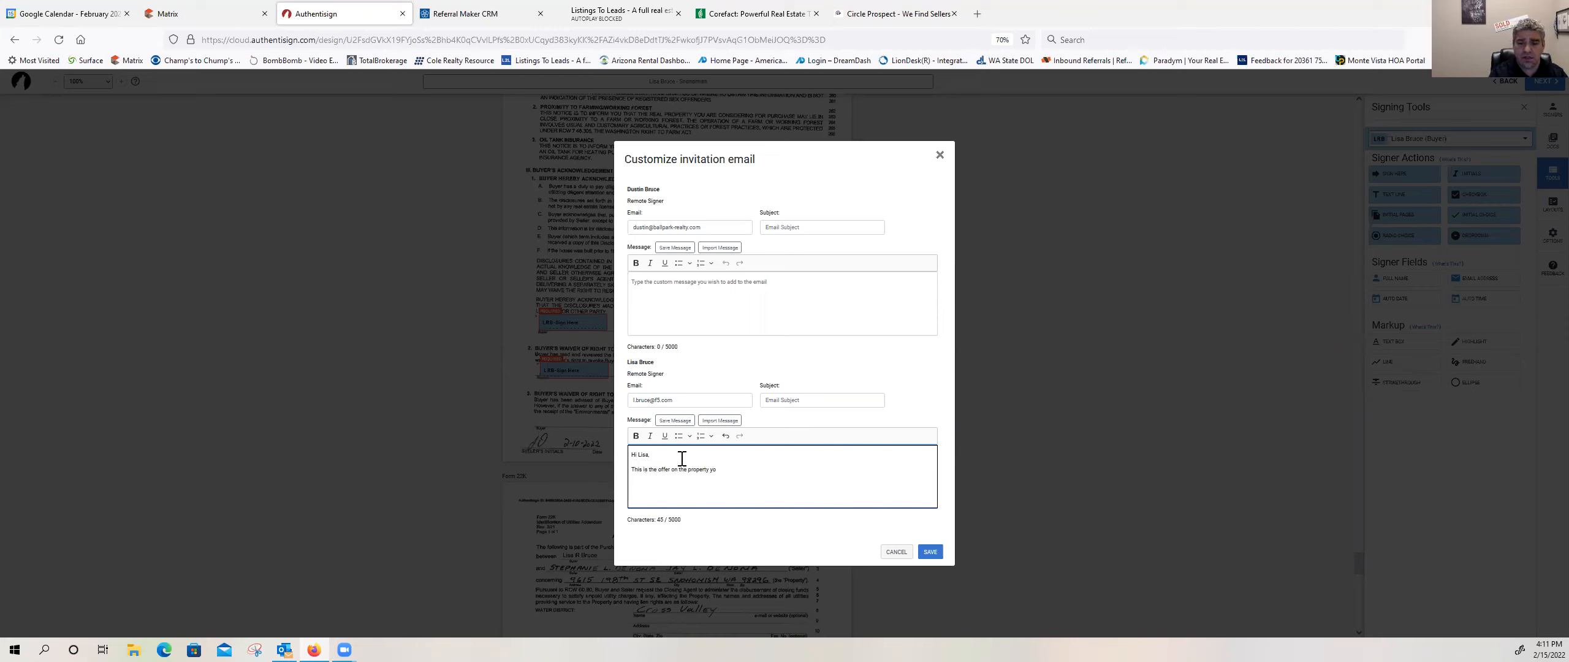
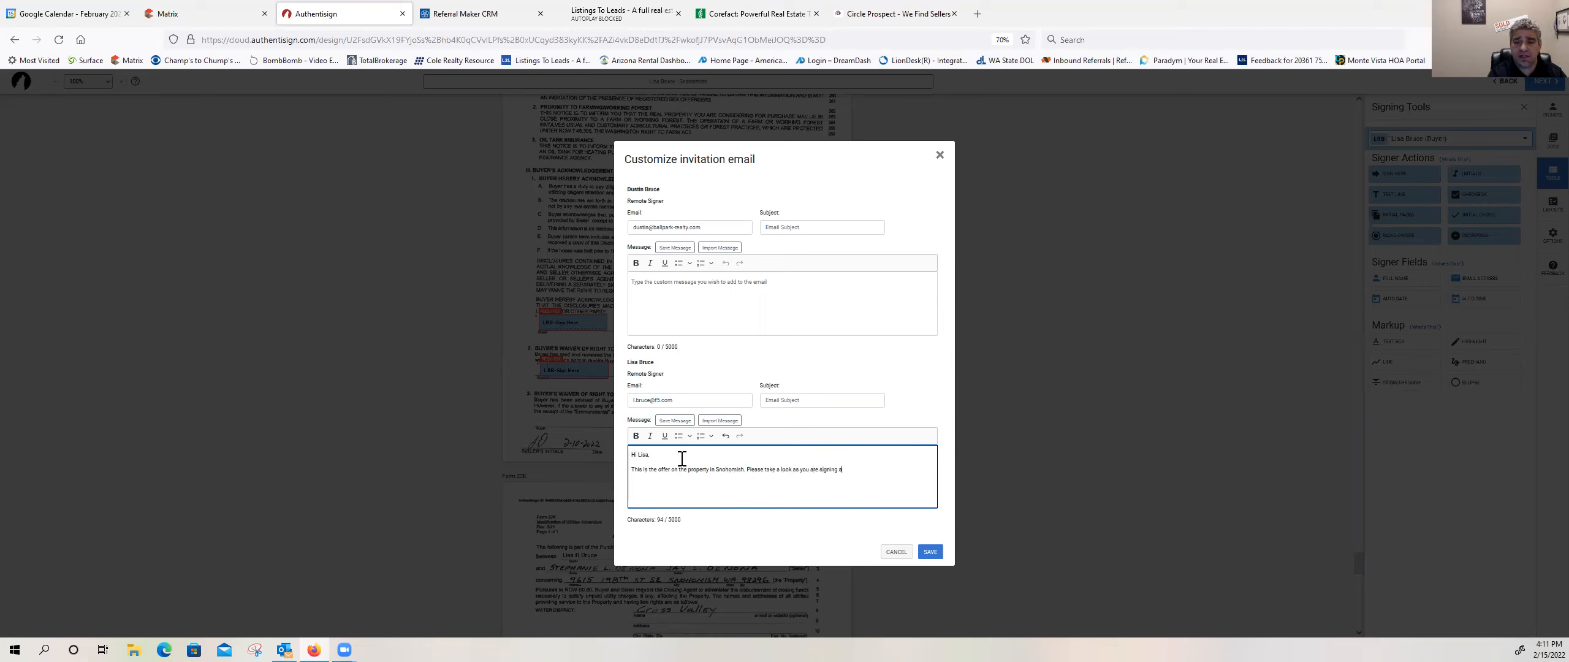
key(BackSpace)
key(BackSpace)
key(BackSpace)
key(BackSpace)
key(BackSpace)
key(BackSpace)
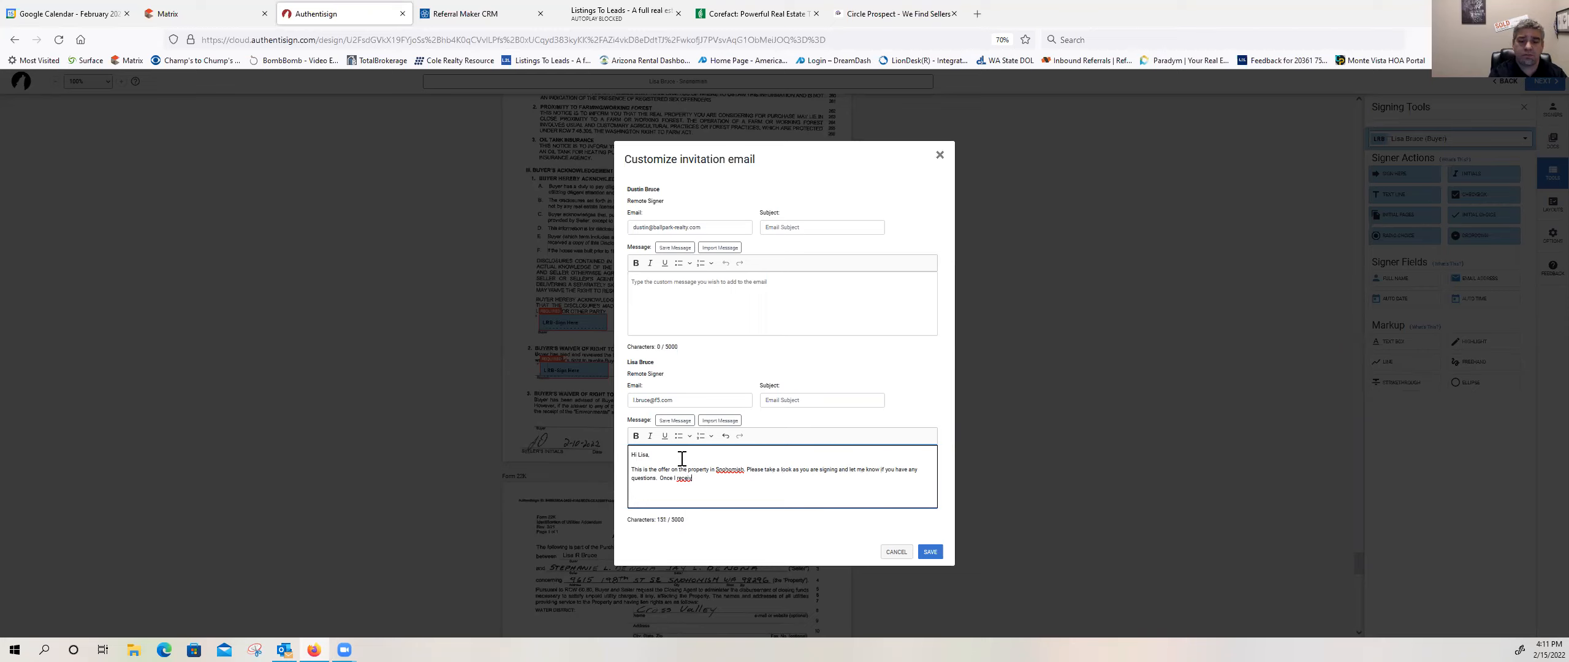
Step: Complete the buyer's message by mentioning a final copy for their records, inviting them to make contact with questions, and adding the sender's first name
text(sign, you should also)
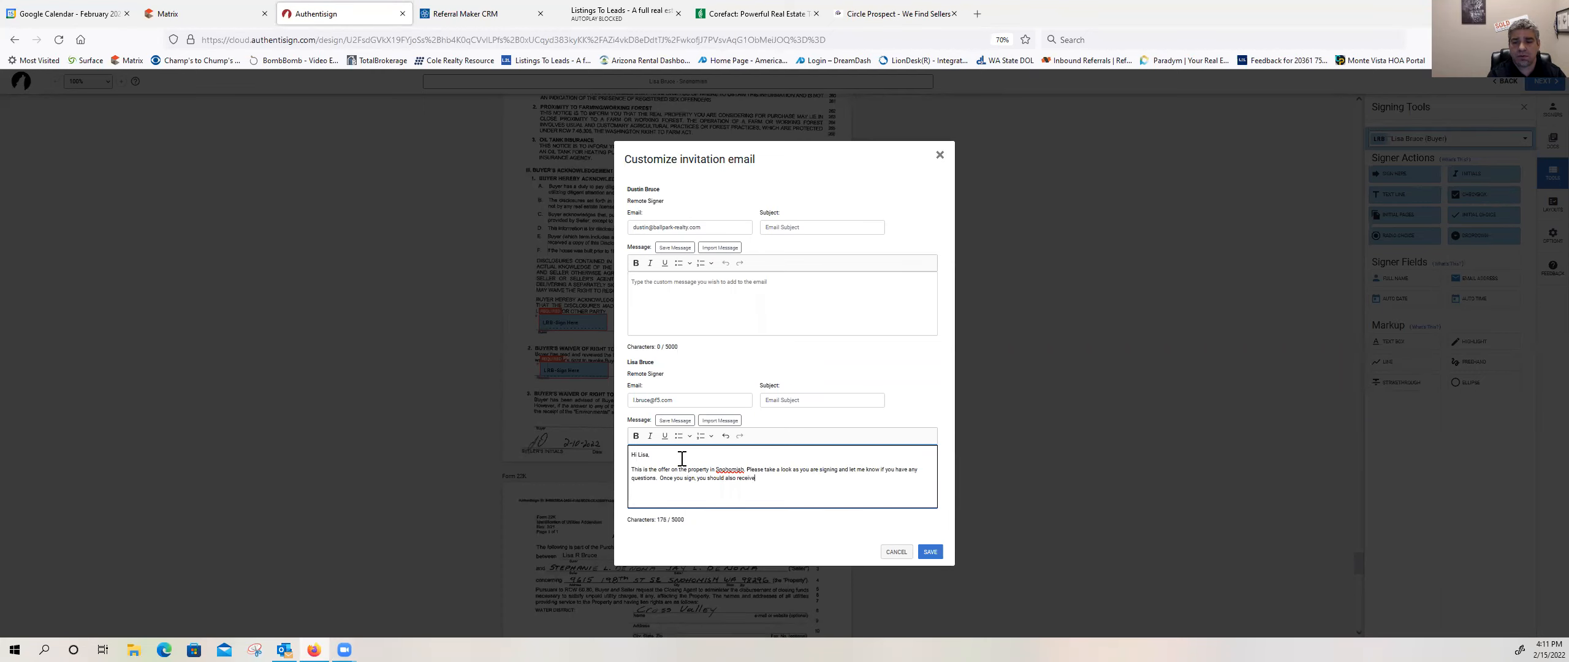
text(receive a final copy for your recor)
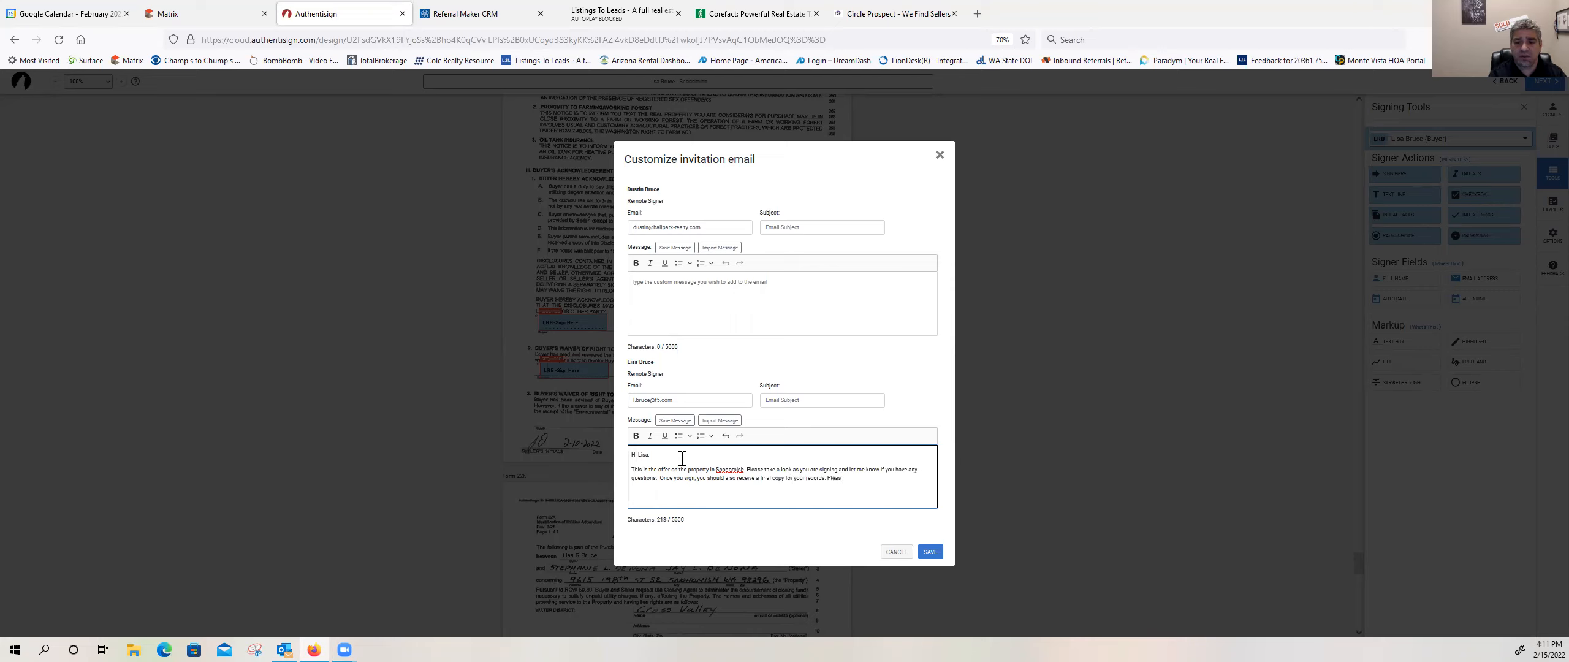
text(ds. Dont hesitate to contact me with any qu)
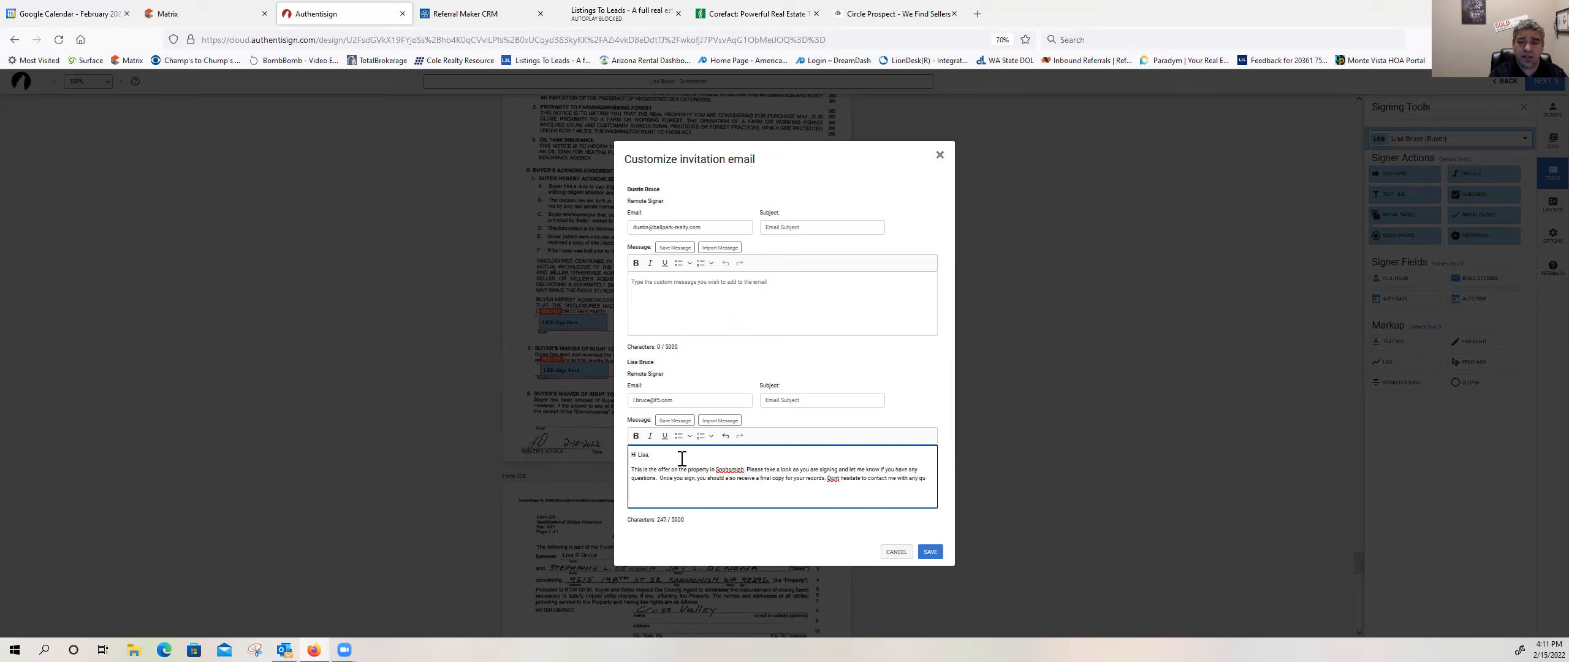
text(ions.)
key(Return)
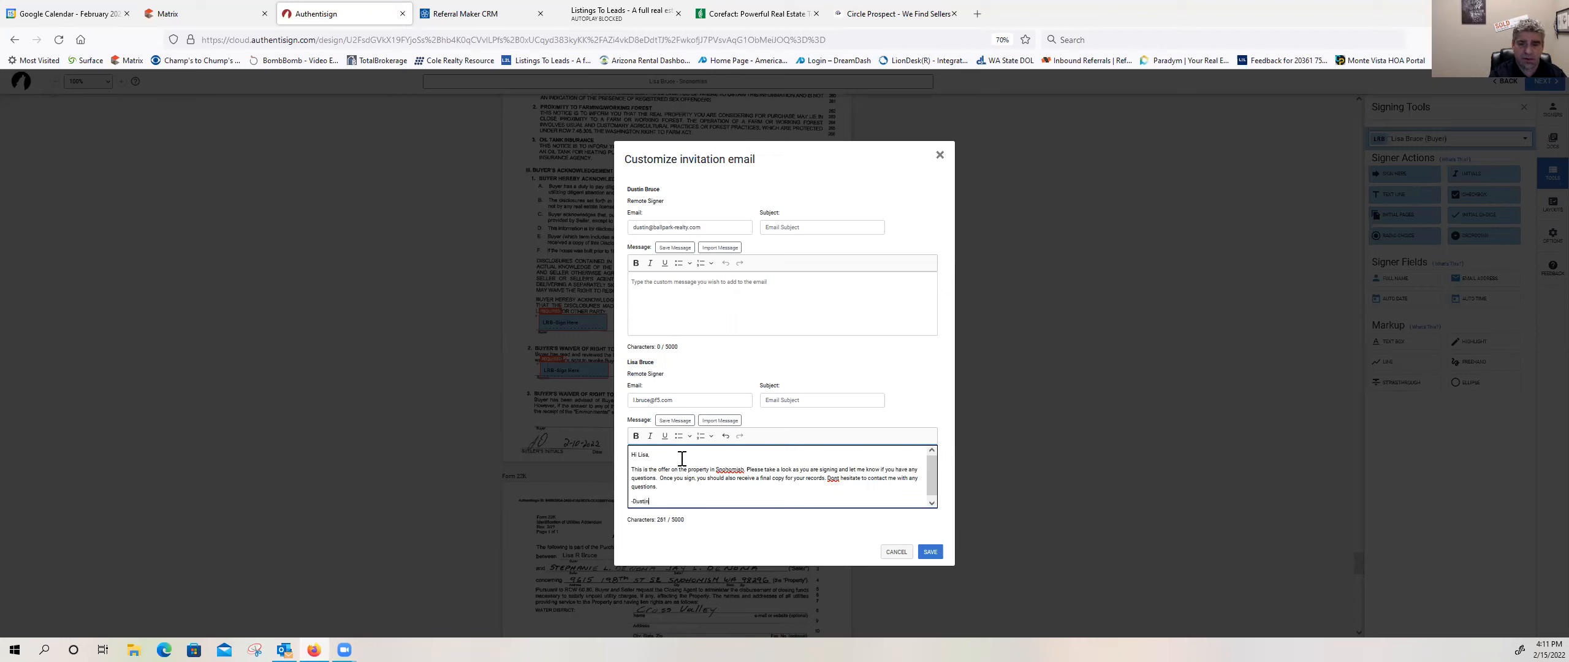
Step: Save the customized invitation email and send the signing with its 3/17/2022 expiration
scroll(678, 462, down, 1)
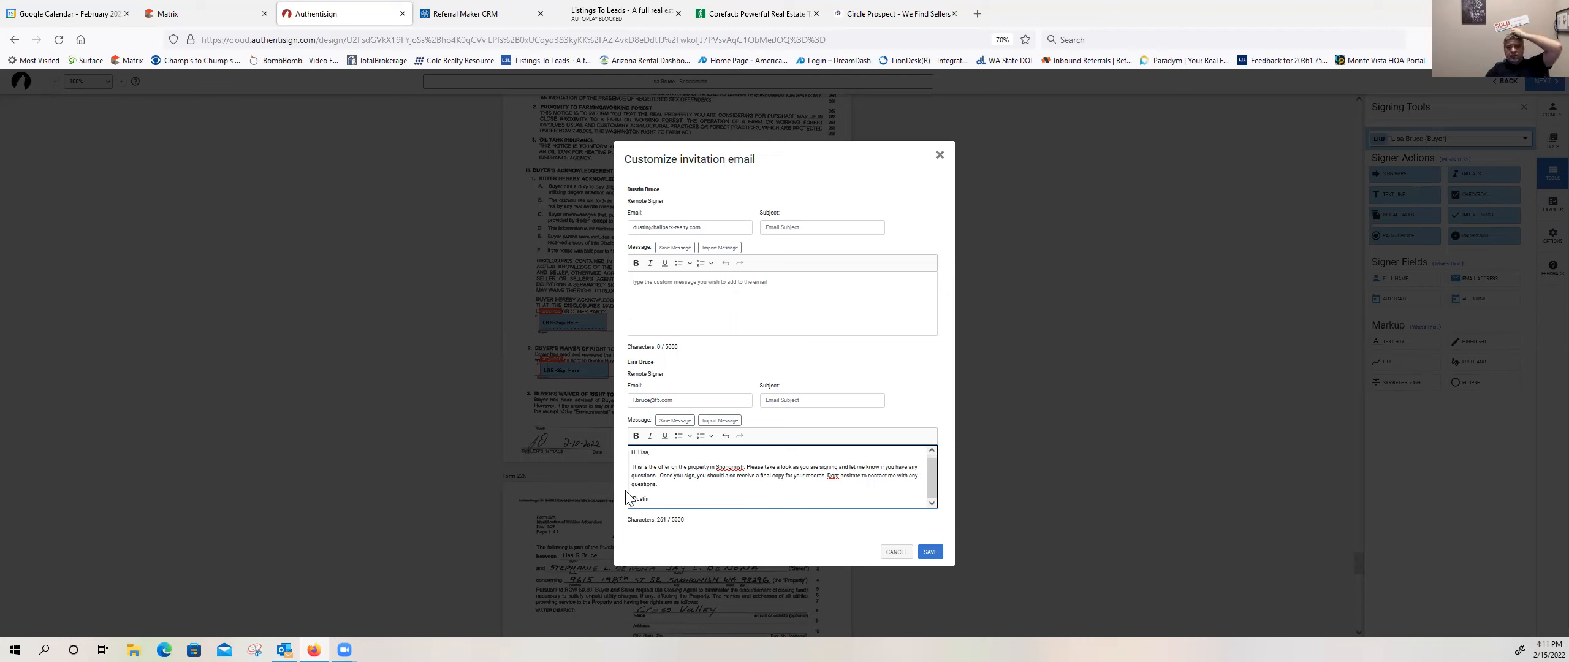
click(928, 553)
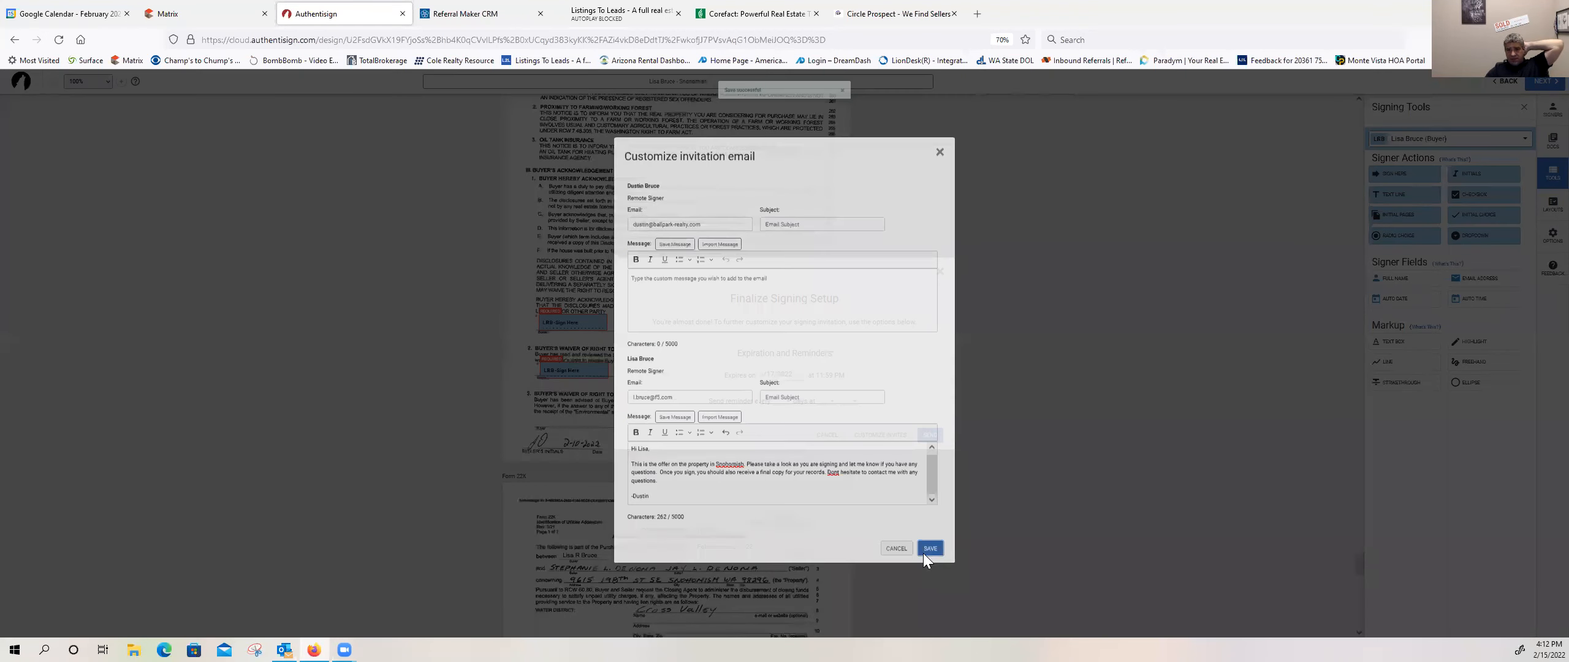
click(925, 435)
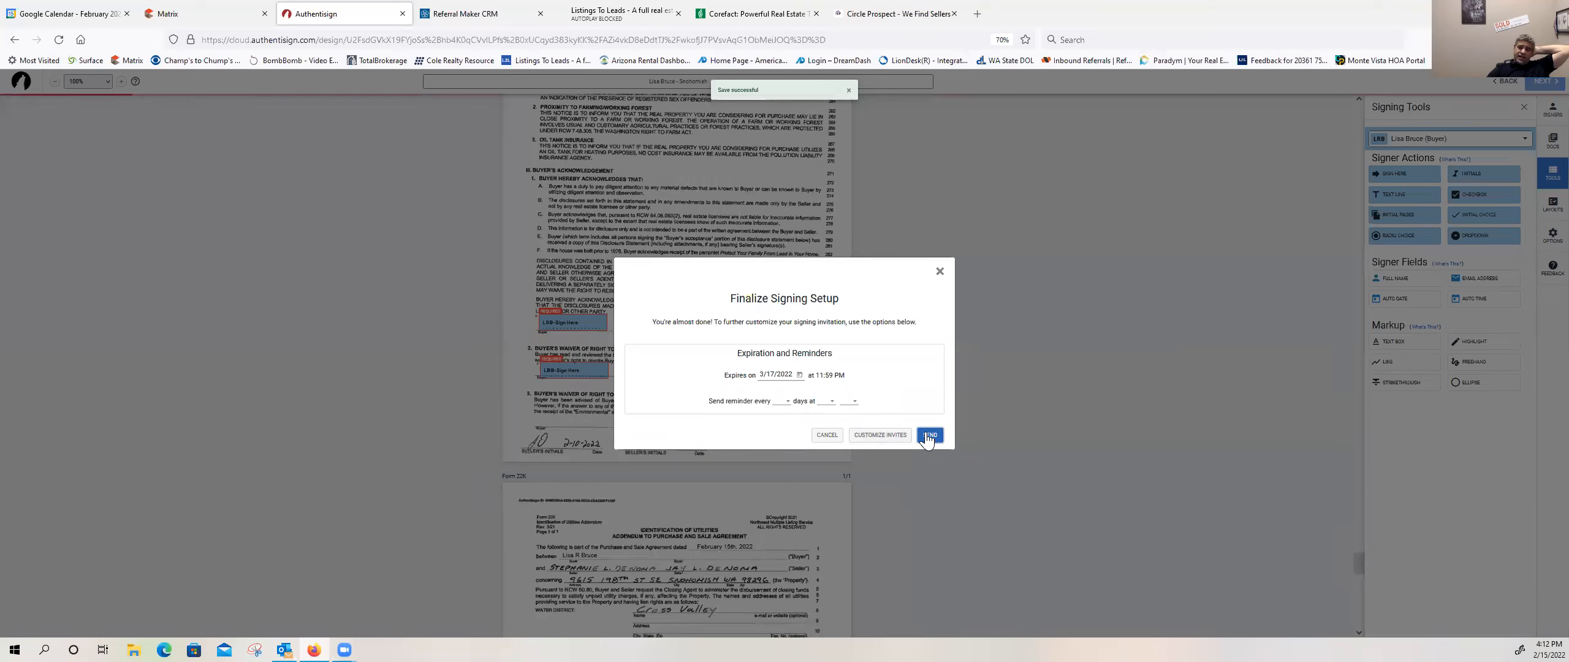